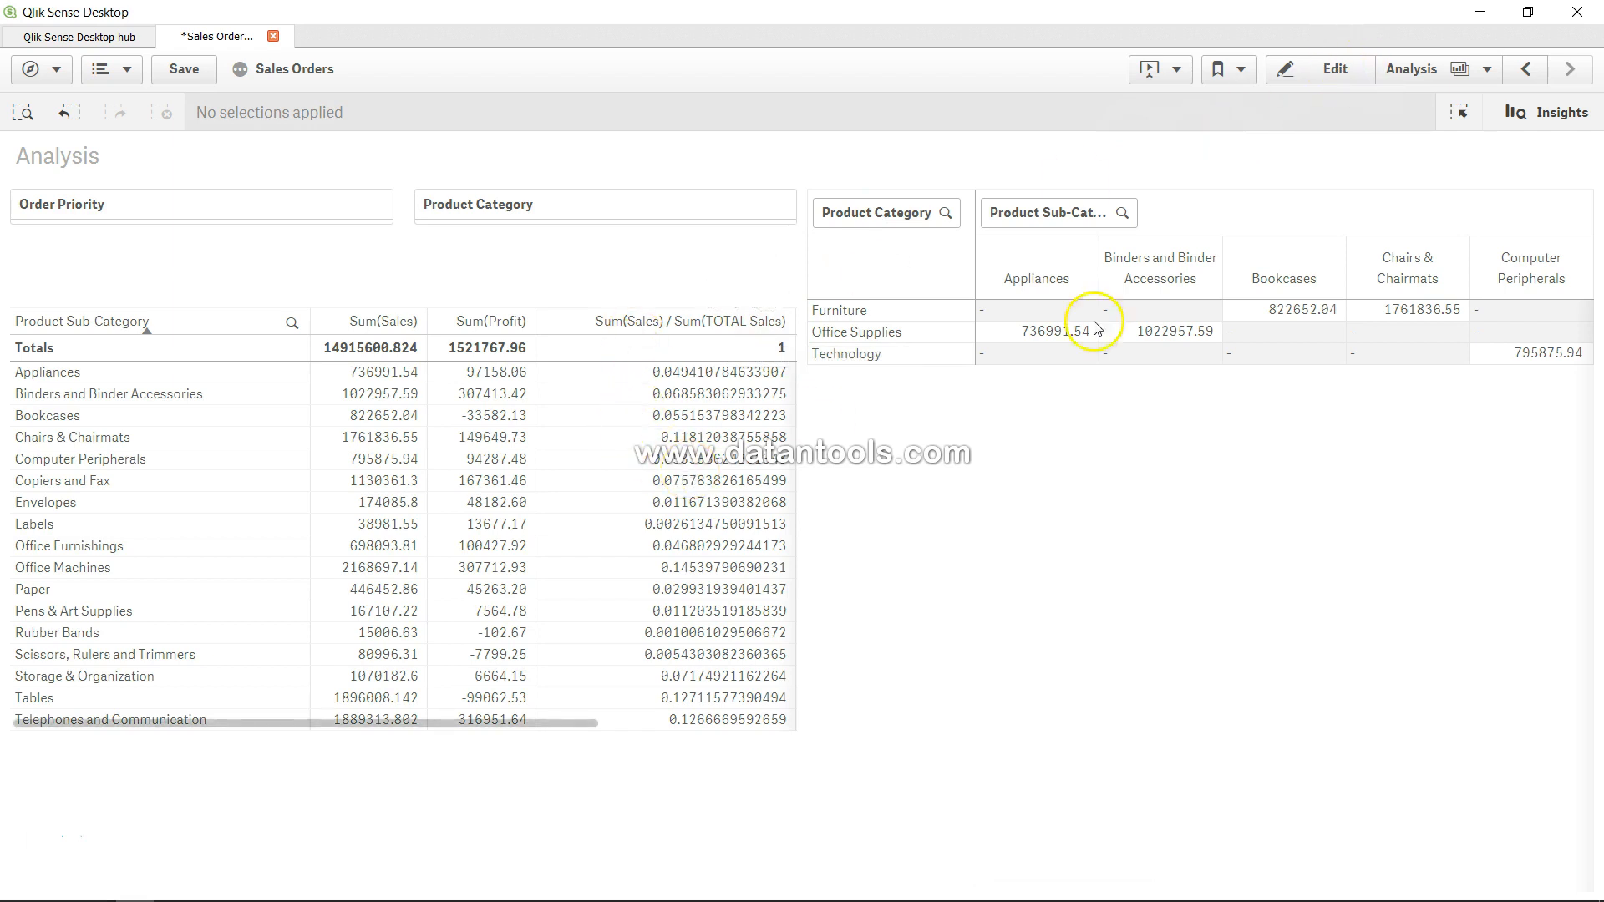
- In sheet edit mode, copy the Sum(TOTAL Sales) part of the table's sales ratio expression without changing the column
{"action": "left_click", "coordinate": [1335, 74]}
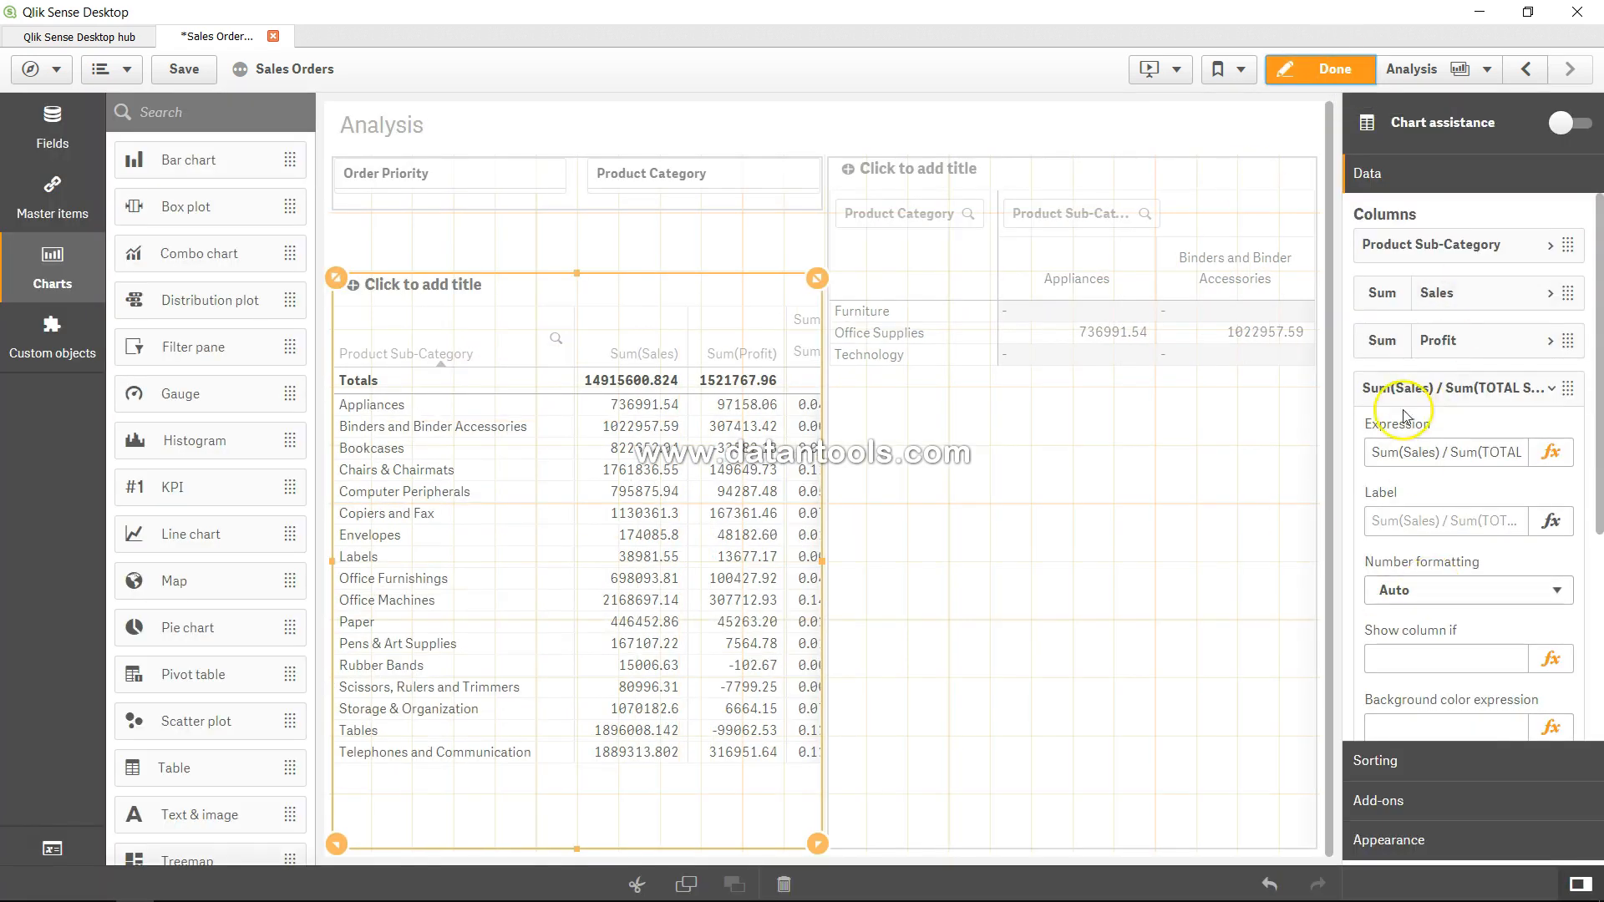
{"action": "left_click", "coordinate": [1554, 392]}
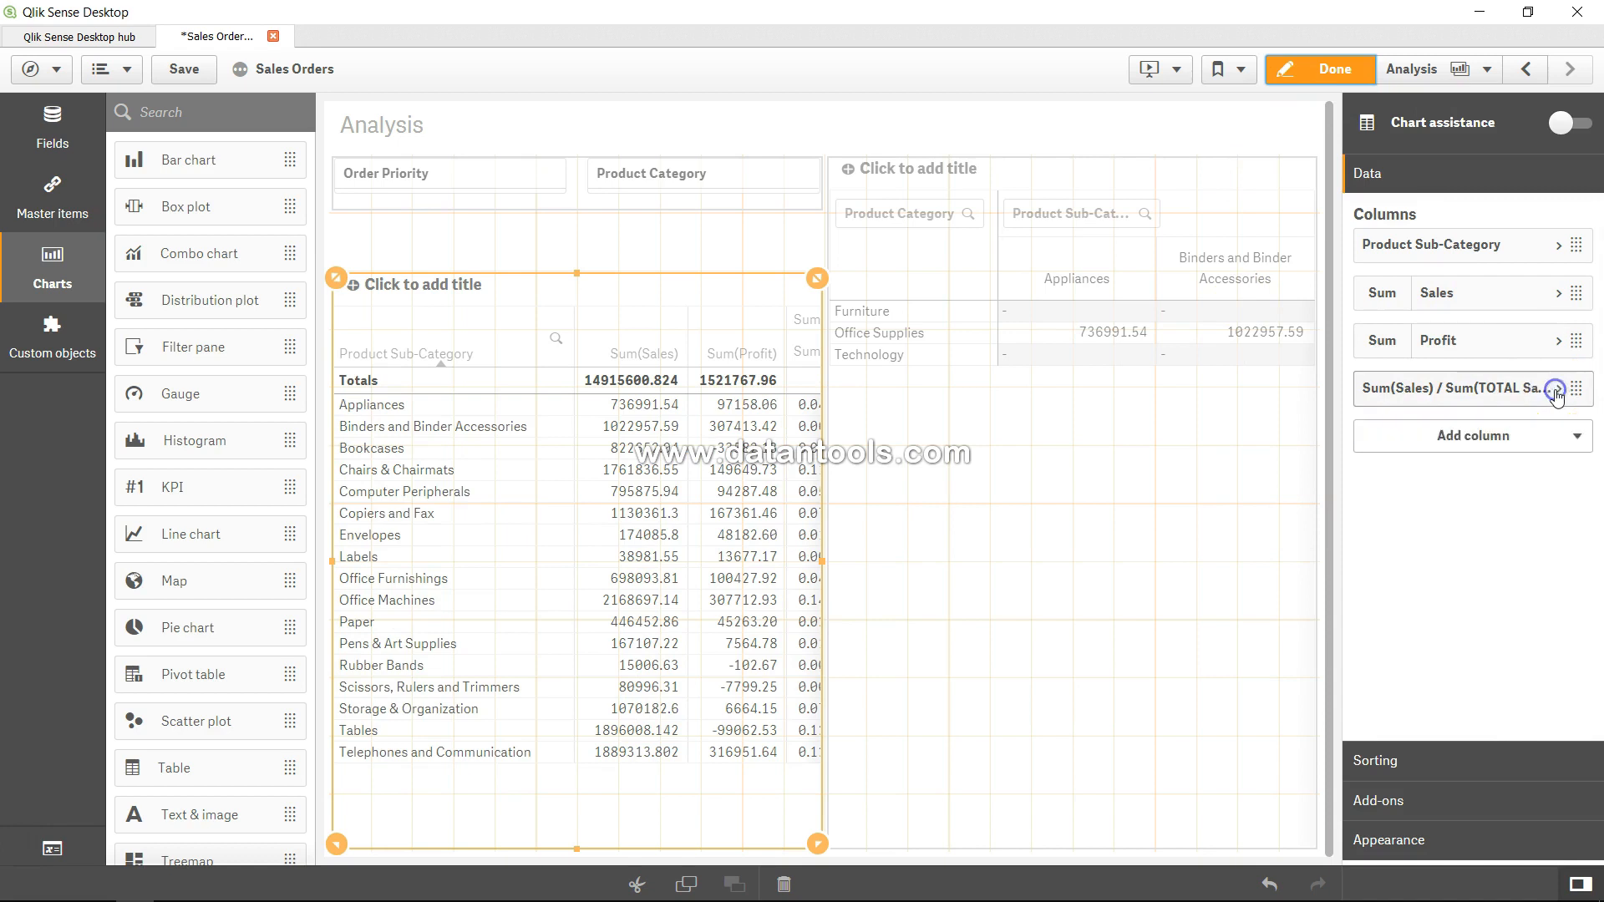
{"action": "left_click", "coordinate": [1554, 393]}
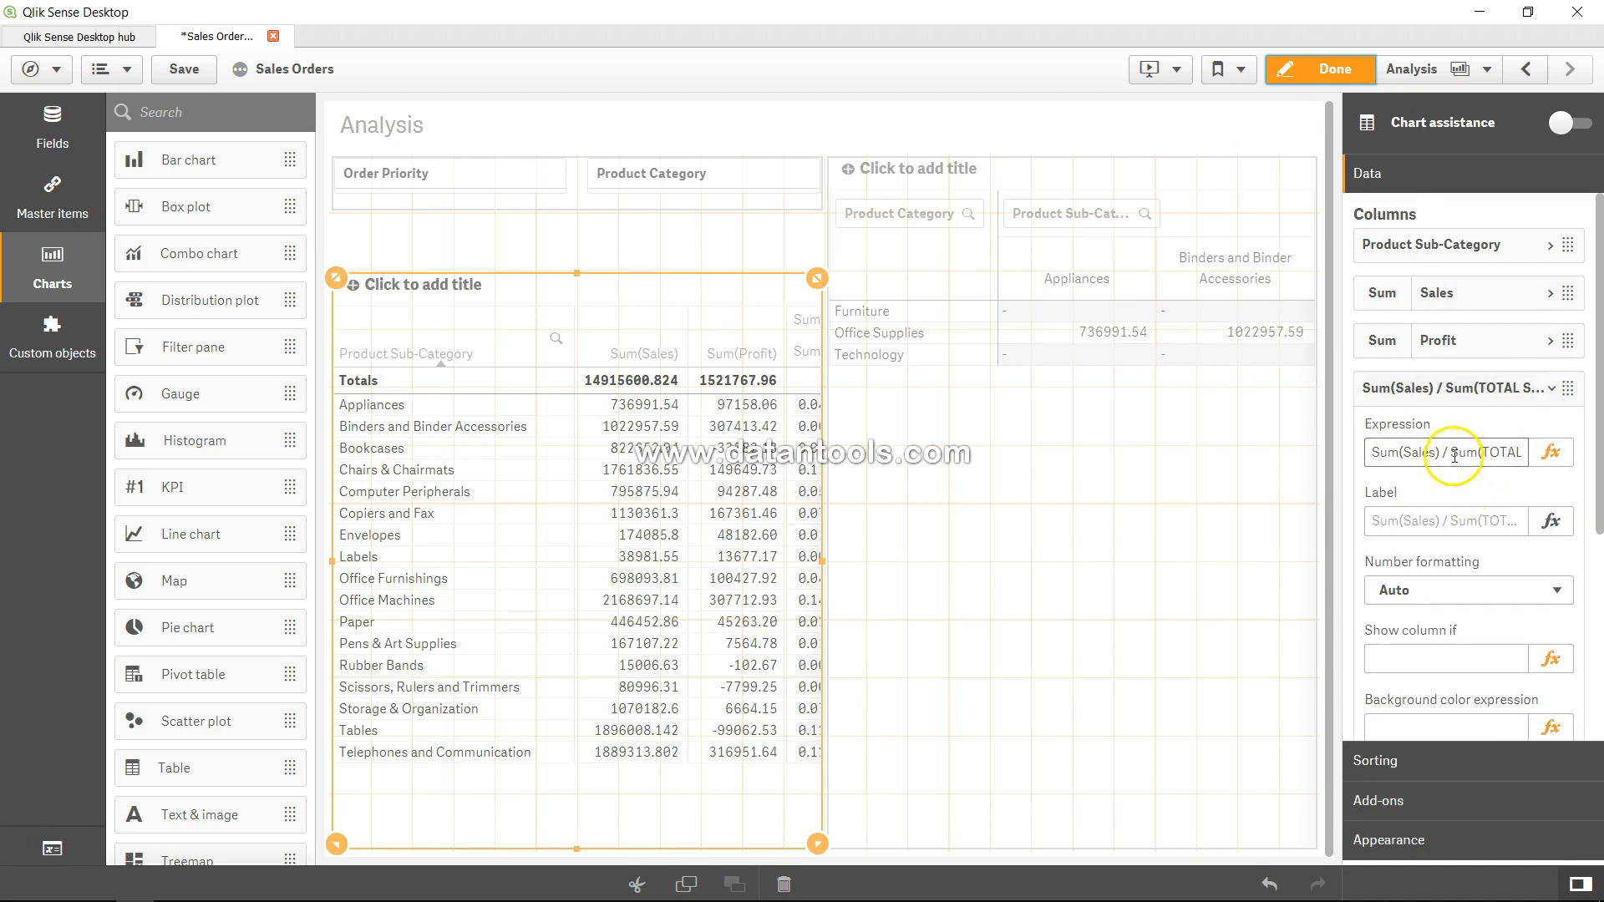
{"action": "left_click_drag", "start_coordinate": [1451, 454], "coordinate": [1361, 456]}
{"action": "key", "text": "BackSpace"}
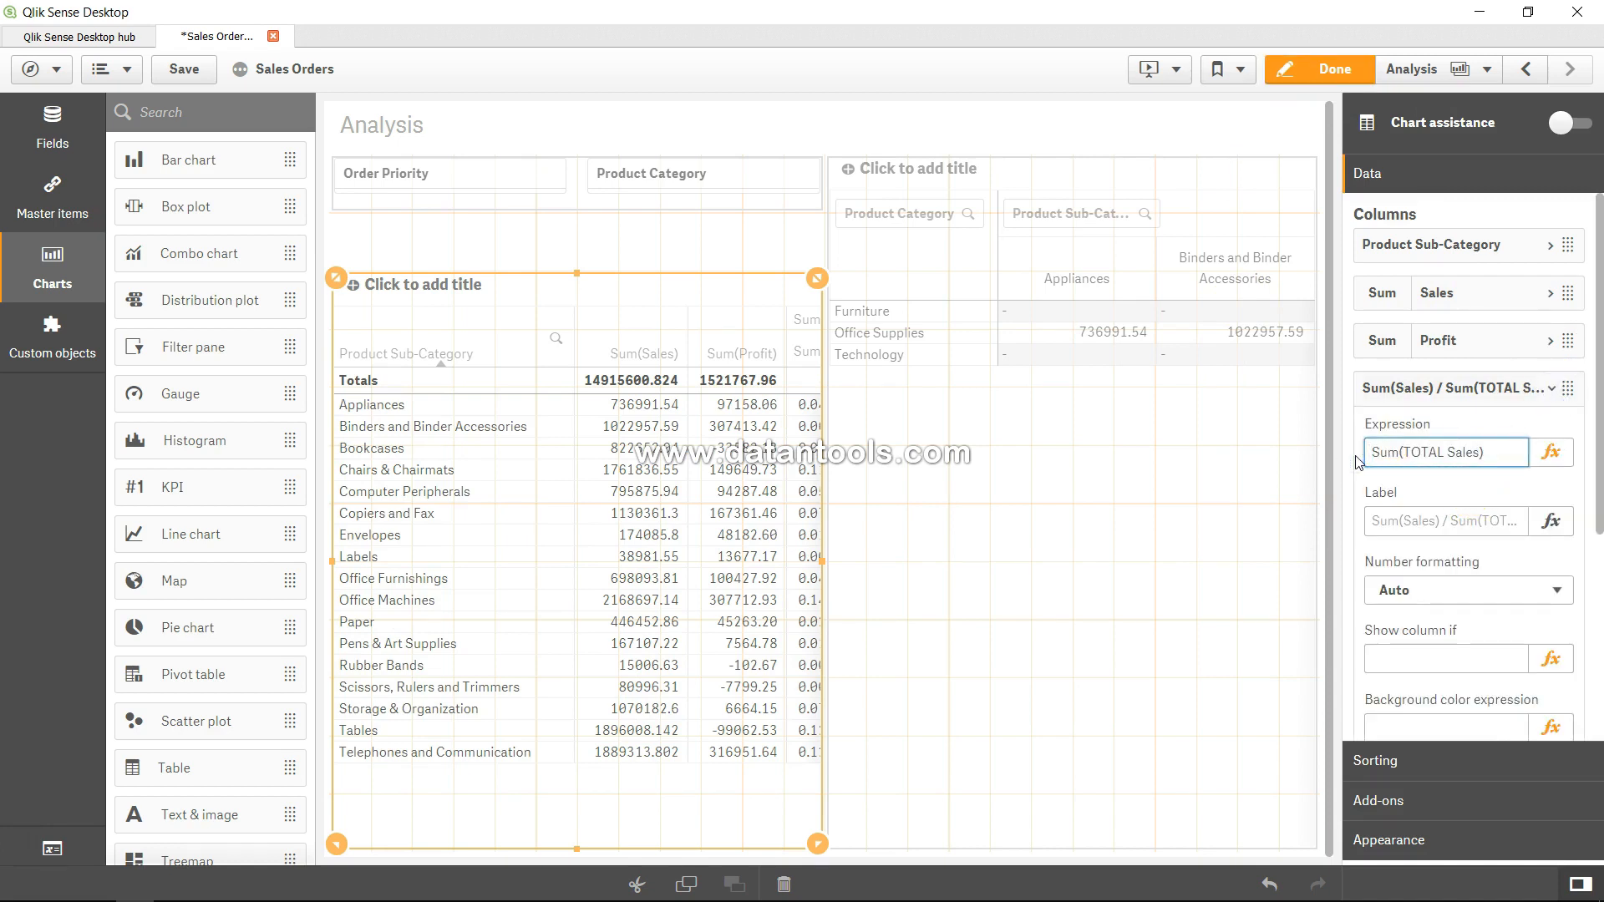
{"action": "left_click_drag", "start_coordinate": [1496, 452], "coordinate": [1283, 469]}
{"action": "key", "text": "ctrl+c"}
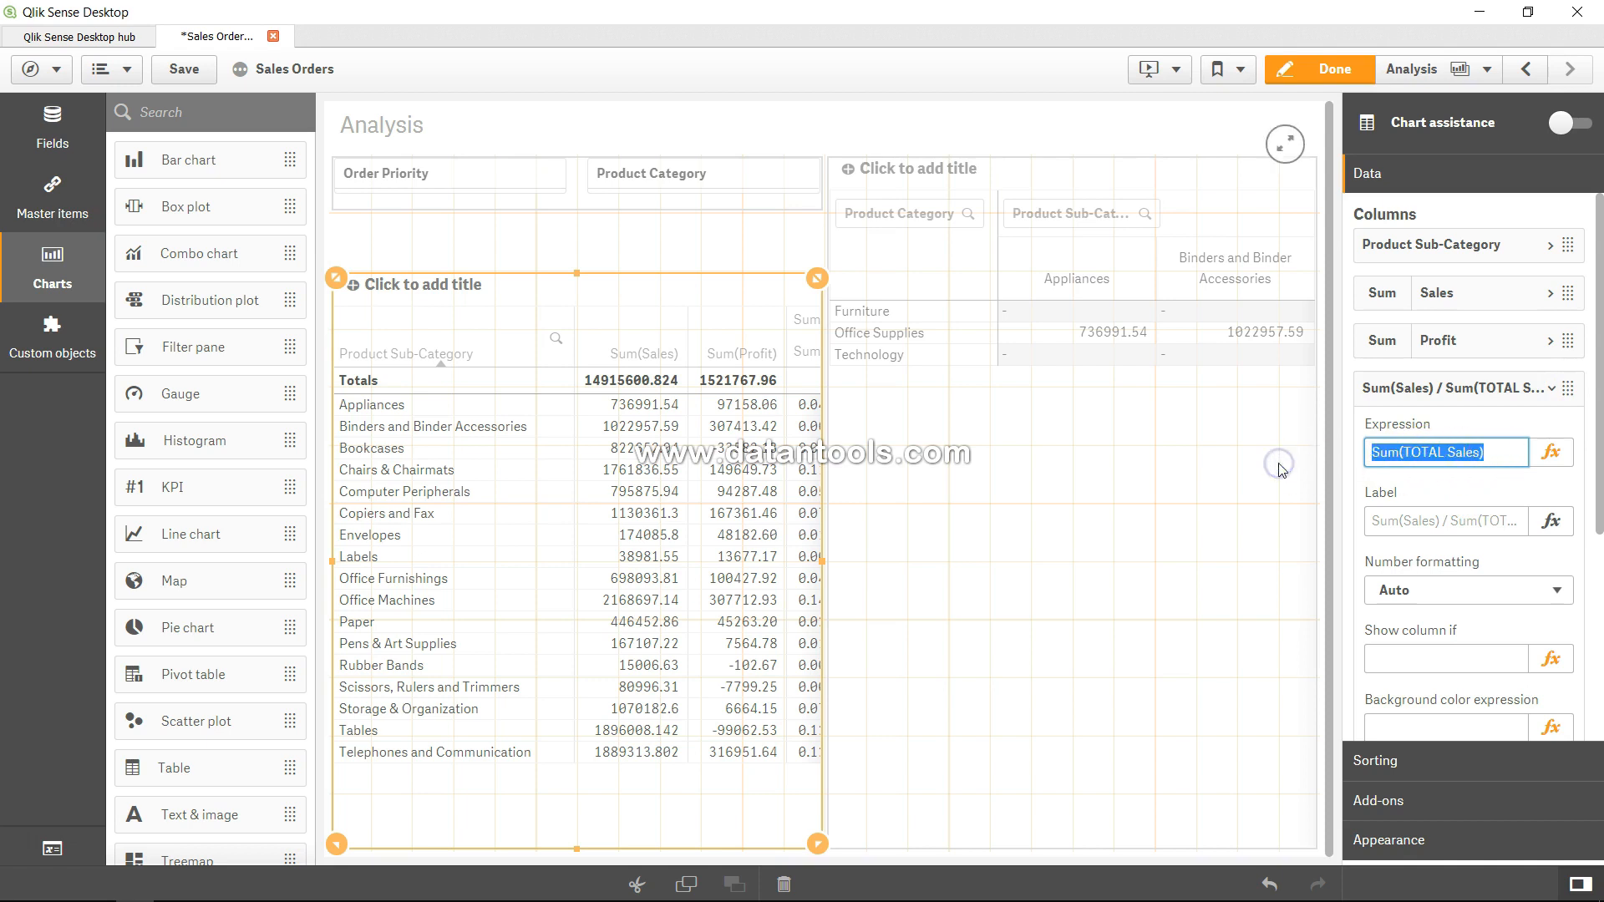
{"action": "left_click", "coordinate": [1551, 388]}
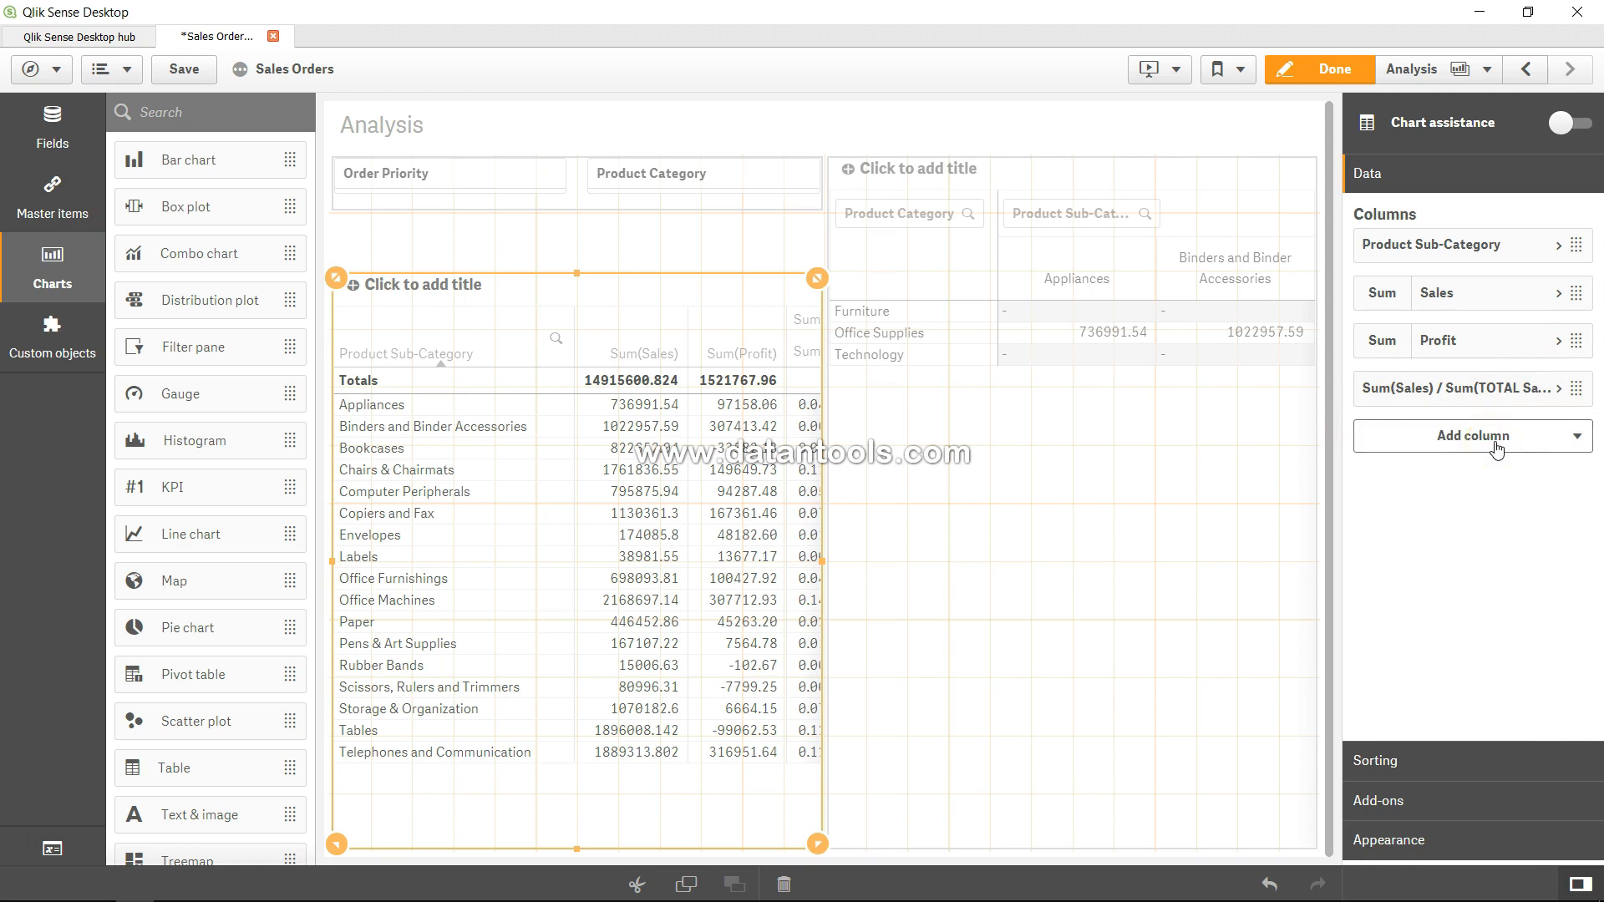
- Add a measure column with the expression Sum(ALL Sales) to the Product Sub-Category table
{"action": "left_click", "coordinate": [1496, 450]}
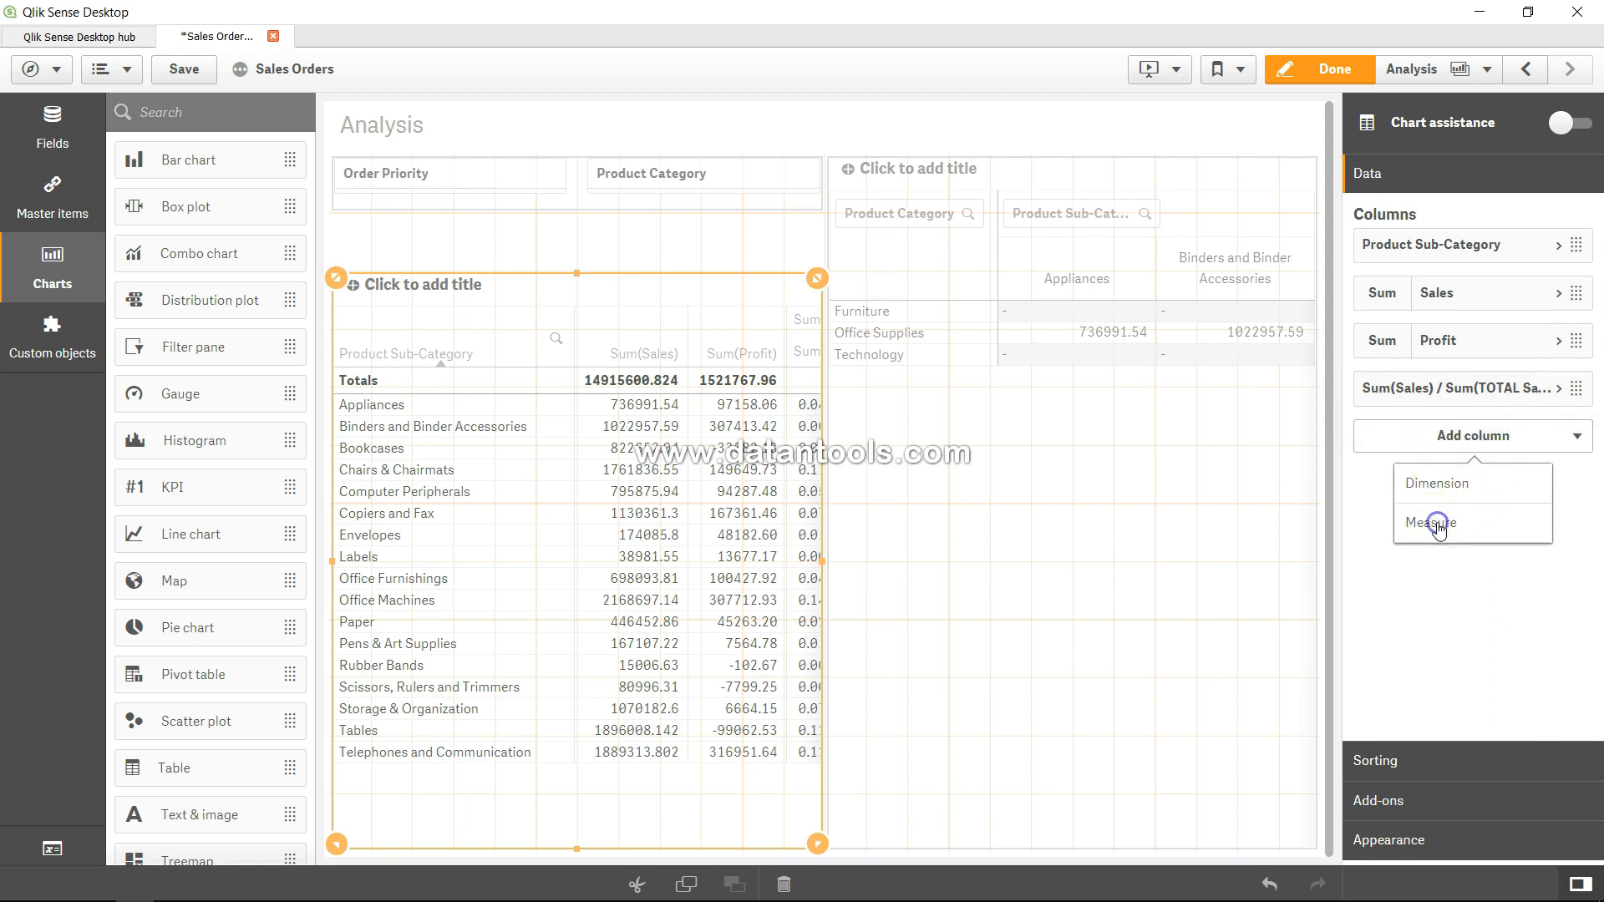
{"action": "left_click", "coordinate": [1441, 526]}
{"action": "key", "text": "ctrl+v"}
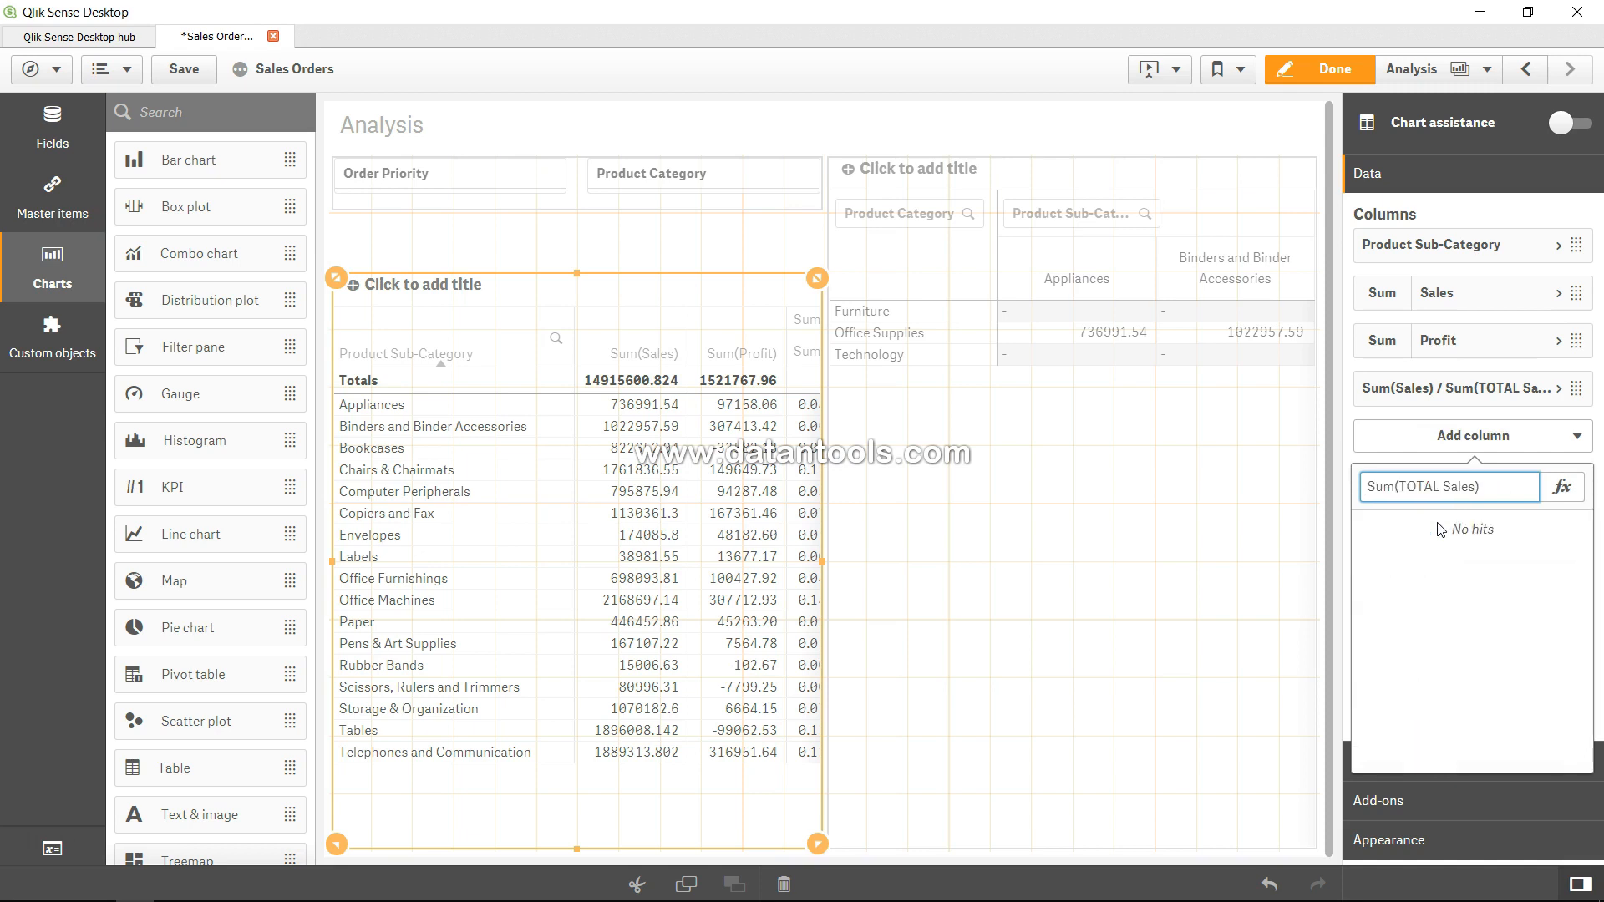
{"action": "key", "text": "shift+Left"}
{"action": "key", "text": "shift+Left"}
{"action": "key", "text": "shift+Left"}
{"action": "key", "text": "shift+Left"}
{"action": "key", "text": "shift+Left"}
{"action": "key", "text": "BackSpace"}
{"action": "type", "text": "ALL"}
{"action": "key", "text": "Return"}
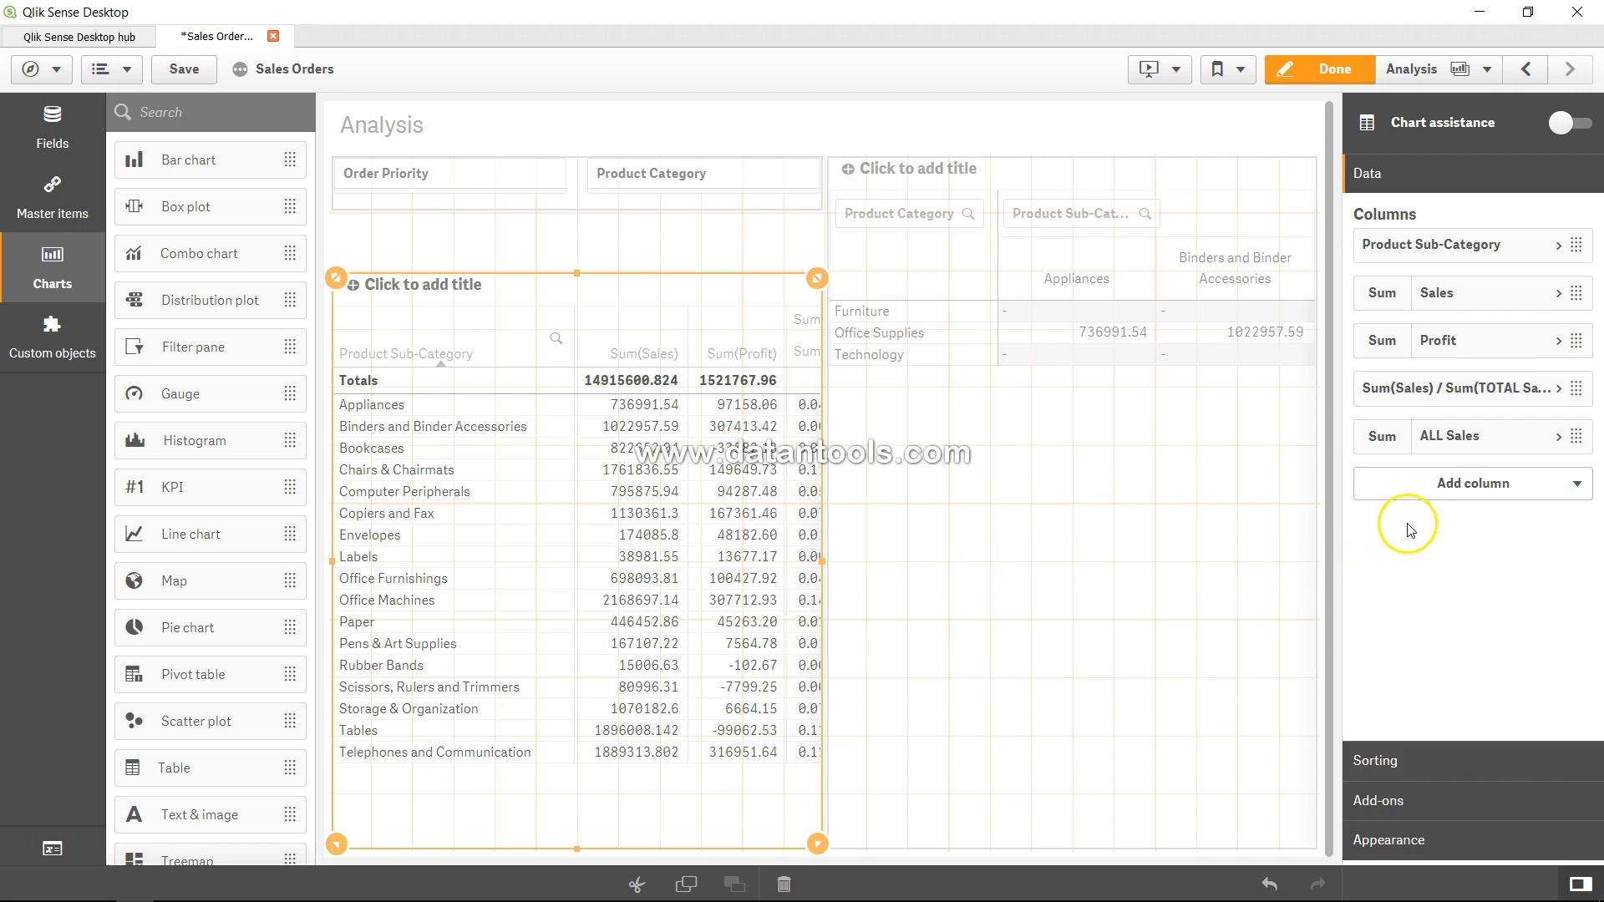
- Reduce the sales ratio column's expression to Sum(TOTAL Sales) and finish editing the sheet
{"action": "left_click", "coordinate": [1558, 393]}
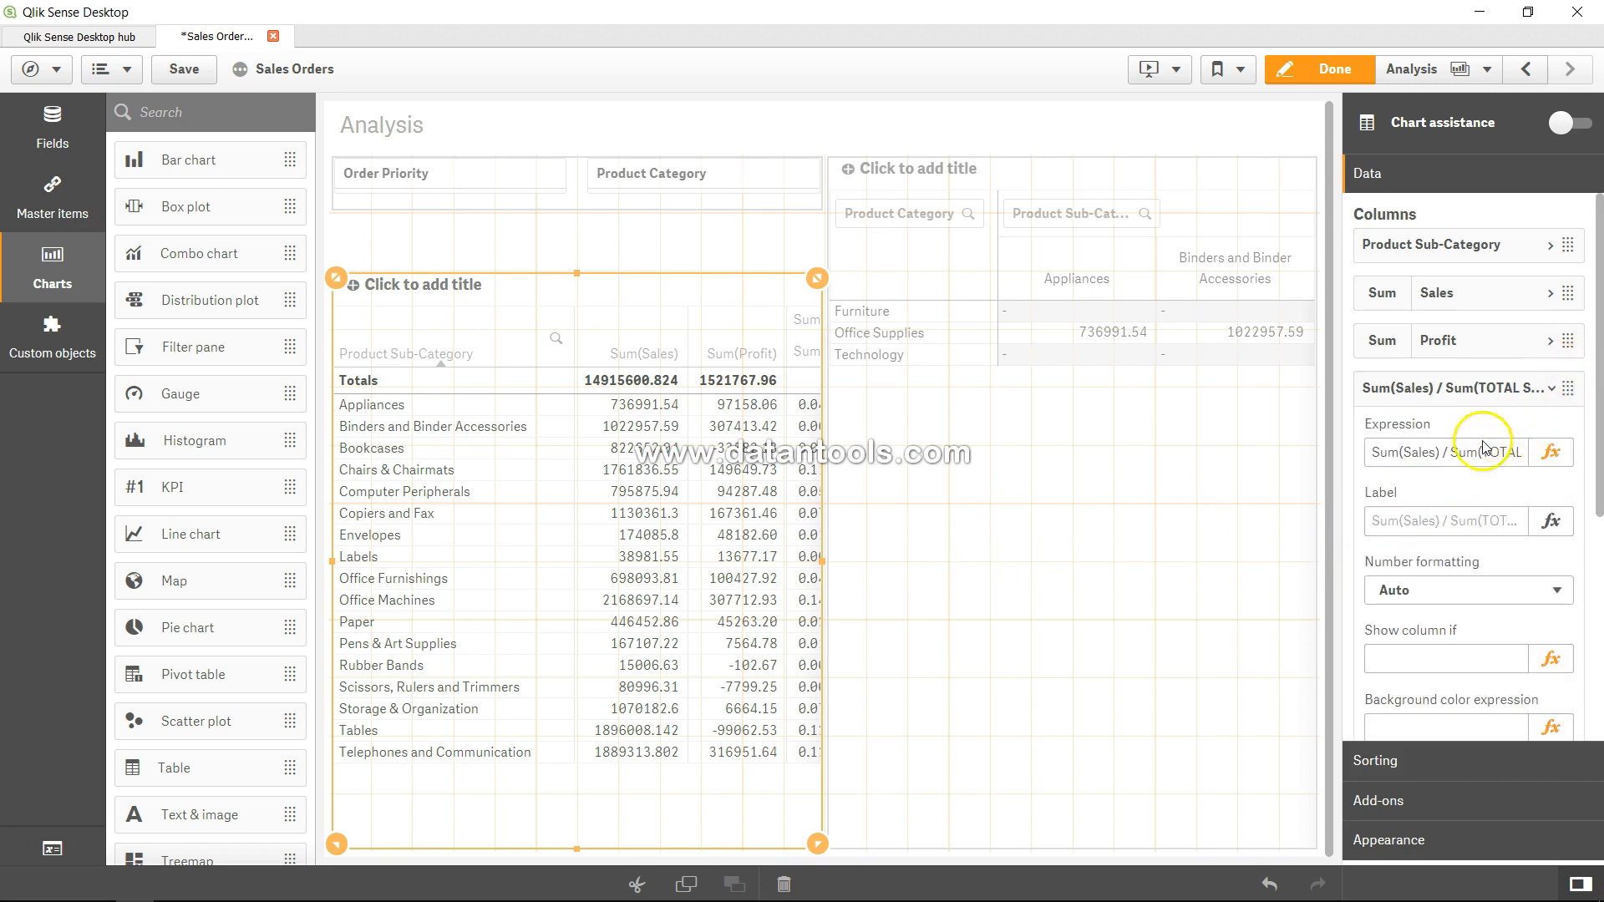
{"action": "left_click_drag", "start_coordinate": [1451, 452], "coordinate": [1321, 458]}
{"action": "key", "text": "BackSpace"}
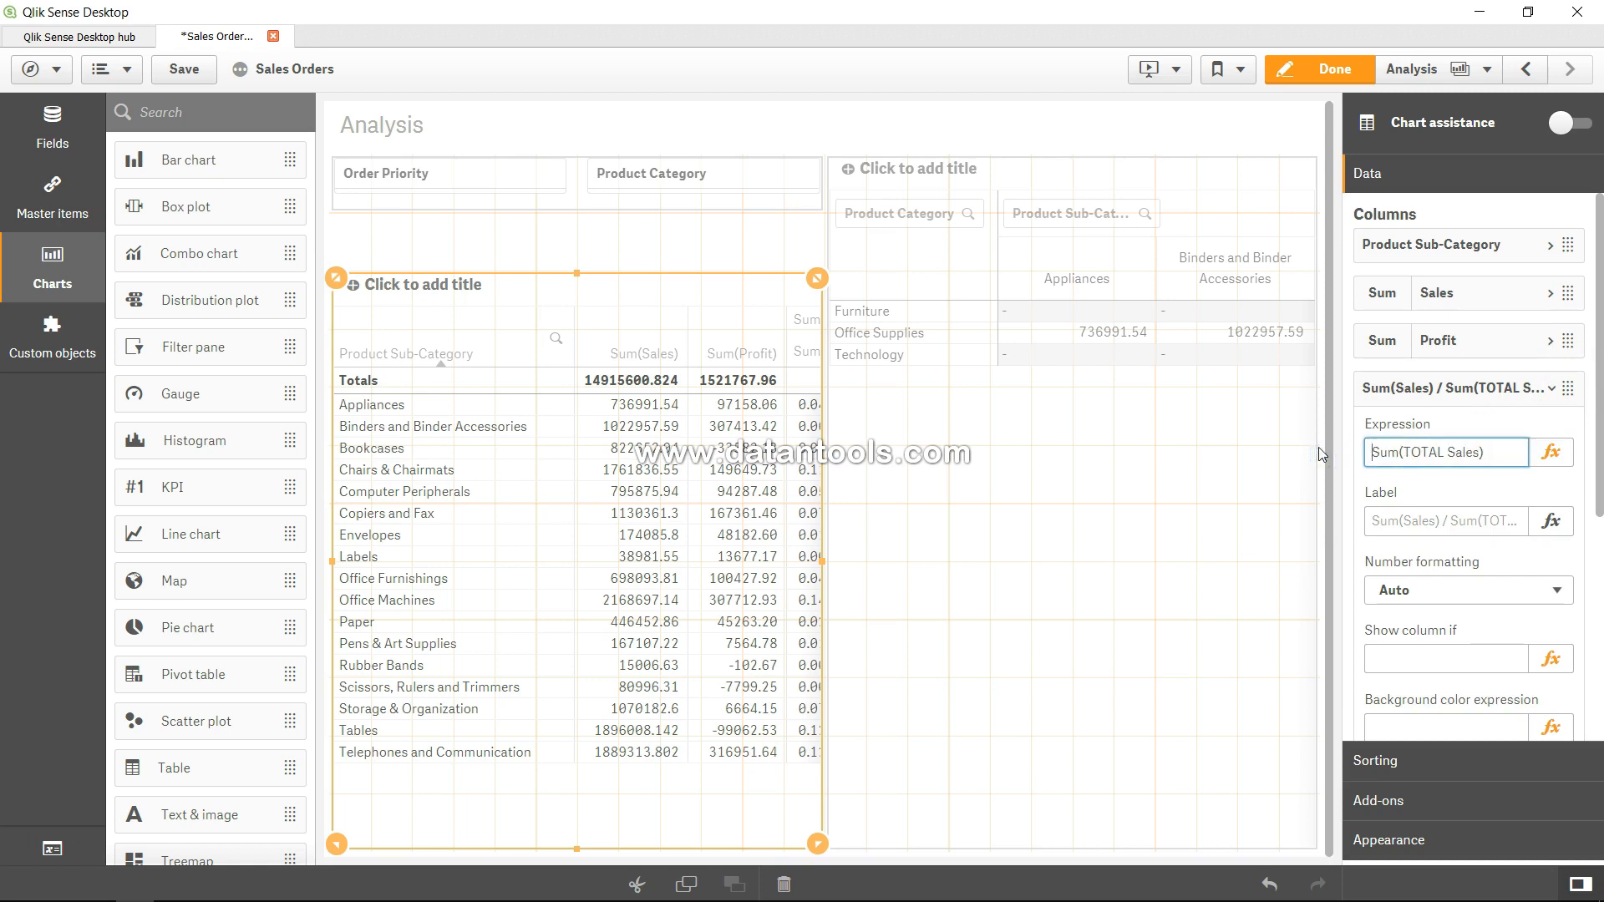
{"action": "key", "text": "Tab"}
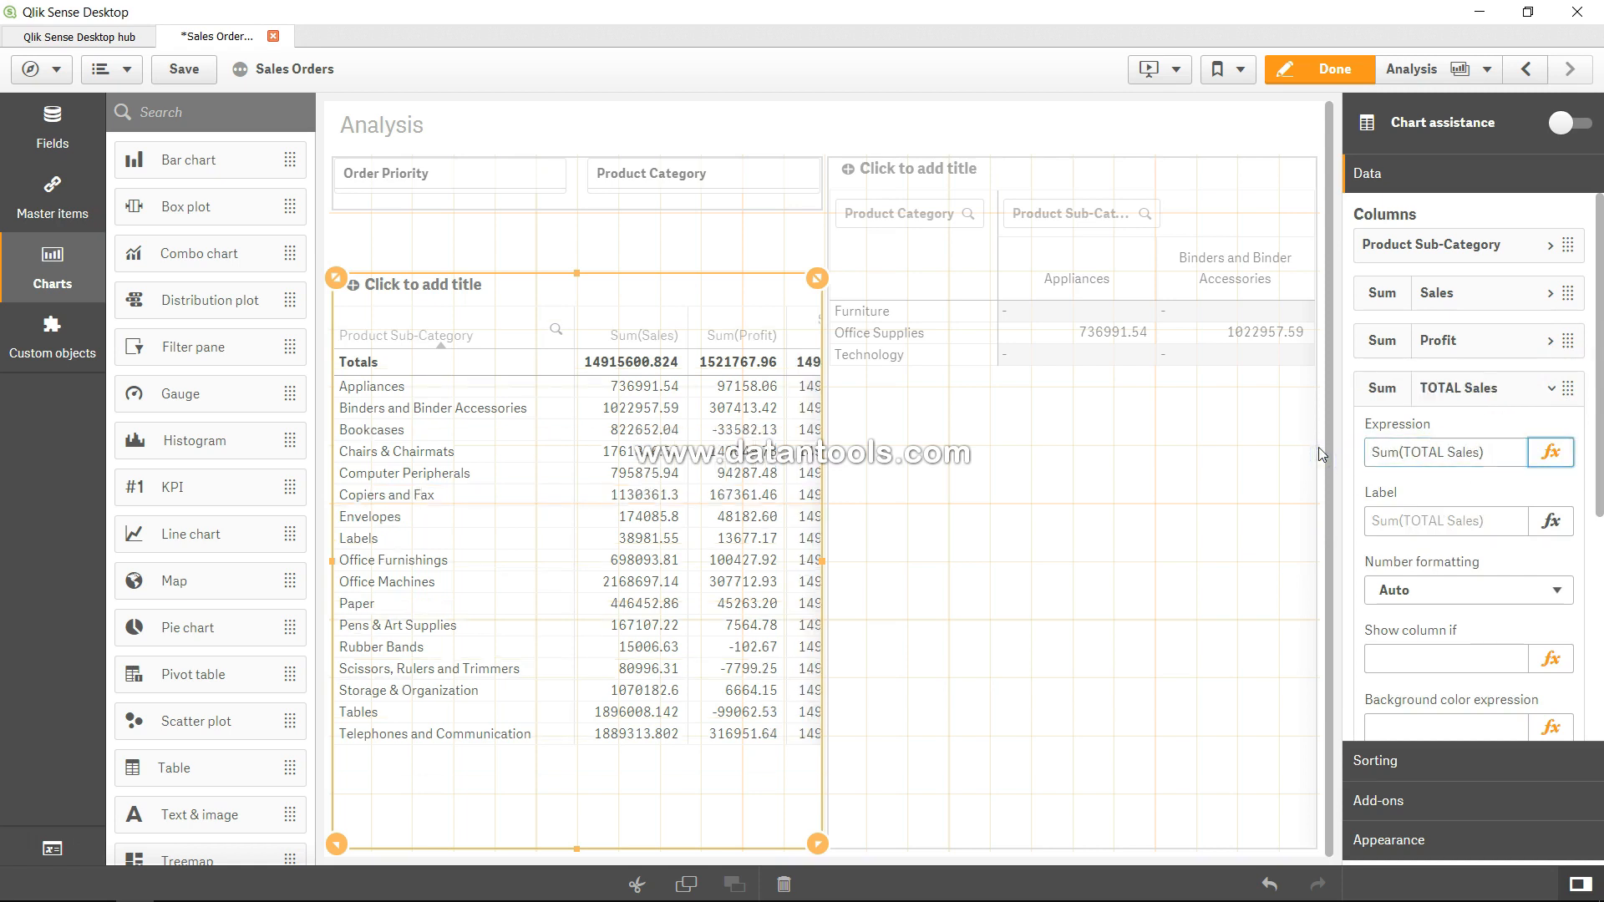
{"action": "left_click", "coordinate": [1336, 73]}
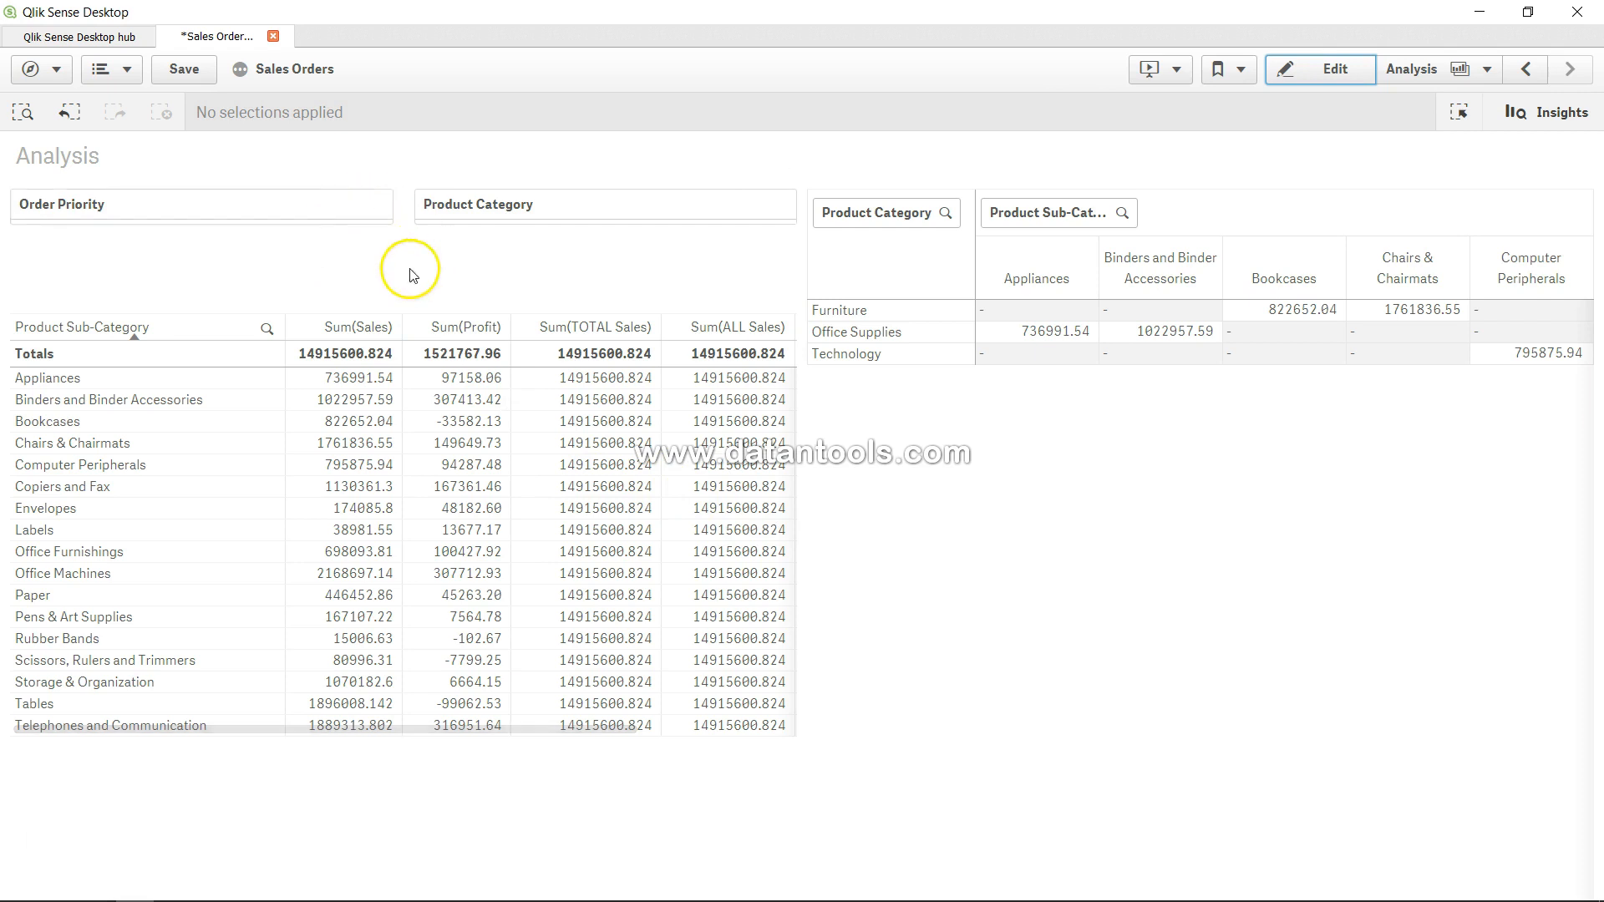
- Filter the sheet to Order Priority 1 to compare the Sum(TOTAL Sales) and Sum(ALL Sales) columns
{"action": "left_click", "coordinate": [360, 219]}
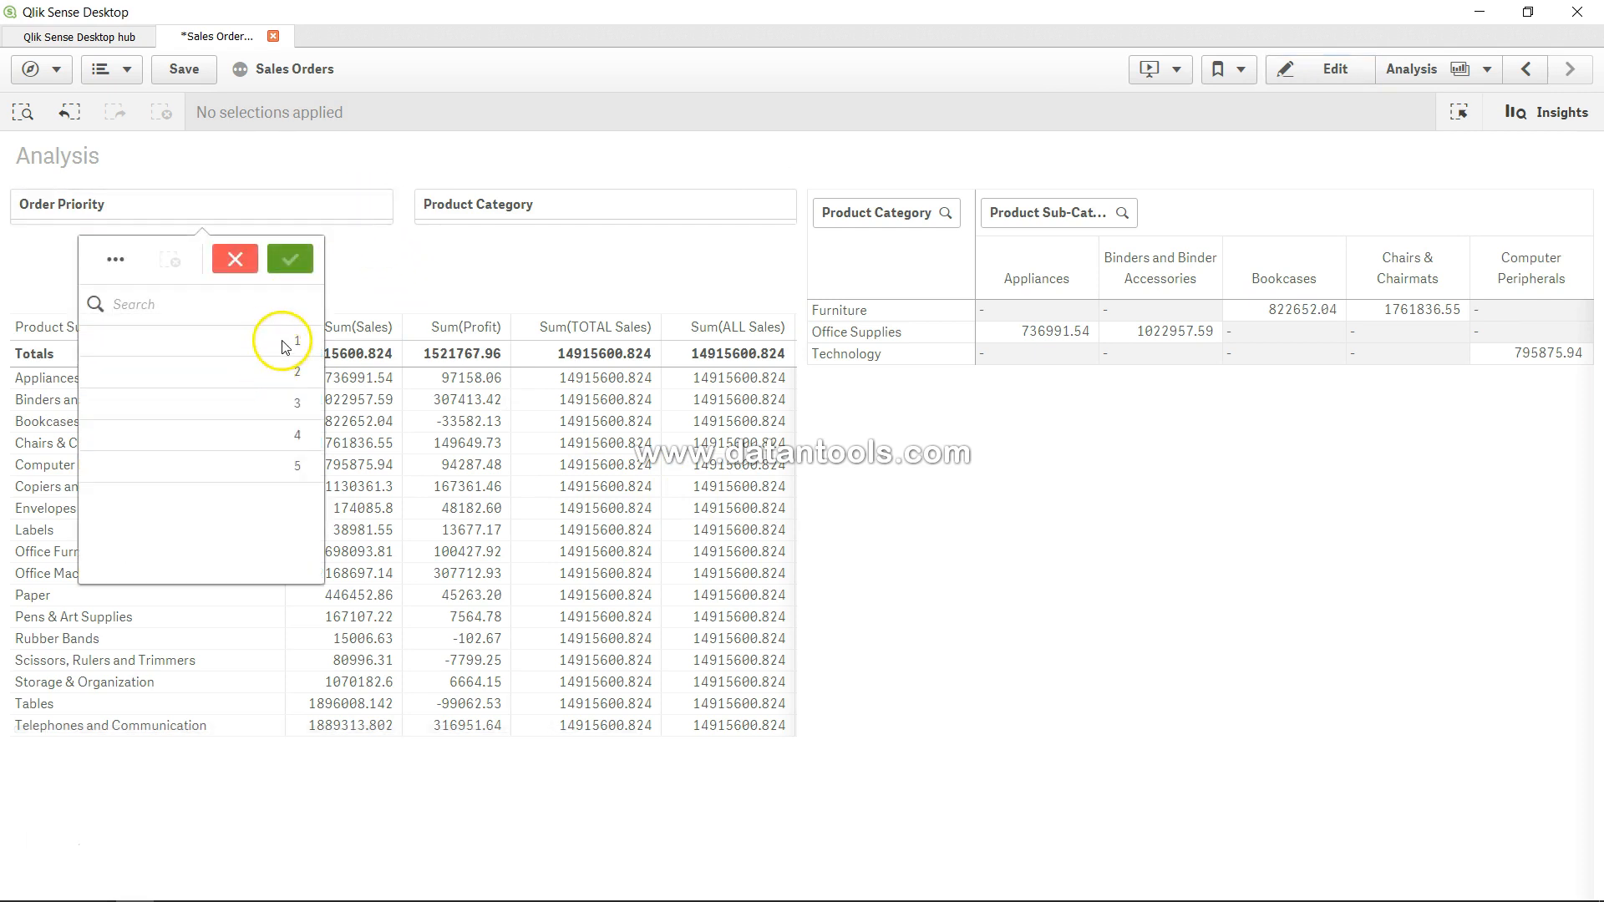
{"action": "left_click", "coordinate": [282, 340]}
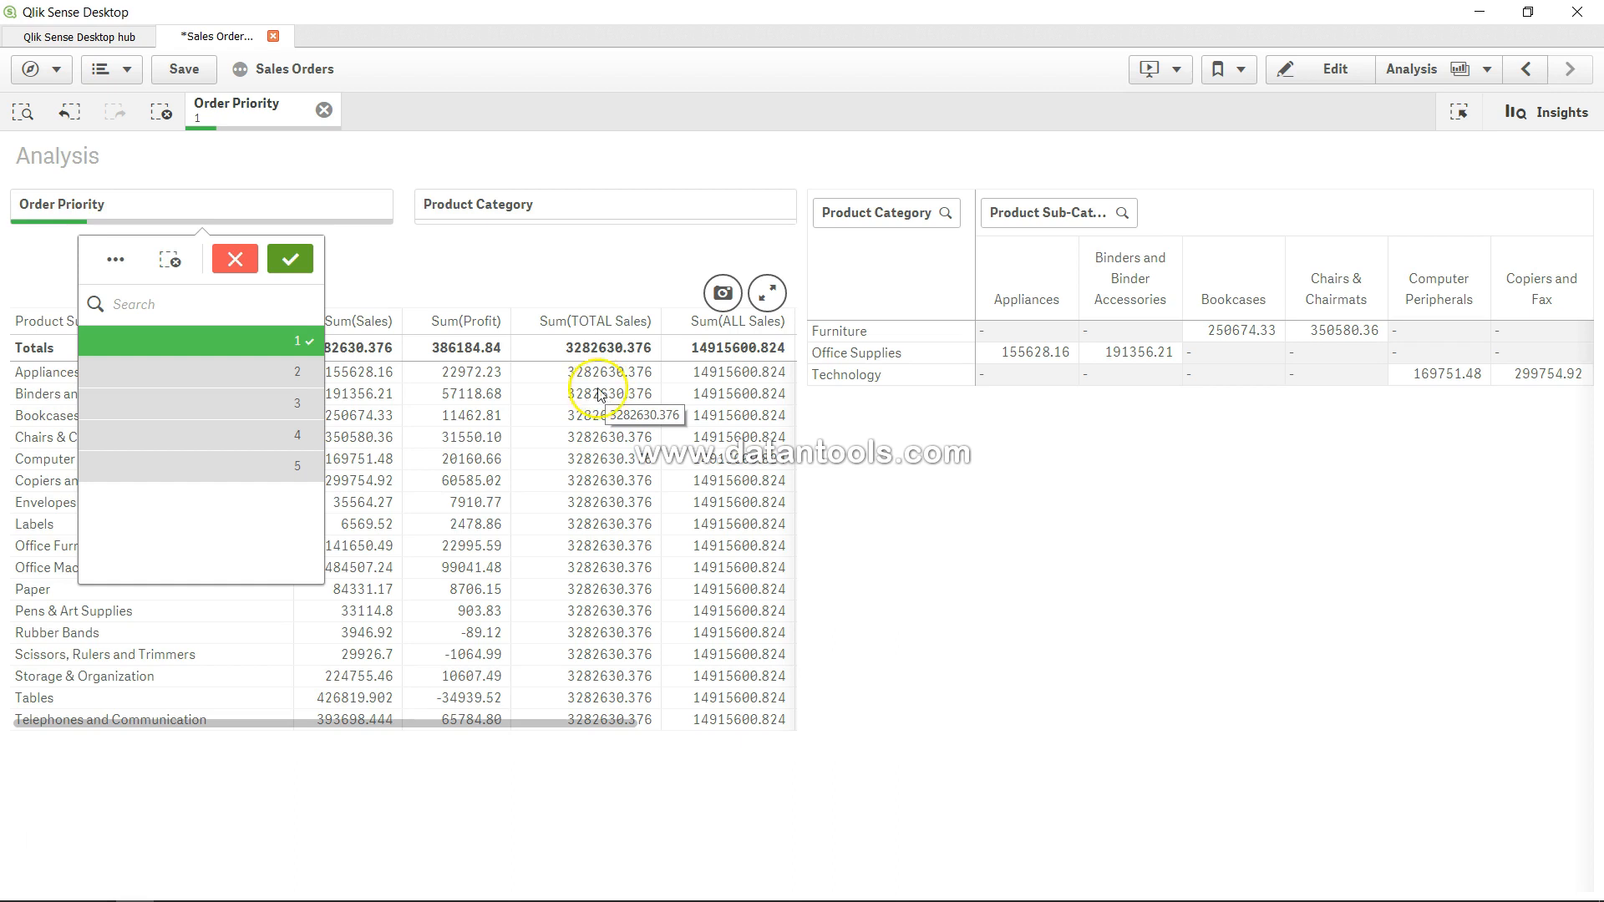
{"action": "left_click", "coordinate": [259, 338]}
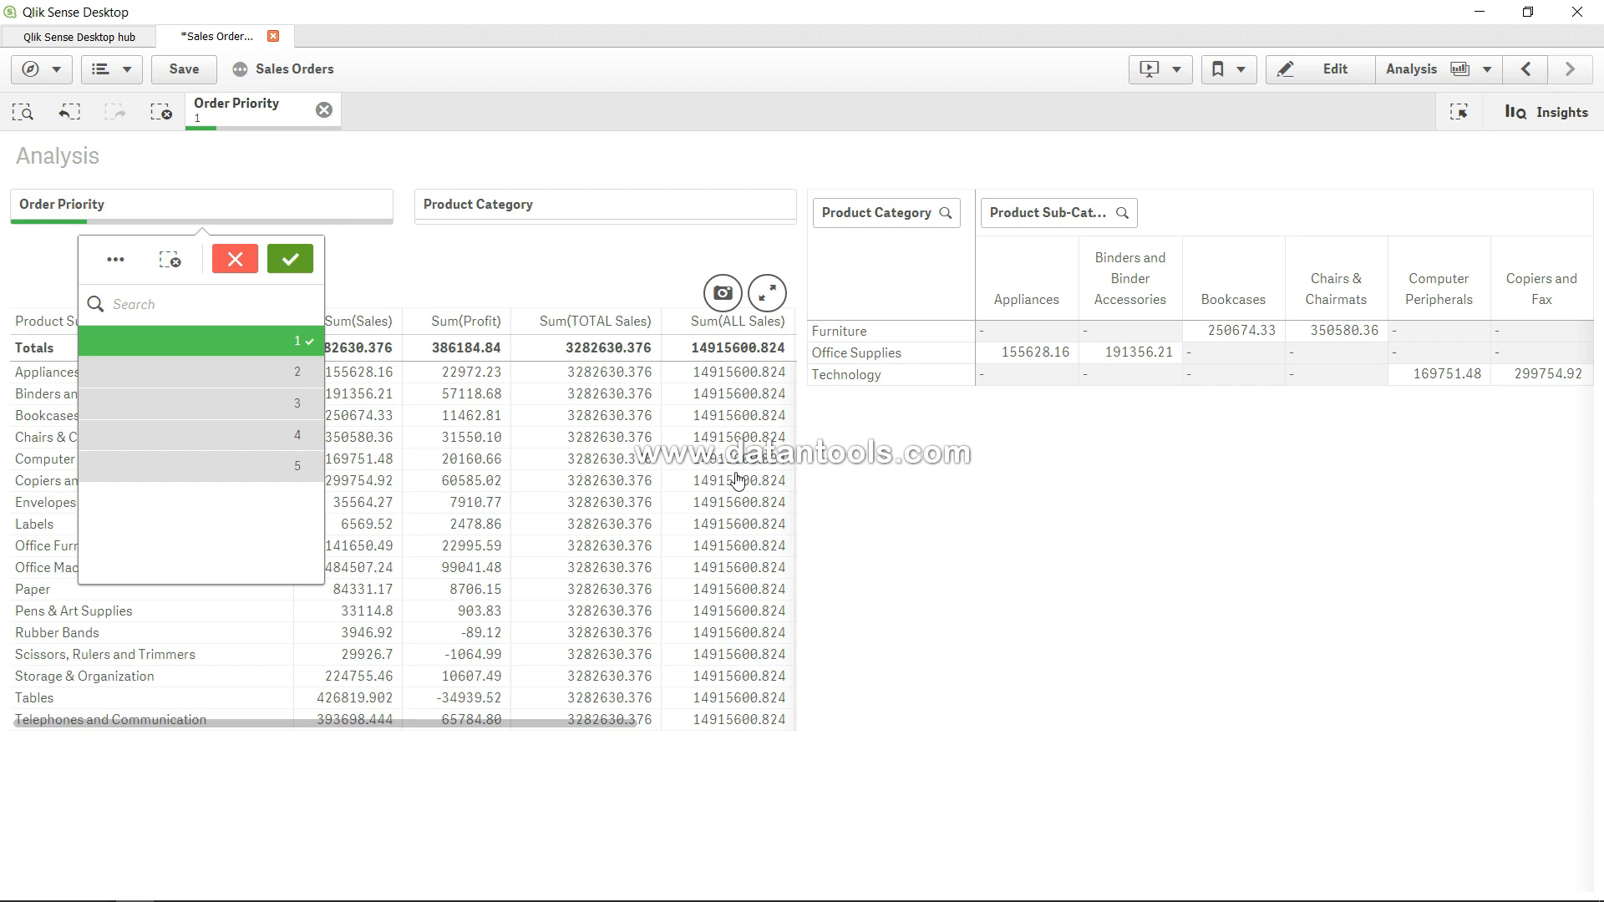
{"action": "left_click", "coordinate": [290, 259]}
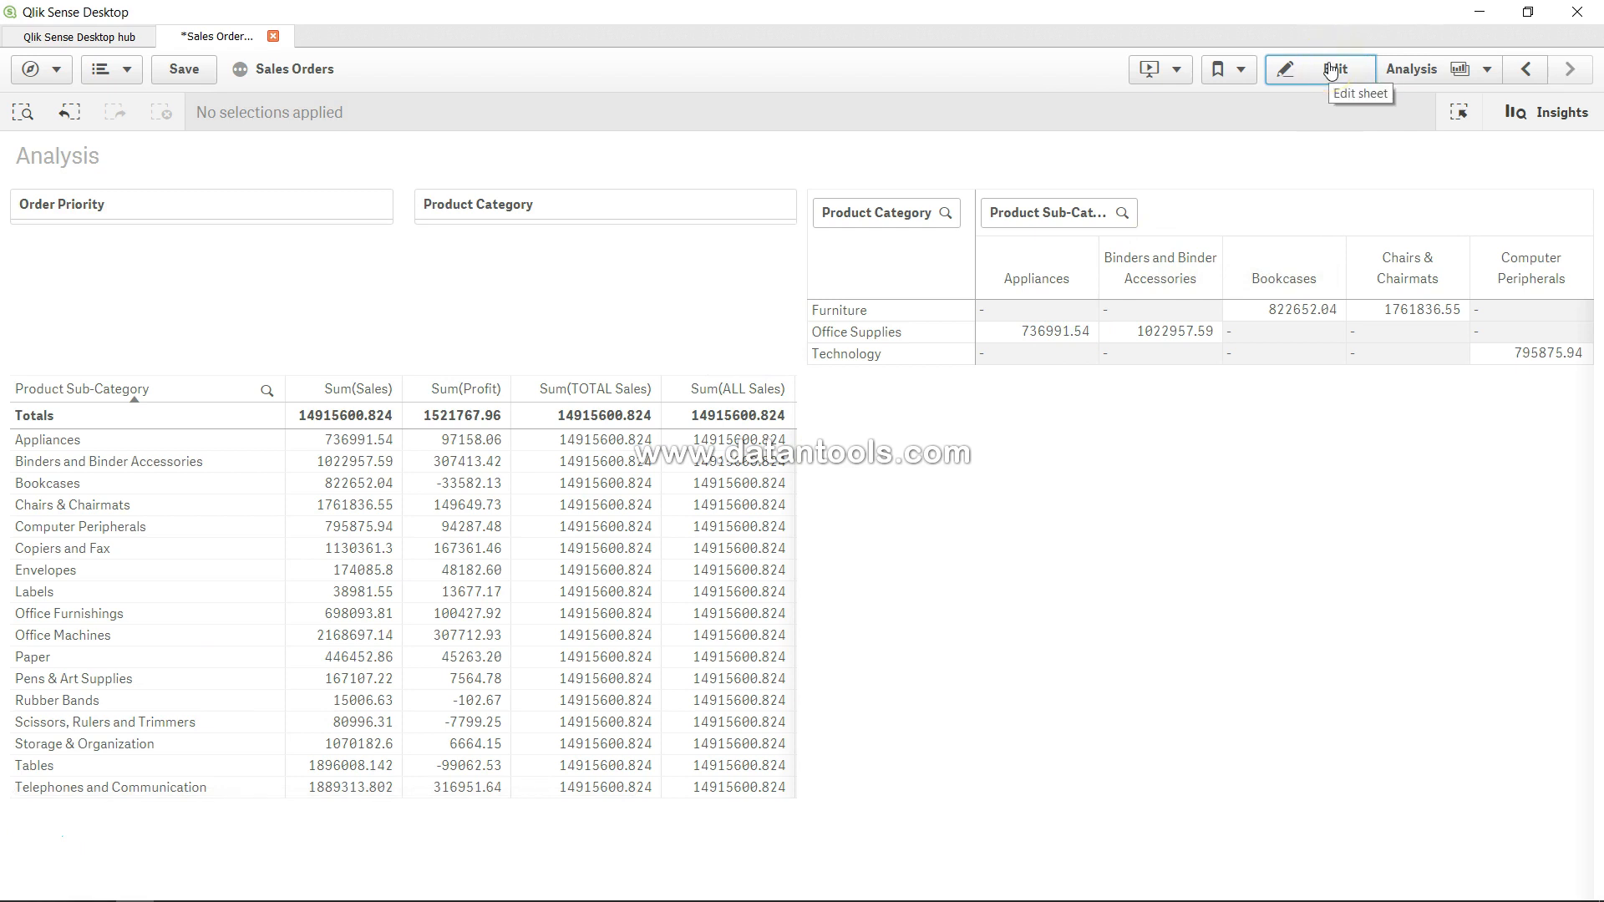
- View the list of Order Priority values without selecting any
{"action": "left_click", "coordinate": [359, 205]}
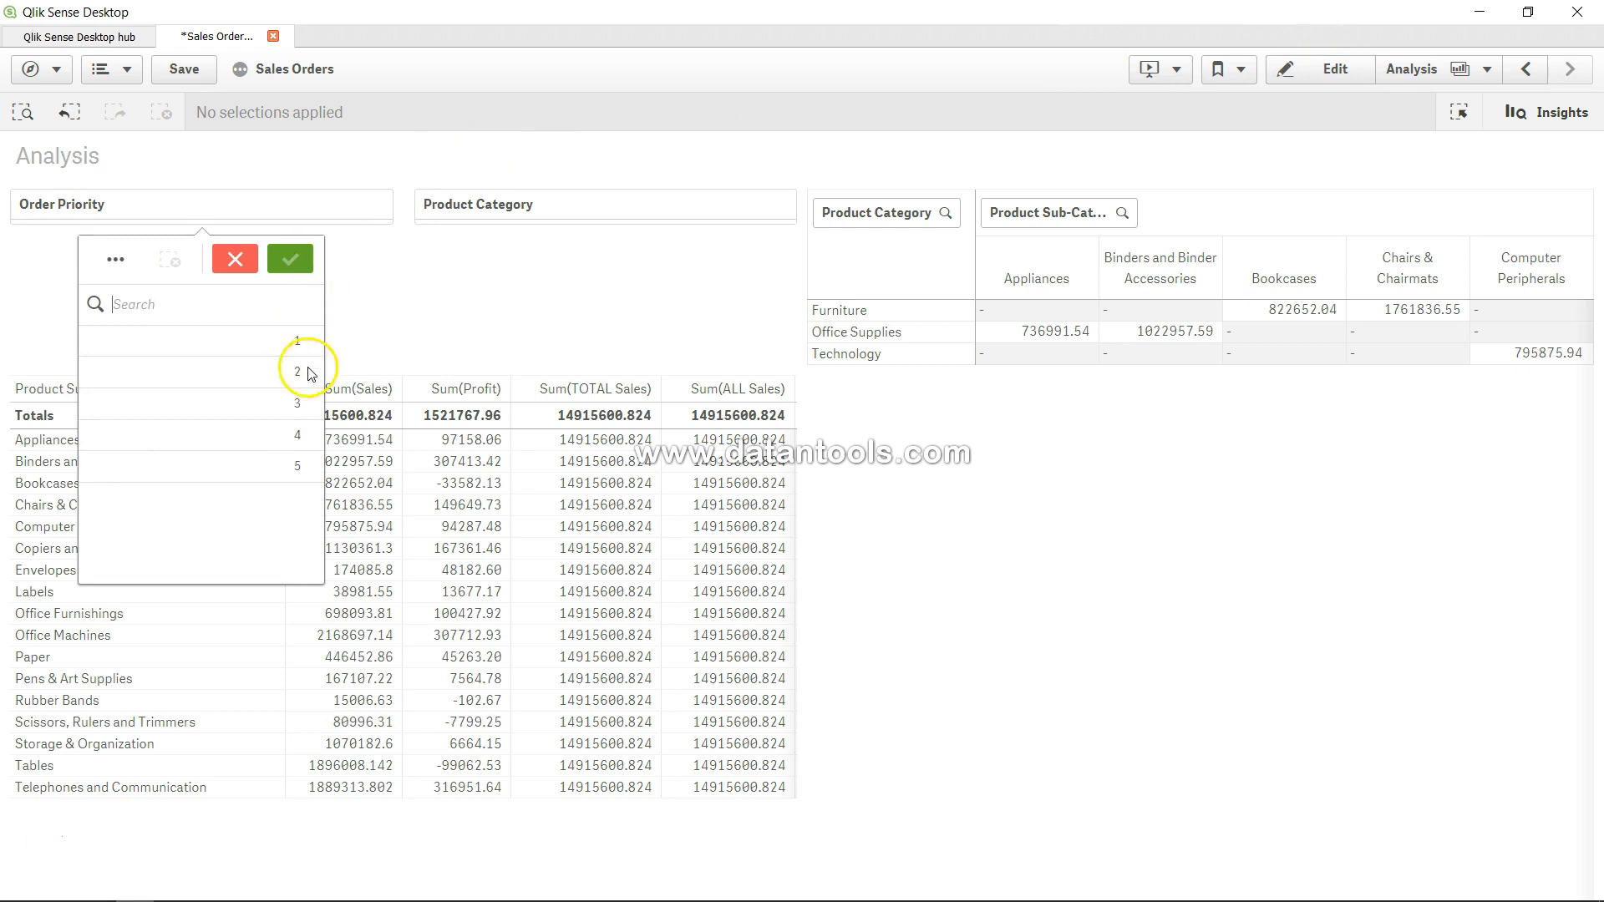
{"action": "left_click", "coordinate": [605, 287]}
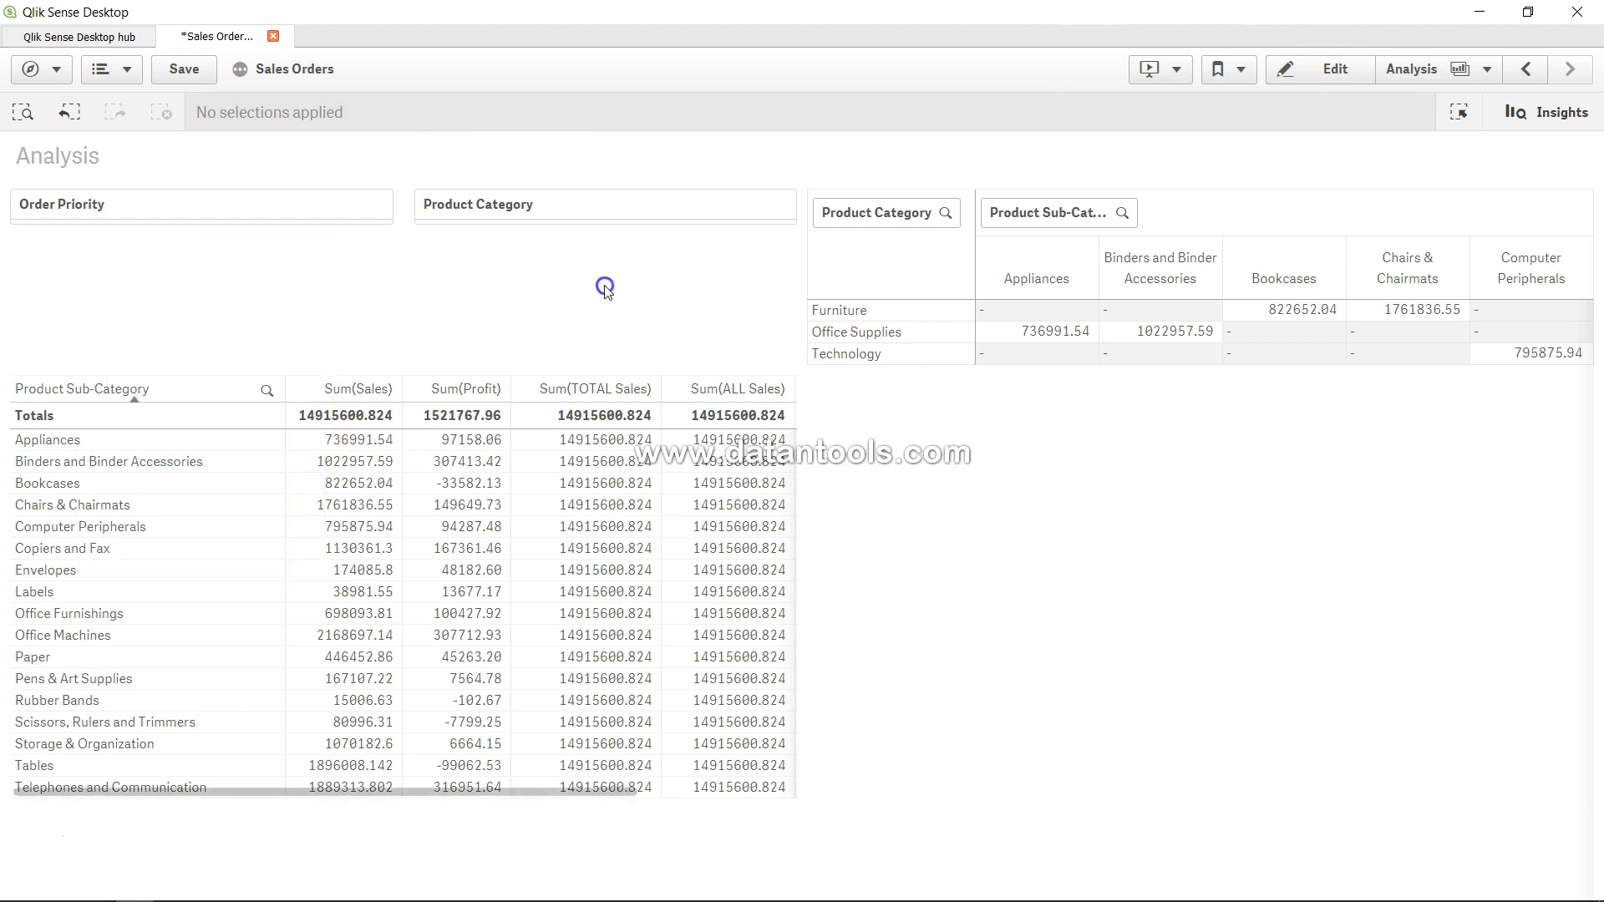
- Return to editing the sheet and place two KPI charts side by side in the empty space above the table
{"action": "left_click", "coordinate": [1324, 70]}
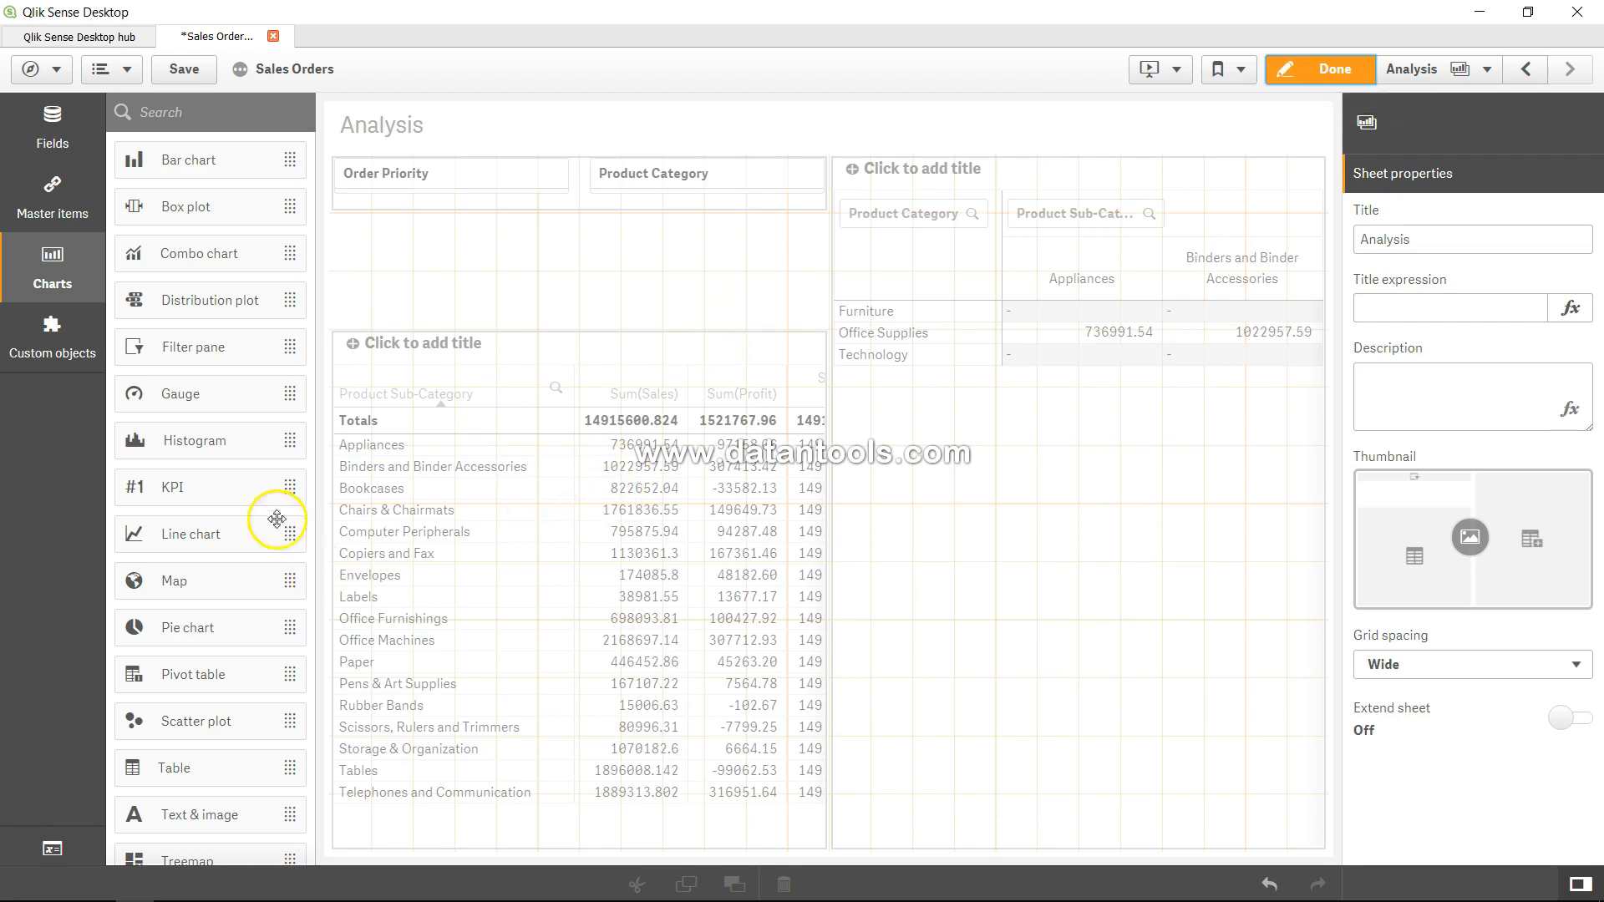
{"action": "left_click_drag", "start_coordinate": [245, 497], "coordinate": [444, 268]}
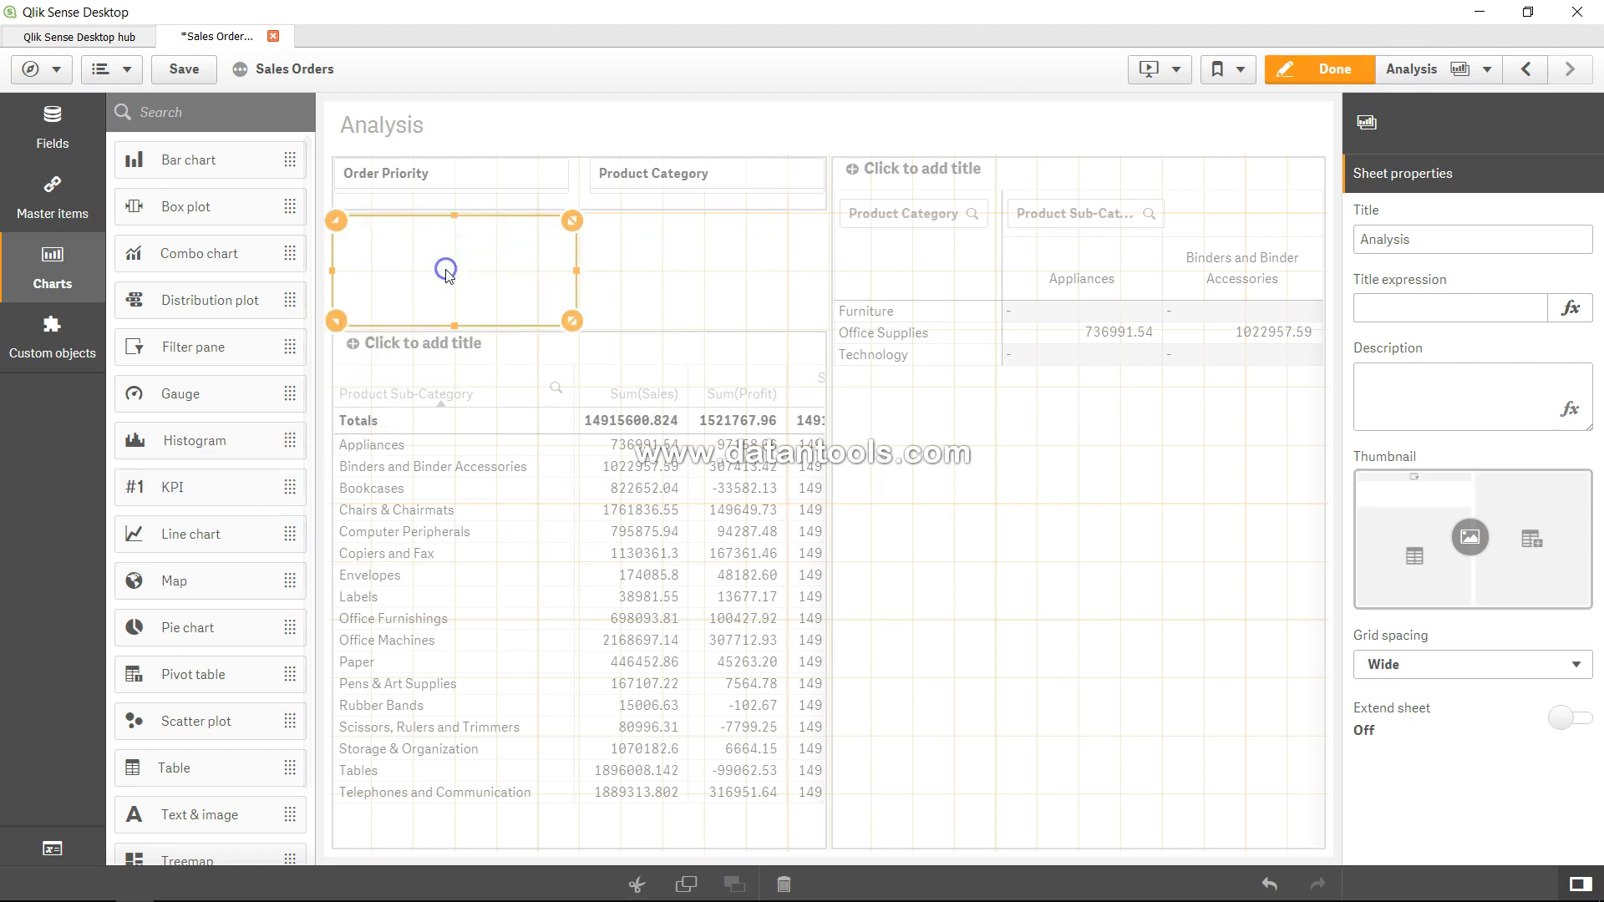
{"action": "left_click_drag", "start_coordinate": [256, 493], "coordinate": [709, 286]}
- Give the KPI below the Order Priority filter the measure expression Count([Order Priority])
{"action": "left_click", "coordinate": [499, 281]}
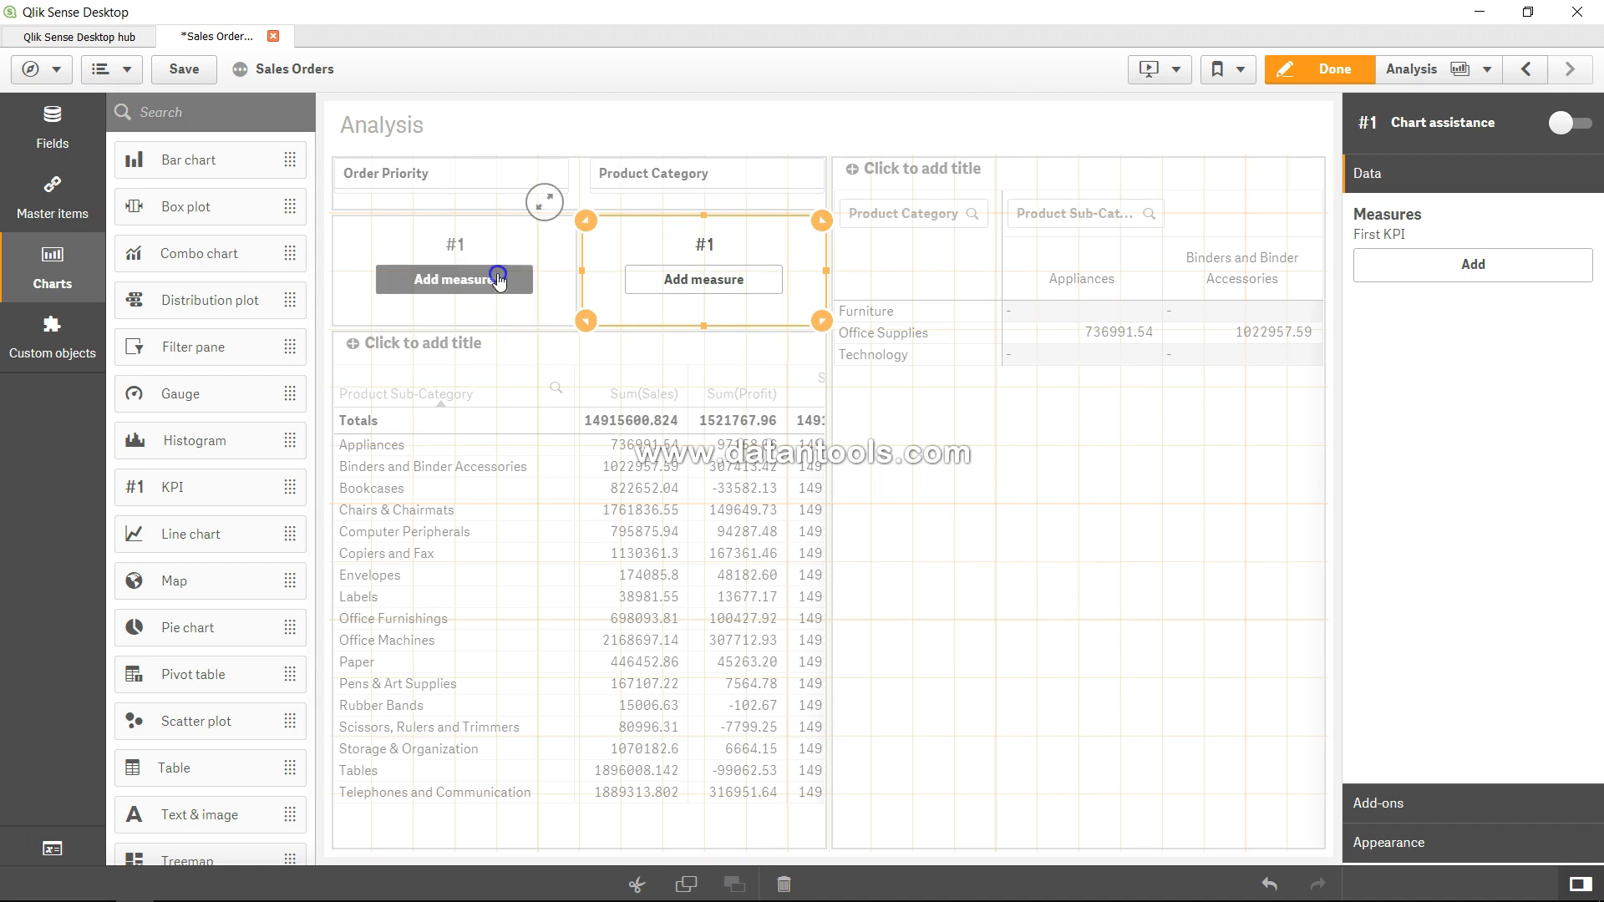
{"action": "left_click", "coordinate": [754, 148]}
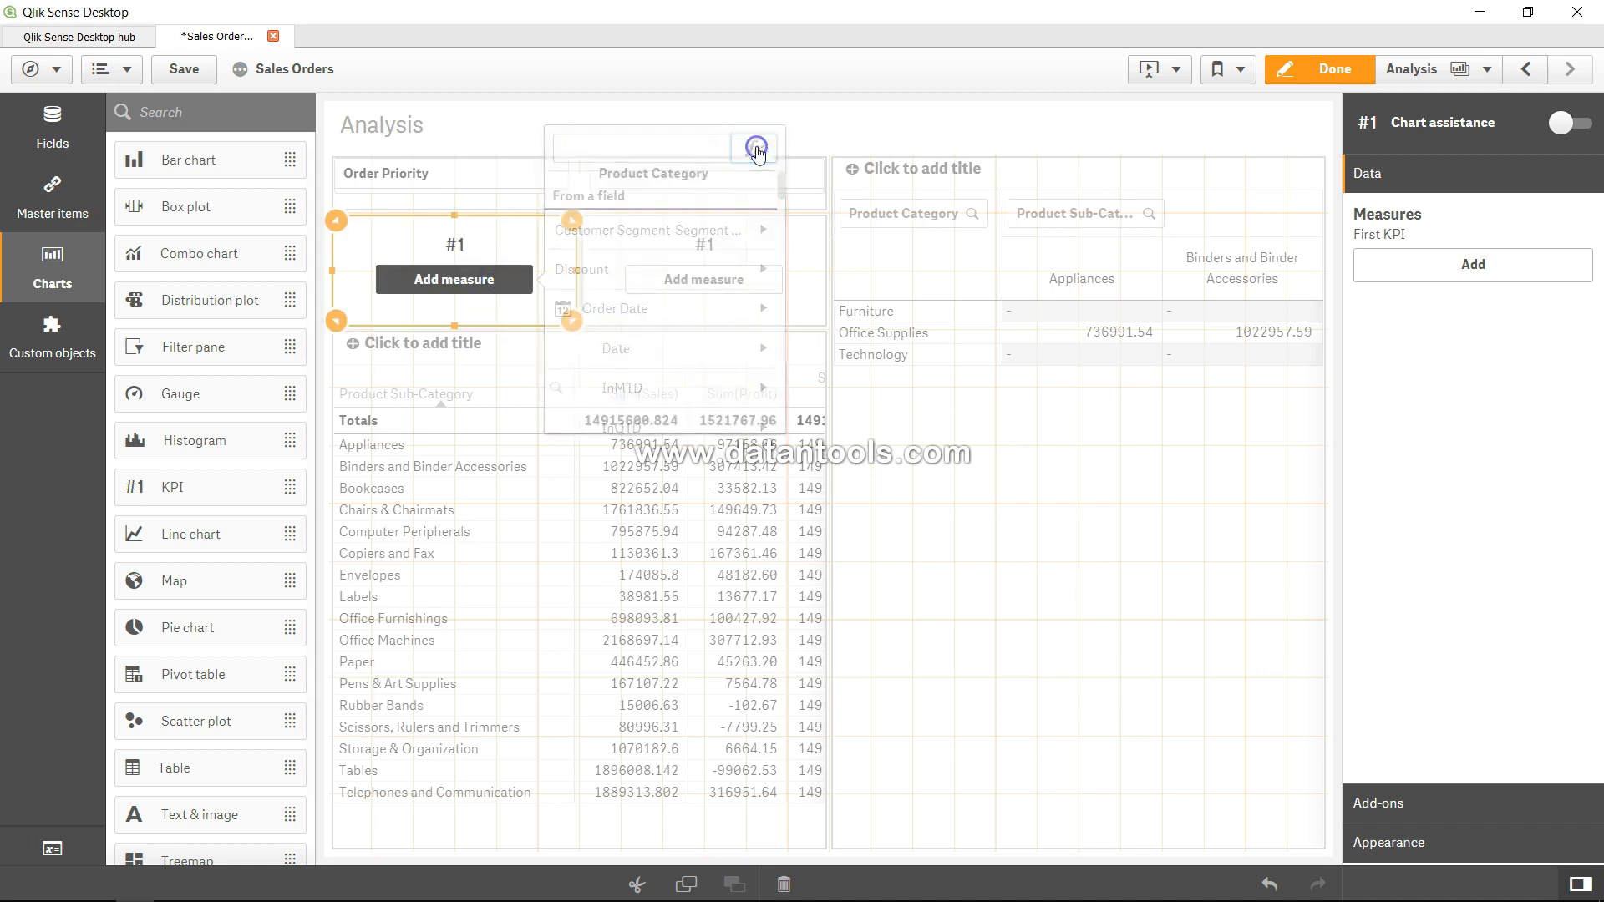
{"action": "left_click", "coordinate": [593, 267]}
{"action": "type", "text": "Cou"}
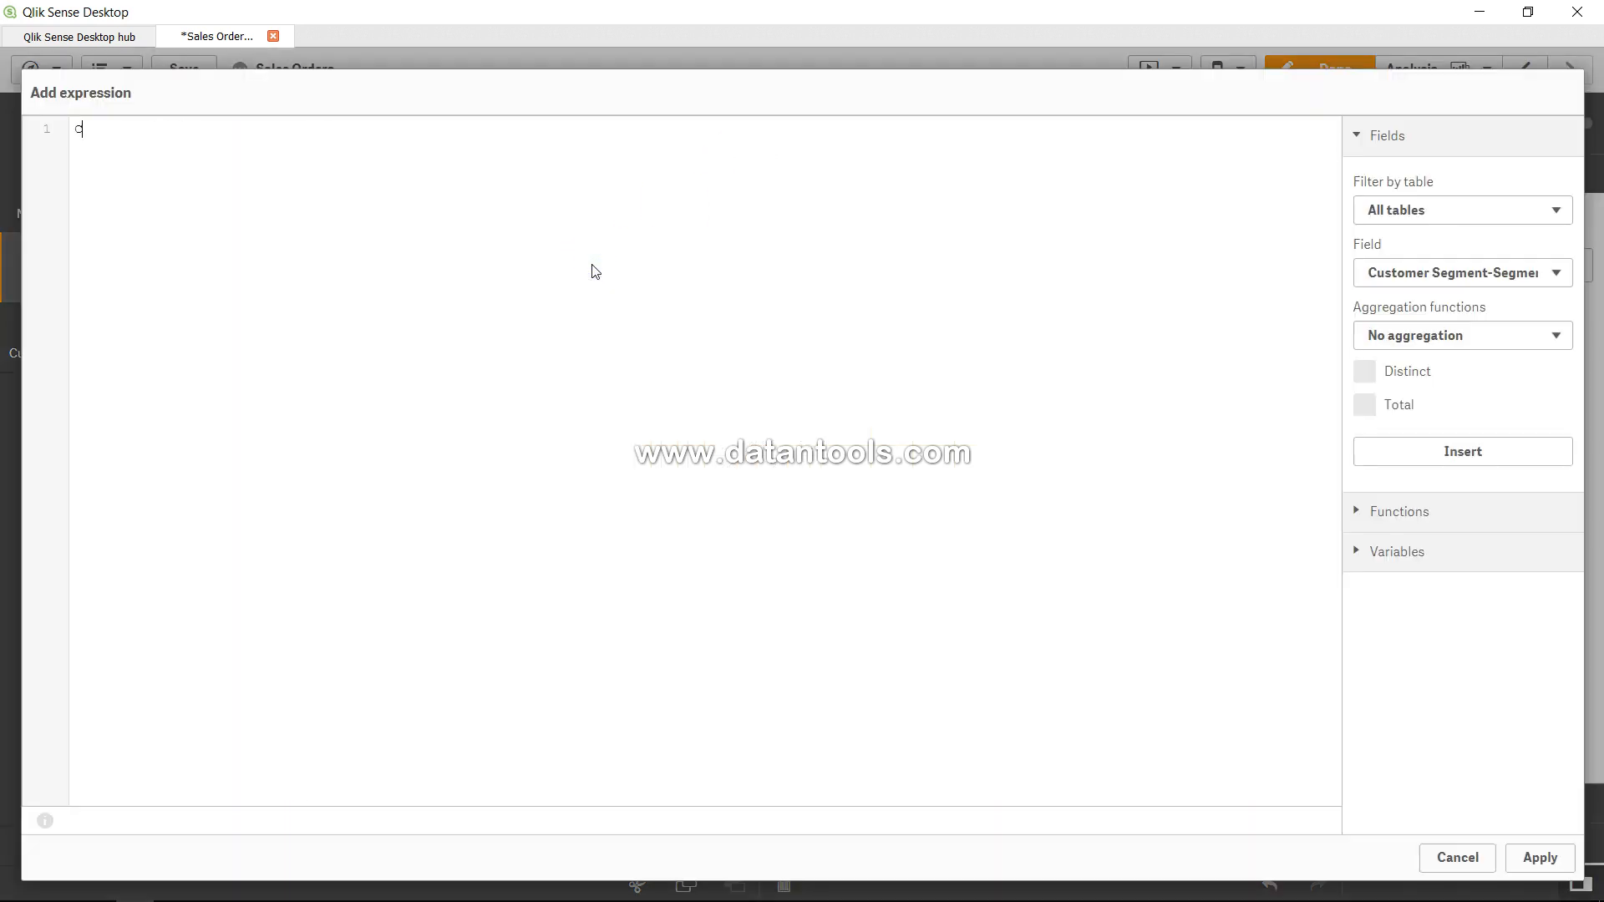
{"action": "type", "text": "nt"}
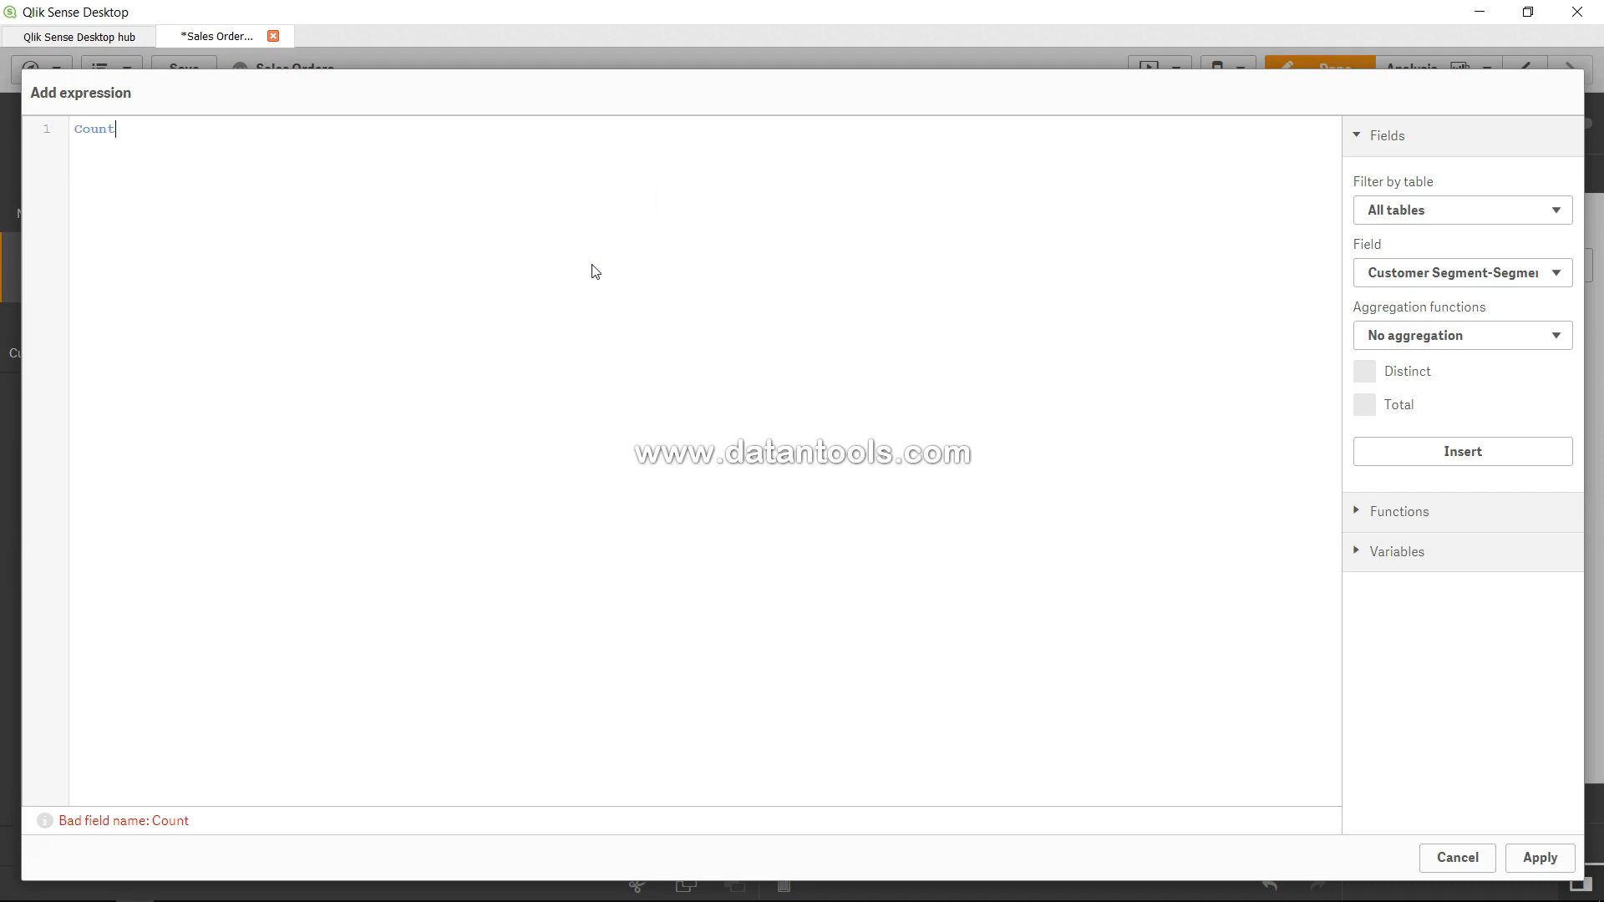
{"action": "type", "text": "(order"}
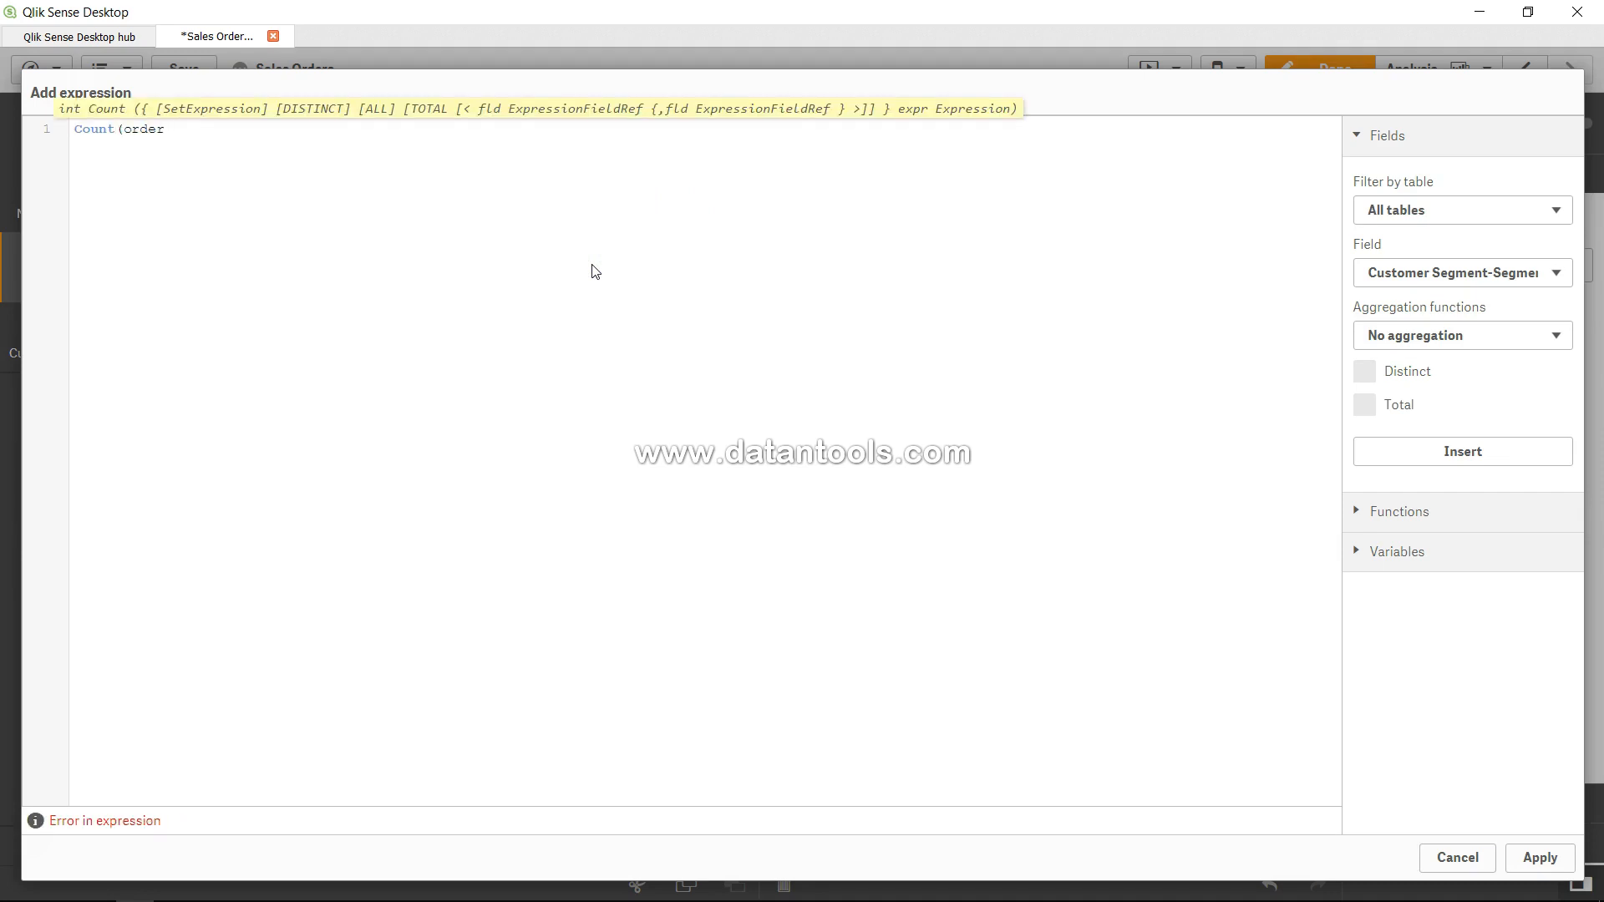
{"action": "scroll", "coordinate": [300, 304], "scroll_direction": "down", "scroll_amount": 5}
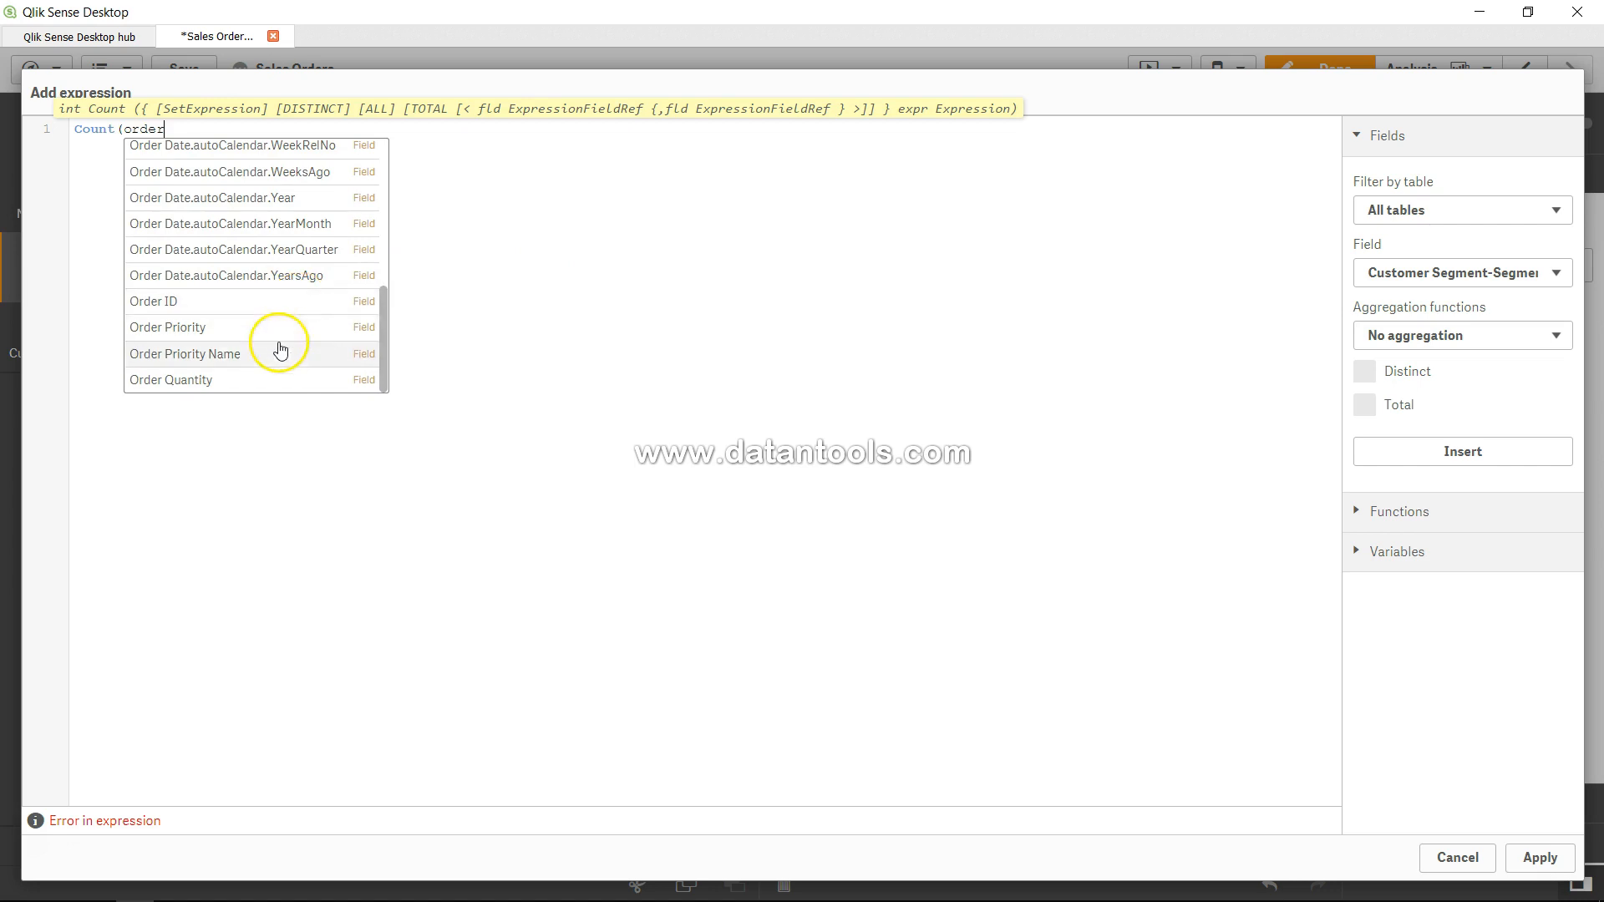
{"action": "left_click", "coordinate": [279, 329]}
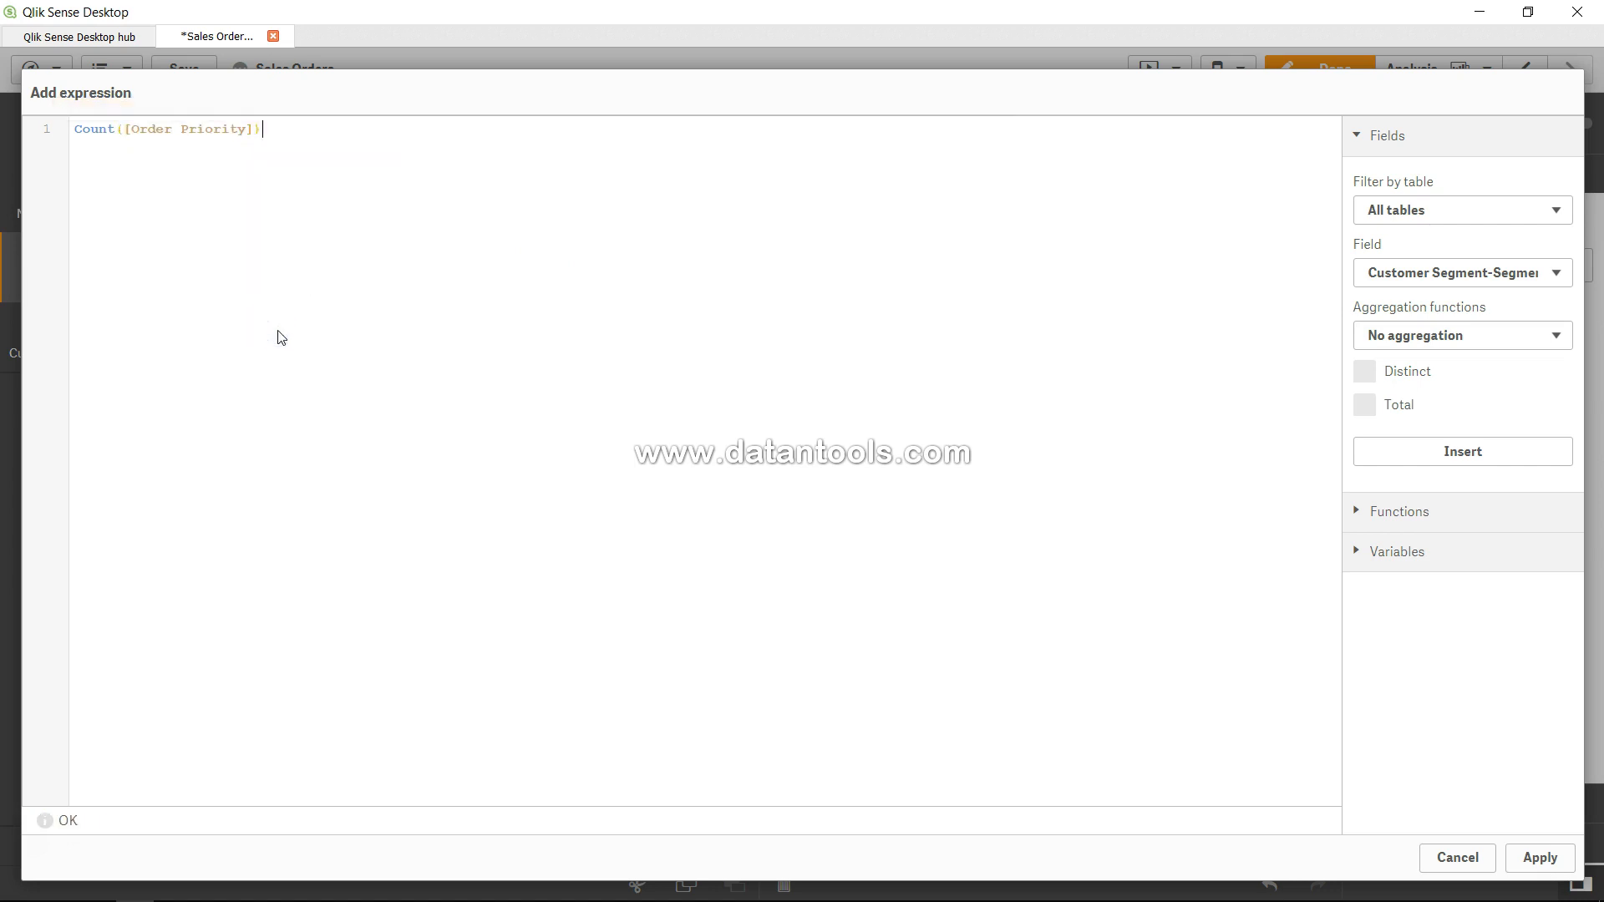
{"action": "left_click", "coordinate": [1539, 857]}
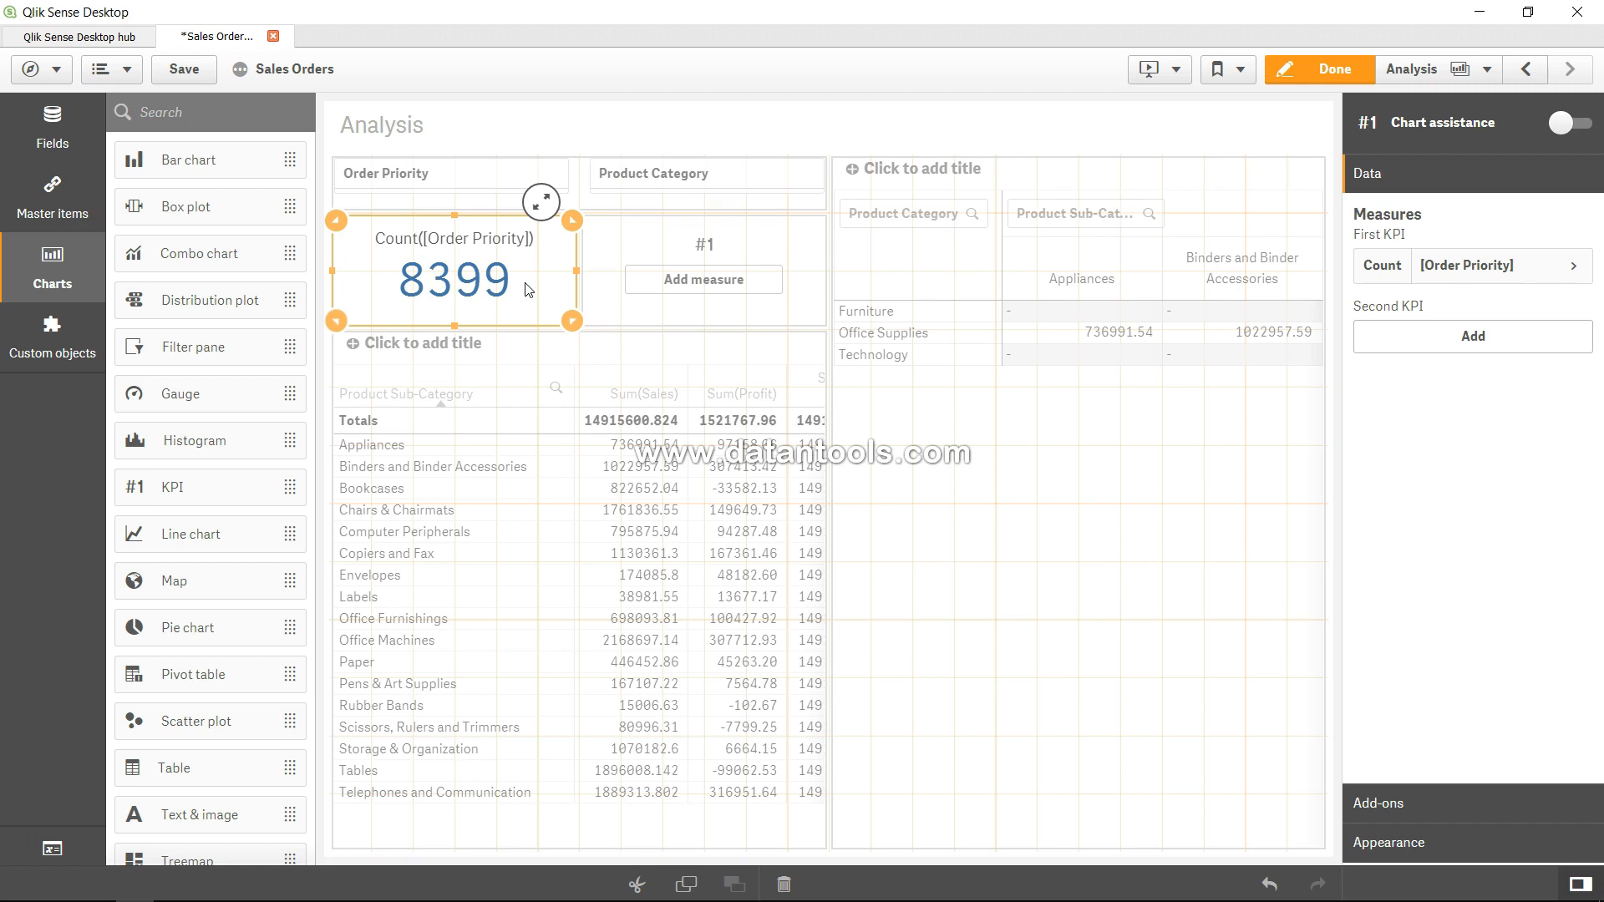
- Give the empty KPI below the Product Category filter the measure expression Count(distinct [Order Priority])
{"action": "left_click", "coordinate": [712, 281]}
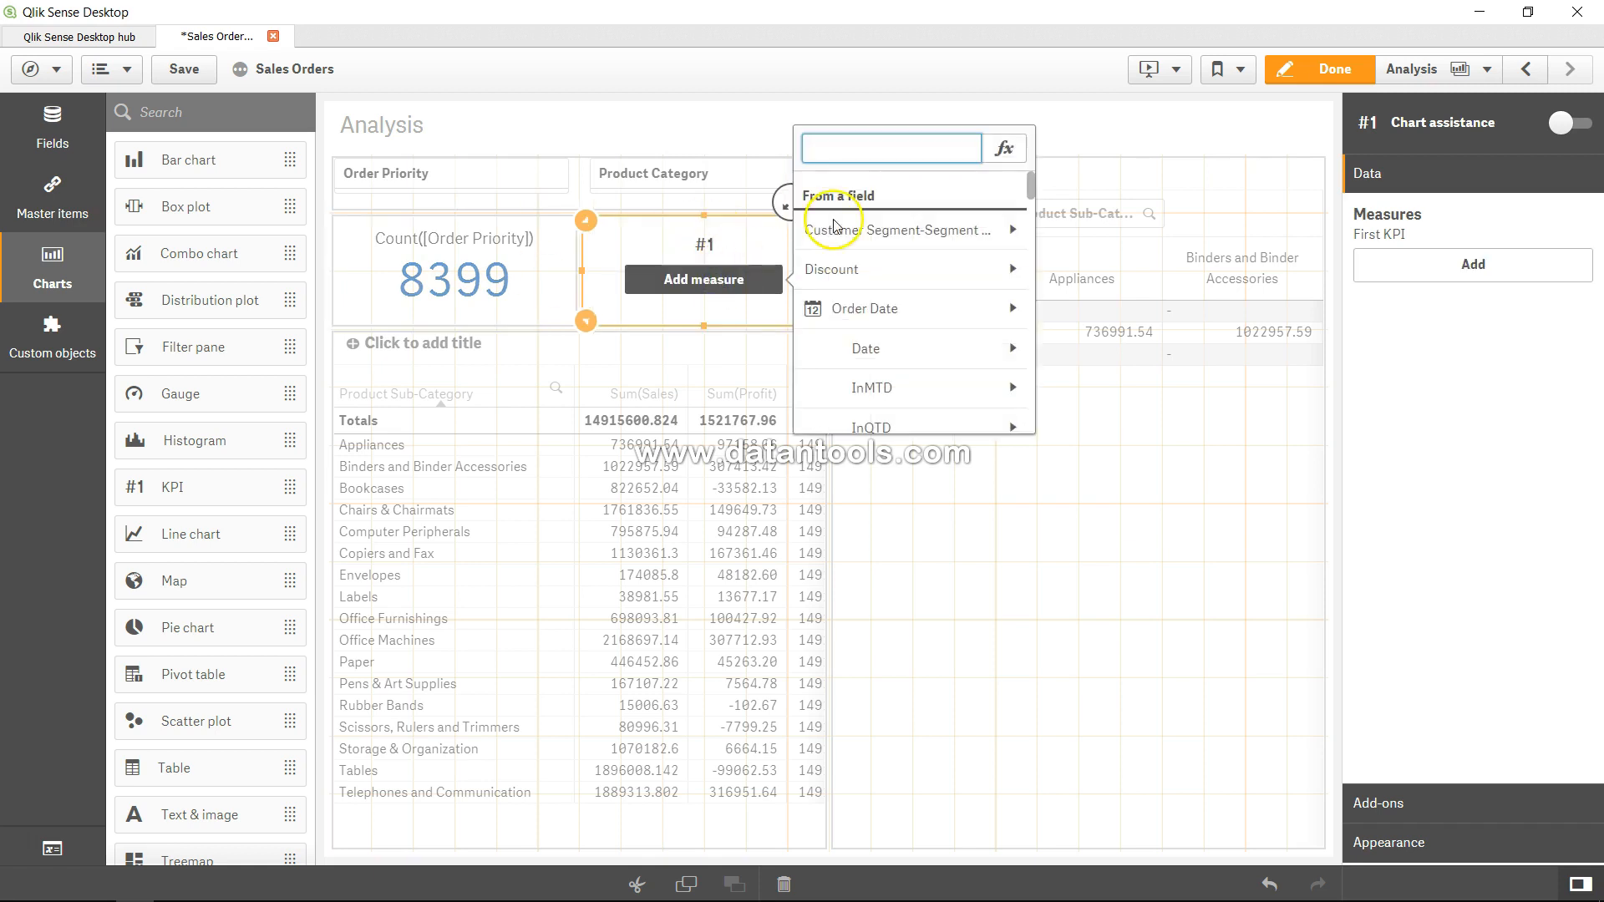
{"action": "left_click", "coordinate": [1003, 148]}
{"action": "left_click", "coordinate": [931, 176]}
{"action": "left_click", "coordinate": [890, 177]}
{"action": "type", "text": "Co"}
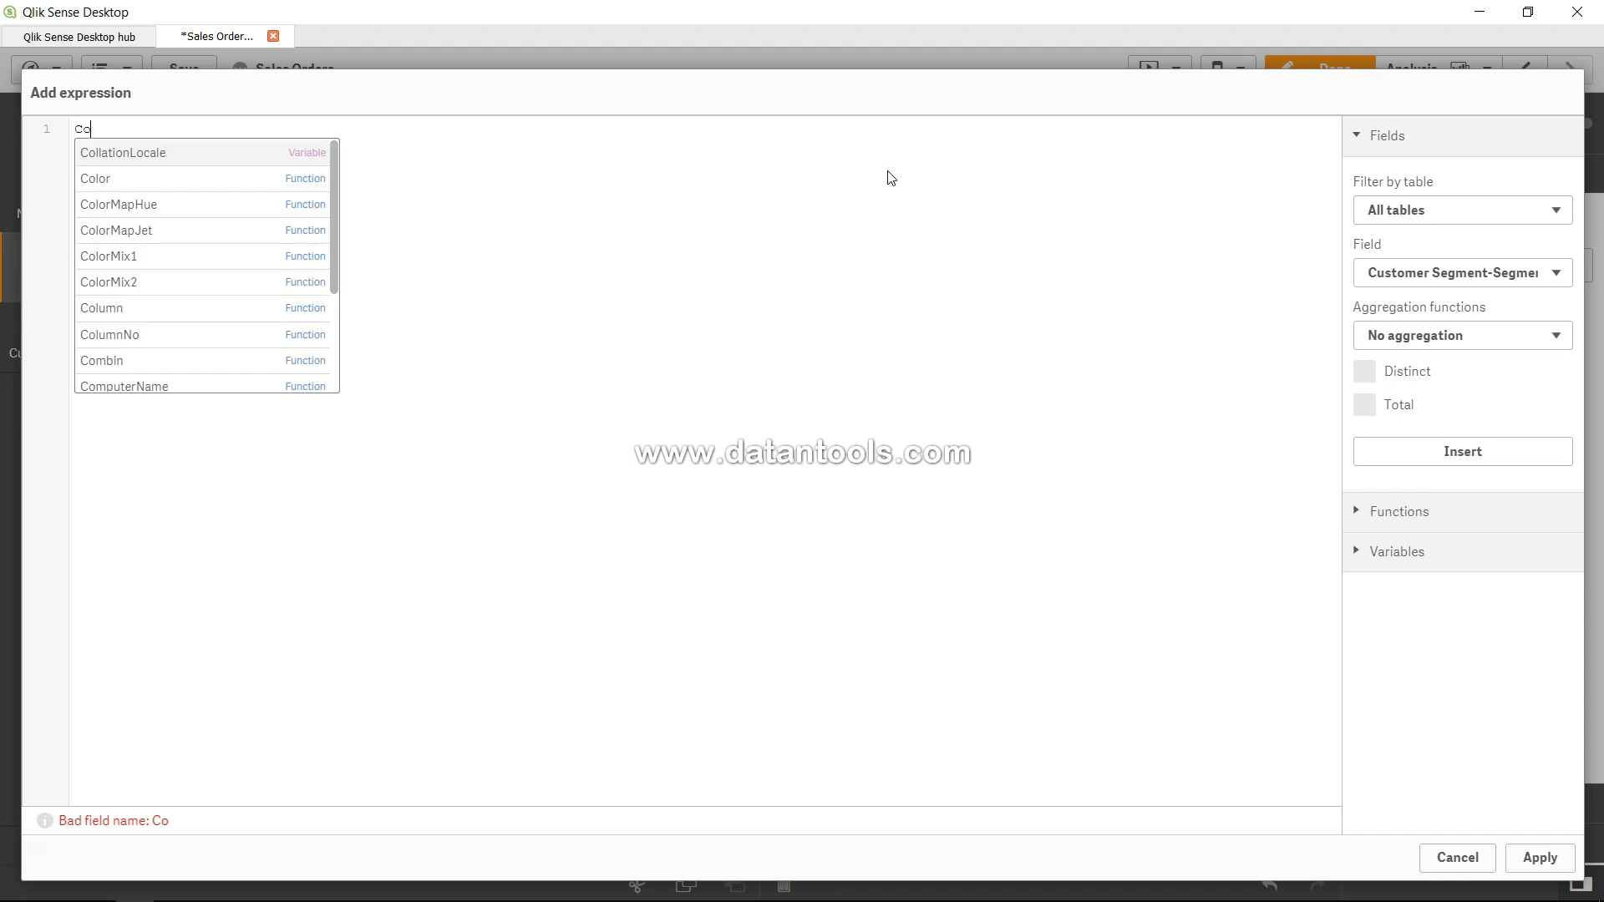
{"action": "type", "text": "unt(dis"}
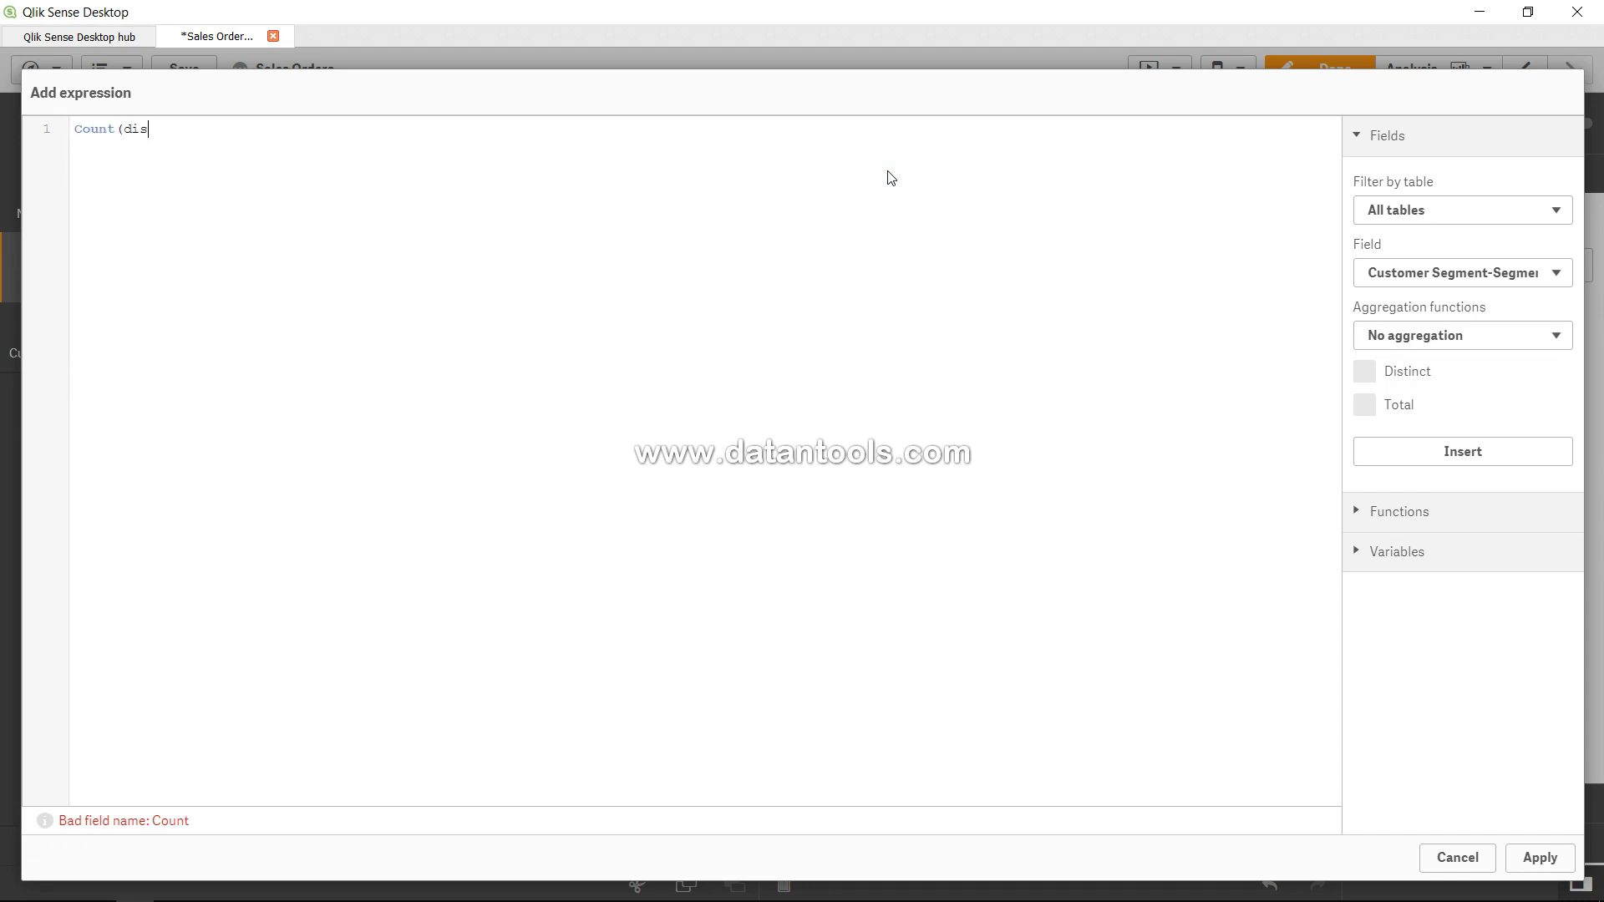
{"action": "type", "text": "t"}
{"action": "key", "text": "Return"}
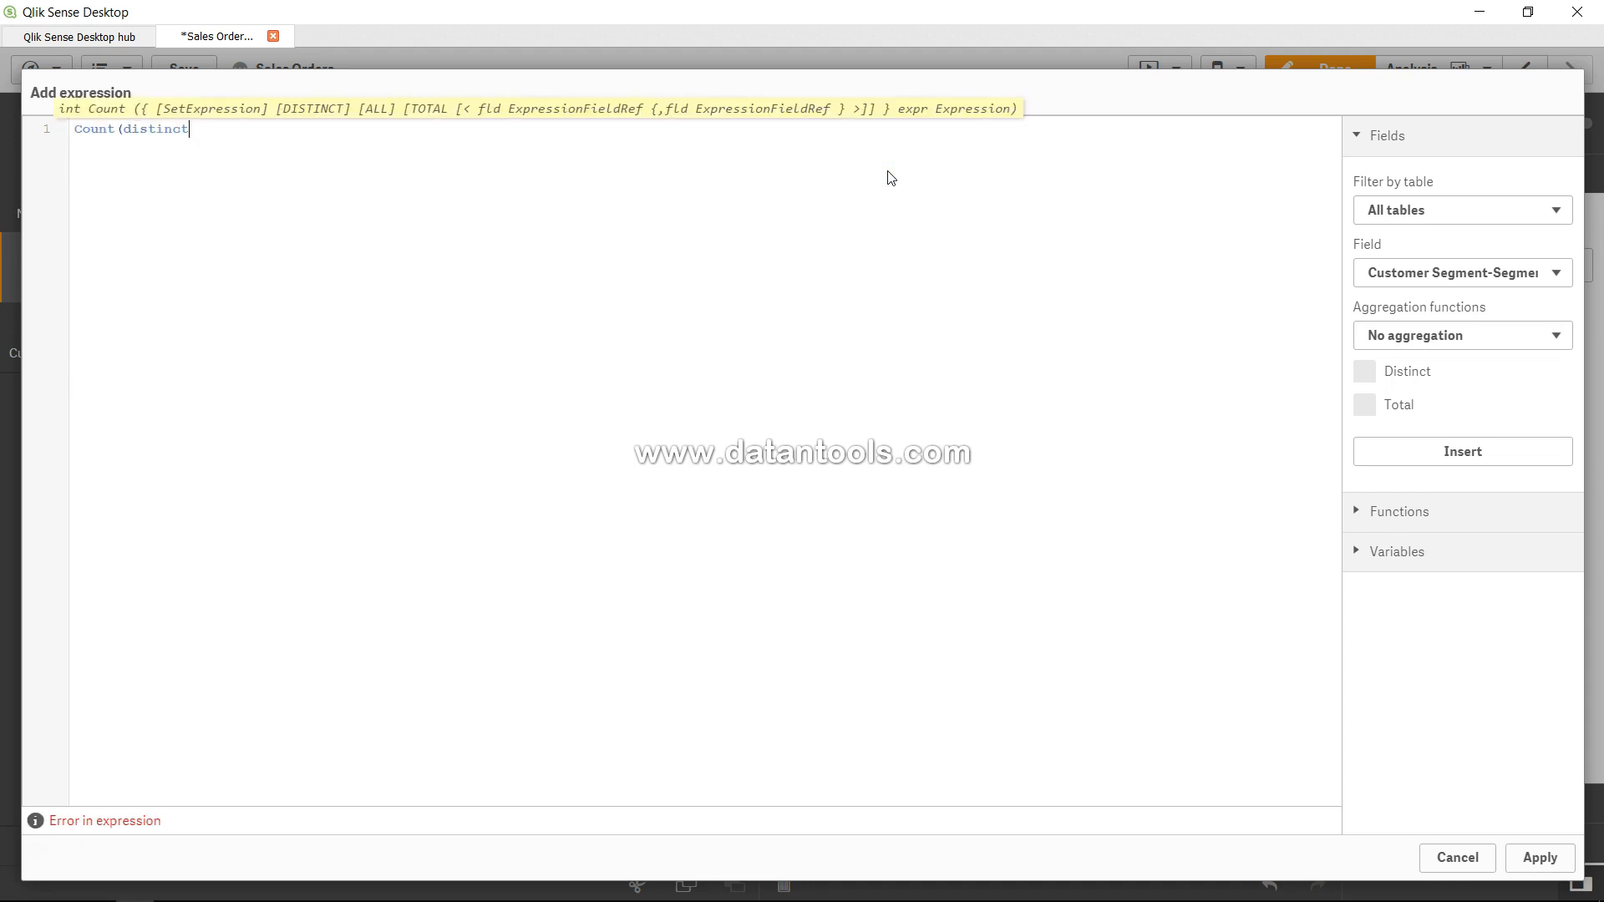
{"action": "type", "text": "Order"}
{"action": "scroll", "coordinate": [307, 266], "scroll_direction": "down", "scroll_amount": 5}
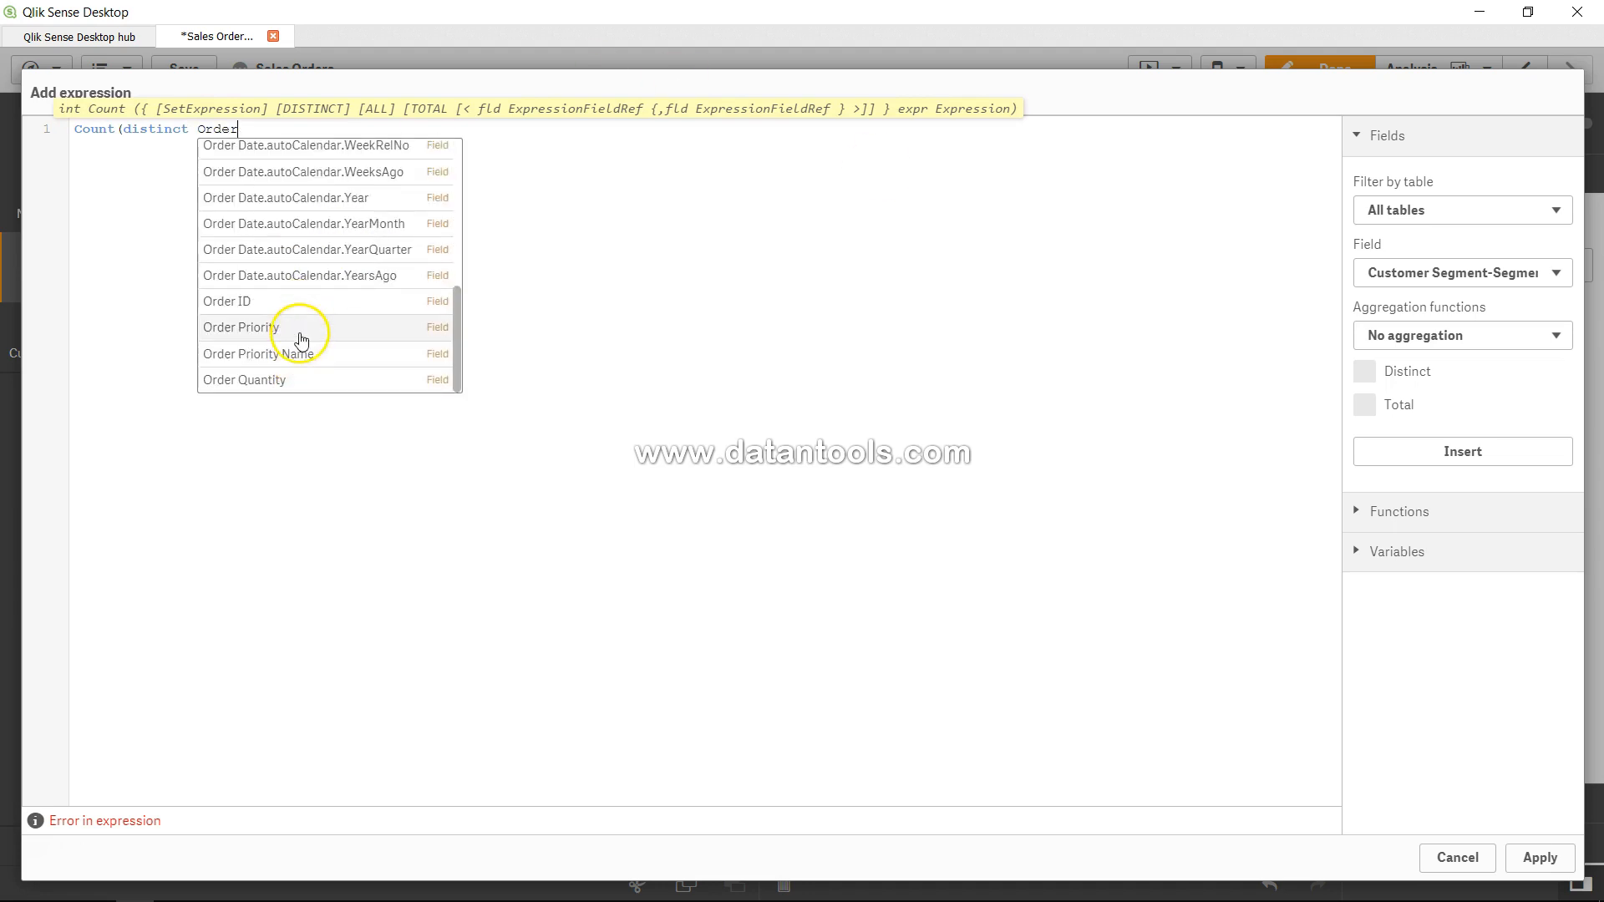
{"action": "left_click", "coordinate": [300, 334]}
{"action": "type", "text": ")"}
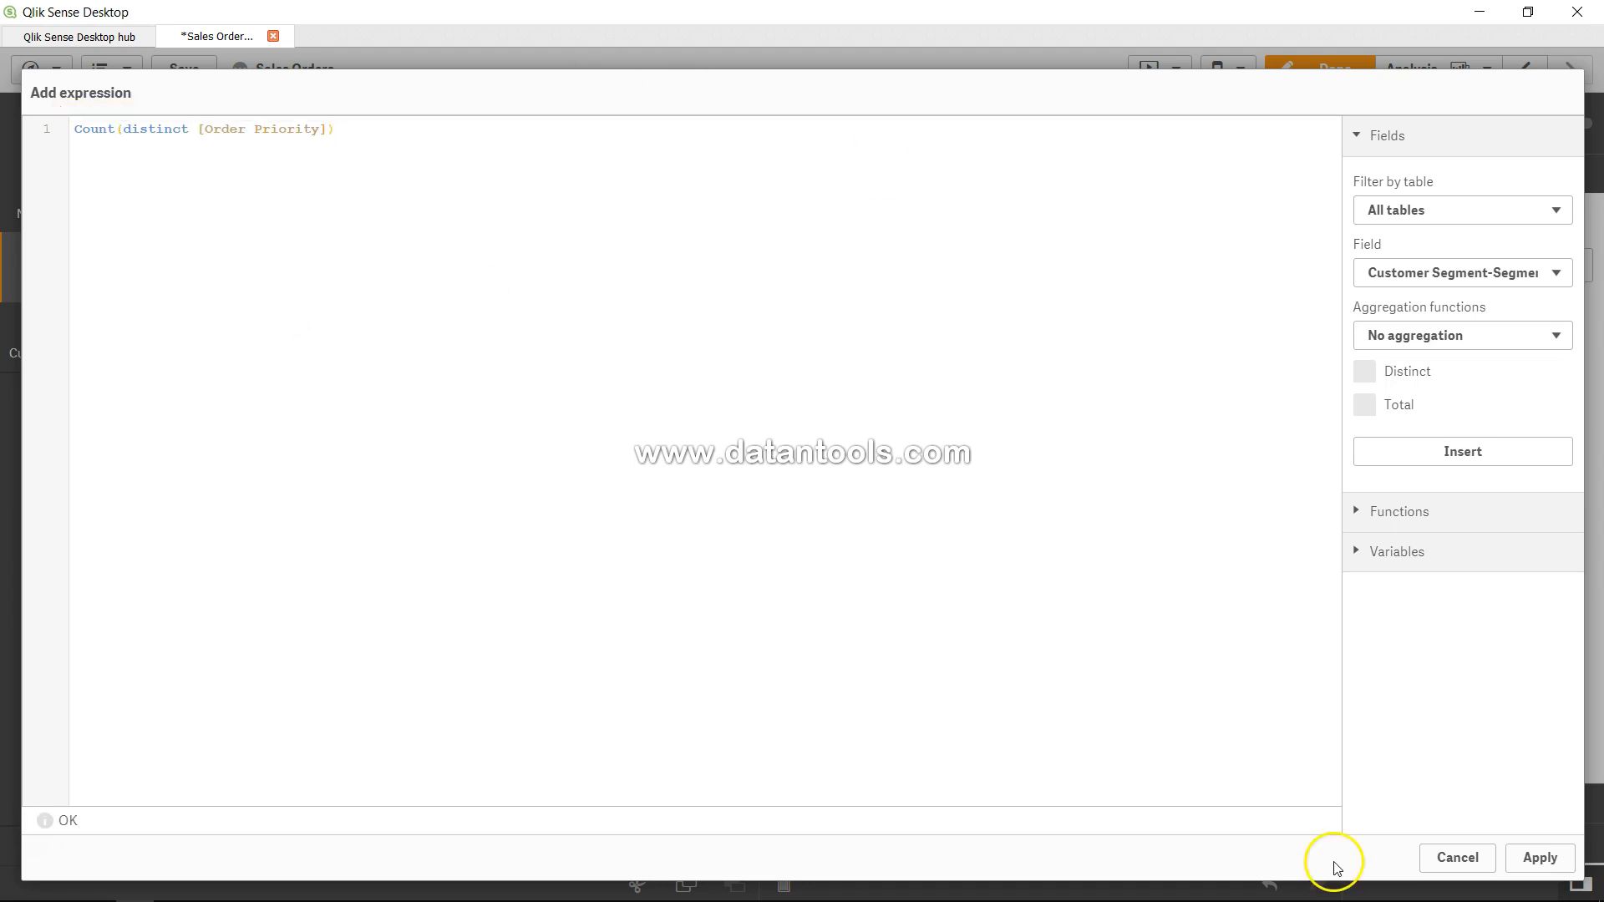
{"action": "left_click", "coordinate": [1525, 868]}
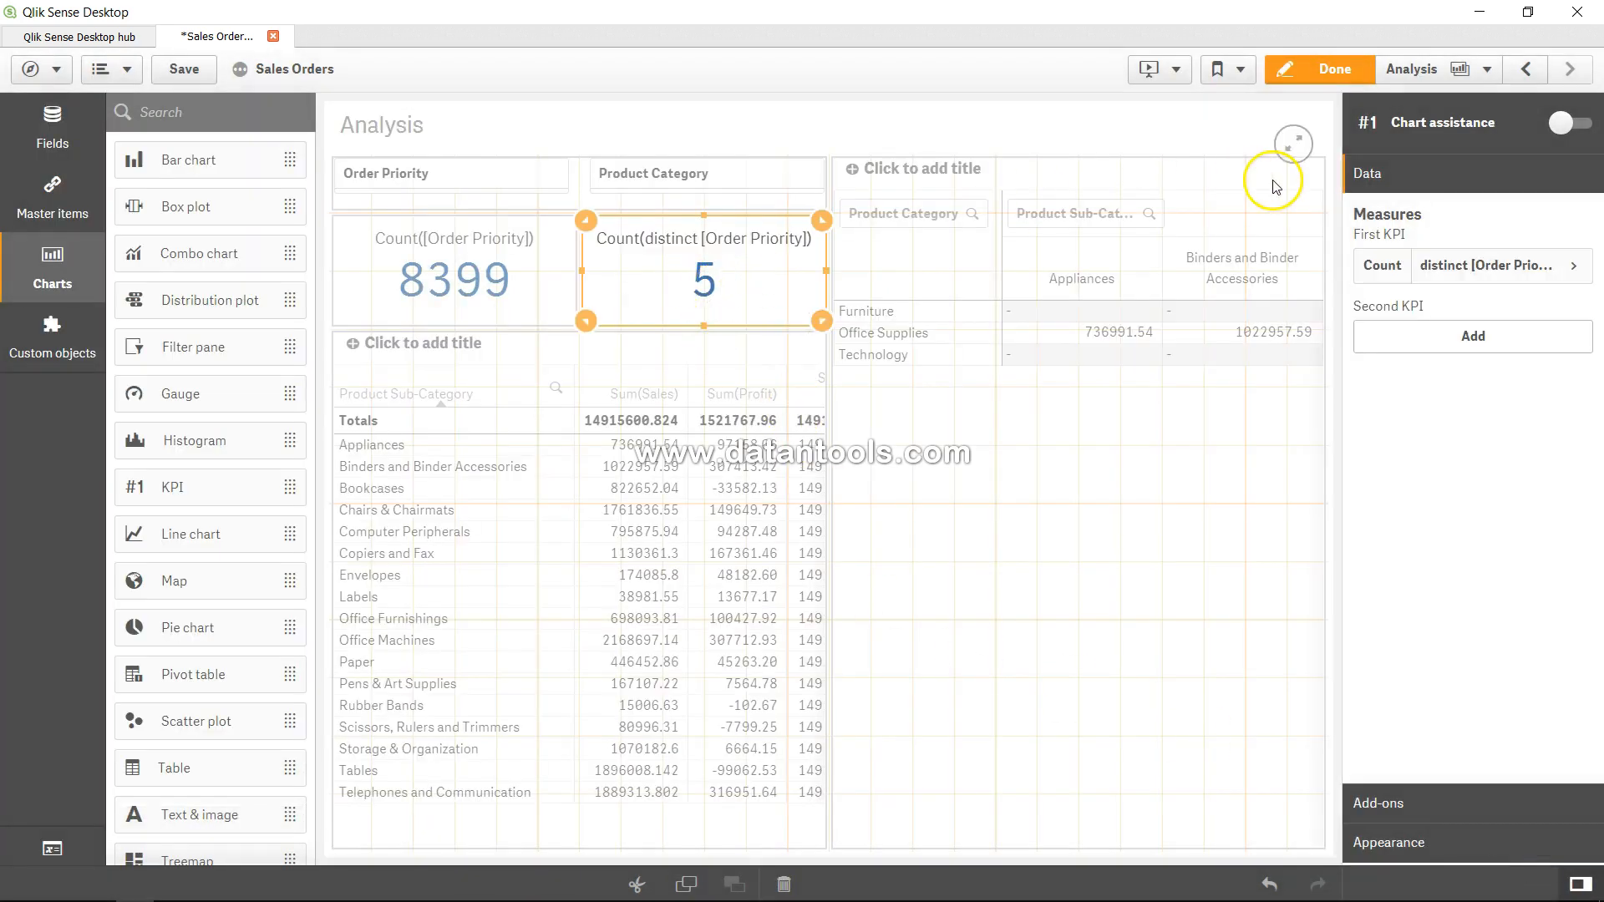
- Stop editing the sheet and view the list of Order Priority values without selecting any
{"action": "left_click", "coordinate": [1330, 71]}
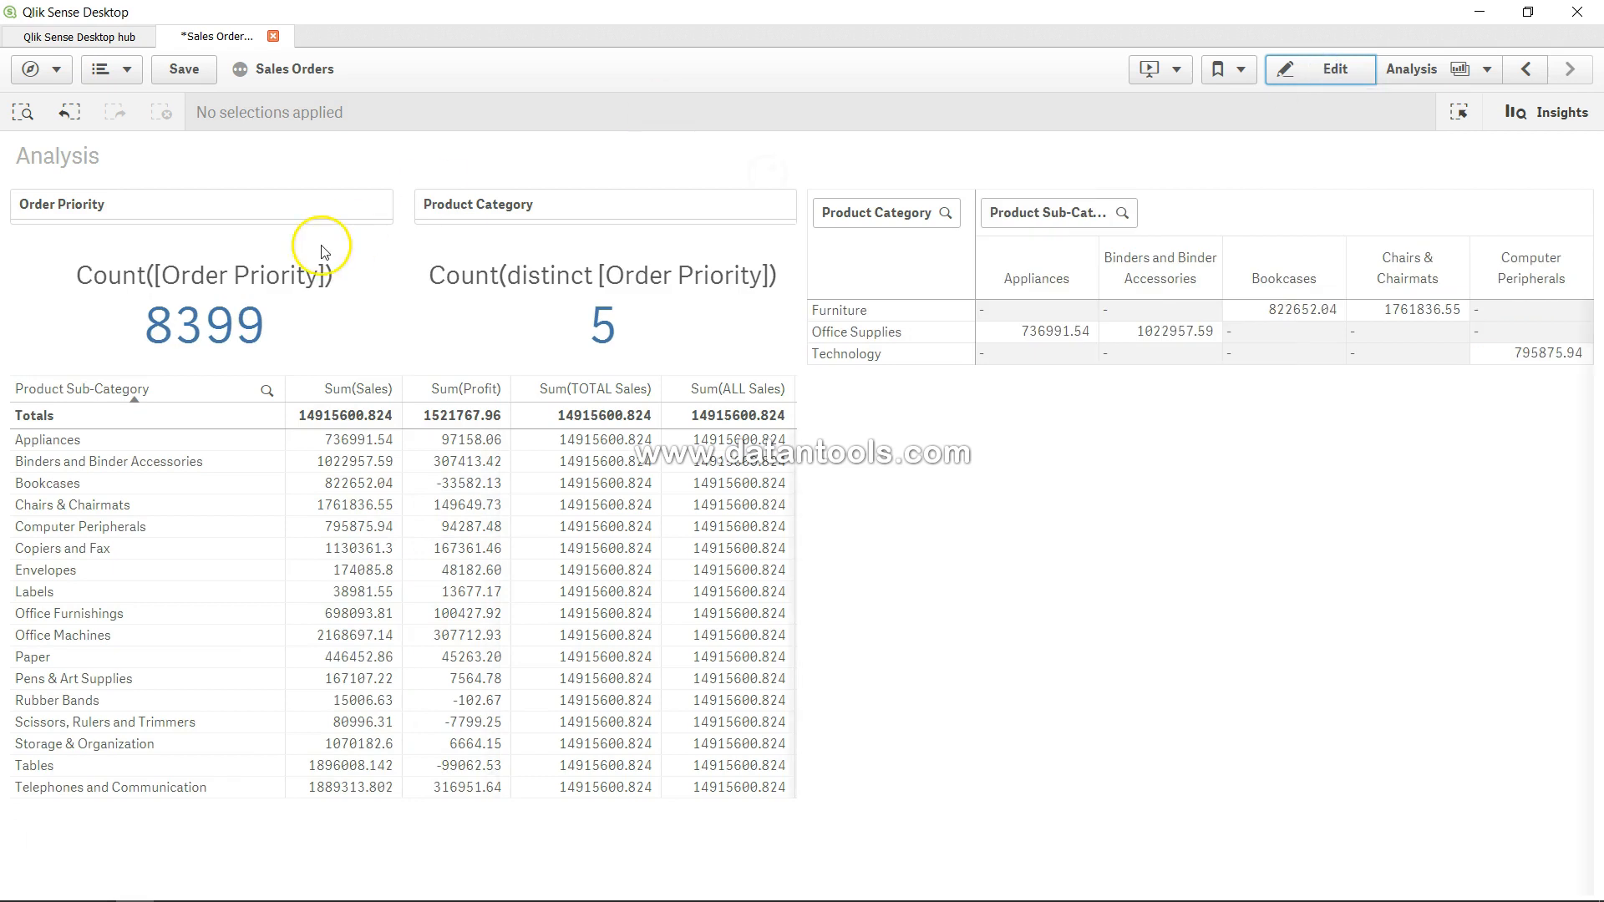
{"action": "left_click", "coordinate": [288, 210]}
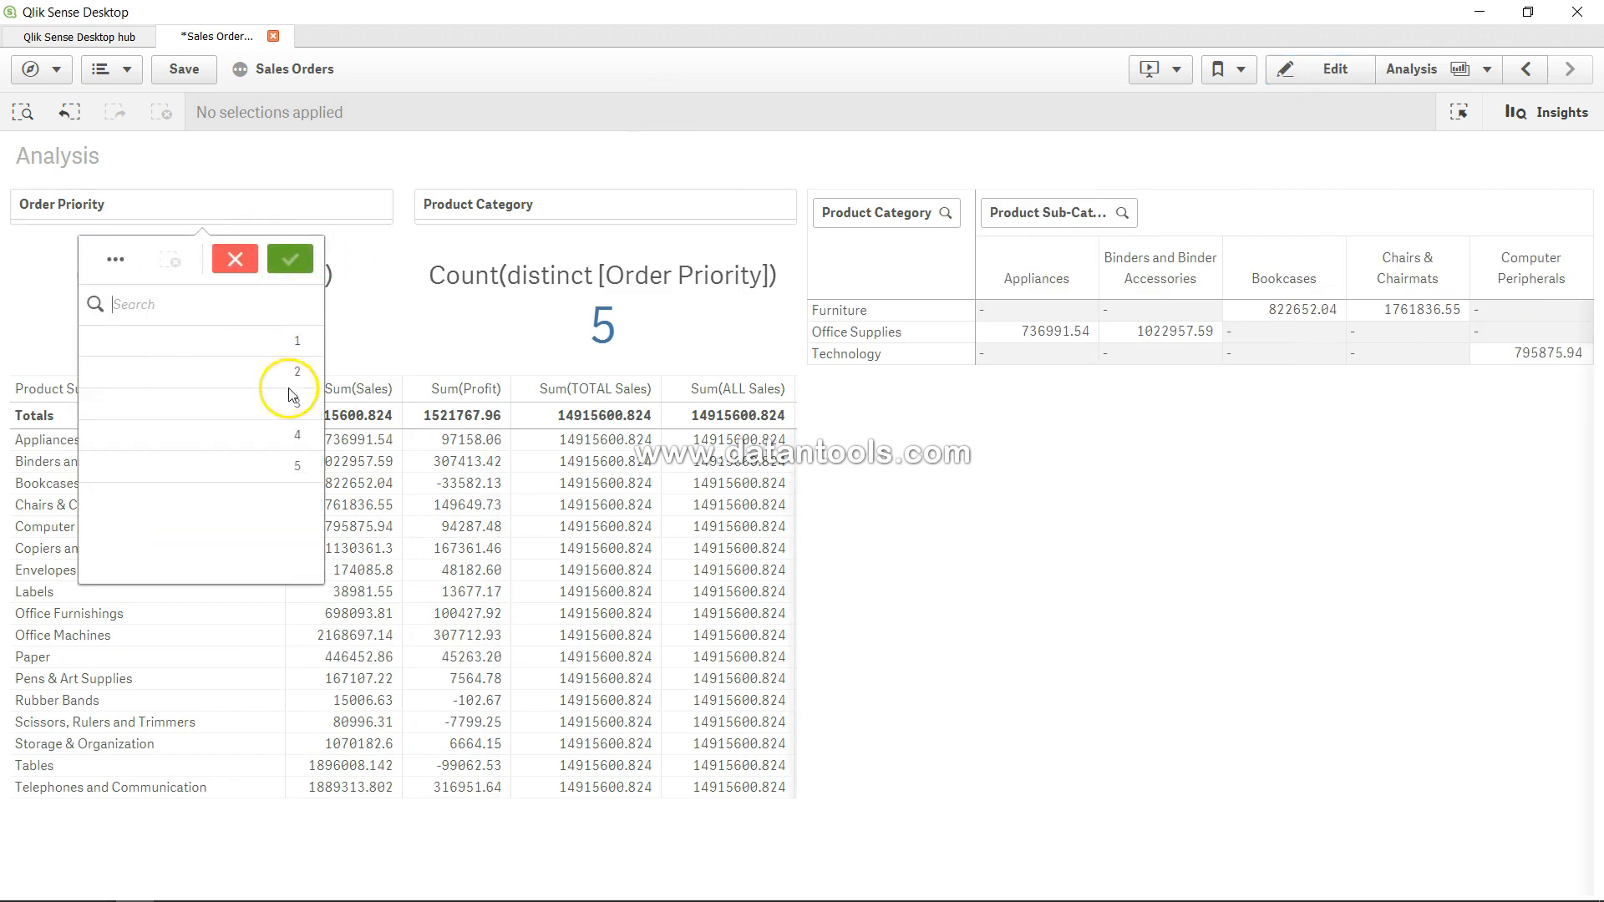
{"action": "left_click", "coordinate": [499, 340]}
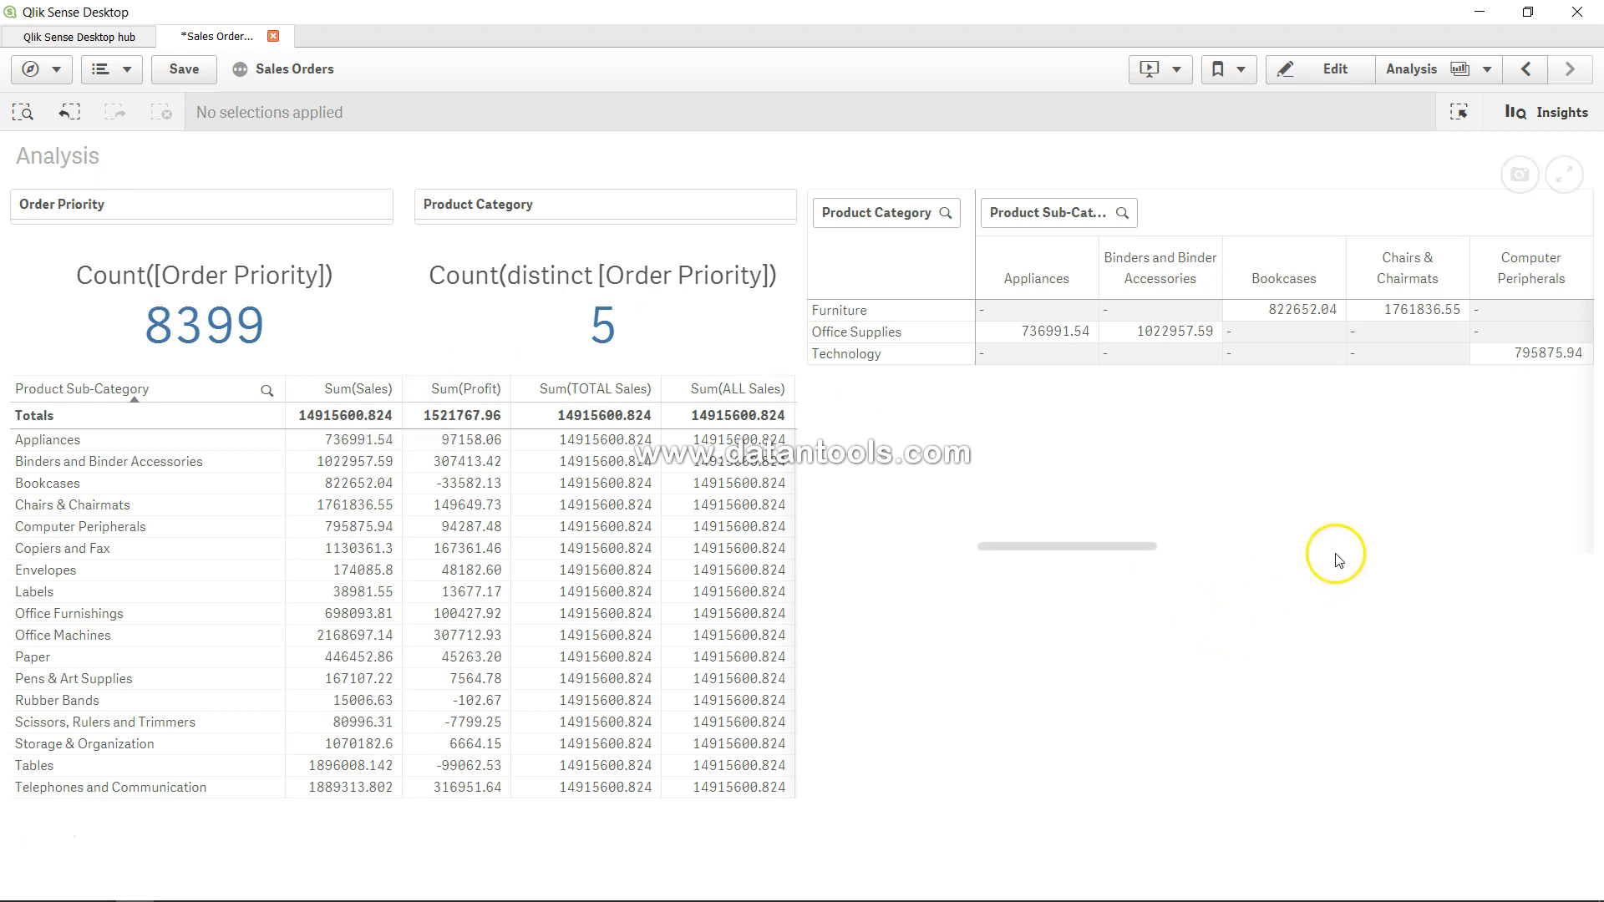
- Return to editing the sheet and place a new table in the empty space below the pivot table
{"action": "left_click", "coordinate": [1330, 72]}
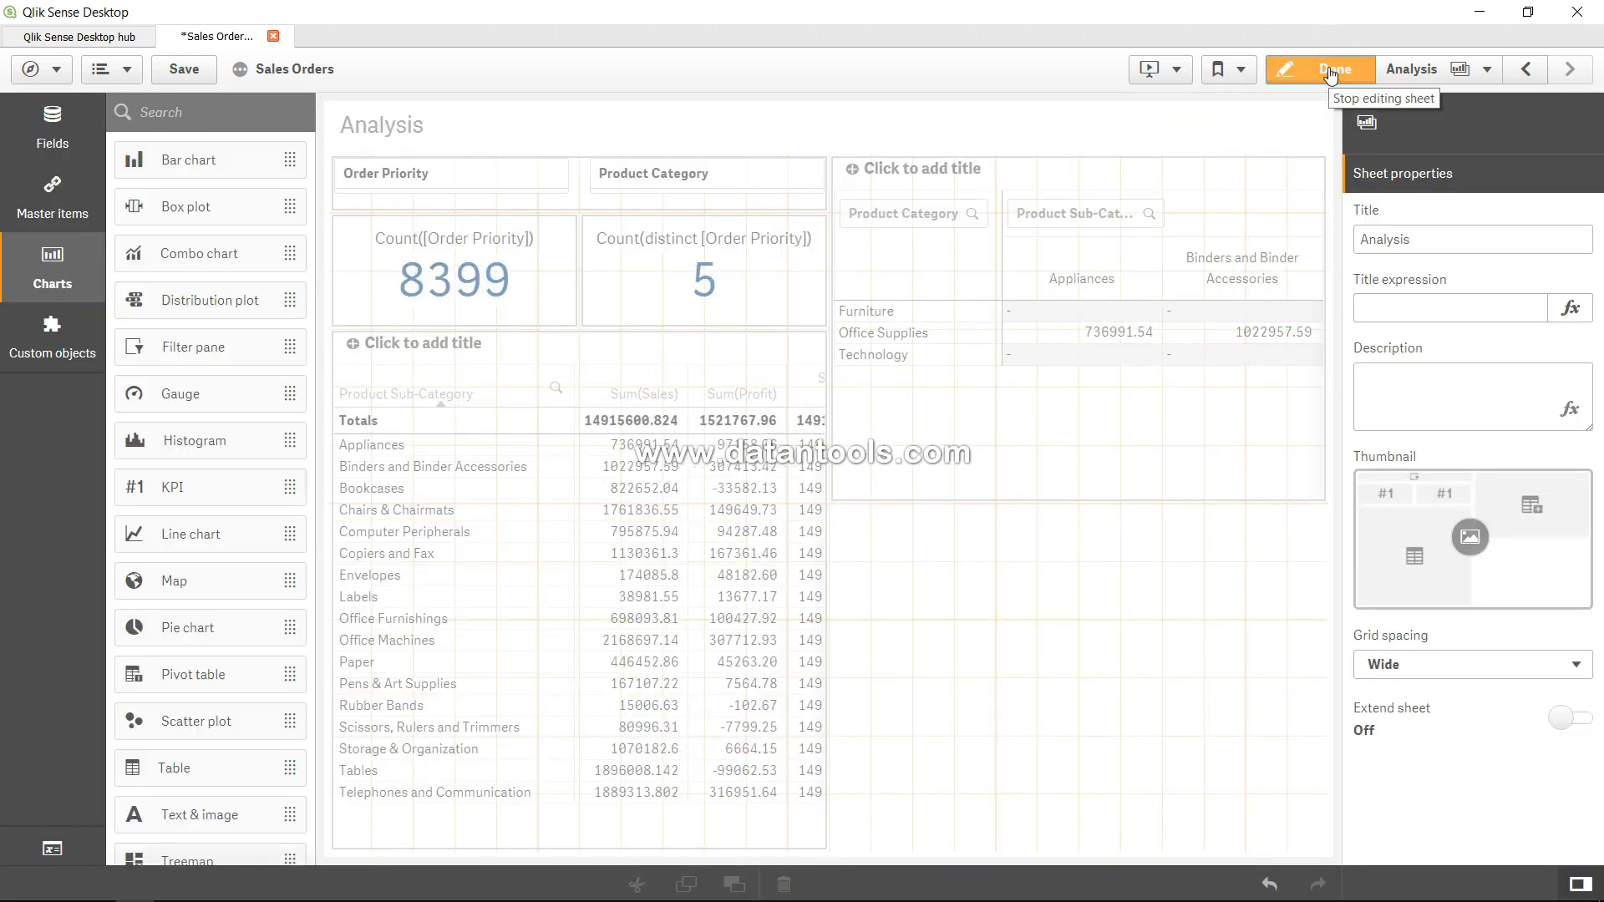
{"action": "left_click", "coordinate": [1008, 751]}
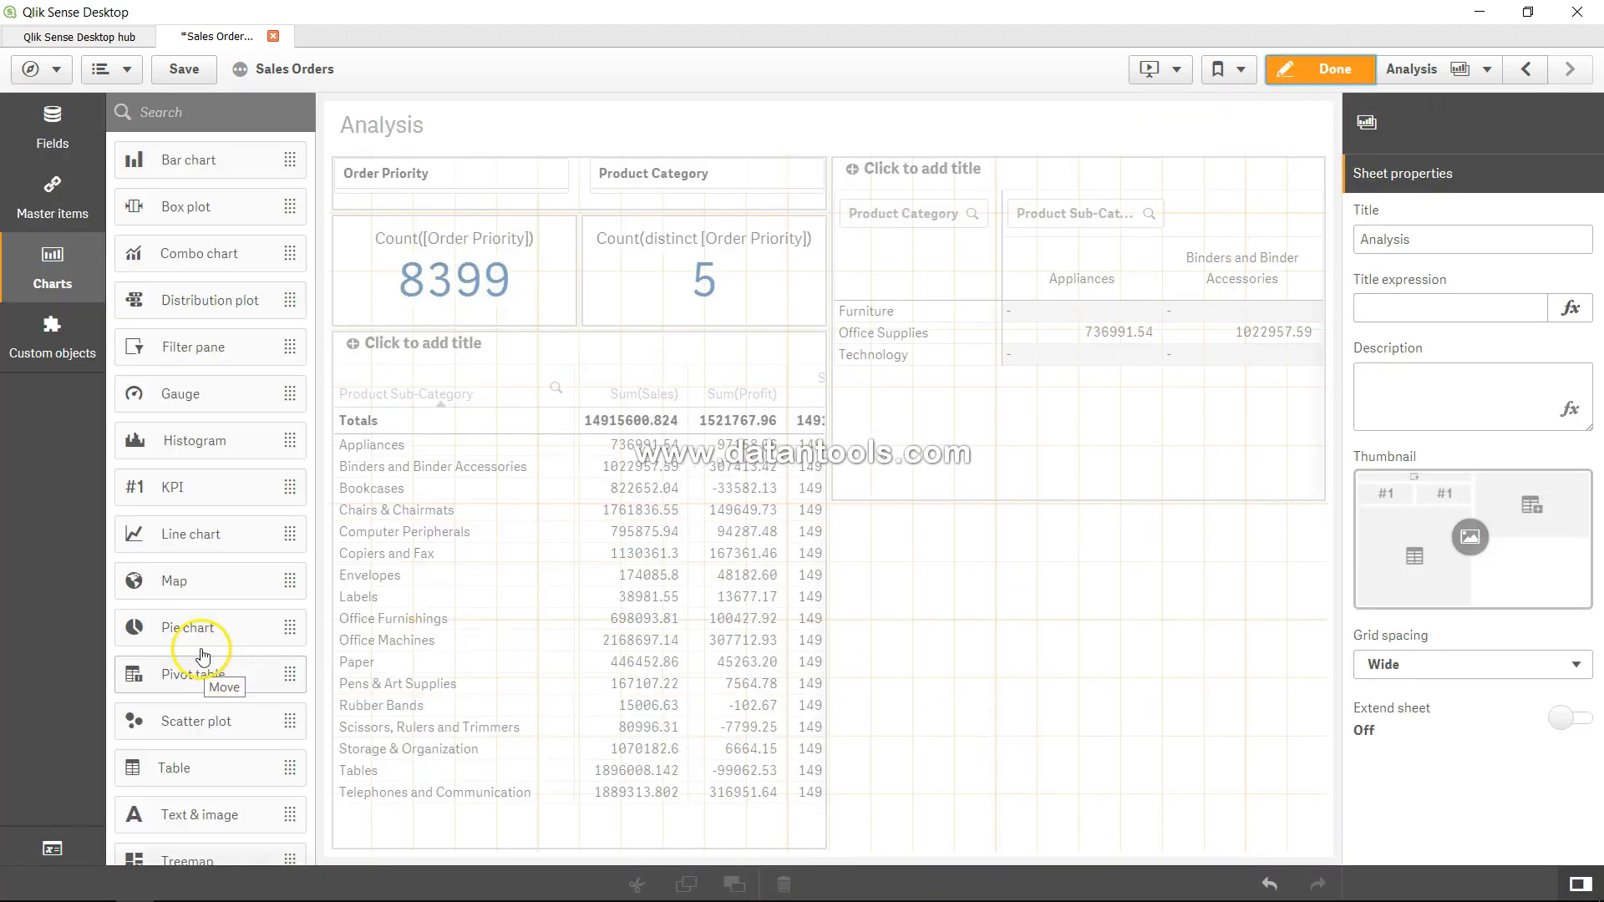
{"action": "left_click_drag", "start_coordinate": [212, 773], "coordinate": [1076, 611]}
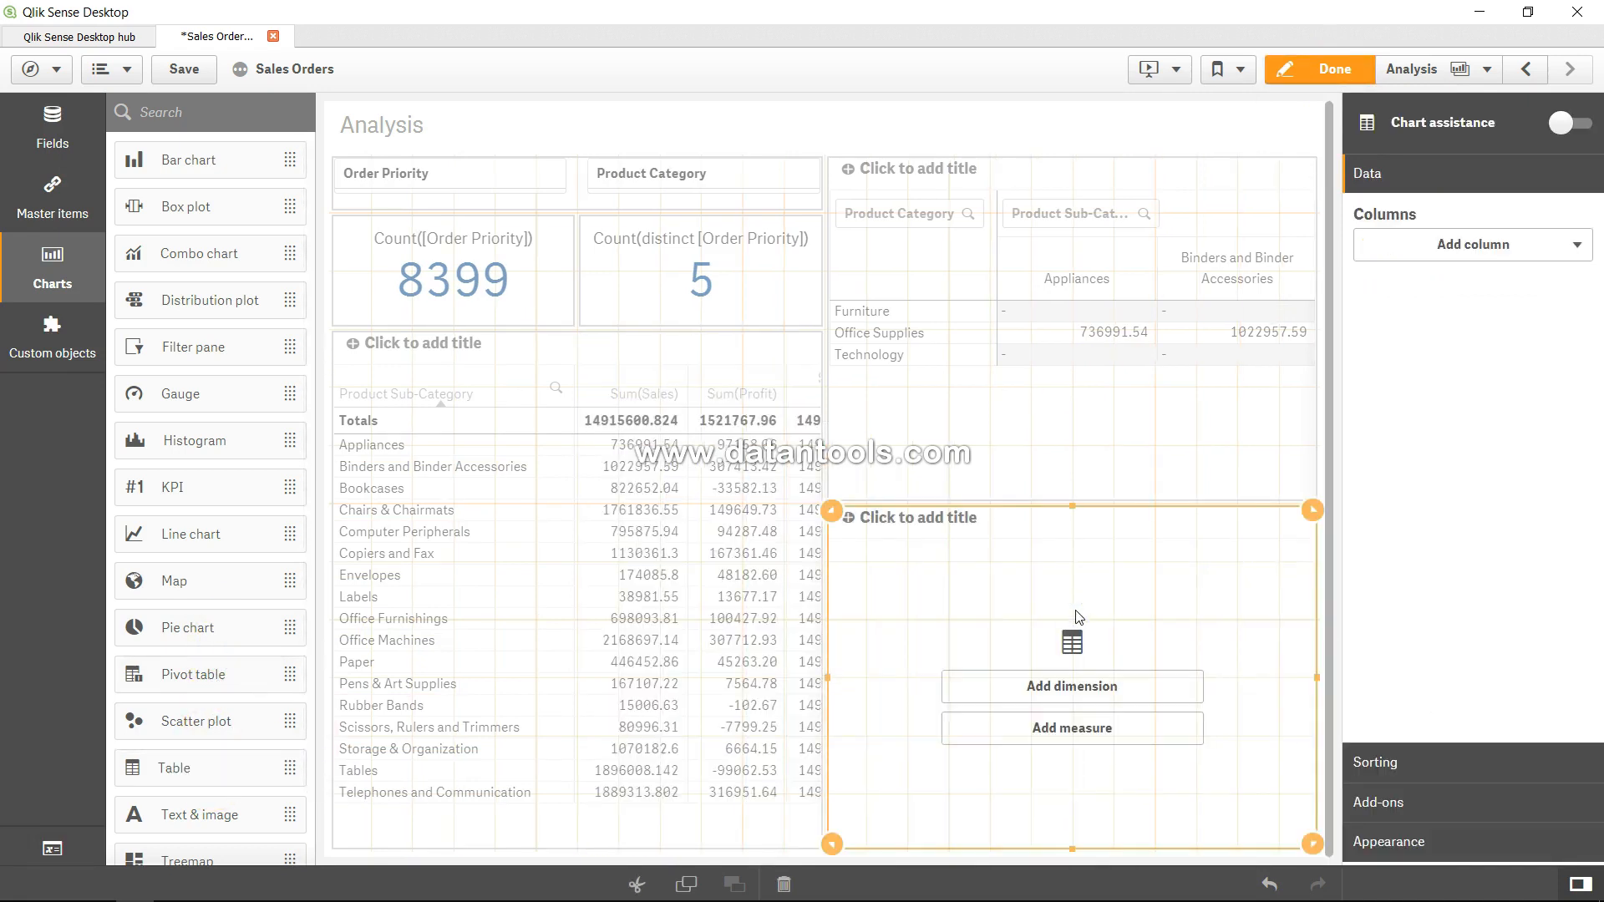
- Add a calculated dimension with the expression Class(Sales, 100) to the new table
{"action": "left_click", "coordinate": [1101, 692]}
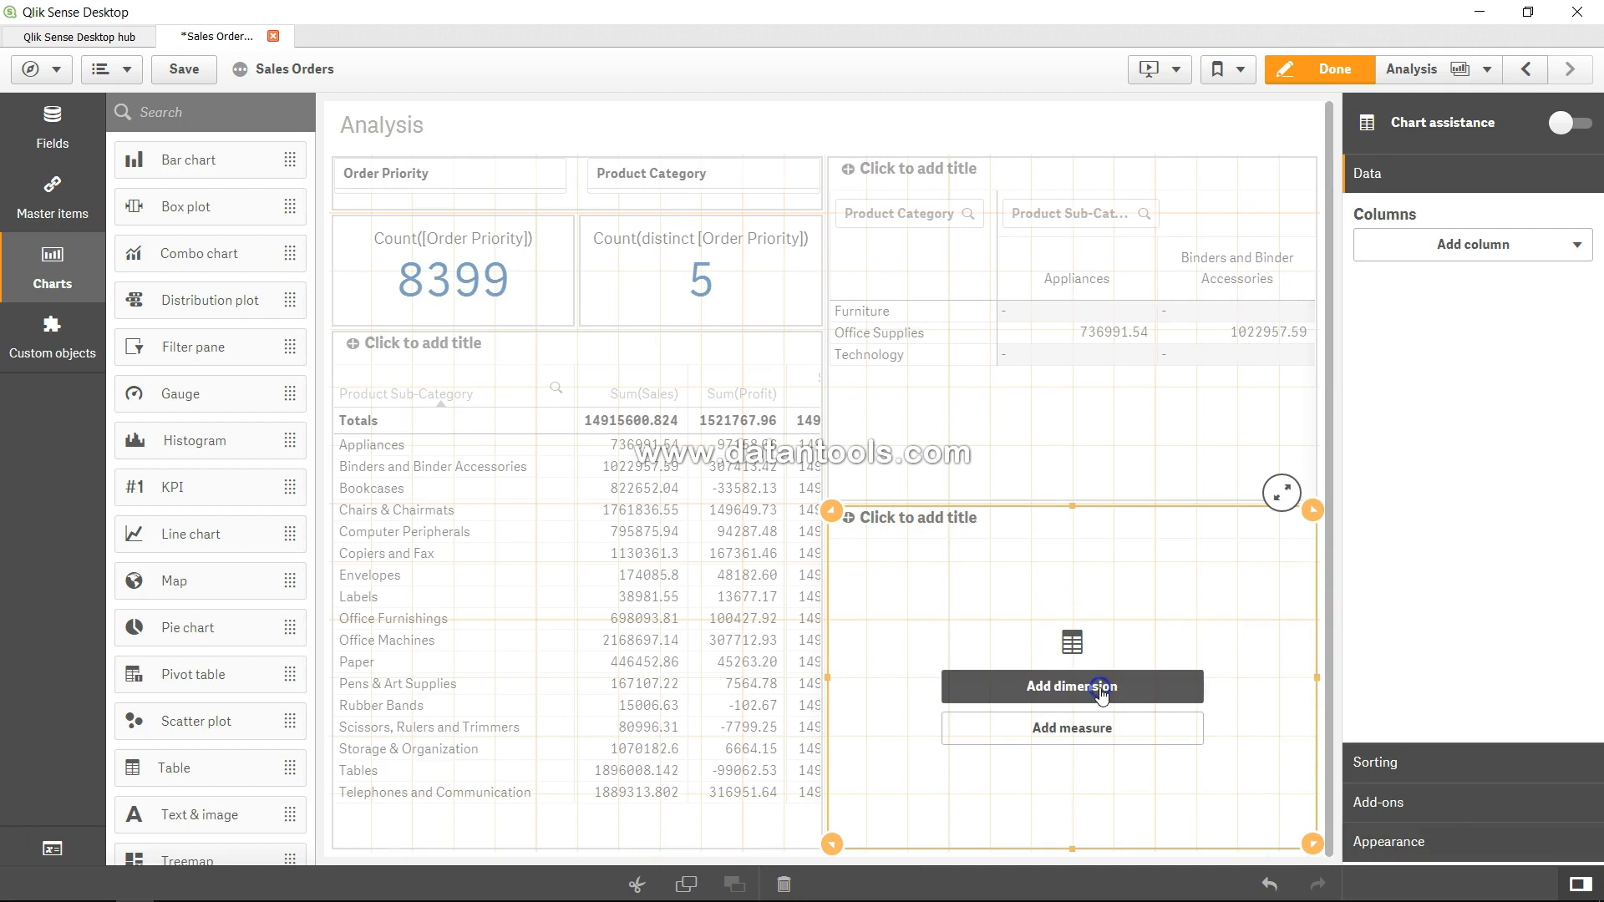
{"action": "left_click", "coordinate": [1419, 565]}
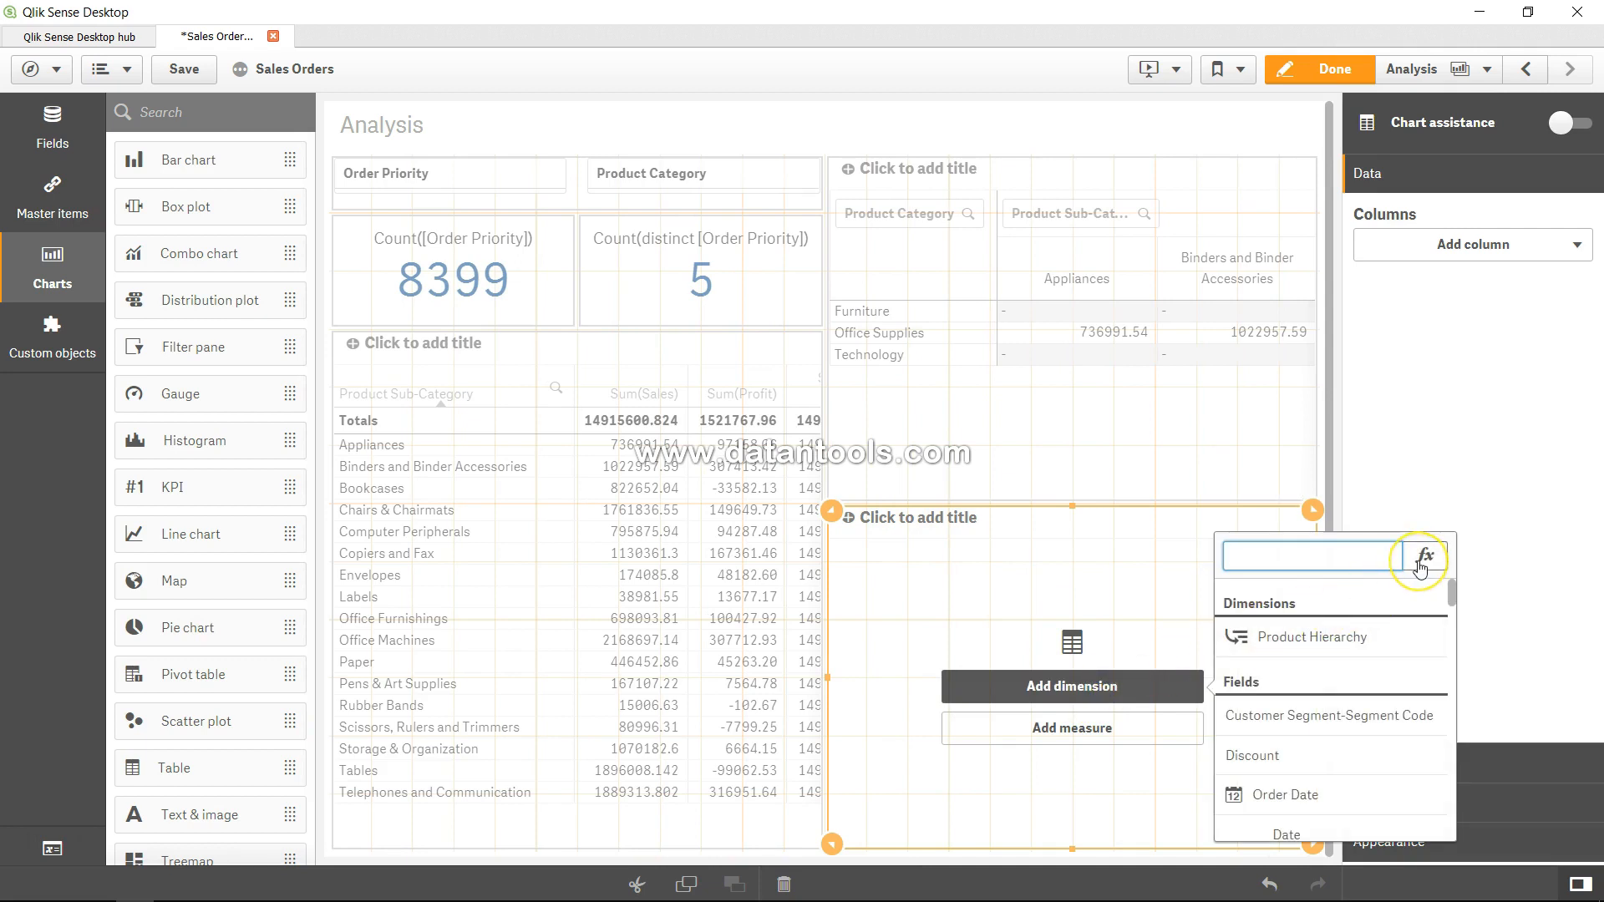
{"action": "left_click", "coordinate": [1420, 567]}
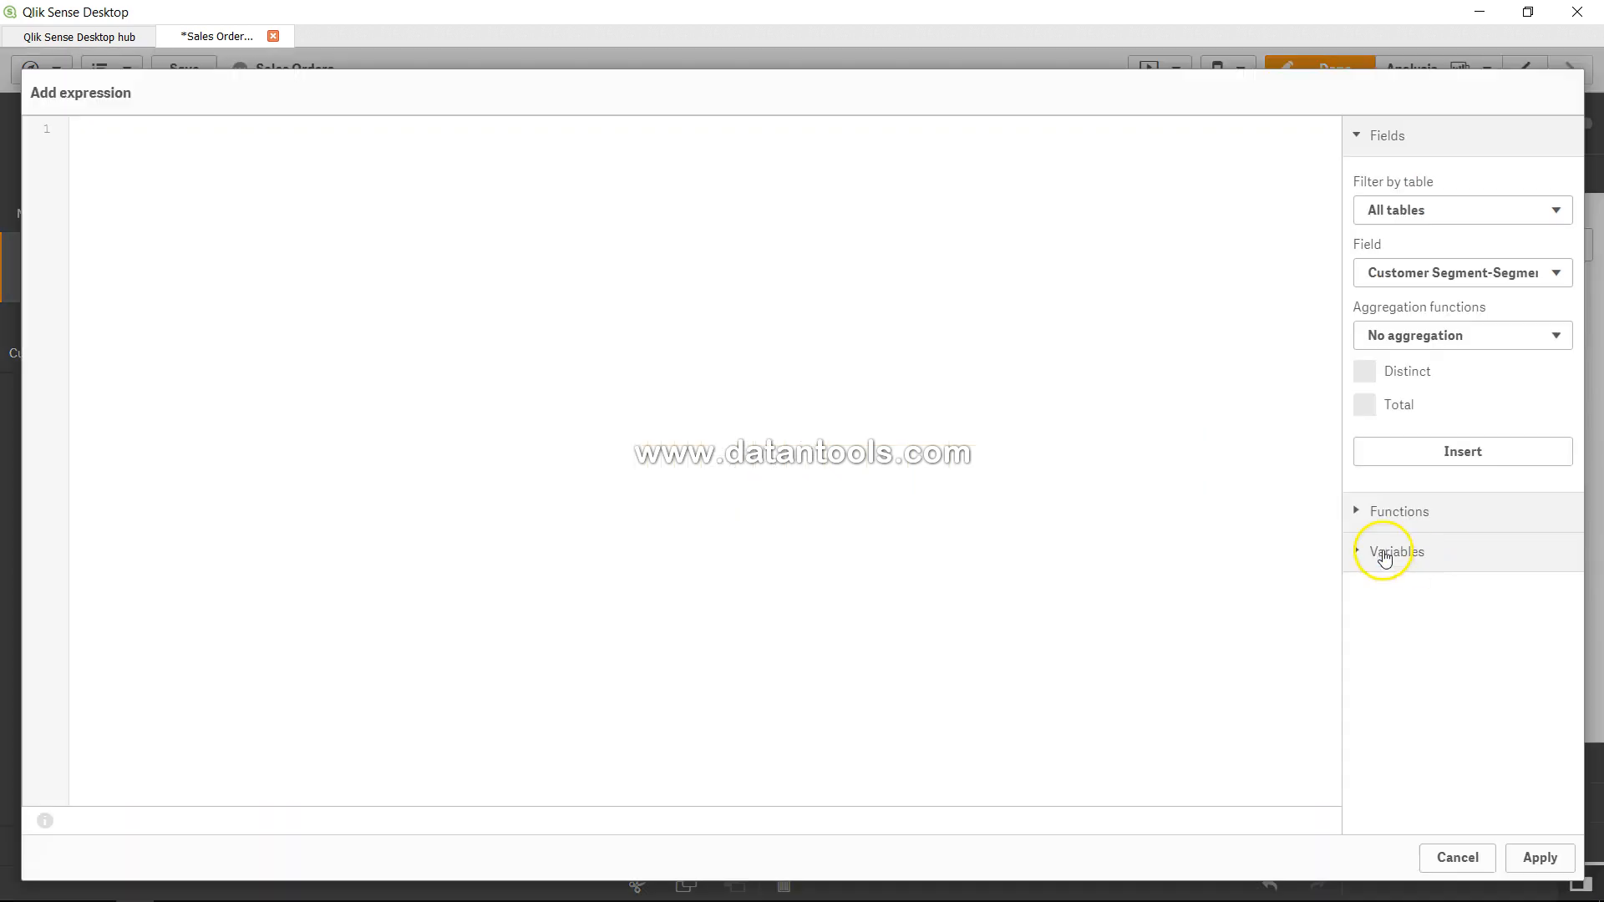
{"action": "left_click", "coordinate": [631, 340]}
{"action": "type", "text": "Clas"}
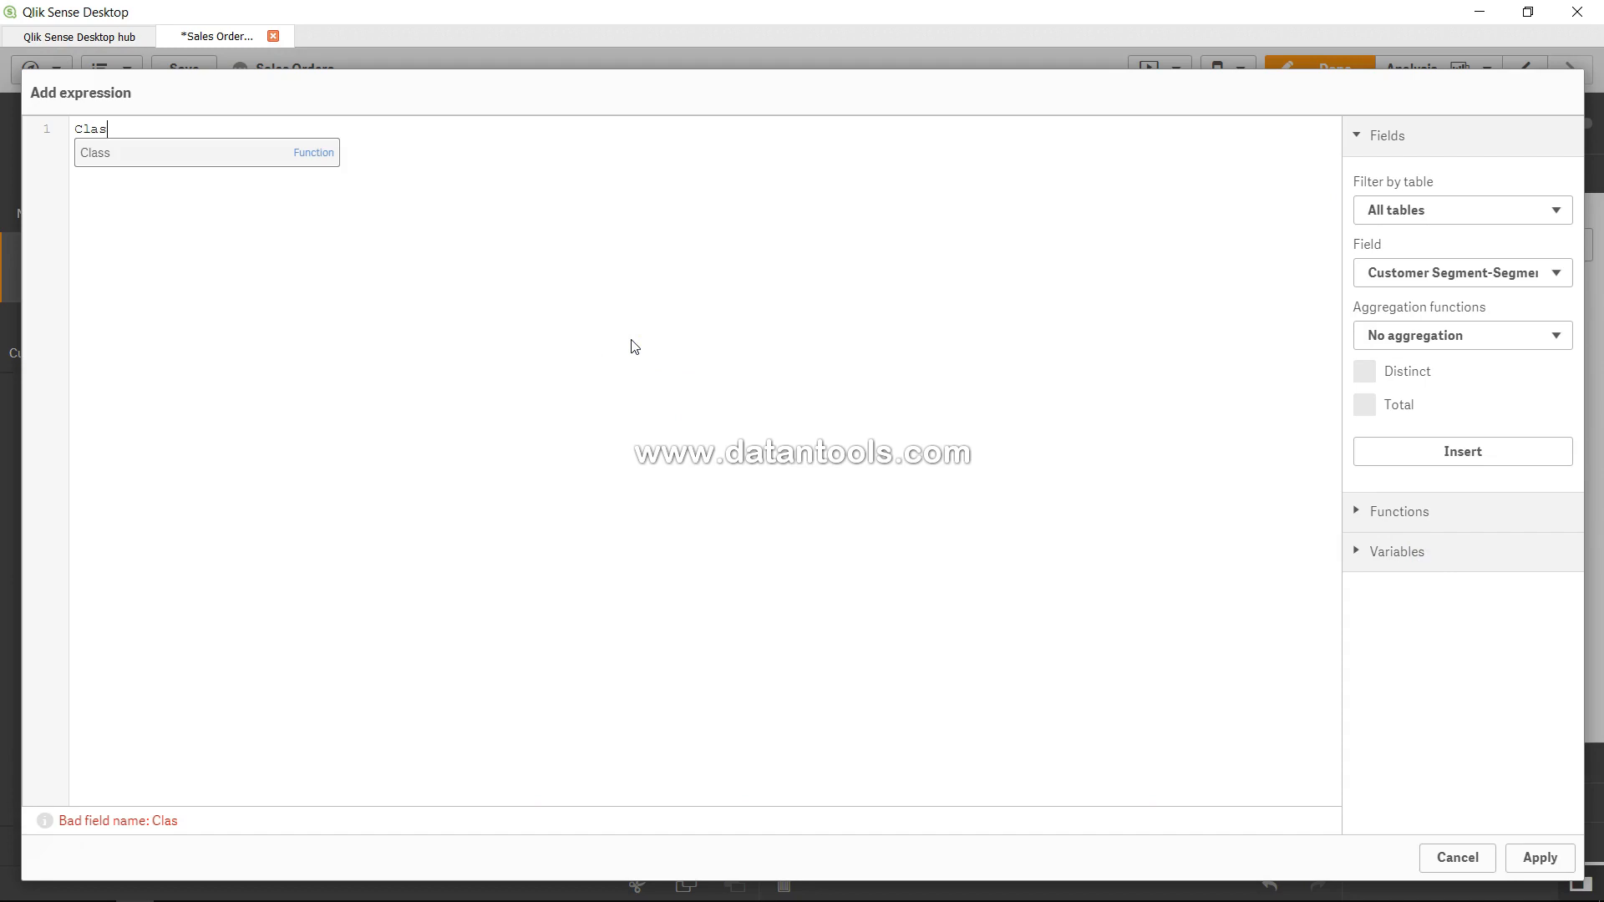
{"action": "type", "text": "s("}
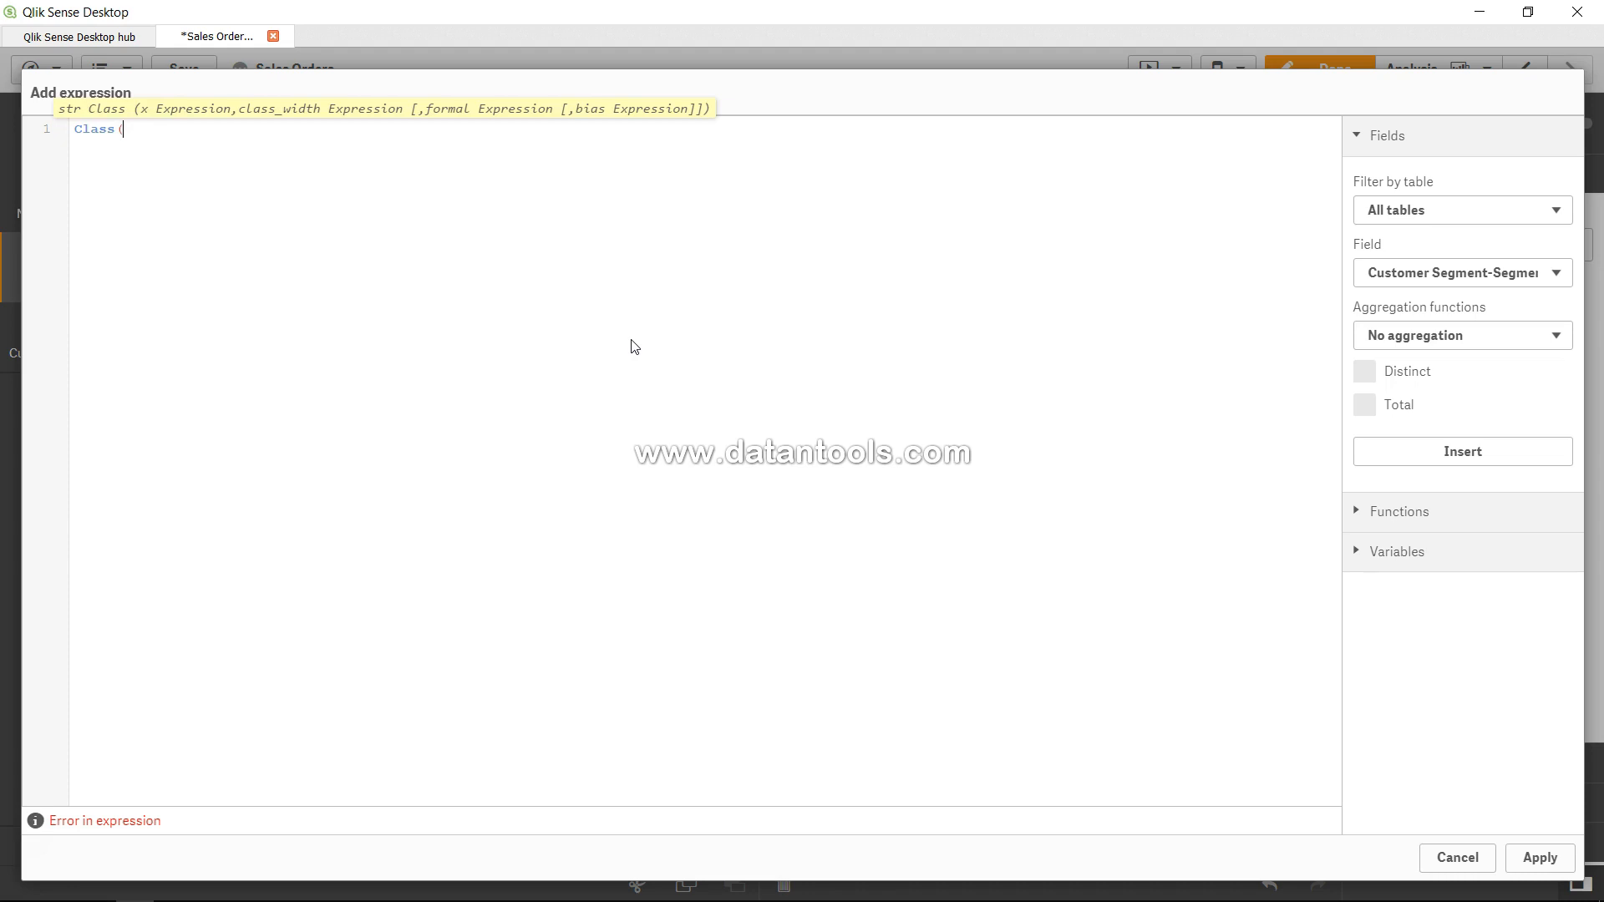
{"action": "type", "text": "Sales"}
{"action": "type", "text": ", 100)"}
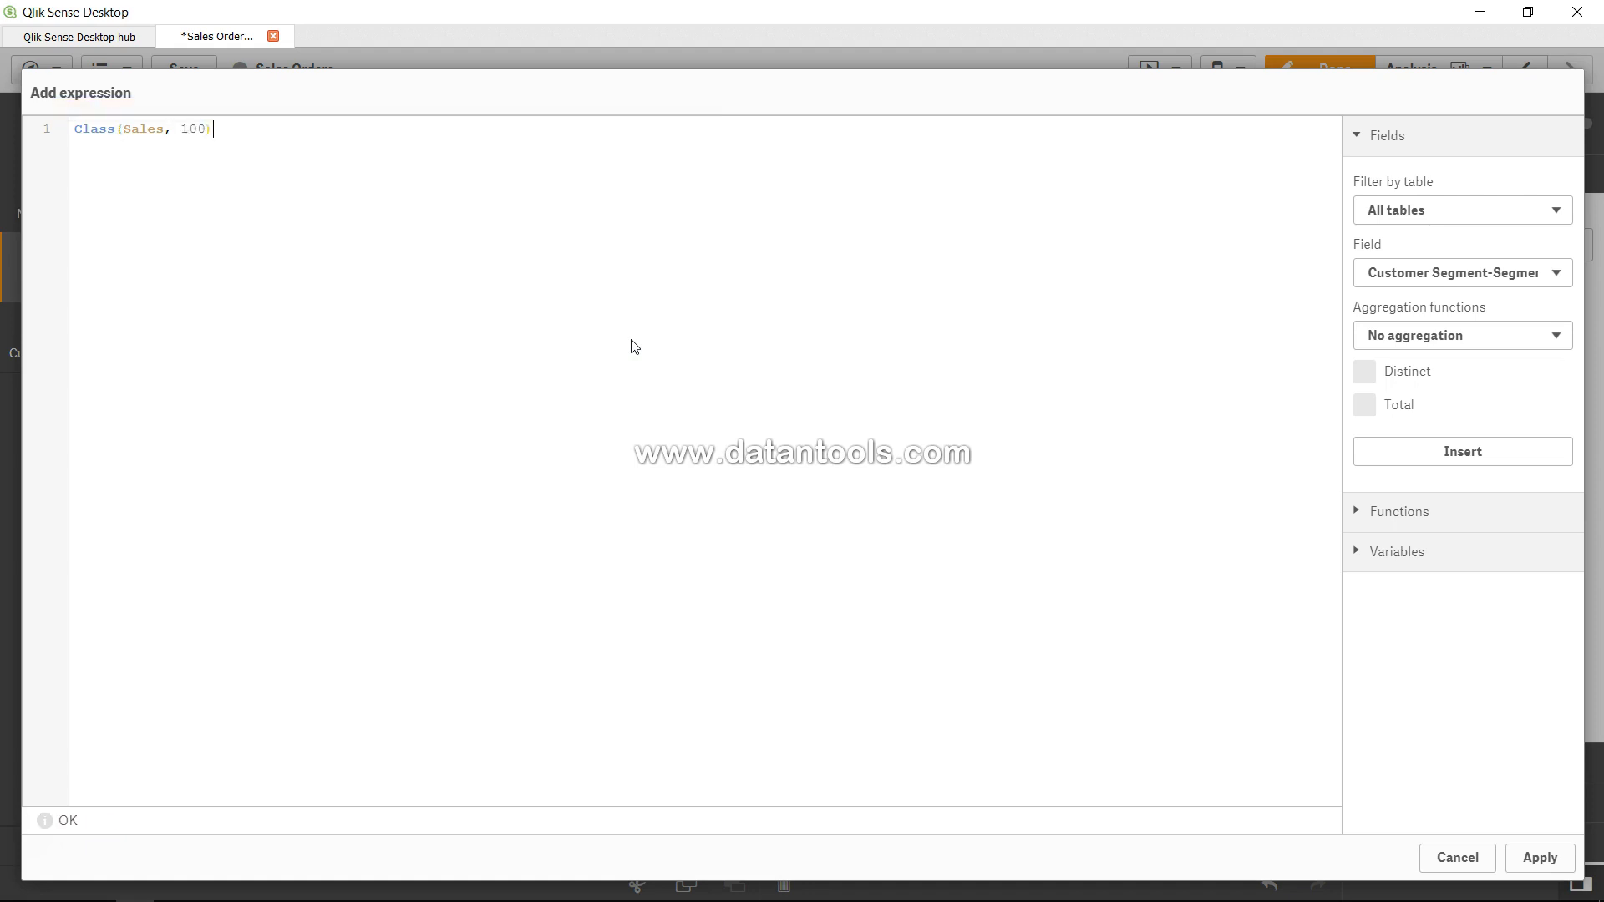
{"action": "left_click", "coordinate": [1537, 858]}
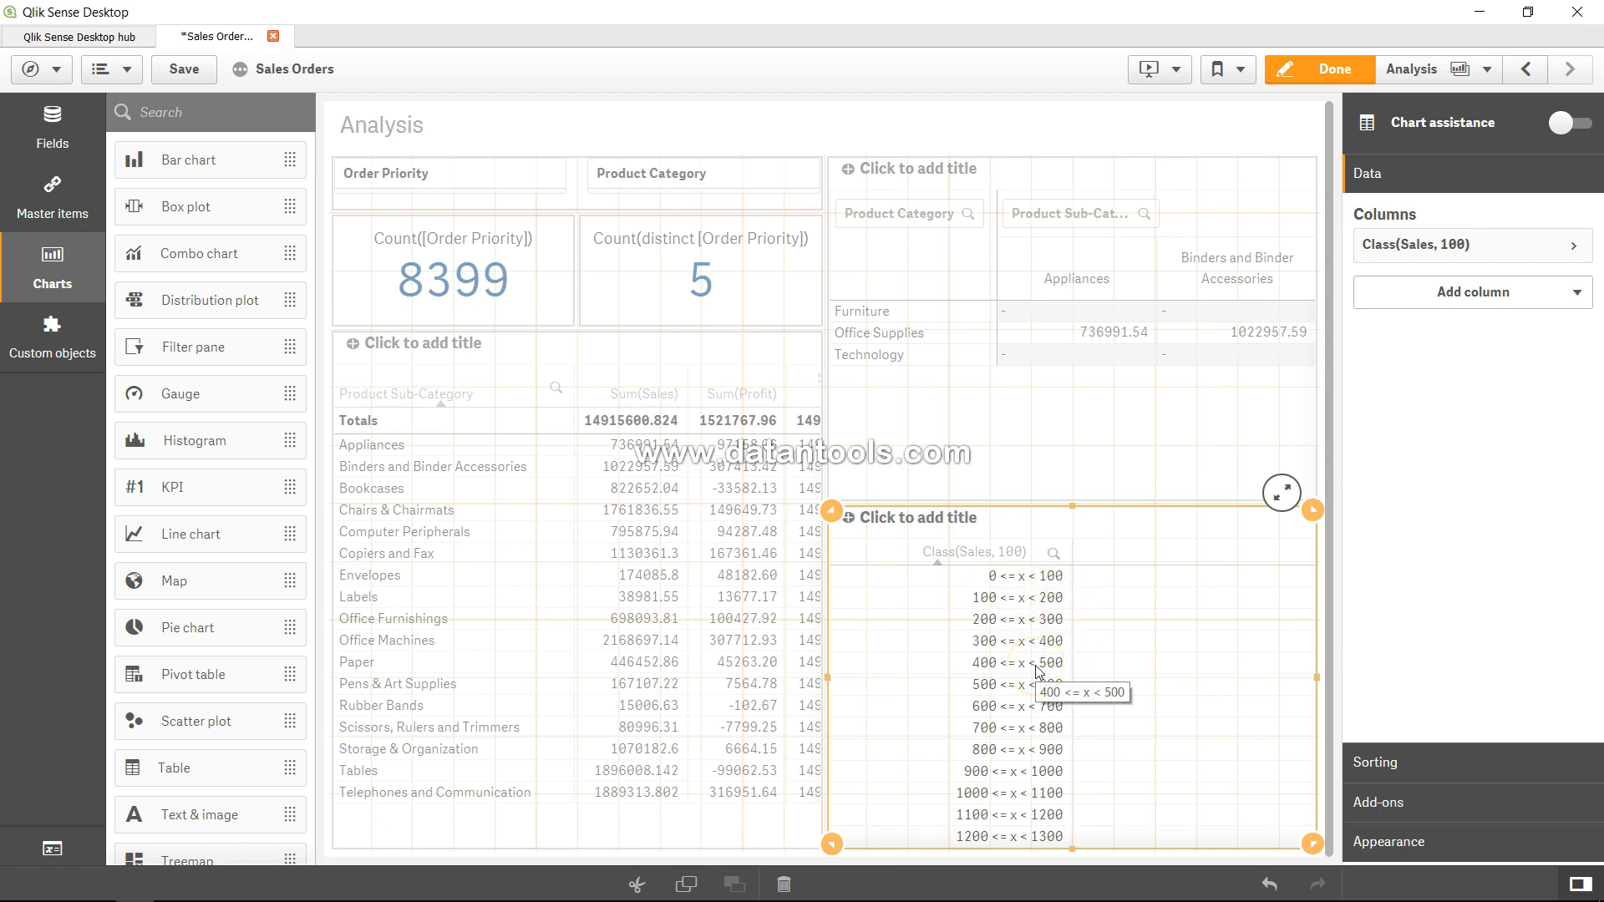
{"action": "left_click", "coordinate": [1504, 296]}
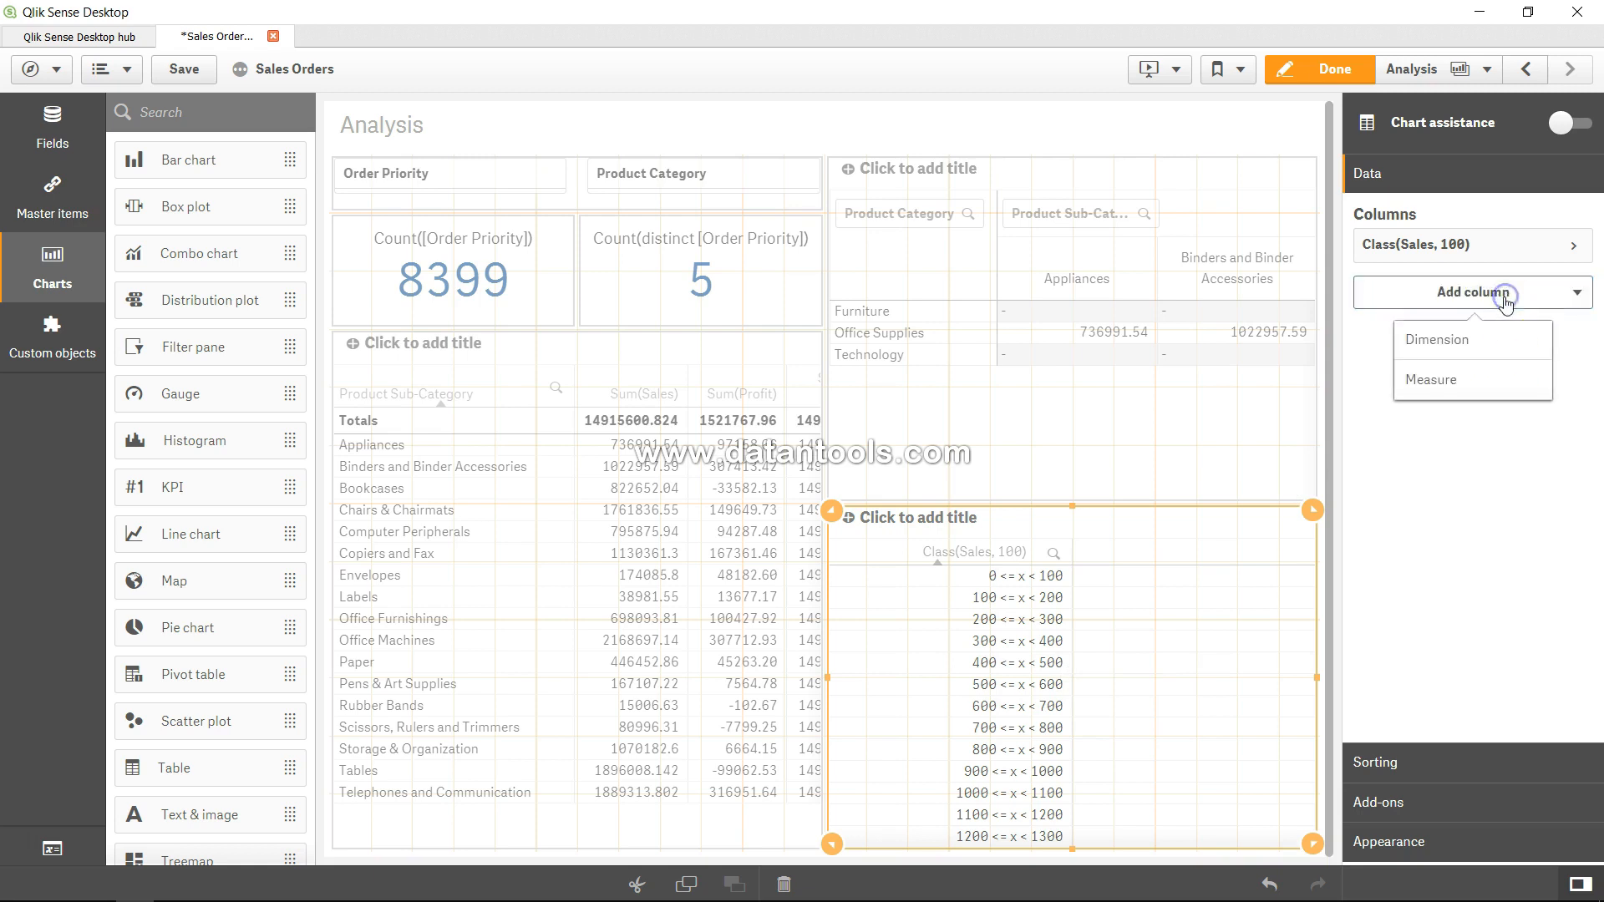
{"action": "left_click", "coordinate": [1481, 339]}
{"action": "key", "text": "Escape"}
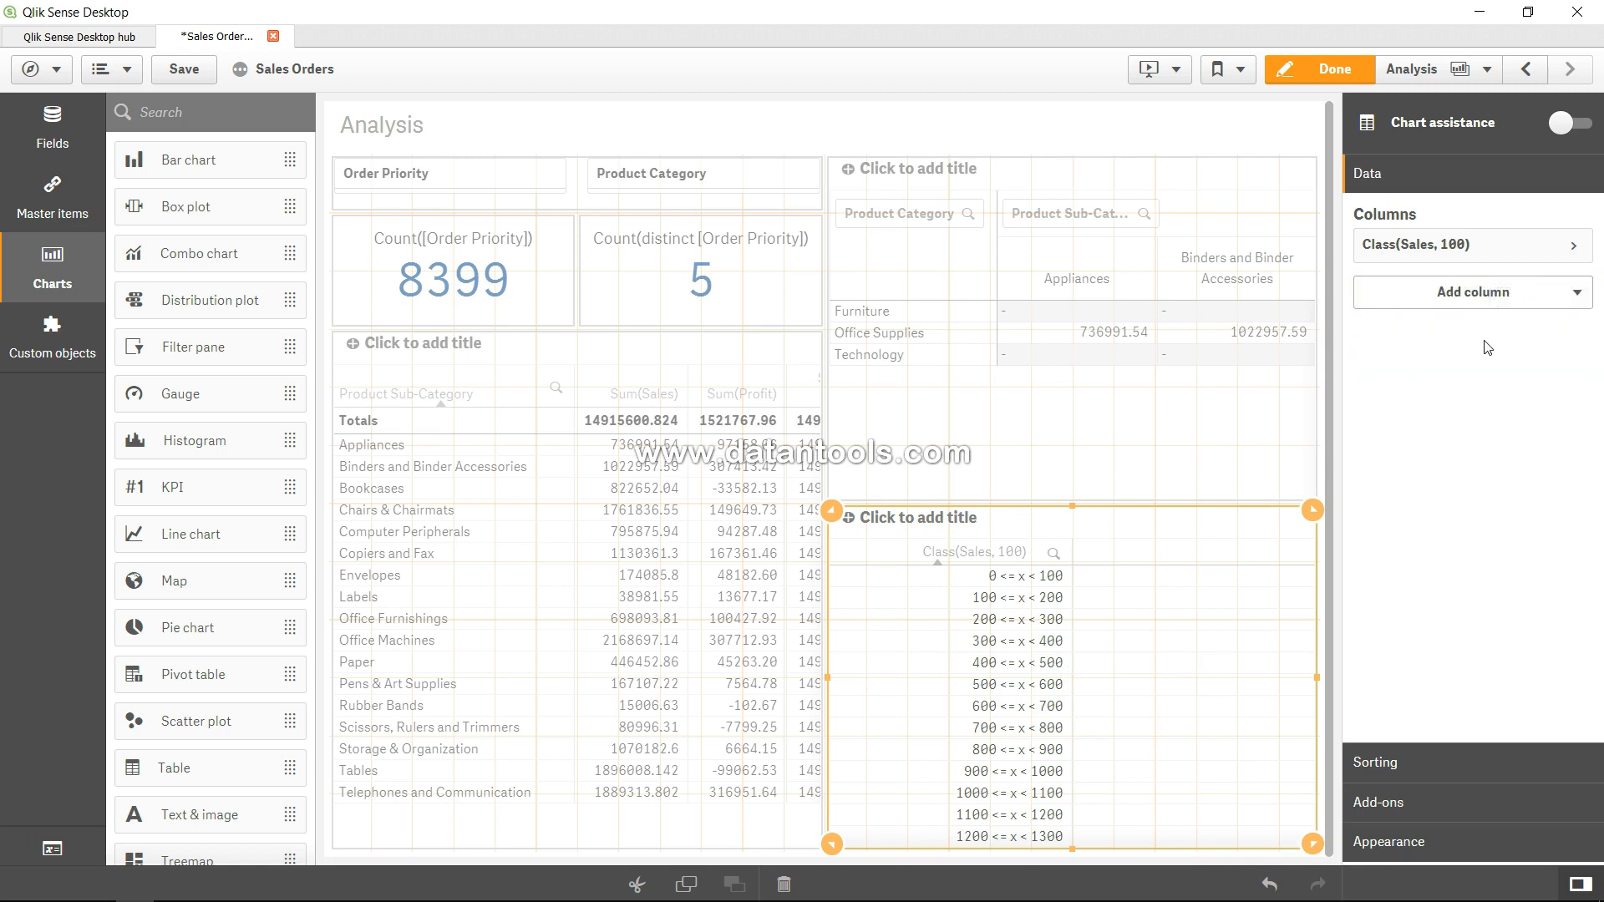
- Add a Sum(Sales) measure column to the table with the Class(Sales, 100) dimension
{"action": "left_click", "coordinate": [1529, 312]}
{"action": "left_click", "coordinate": [1491, 378]}
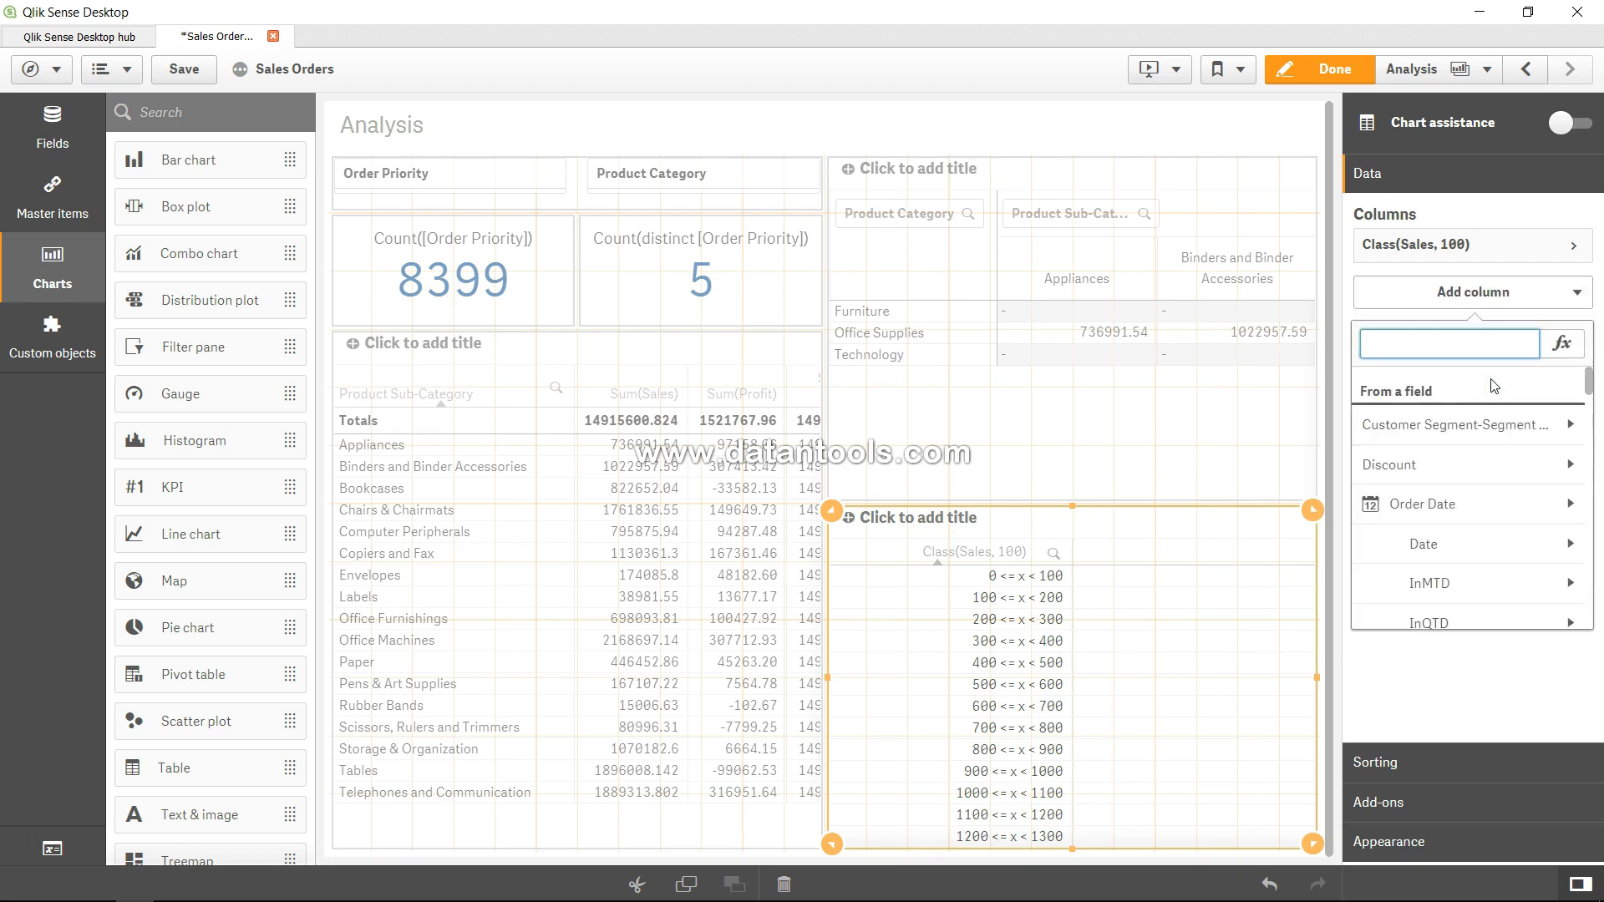
{"action": "type", "text": "Sum(sales"}
{"action": "key", "text": "BackSpace"}
{"action": "key", "text": "BackSpace"}
{"action": "key", "text": "BackSpace"}
{"action": "key", "text": "BackSpace"}
{"action": "key", "text": "BackSpace"}
{"action": "type", "text": "Sales)"}
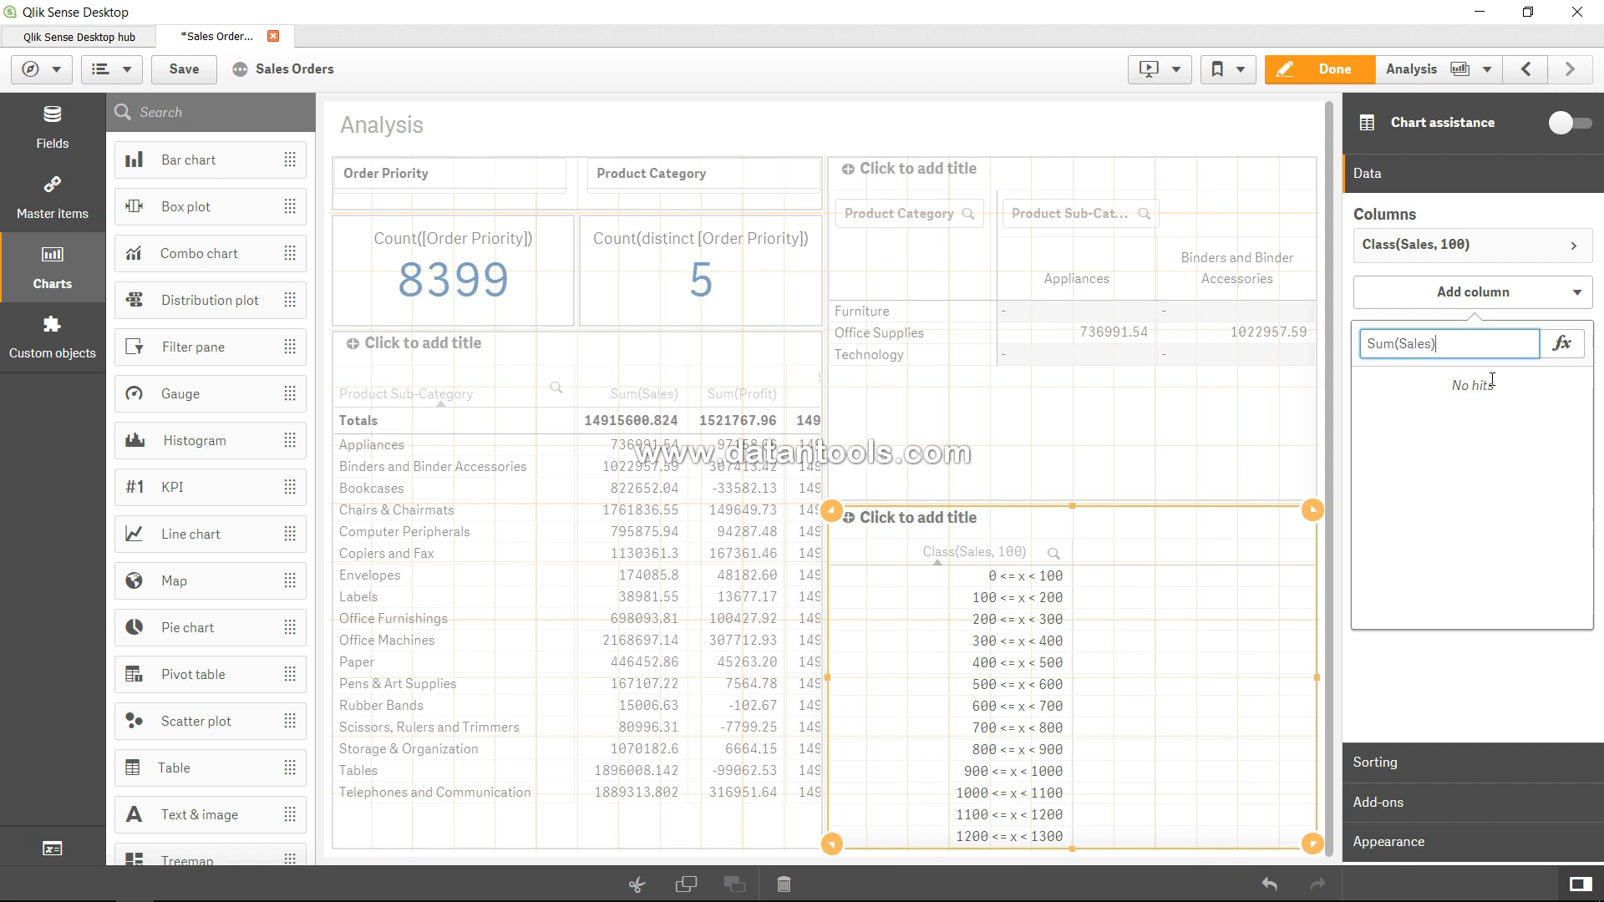
{"action": "key", "text": "Return"}
- Add a Count(Sales) measure column to the table of sales classes
{"action": "left_click", "coordinate": [1470, 339]}
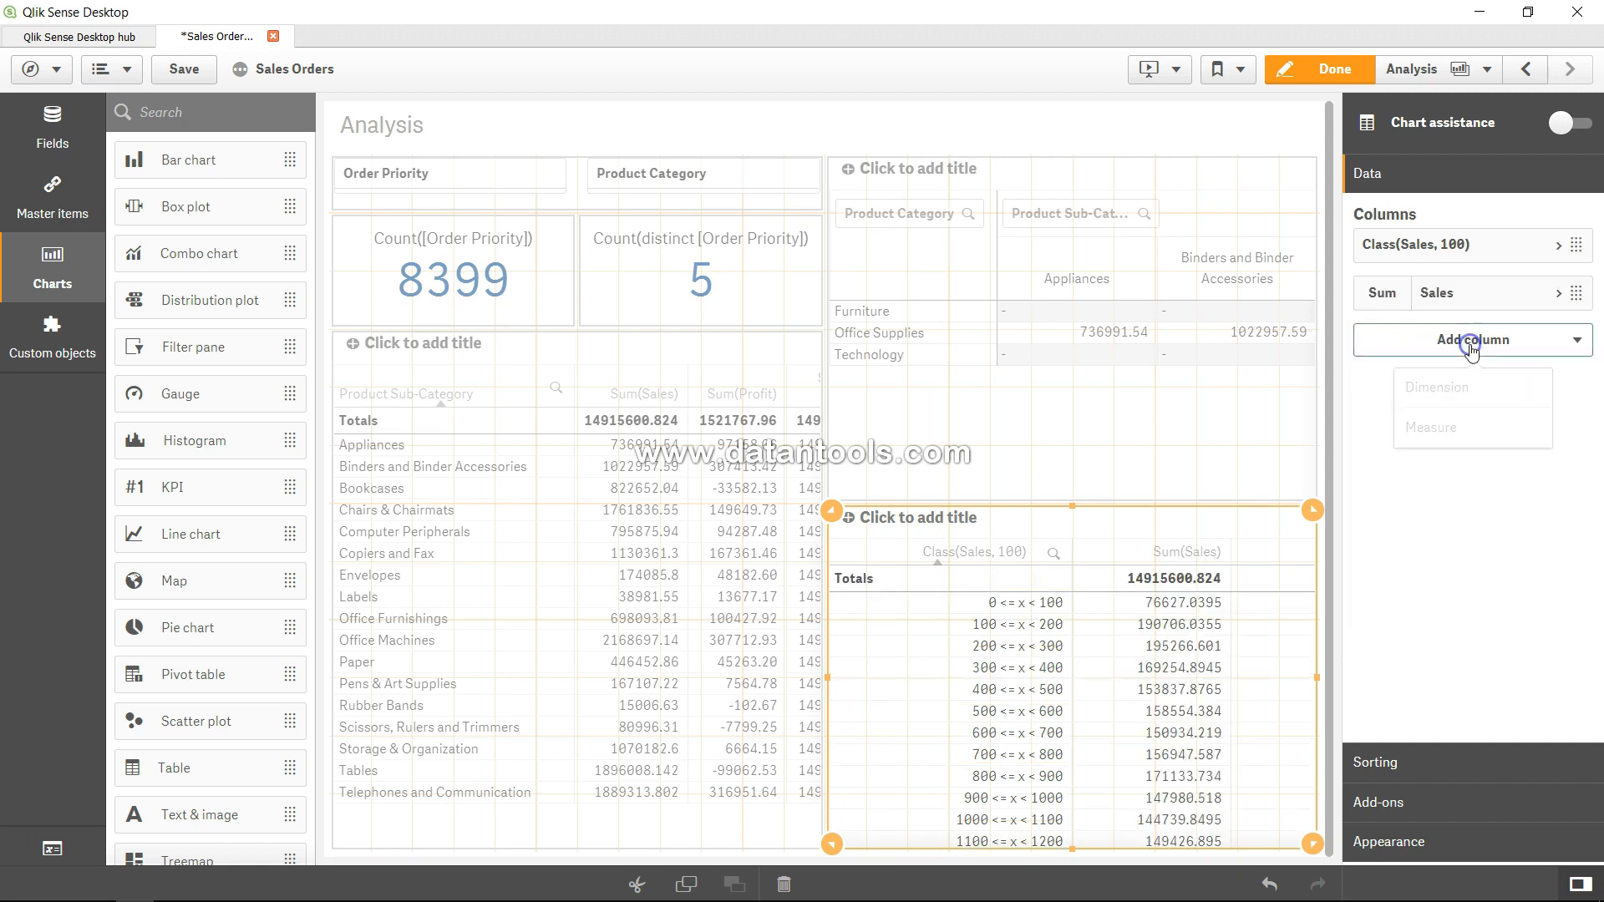
{"action": "left_click", "coordinate": [1451, 425]}
{"action": "type", "text": "Coun"}
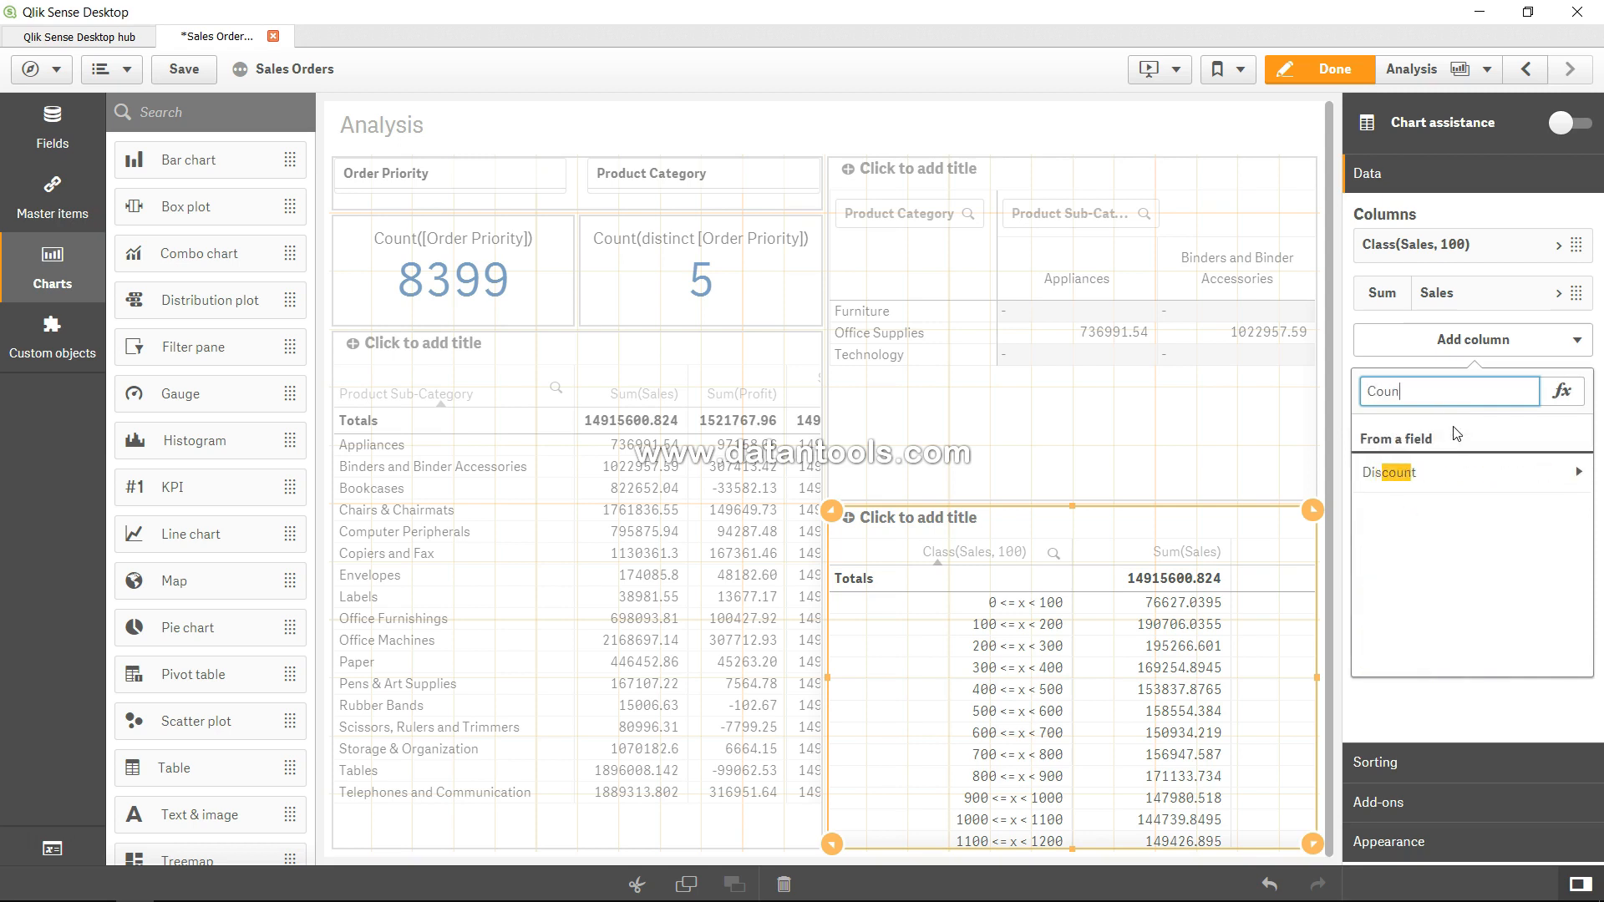
{"action": "type", "text": "t(Sales)"}
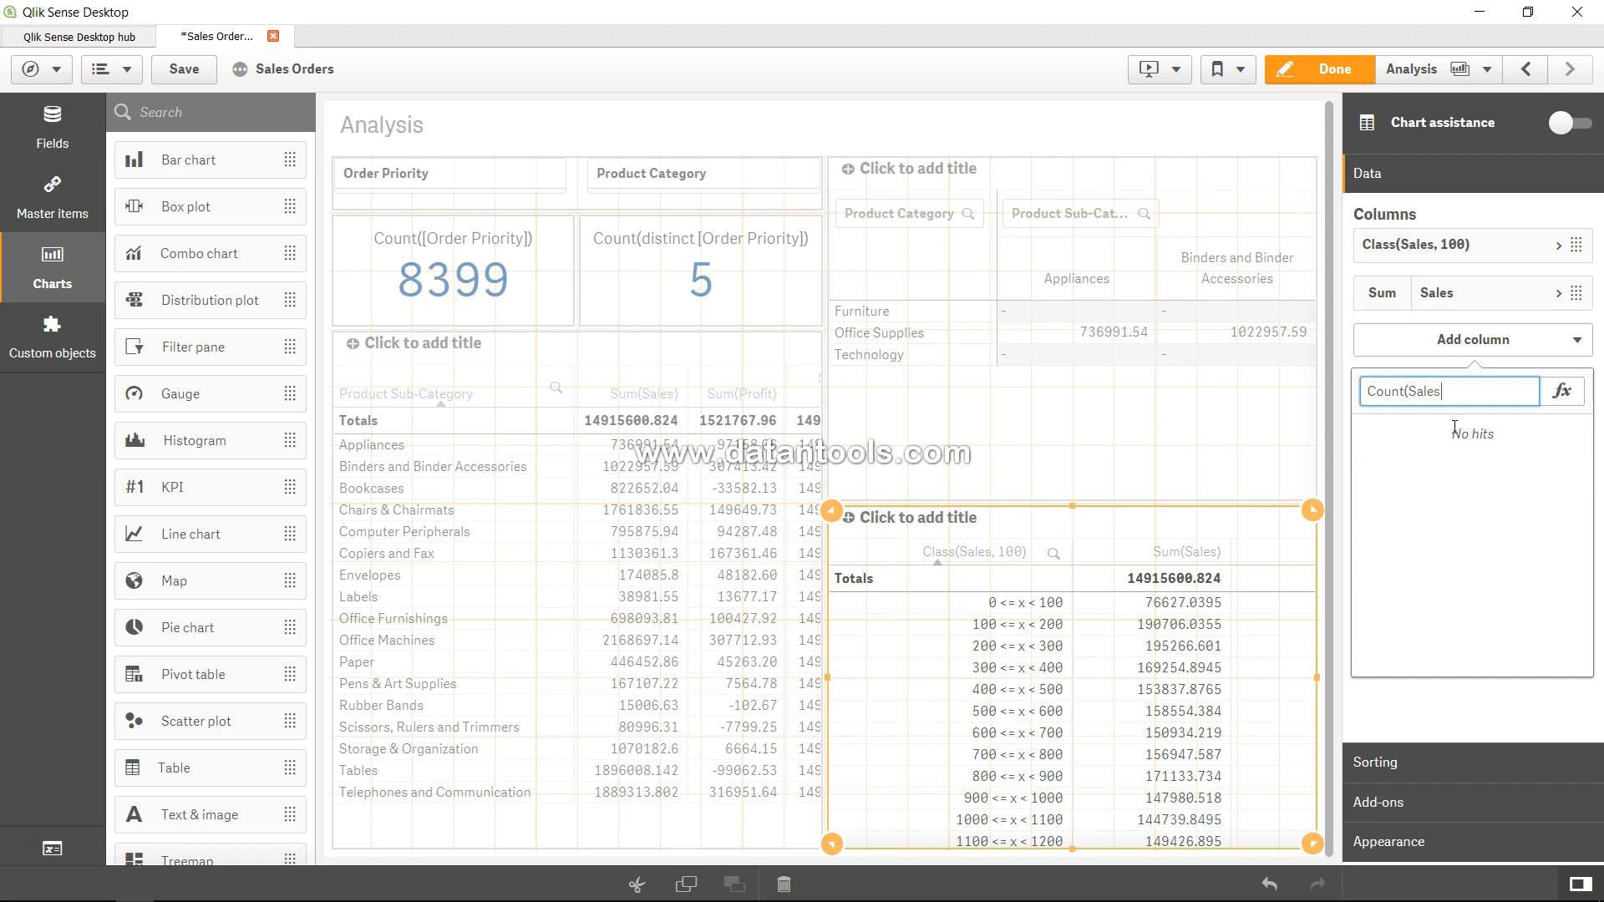
{"action": "key", "text": "Return"}
- Stop editing the sheet and examine the sales sum and count for each Class(Sales, 100) range
{"action": "left_click", "coordinate": [1333, 70]}
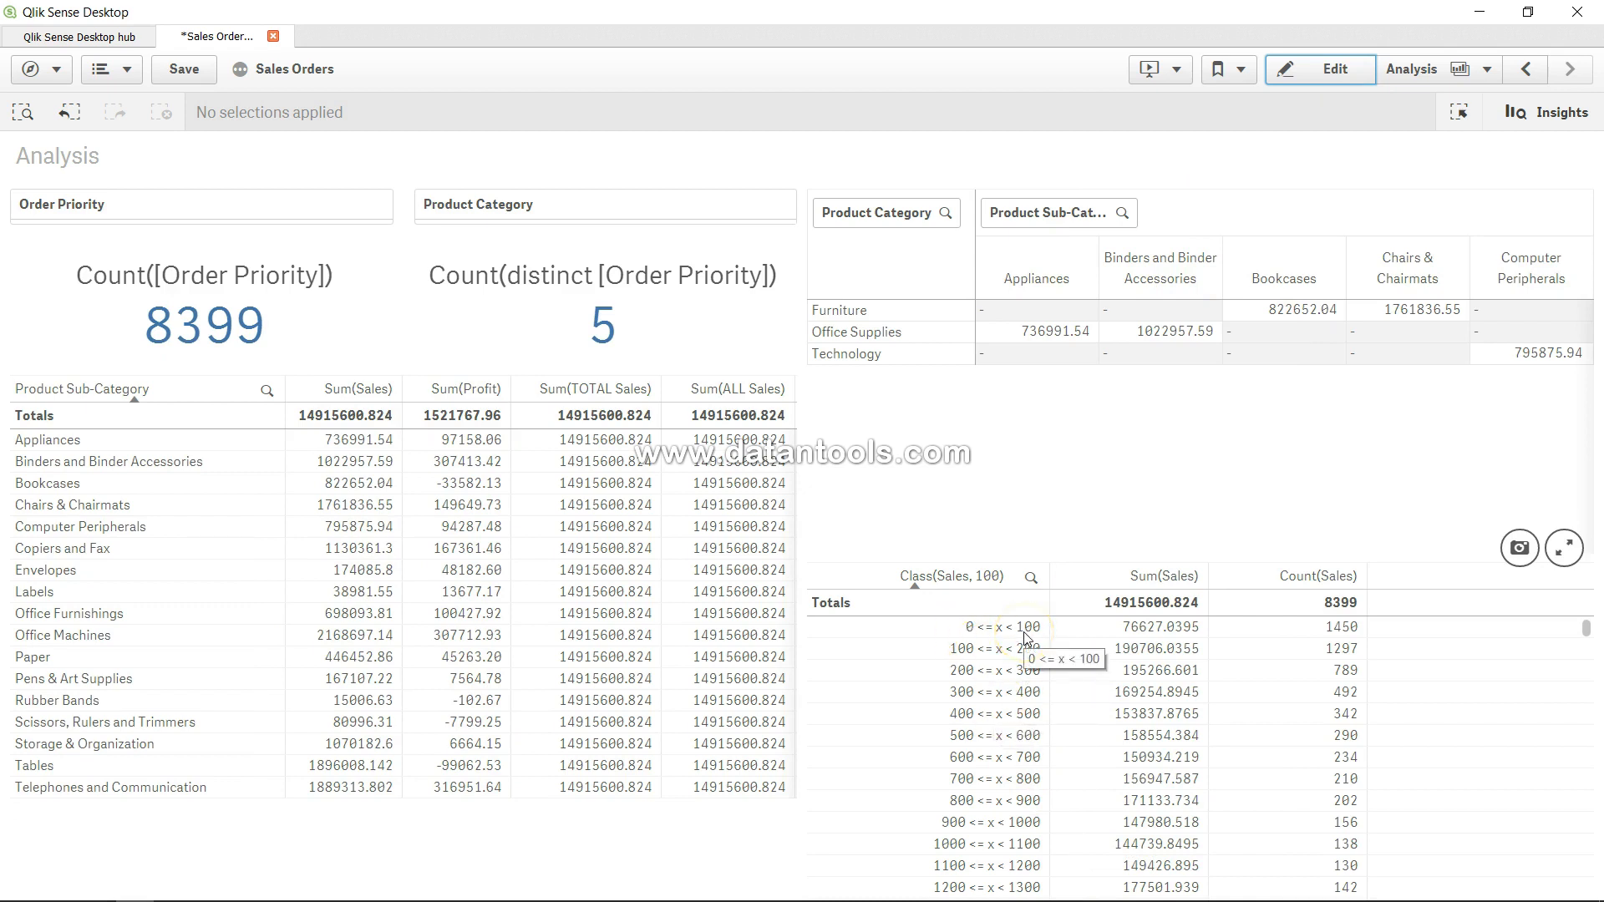
{"action": "left_click", "coordinate": [1136, 637]}
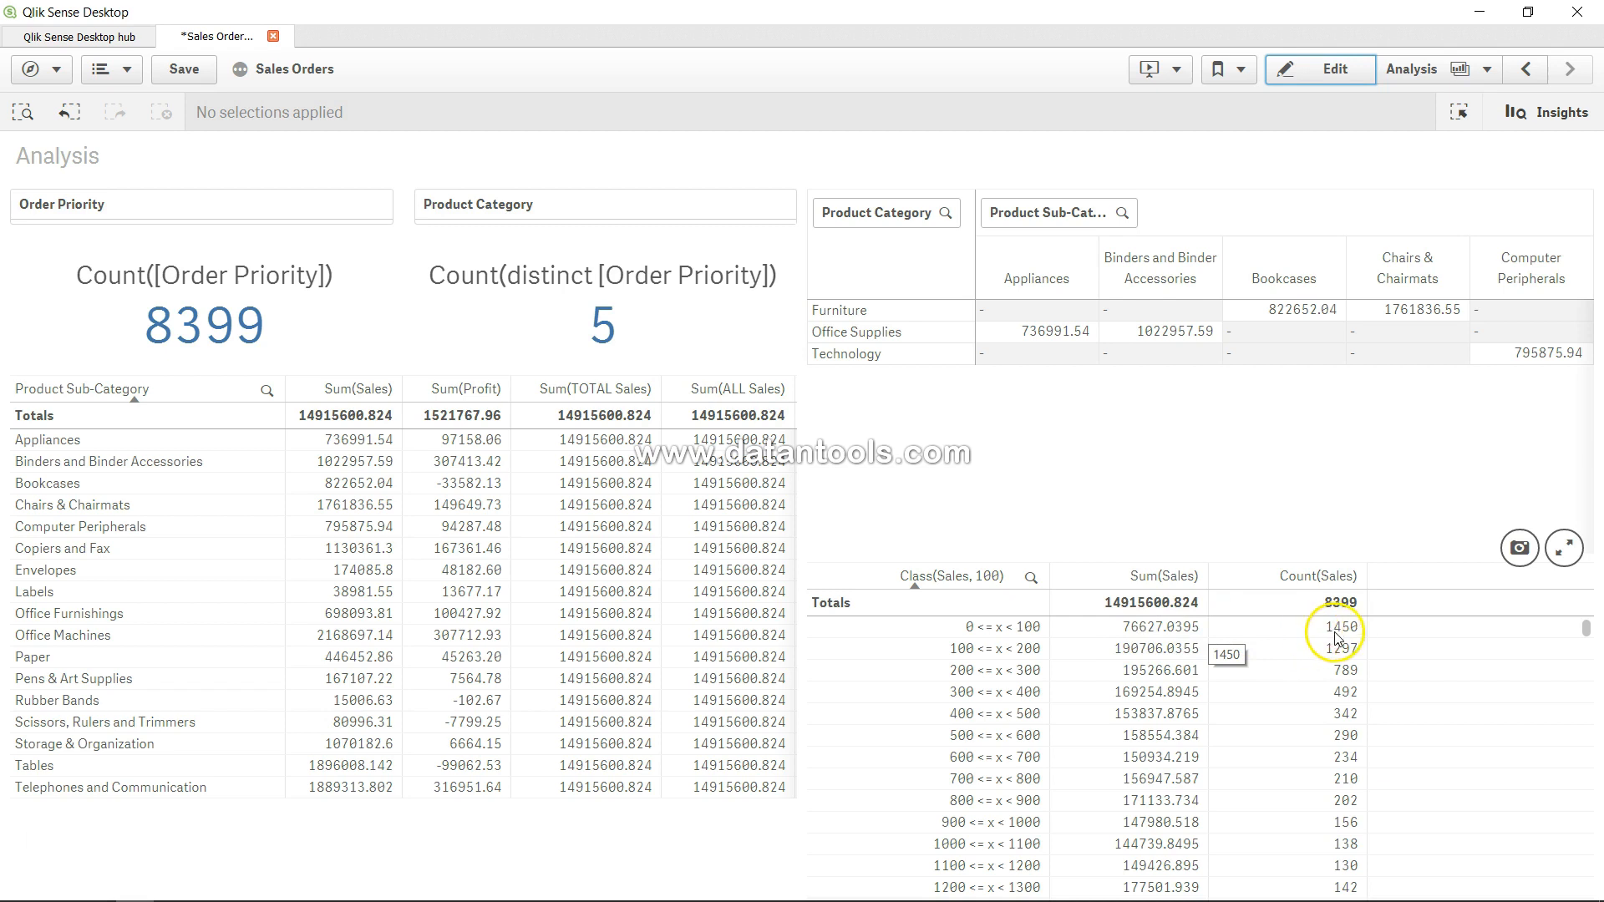
{"action": "left_click", "coordinate": [1169, 639]}
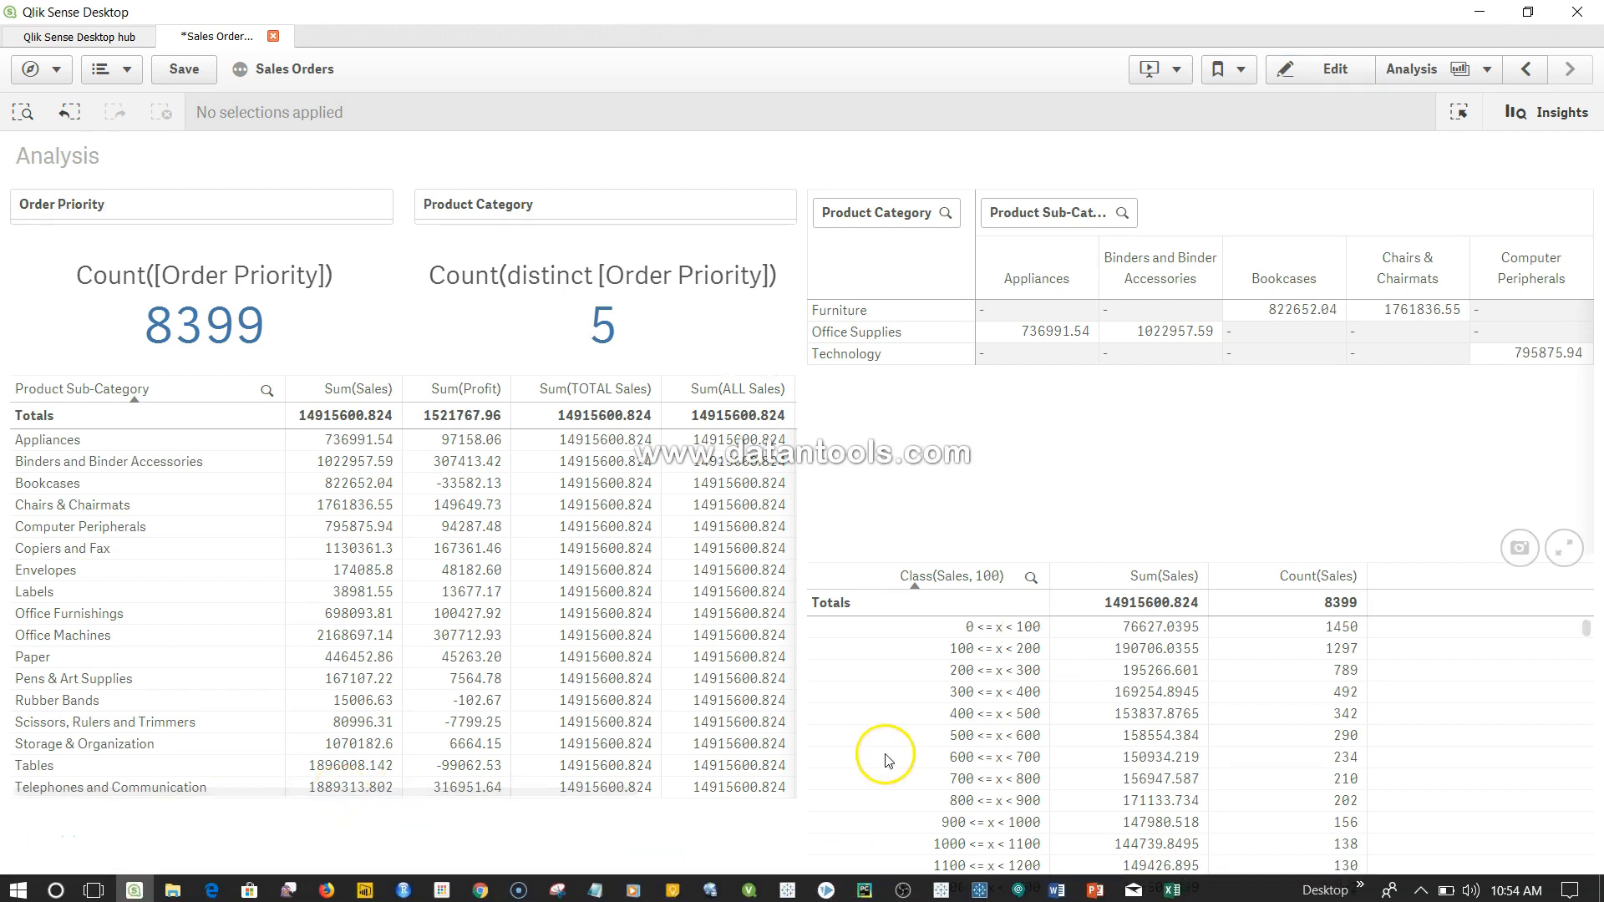
{"action": "scroll", "coordinate": [993, 722], "scroll_direction": "down", "scroll_amount": 1}
{"action": "scroll", "coordinate": [994, 673], "scroll_direction": "up", "scroll_amount": 1}
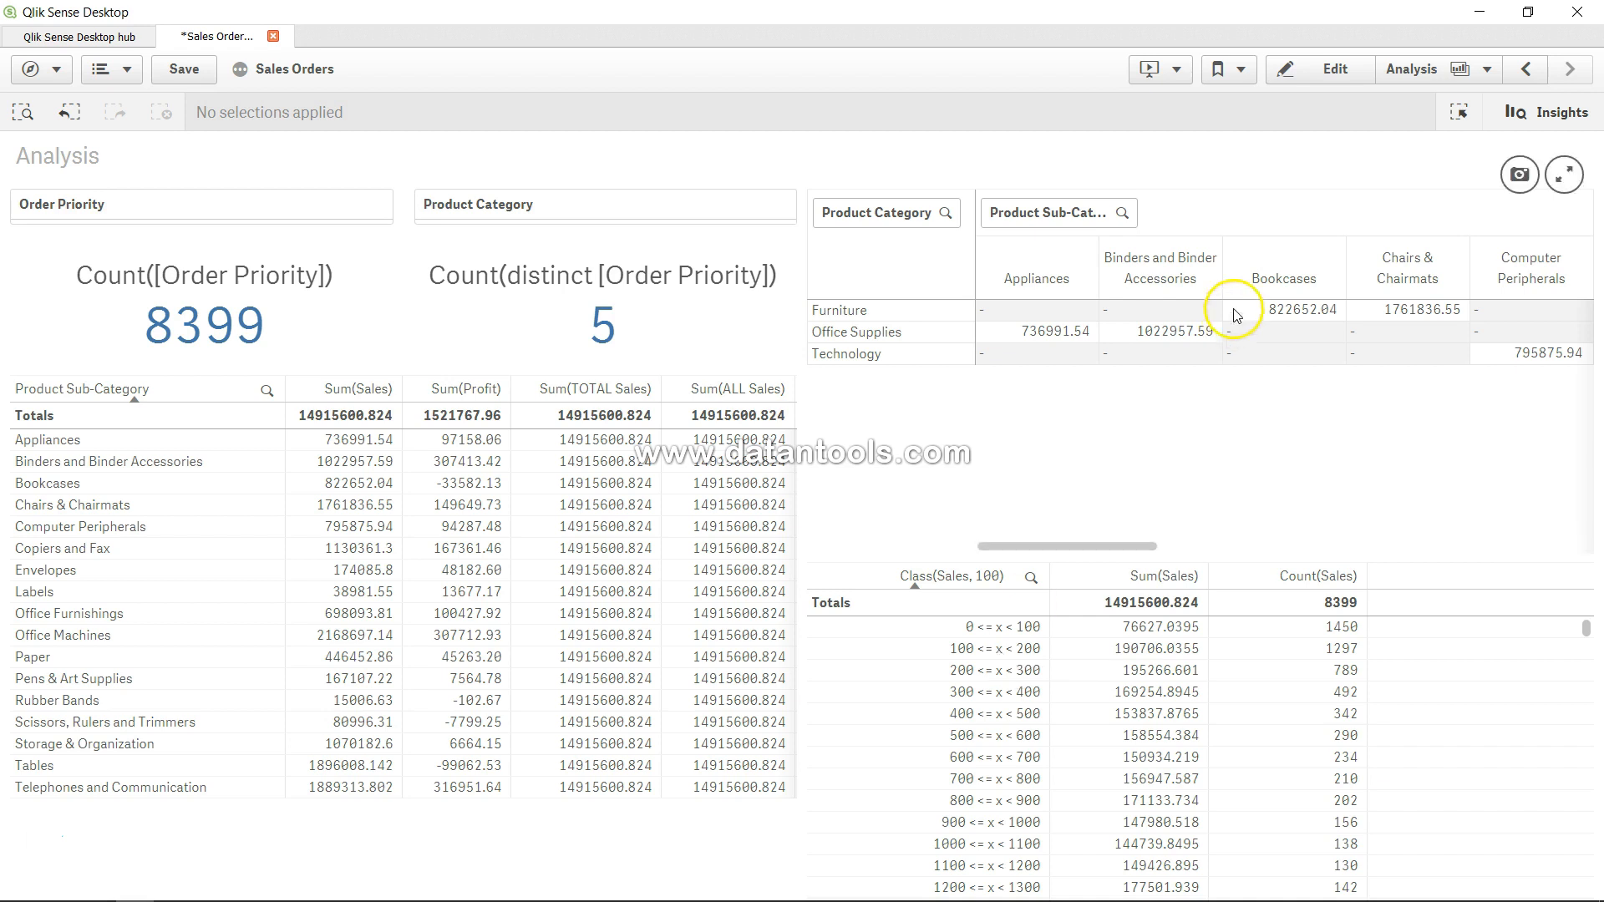
- Change the sales class table's dimension expression to =Replace(Class(Sales, 100),'<= x <','-') and stop editing the sheet
{"action": "left_click", "coordinate": [1331, 71]}
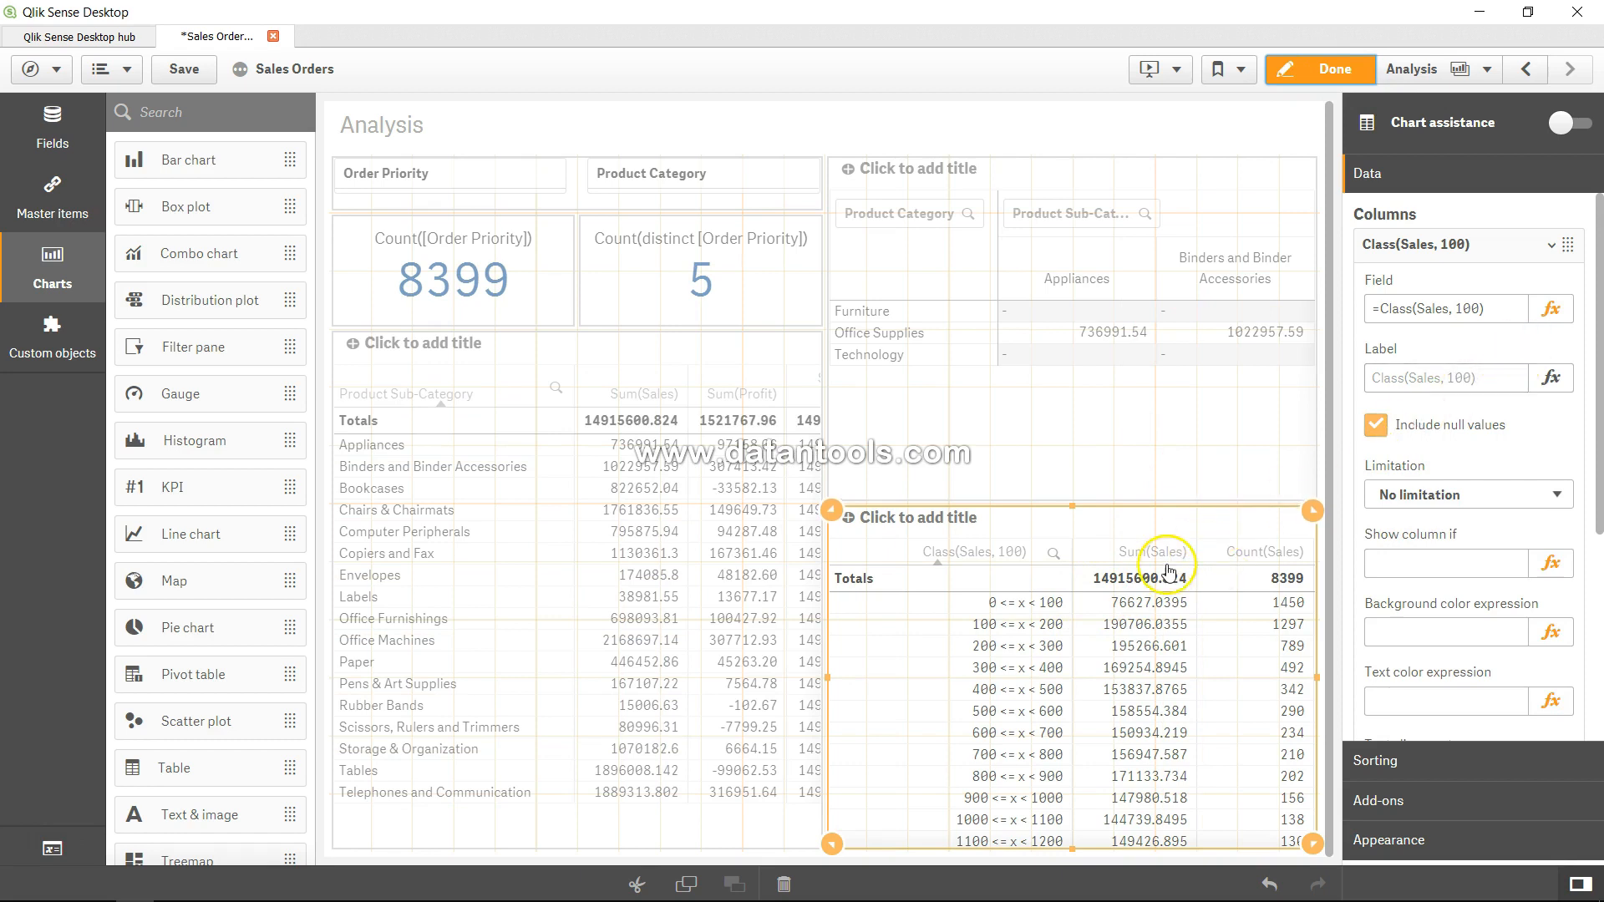
{"action": "left_click", "coordinate": [1552, 310]}
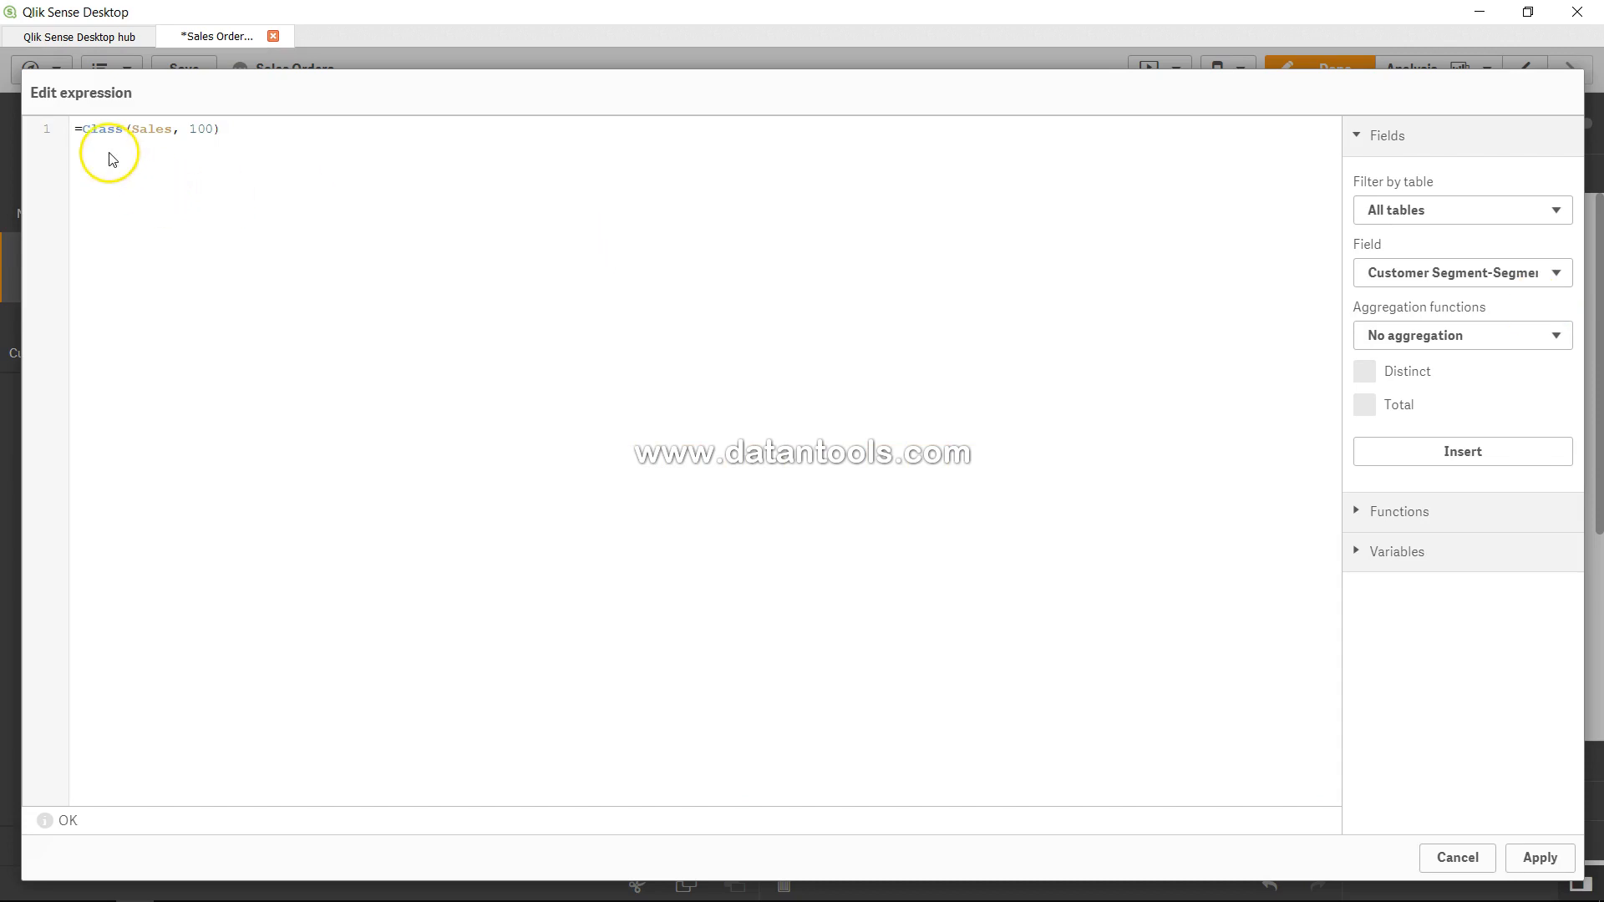
{"action": "left_click", "coordinate": [84, 134]}
{"action": "type", "text": "repla"}
{"action": "key", "text": "Return"}
{"action": "type", "text": "("}
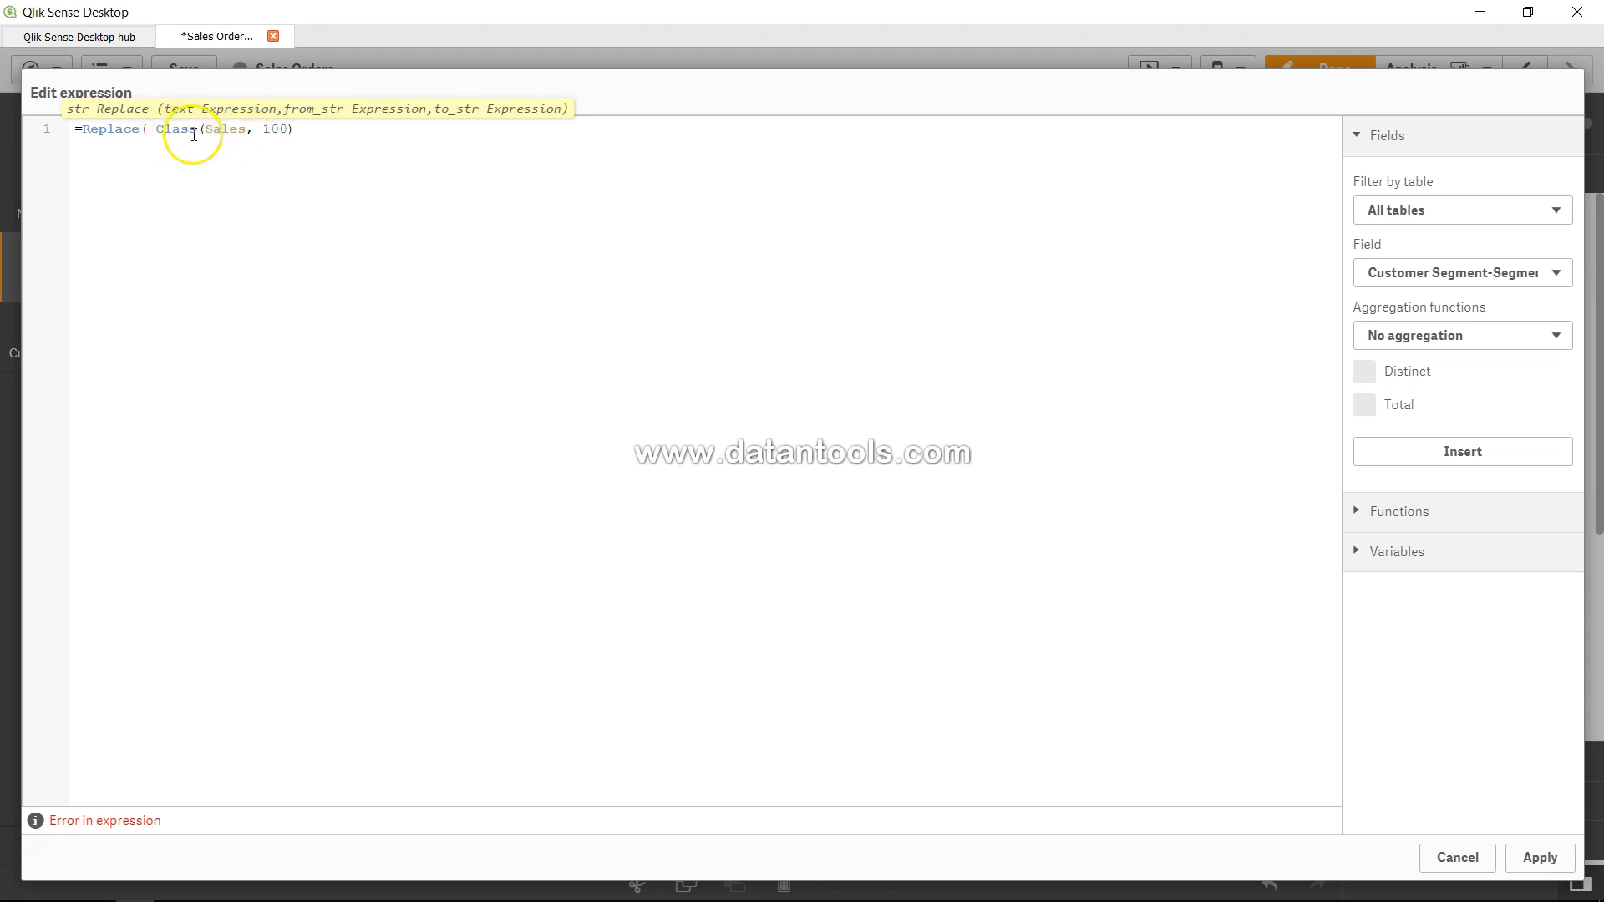
{"action": "key", "text": "Delete"}
{"action": "key", "text": "End"}
{"action": "type", "text": ",'<= x <','-')"}
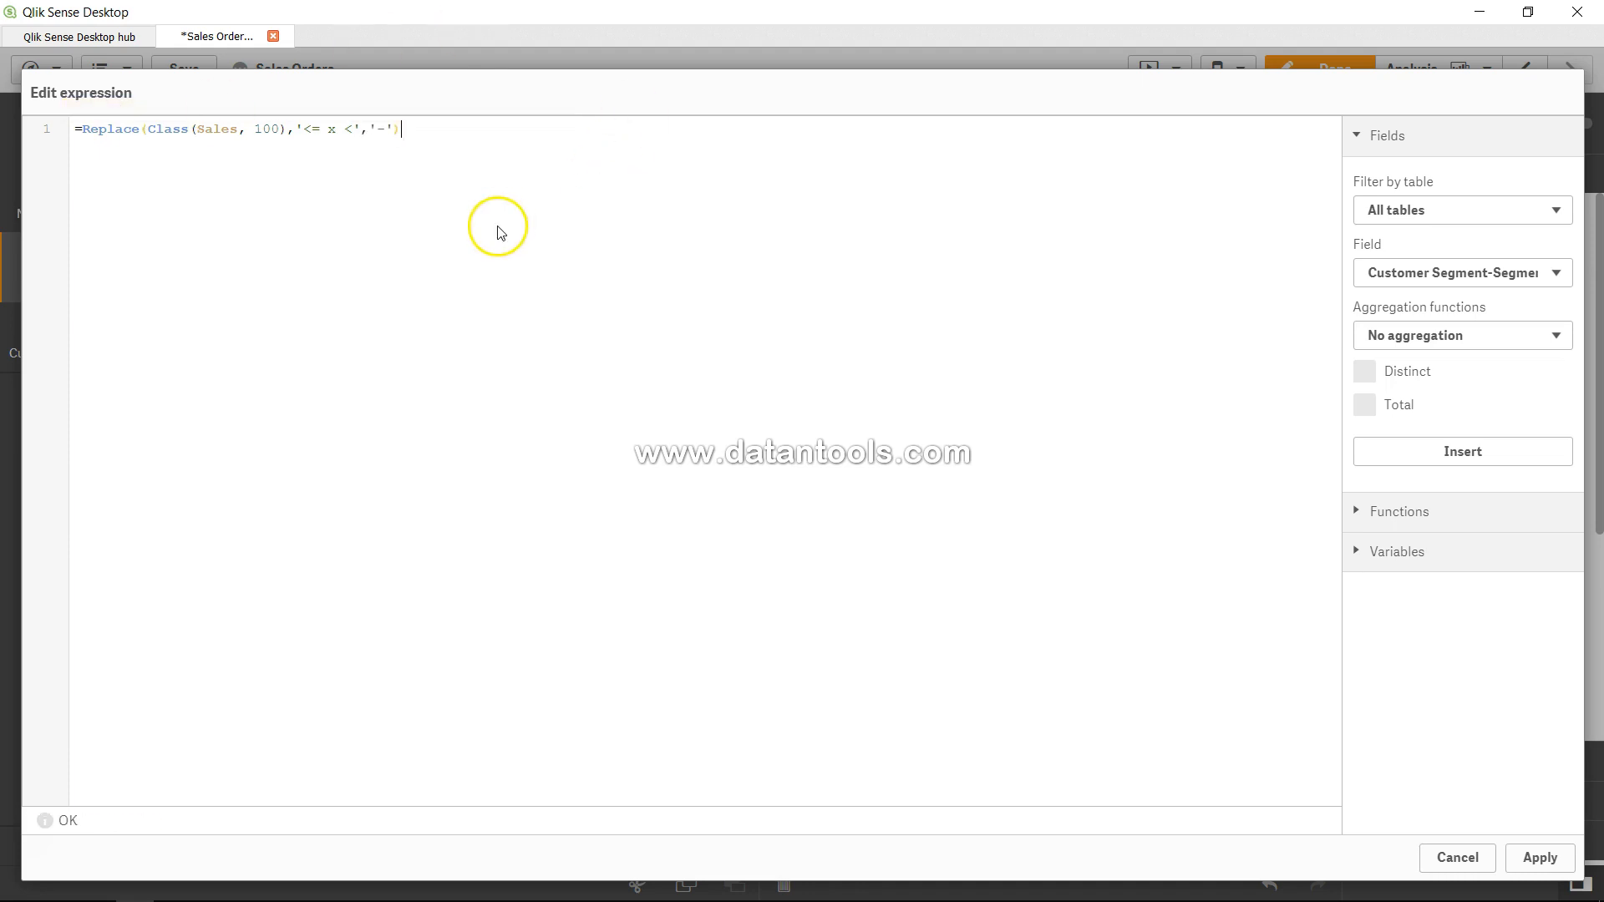
{"action": "double_click", "coordinate": [176, 129]}
{"action": "left_click_drag", "start_coordinate": [175, 130], "coordinate": [390, 127]}
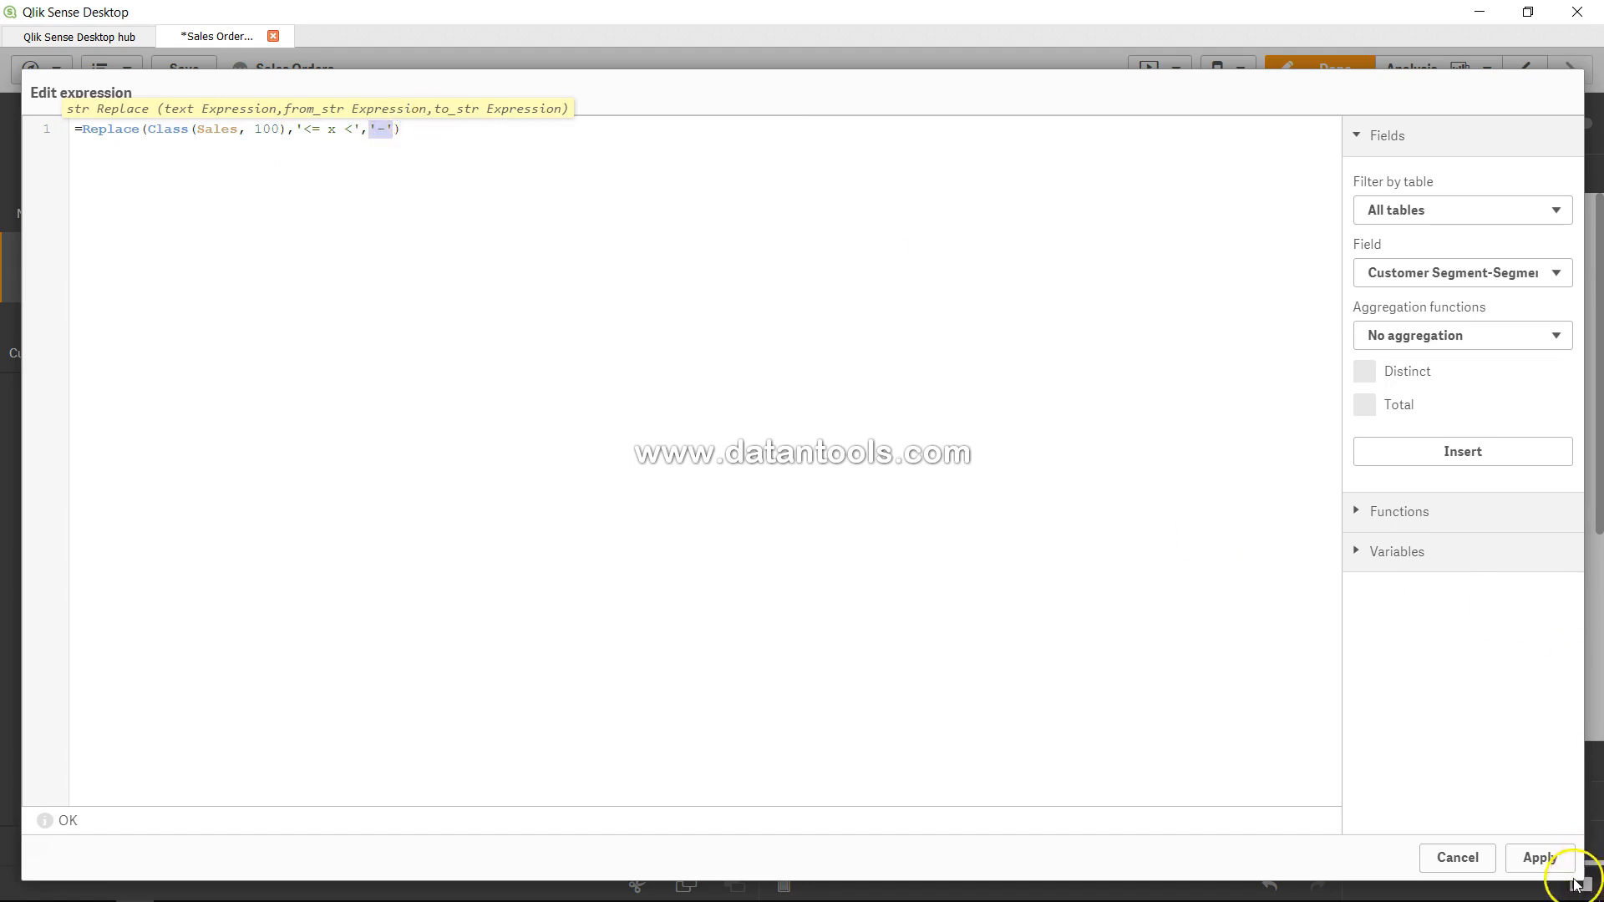
{"action": "left_click", "coordinate": [1538, 857]}
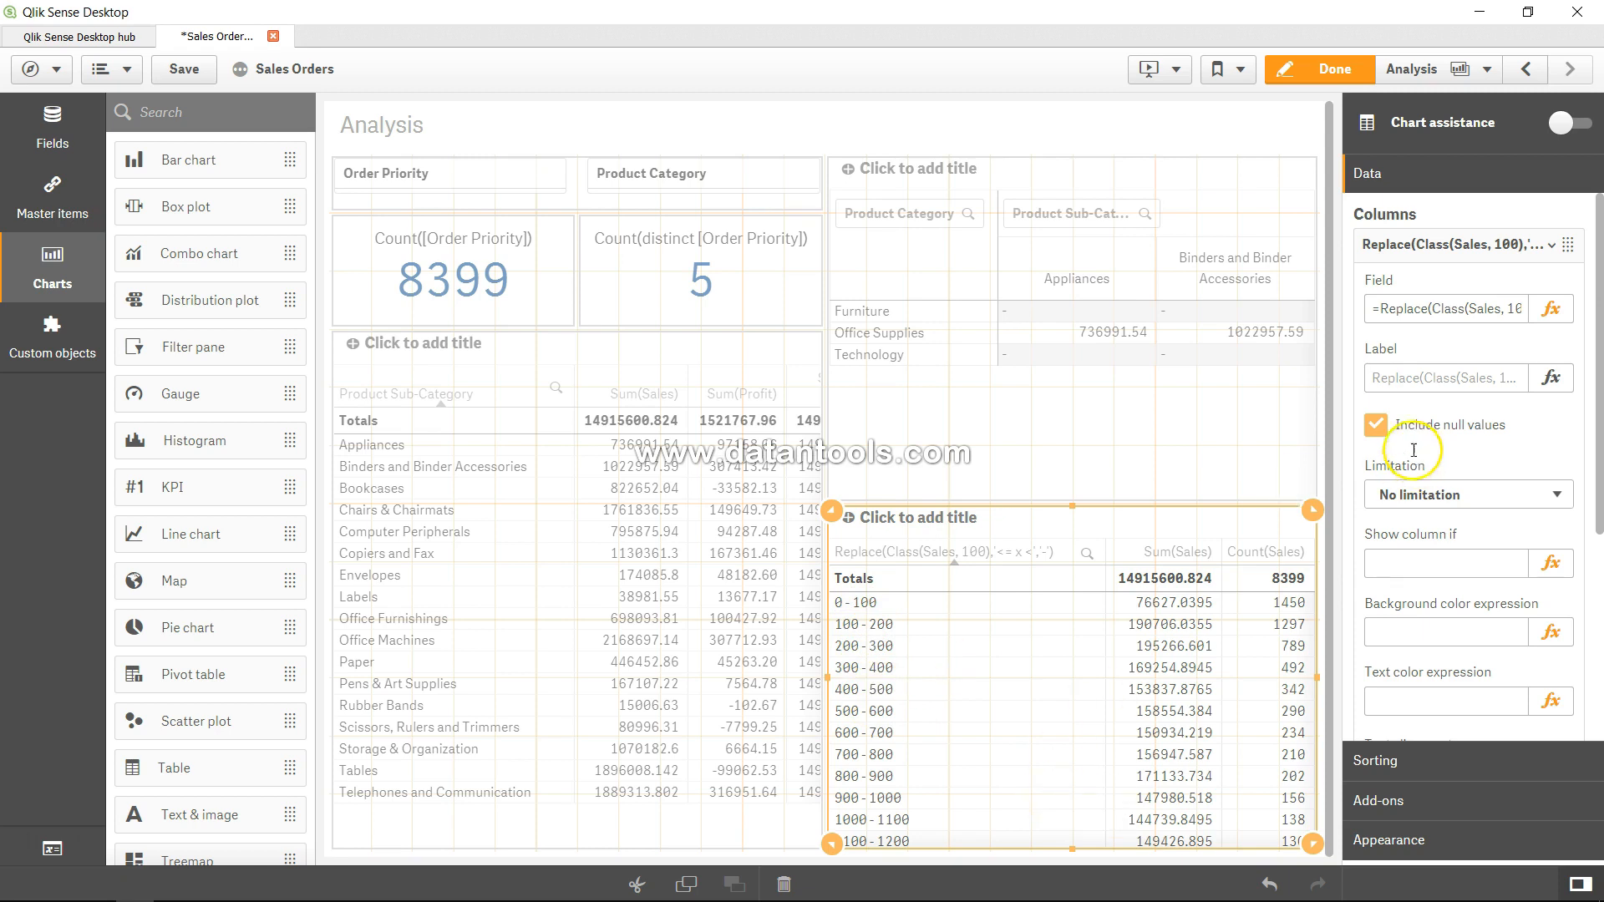
{"action": "left_click", "coordinate": [1314, 75]}
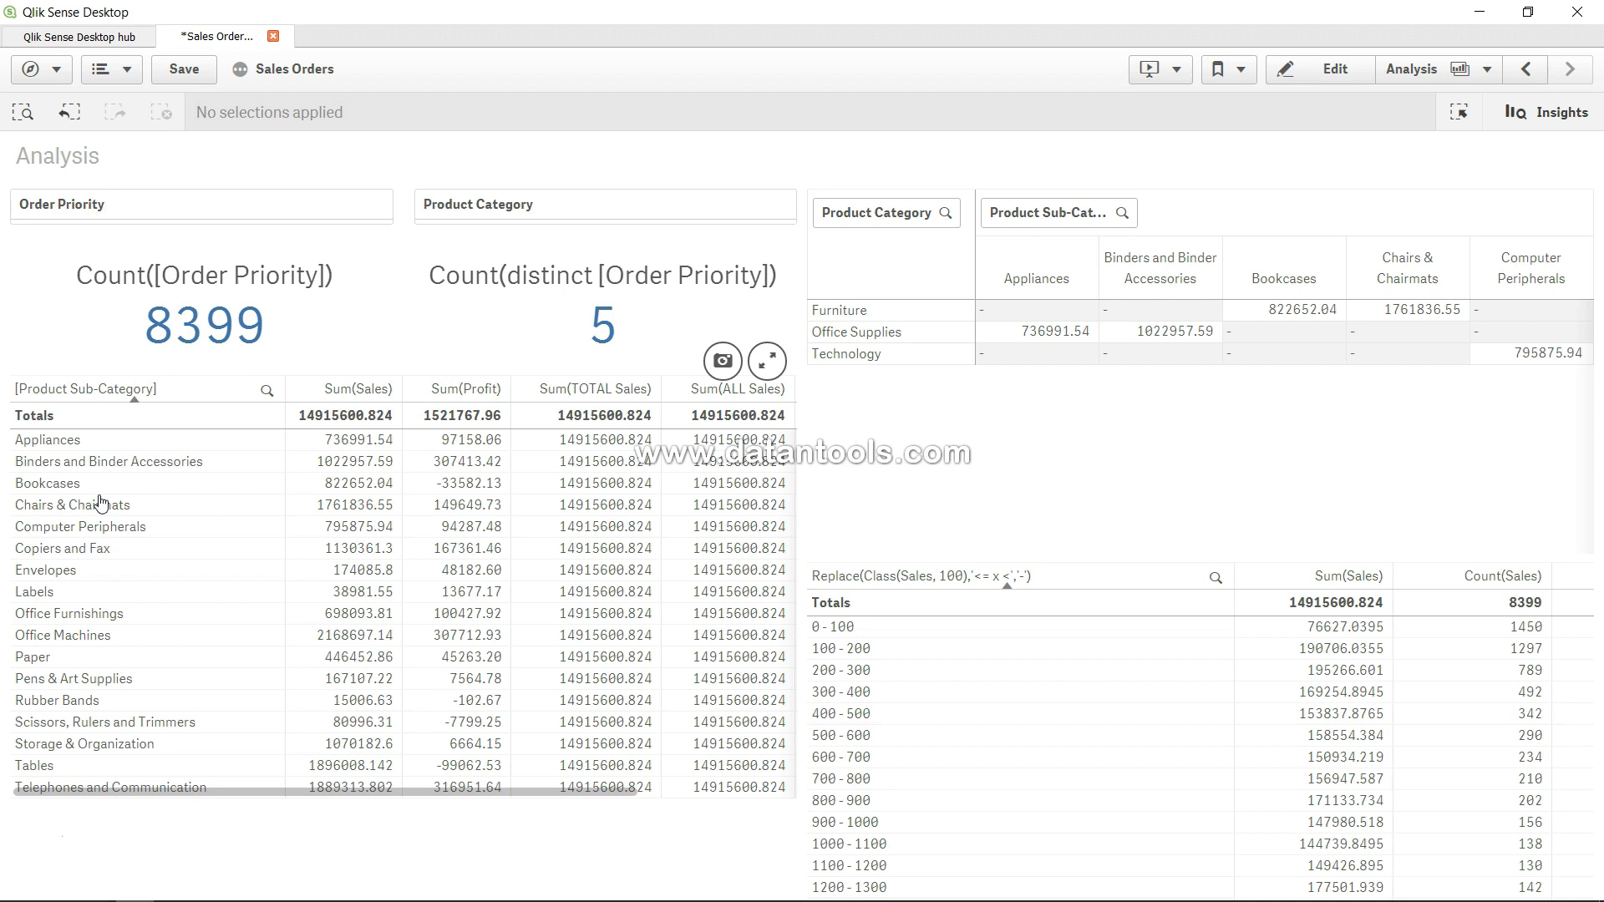
- Change the Product Sub-Category table's dimension expression to =If(Discount > .05,[Product Sub-Category])
{"action": "left_click", "coordinate": [1330, 70]}
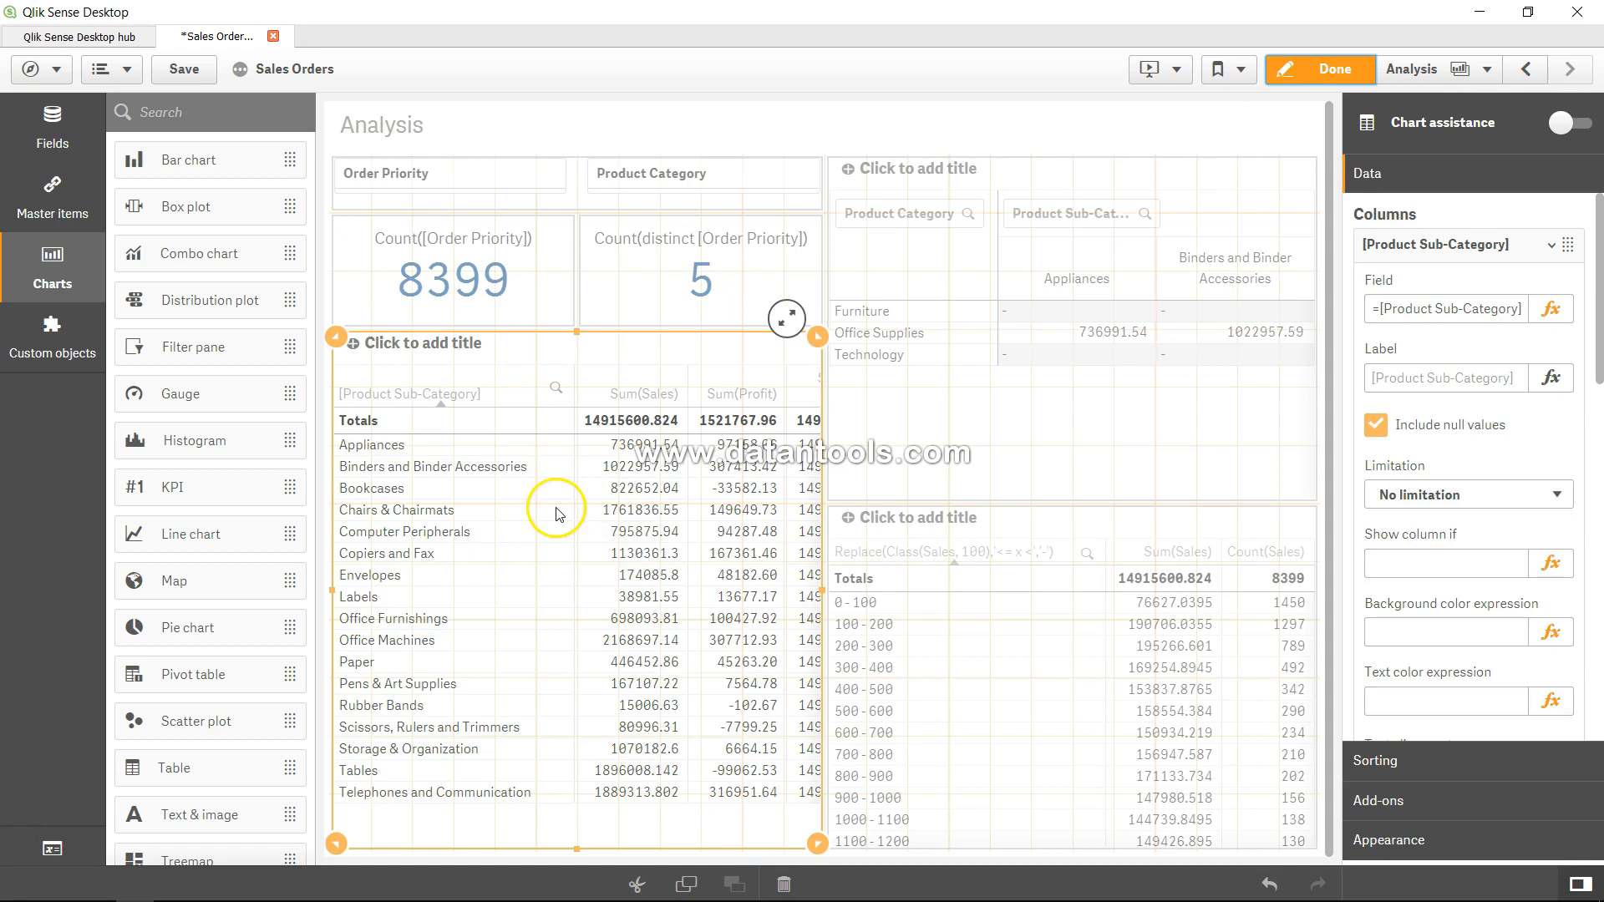
{"action": "left_click", "coordinate": [1548, 311]}
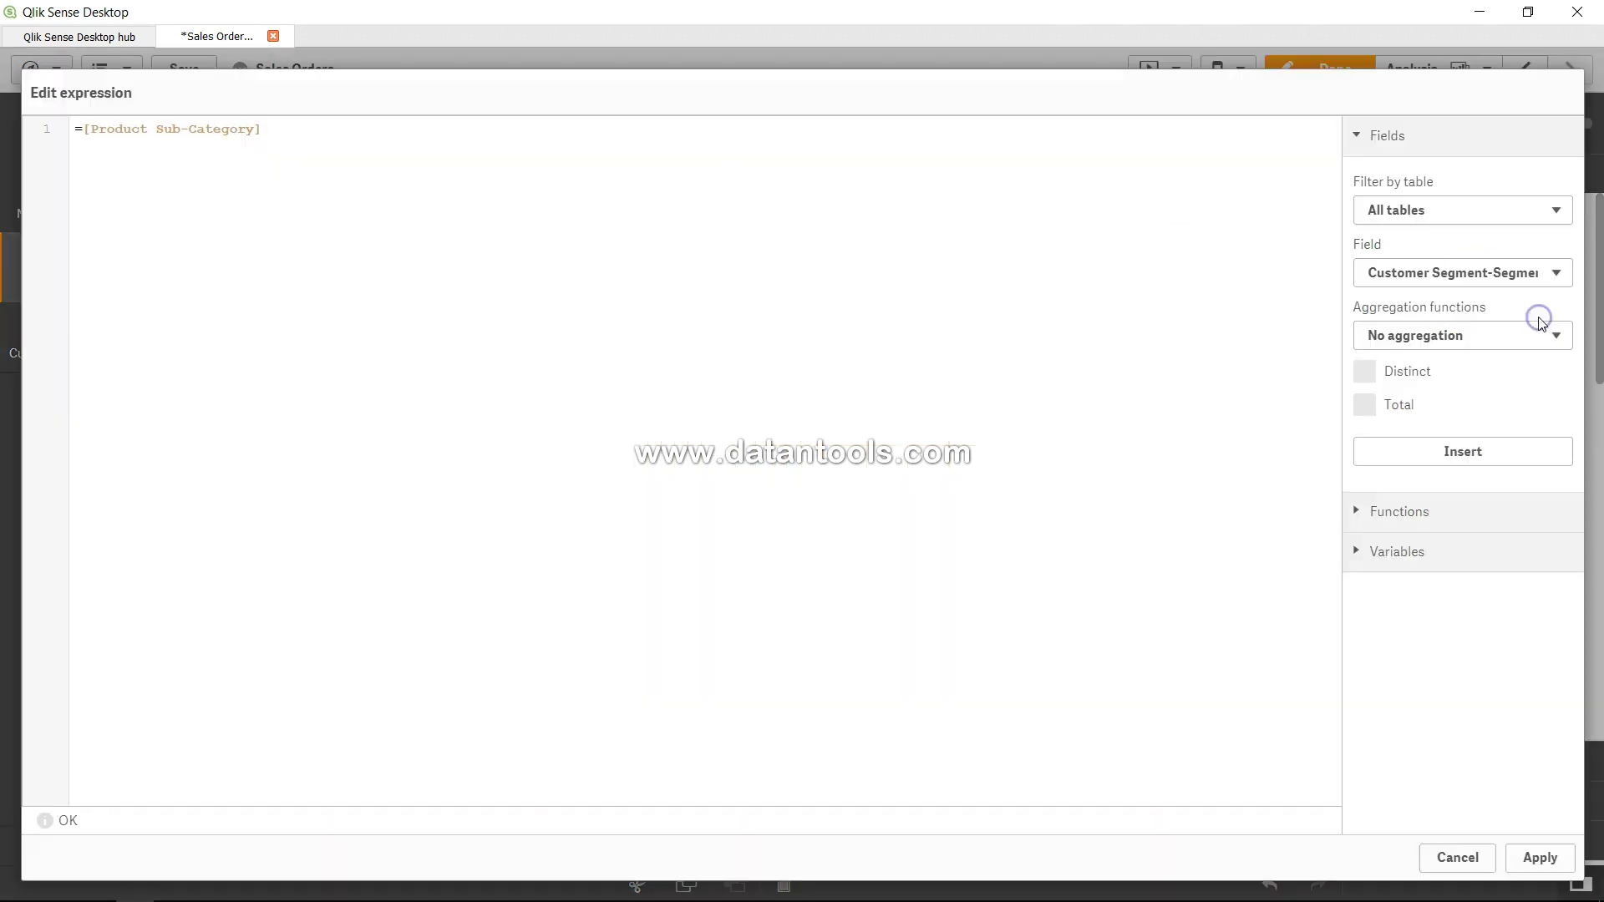
{"action": "left_click", "coordinate": [408, 136]}
{"action": "key", "text": "Home"}
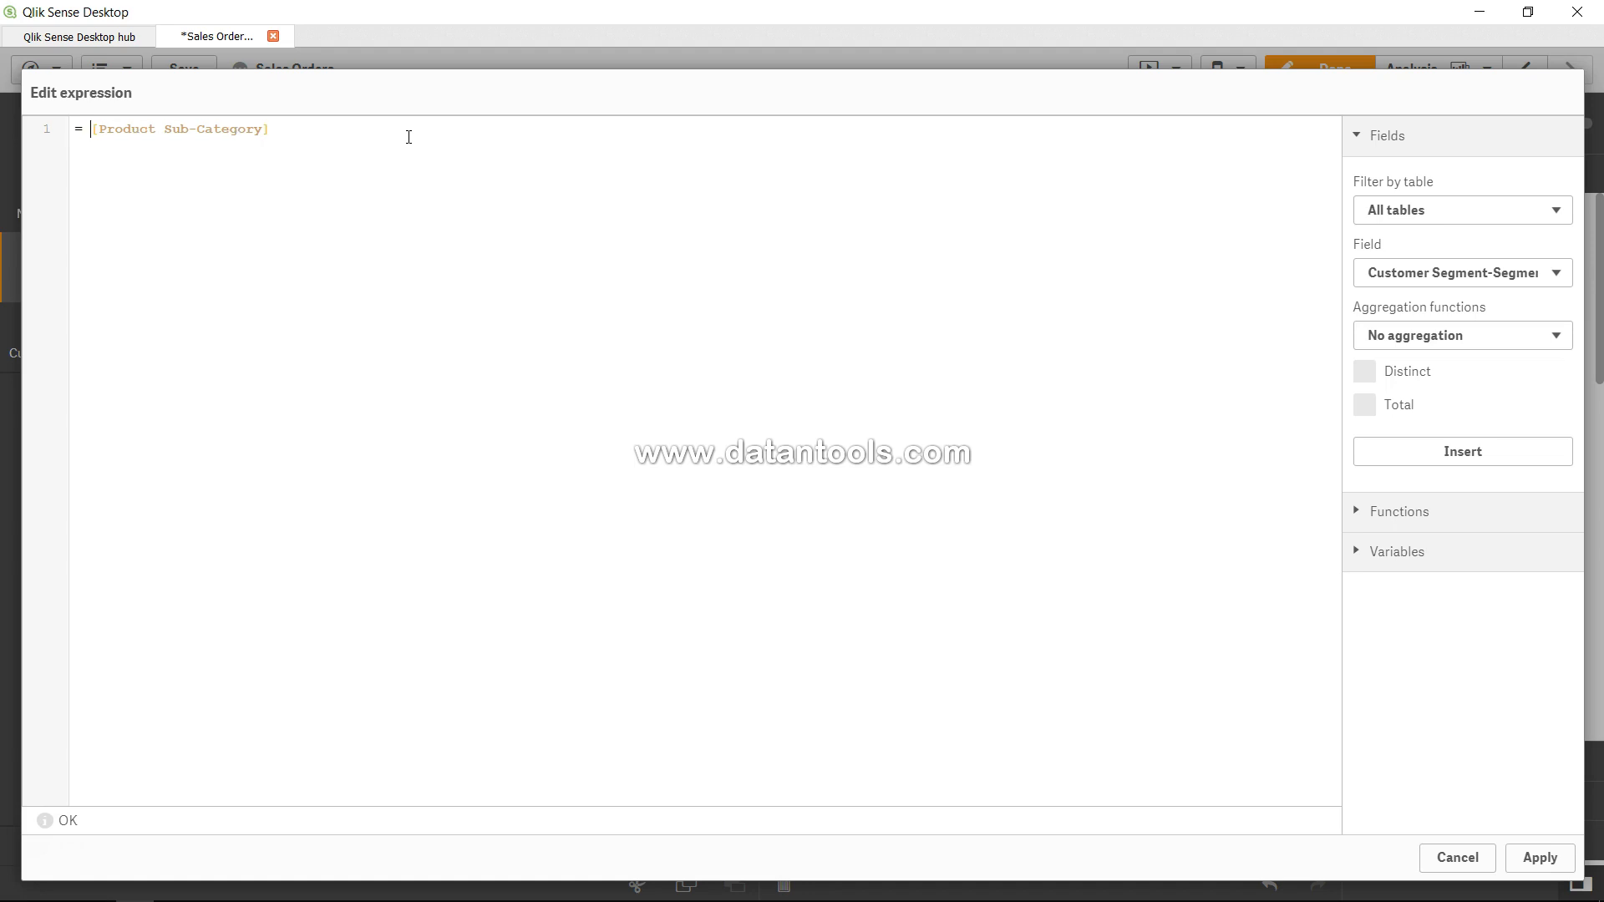
{"action": "type", "text": "If"}
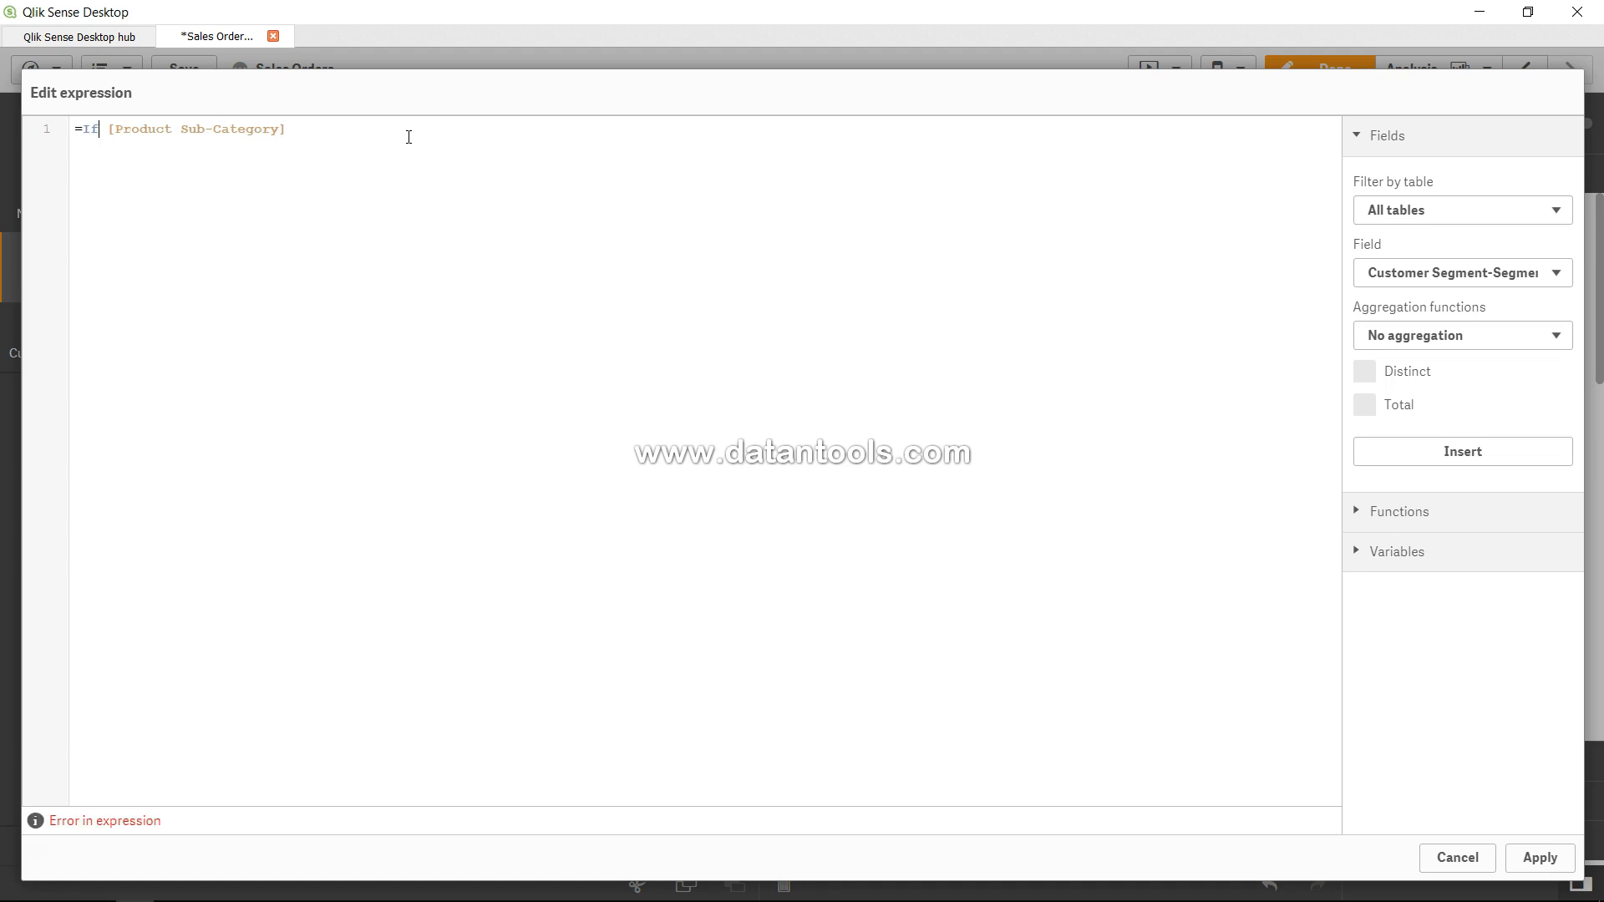
{"action": "type", "text": "("}
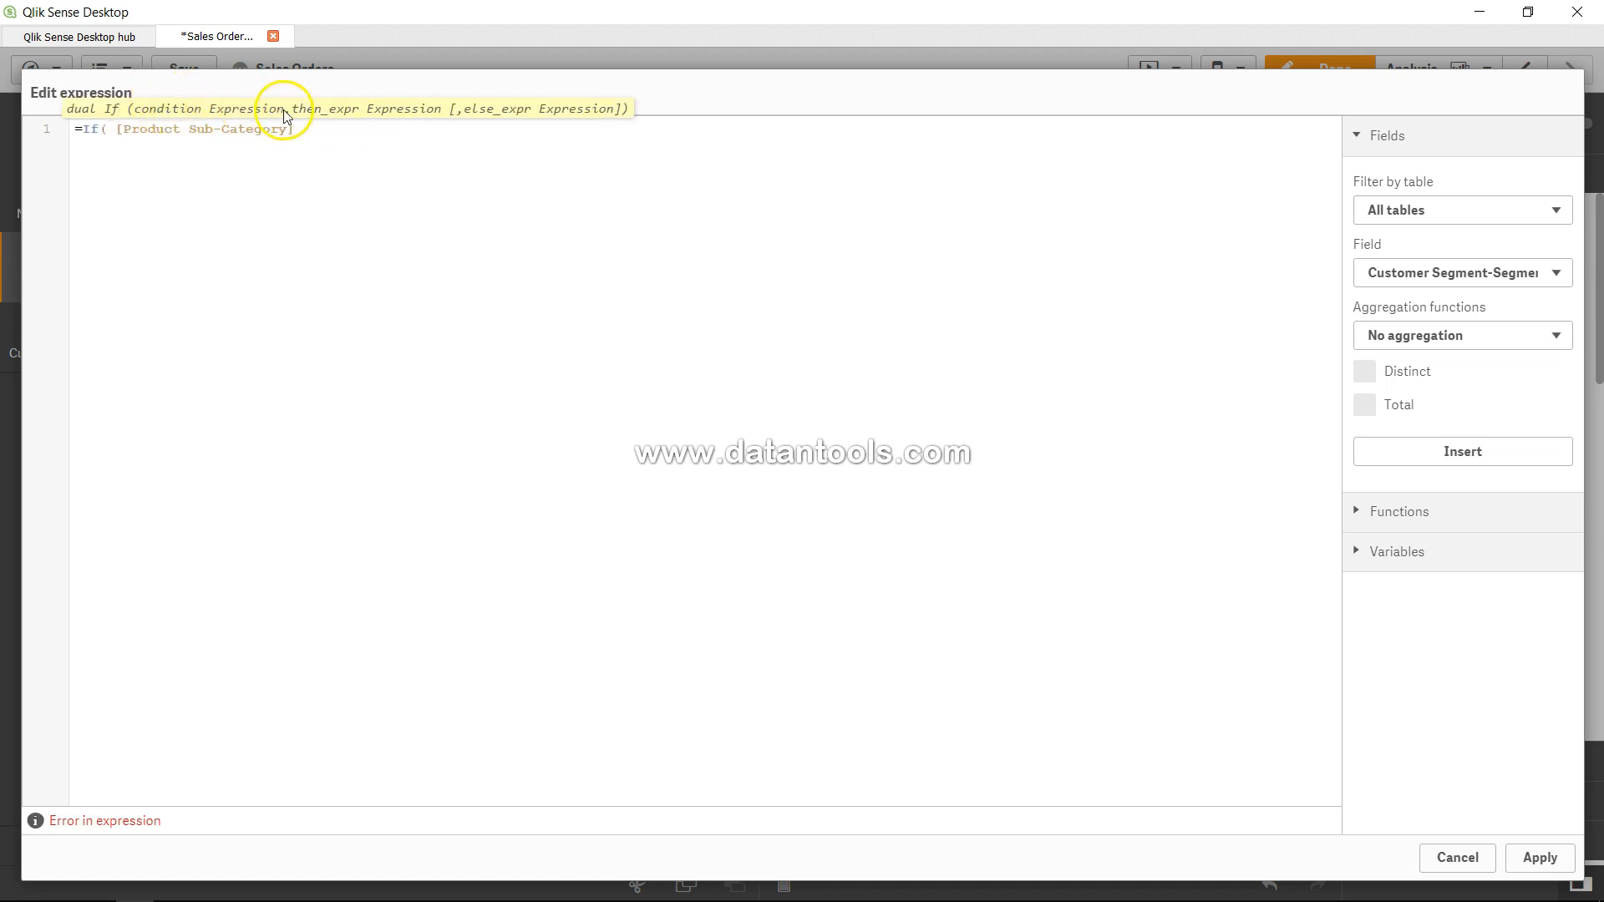
{"action": "type", "text": "Discount"}
{"action": "type", "text": " > .0"}
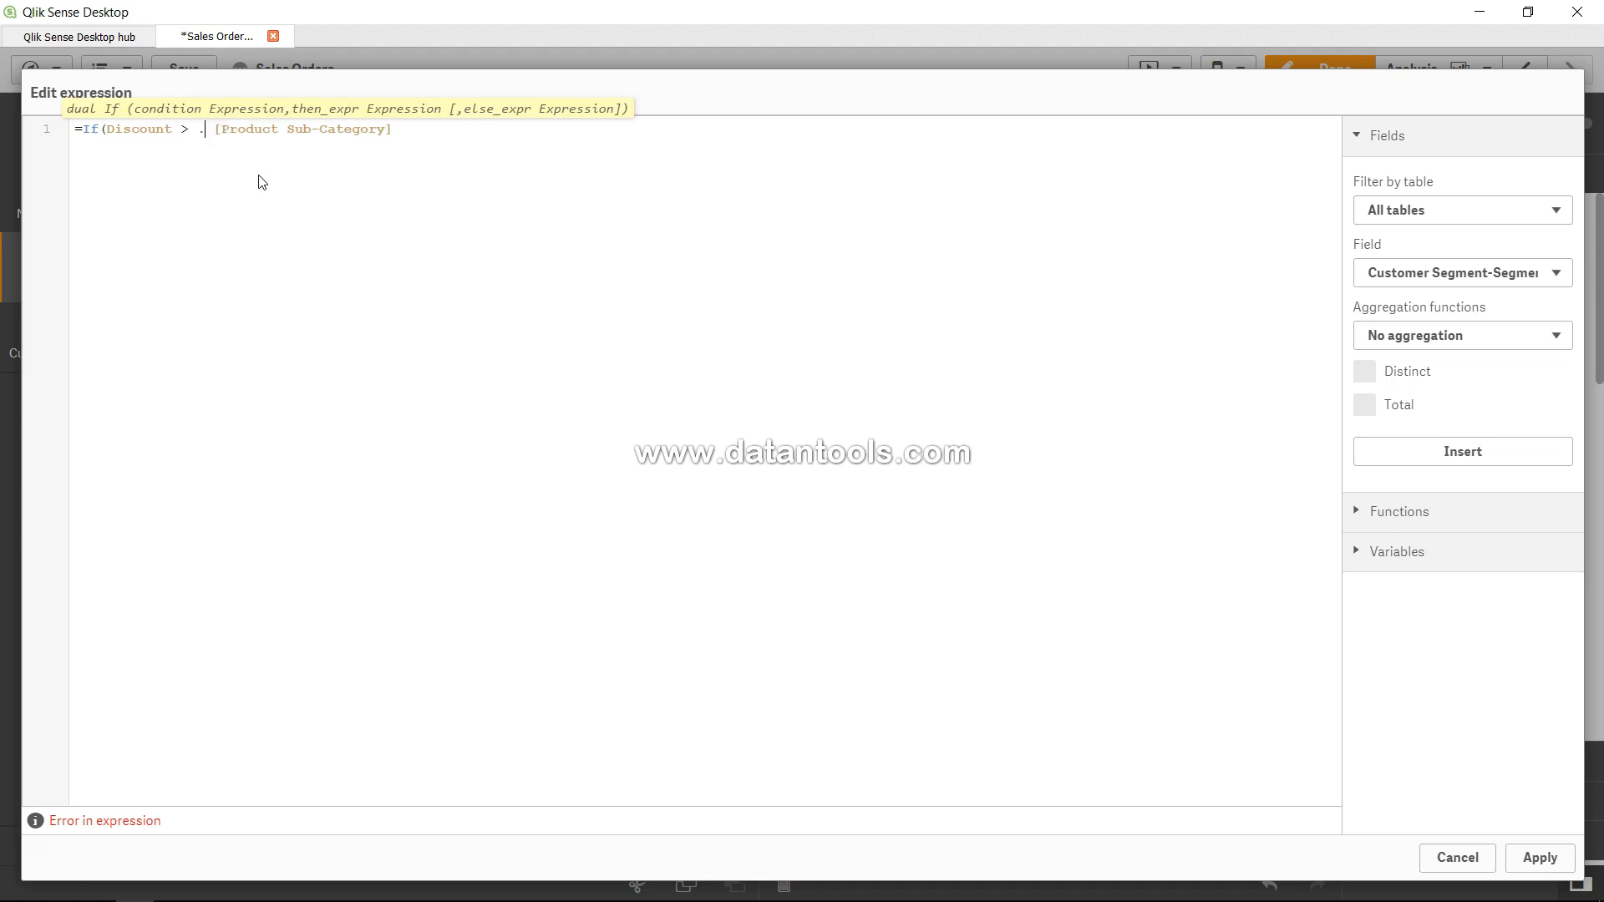
{"action": "type", "text": "5,"}
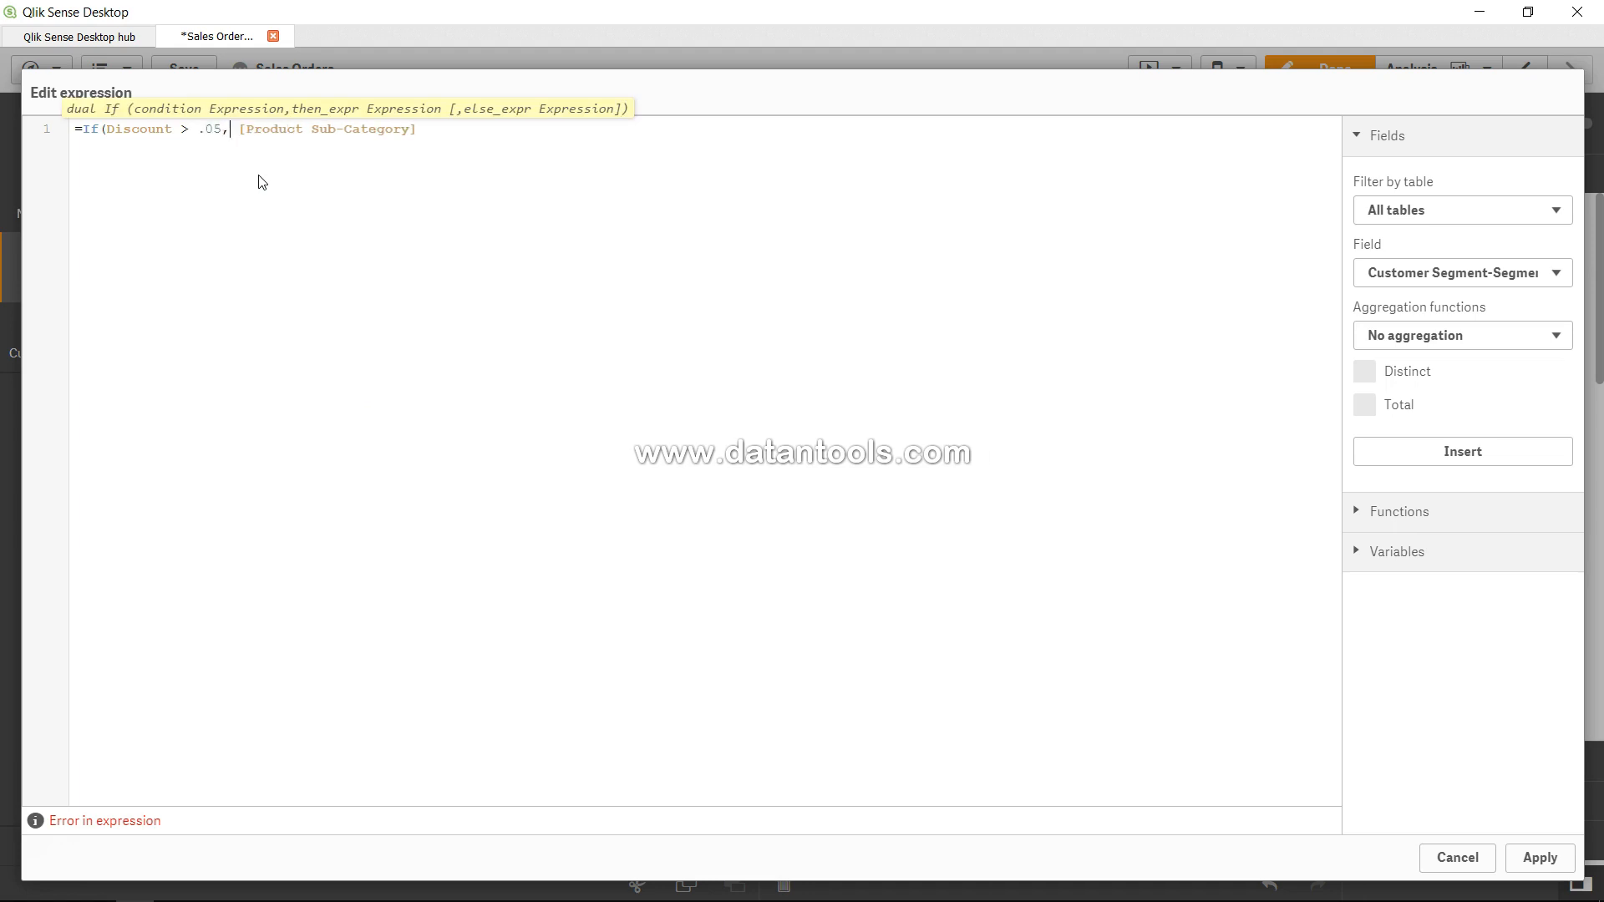
{"action": "key", "text": "Delete"}
{"action": "key", "text": "BackSpace"}
{"action": "type", "text": ")"}
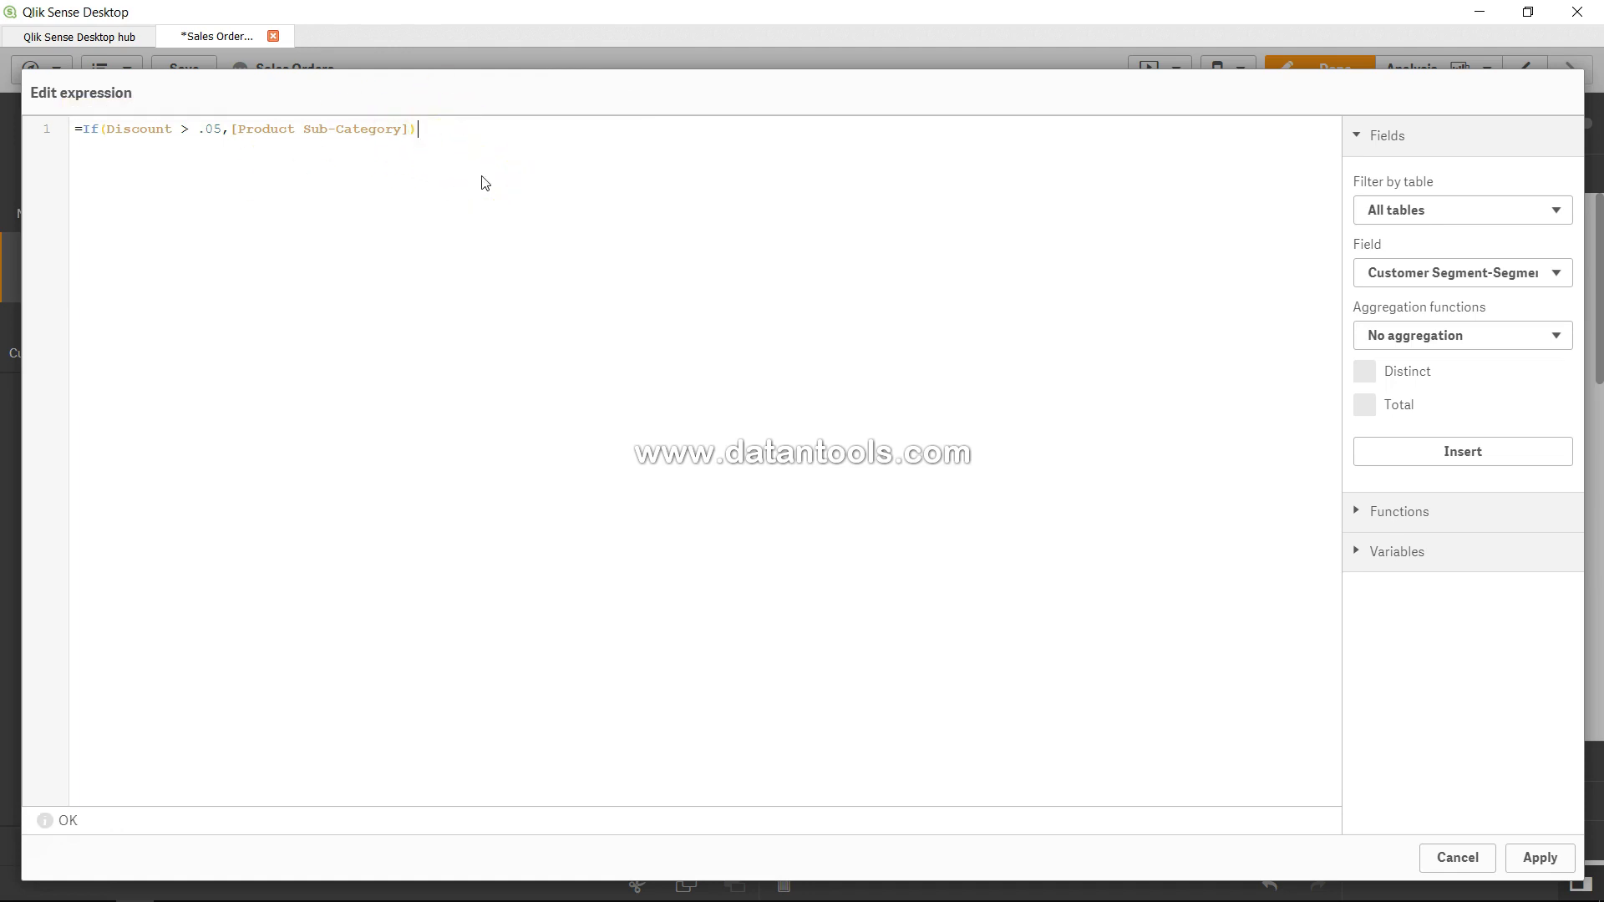
{"action": "left_click", "coordinate": [1540, 860]}
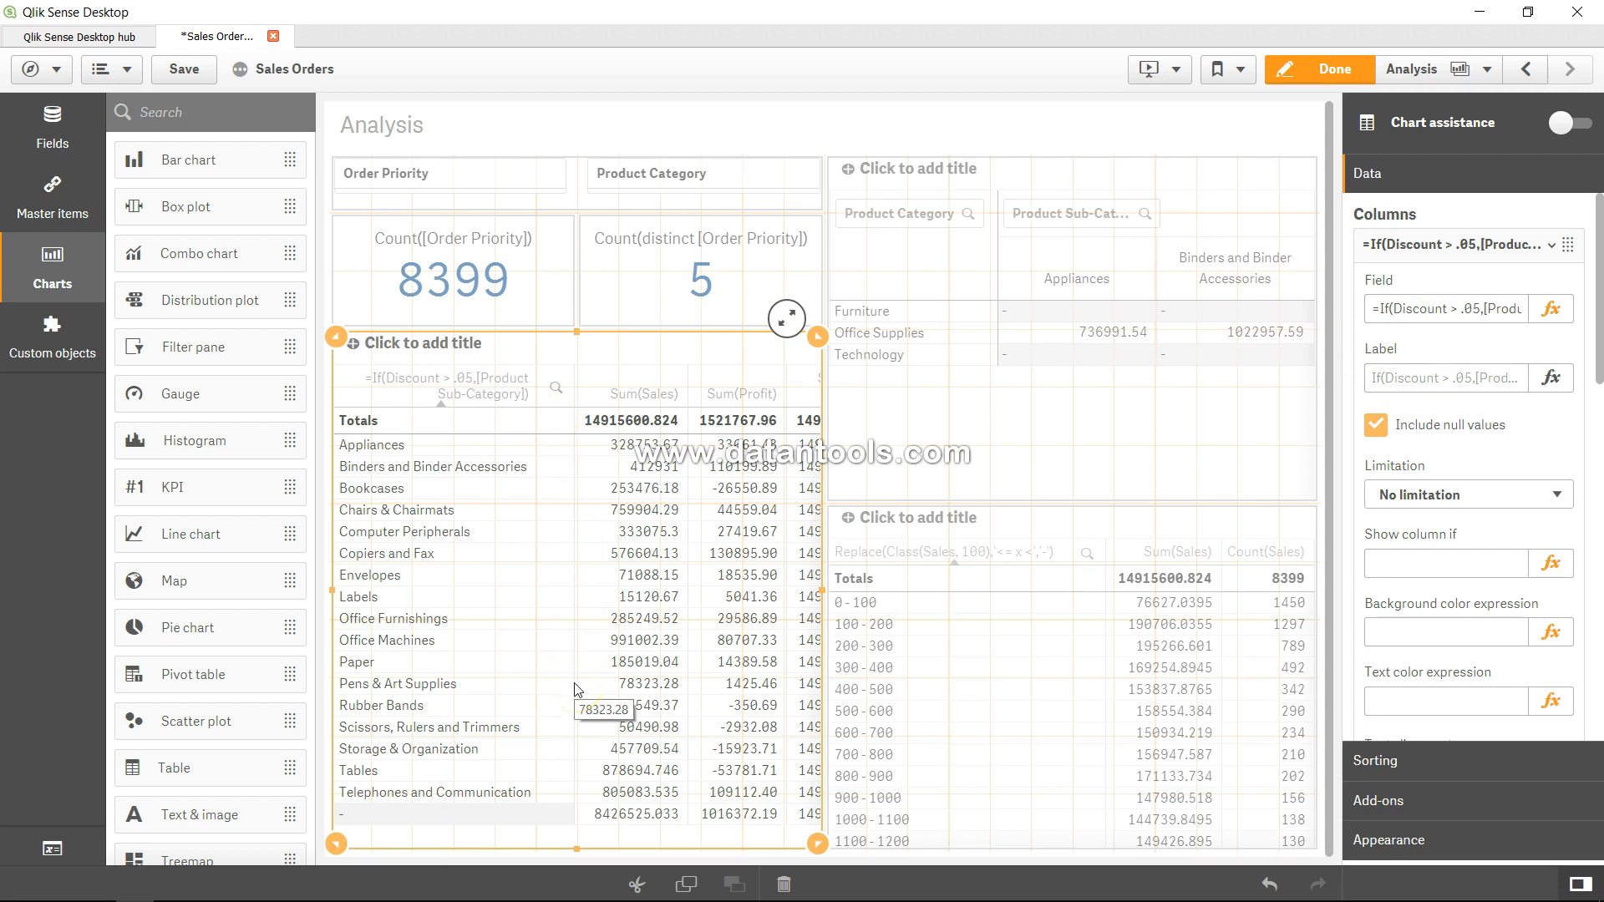
- Examine the null row and the Sum(Sales) measure of the table with the conditional discount dimension, and stop editing the sheet
{"action": "left_click", "coordinate": [420, 826]}
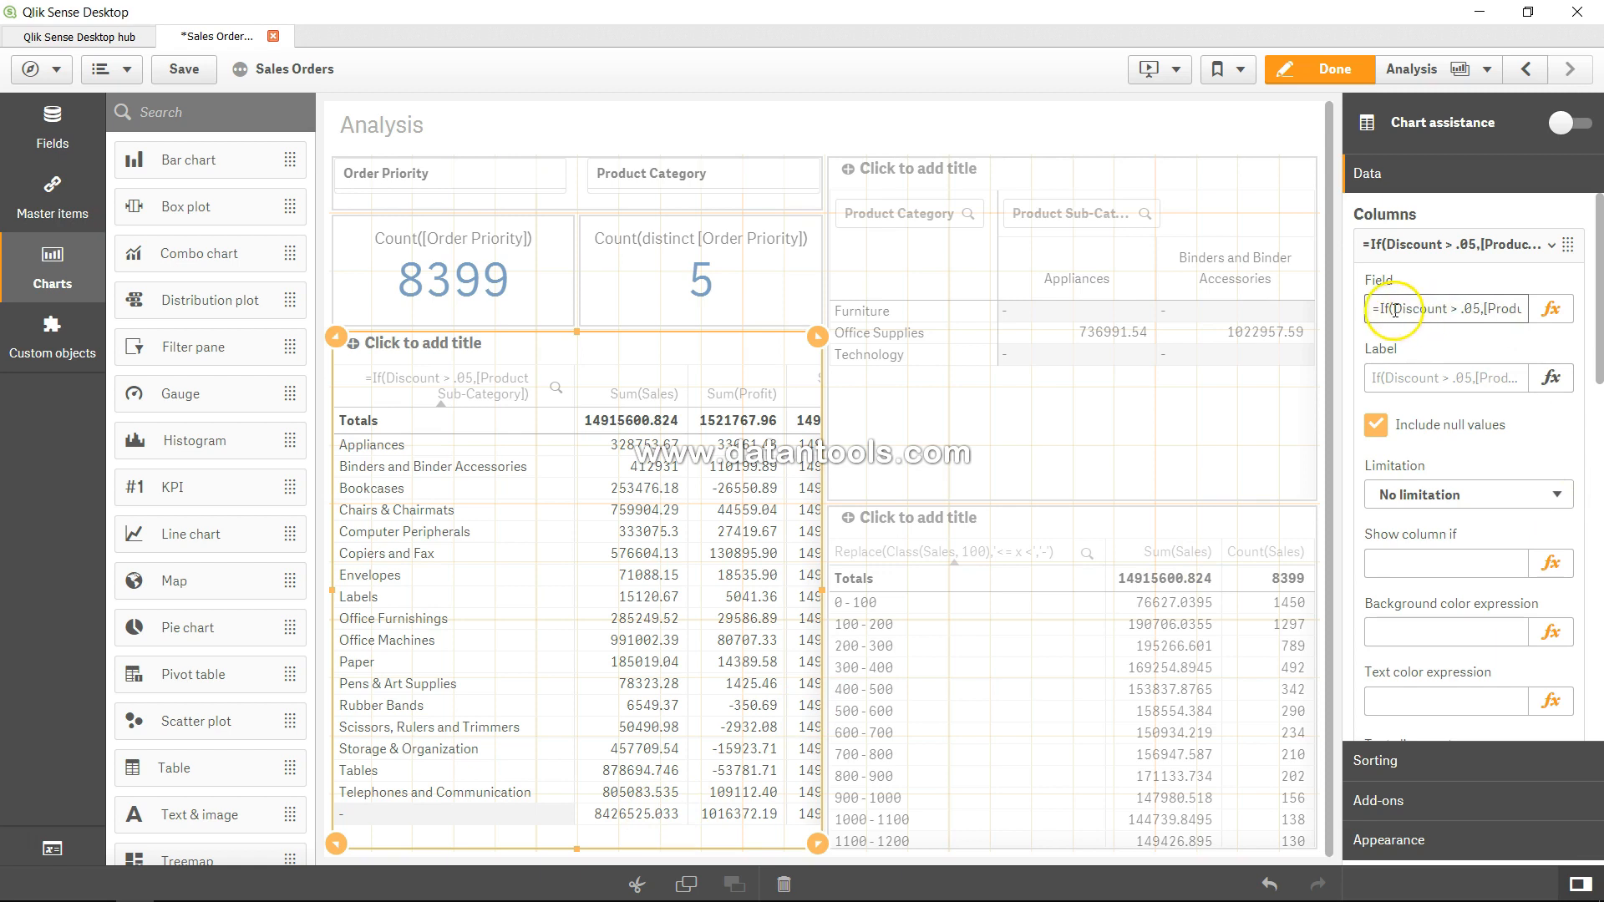
{"action": "left_click", "coordinate": [1552, 243]}
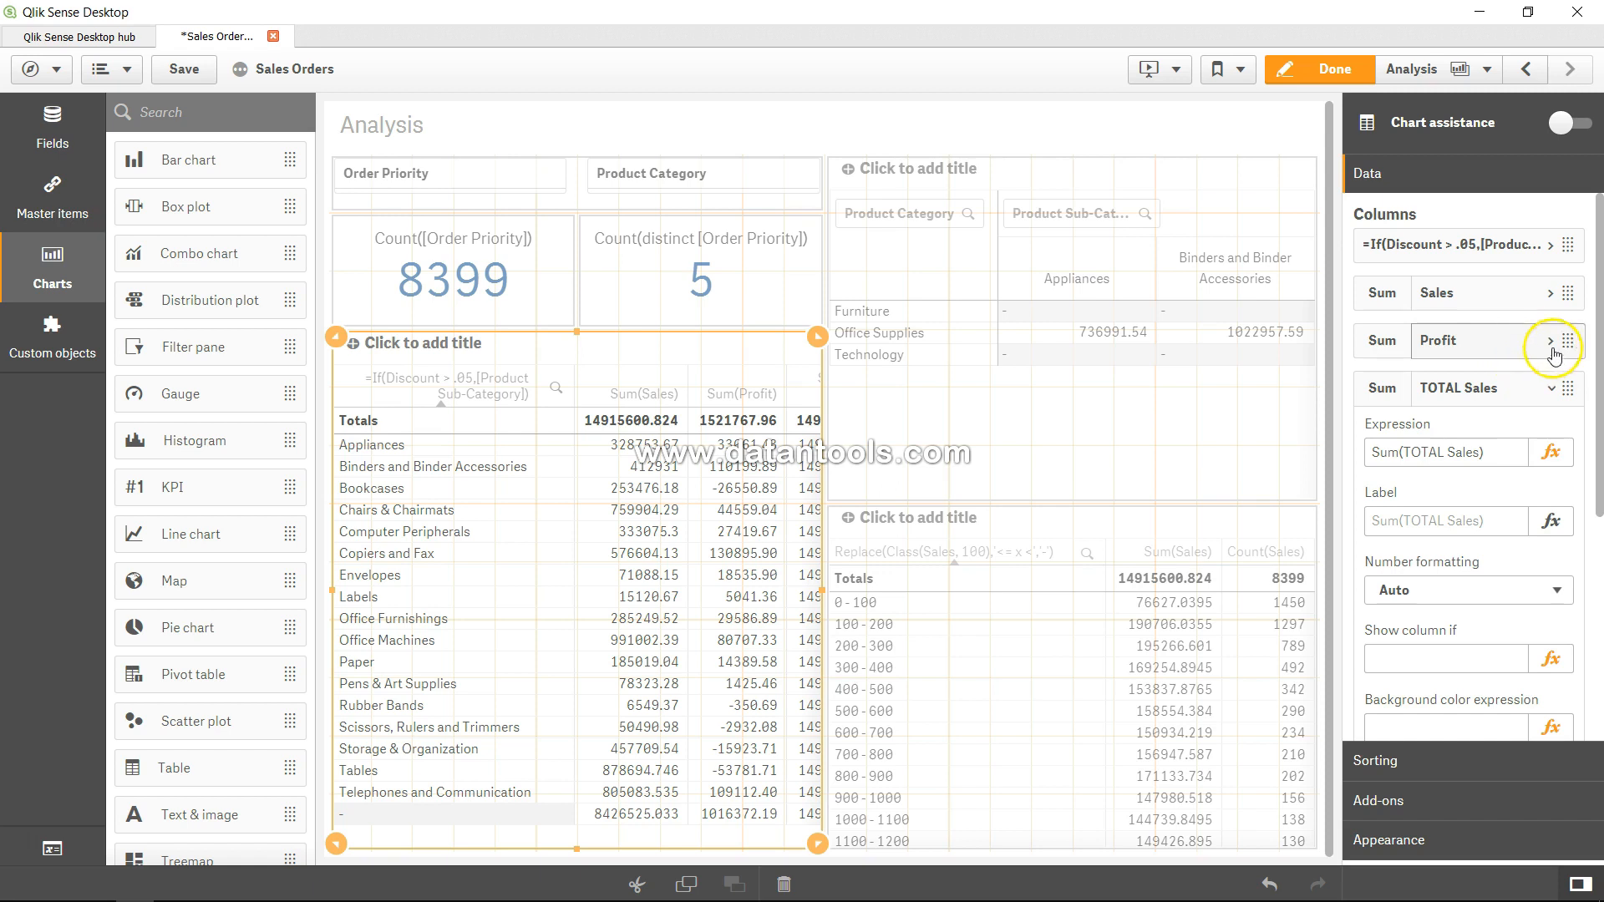
{"action": "left_click", "coordinate": [1543, 294]}
{"action": "left_click_drag", "start_coordinate": [1453, 356], "coordinate": [1338, 355]}
{"action": "left_click", "coordinate": [1407, 366]}
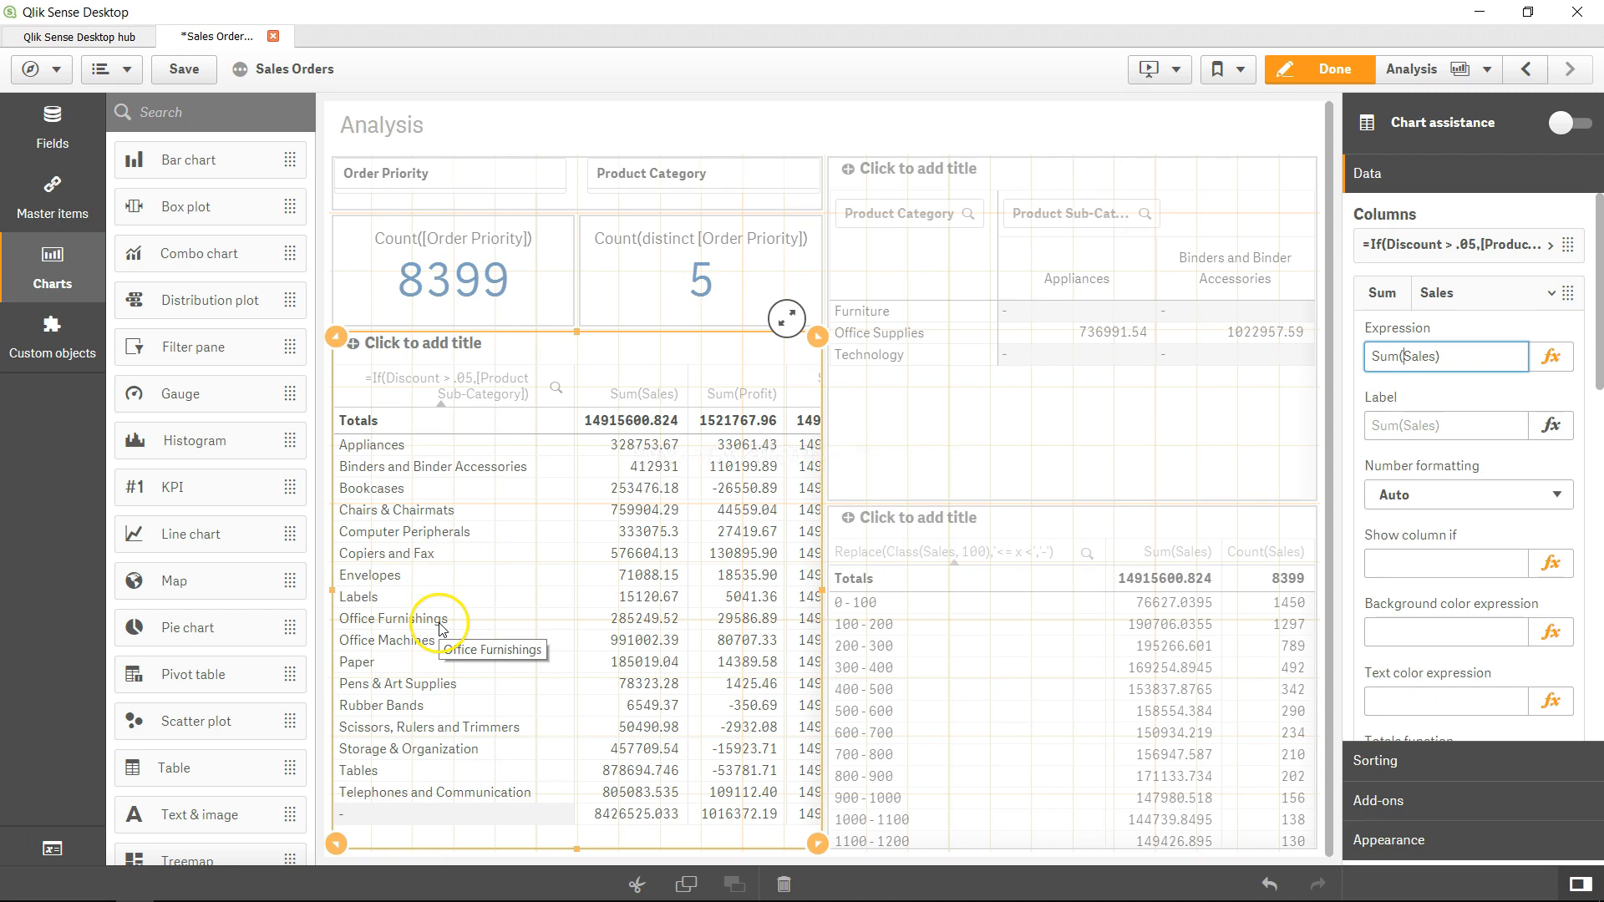
{"action": "left_click", "coordinate": [1310, 74]}
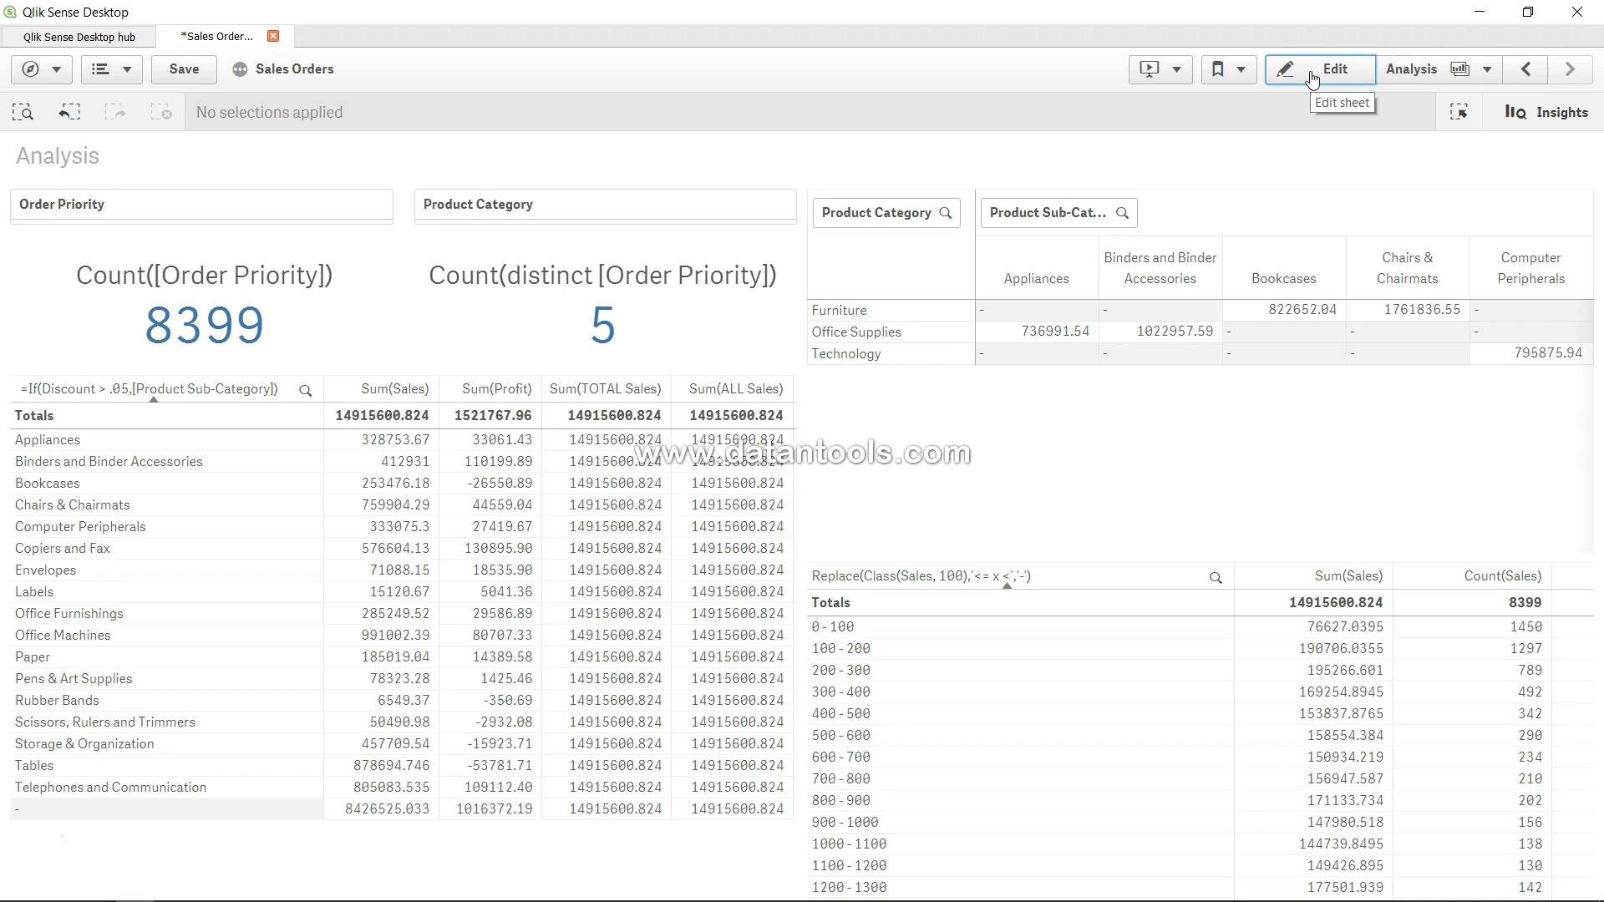
- Edit the sheet again and replace the Count([Order Priority]) KPI's measure expression with Max(Sales)
{"action": "left_click", "coordinate": [1311, 73]}
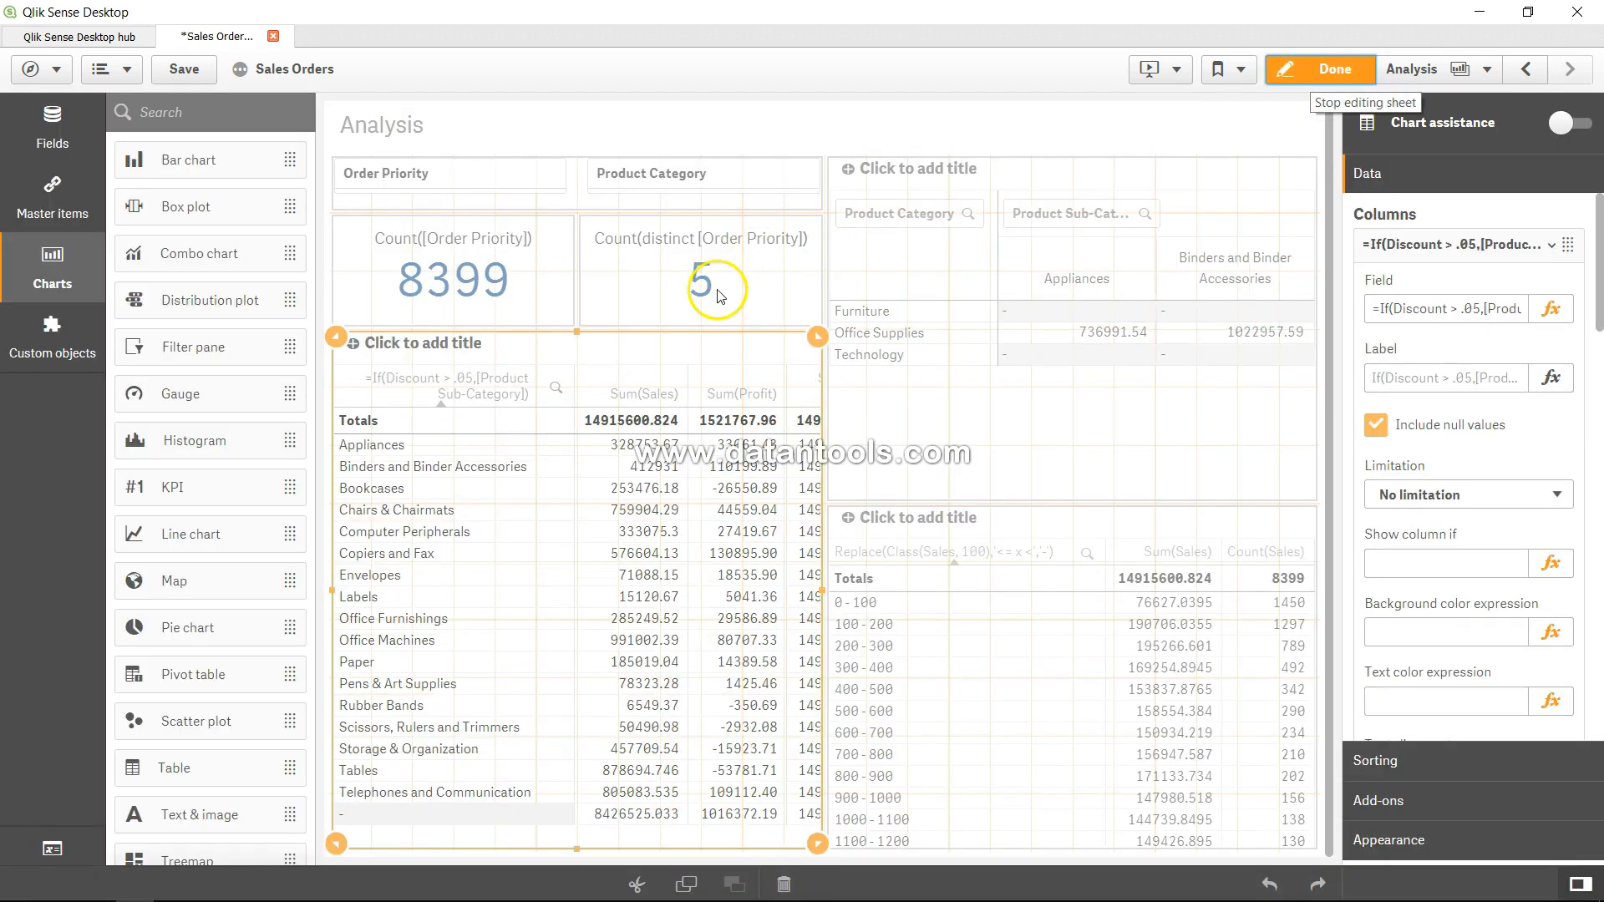
{"action": "left_click", "coordinate": [442, 253]}
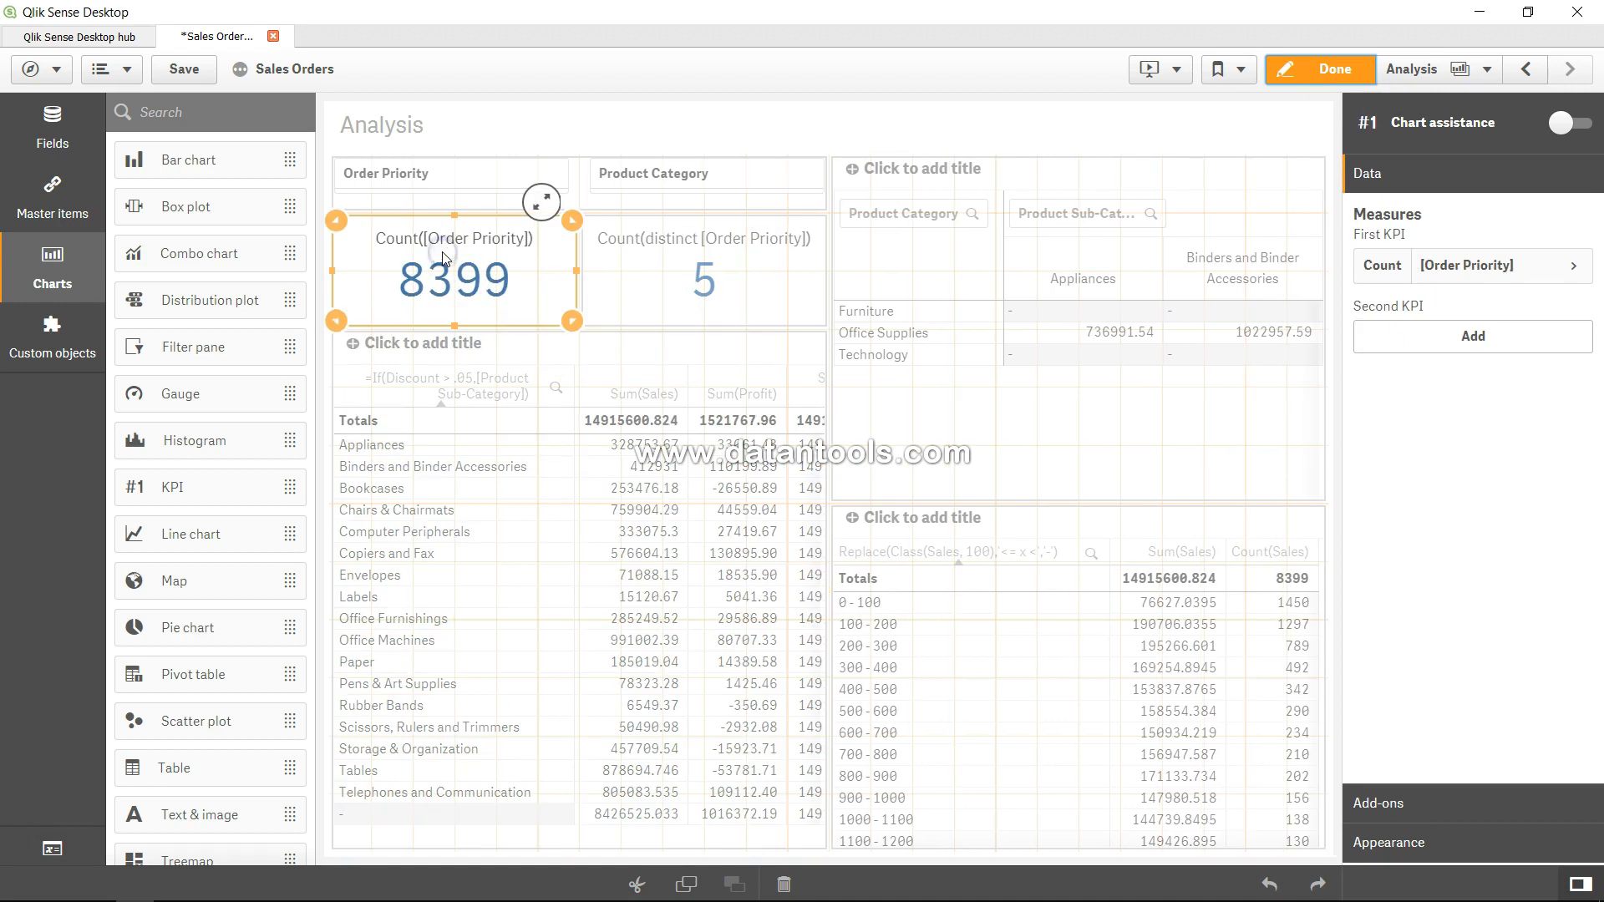
{"action": "left_click", "coordinate": [1565, 270]}
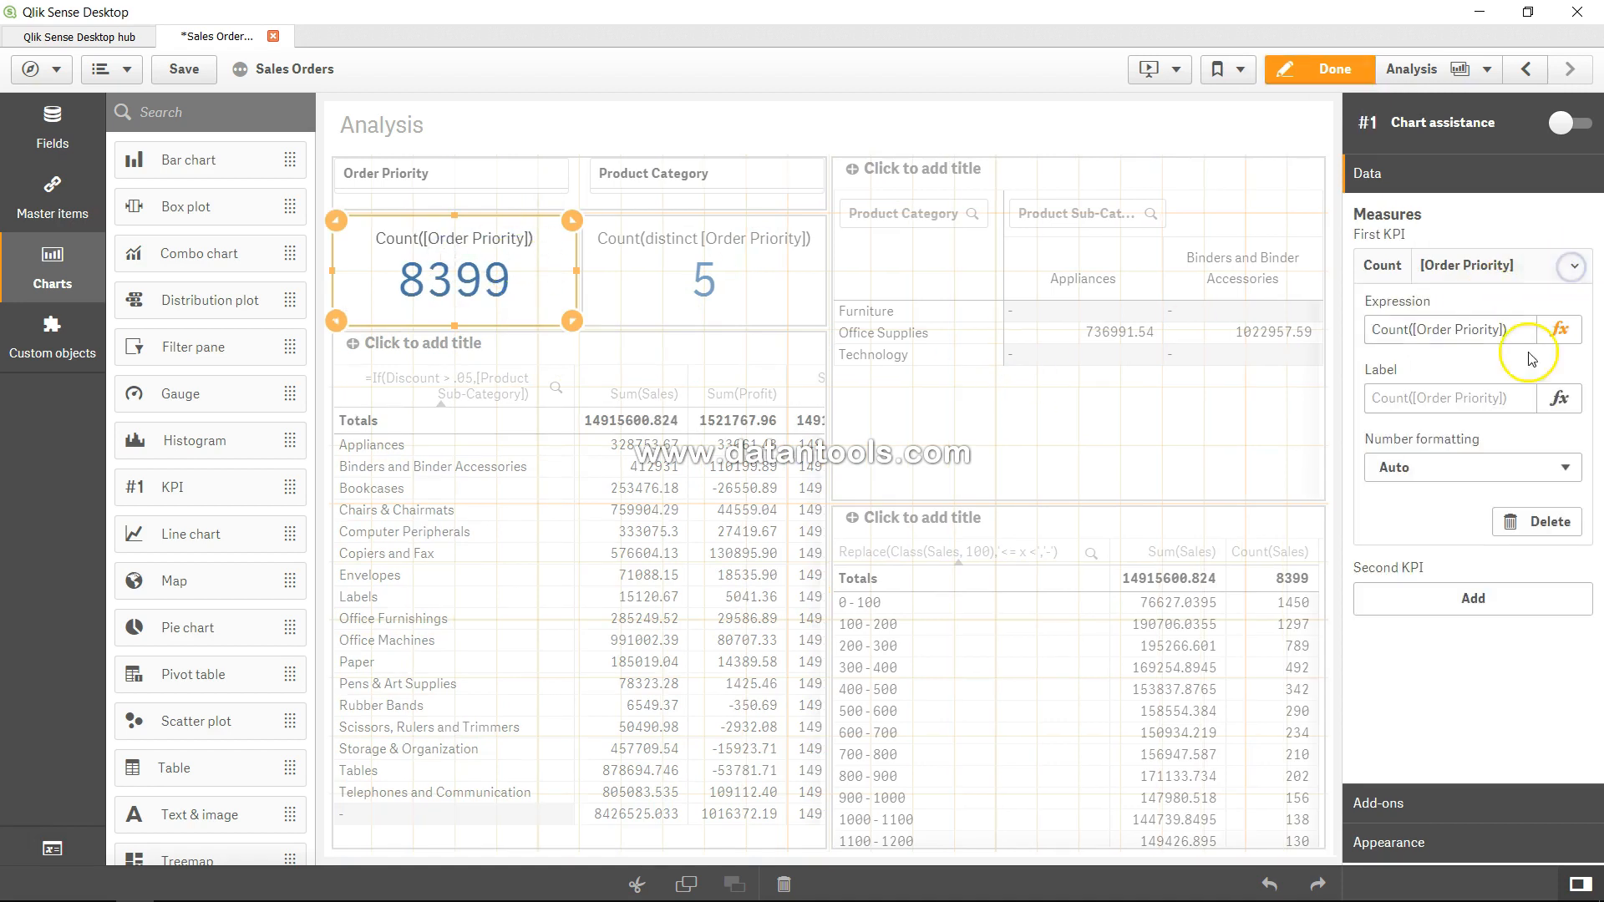
{"action": "left_click", "coordinate": [1566, 333]}
{"action": "key", "text": "ctrl+a"}
{"action": "type", "text": "Max("}
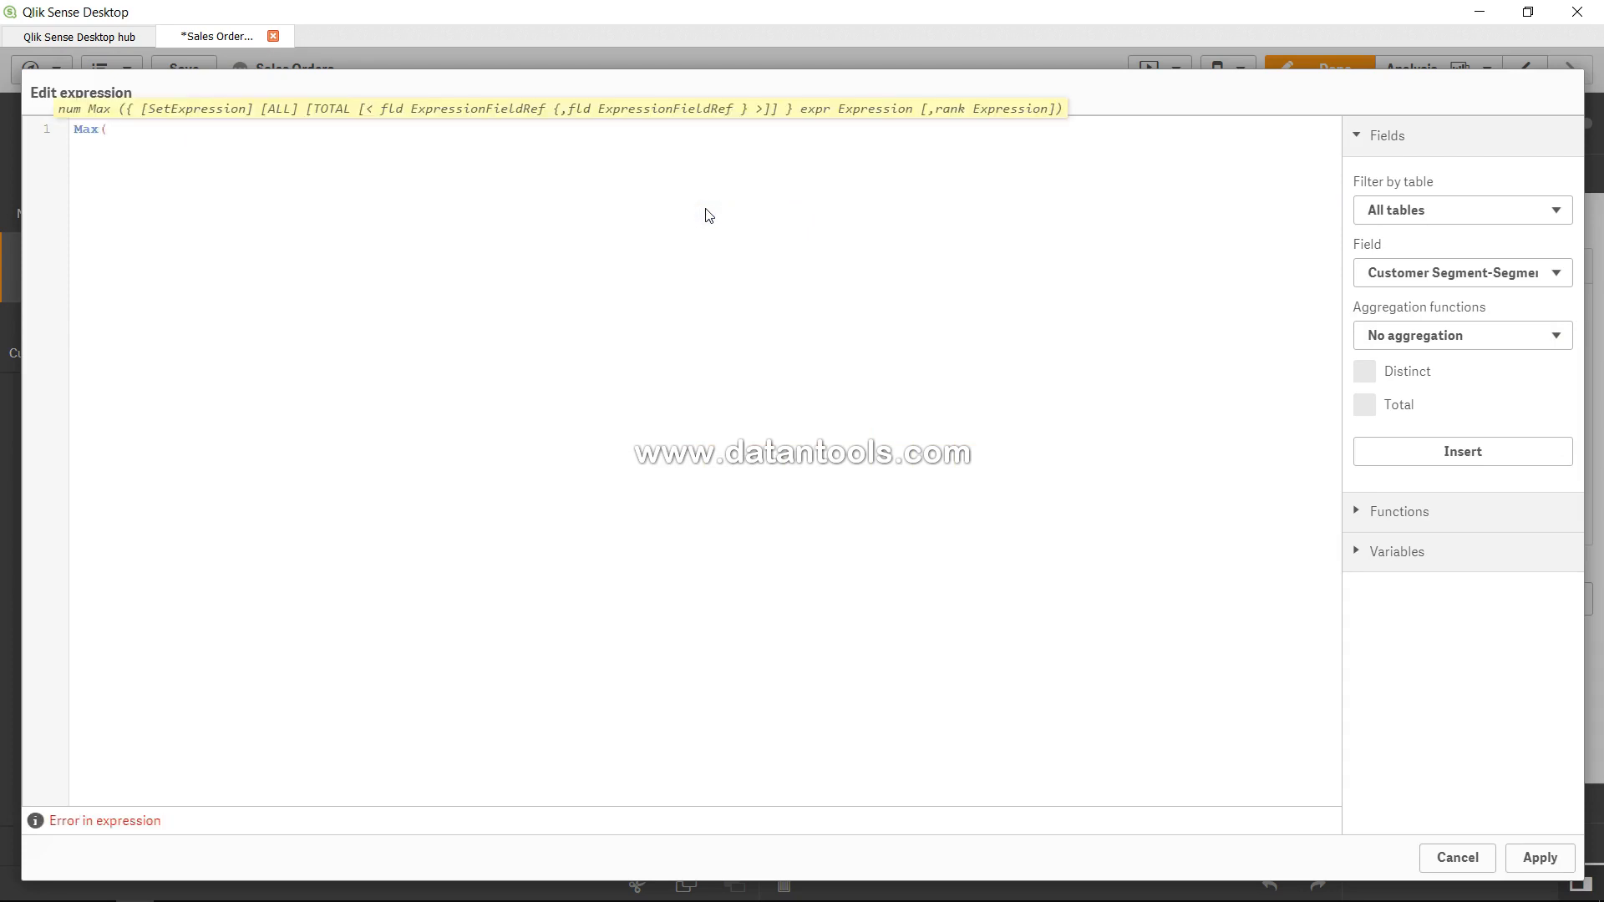
{"action": "type", "text": "S"}
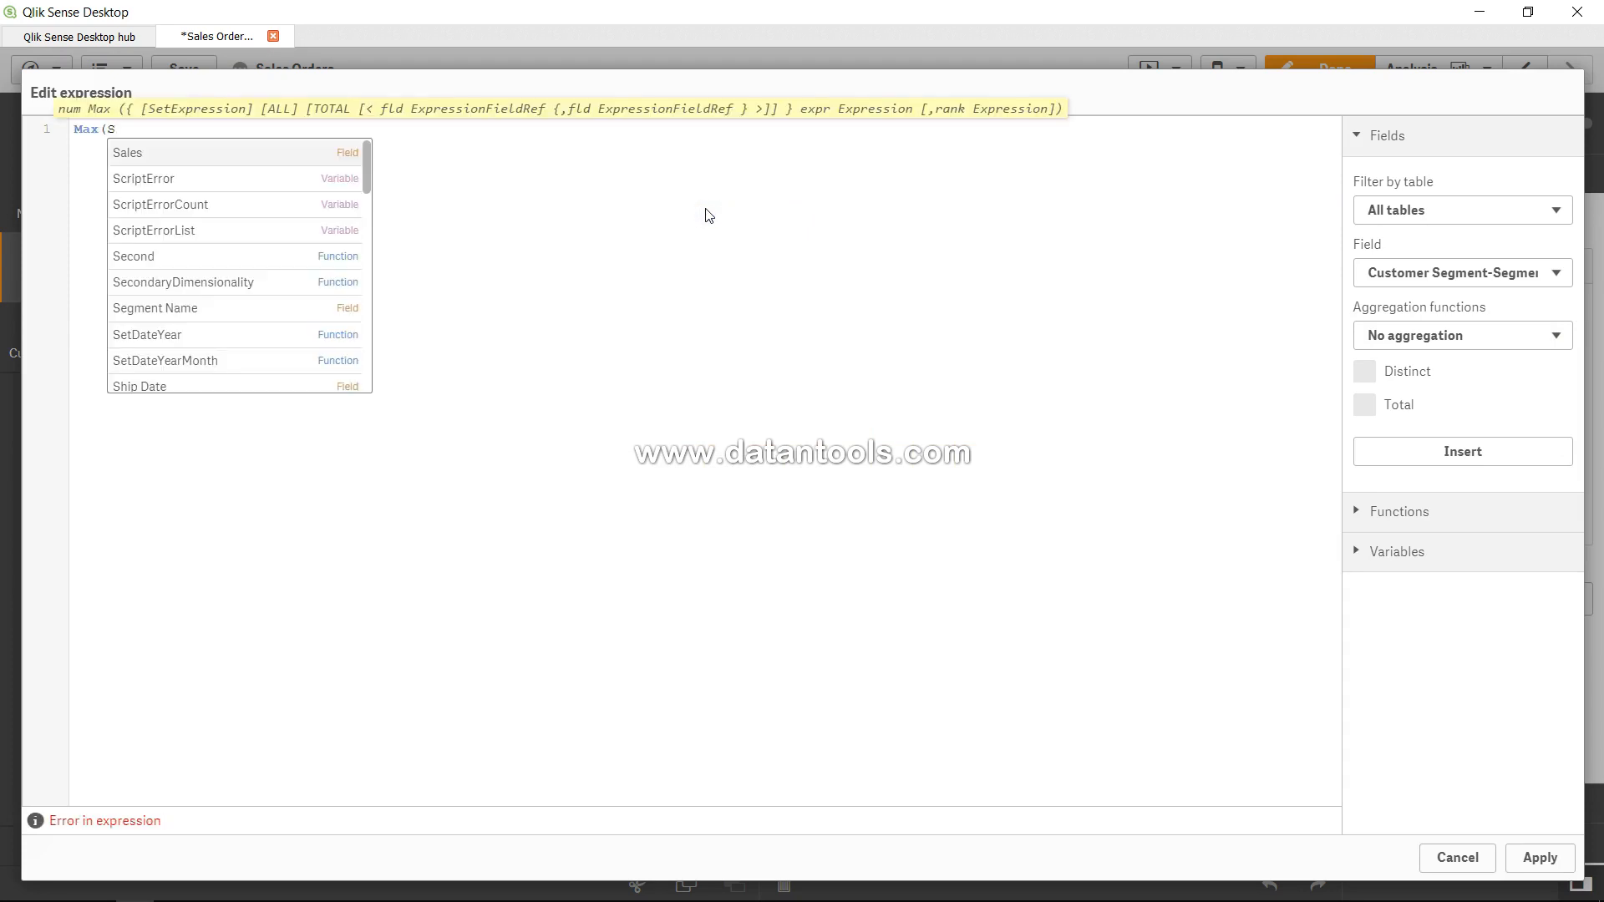
{"action": "type", "text": "ales)"}
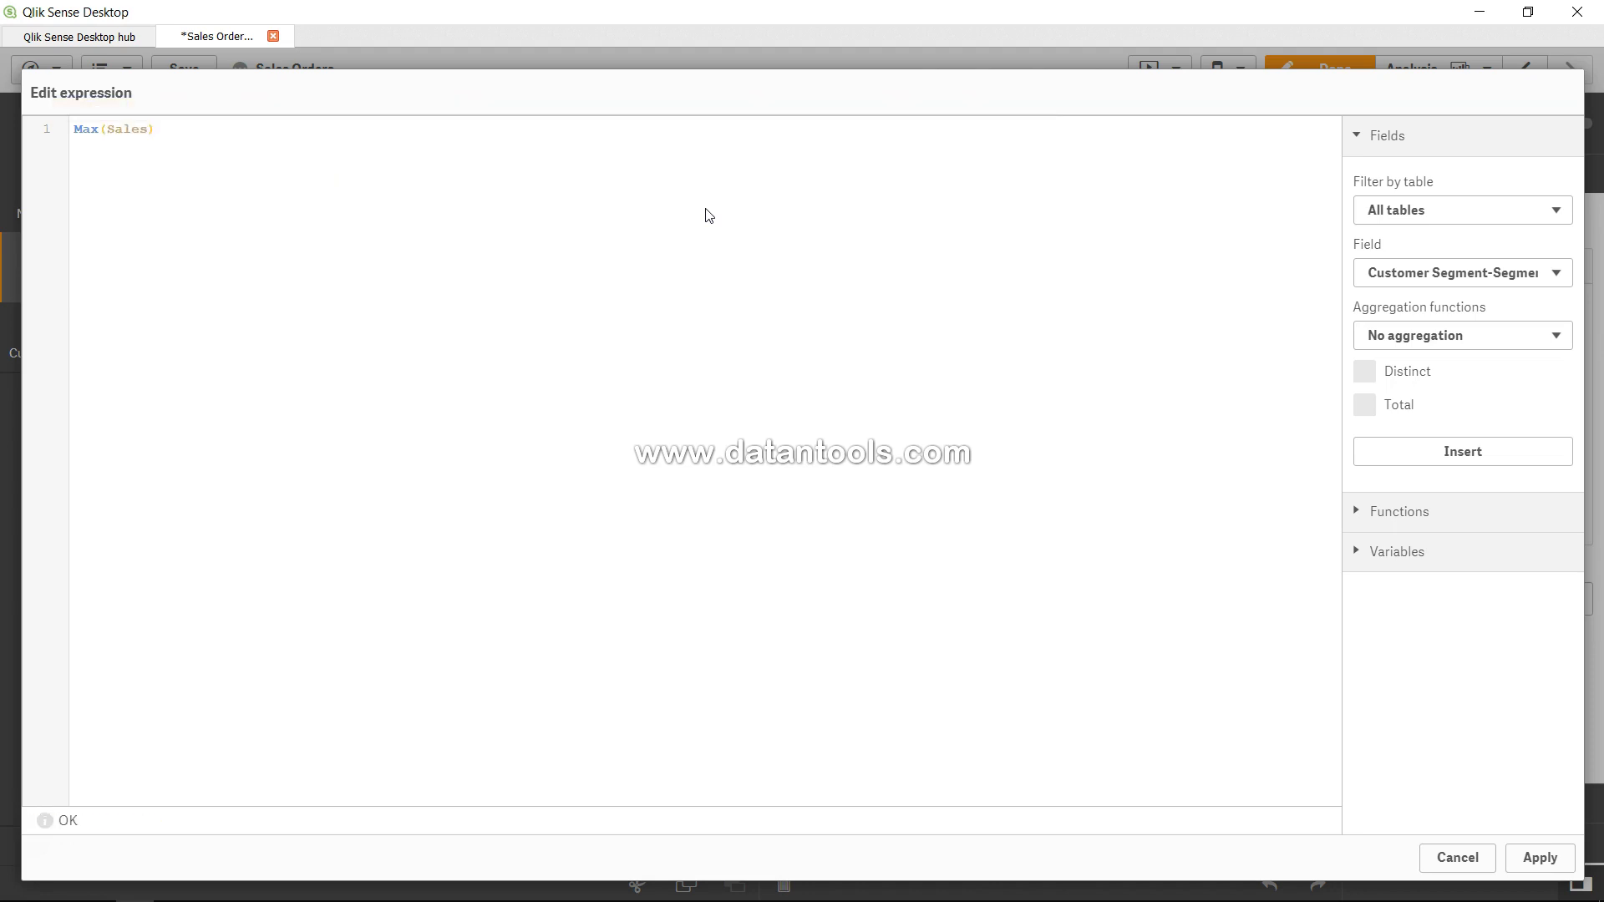
{"action": "left_click", "coordinate": [1540, 857]}
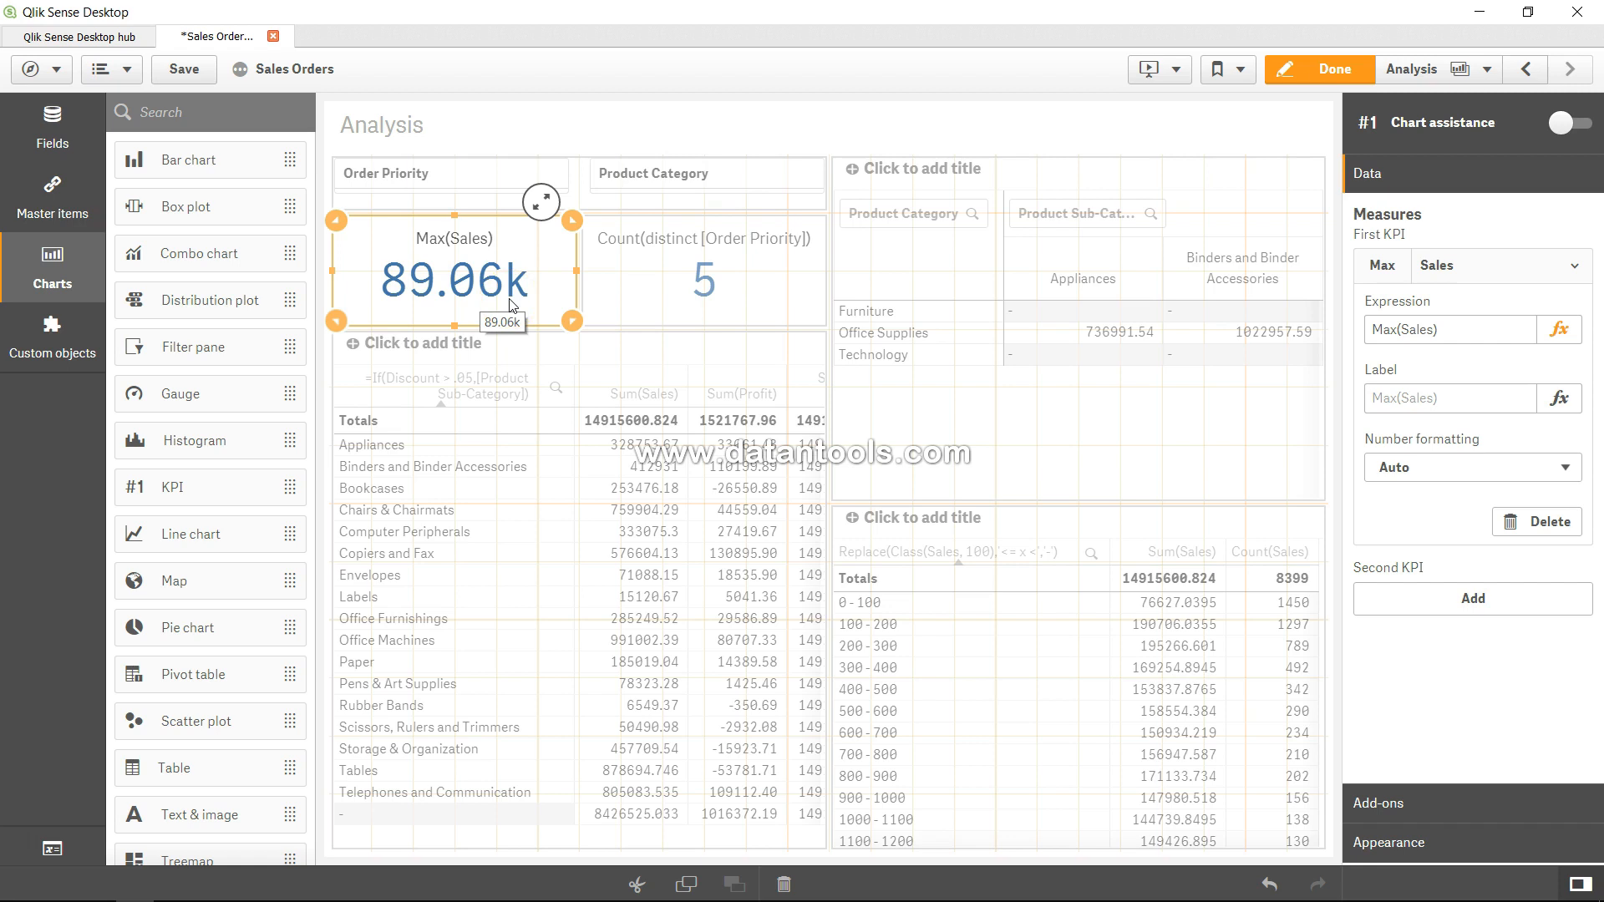
- Replace the Count(distinct [Order Priority]) KPI's measure expression with Min(Sales)
{"action": "left_click", "coordinate": [700, 276]}
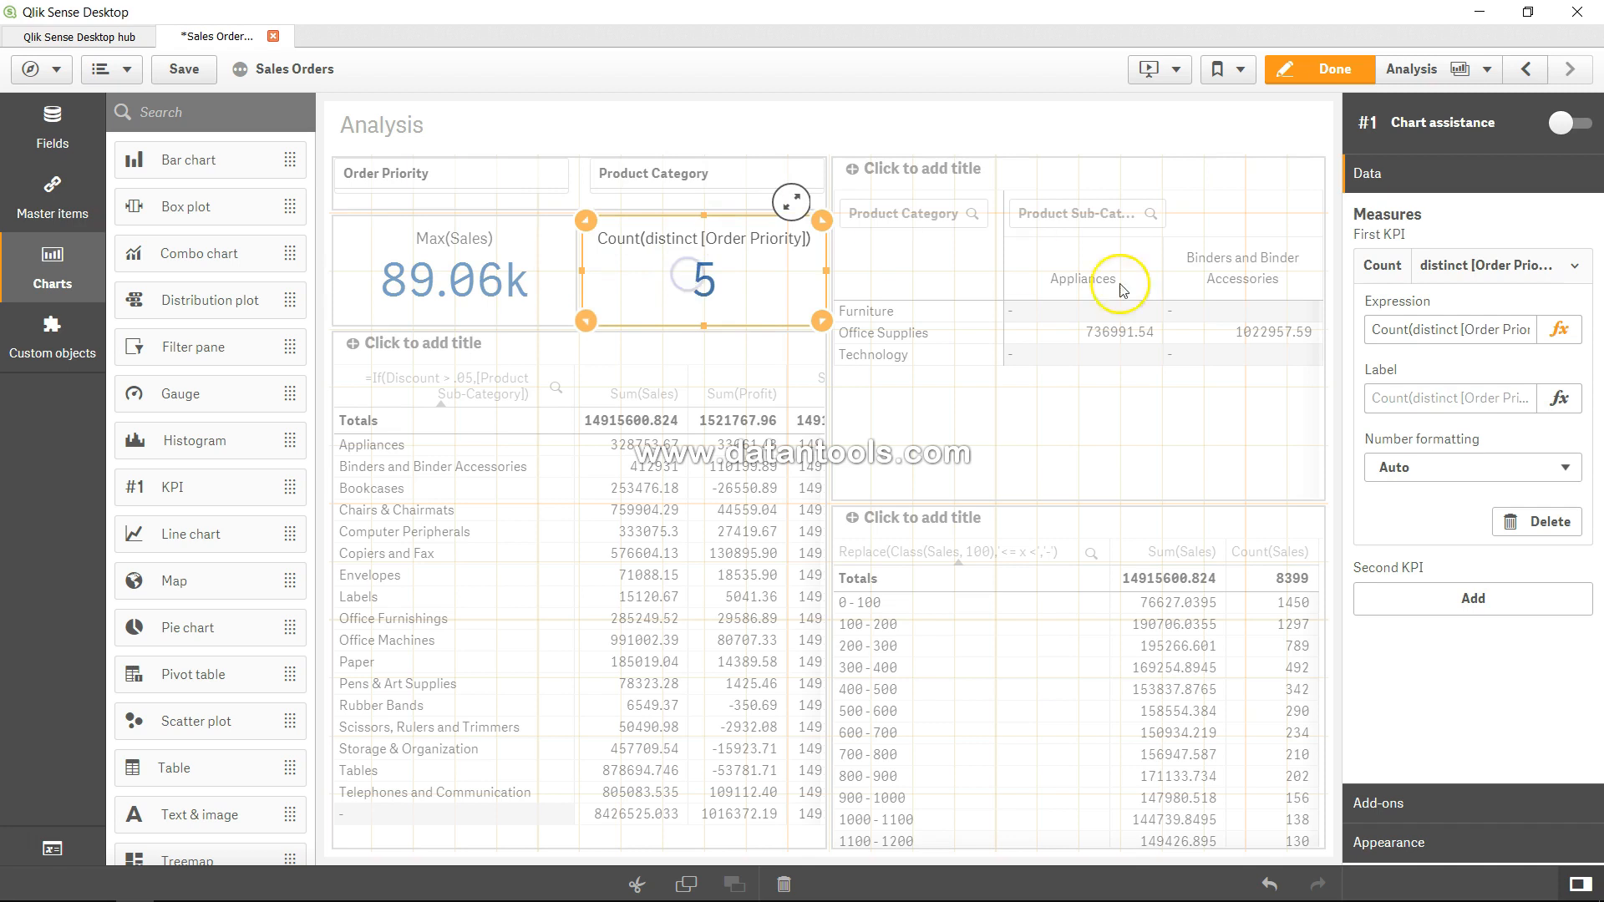
{"action": "left_click", "coordinate": [1559, 328]}
{"action": "key", "text": "ctrl+a"}
{"action": "type", "text": "Mi"}
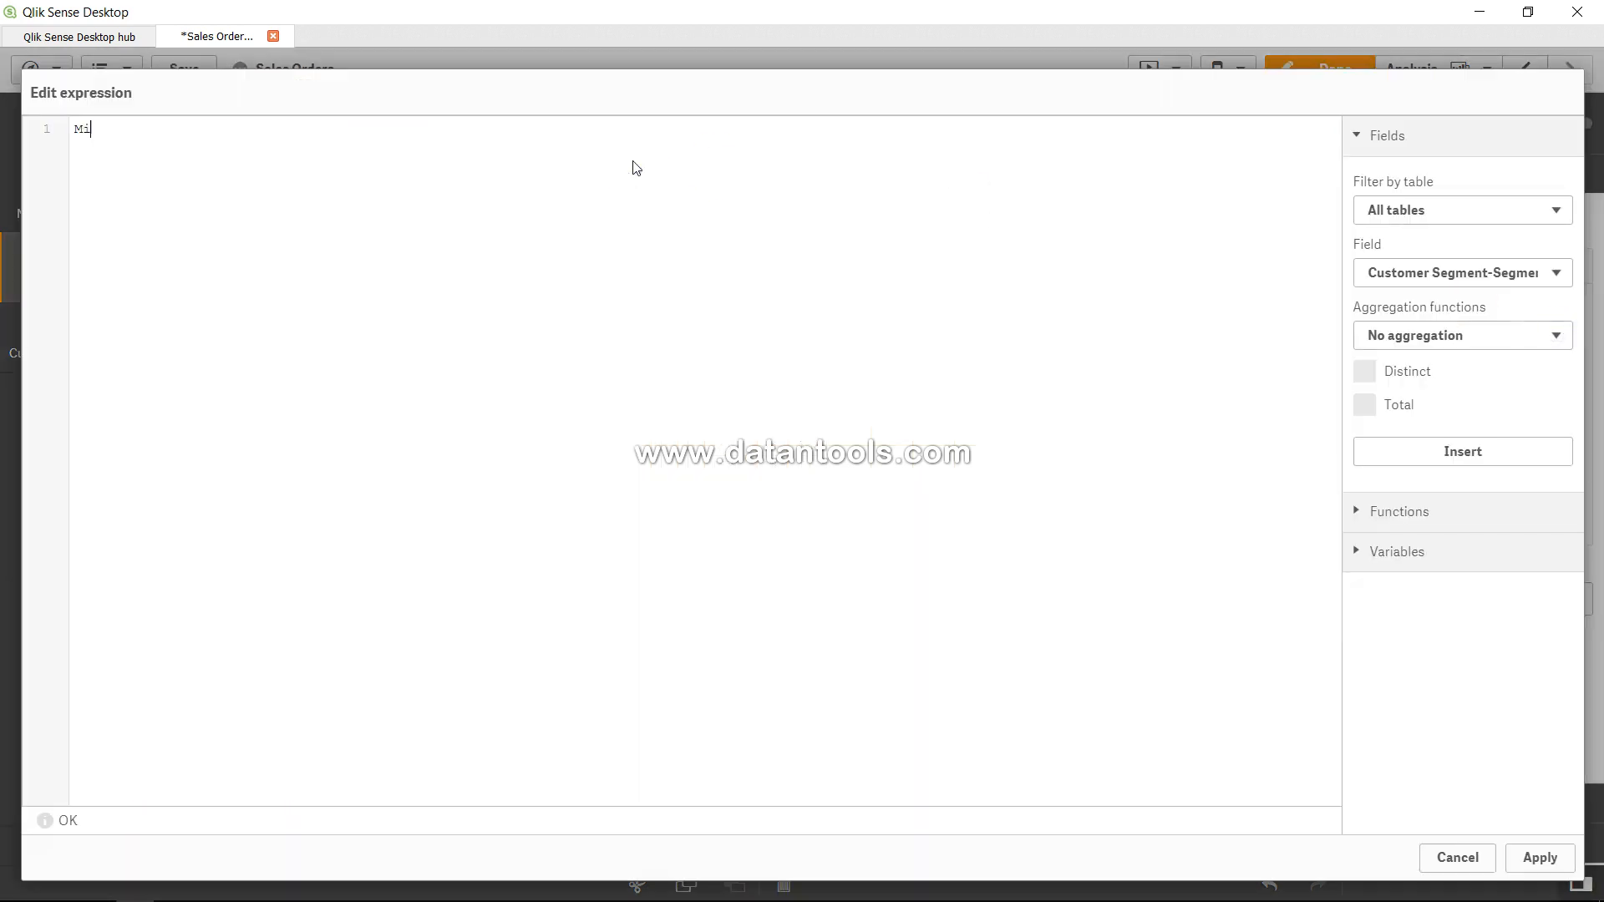
{"action": "type", "text": "n(Sale"}
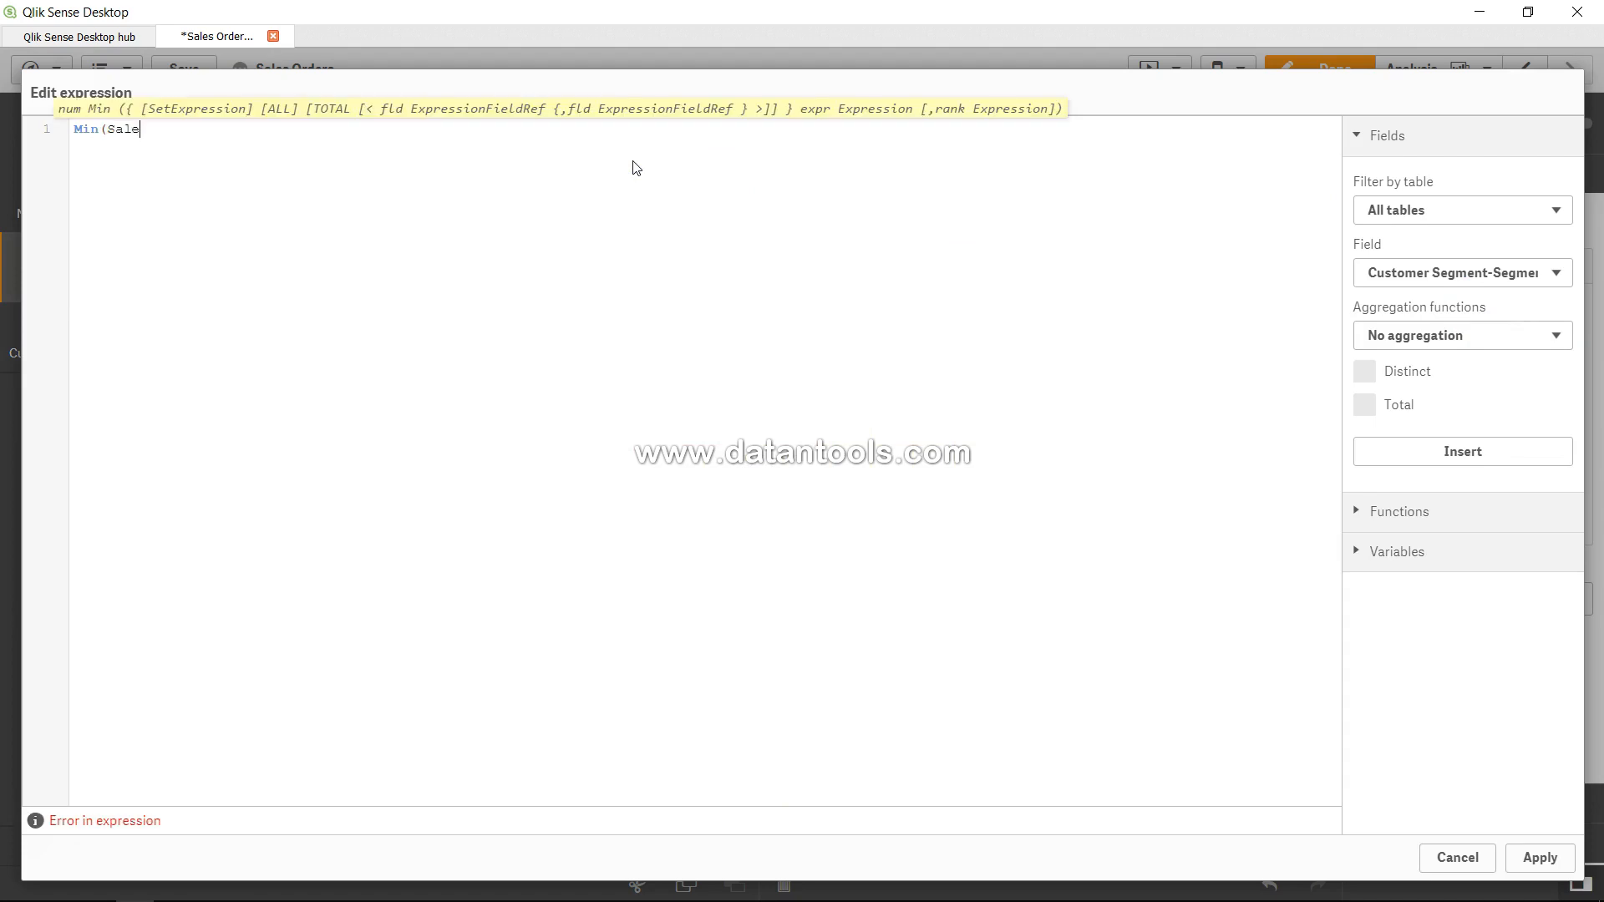
{"action": "type", "text": "s)"}
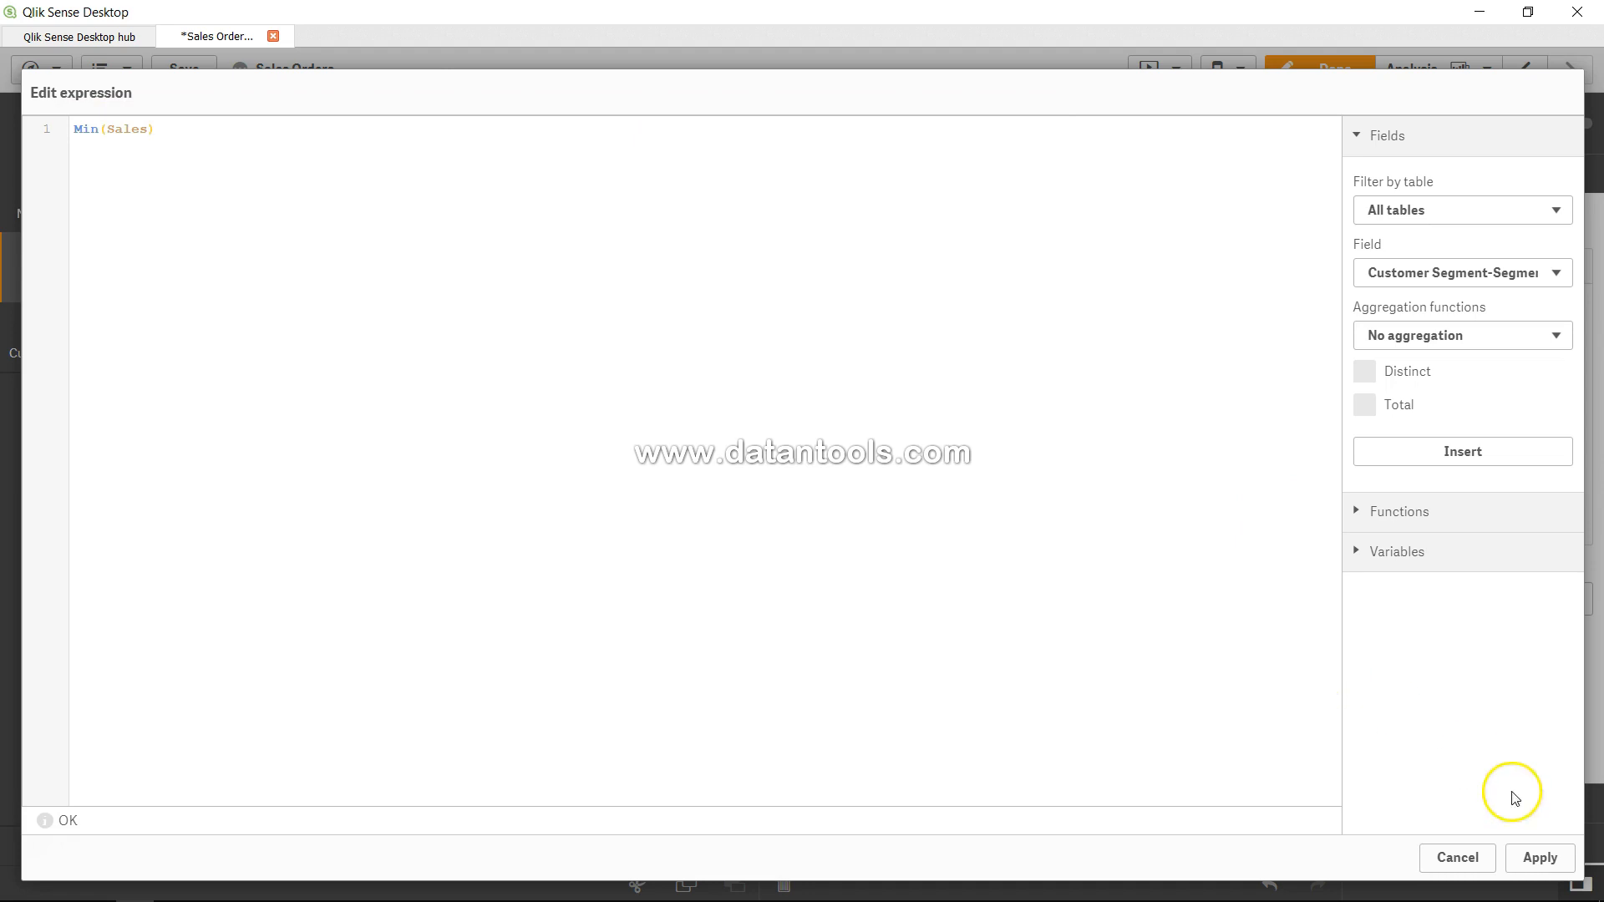
{"action": "left_click", "coordinate": [1540, 858]}
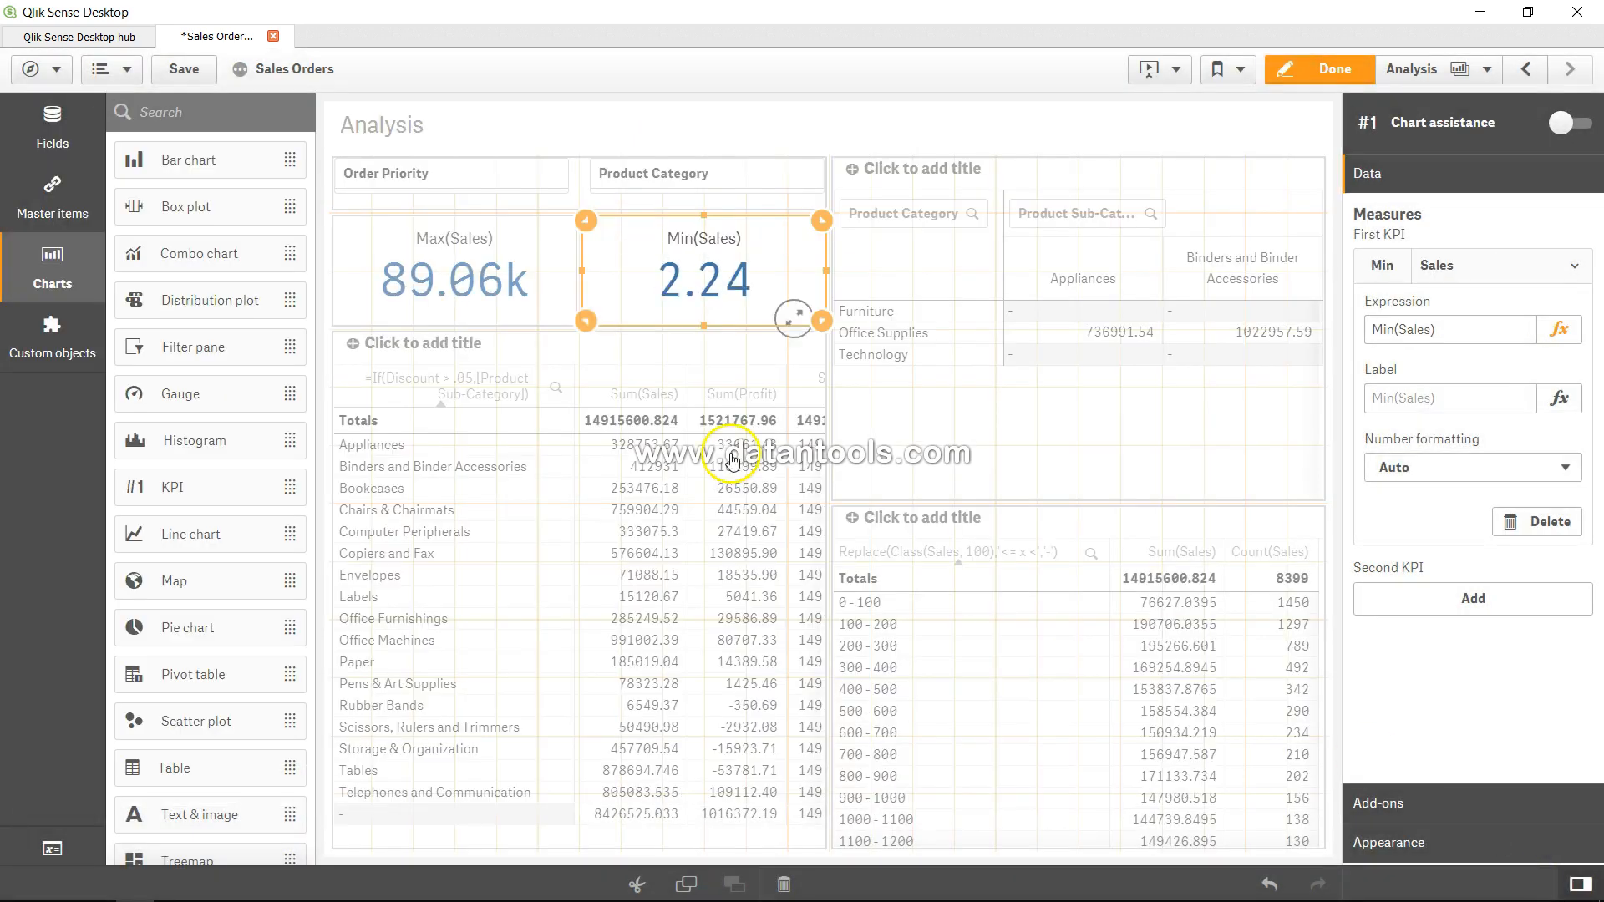
{"action": "left_click", "coordinate": [720, 313]}
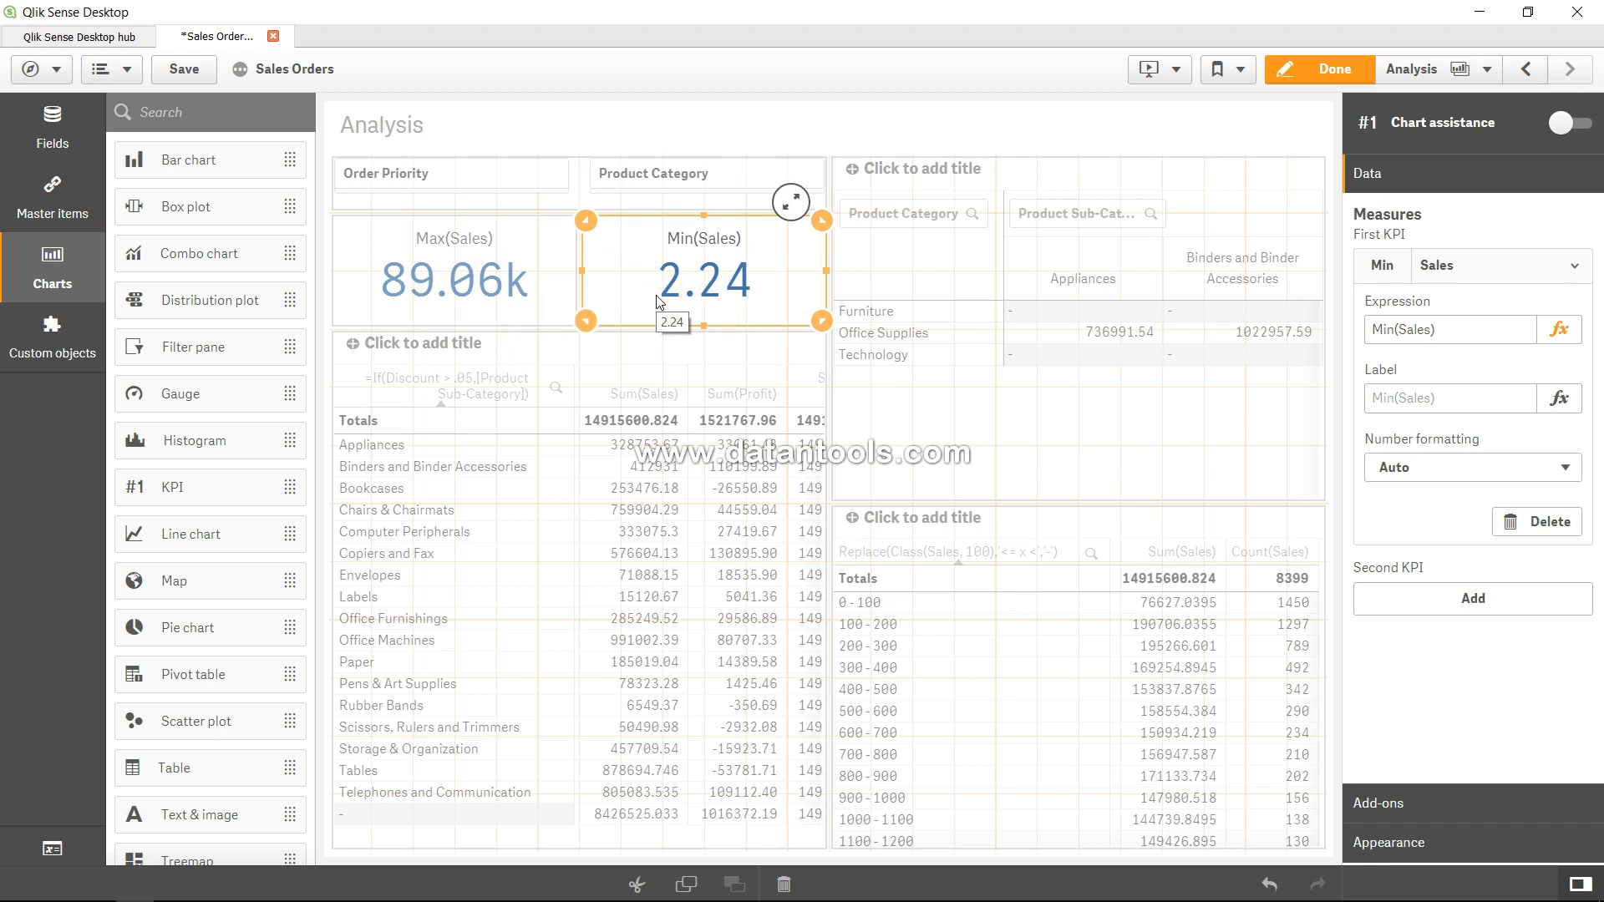
{"action": "left_click", "coordinate": [941, 297]}
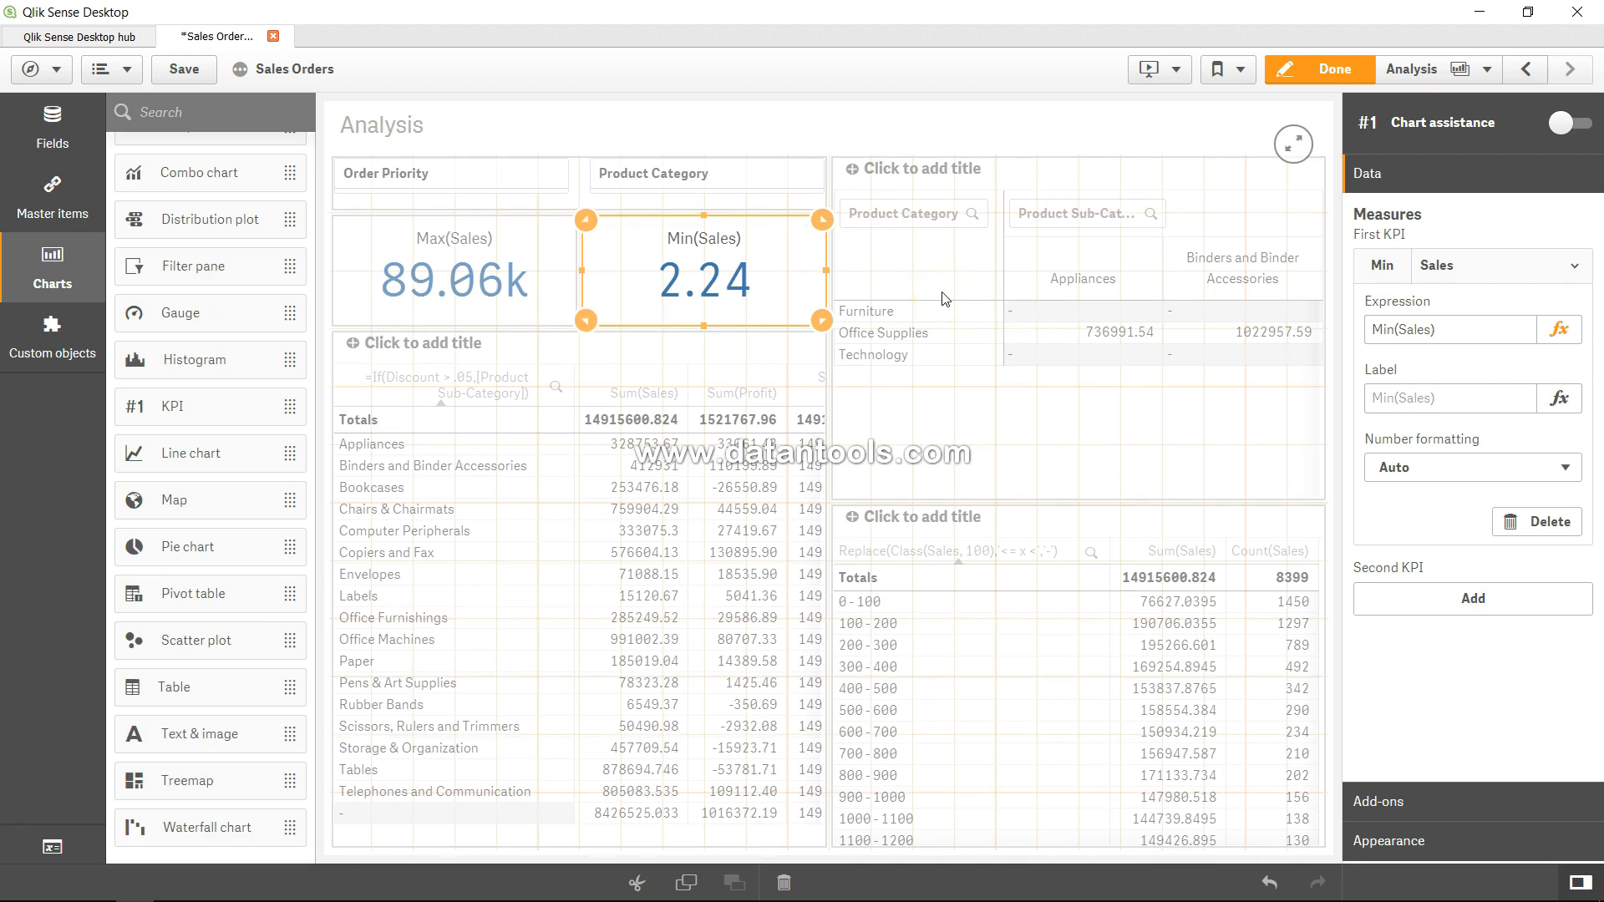
{"action": "left_click_drag", "start_coordinate": [1002, 301], "coordinate": [1000, 300]}
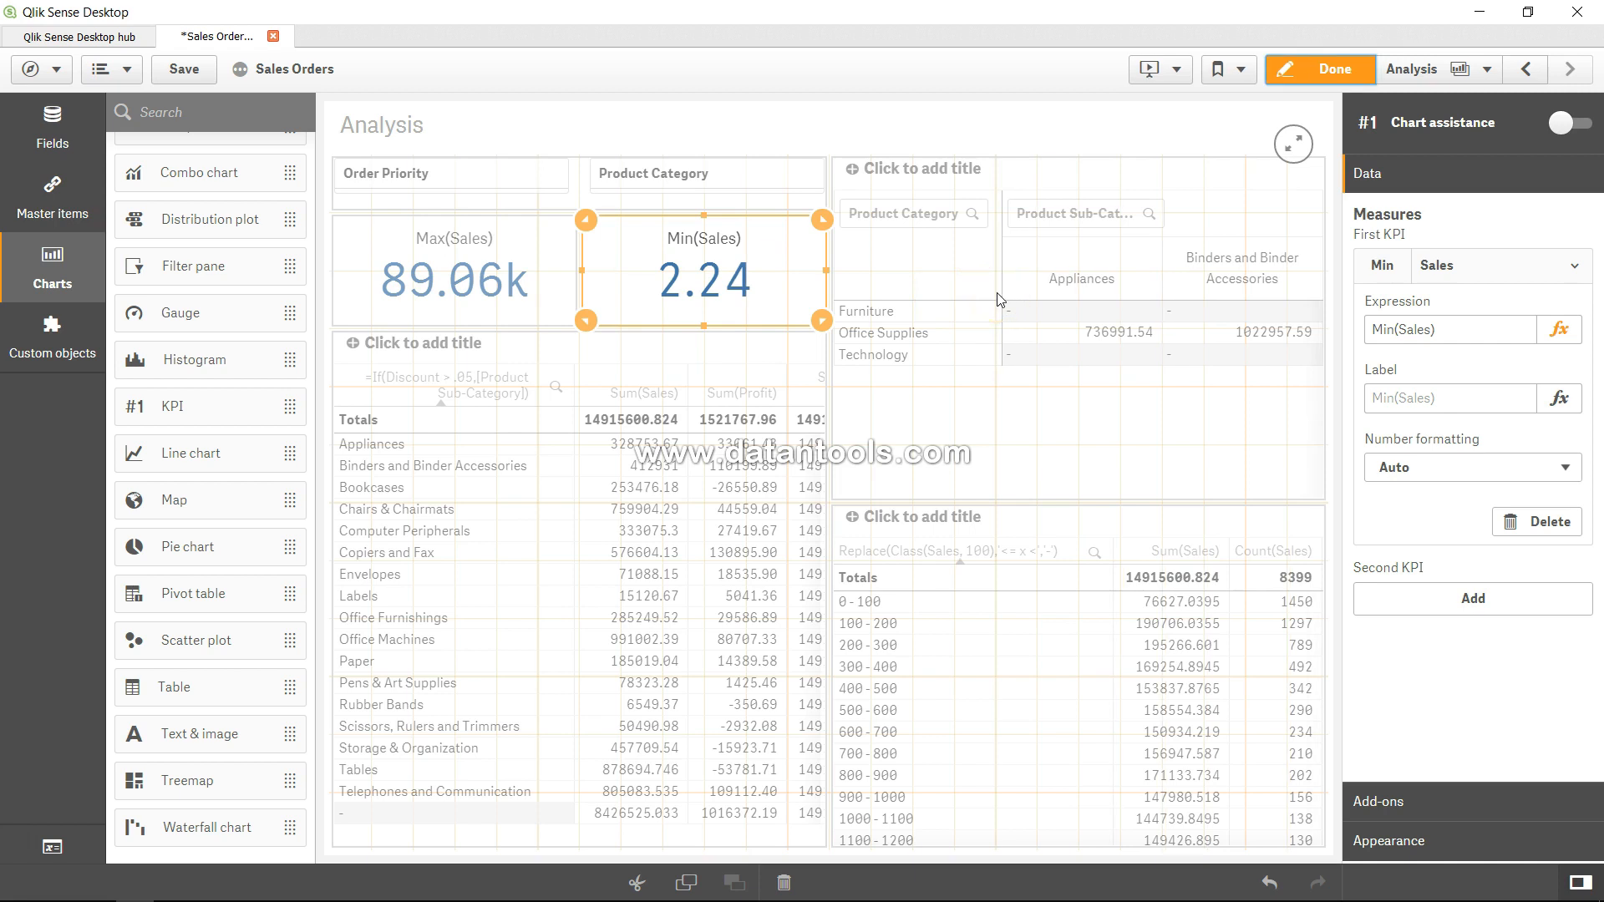
- Add a measure column Mode([Order Priority]) to the table with the conditional discount dimension
{"action": "left_click", "coordinate": [495, 427]}
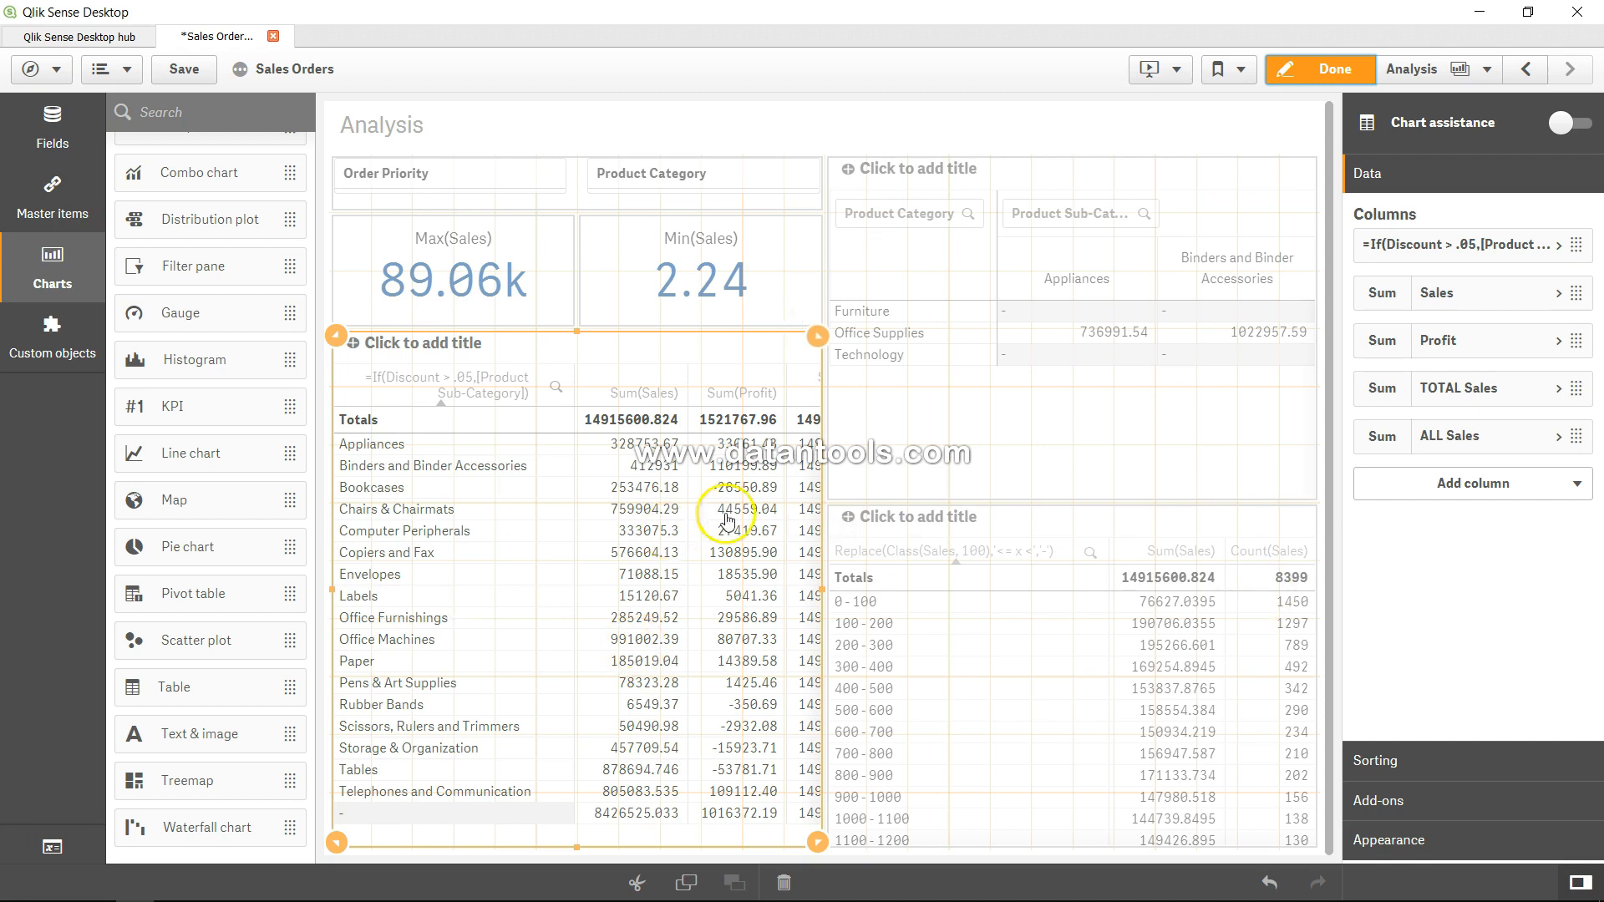
{"action": "left_click", "coordinate": [1545, 490]}
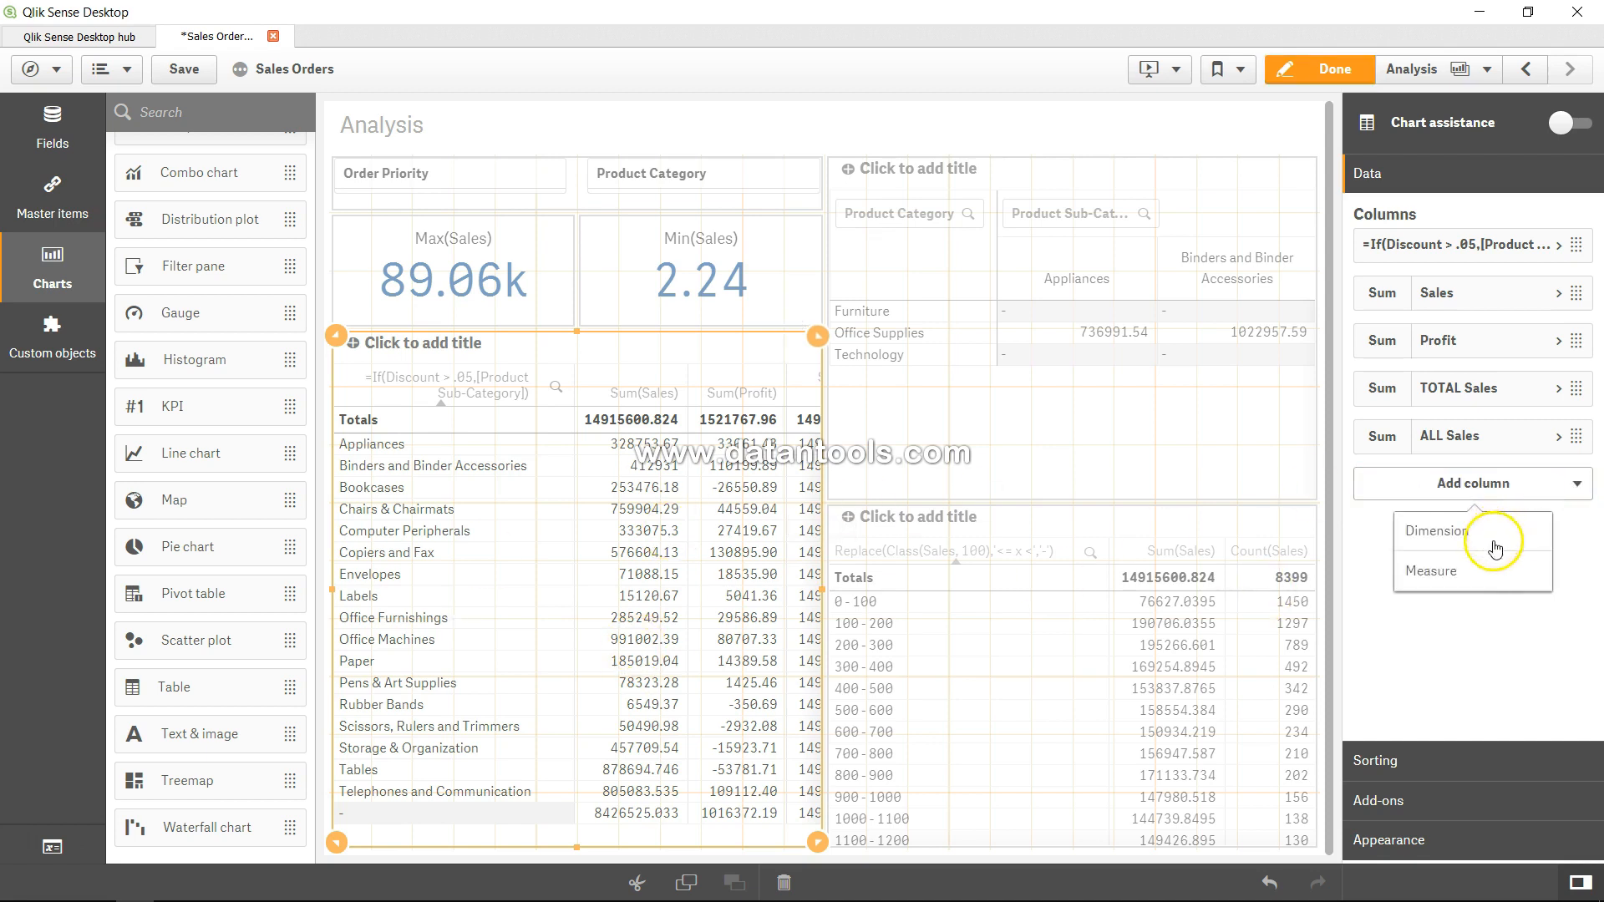
{"action": "left_click", "coordinate": [1487, 570]}
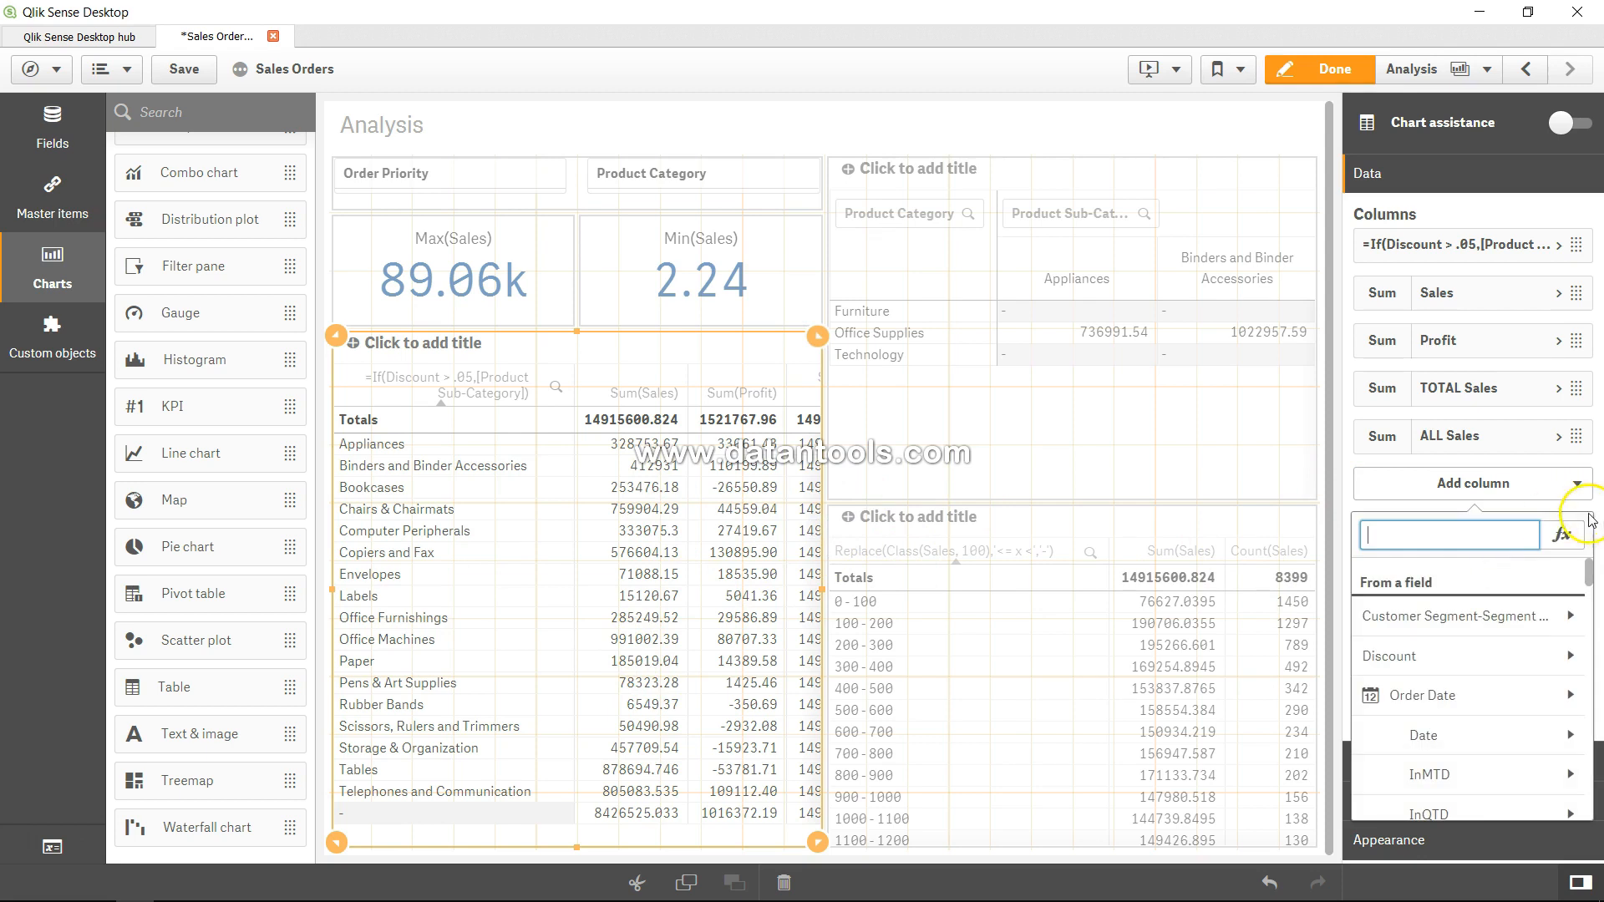
{"action": "left_click", "coordinate": [1561, 535]}
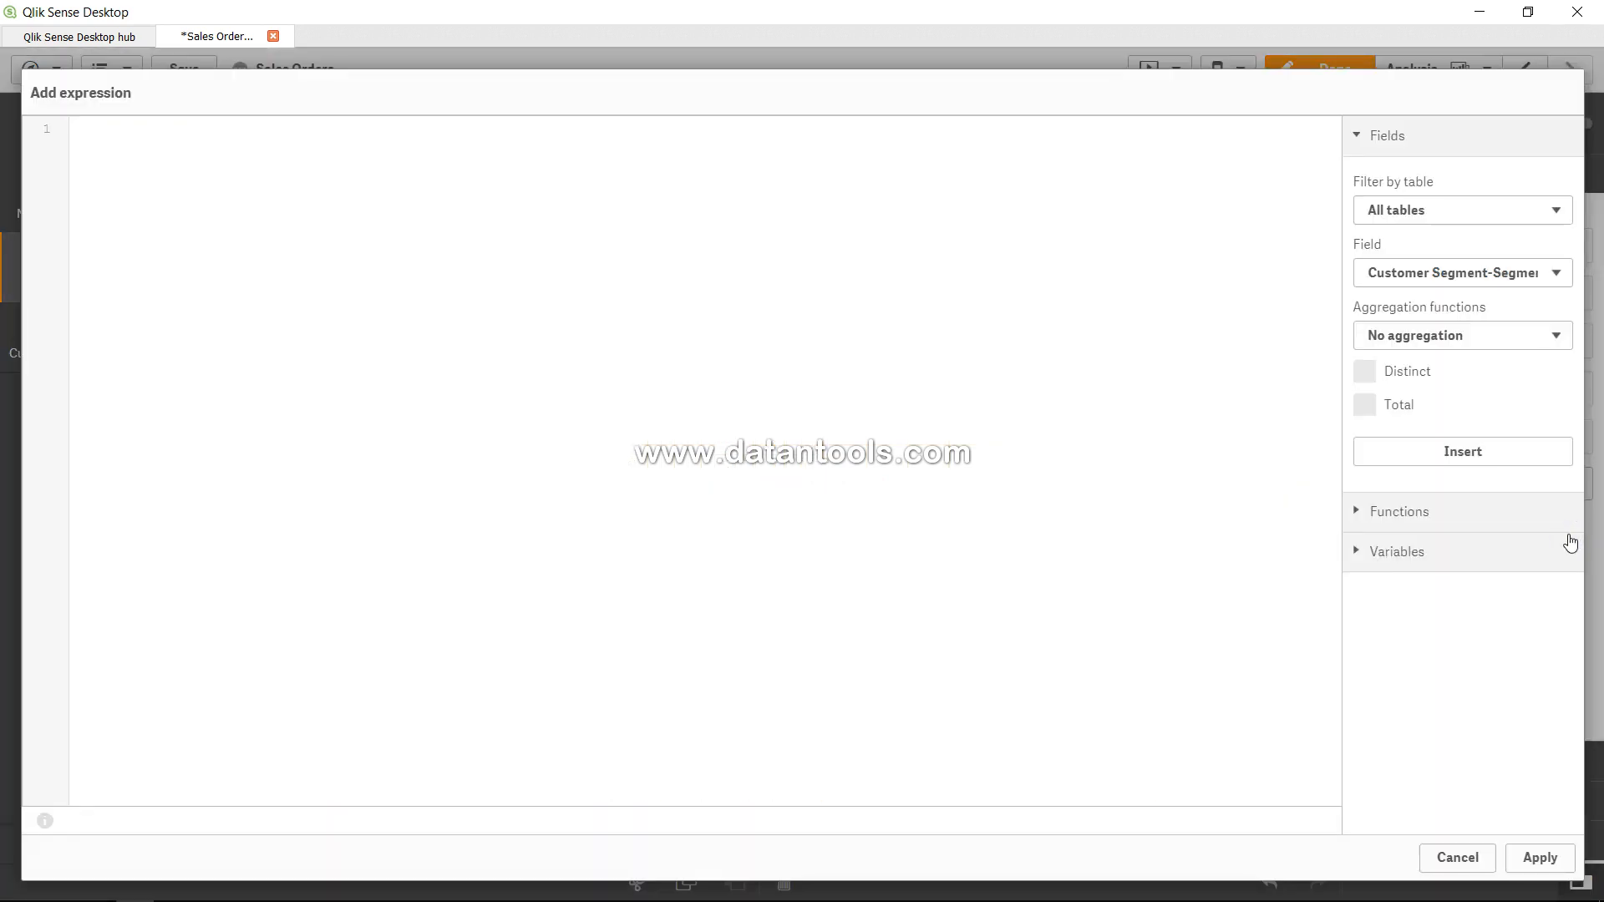
{"action": "type", "text": "Mode"}
{"action": "type", "text": "Order"}
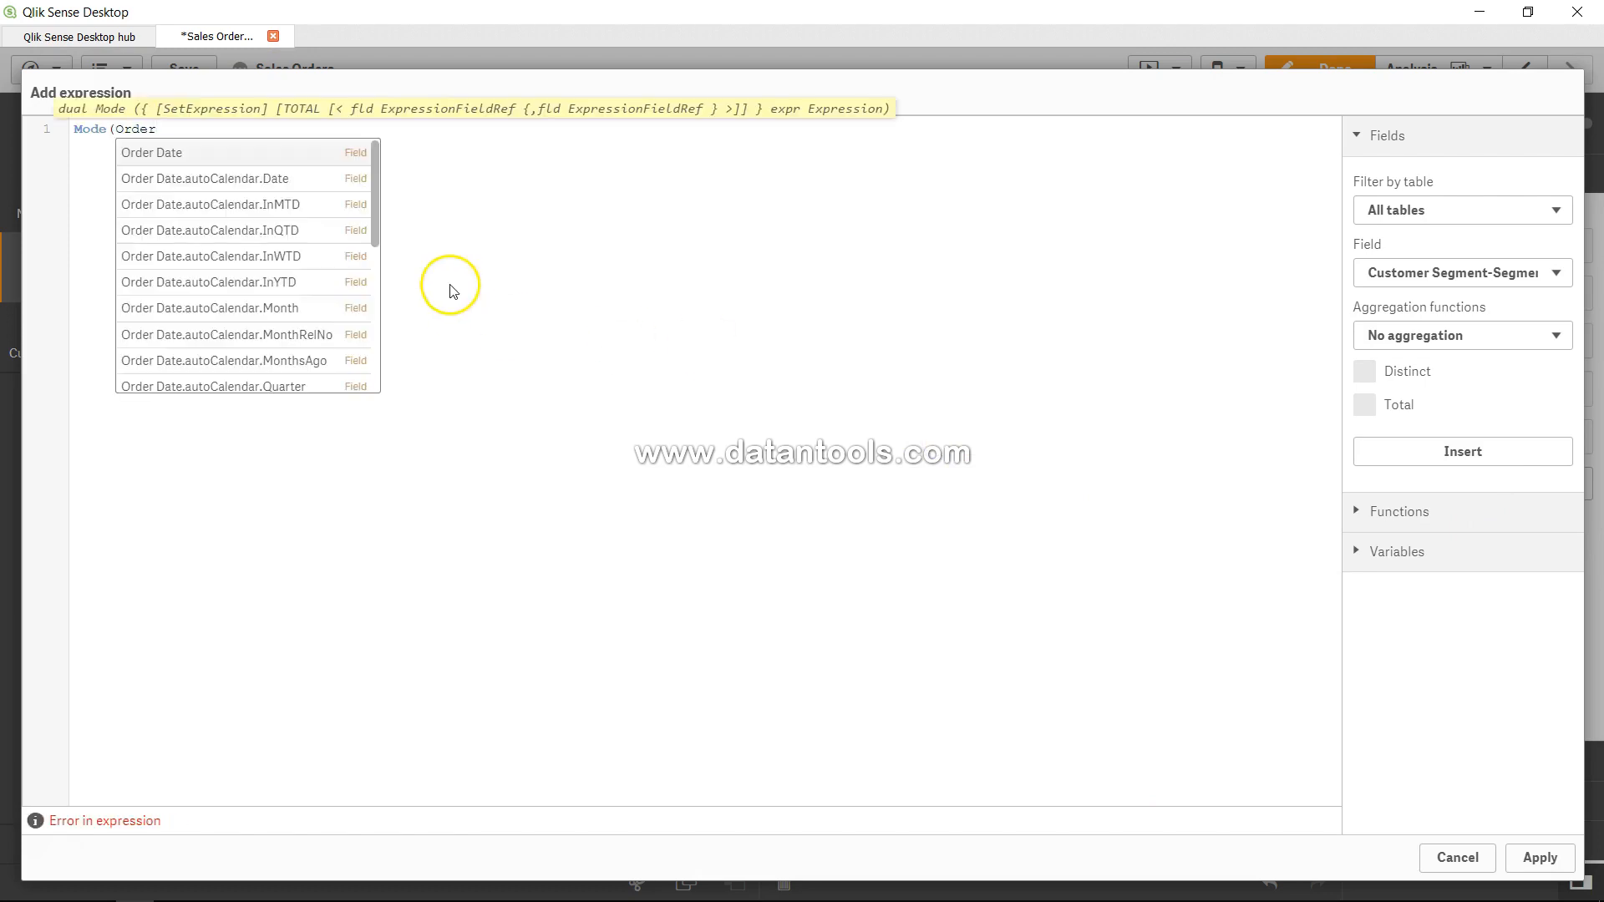
{"action": "scroll", "coordinate": [252, 307], "scroll_direction": "down", "scroll_amount": 4}
{"action": "left_click", "coordinate": [250, 328]}
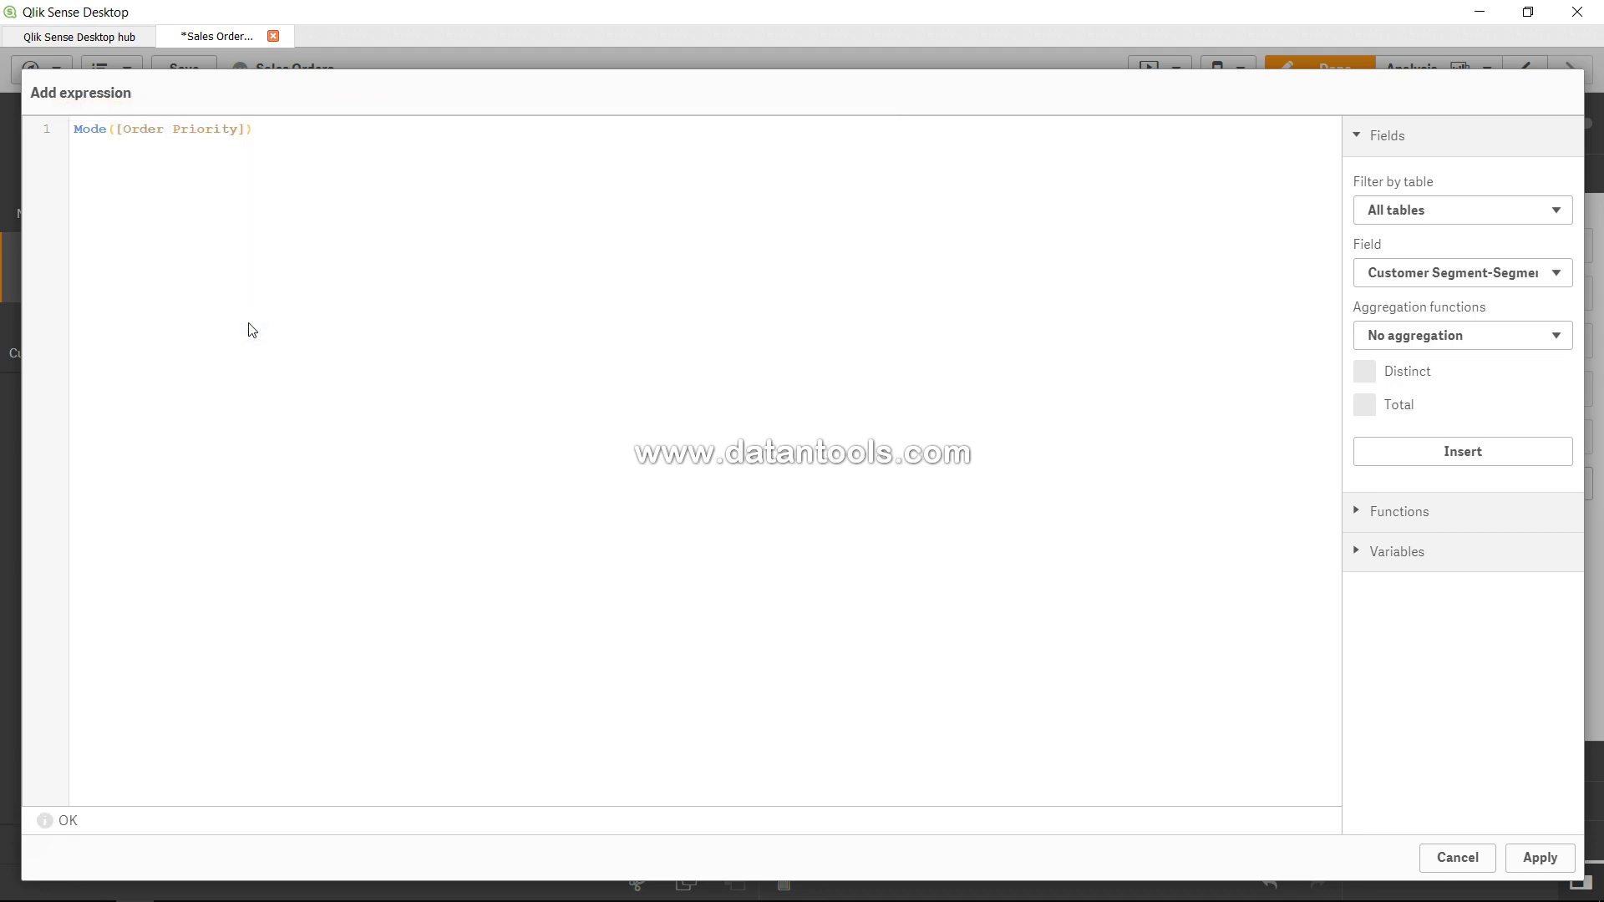
{"action": "left_click", "coordinate": [1539, 858]}
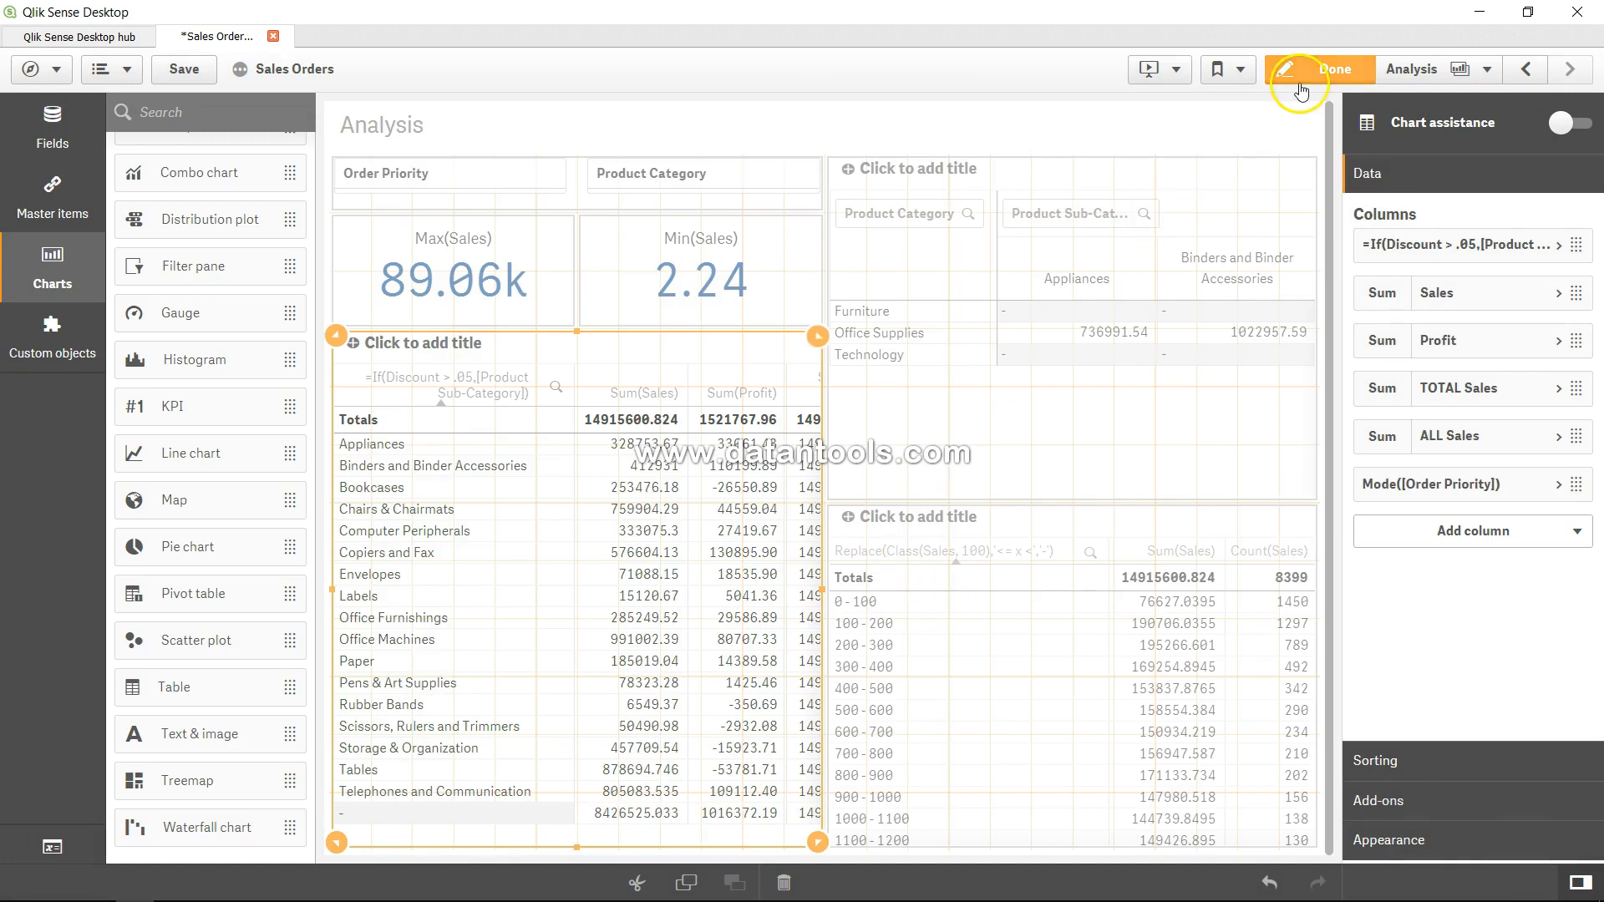
- Stop editing the sheet, dismiss the mail notification and examine the Mode([Order Priority]) column and the Max(Sales) KPI
{"action": "left_click", "coordinate": [1328, 70]}
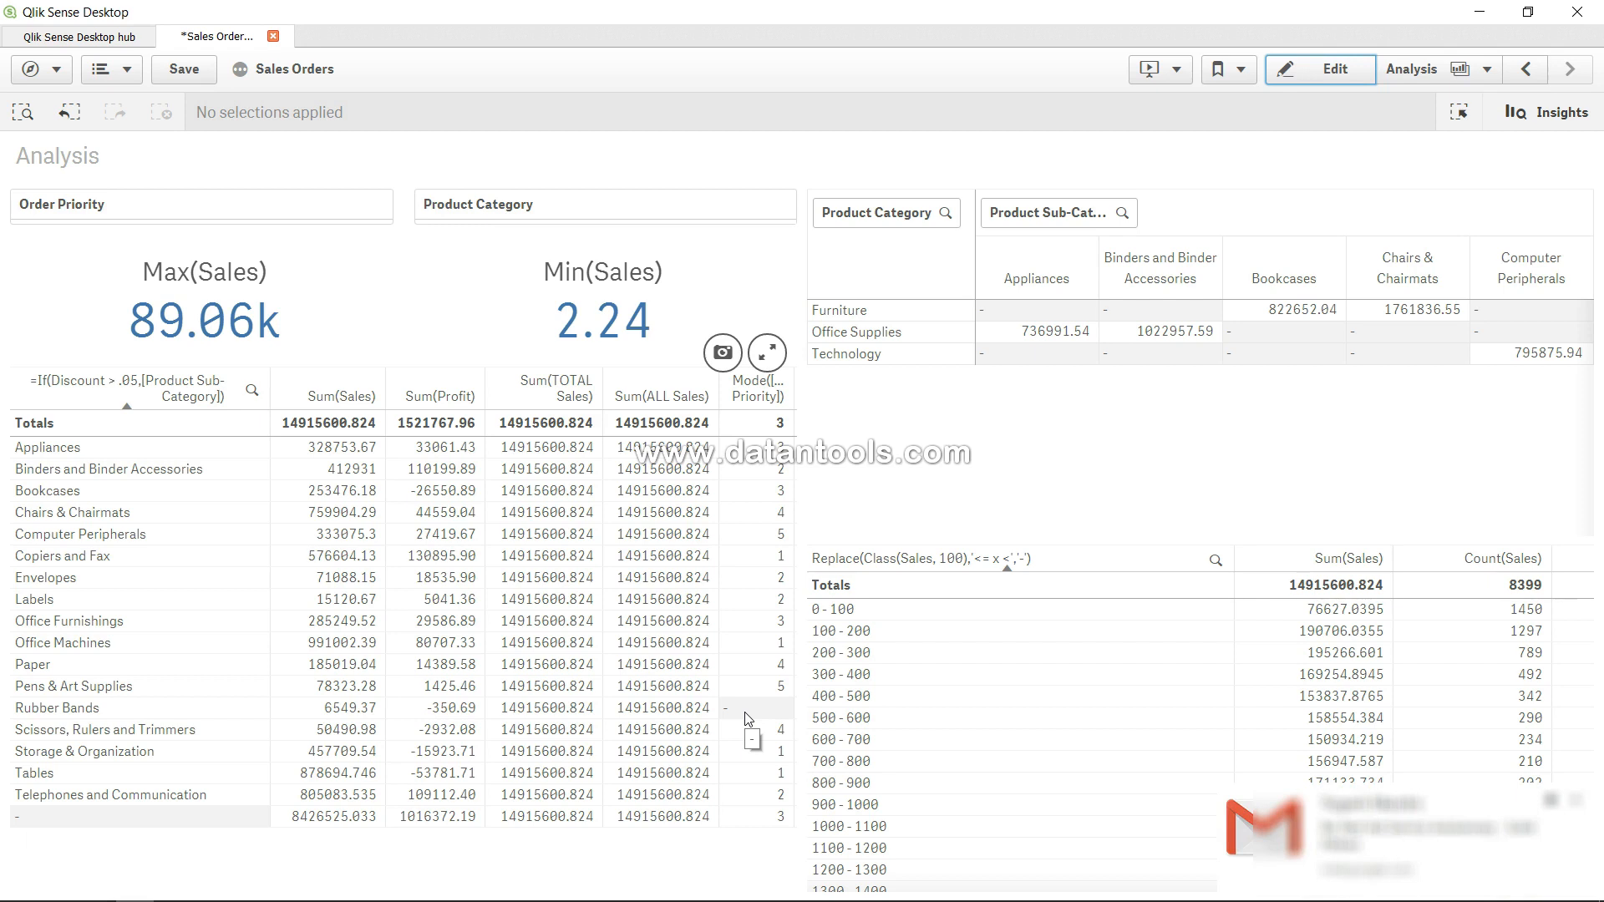
{"action": "left_click", "coordinate": [1574, 799]}
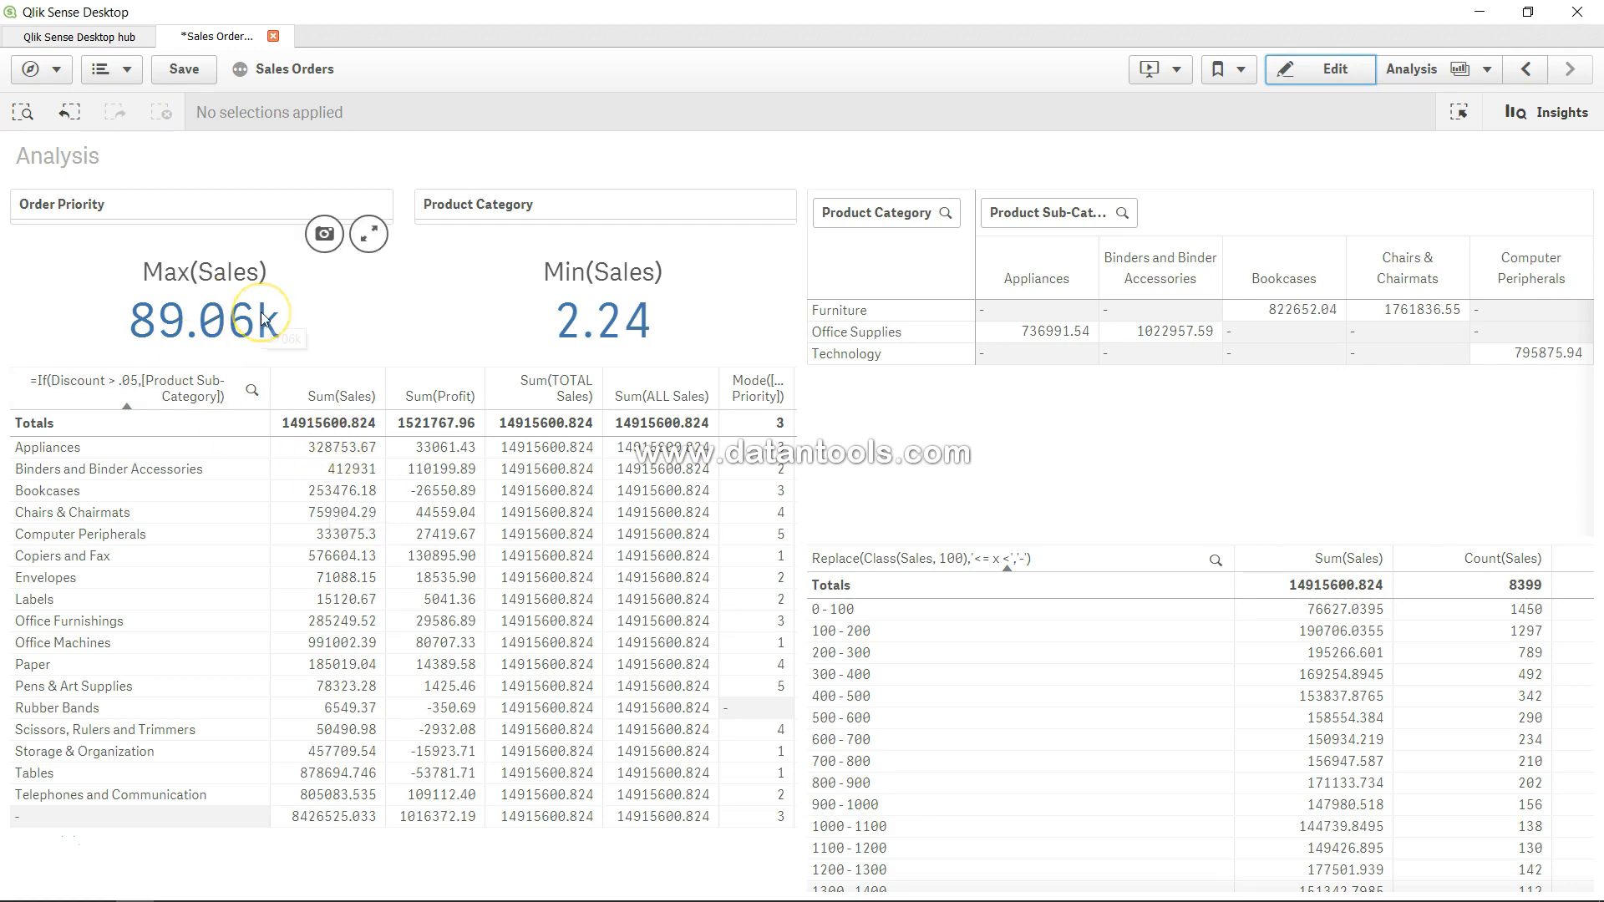
{"action": "left_click", "coordinate": [236, 324]}
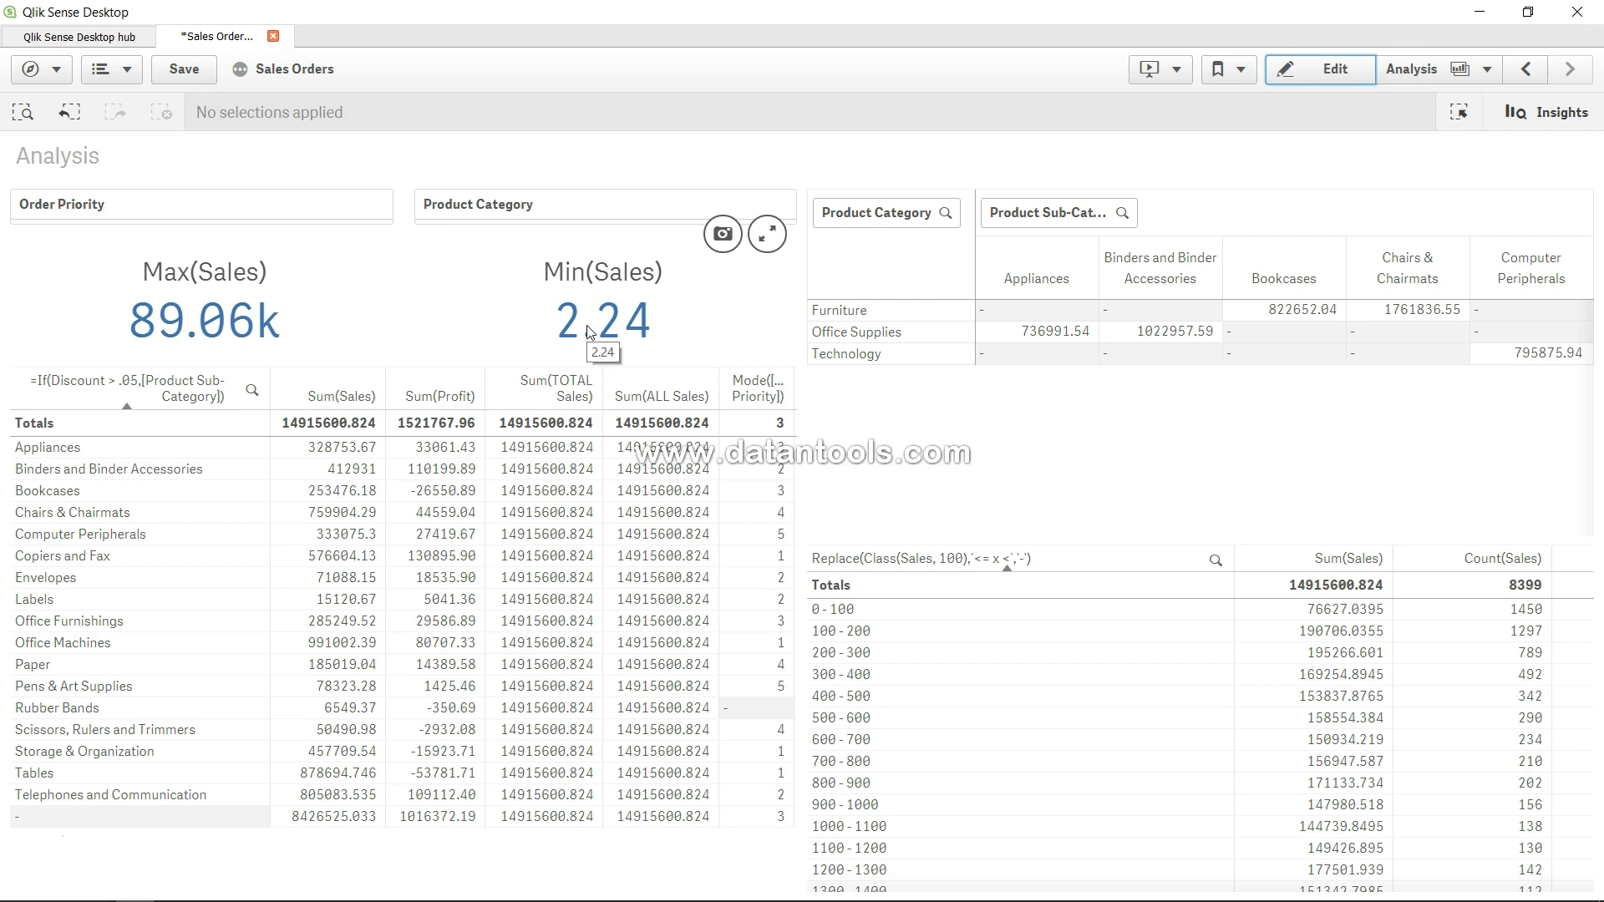
- Edit the sheet again and change the Max(Sales) KPI's measure expression to Max(Sales,2)
{"action": "left_click", "coordinate": [1334, 73]}
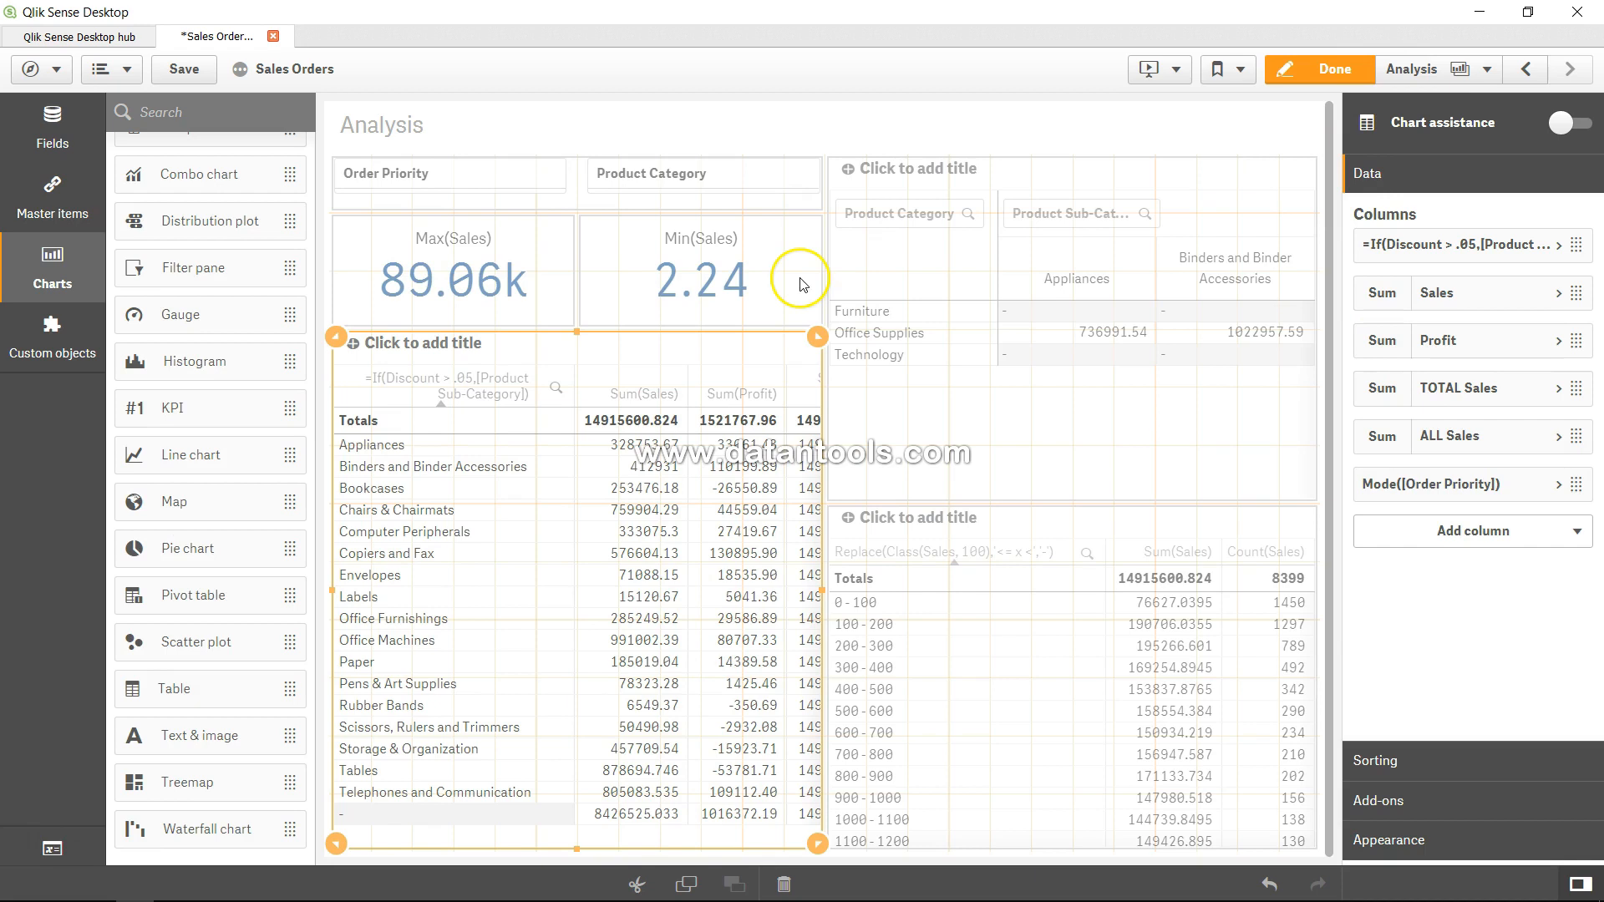
{"action": "left_click", "coordinate": [482, 281]}
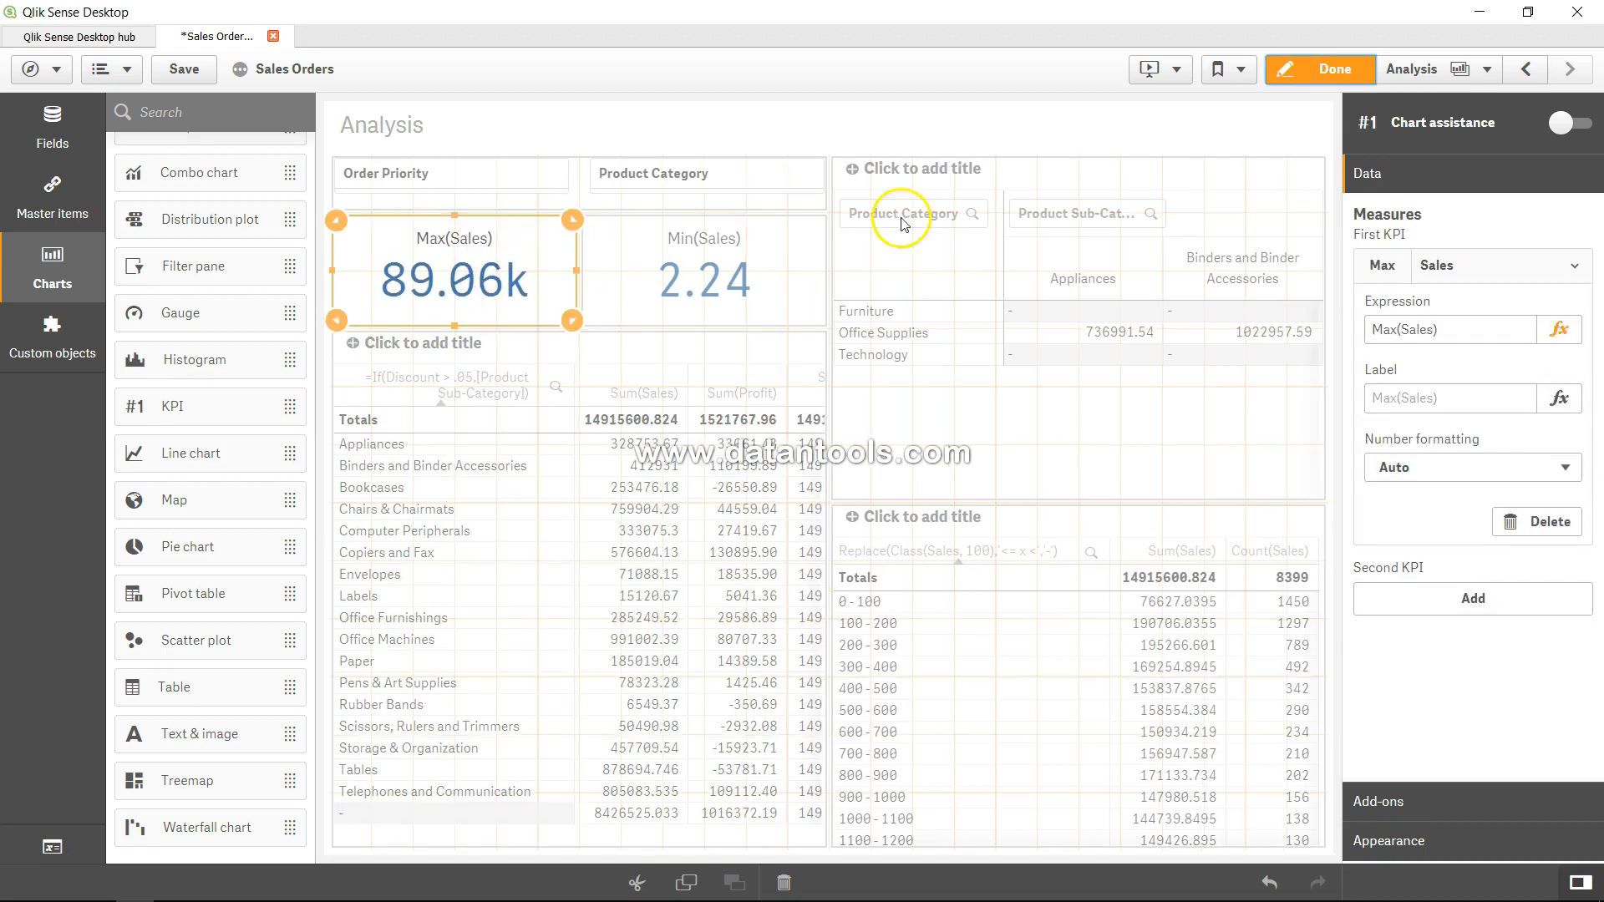
{"action": "left_click", "coordinate": [1558, 331]}
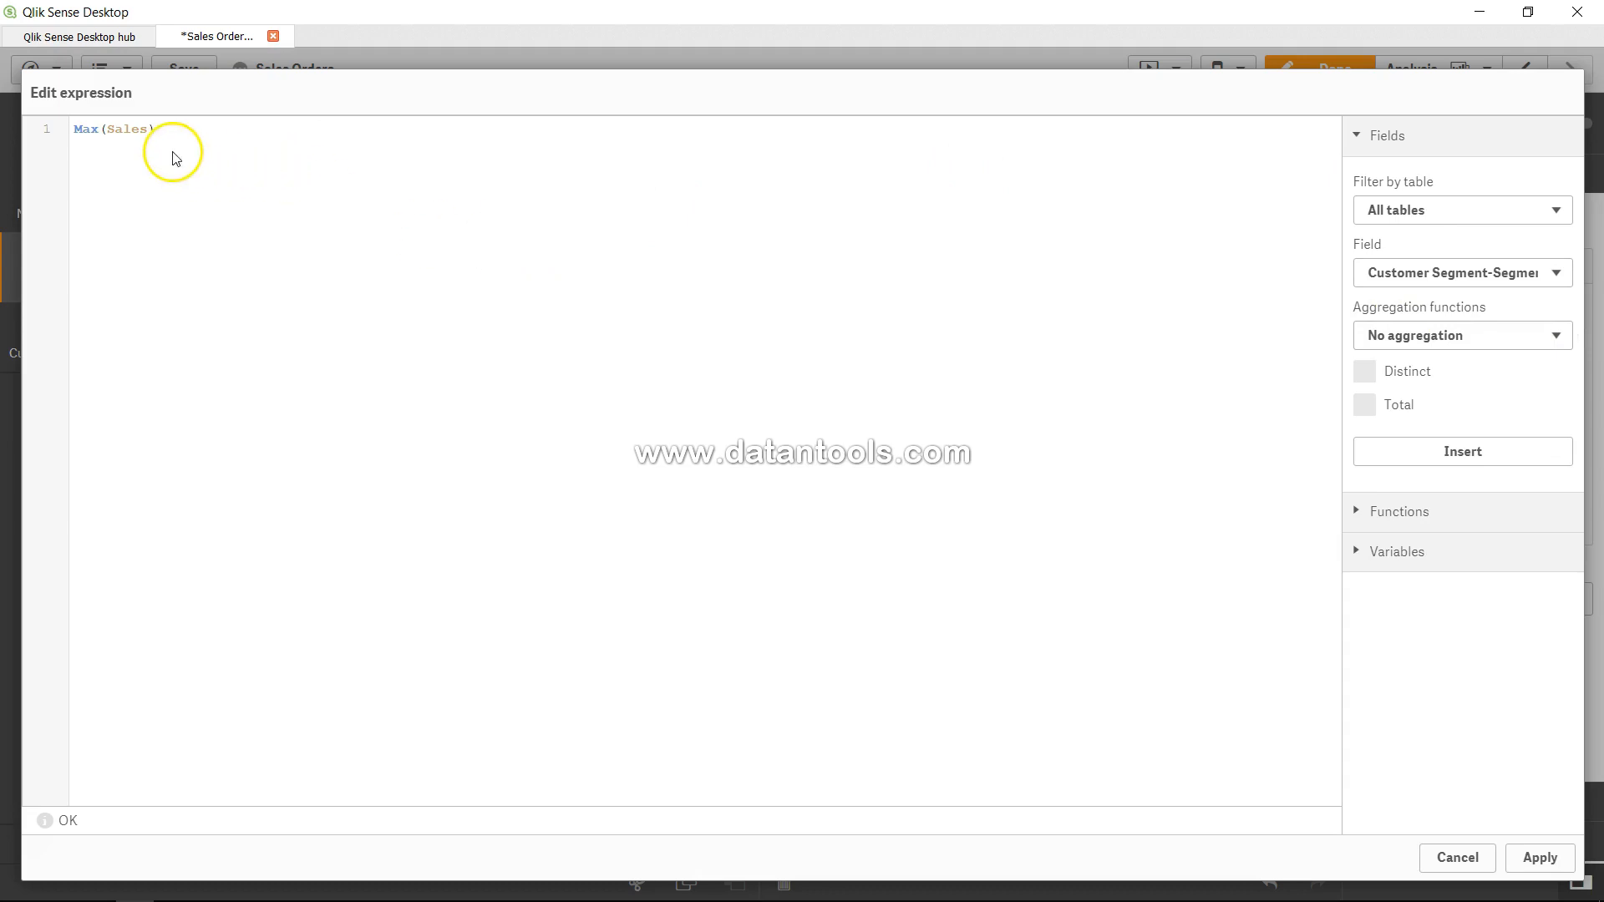
{"action": "left_click", "coordinate": [150, 132]}
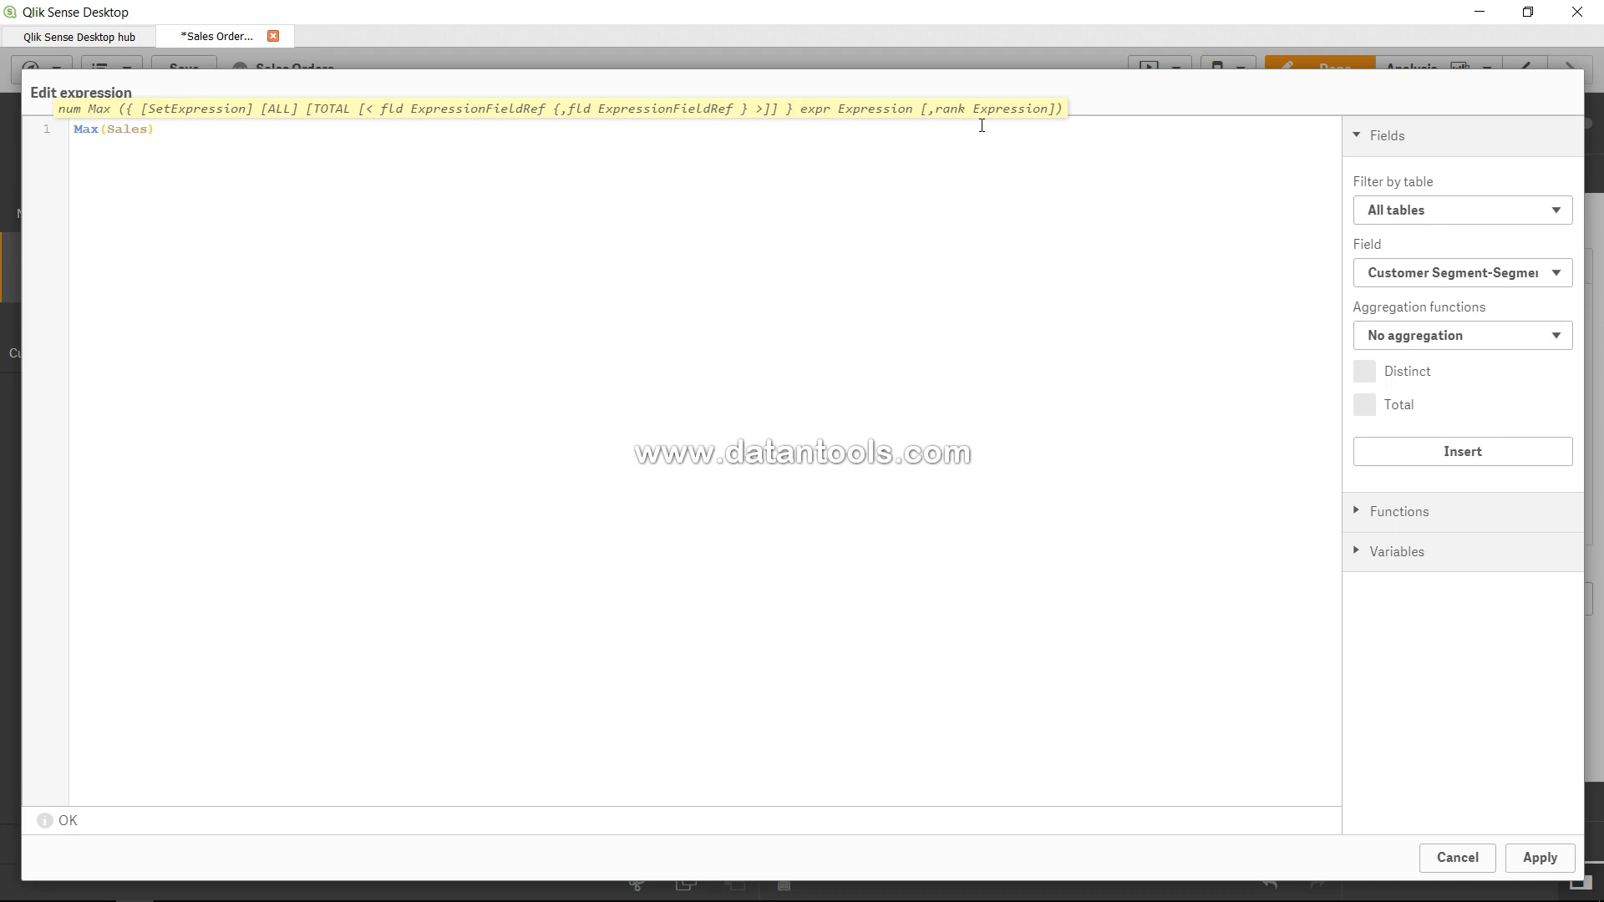
{"action": "type", "text": "2"}
{"action": "left_click", "coordinate": [1539, 860]}
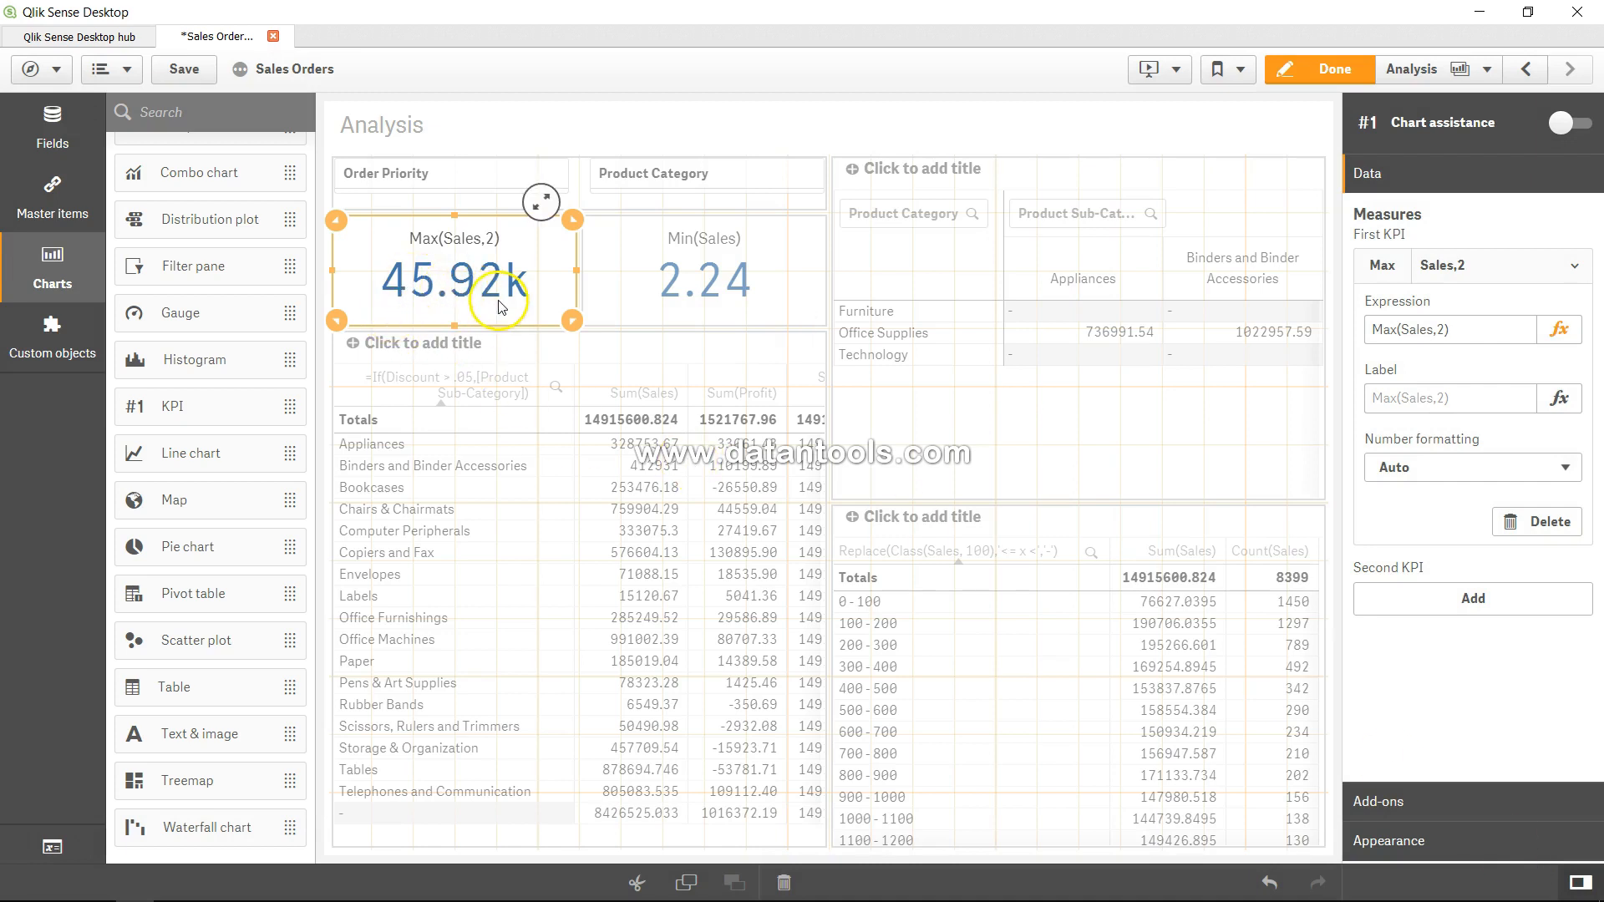
- Change the rank in the Max KPI's expression to 3, giving Max(Sales,3), and select the Min(Sales) KPI
{"action": "left_click", "coordinate": [1557, 330]}
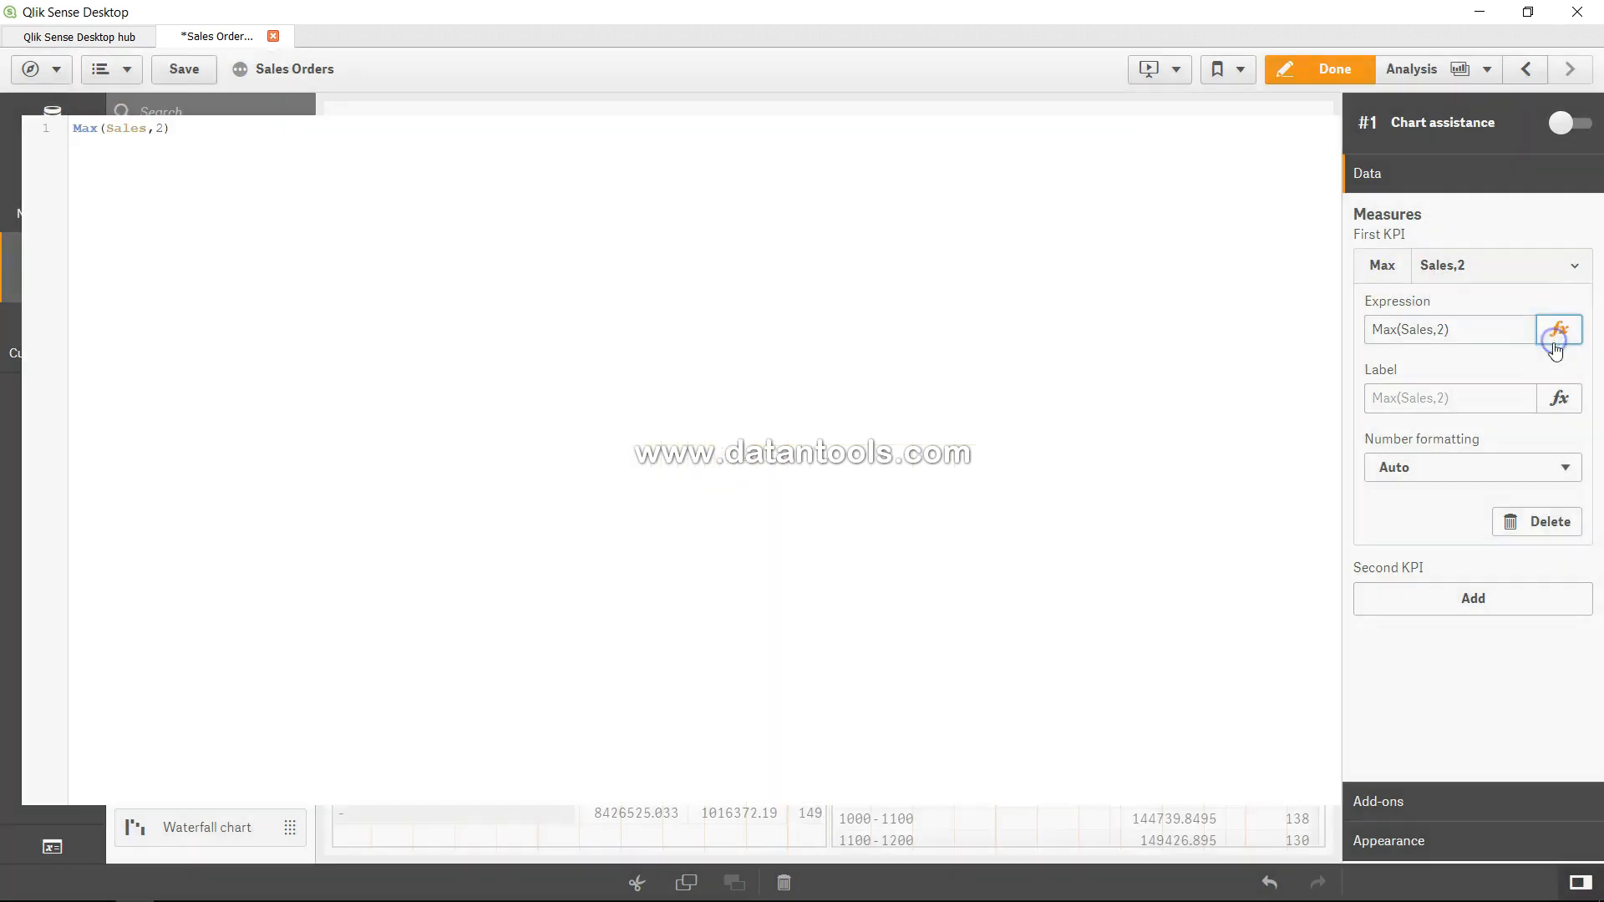
{"action": "left_click", "coordinate": [165, 129]}
{"action": "key", "text": "BackSpace"}
{"action": "type", "text": "3"}
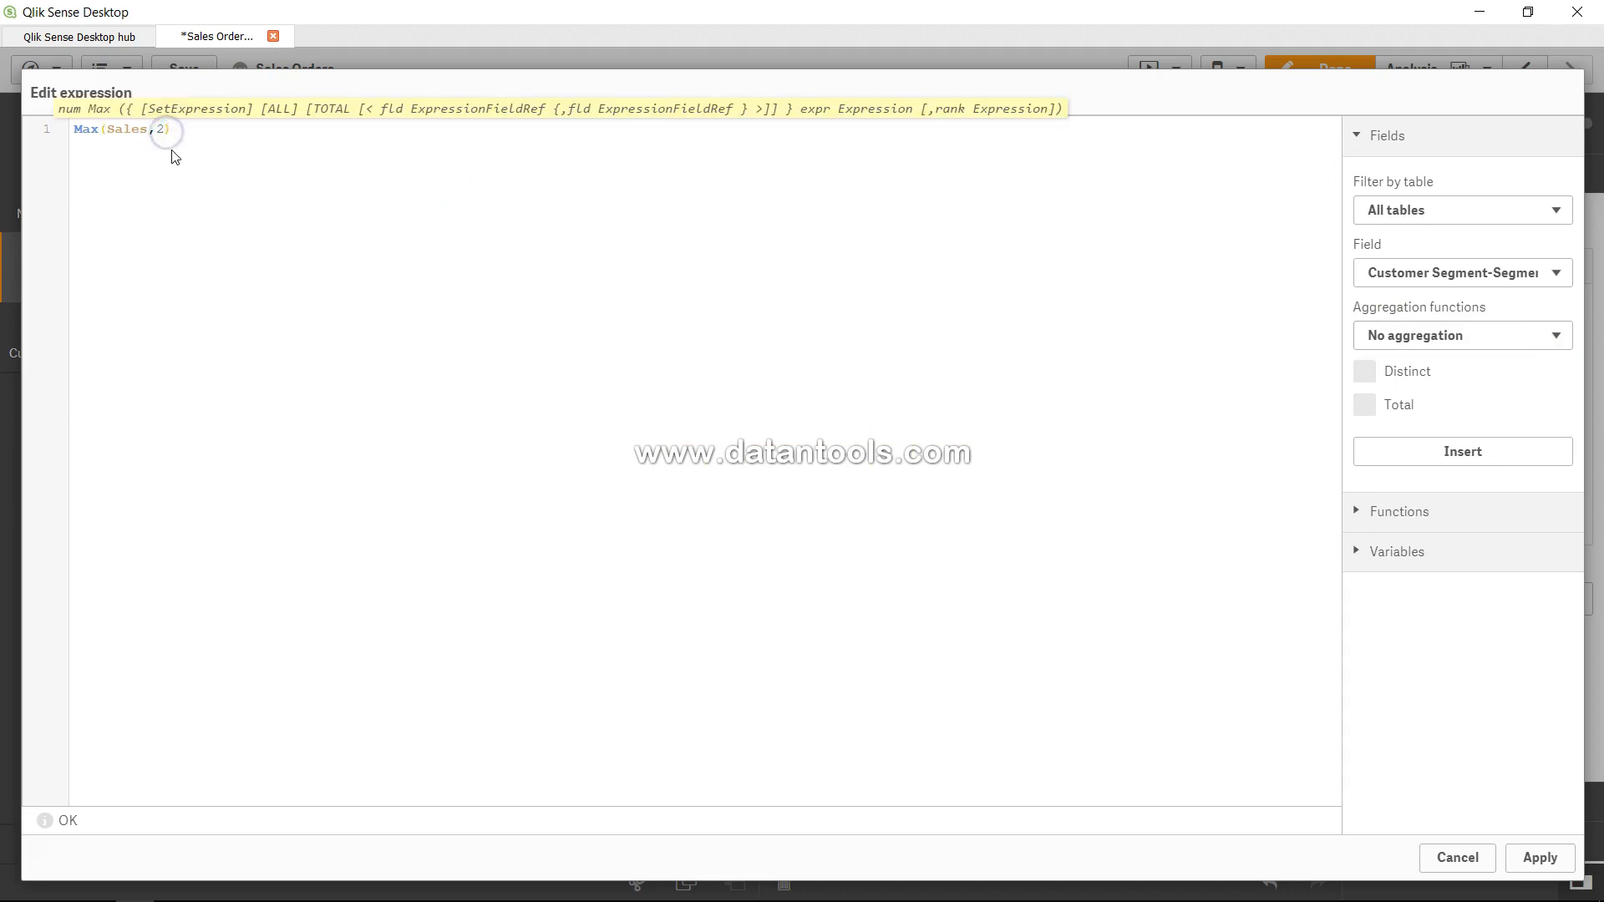
{"action": "left_click", "coordinate": [1540, 857]}
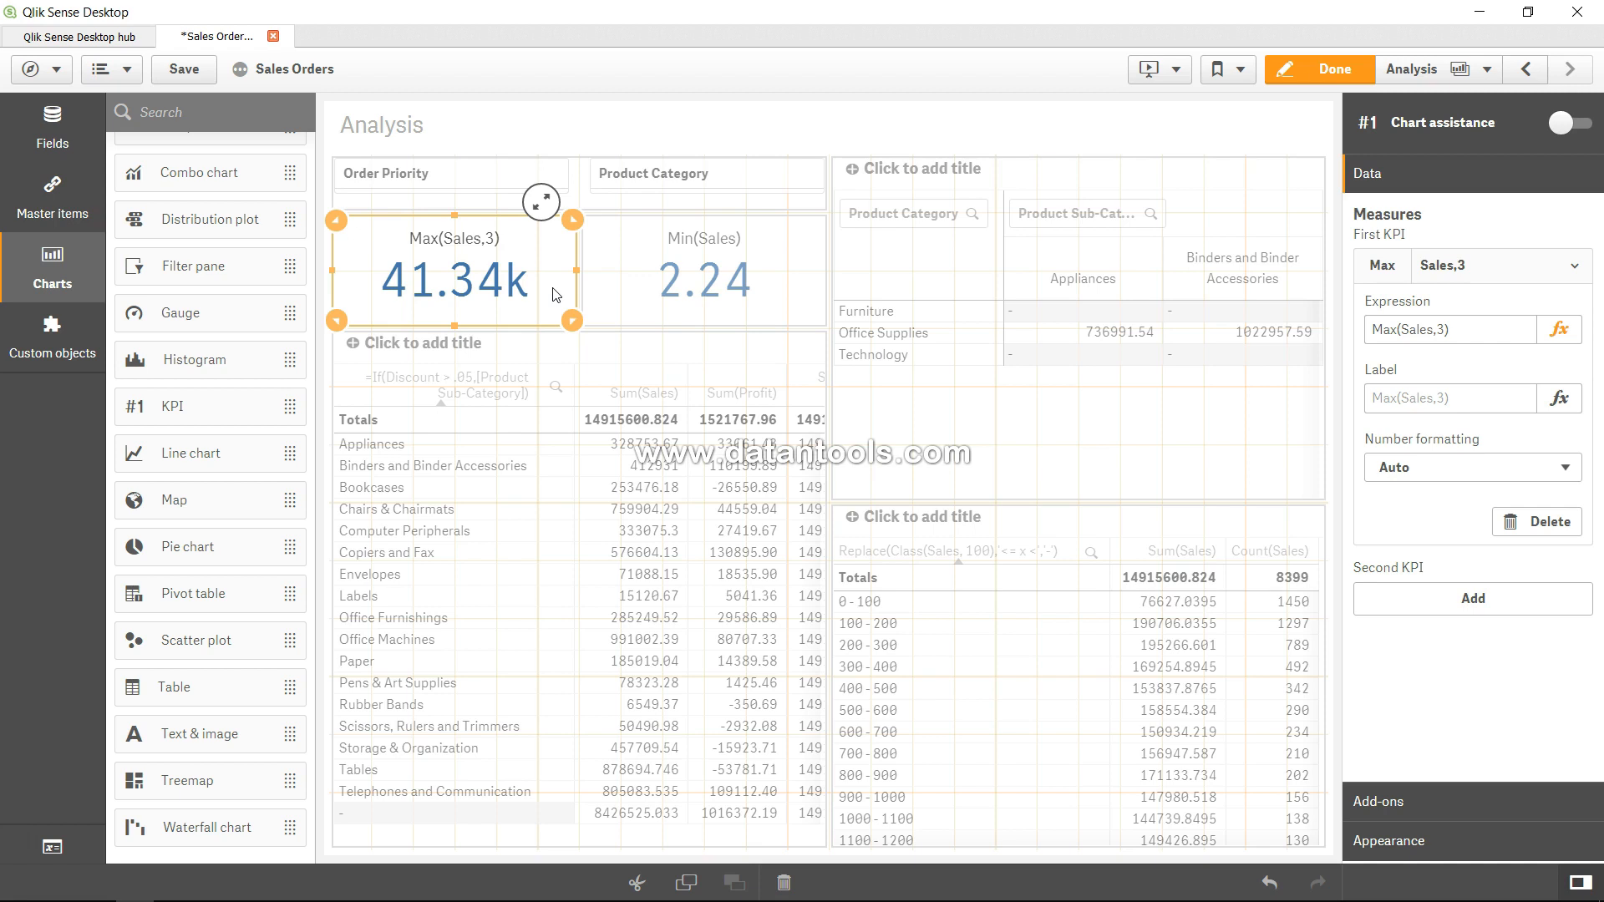
{"action": "left_click", "coordinate": [683, 281]}
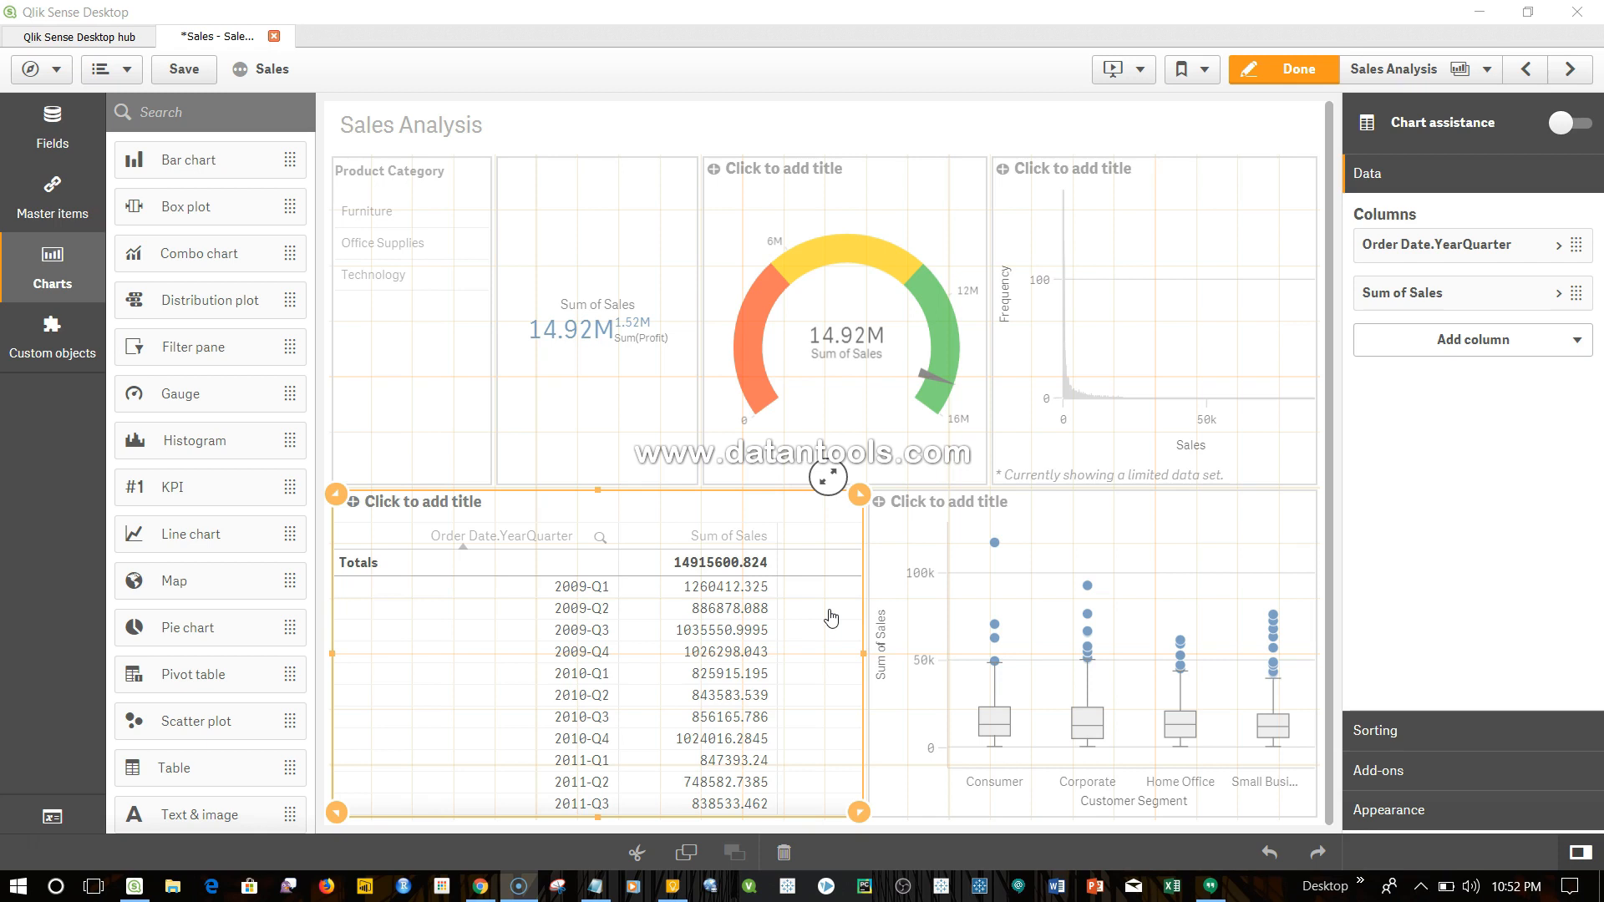
- On the Sales Analysis sheet, add a measure column Above(Sum(Sales)) to the Order Date.YearQuarter table
{"action": "left_click", "coordinate": [809, 631]}
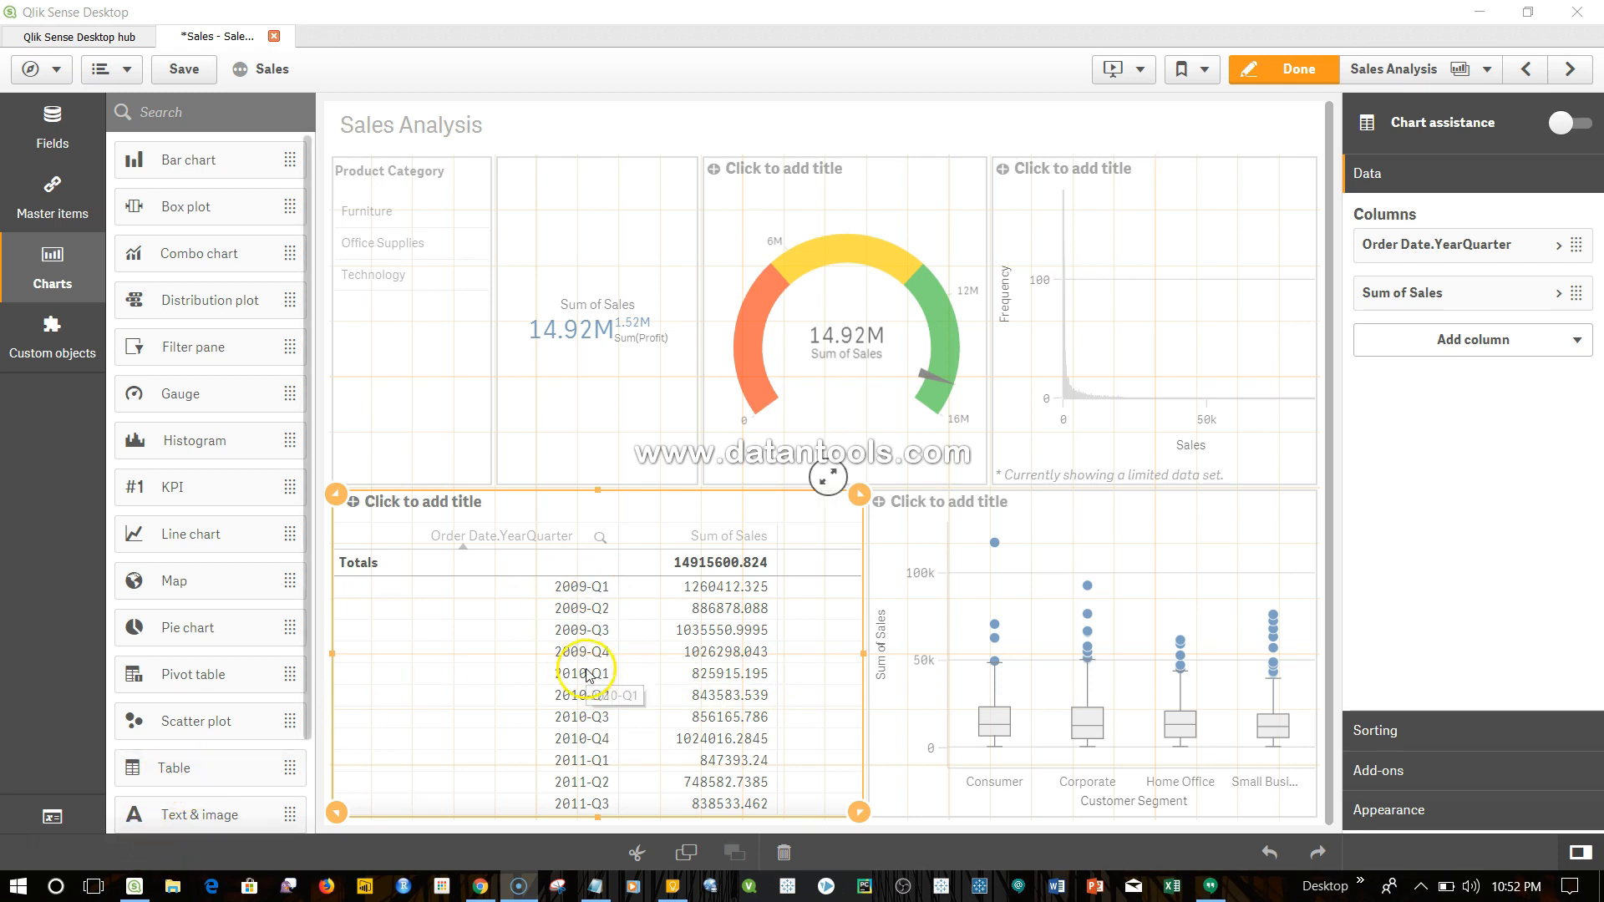
{"action": "left_click", "coordinate": [1463, 253]}
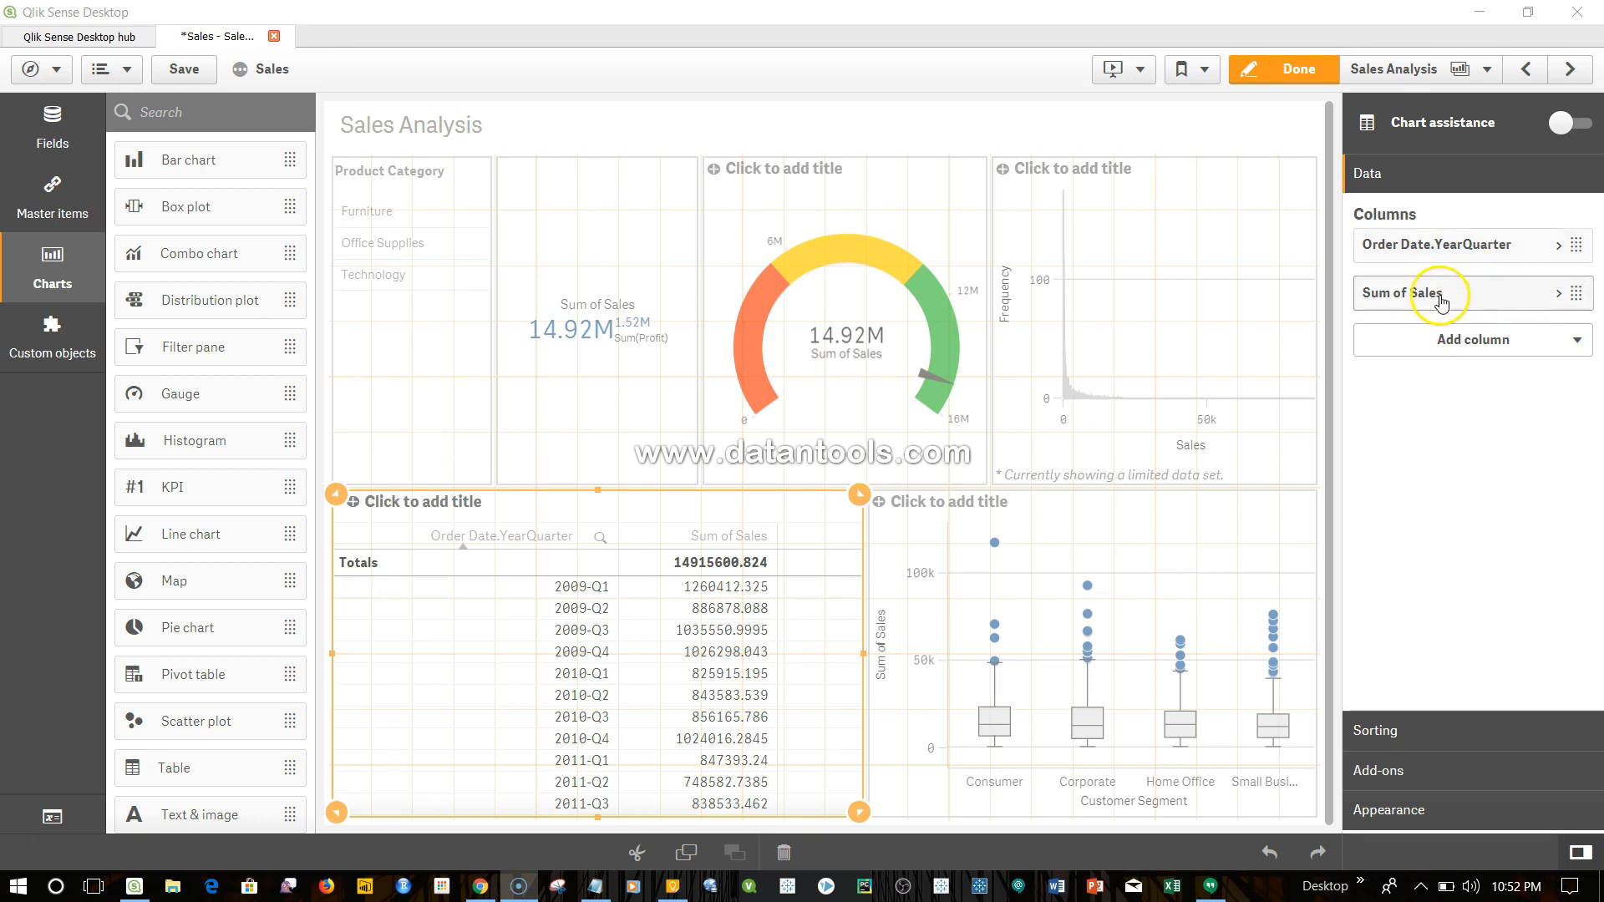
{"action": "left_click", "coordinate": [1503, 338]}
{"action": "left_click", "coordinate": [1473, 432]}
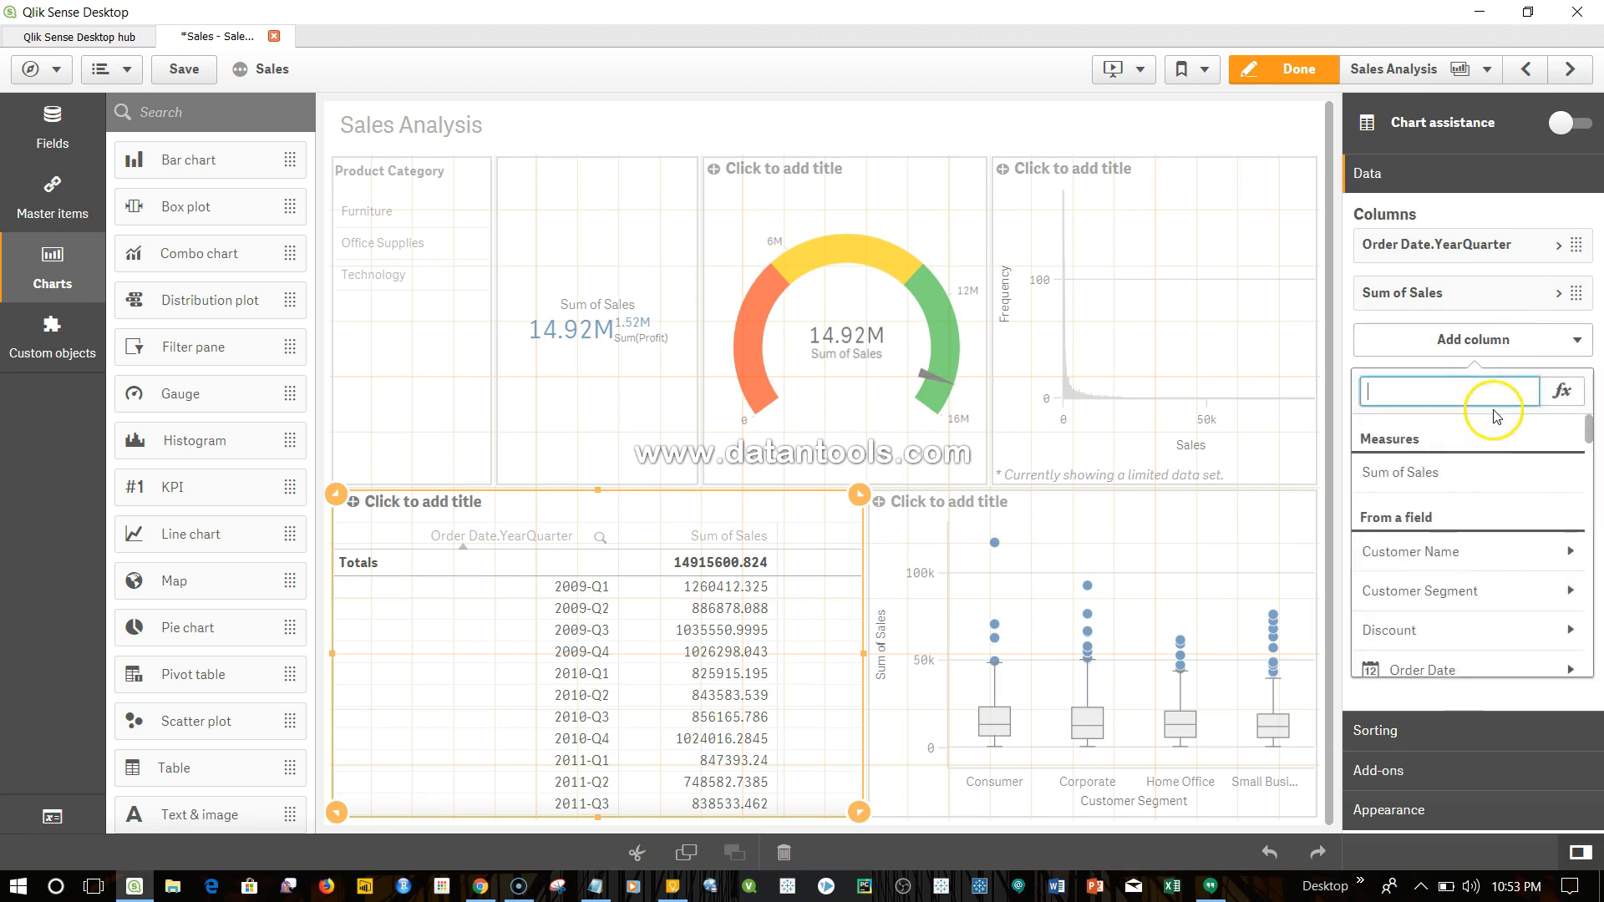
{"action": "left_click", "coordinate": [1560, 393]}
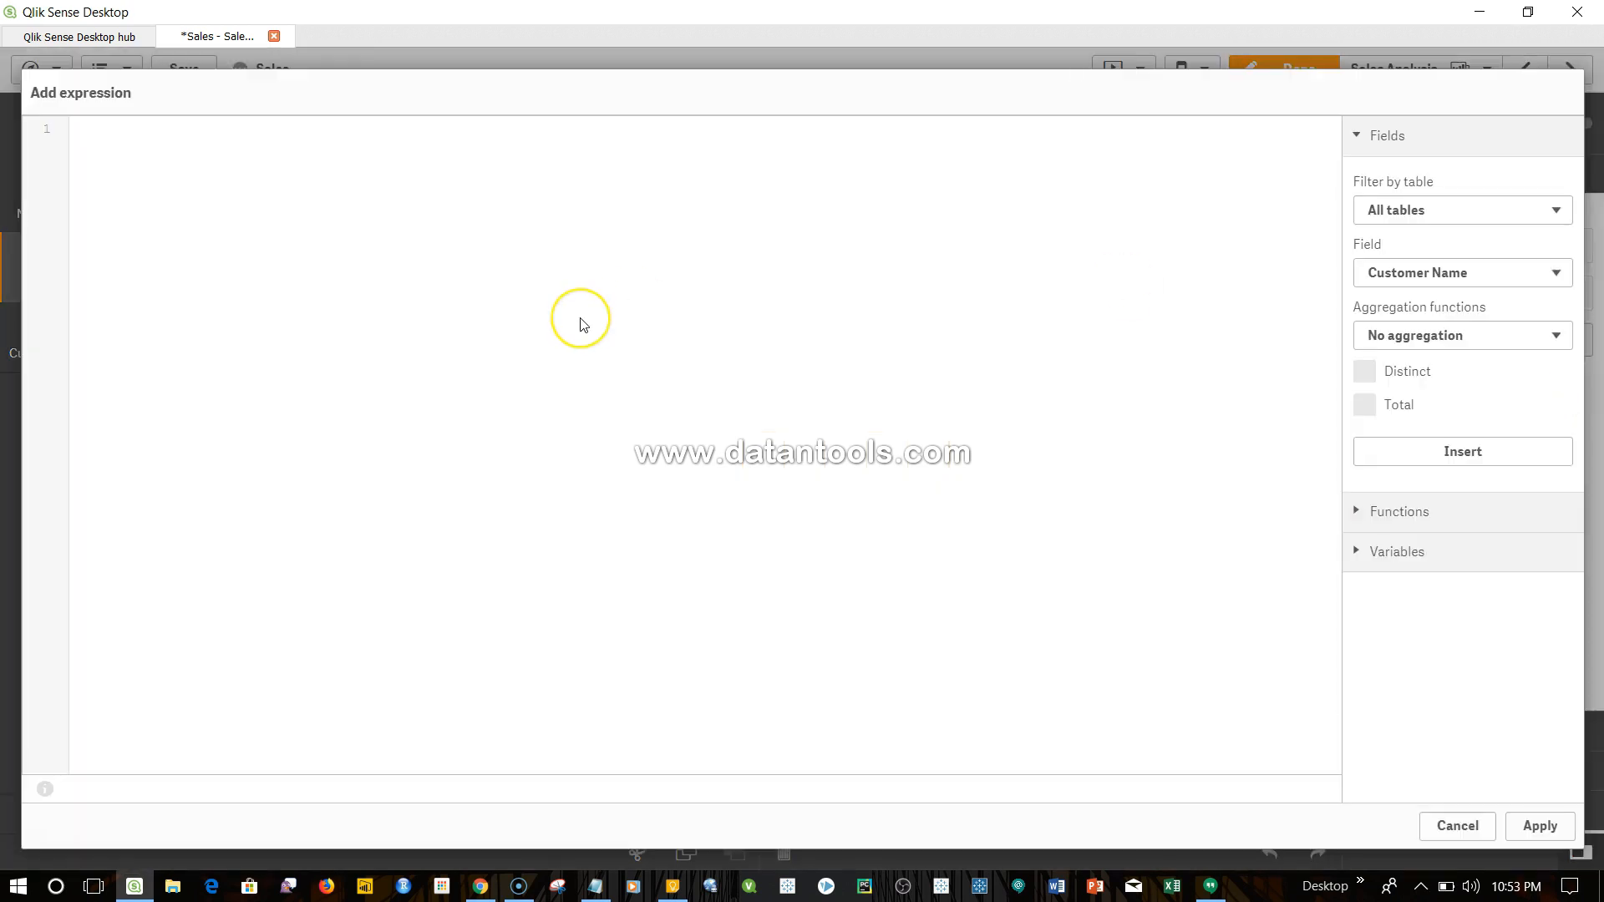
{"action": "left_click", "coordinate": [477, 263]}
{"action": "type", "text": "Abov"}
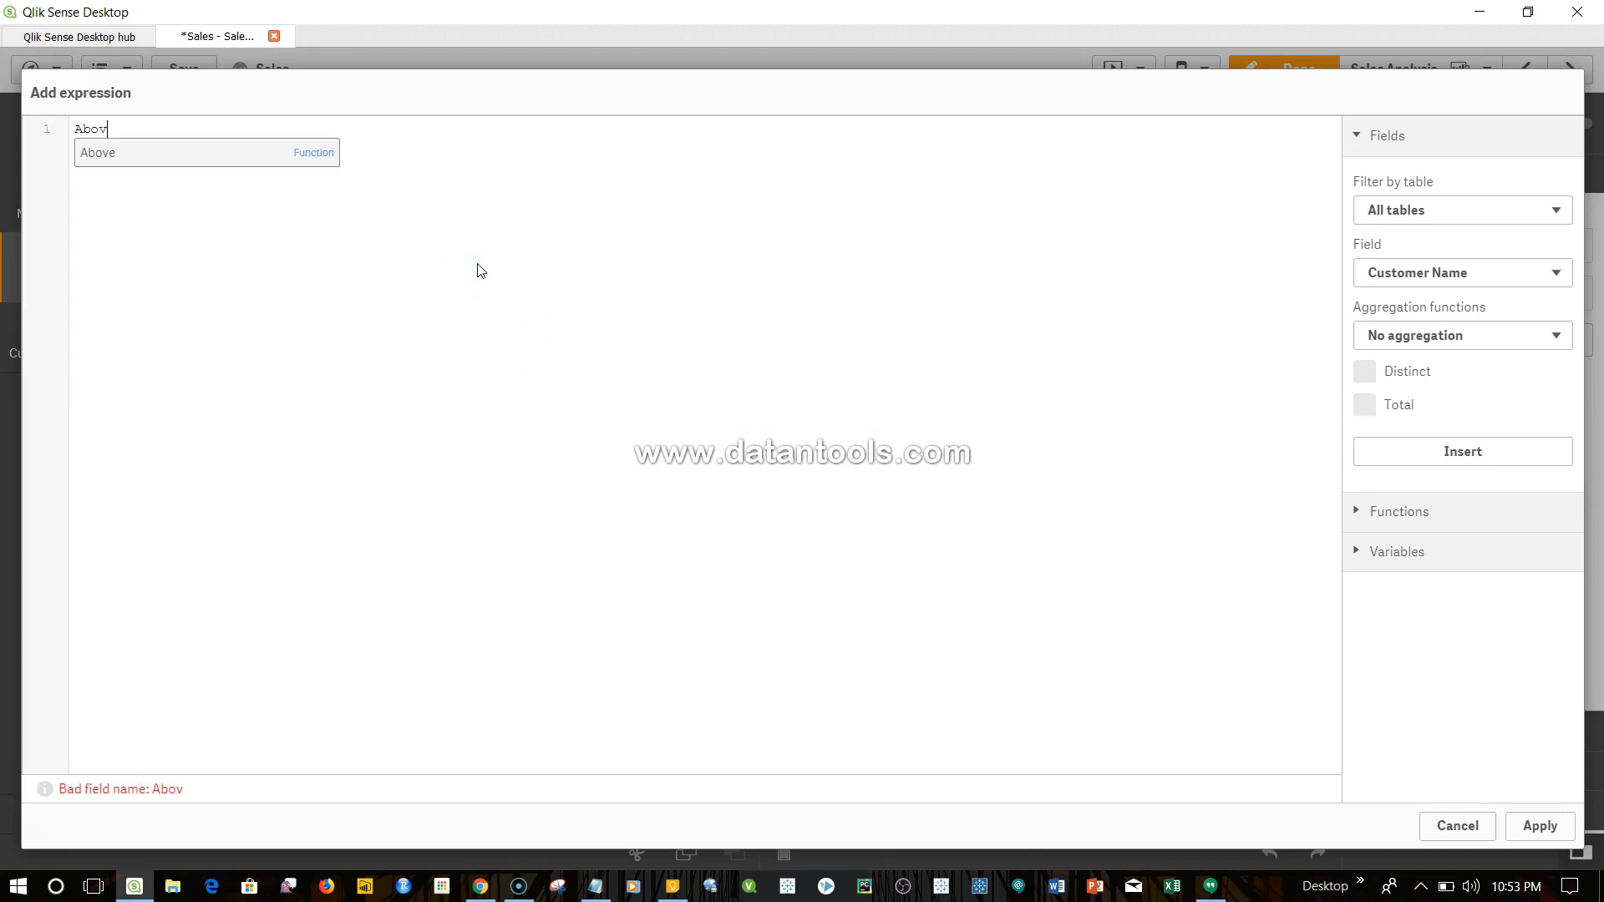
{"action": "type", "text": "e("}
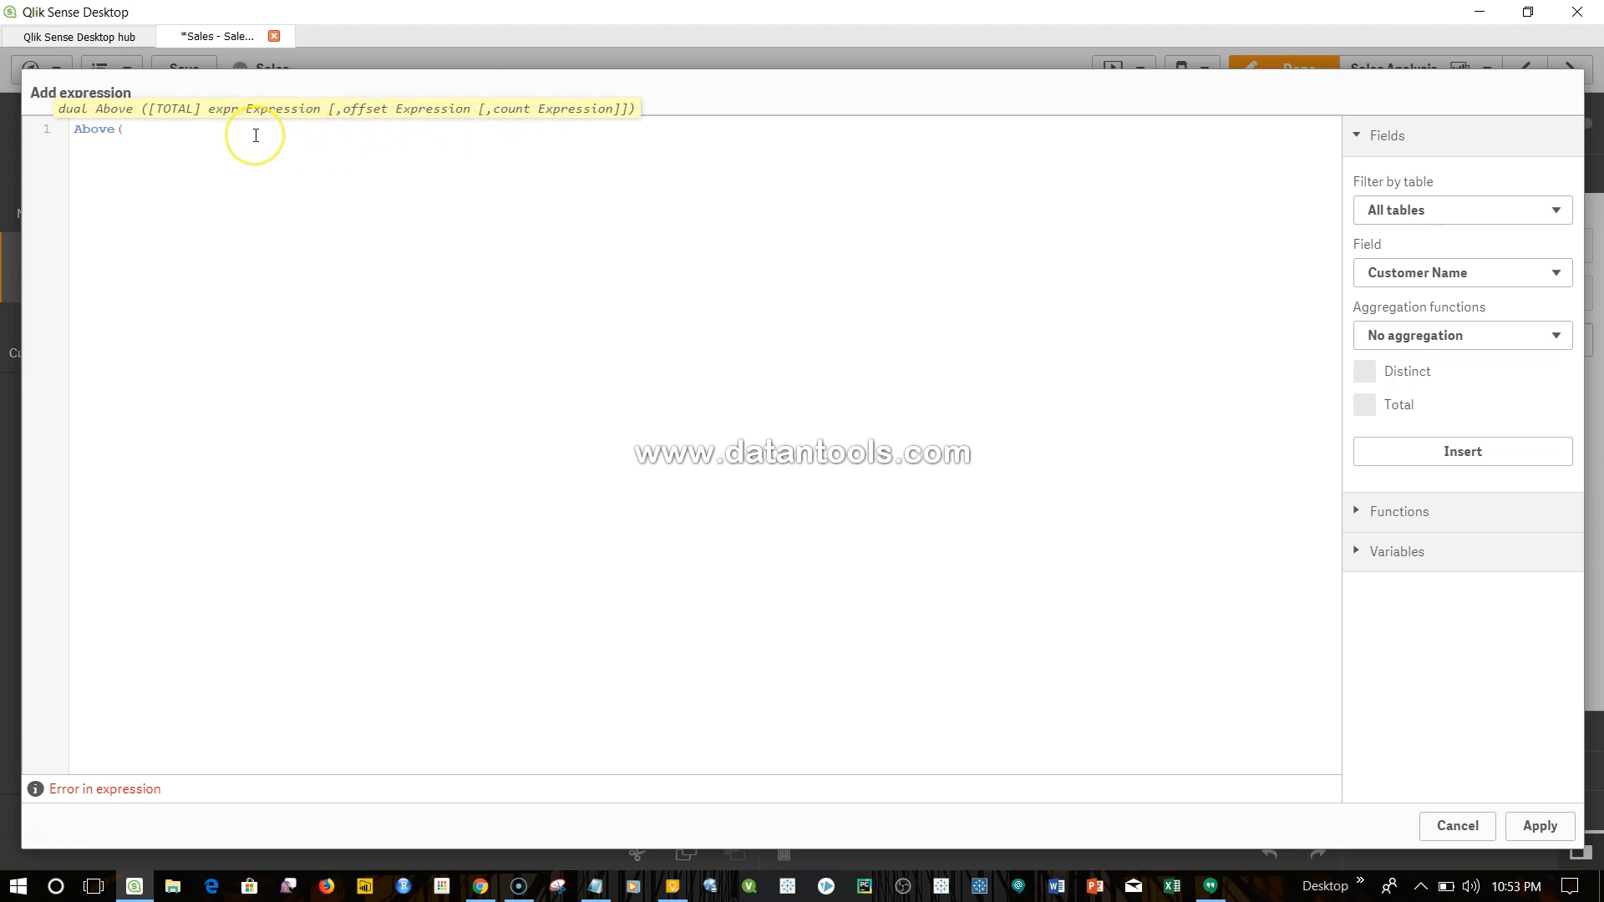
{"action": "type", "text": "Sum(Sales))"}
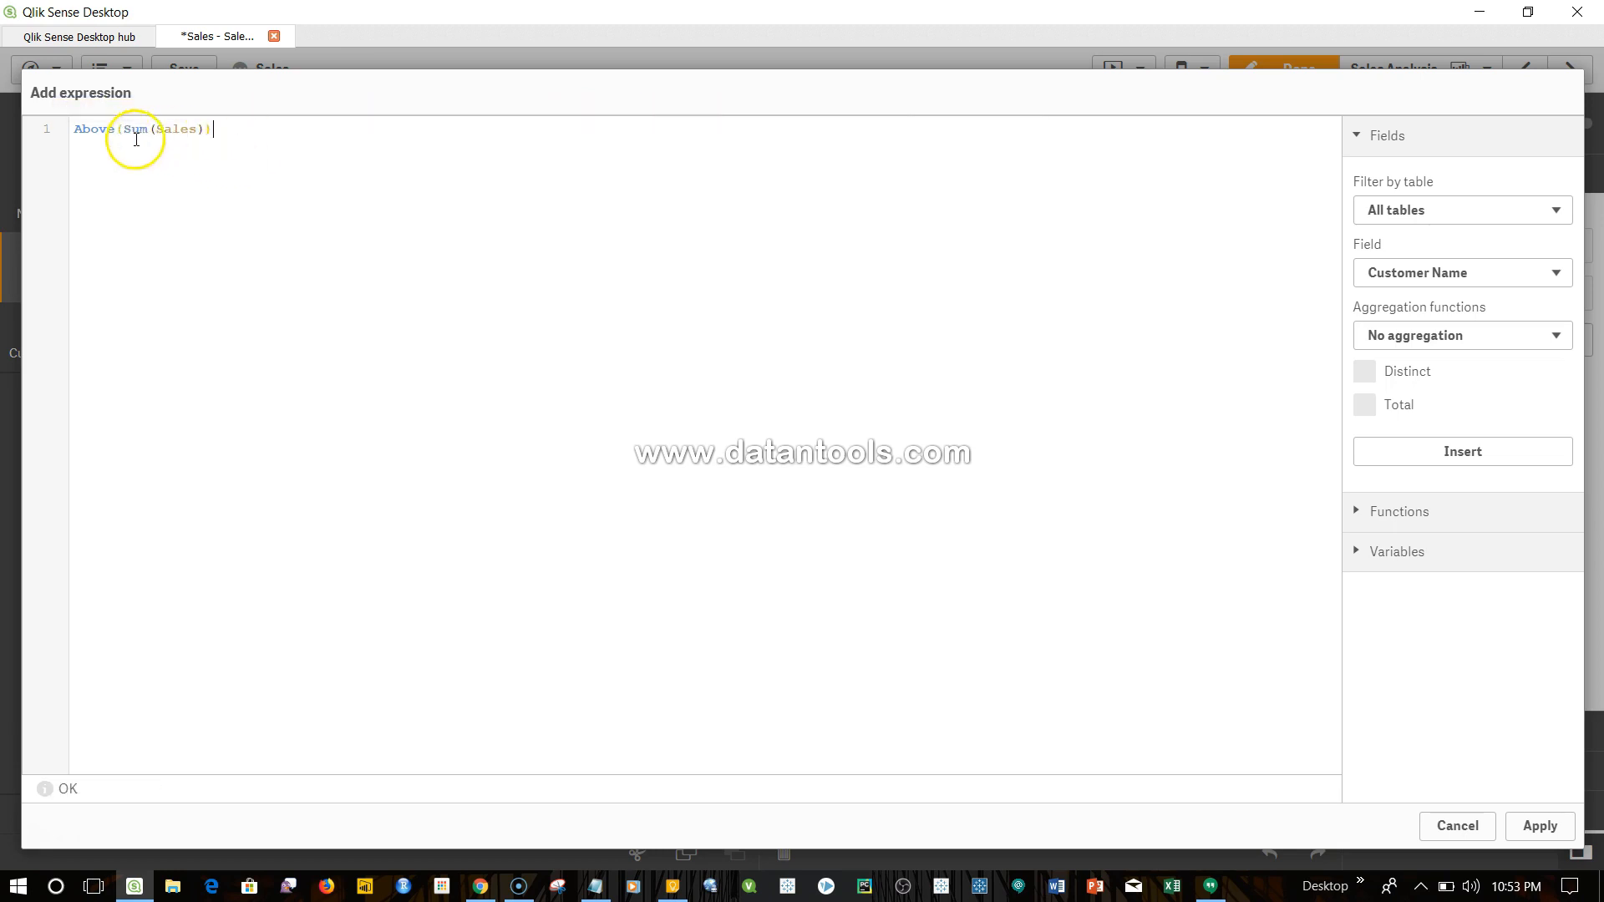
{"action": "left_click", "coordinate": [83, 133]}
{"action": "left_click", "coordinate": [133, 134]}
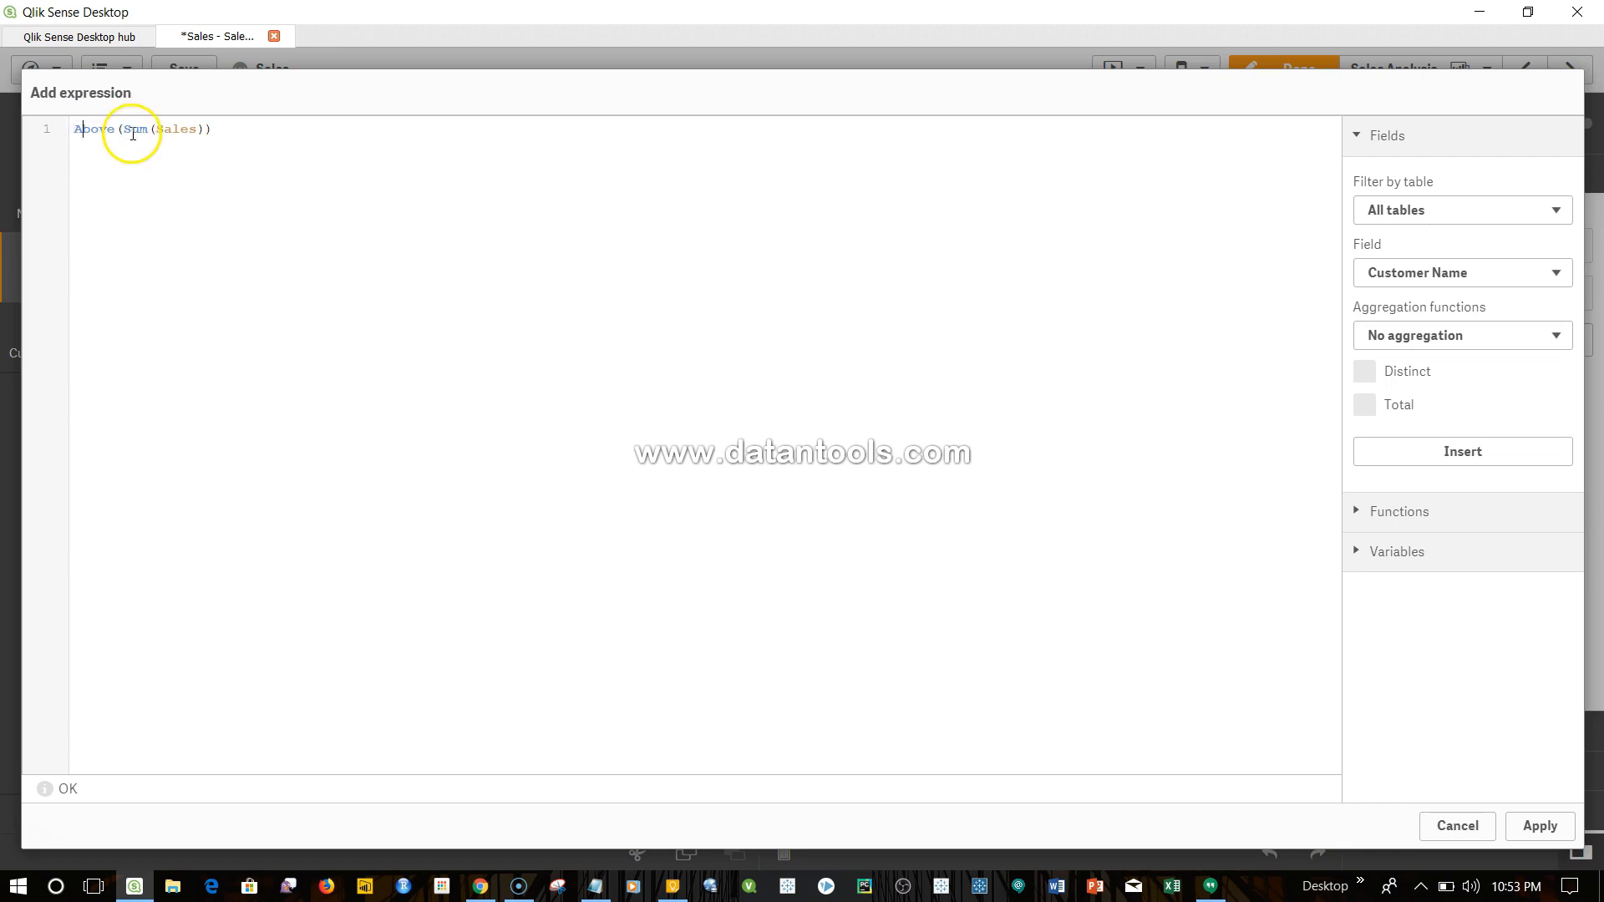
{"action": "left_click", "coordinate": [188, 131]}
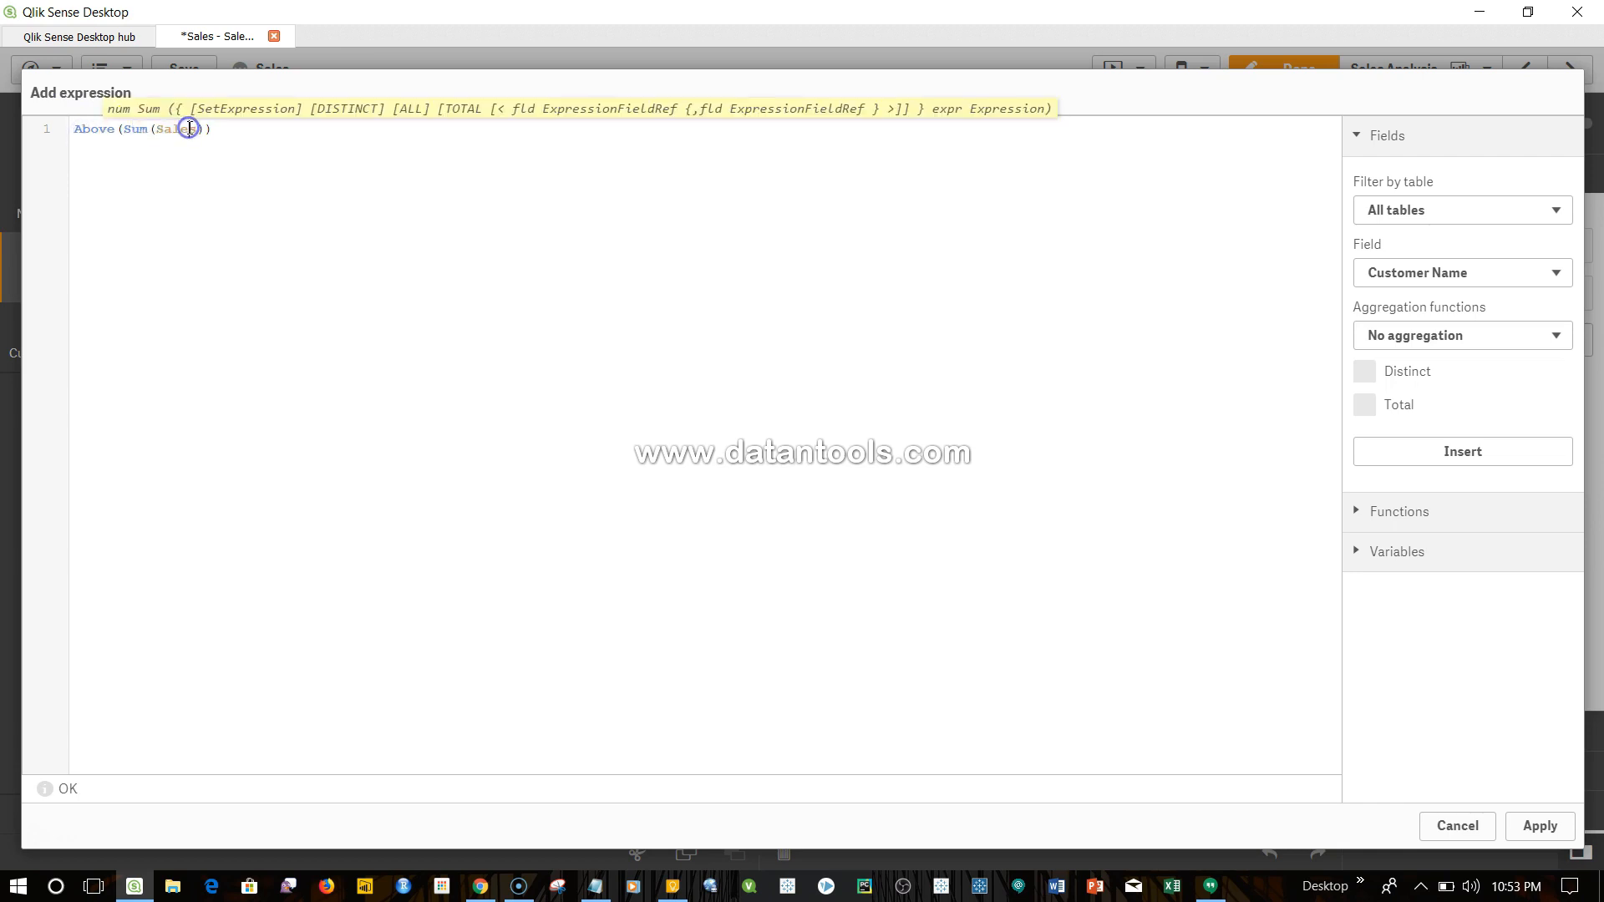
{"action": "left_click", "coordinate": [214, 130]}
{"action": "left_click", "coordinate": [1540, 825]}
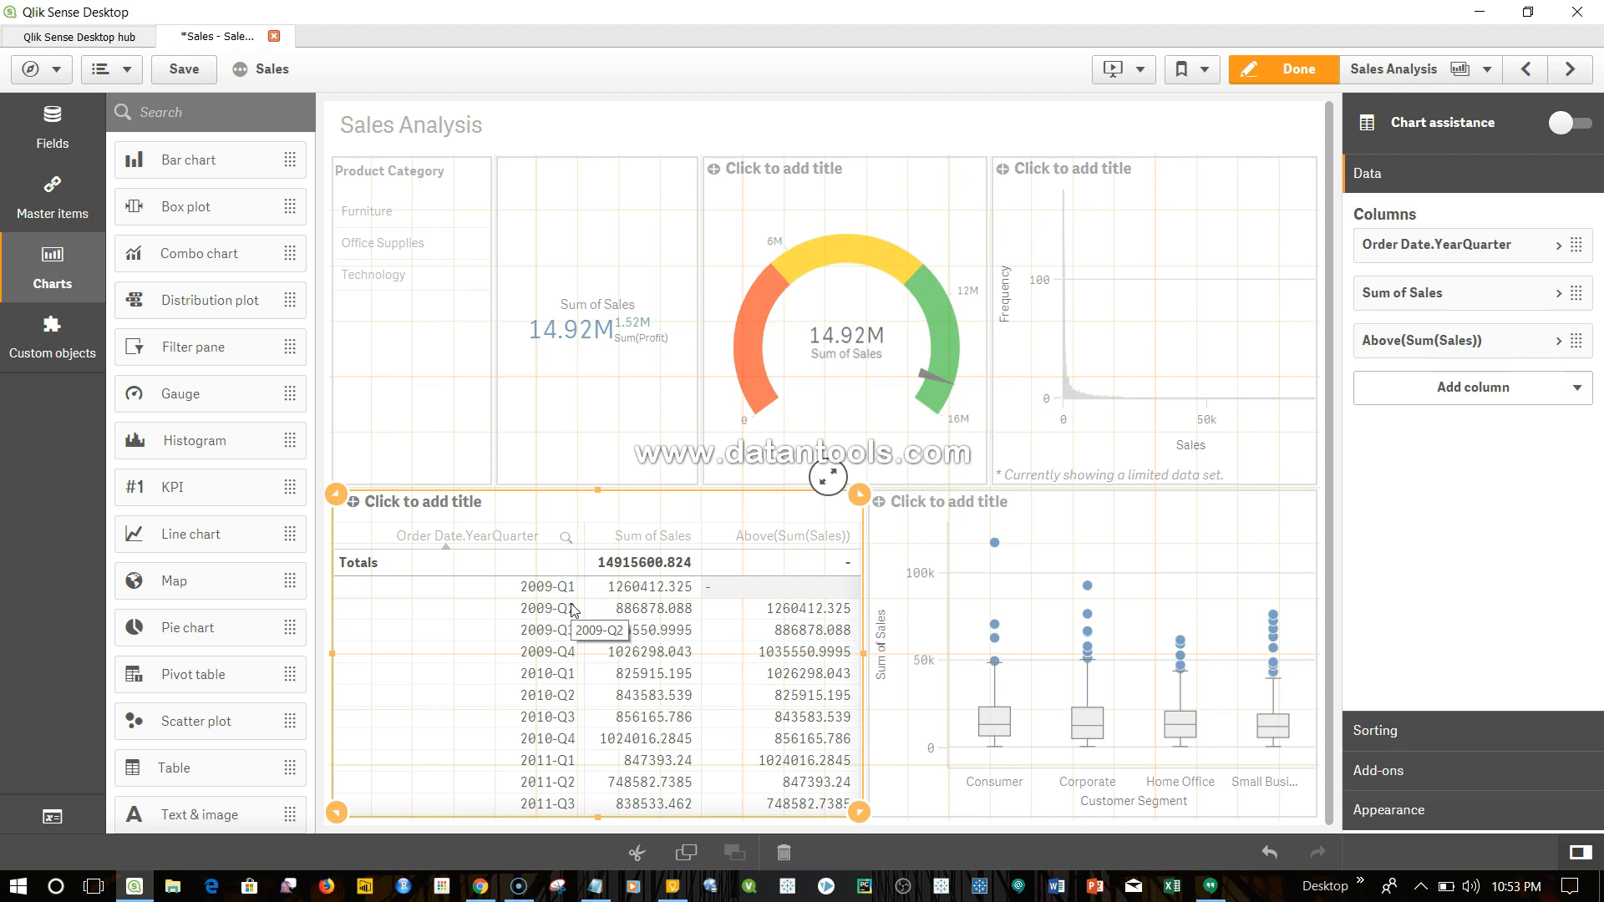
- Change the Above(Sum(Sales)) column's measure expression to Sum(Sales) - Above(Sum(Sales))
{"action": "left_click", "coordinate": [1559, 349]}
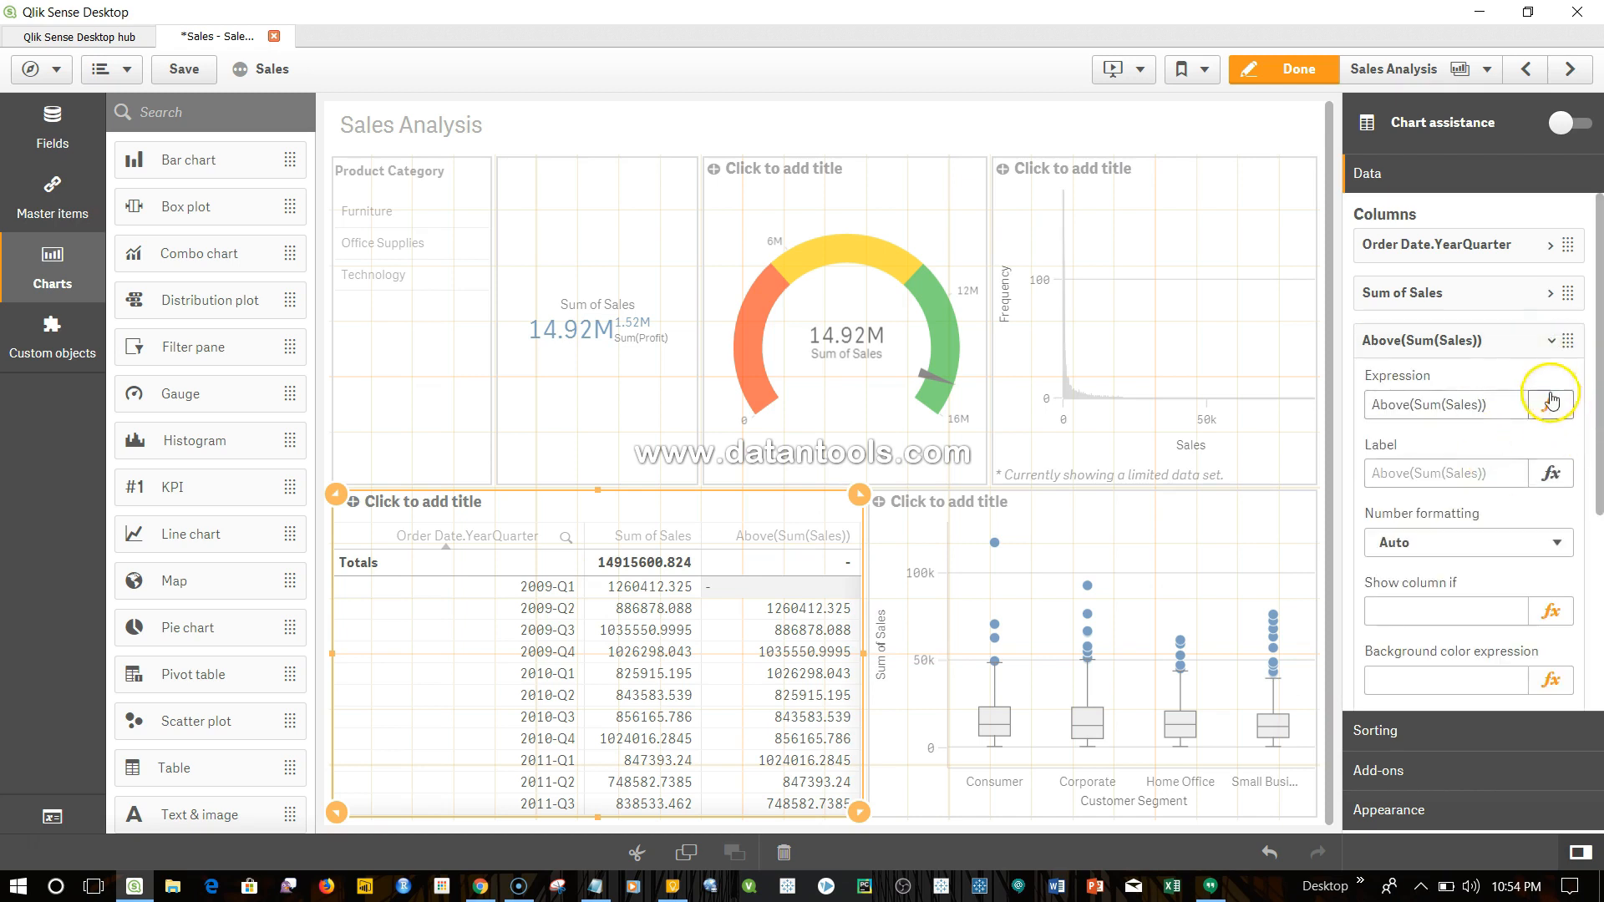
{"action": "left_click", "coordinate": [1519, 406]}
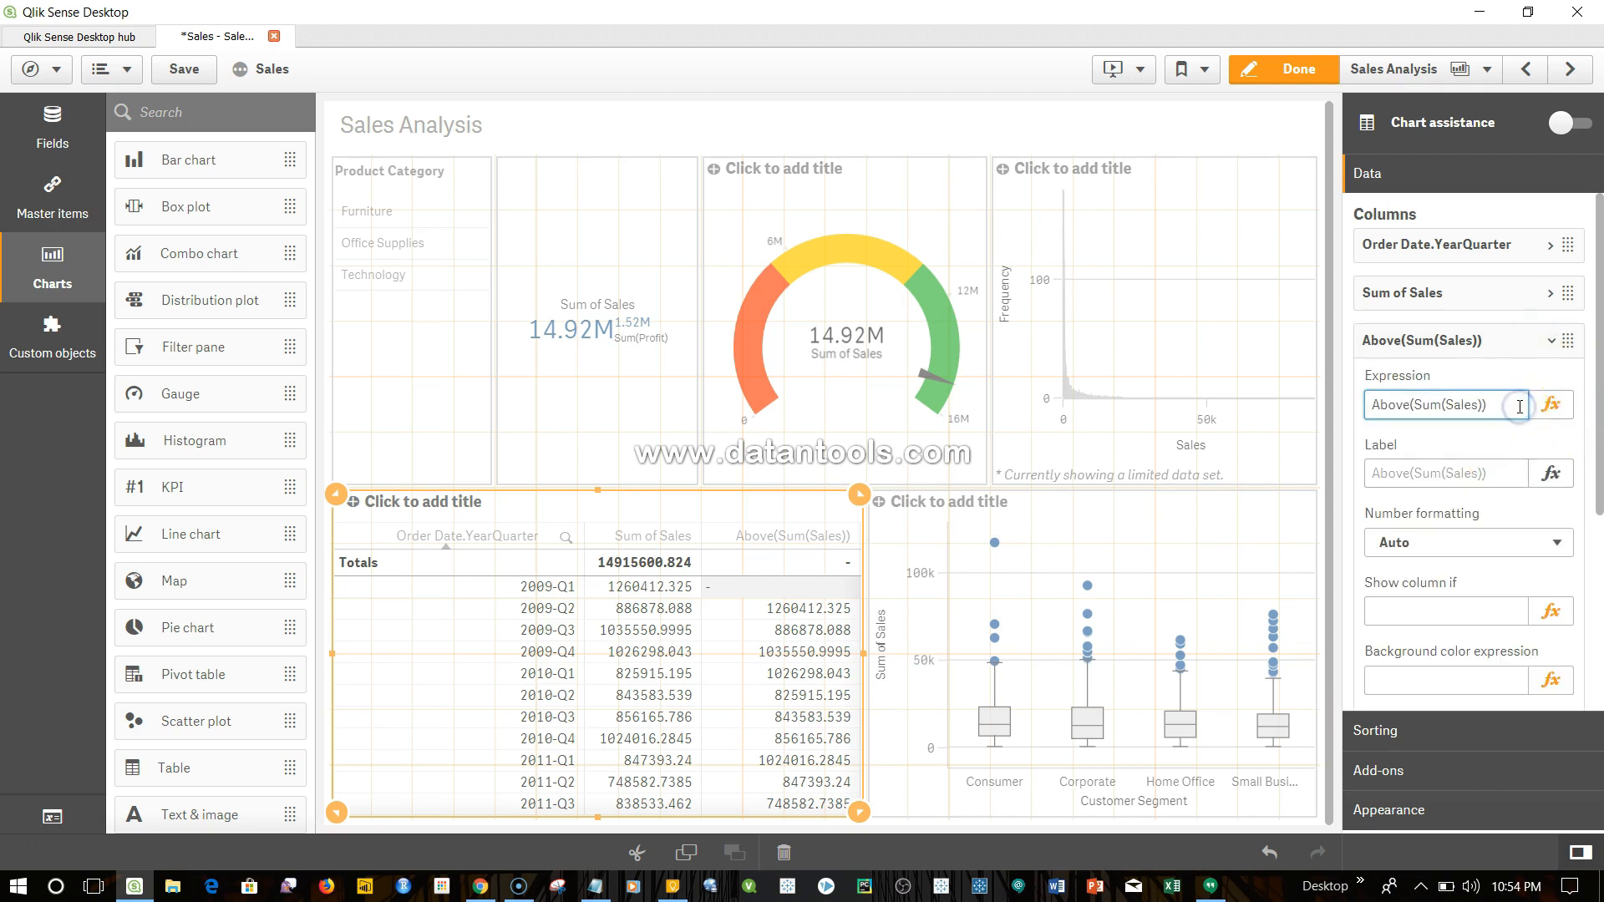
{"action": "type", "text": "Sum(Sales"}
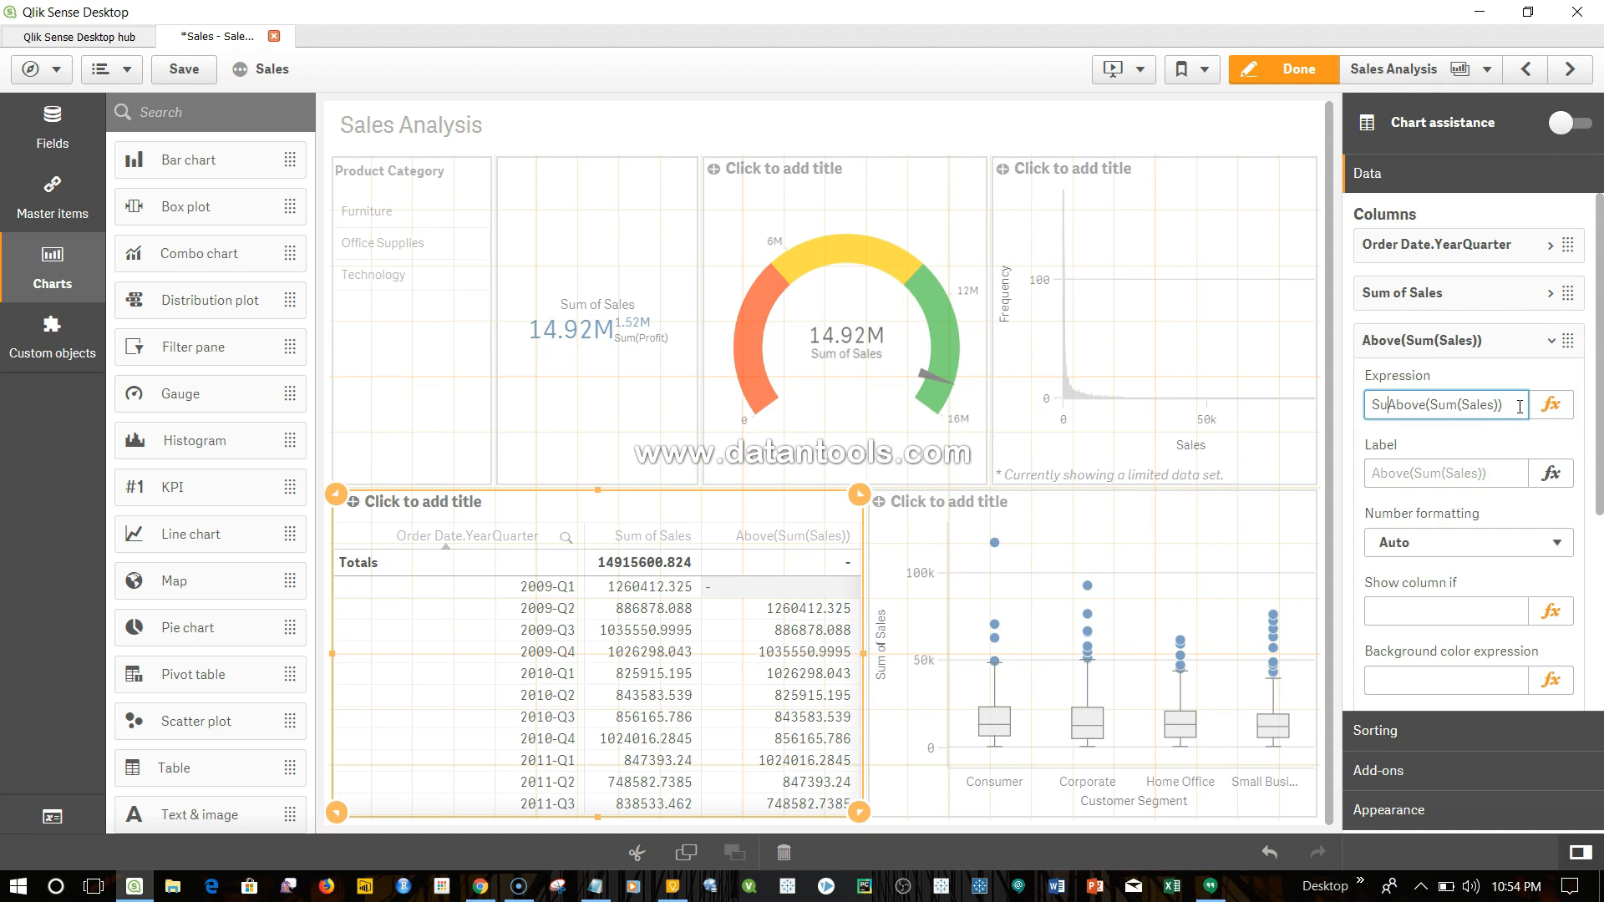
{"action": "type", "text": ") - Above(Sum"}
{"action": "key", "text": "Tab"}
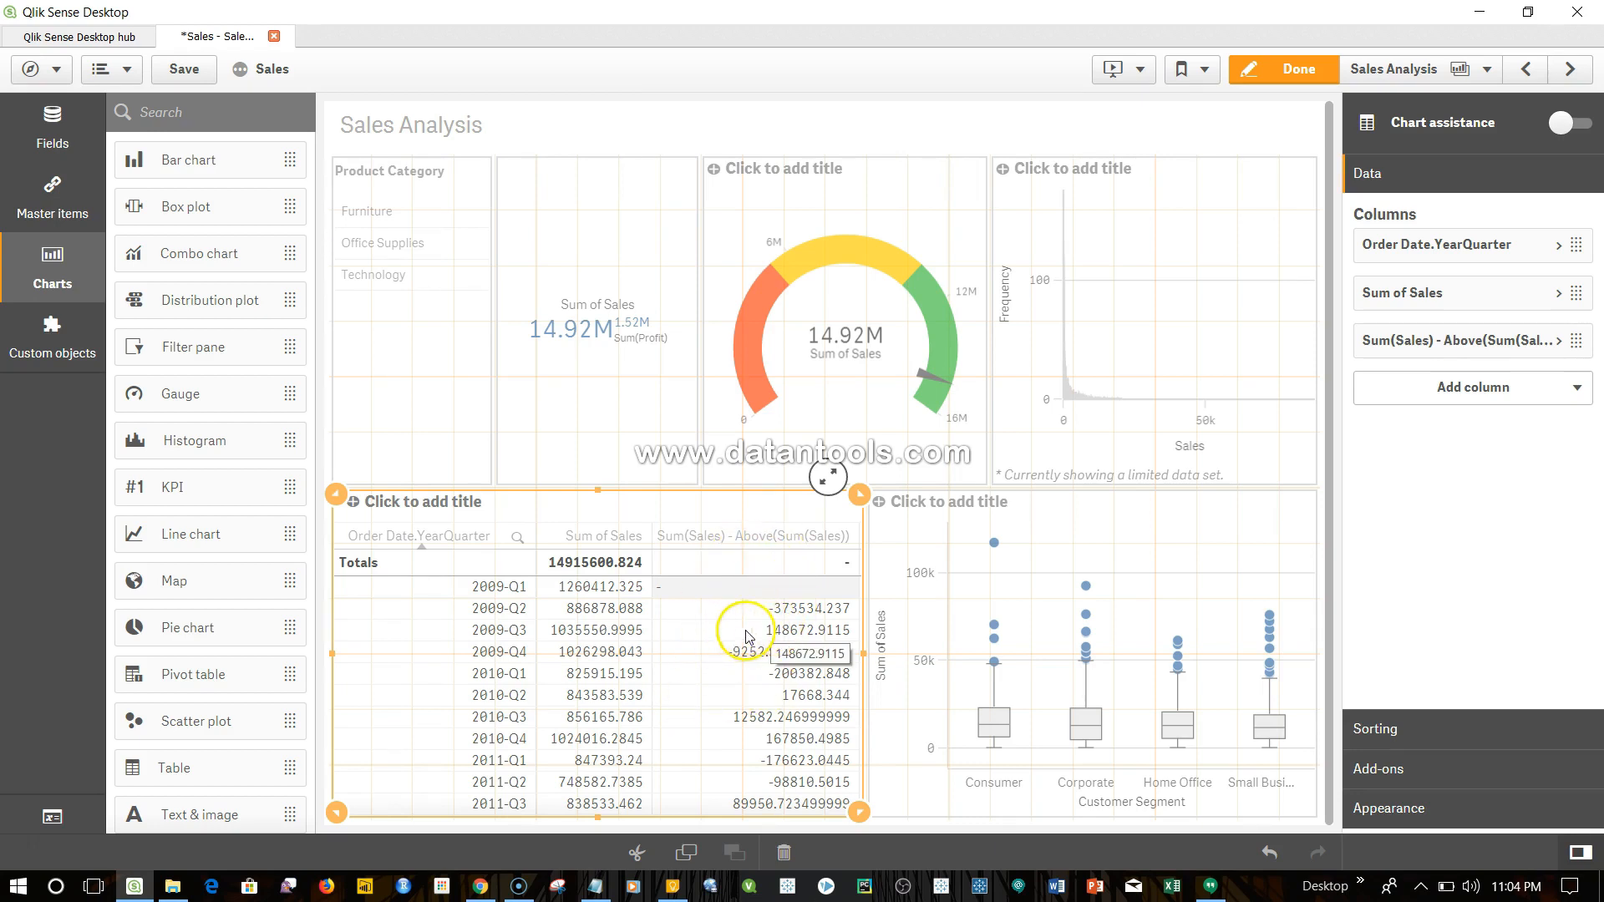
- Review the measure expression of the Sum(Sales) - Above(Sum(Sales)) column in the Order Date.YearQuarter table
{"action": "left_click", "coordinate": [598, 618]}
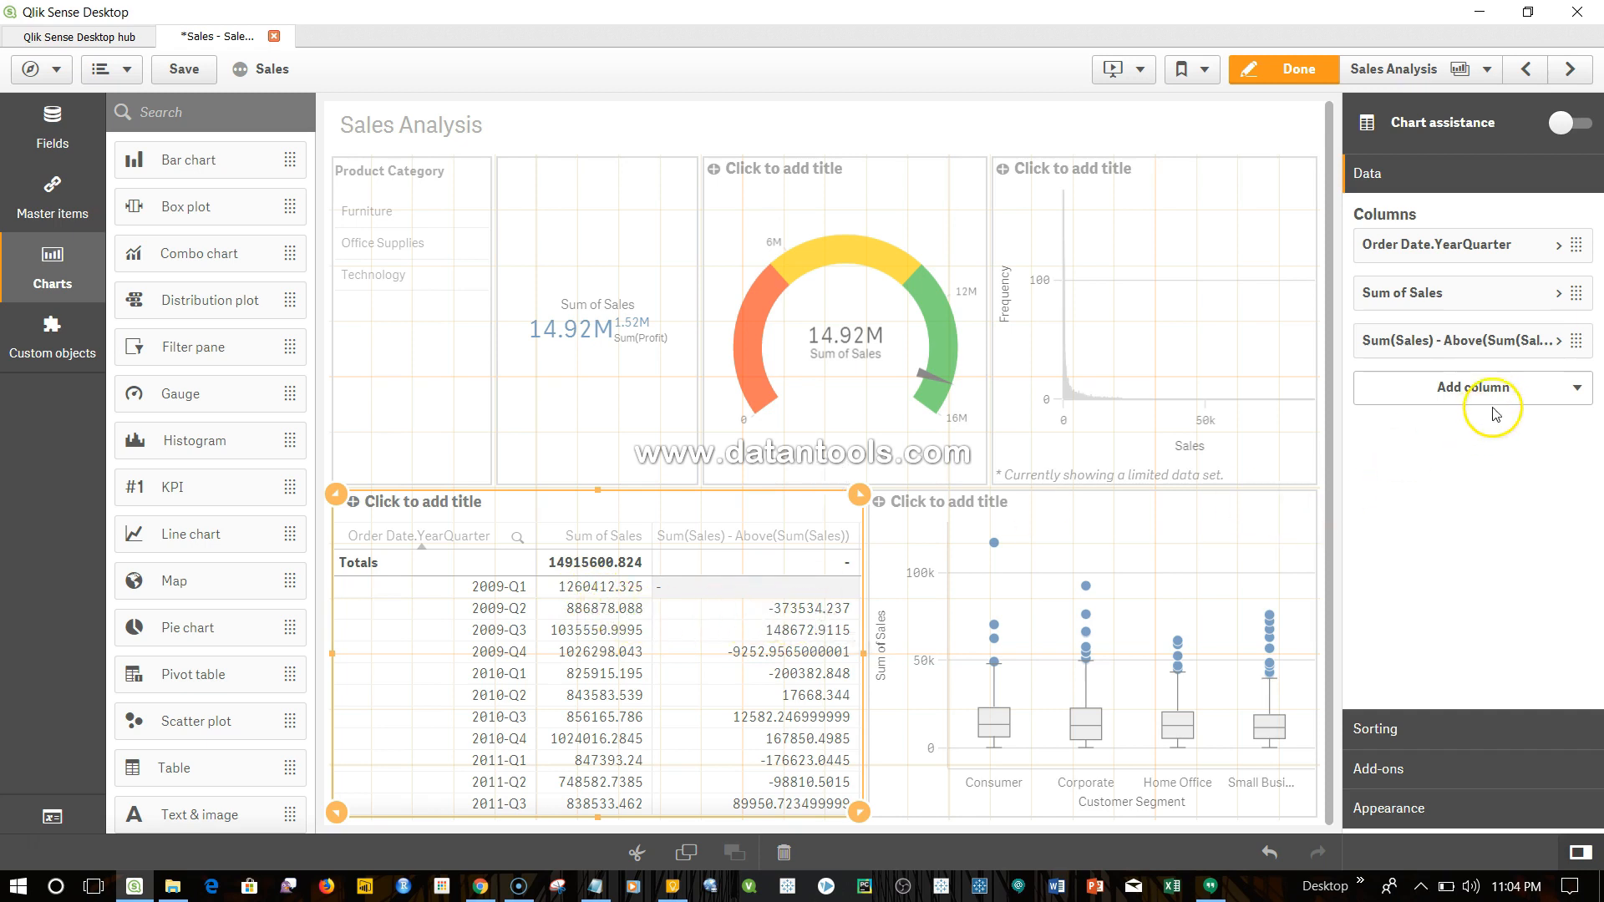
{"action": "left_click", "coordinate": [1547, 347]}
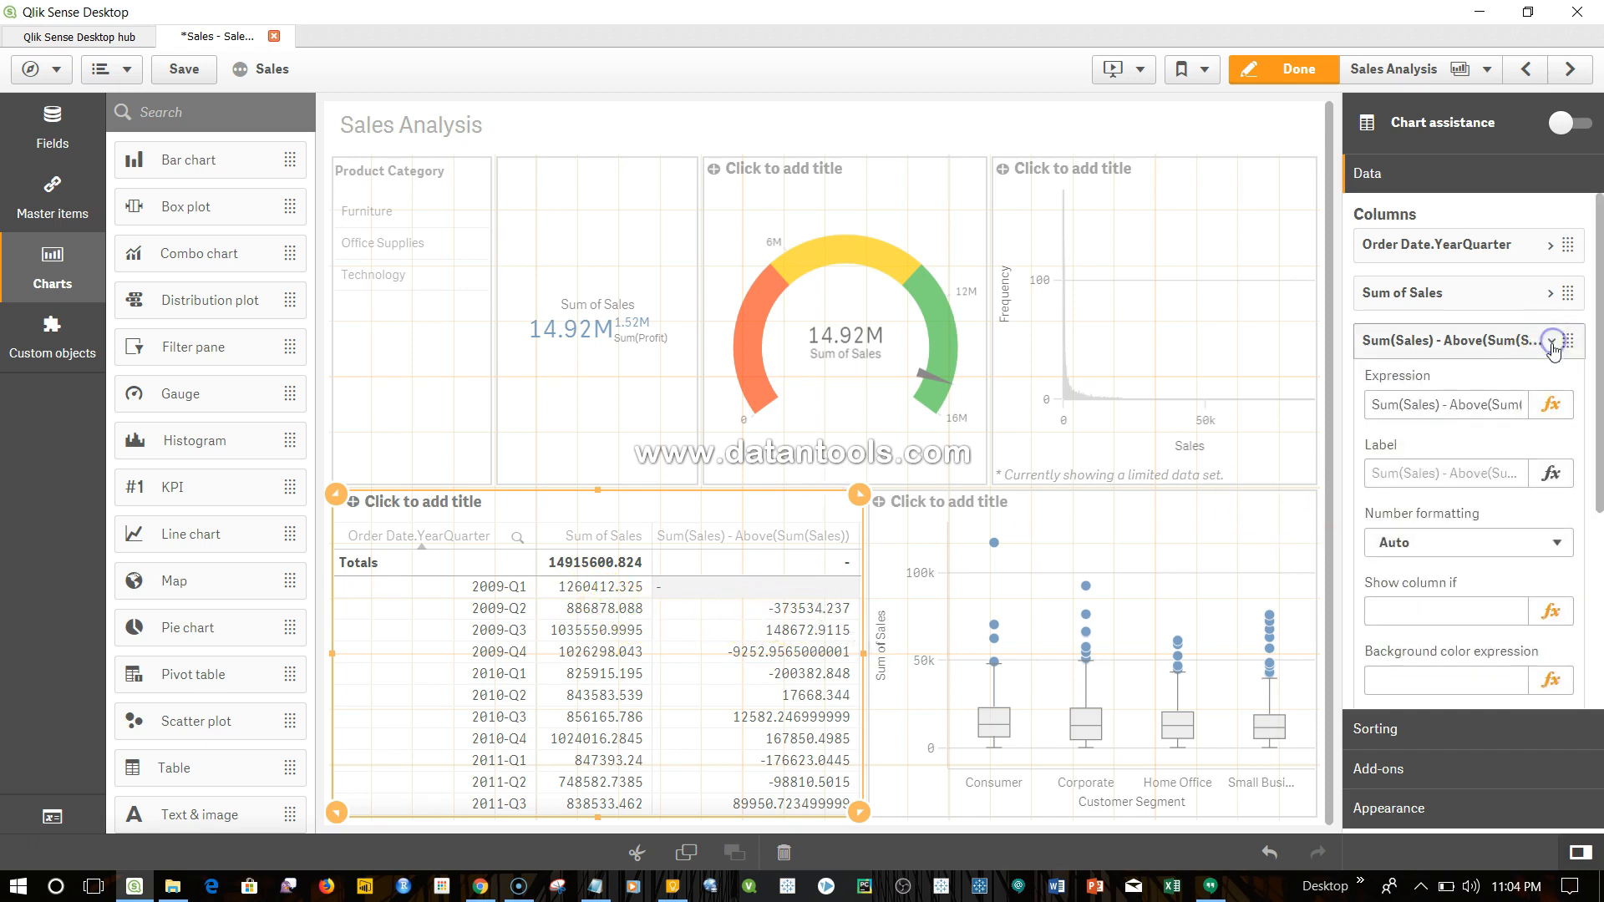
{"action": "left_click", "coordinate": [1389, 408]}
{"action": "left_click_drag", "start_coordinate": [1380, 405], "coordinate": [1577, 412]}
{"action": "left_click", "coordinate": [1431, 407]}
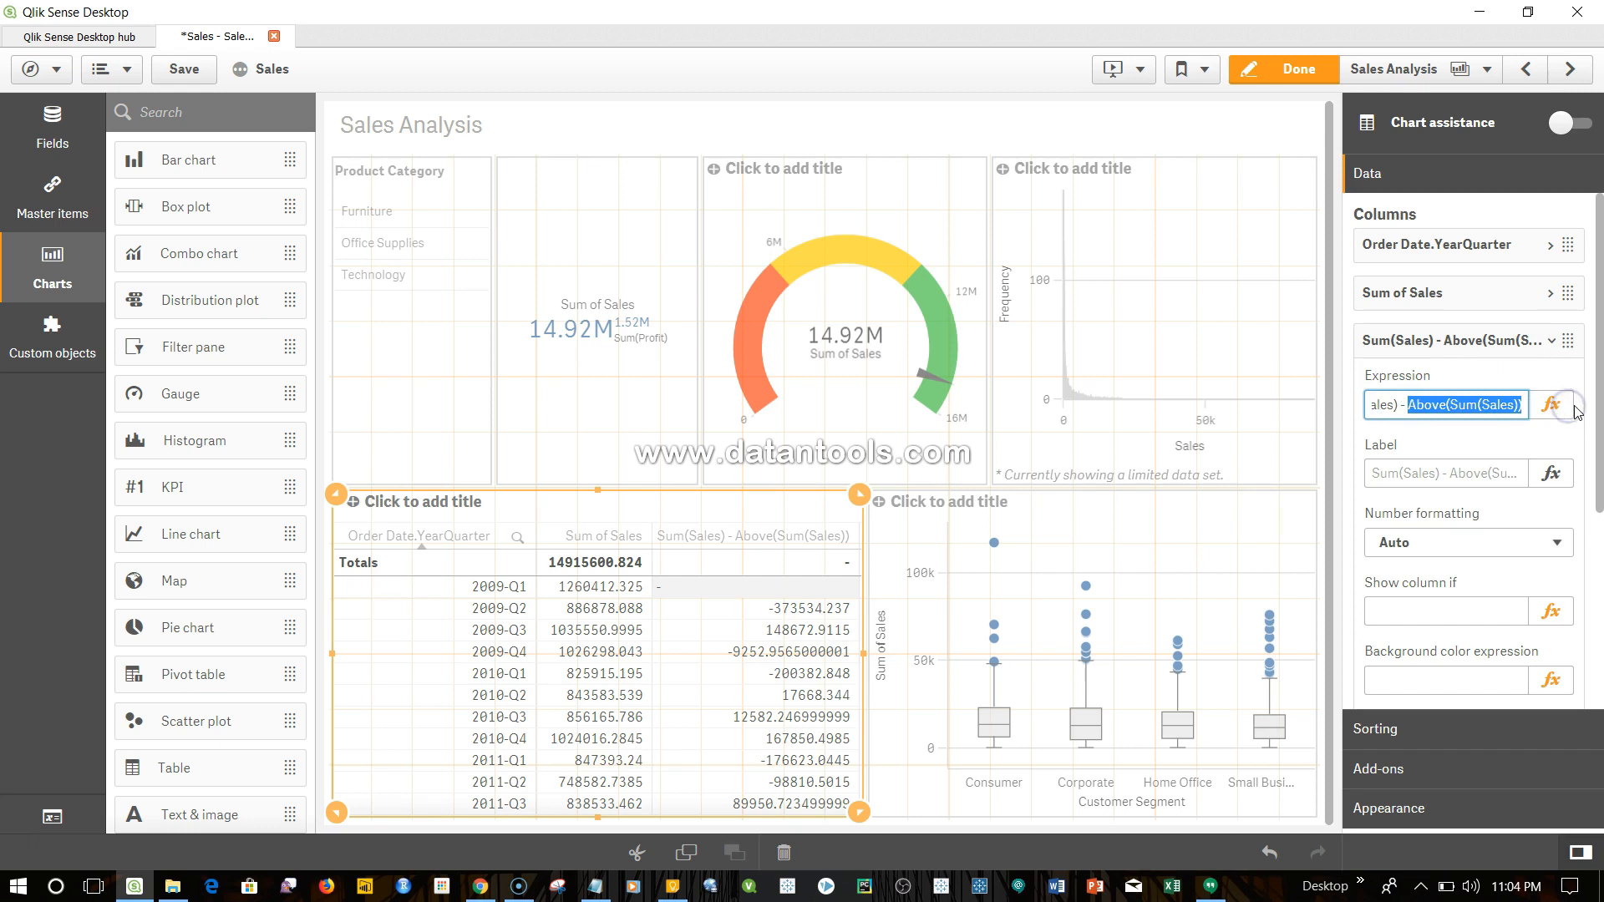
{"action": "left_click", "coordinate": [1577, 412]}
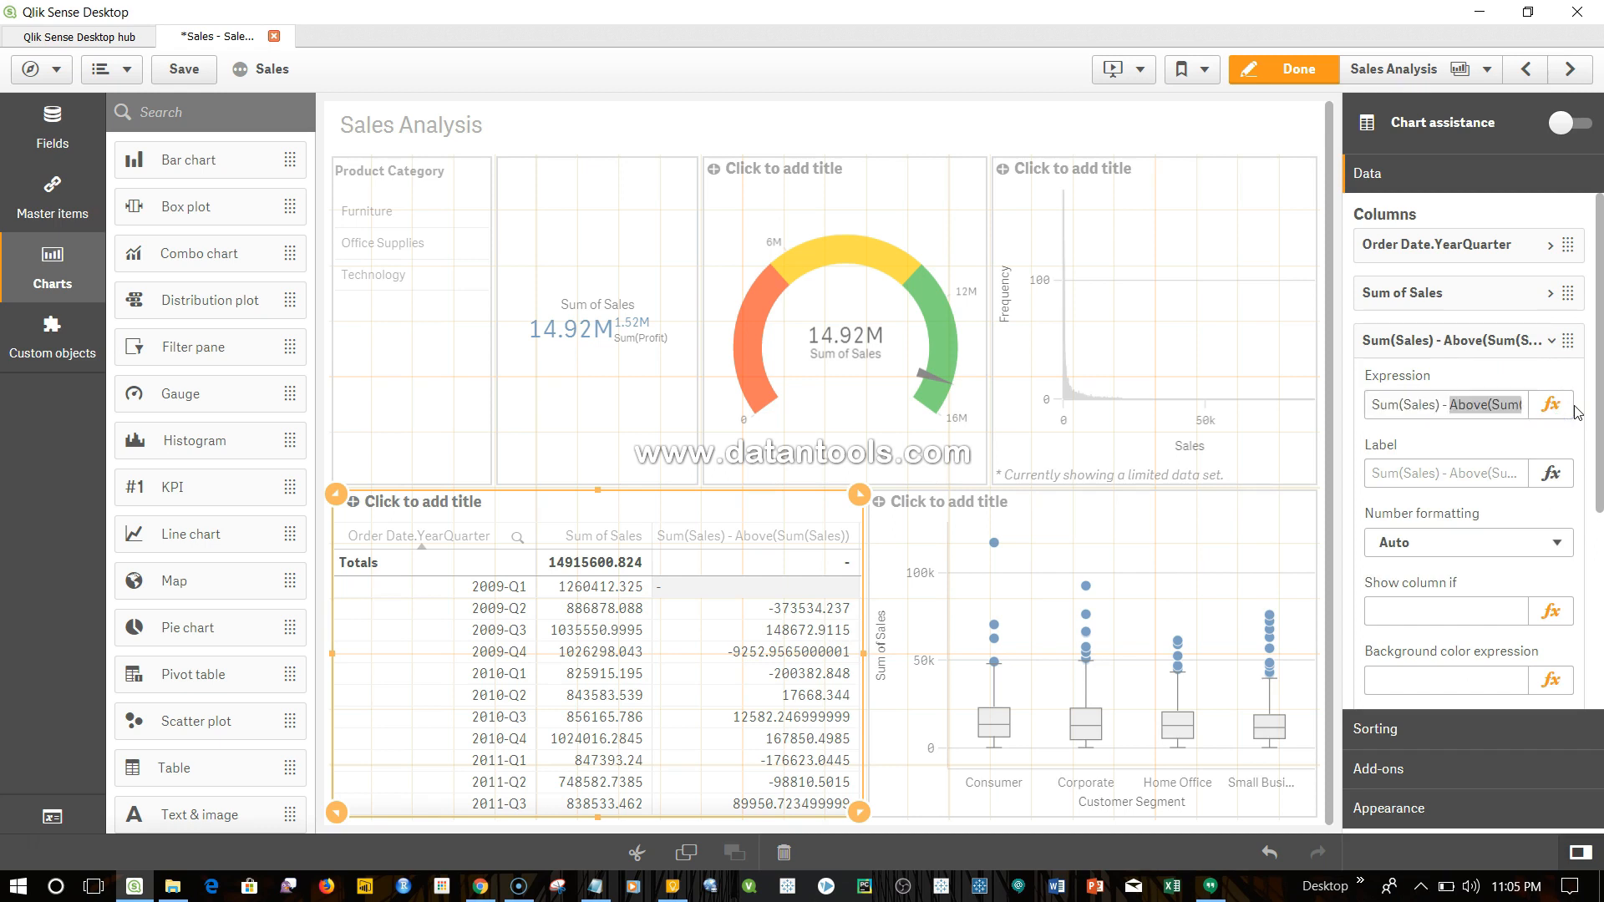
{"action": "left_click", "coordinate": [1548, 341]}
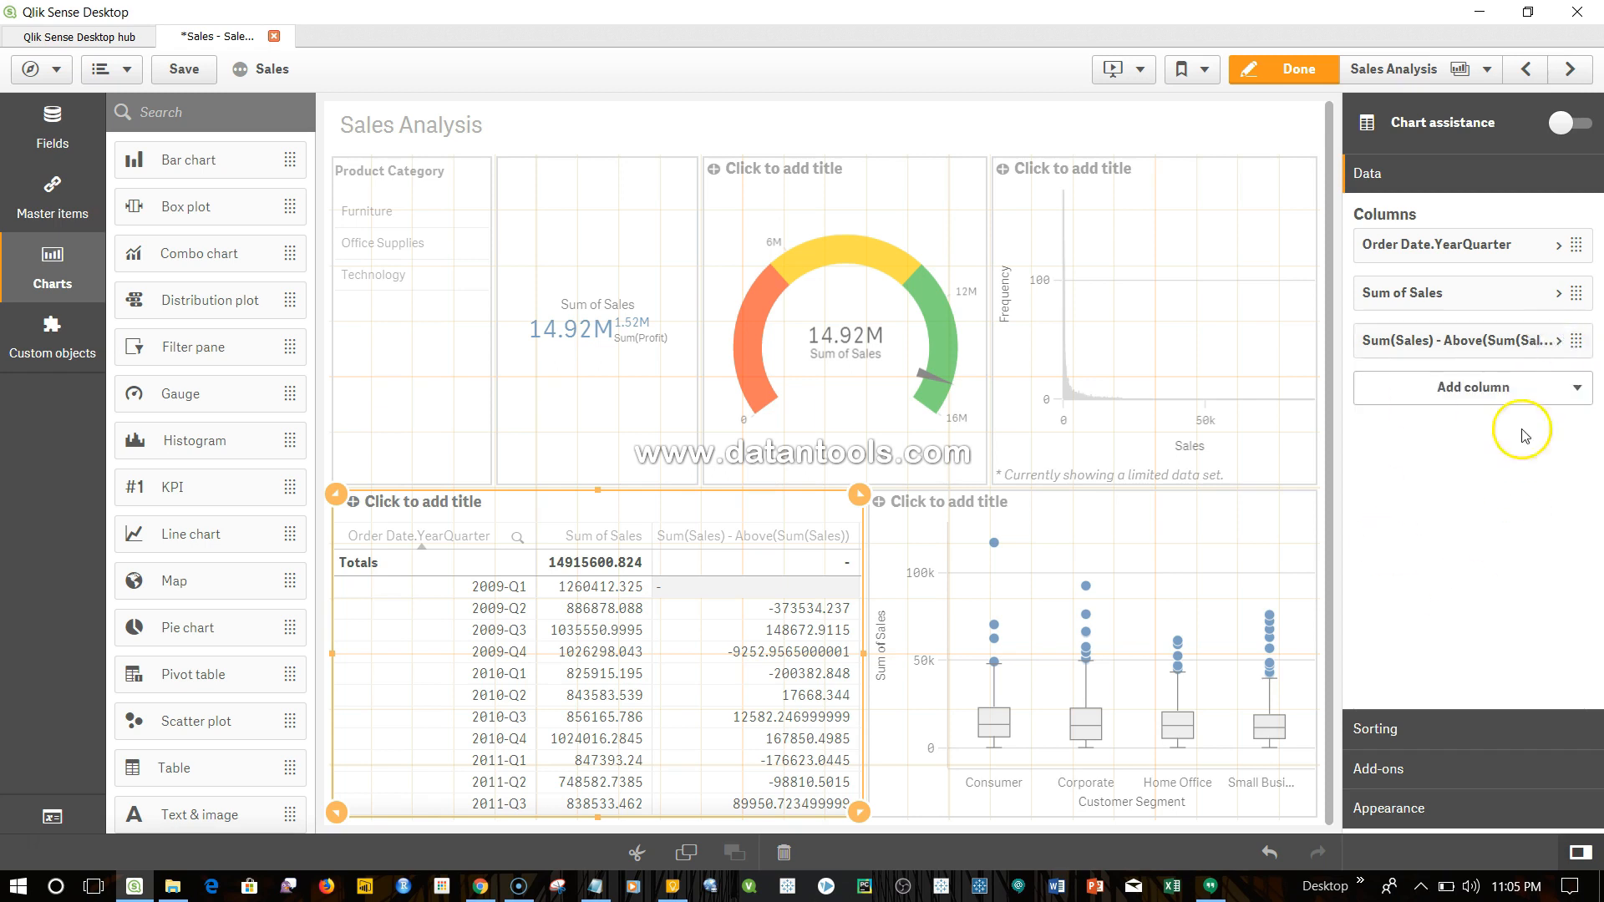
- Add a measure column Below(Sum(Sales)) to the Order Date.YearQuarter table
{"action": "left_click", "coordinate": [1545, 389]}
{"action": "left_click", "coordinate": [1501, 482]}
{"action": "type", "text": "Below"}
{"action": "key", "text": "BackSpace"}
{"action": "key", "text": "BackSpace"}
{"action": "key", "text": "BackSpace"}
{"action": "key", "text": "BackSpace"}
{"action": "key", "text": "BackSpace"}
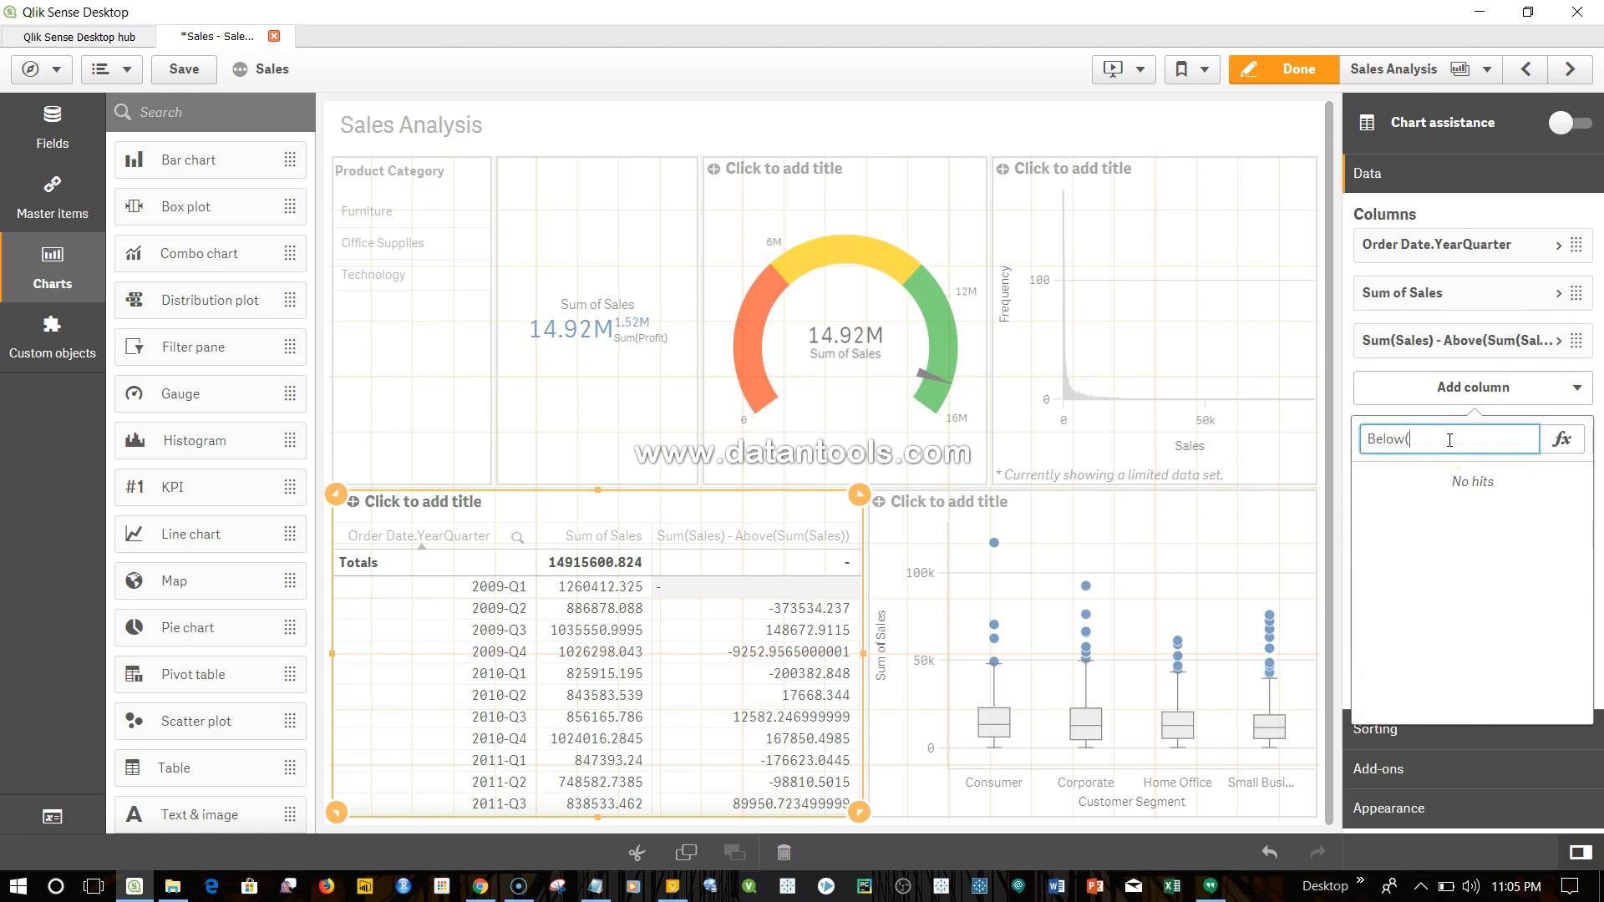
{"action": "type", "text": "(Sum(Sales"}
{"action": "key", "text": "Return"}
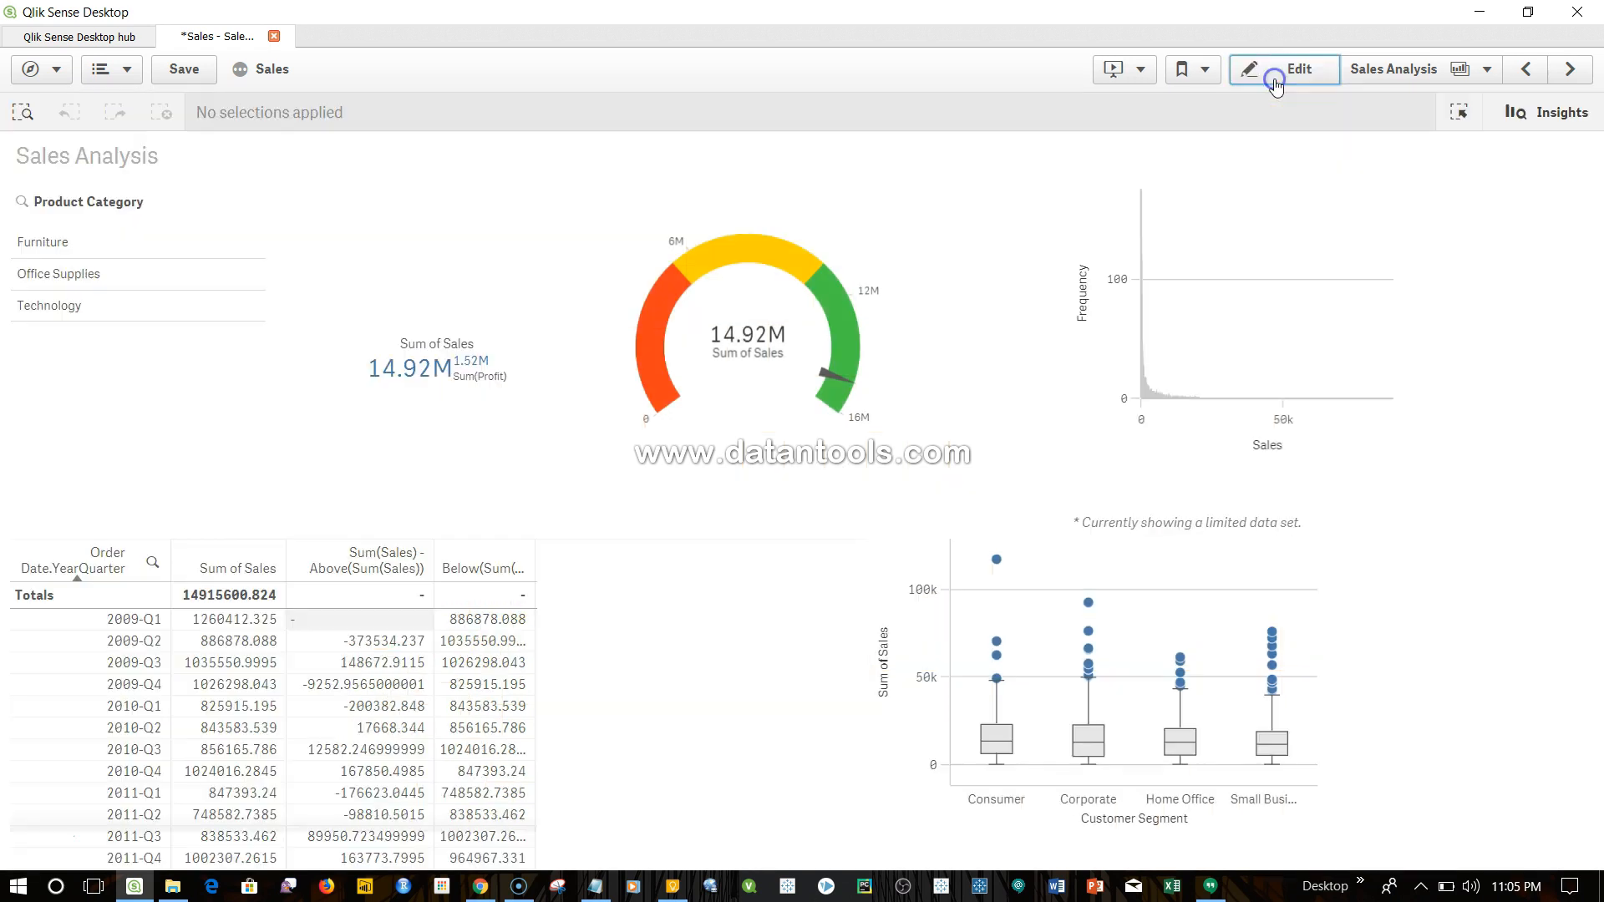
- Finish editing the sheet to compare the Below(Sum(Sales)) column with Sum of Sales, and reopen the sheet for editing
{"action": "left_click", "coordinate": [1273, 77]}
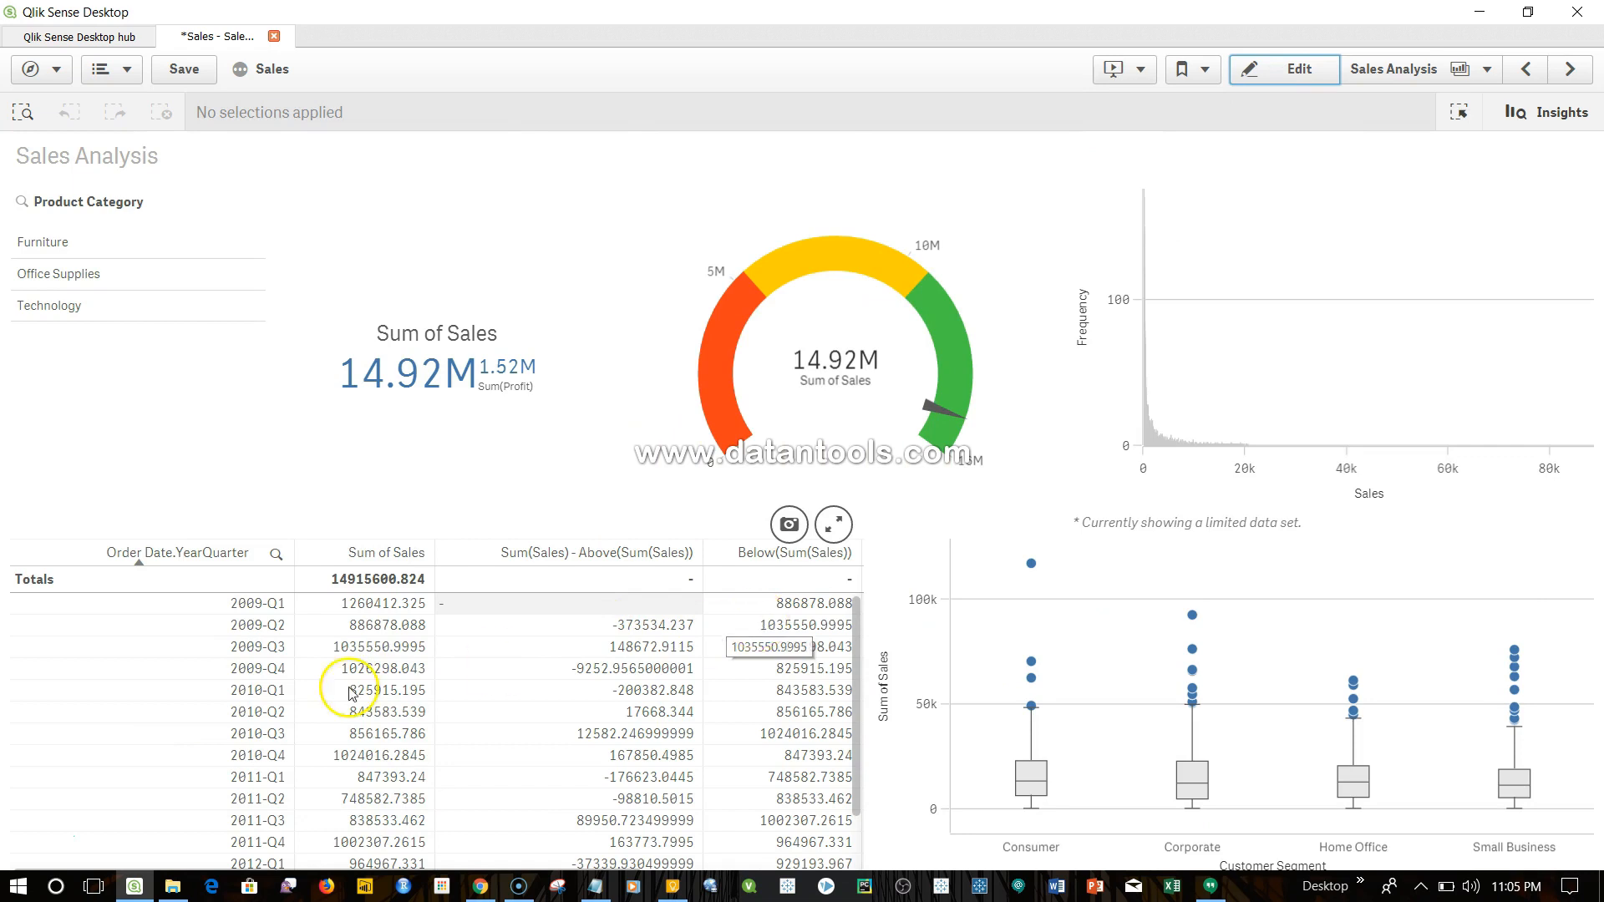
{"action": "left_click", "coordinate": [356, 612]}
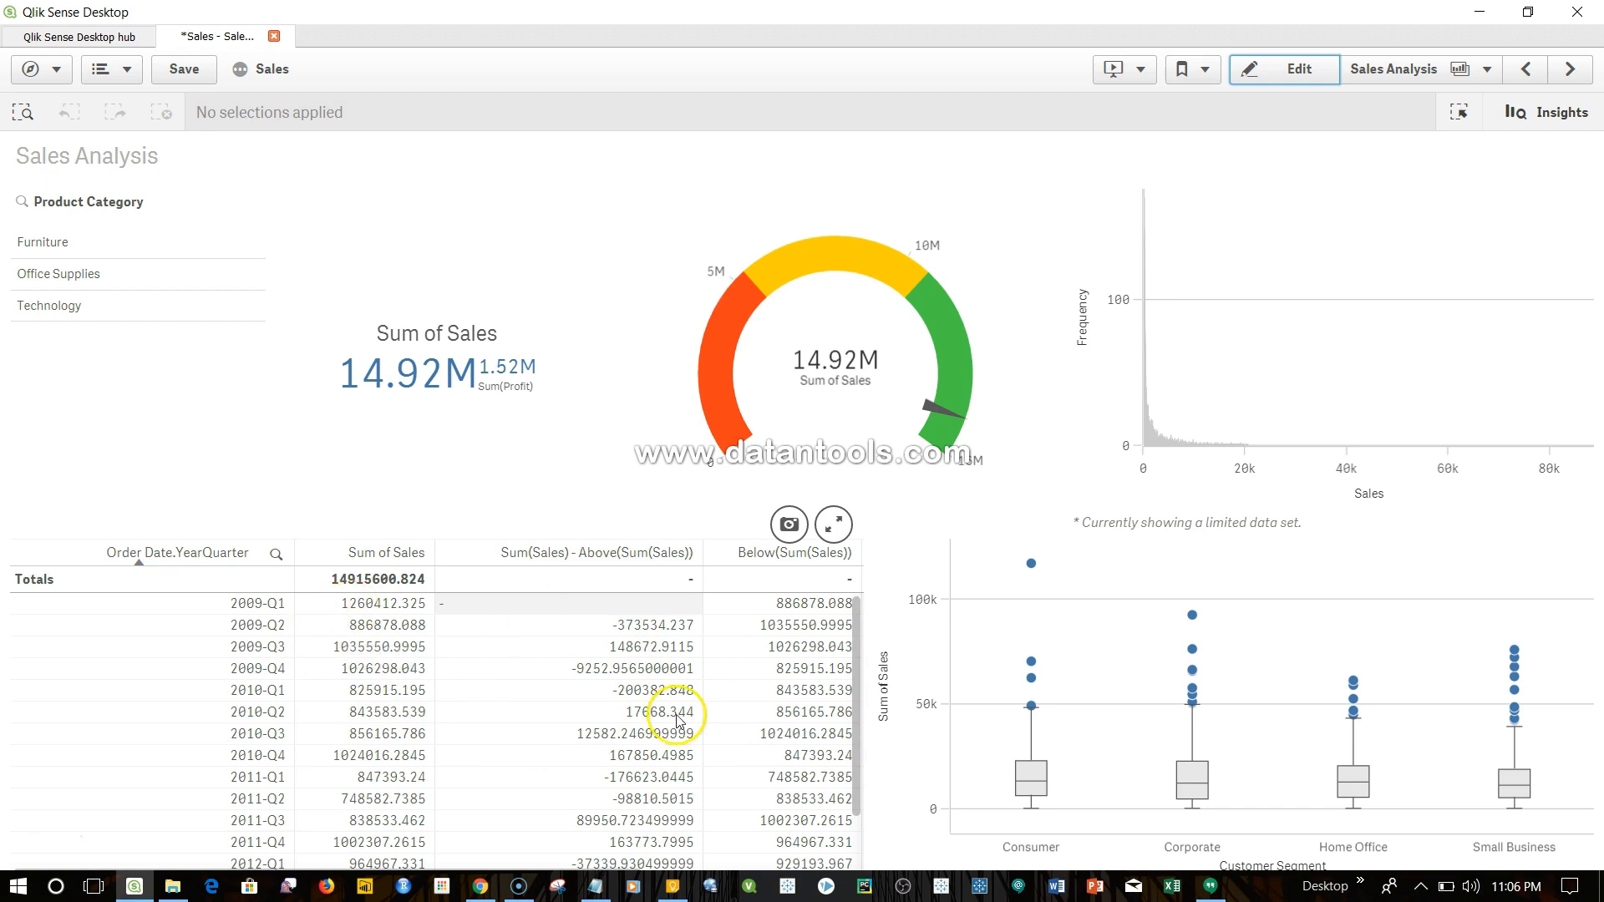
{"action": "left_click", "coordinate": [1301, 74]}
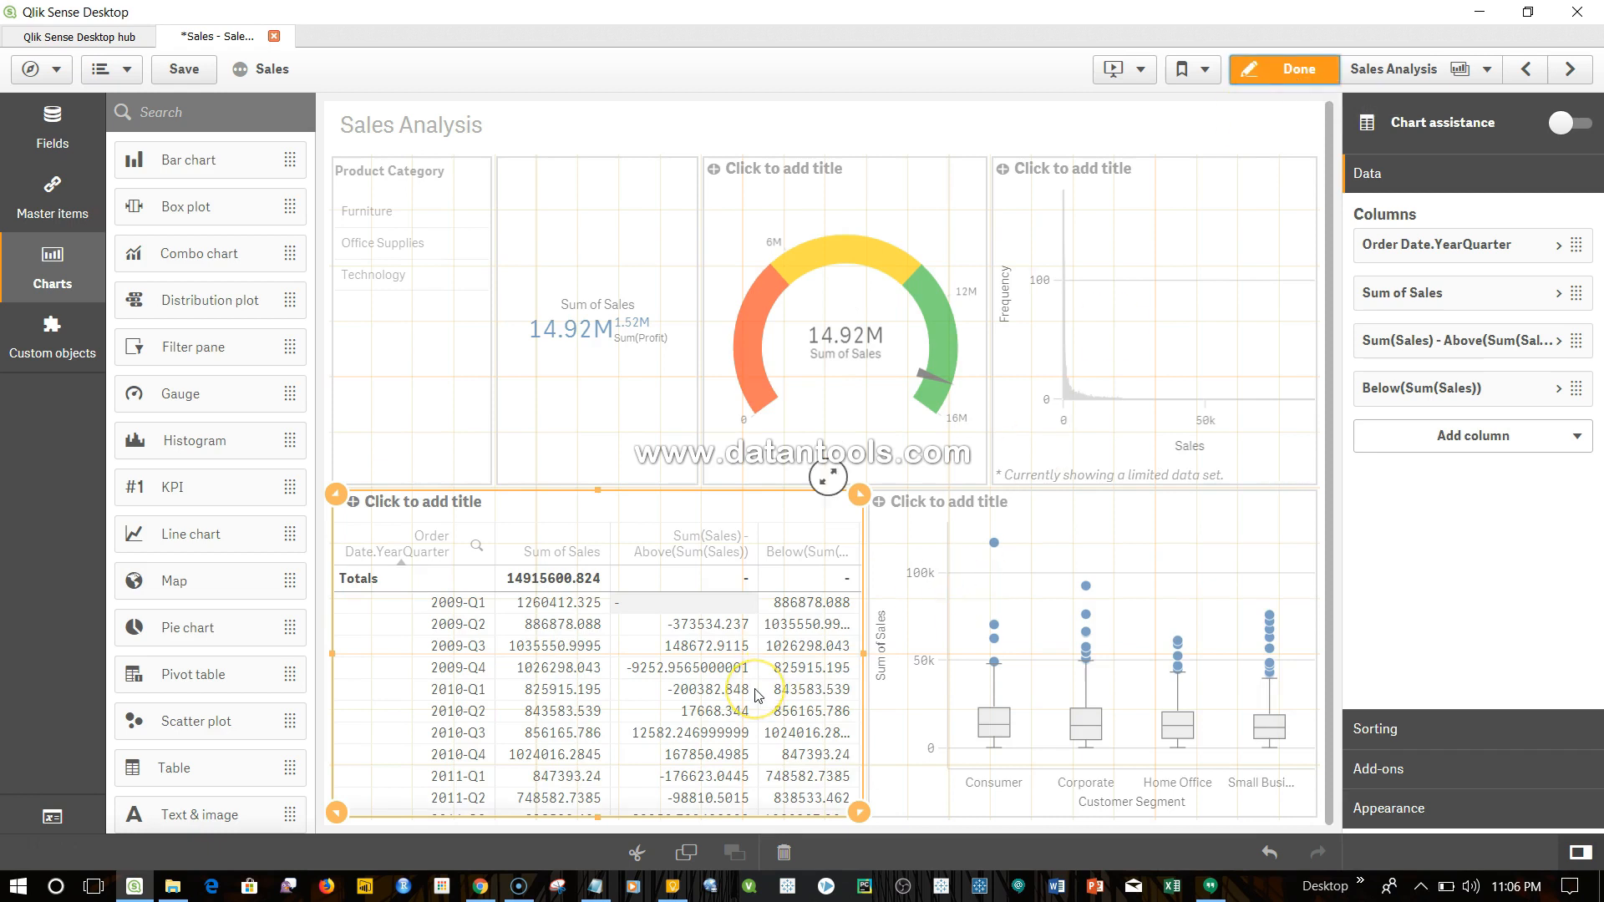
- Change the Below(Sum(Sales)) column's measure expression to Below(Sum(Sales),2)
{"action": "left_click", "coordinate": [698, 562]}
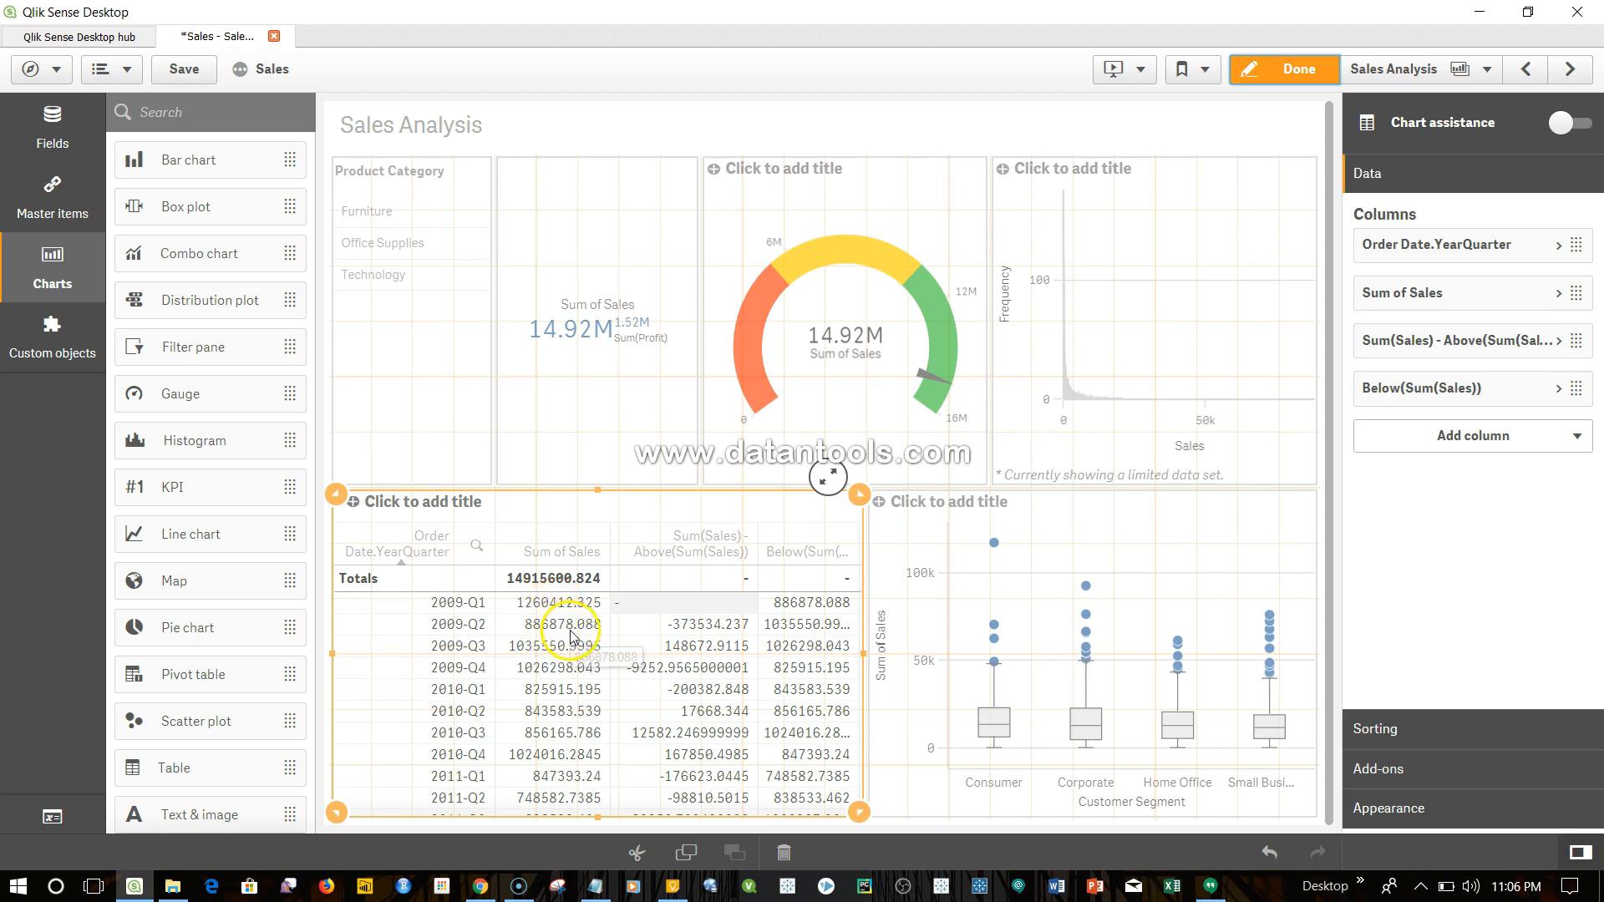
{"action": "left_click", "coordinate": [1555, 389]}
{"action": "left_click", "coordinate": [1481, 451]}
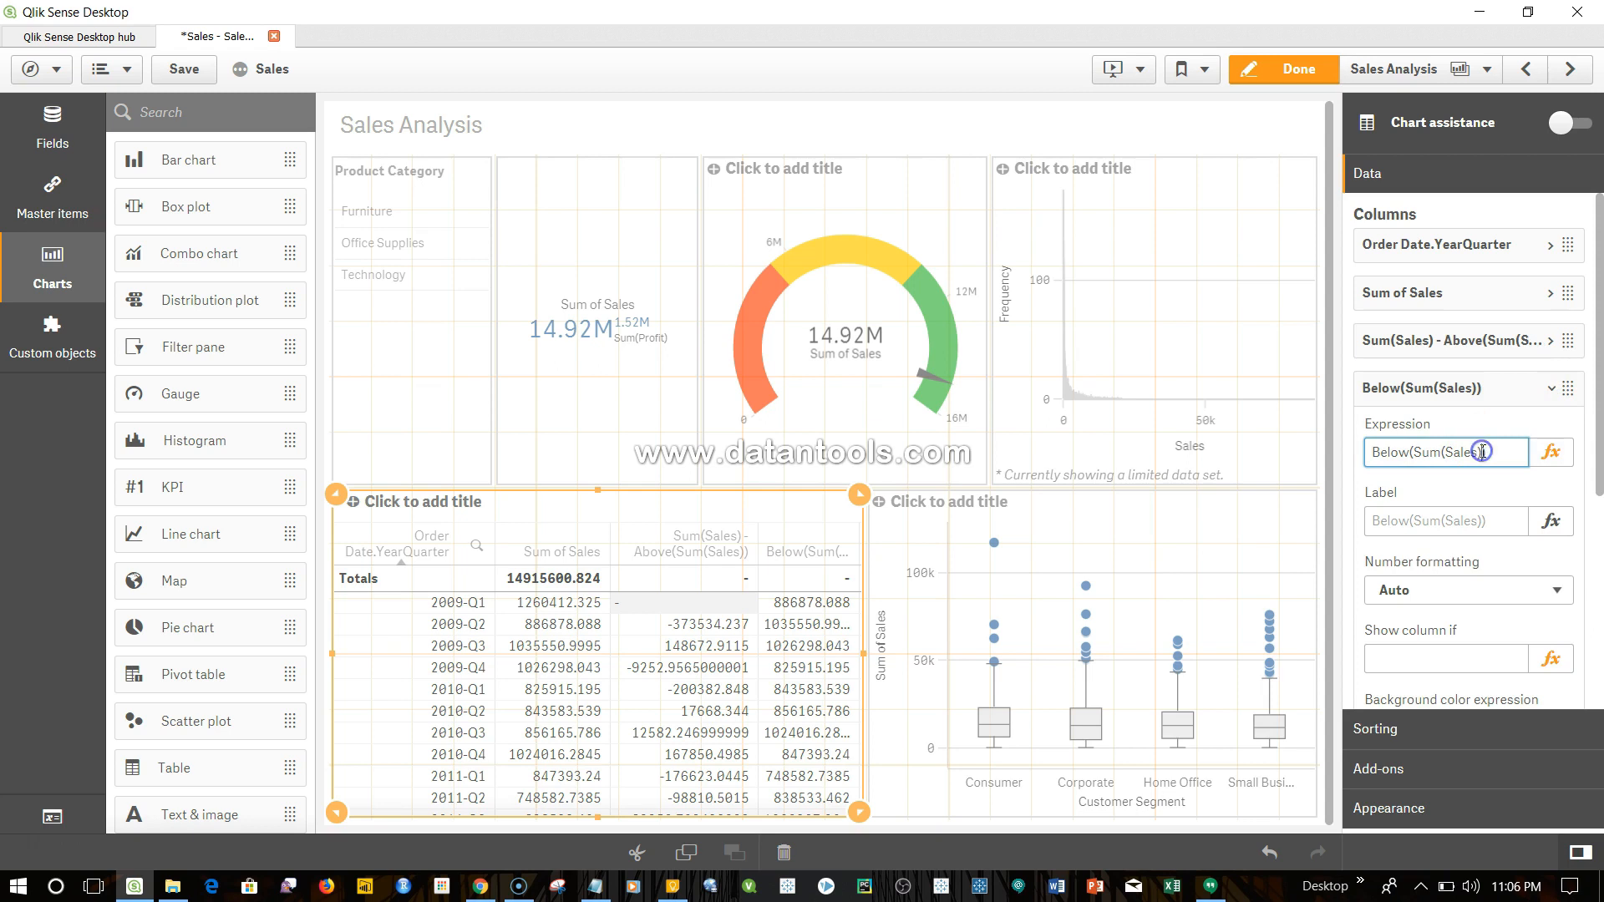
{"action": "left_click_drag", "start_coordinate": [1481, 451], "coordinate": [1368, 456]}
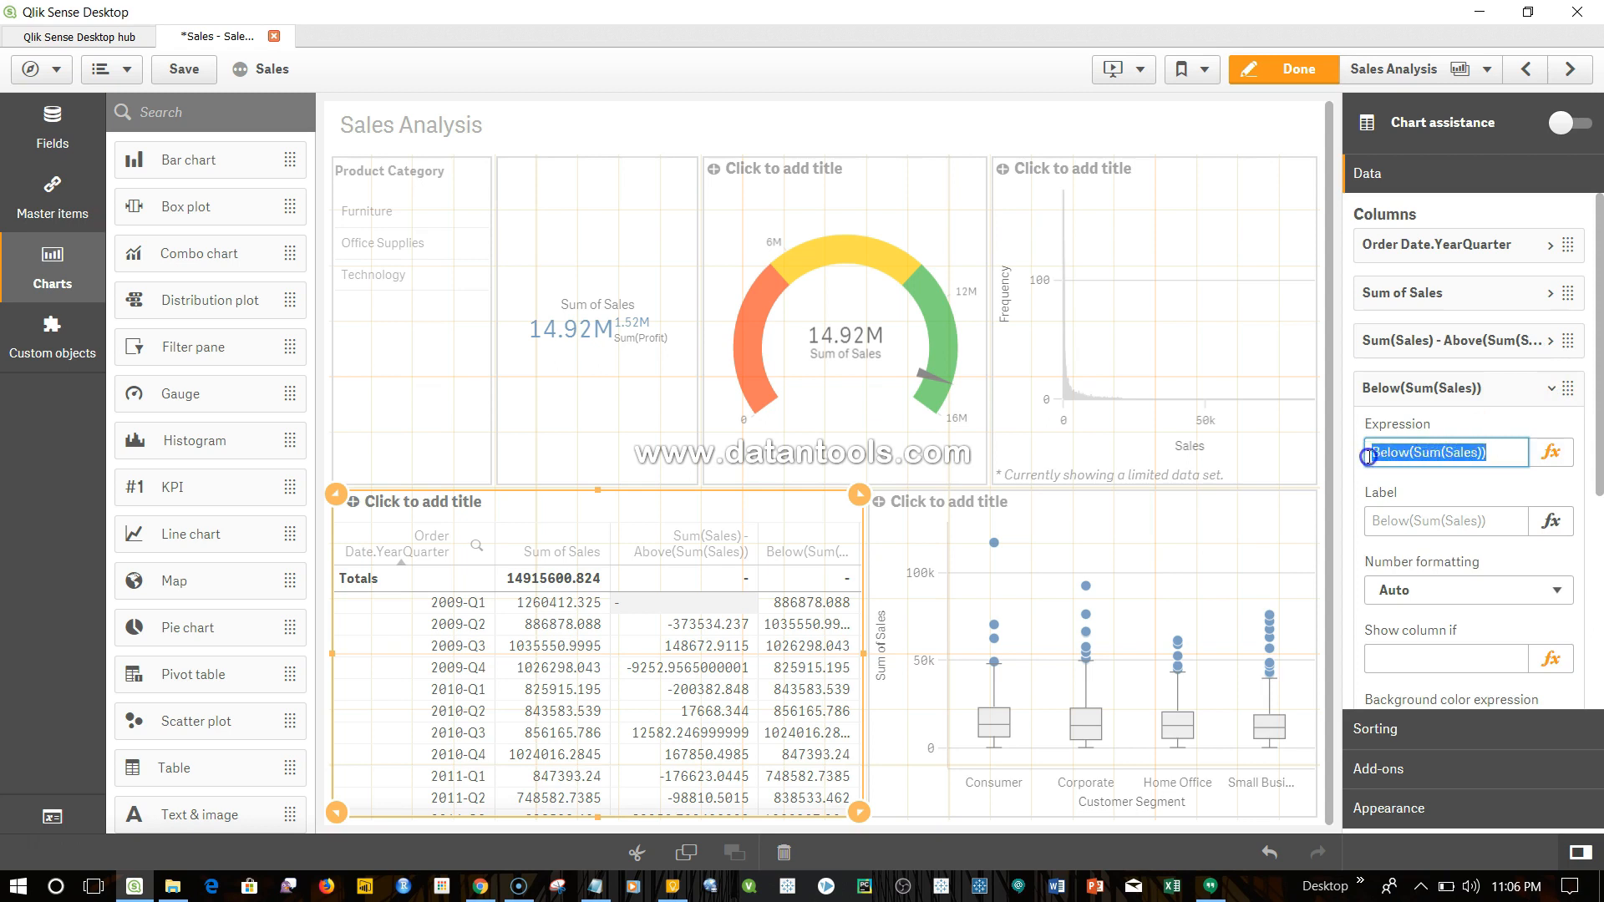
{"action": "left_click", "coordinate": [1368, 456]}
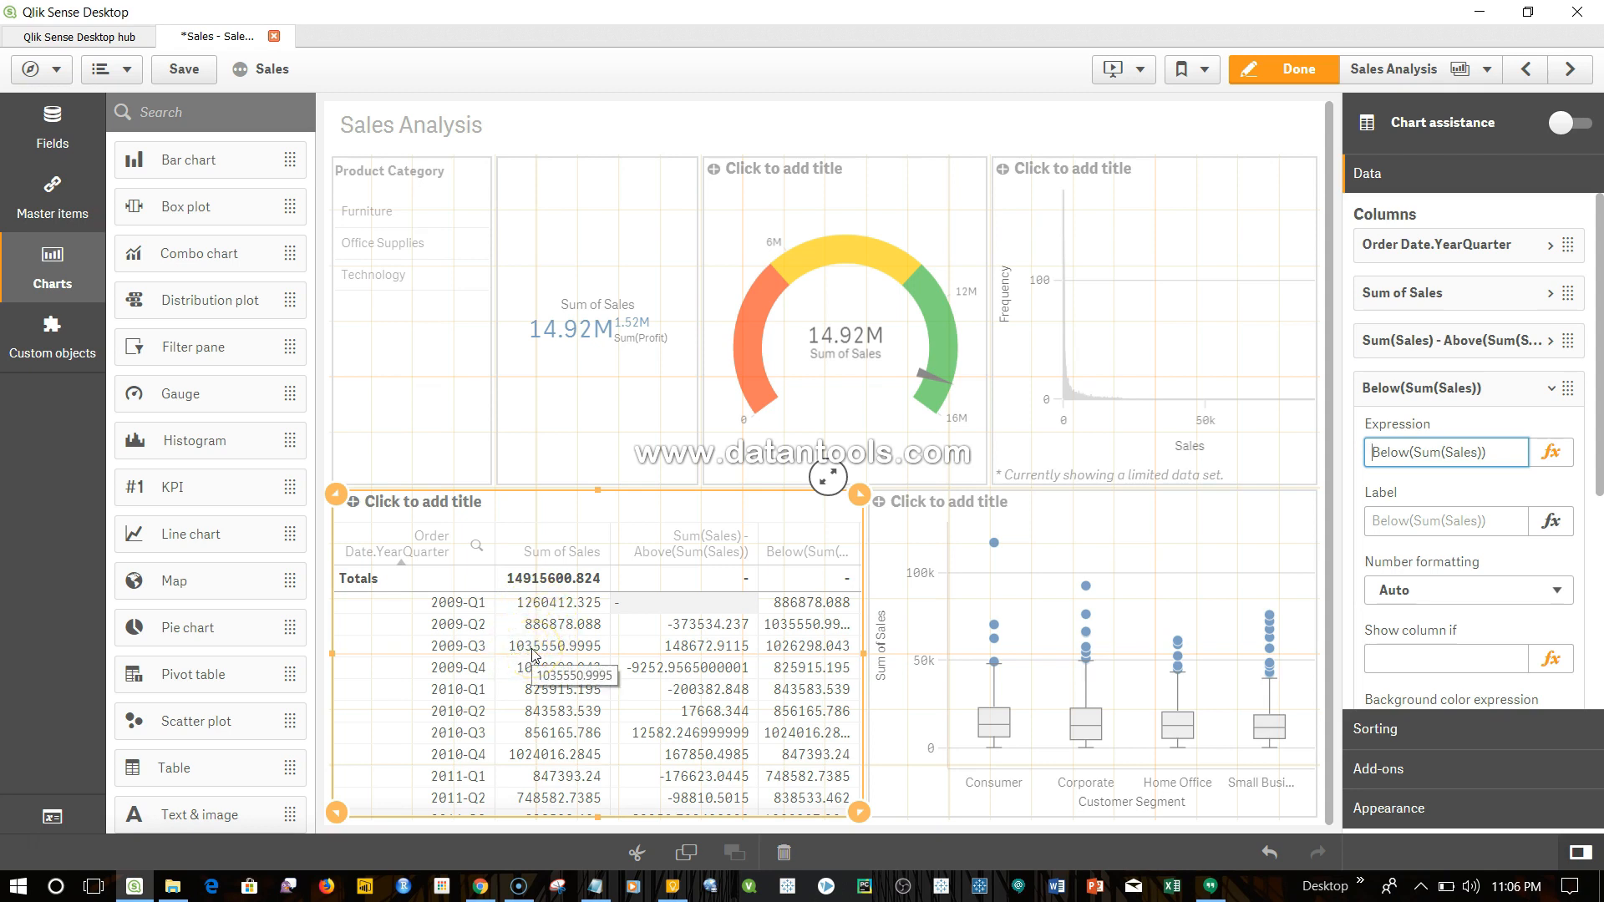
{"action": "left_click_drag", "start_coordinate": [1387, 457], "coordinate": [1483, 451]}
{"action": "left_click", "coordinate": [1481, 452]}
{"action": "type", "text": ",2"}
{"action": "key", "text": "Tab"}
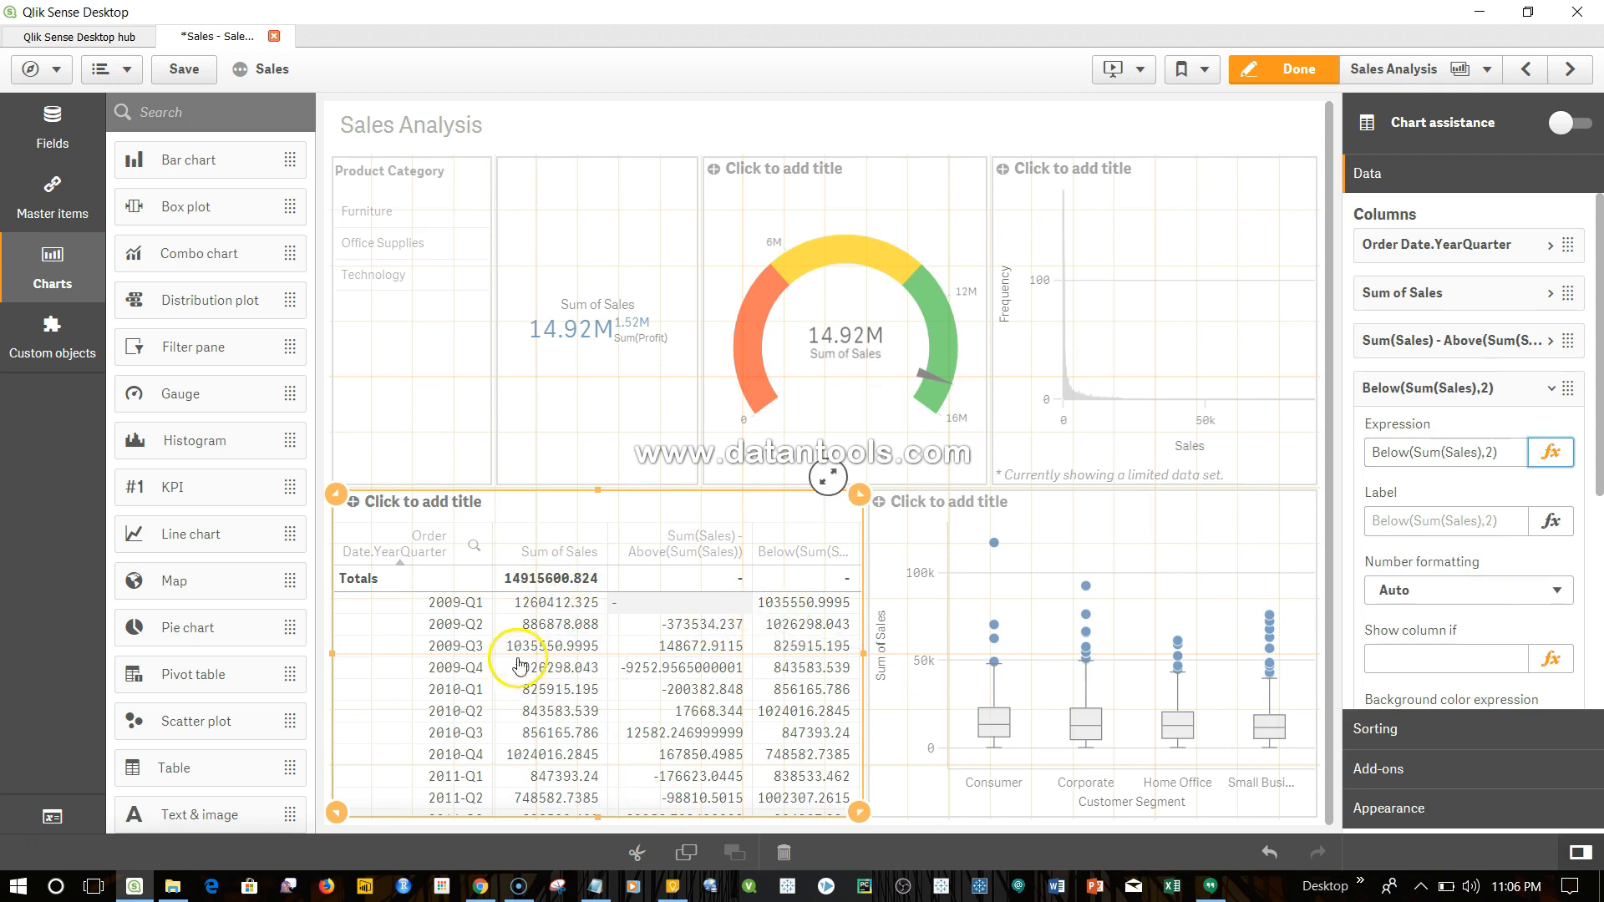
- Review the Below(Sum(Sales),2) expression and compare its column with the quarterly sales in the table
{"action": "left_click_drag", "start_coordinate": [1499, 452], "coordinate": [1364, 461]}
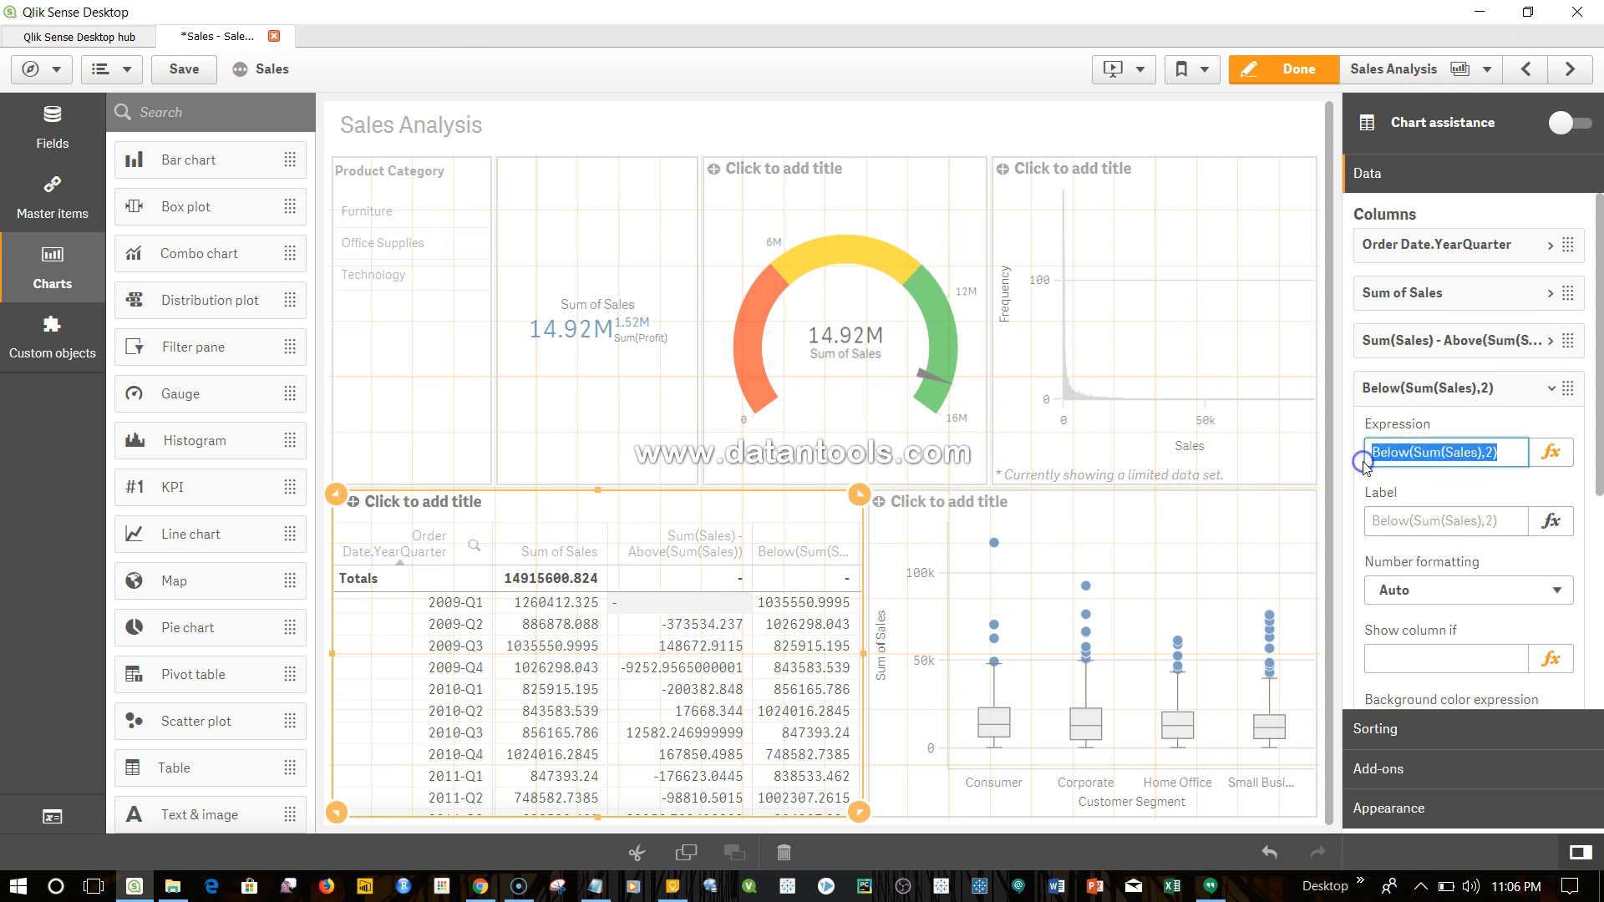
{"action": "left_click", "coordinate": [1383, 452]}
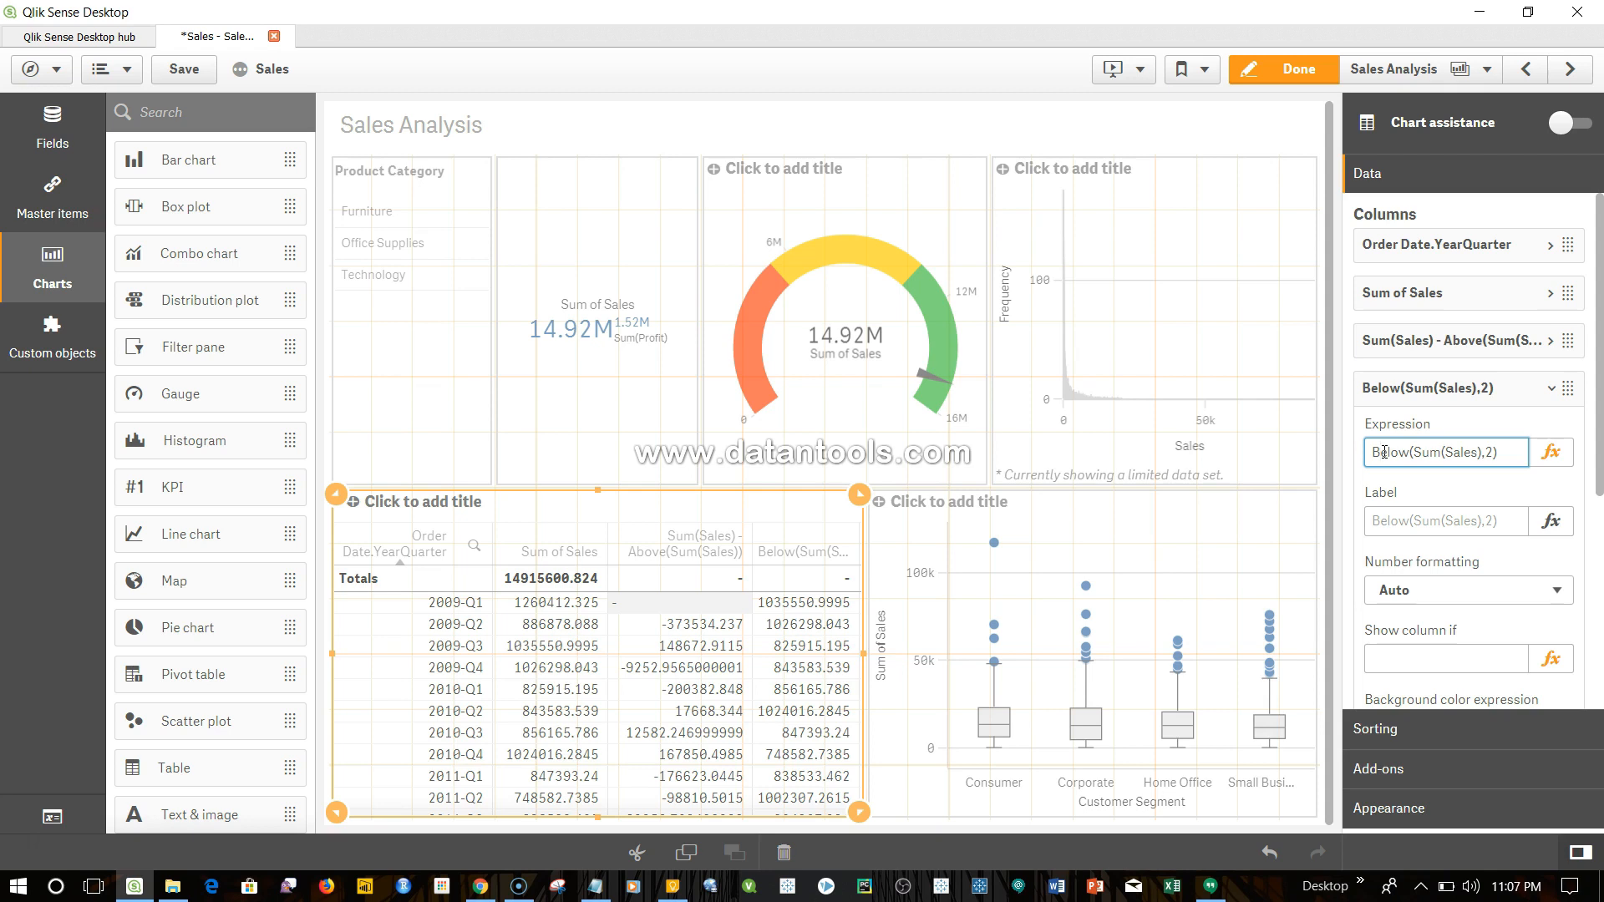
{"action": "left_click", "coordinate": [1490, 452]}
{"action": "left_click", "coordinate": [760, 565]}
{"action": "left_click", "coordinate": [493, 737]}
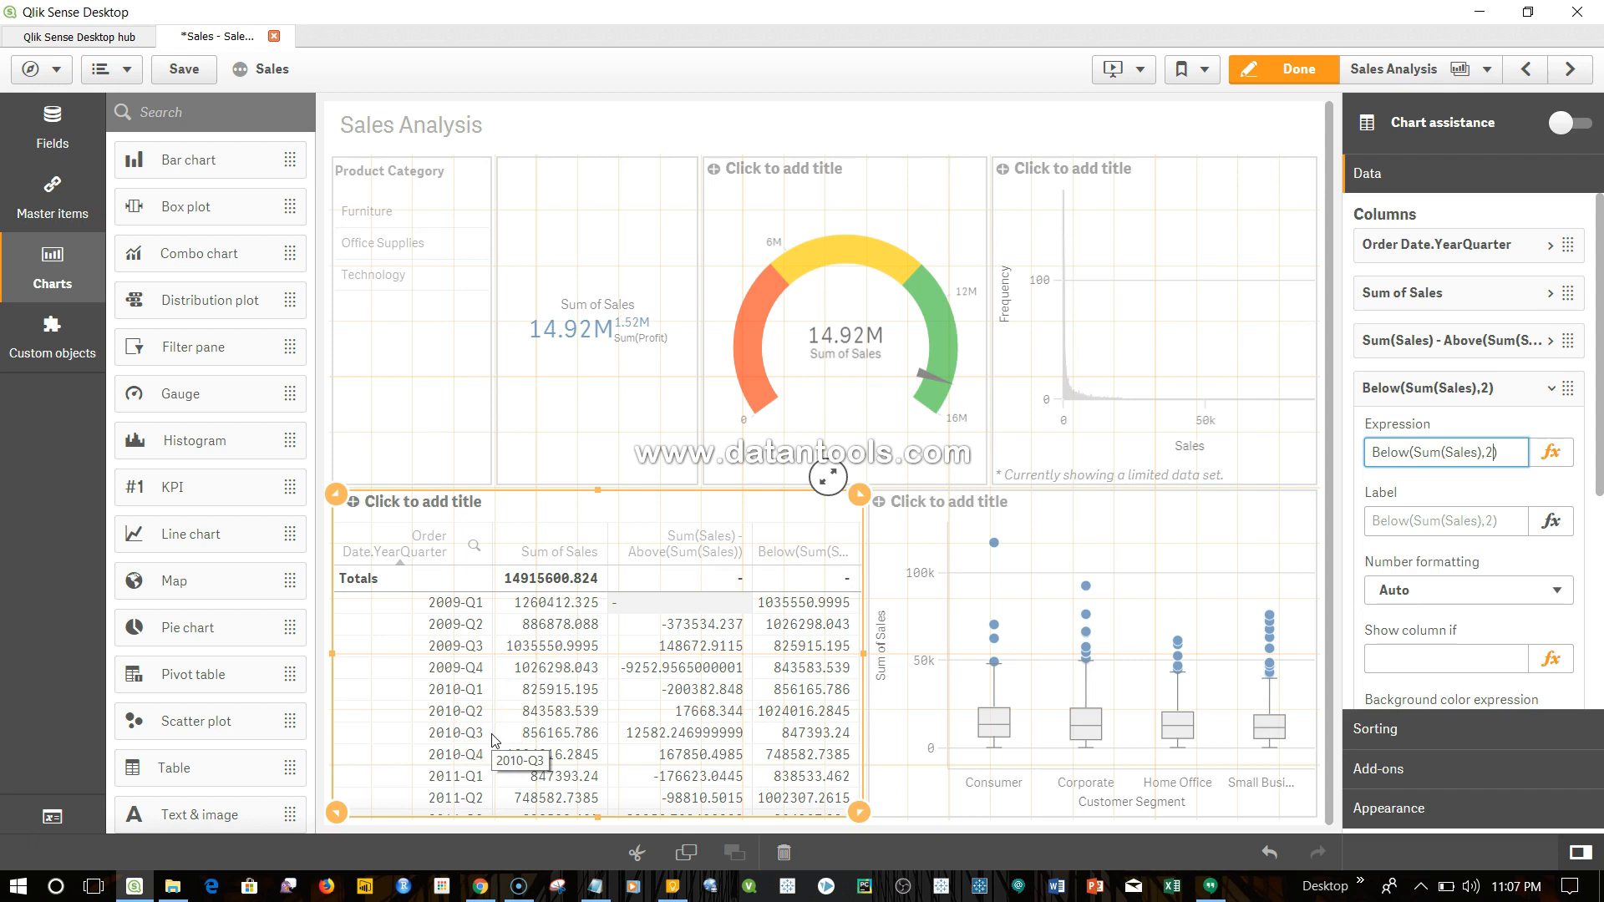
{"action": "mouse_move", "coordinate": [493, 737]}
{"action": "left_mouse_down"}
{"action": "mouse_move", "coordinate": [500, 703]}
{"action": "mouse_move", "coordinate": [464, 628]}
{"action": "mouse_move", "coordinate": [435, 608]}
{"action": "mouse_move", "coordinate": [483, 611]}
{"action": "mouse_move", "coordinate": [441, 704]}
{"action": "mouse_move", "coordinate": [489, 697]}
{"action": "mouse_move", "coordinate": [440, 663]}
{"action": "mouse_move", "coordinate": [466, 611]}
{"action": "left_mouse_up"}
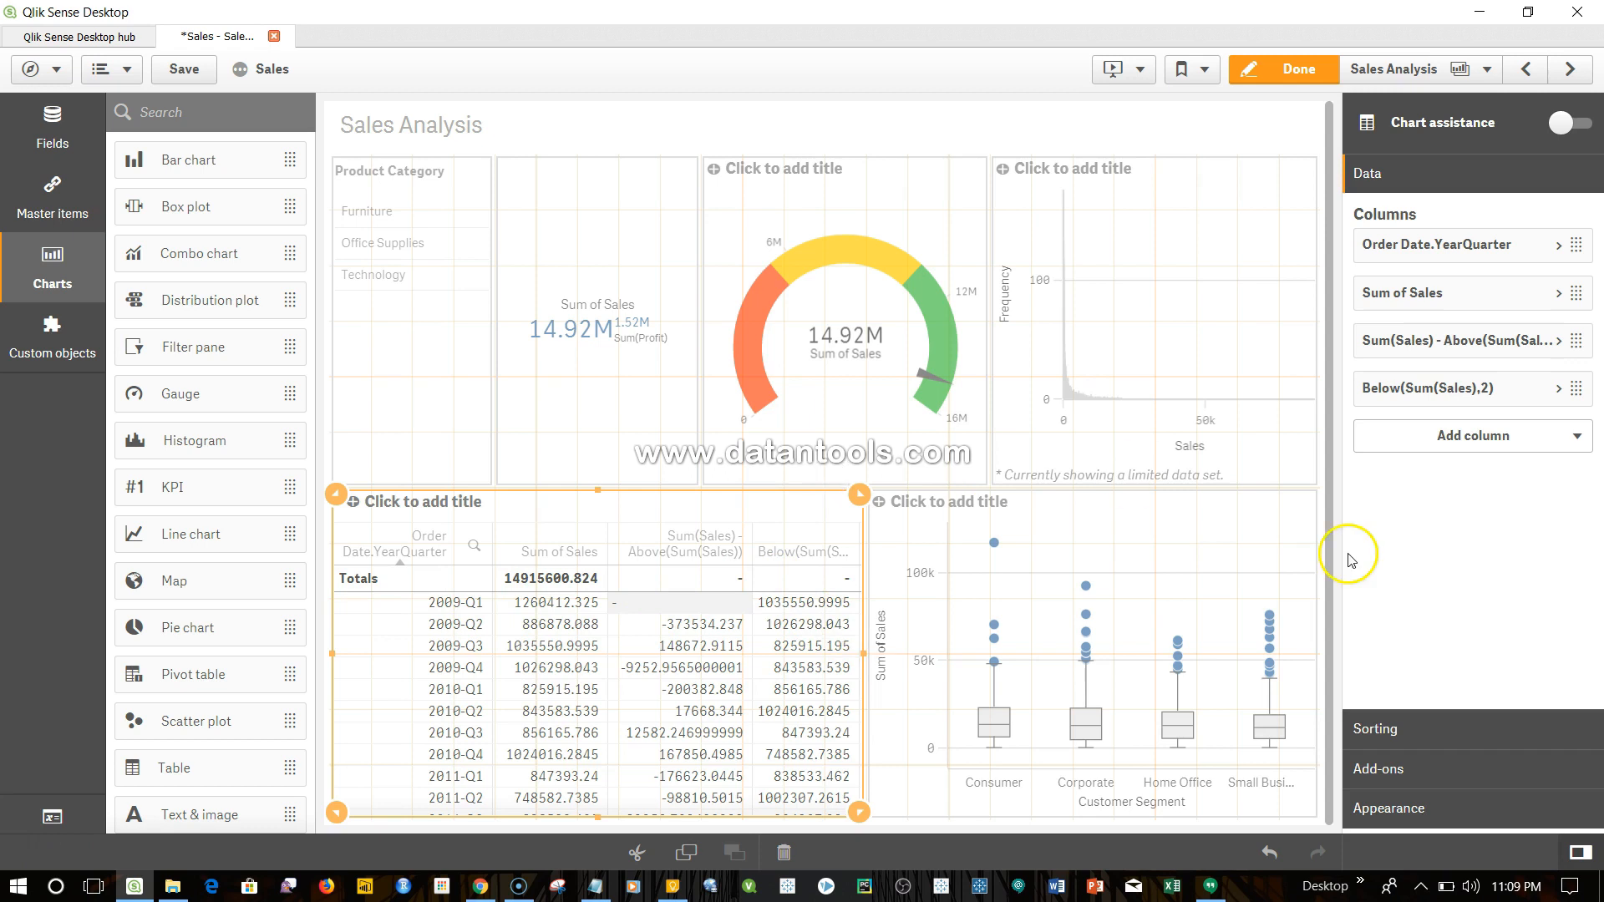
- Add a measure column to the Order Date.YearQuarter table with the expression Before(Sum(Sales))
{"action": "left_click", "coordinate": [1581, 438]}
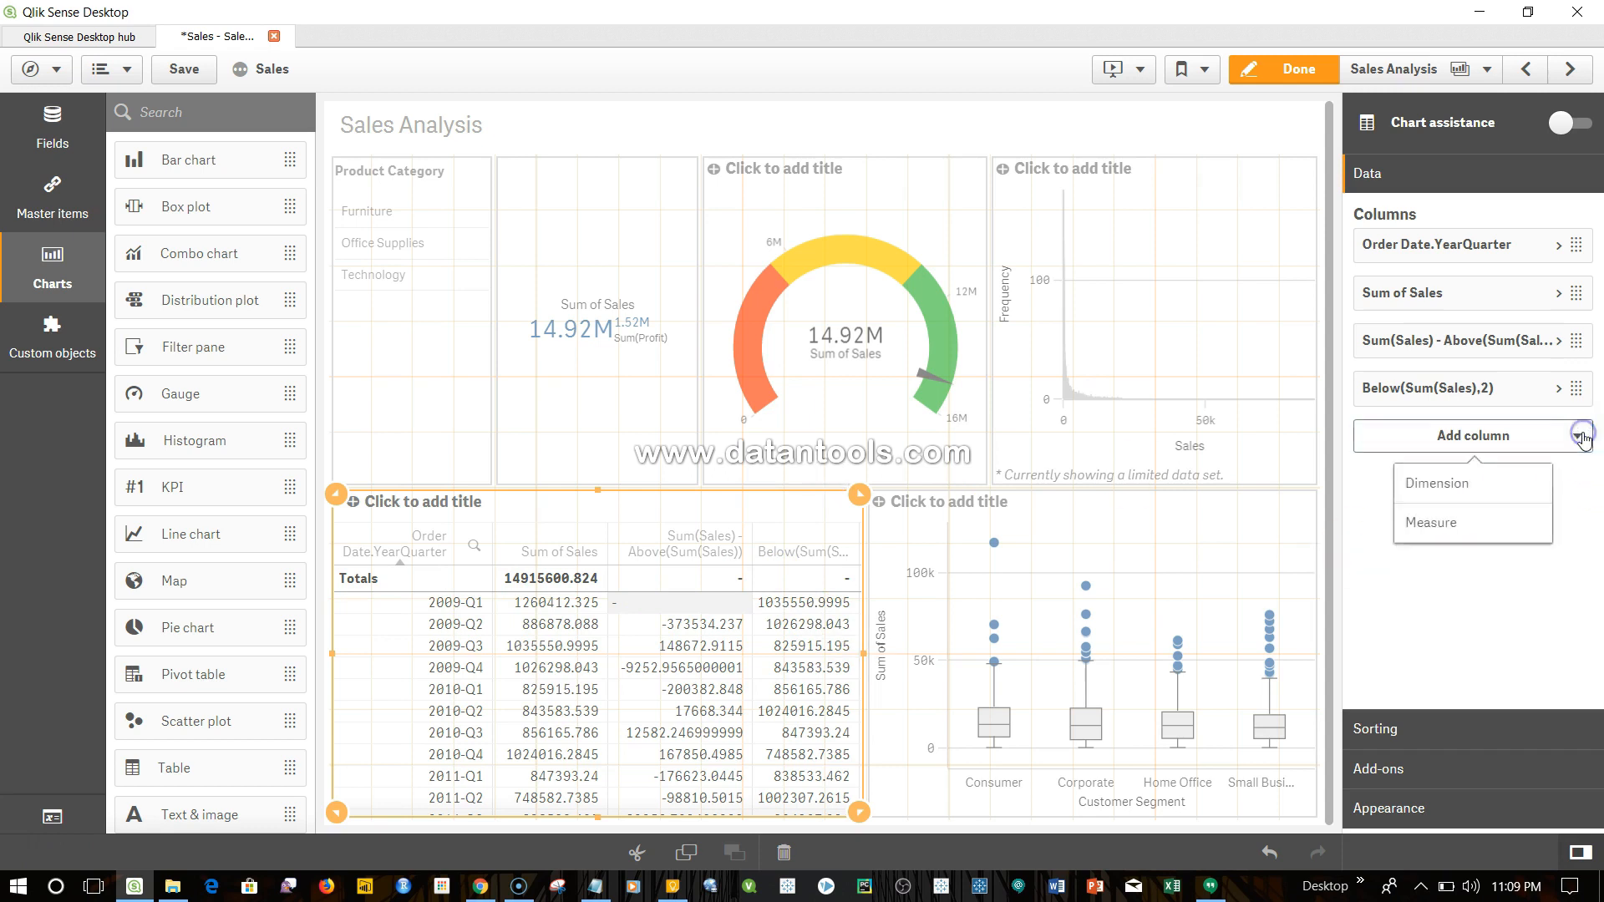
{"action": "left_click", "coordinate": [1486, 527]}
{"action": "left_click", "coordinate": [1561, 487]}
{"action": "left_click", "coordinate": [668, 351]}
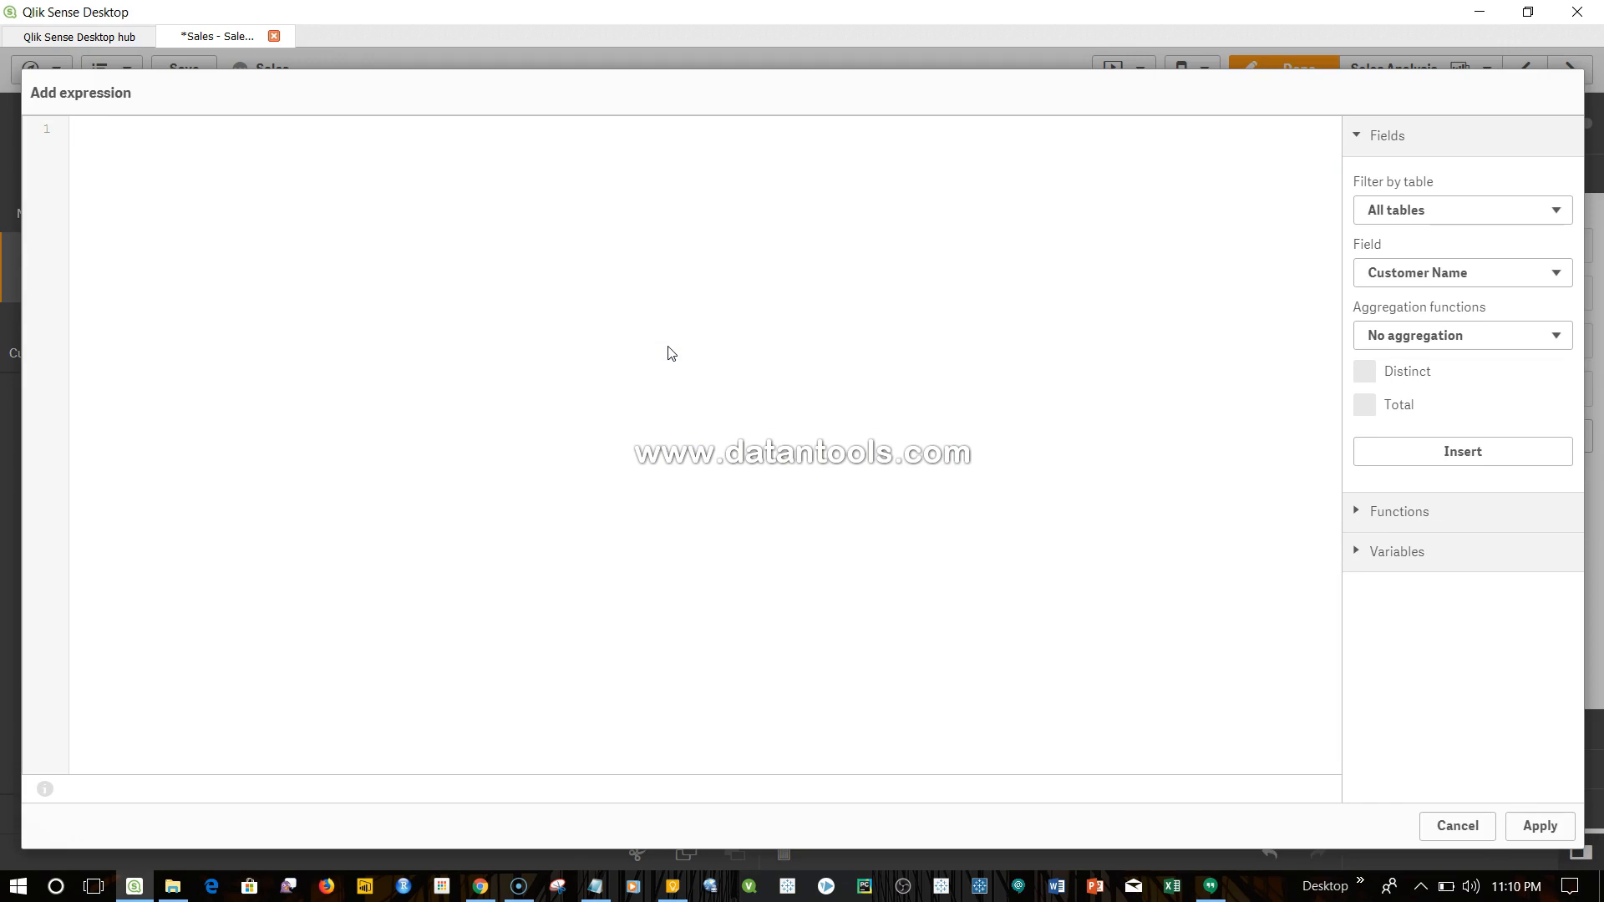
{"action": "type", "text": "Before"}
{"action": "type", "text": "("}
{"action": "type", "text": "Sales"}
{"action": "key", "text": "BackSpace"}
{"action": "key", "text": "BackSpace"}
{"action": "key", "text": "BackSpace"}
{"action": "key", "text": "BackSpace"}
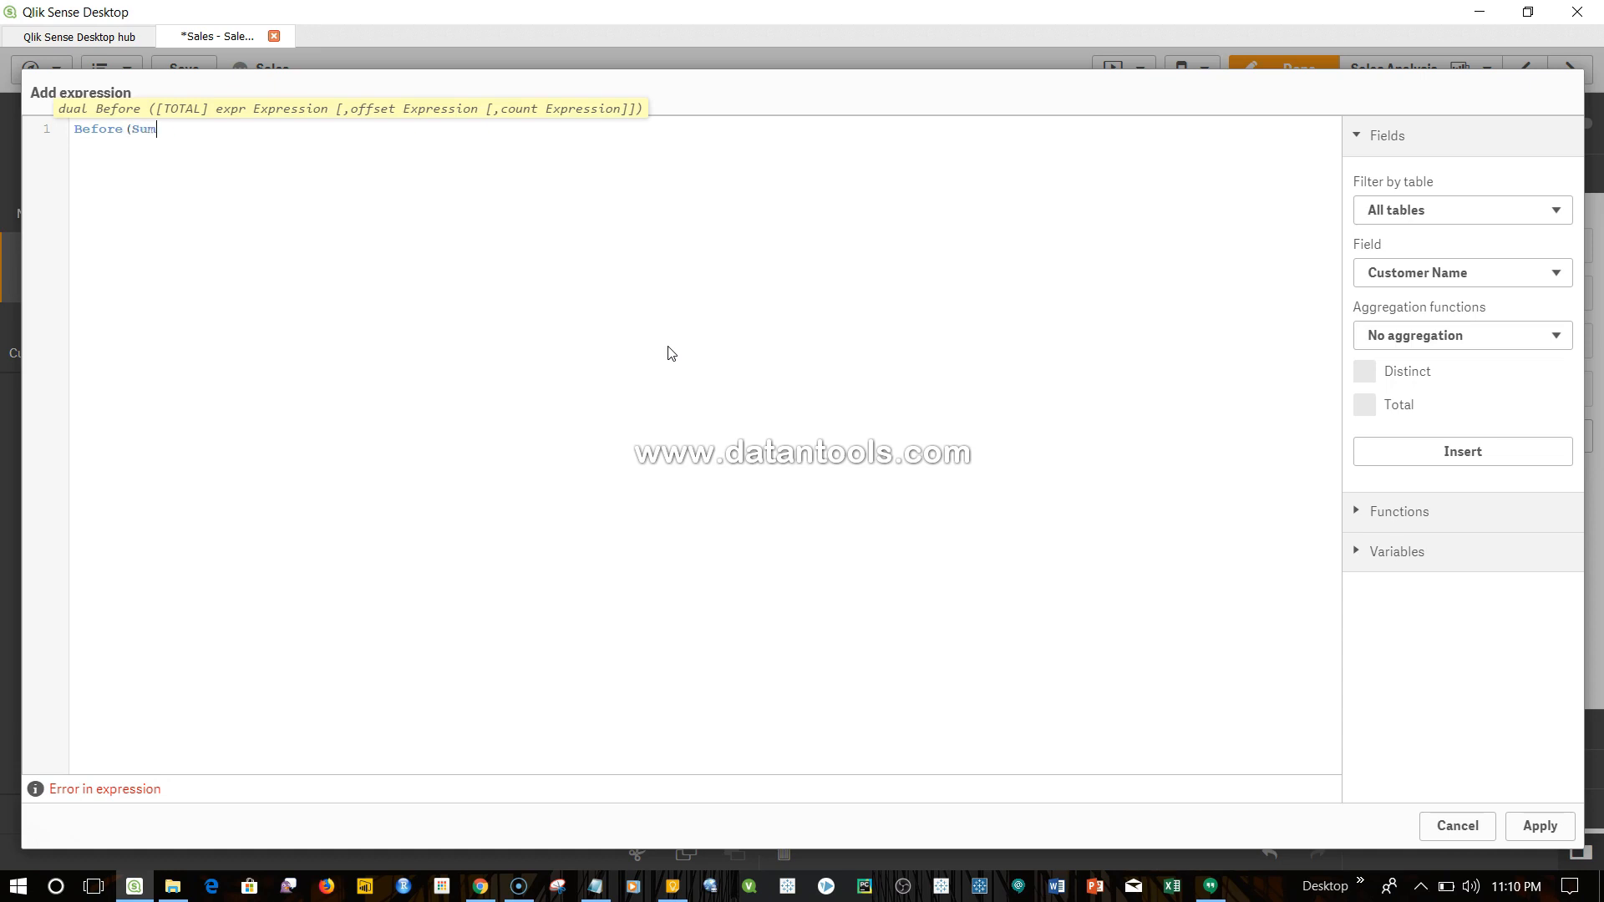
{"action": "type", "text": "s))"}
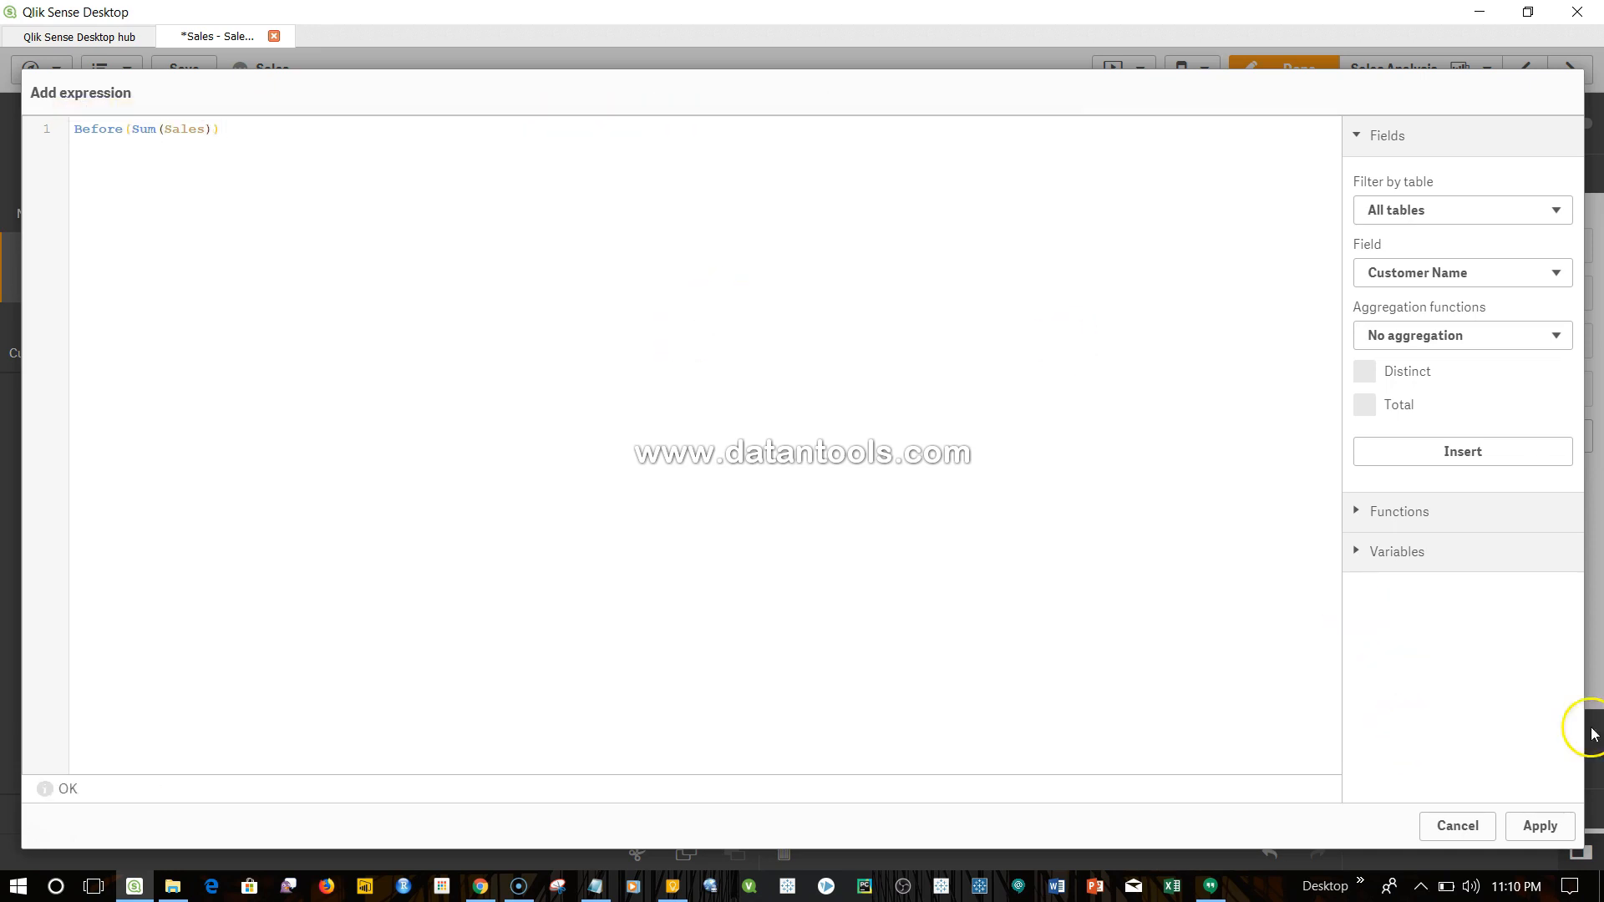
{"action": "left_click", "coordinate": [1544, 827]}
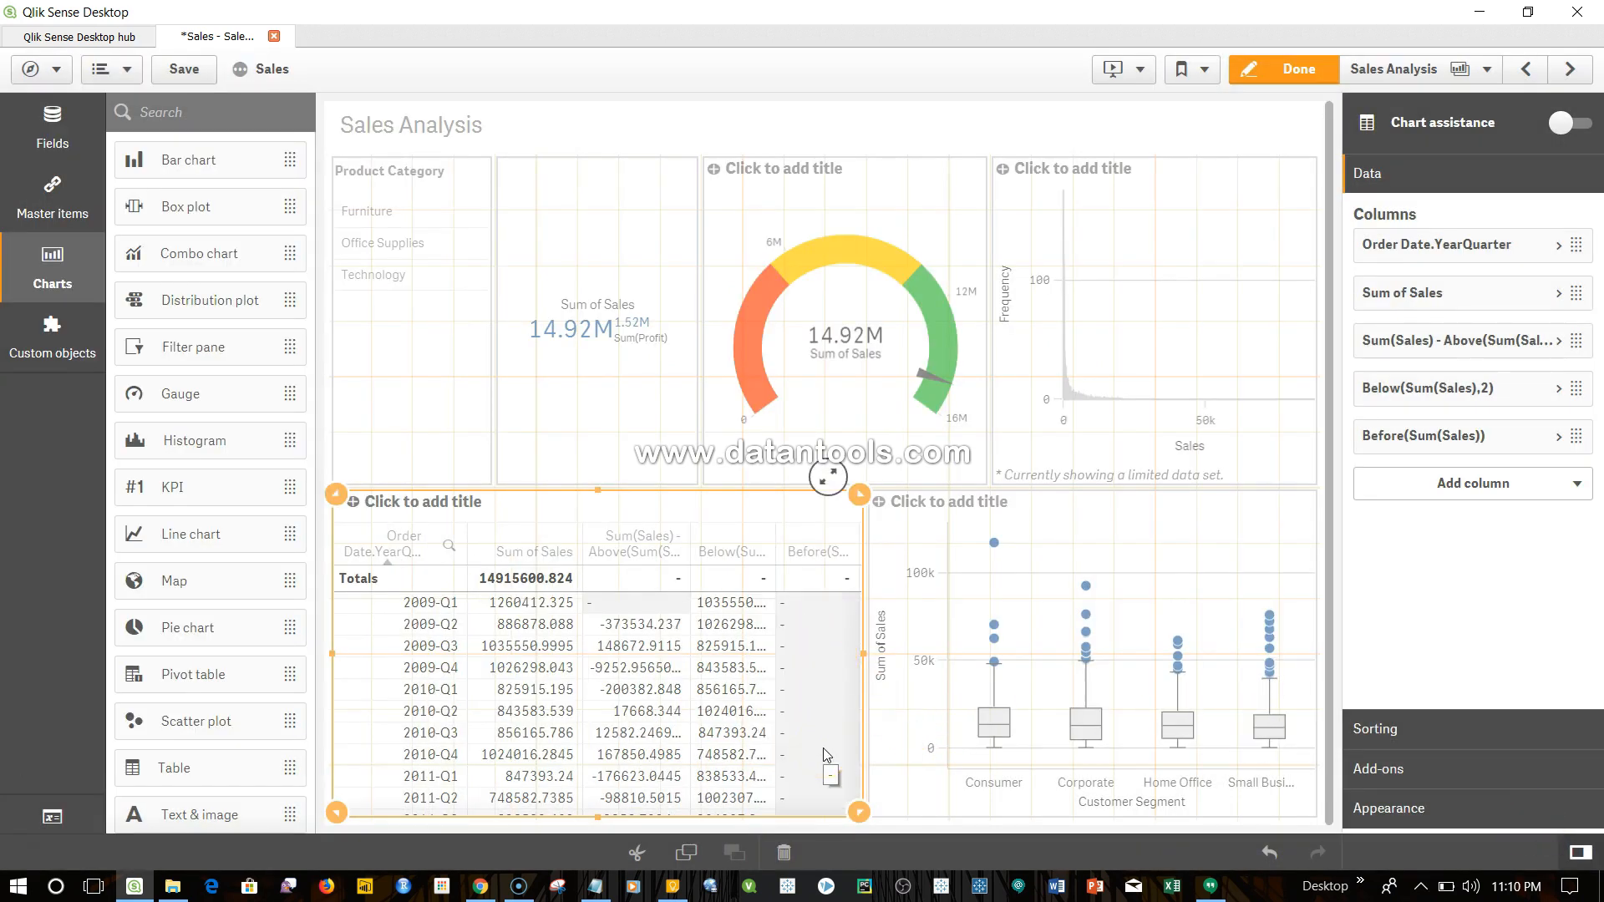
- Replace the Customer Segment box plot with an empty pivot table in the same area of the sheet
{"action": "mouse_move", "coordinate": [826, 702]}
{"action": "left_mouse_down"}
{"action": "mouse_move", "coordinate": [831, 655]}
{"action": "mouse_move", "coordinate": [802, 591]}
{"action": "mouse_move", "coordinate": [819, 590]}
{"action": "mouse_move", "coordinate": [817, 628]}
{"action": "mouse_move", "coordinate": [754, 618]}
{"action": "mouse_move", "coordinate": [738, 633]}
{"action": "mouse_move", "coordinate": [780, 659]}
{"action": "mouse_move", "coordinate": [529, 628]}
{"action": "mouse_move", "coordinate": [630, 685]}
{"action": "left_mouse_up"}
{"action": "mouse_move", "coordinate": [629, 685]}
{"action": "left_mouse_down"}
{"action": "mouse_move", "coordinate": [582, 677]}
{"action": "mouse_move", "coordinate": [443, 600]}
{"action": "mouse_move", "coordinate": [445, 733]}
{"action": "left_mouse_up"}
{"action": "left_click", "coordinate": [1067, 524]}
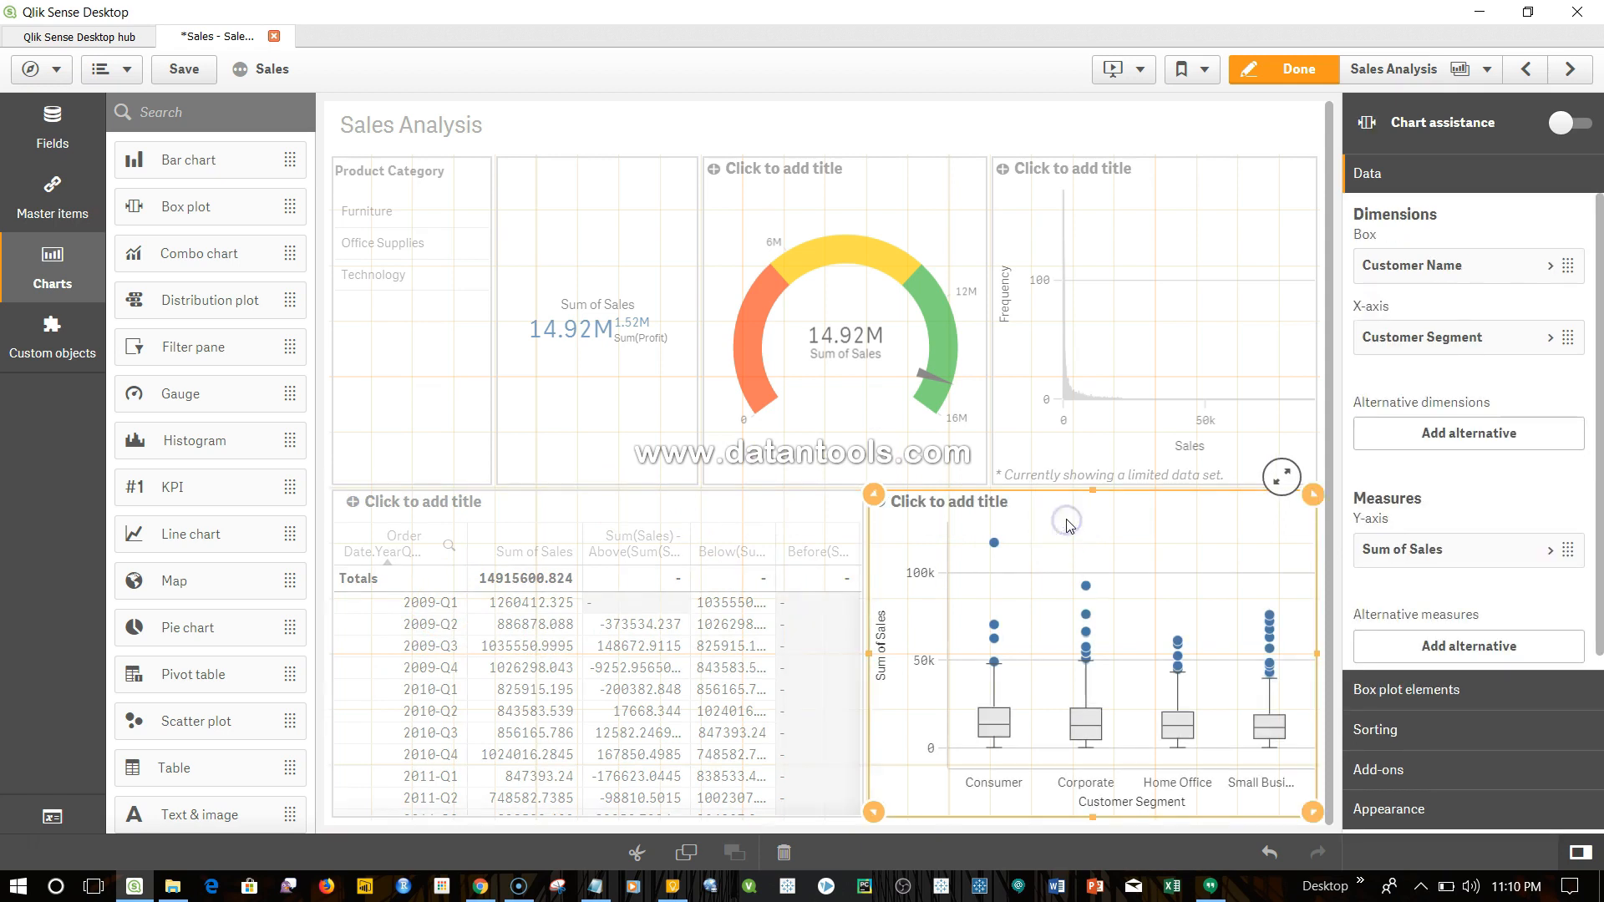
{"action": "key", "text": "Delete"}
{"action": "left_click_drag", "start_coordinate": [213, 678], "coordinate": [1184, 615]}
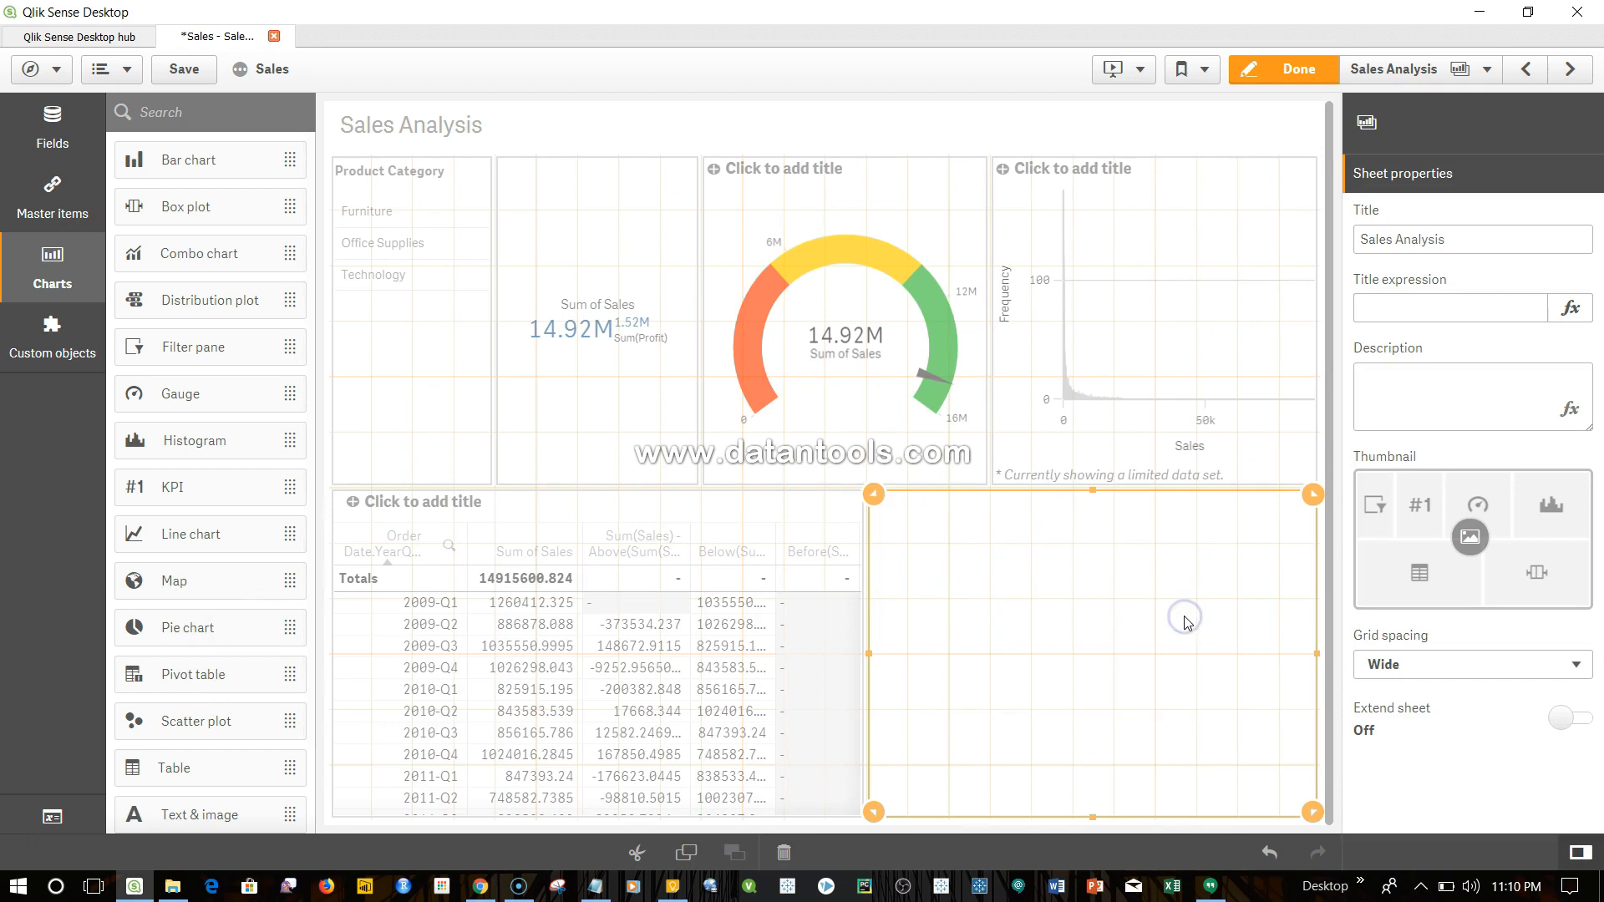
- Add the Order Date Year field as the pivot table's first row dimension
{"action": "left_click", "coordinate": [1095, 668]}
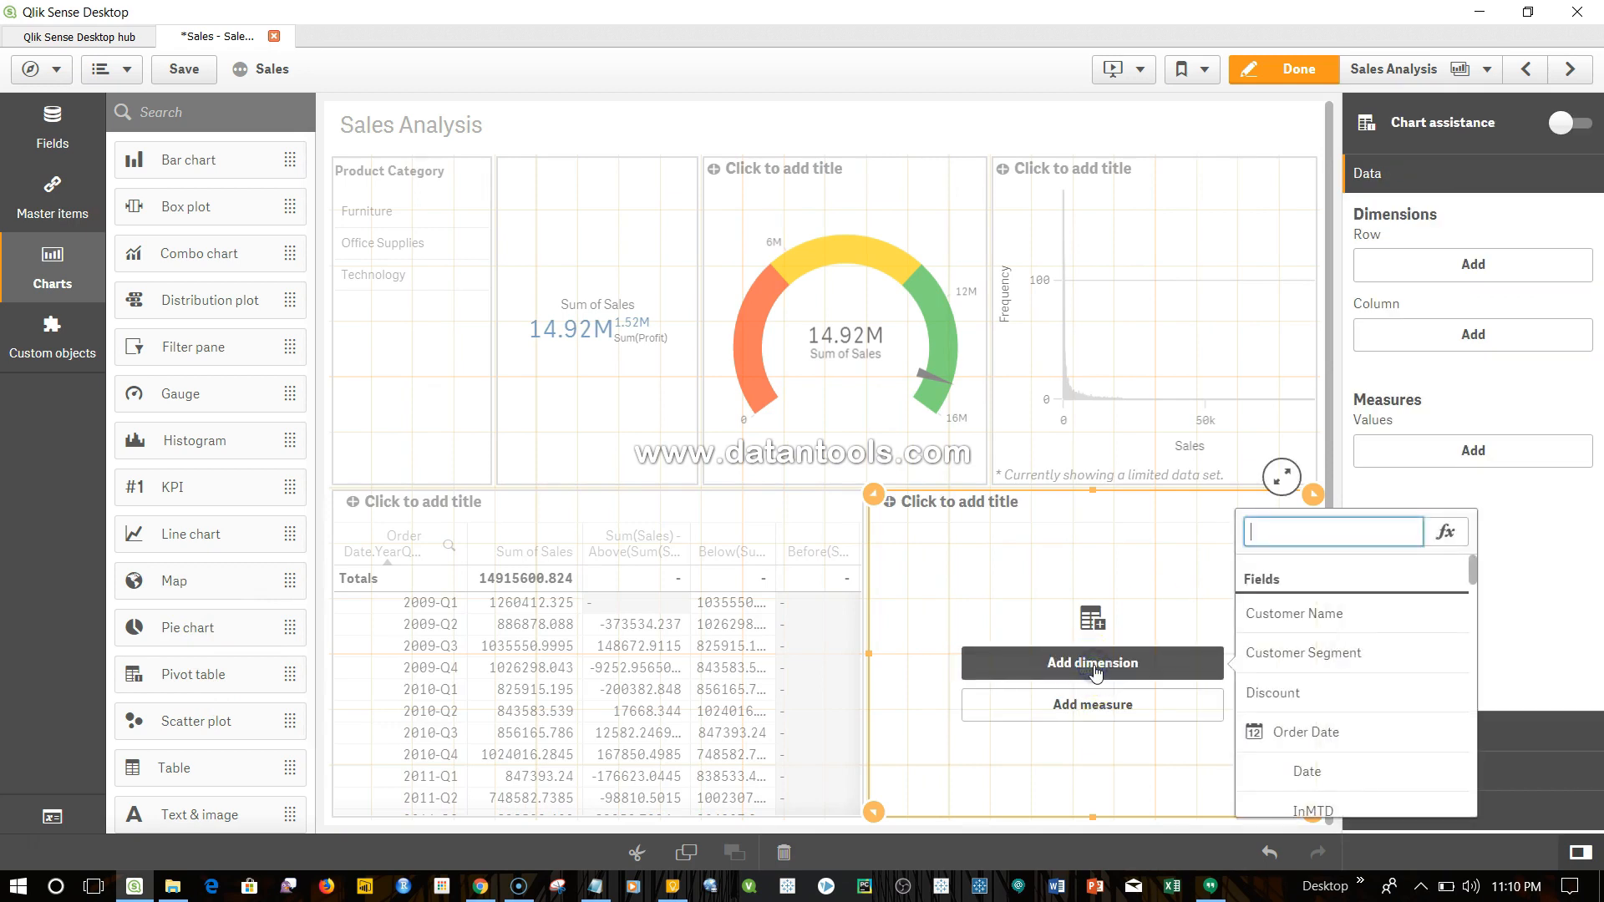
{"action": "scroll", "coordinate": [1378, 750], "scroll_direction": "down", "scroll_amount": 3}
{"action": "scroll", "coordinate": [1380, 755], "scroll_direction": "down", "scroll_amount": 5}
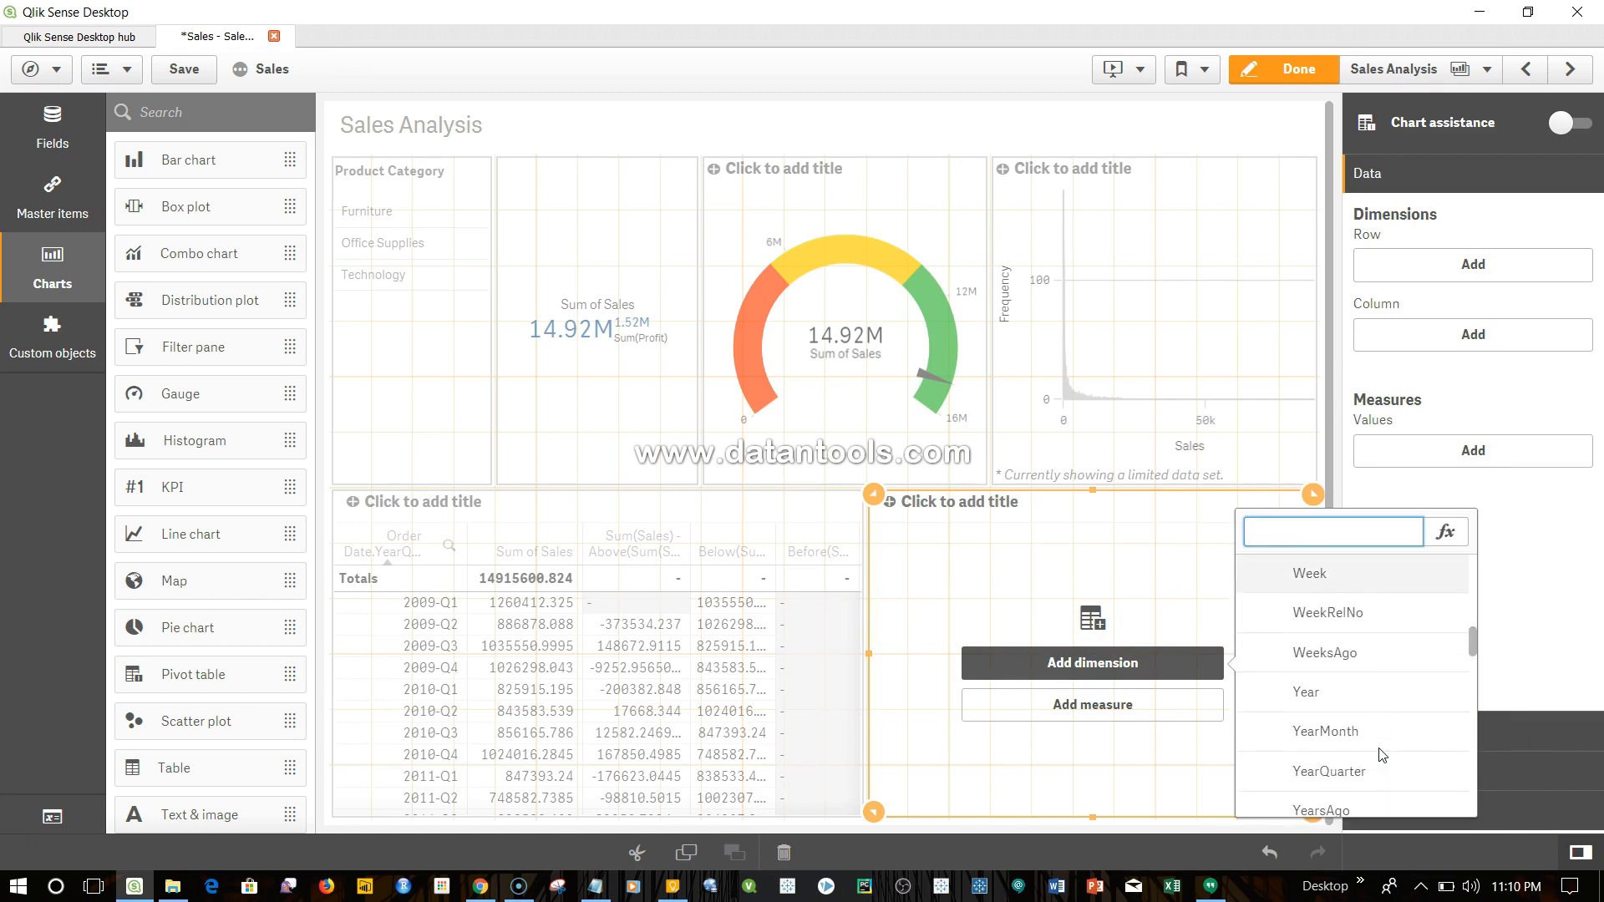
{"action": "left_click", "coordinate": [1367, 692]}
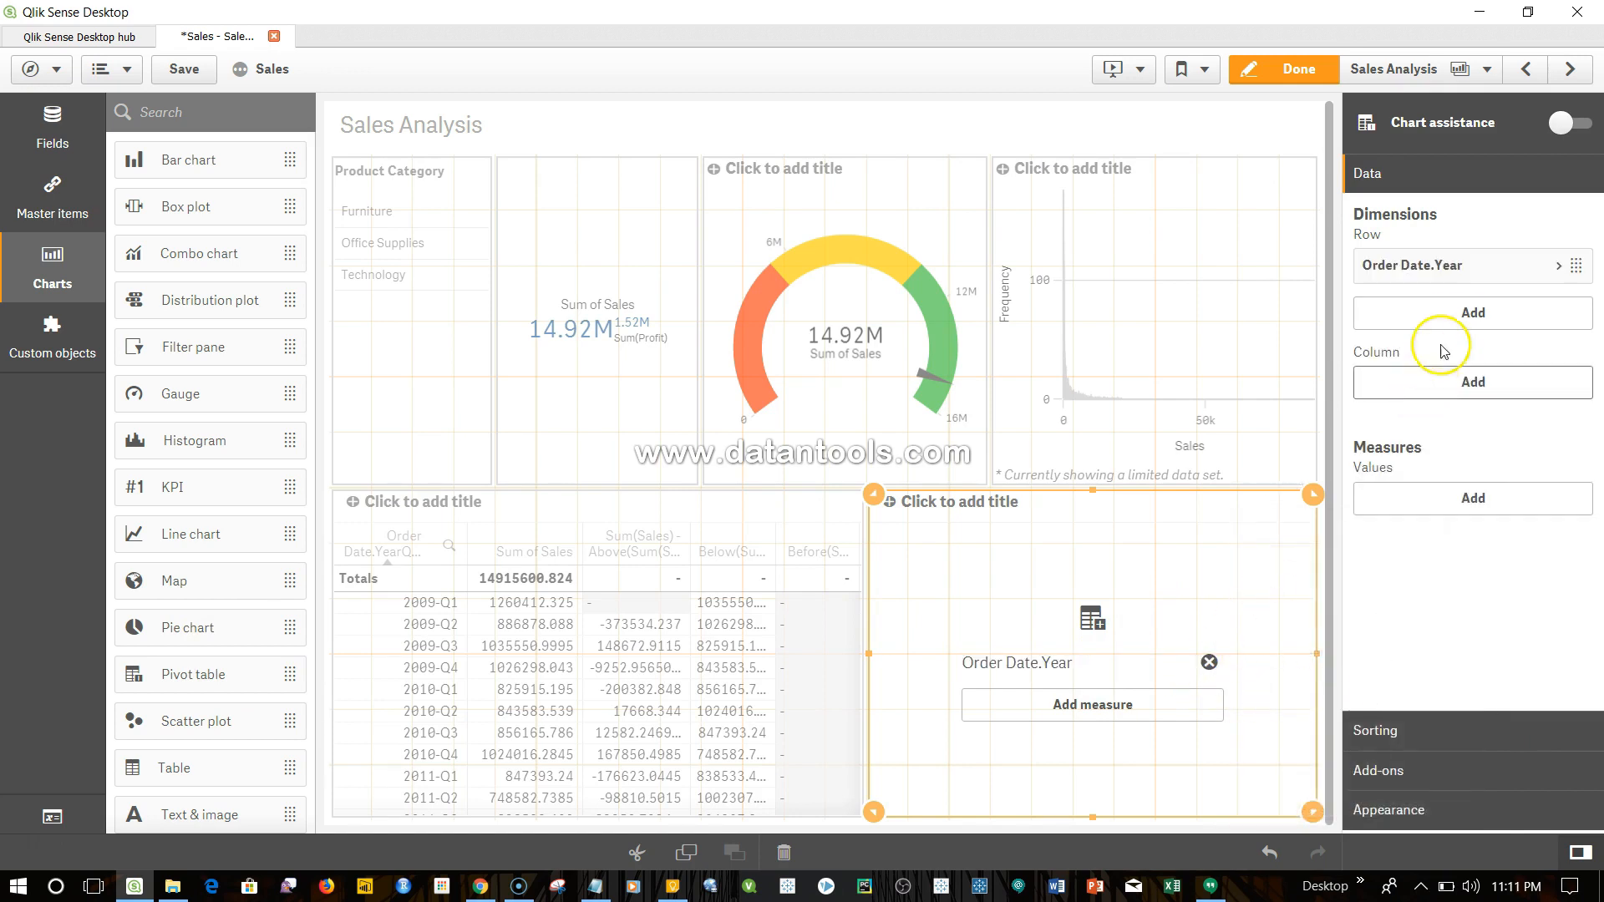
- Add the Order Date.Quarter field as the pivot table's second row dimension
{"action": "left_click", "coordinate": [1463, 314]}
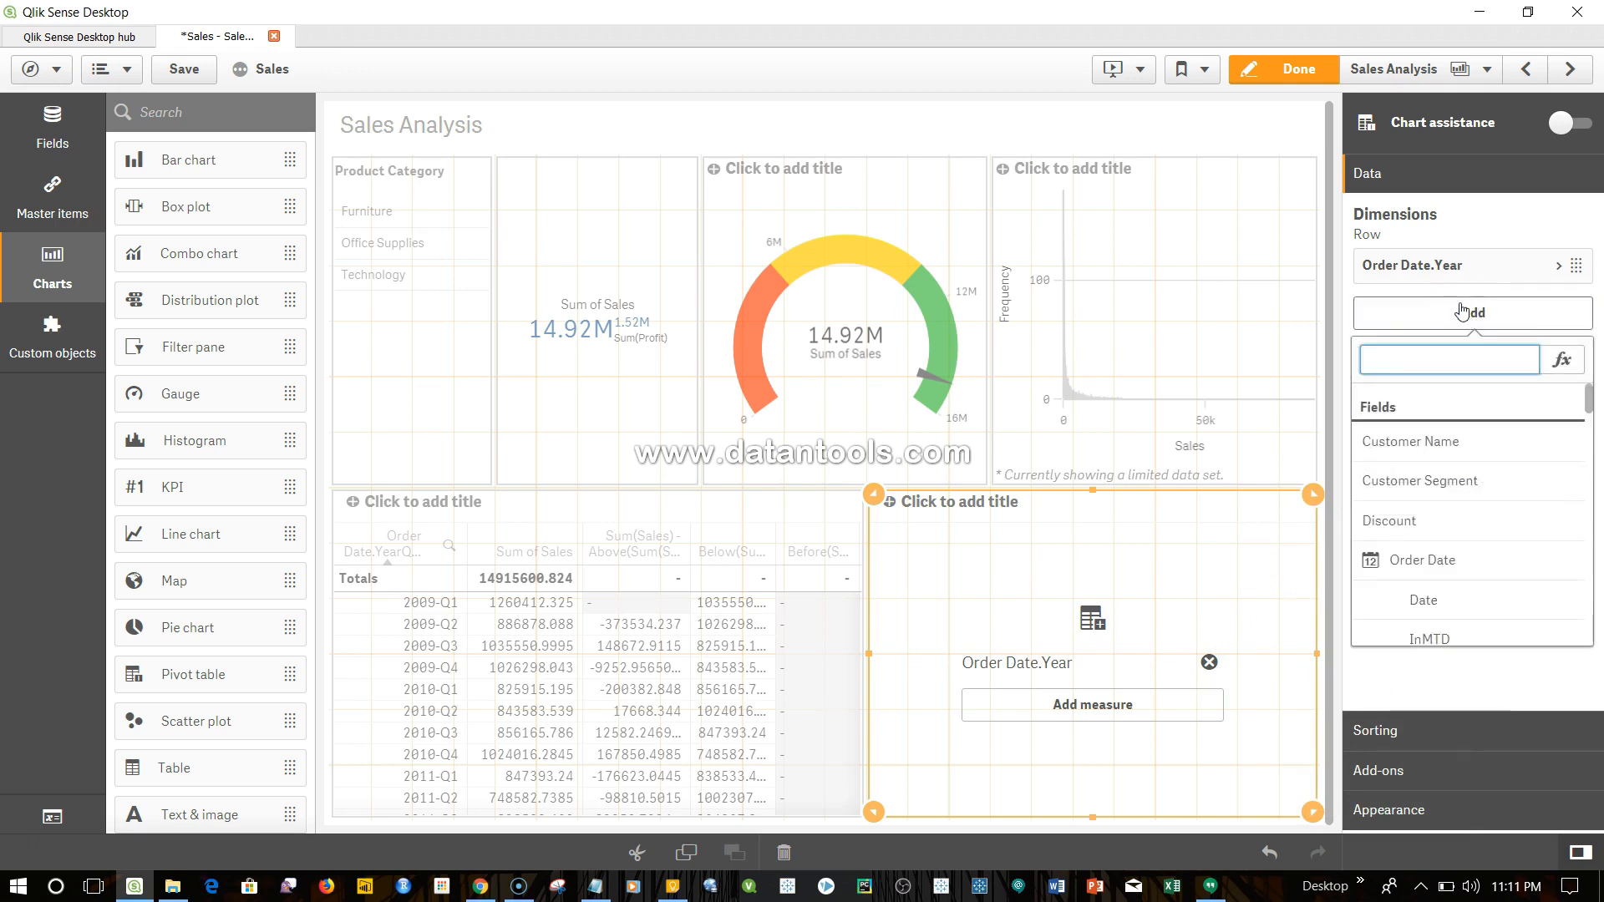
{"action": "type", "text": "Qtr"}
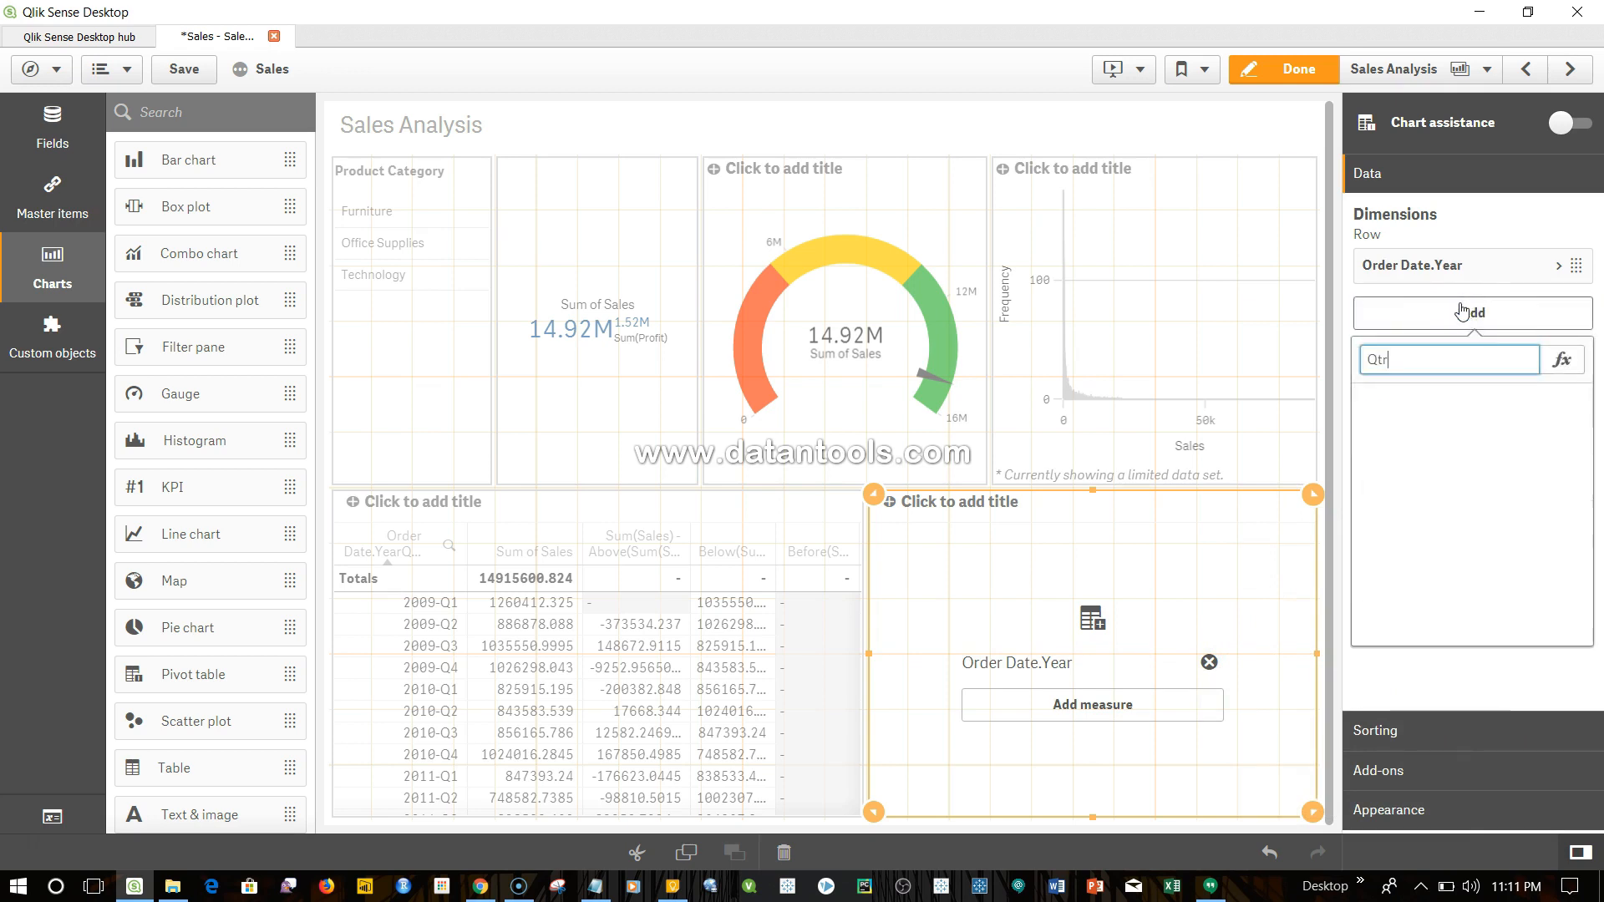
{"action": "key", "text": "BackSpace"}
{"action": "key", "text": "BackSpace"}
{"action": "type", "text": "uar"}
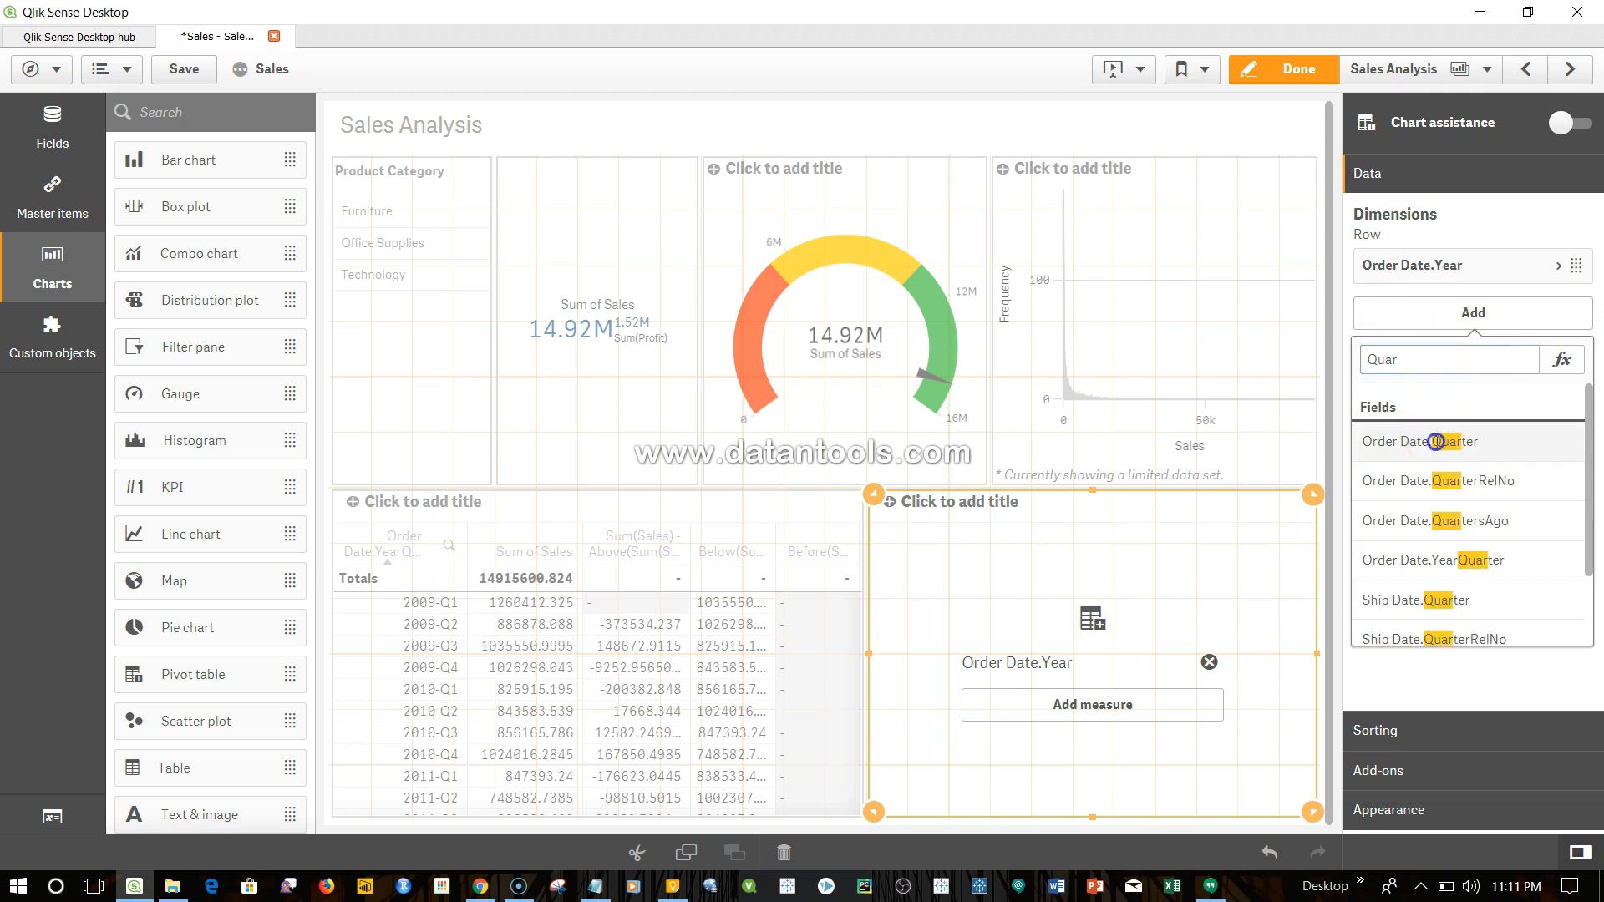
{"action": "left_click", "coordinate": [1433, 440]}
- Add the Sum of Sales master measure to the pivot table's values
{"action": "left_click", "coordinate": [1462, 549]}
{"action": "type", "text": "Sal"}
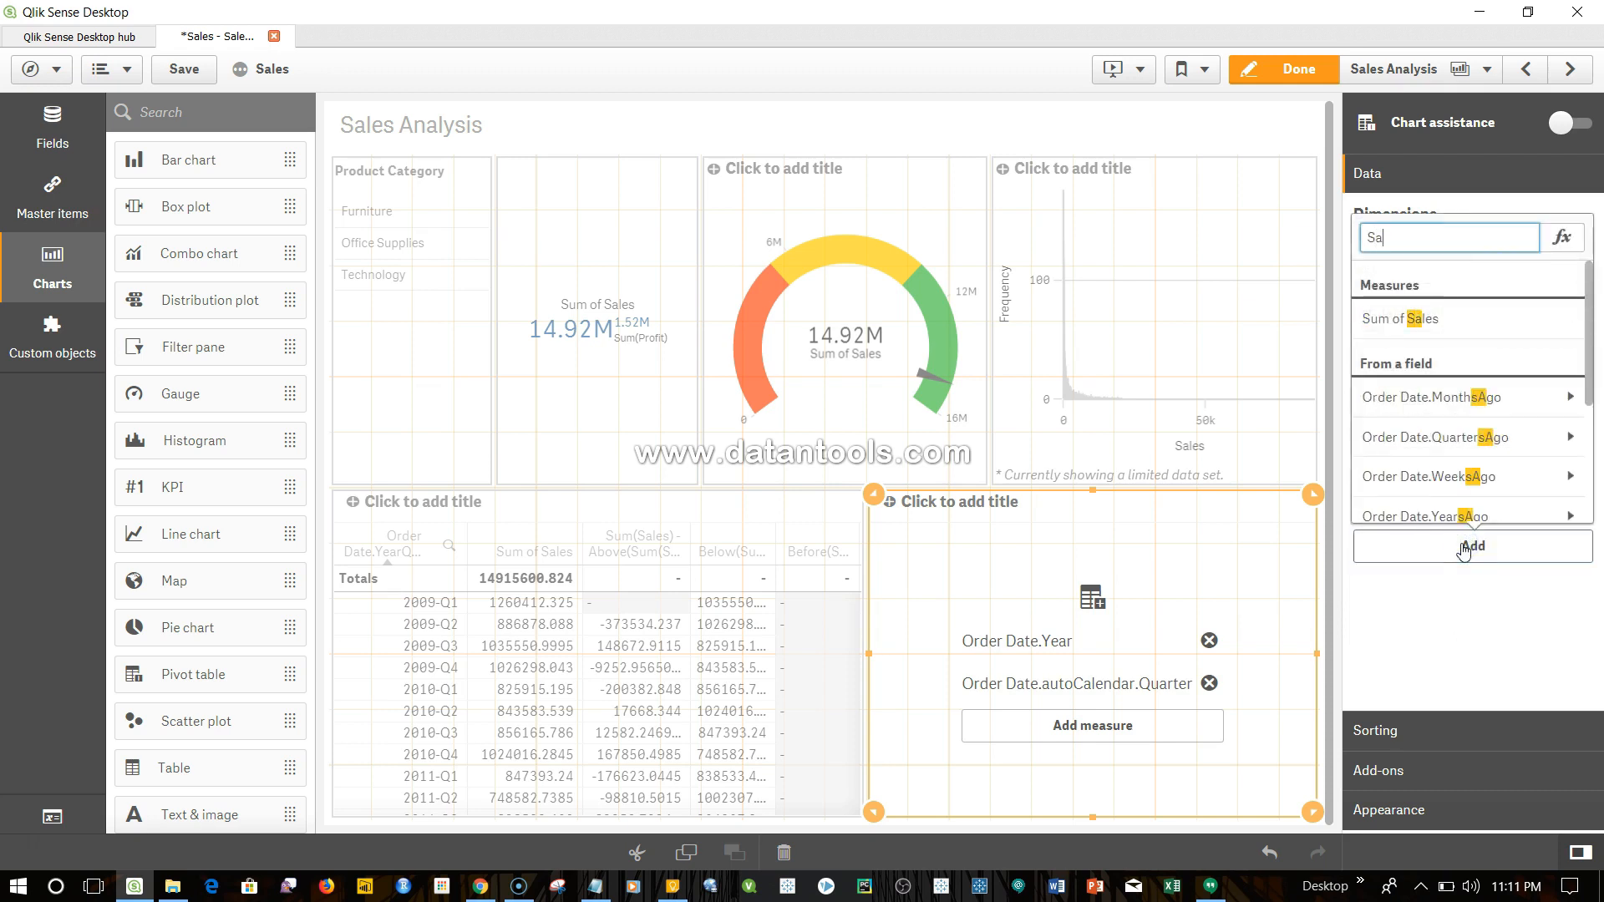
{"action": "key", "text": "BackSpace"}
{"action": "key", "text": "BackSpace"}
{"action": "key", "text": "BackSpace"}
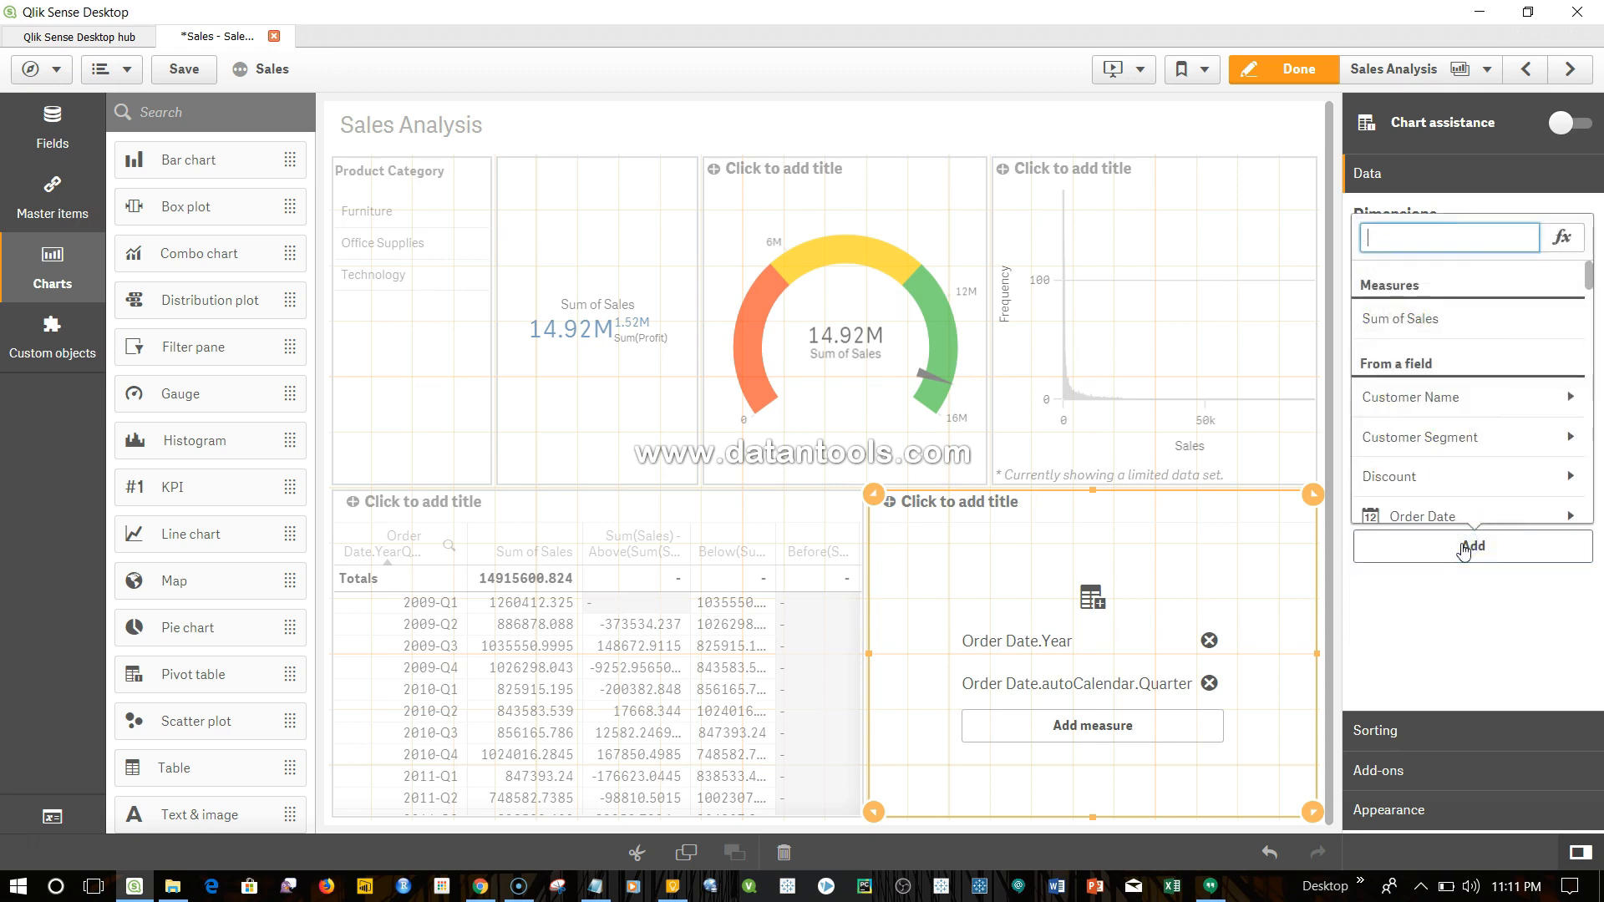
{"action": "left_click", "coordinate": [1398, 318]}
{"action": "left_click", "coordinate": [885, 659]}
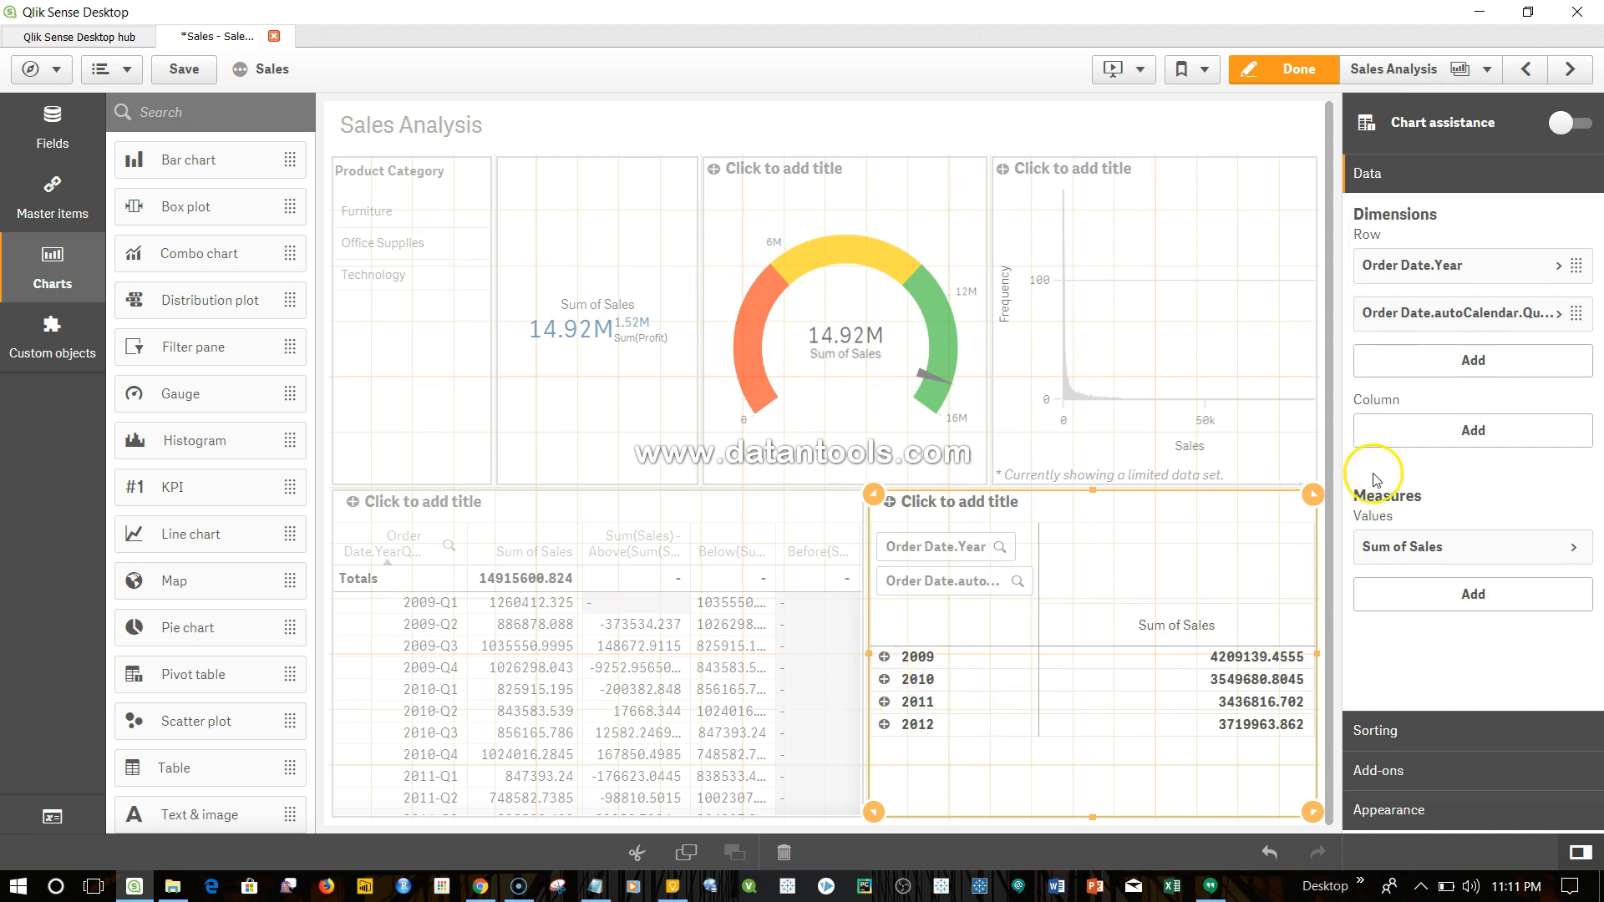
- Move the Order Date quarter dimension from the pivot table's rows to its columns and finish editing the sheet
{"action": "left_click", "coordinate": [1556, 316]}
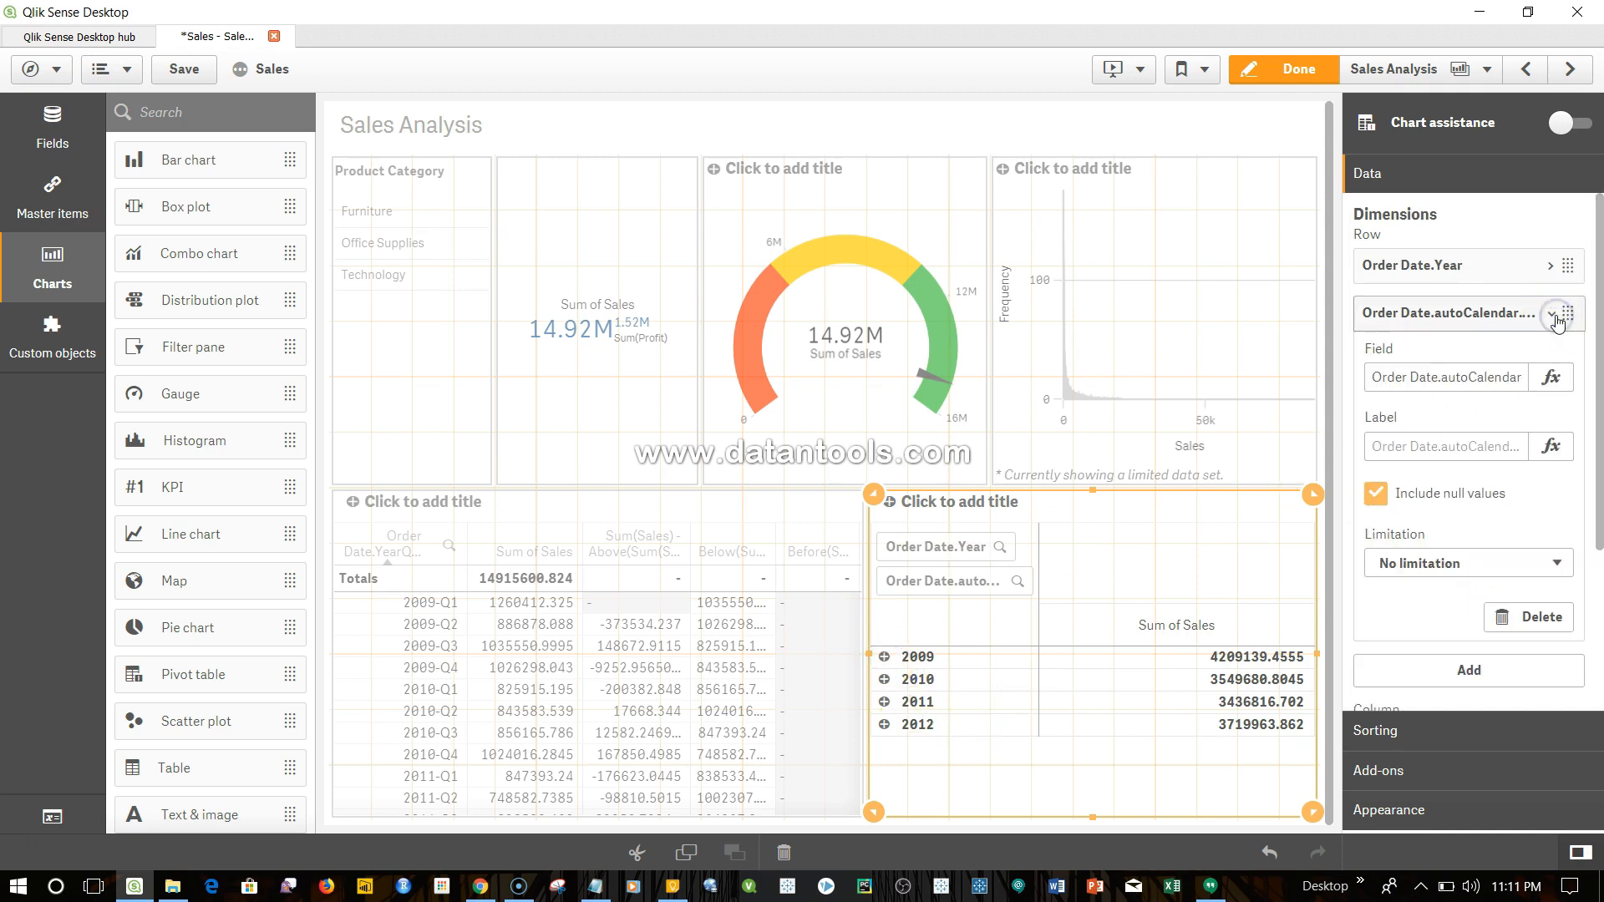
{"action": "left_click", "coordinate": [1556, 317]}
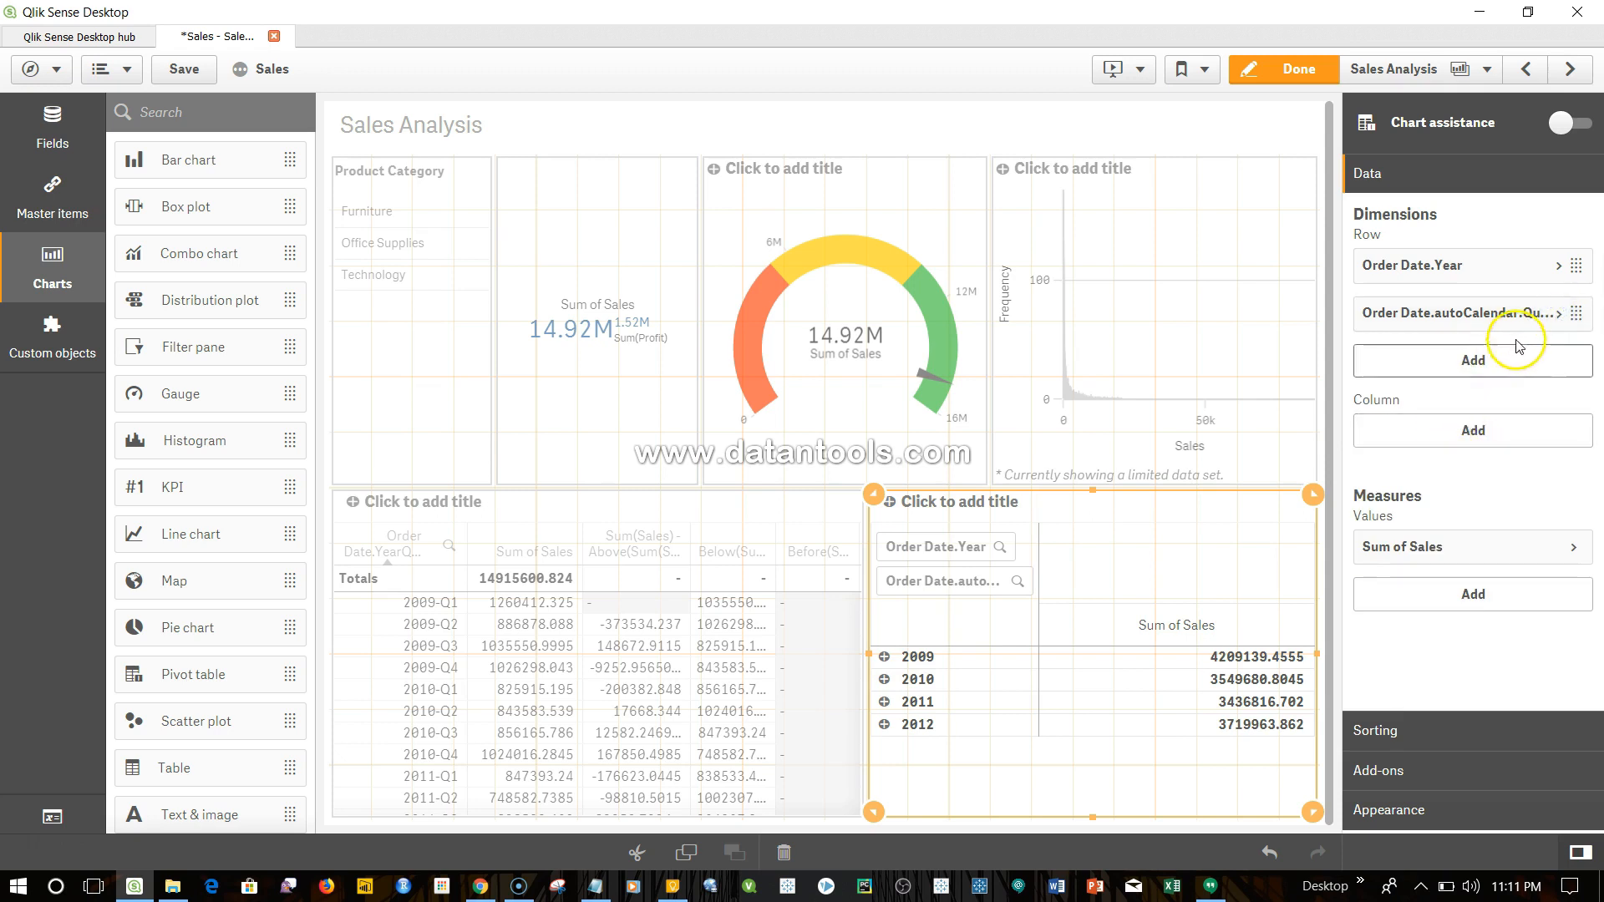
{"action": "left_click_drag", "start_coordinate": [1518, 324], "coordinate": [1513, 417]}
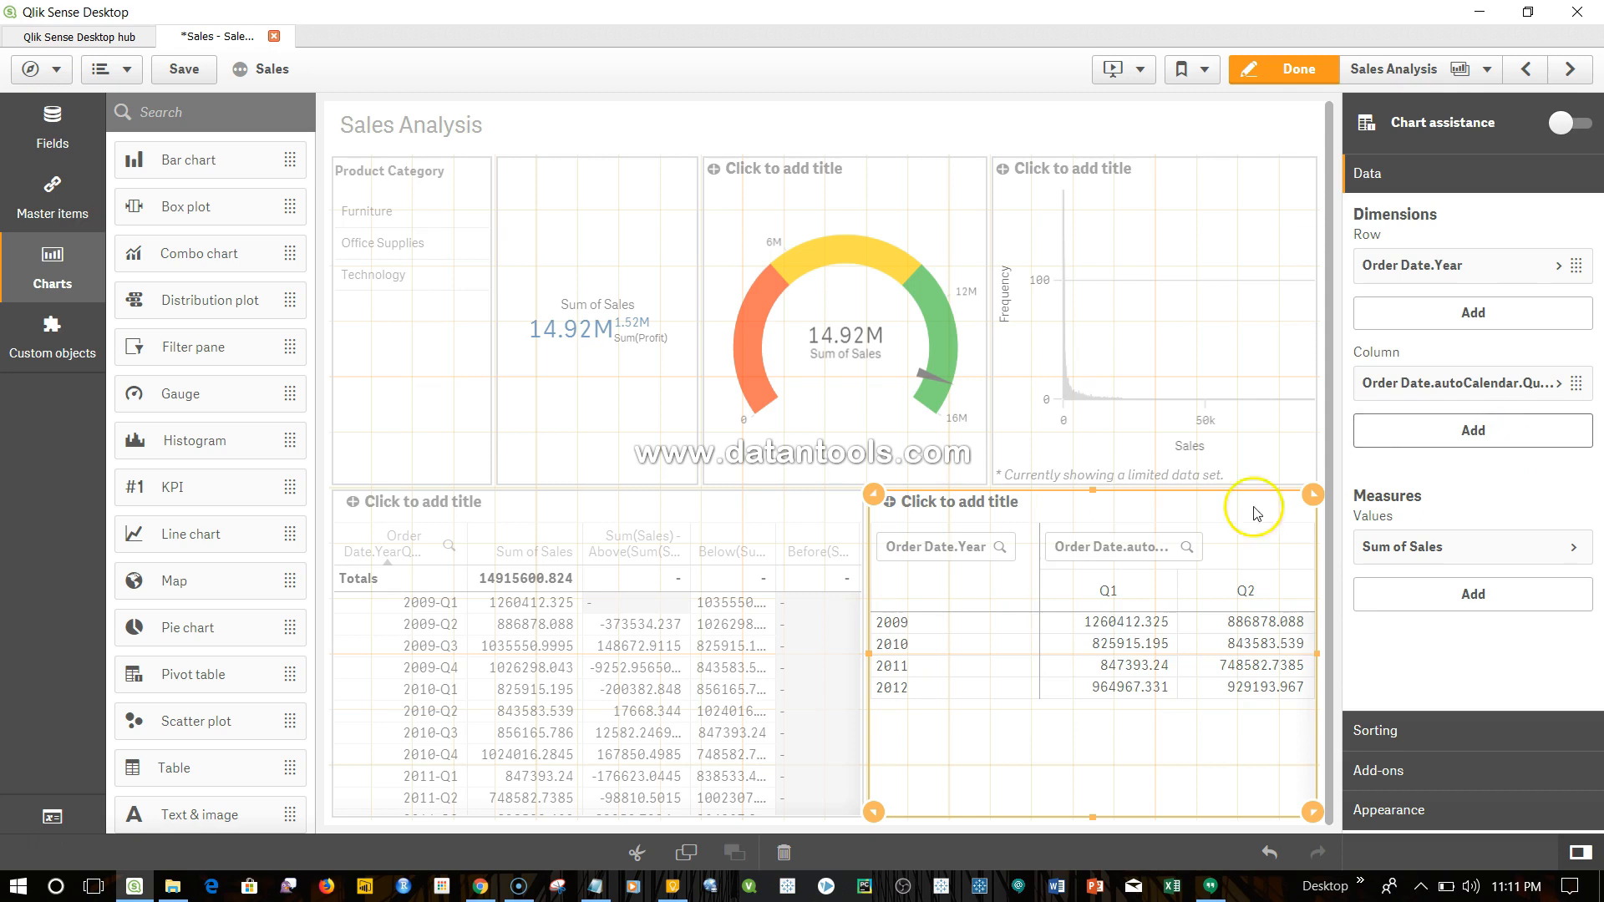
{"action": "left_click", "coordinate": [1297, 68]}
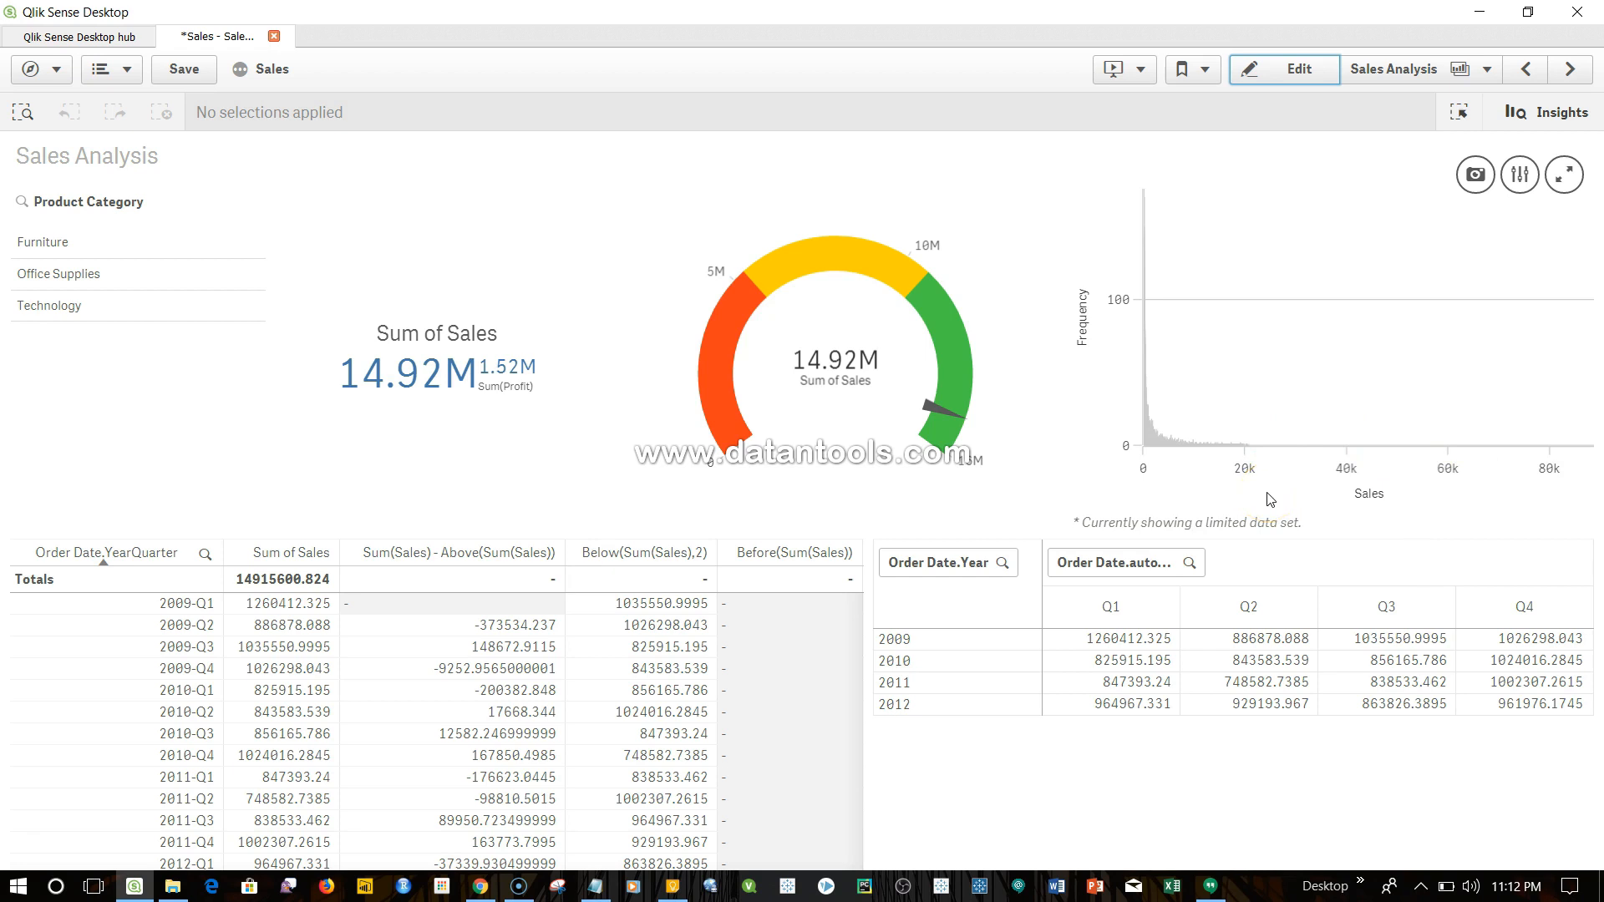
- Add a second measure with the expression Before(Sum(Sales)) to the pivot table
{"action": "left_click", "coordinate": [1257, 71]}
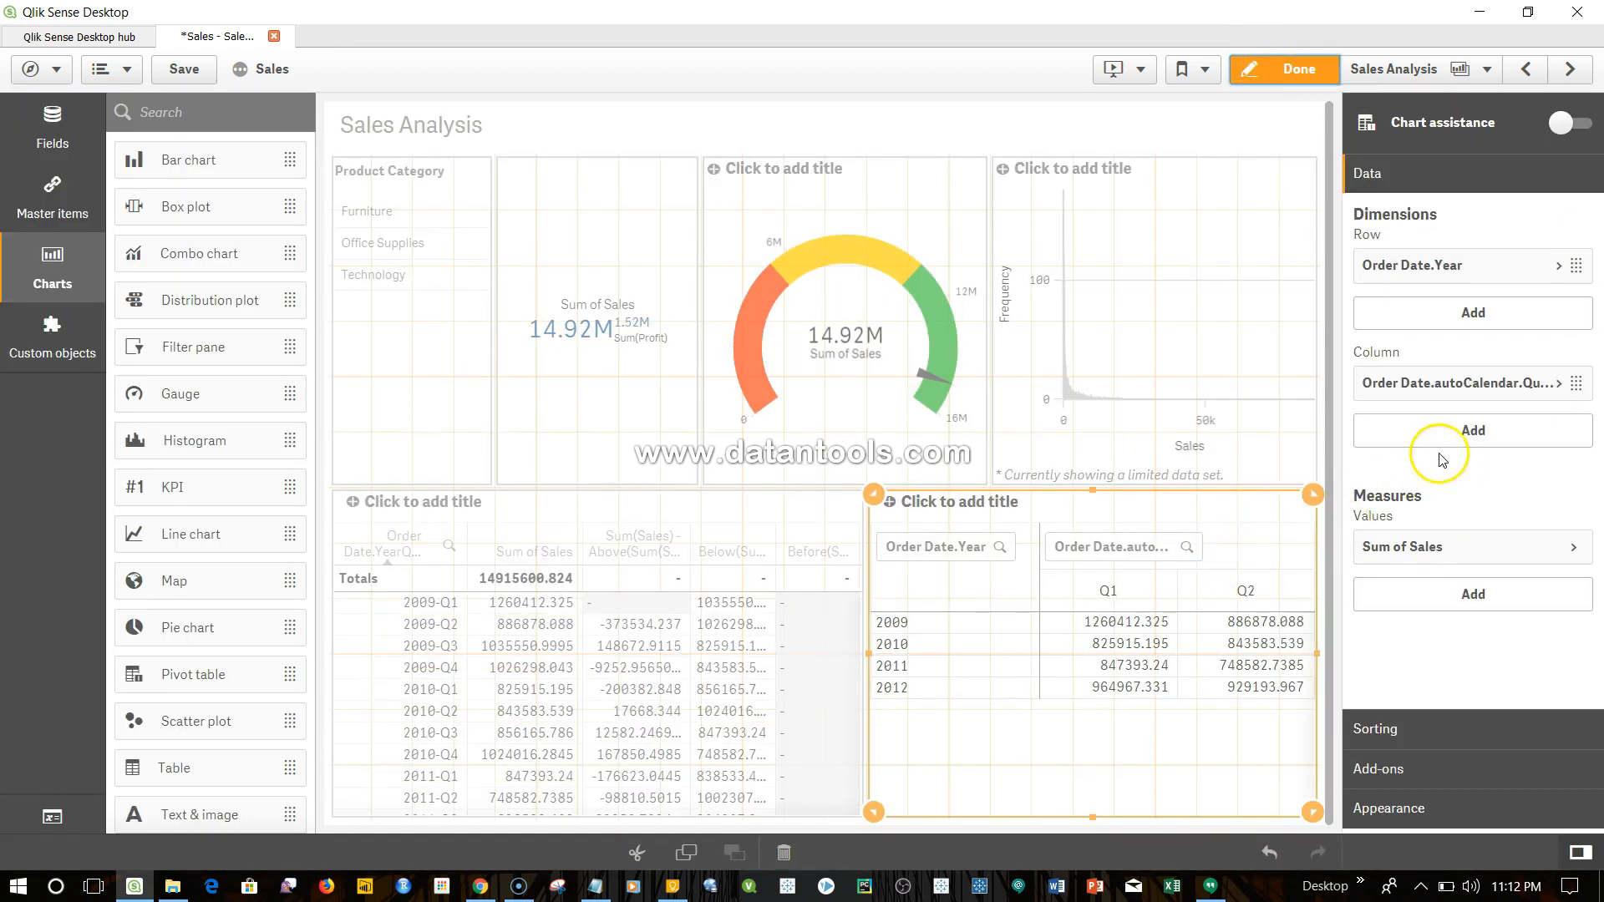
{"action": "left_click", "coordinate": [1455, 594]}
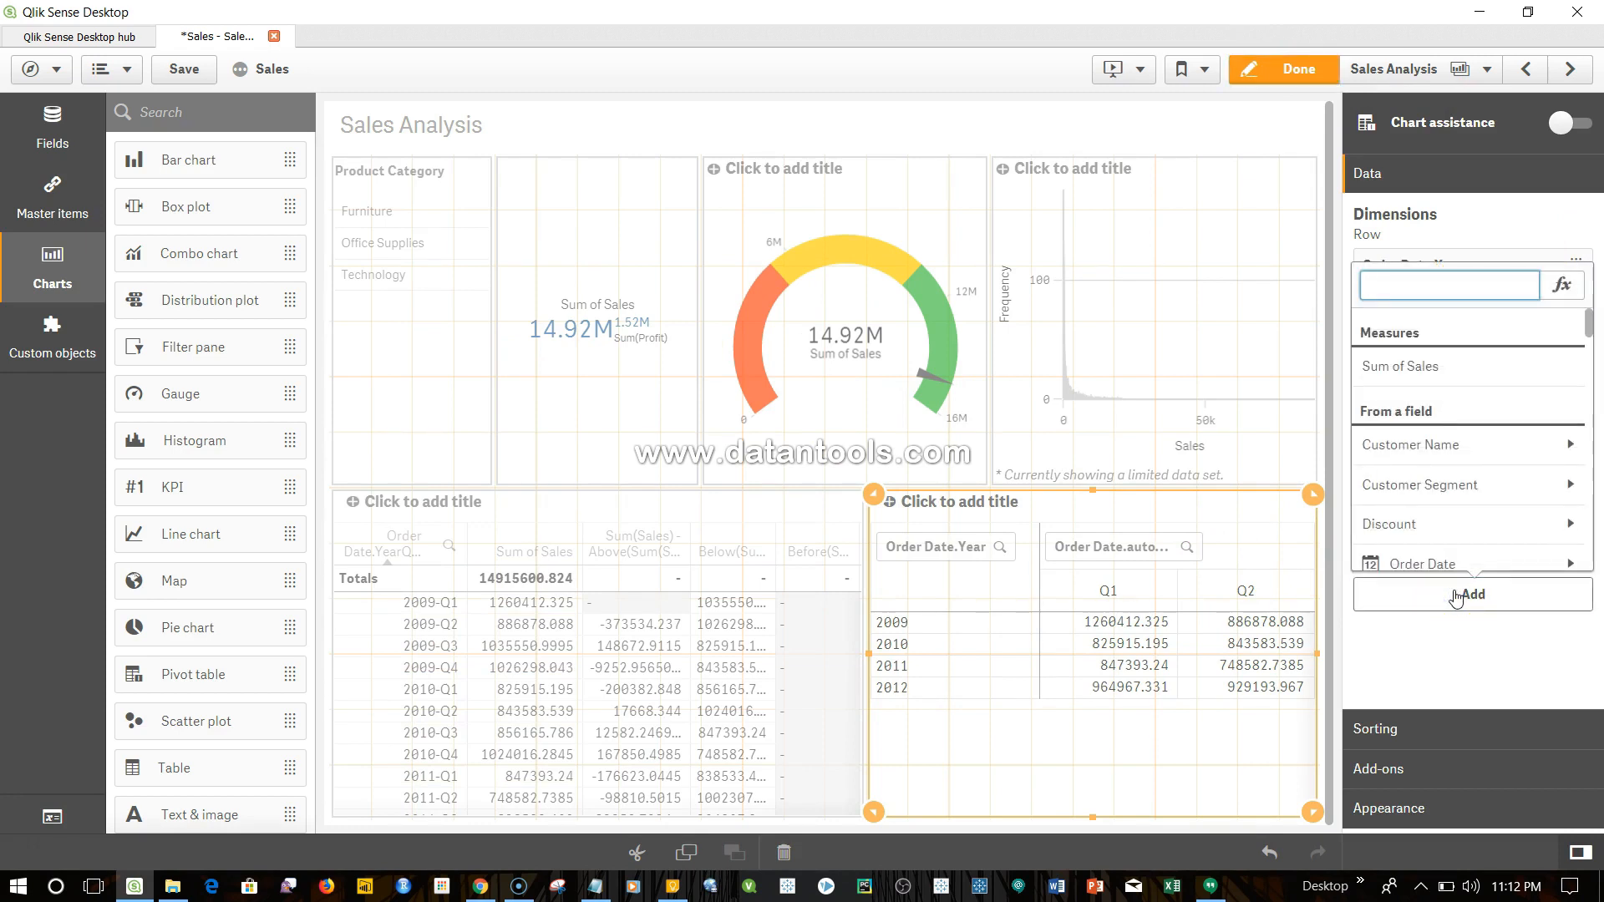
{"action": "left_click", "coordinate": [1560, 285]}
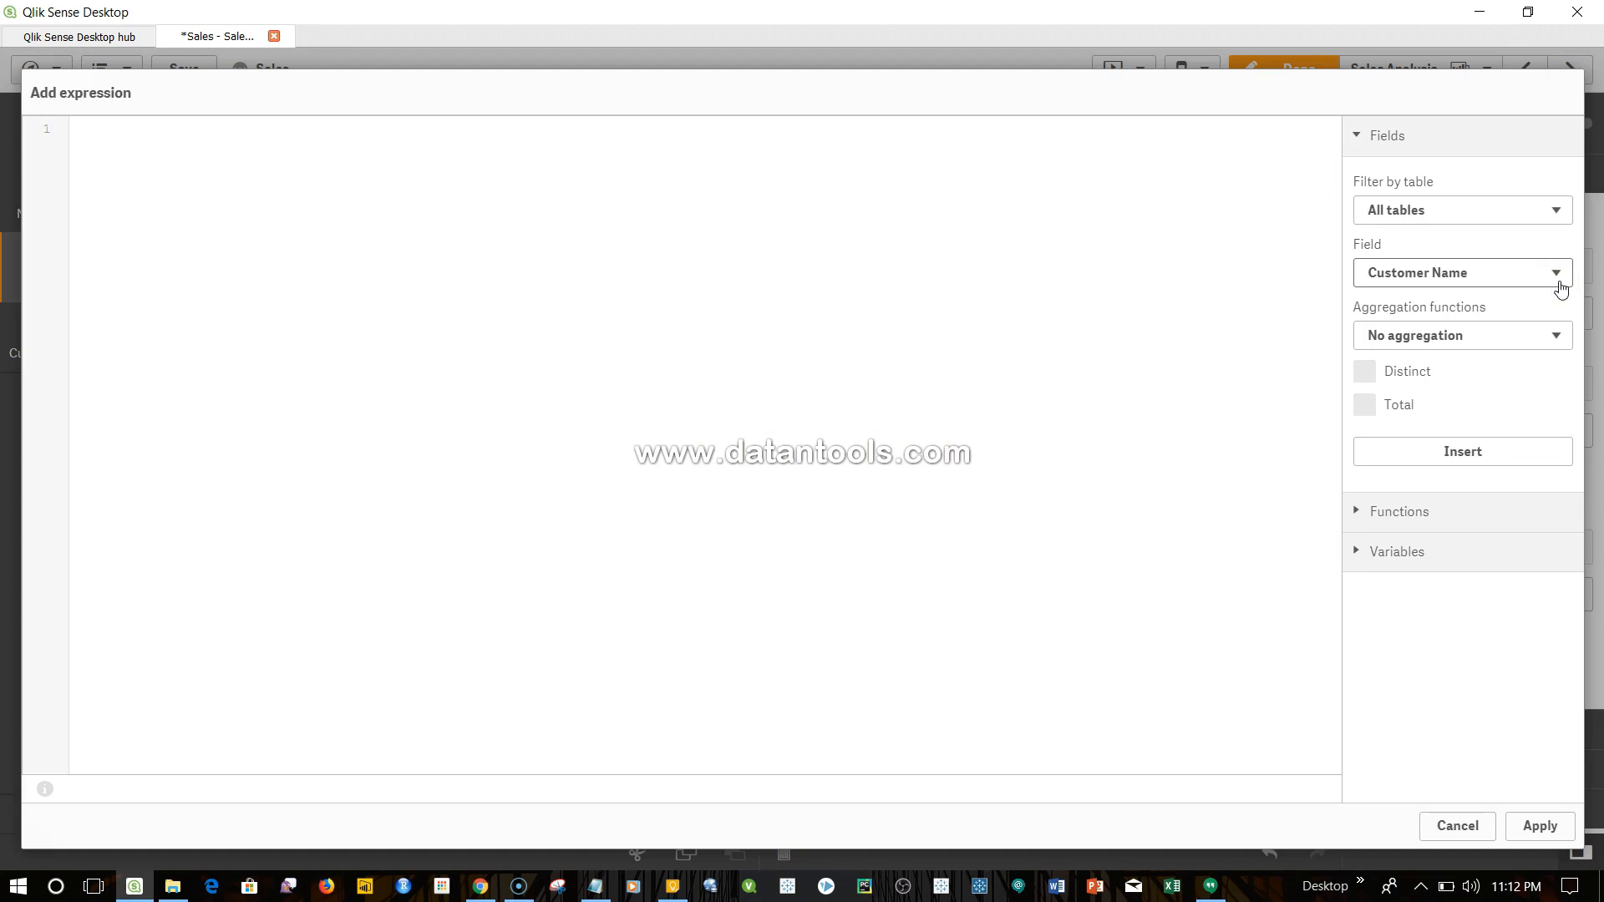
{"action": "left_click", "coordinate": [865, 229]}
{"action": "type", "text": "Before(Sum"}
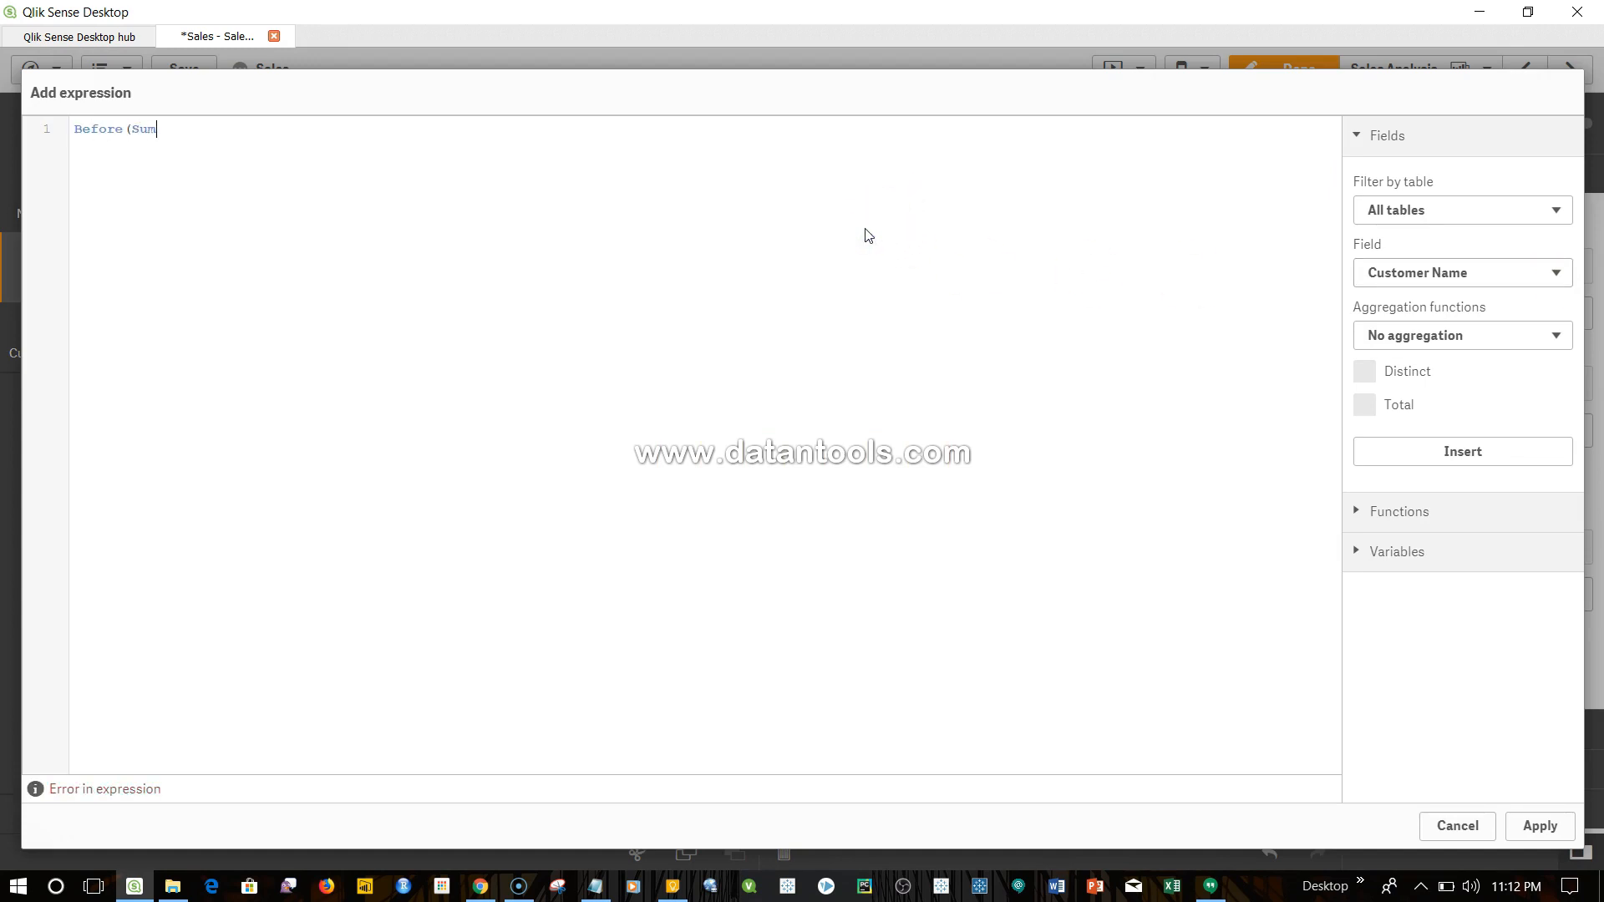
{"action": "type", "text": "(sal"}
{"action": "key", "text": "BackSpace"}
{"action": "key", "text": "BackSpace"}
{"action": "key", "text": "BackSpace"}
{"action": "key", "text": "BackSpace"}
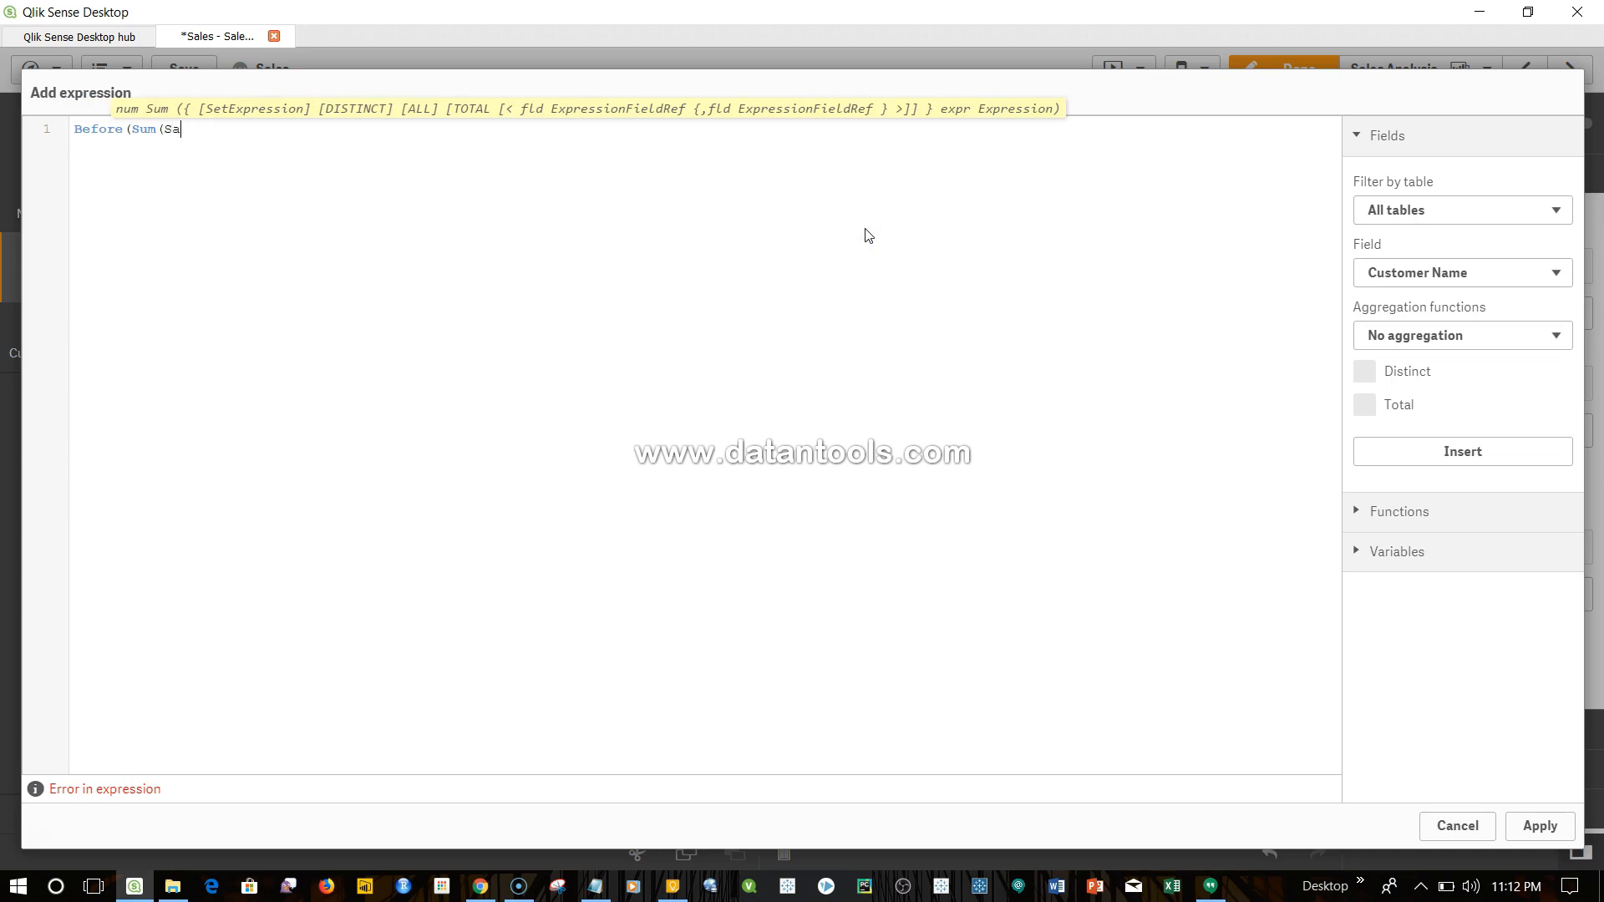
{"action": "type", "text": ")"}
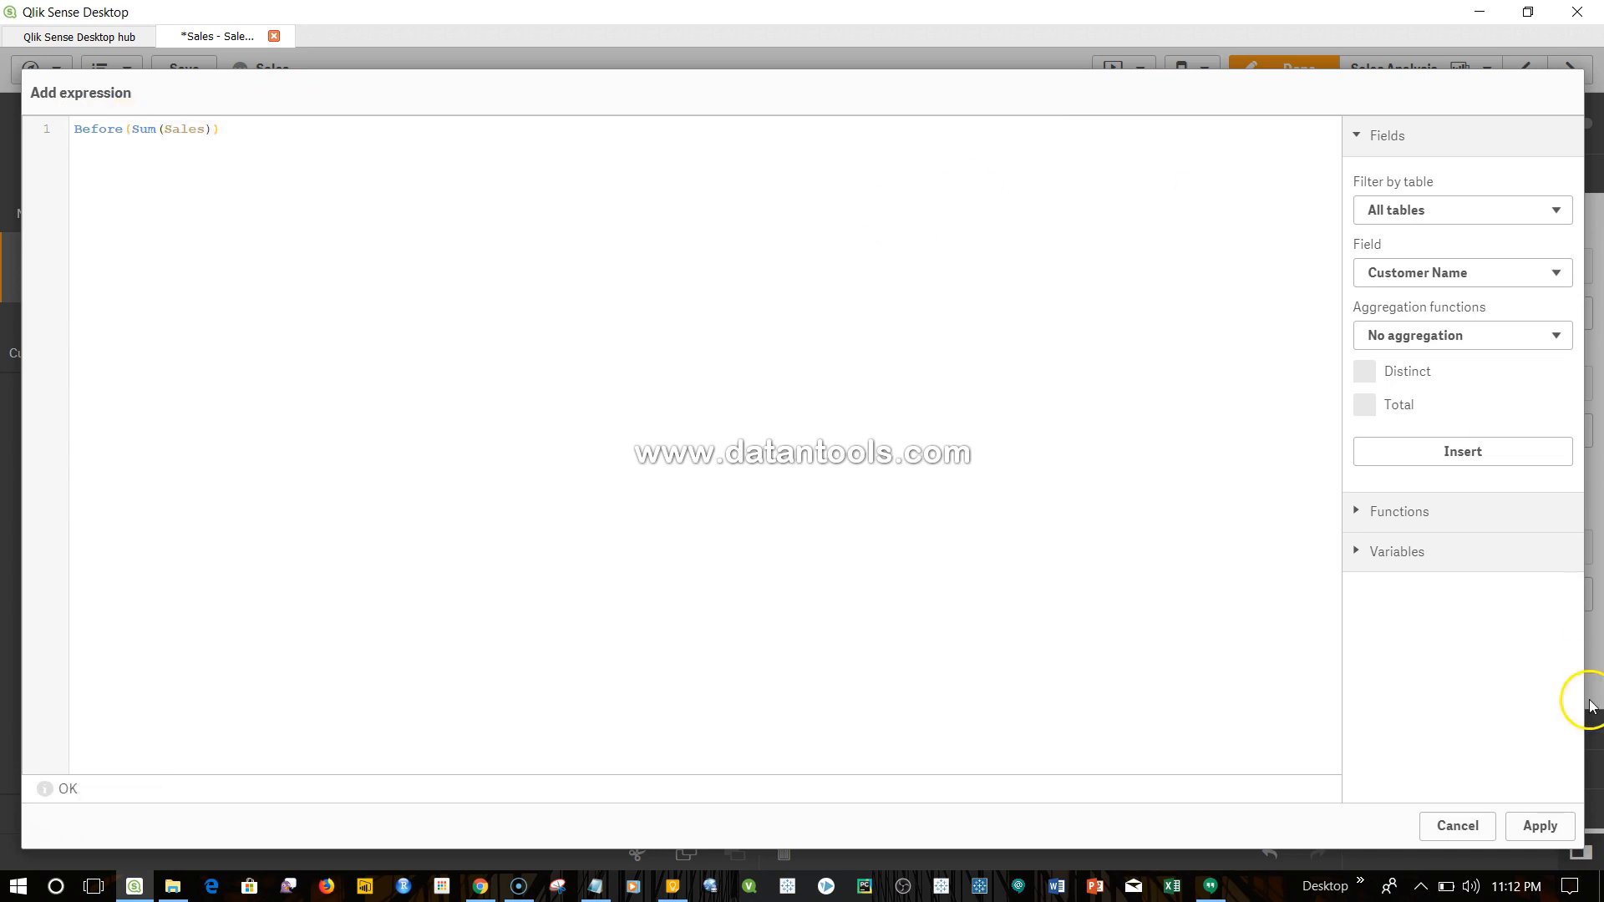
{"action": "left_click", "coordinate": [1536, 827]}
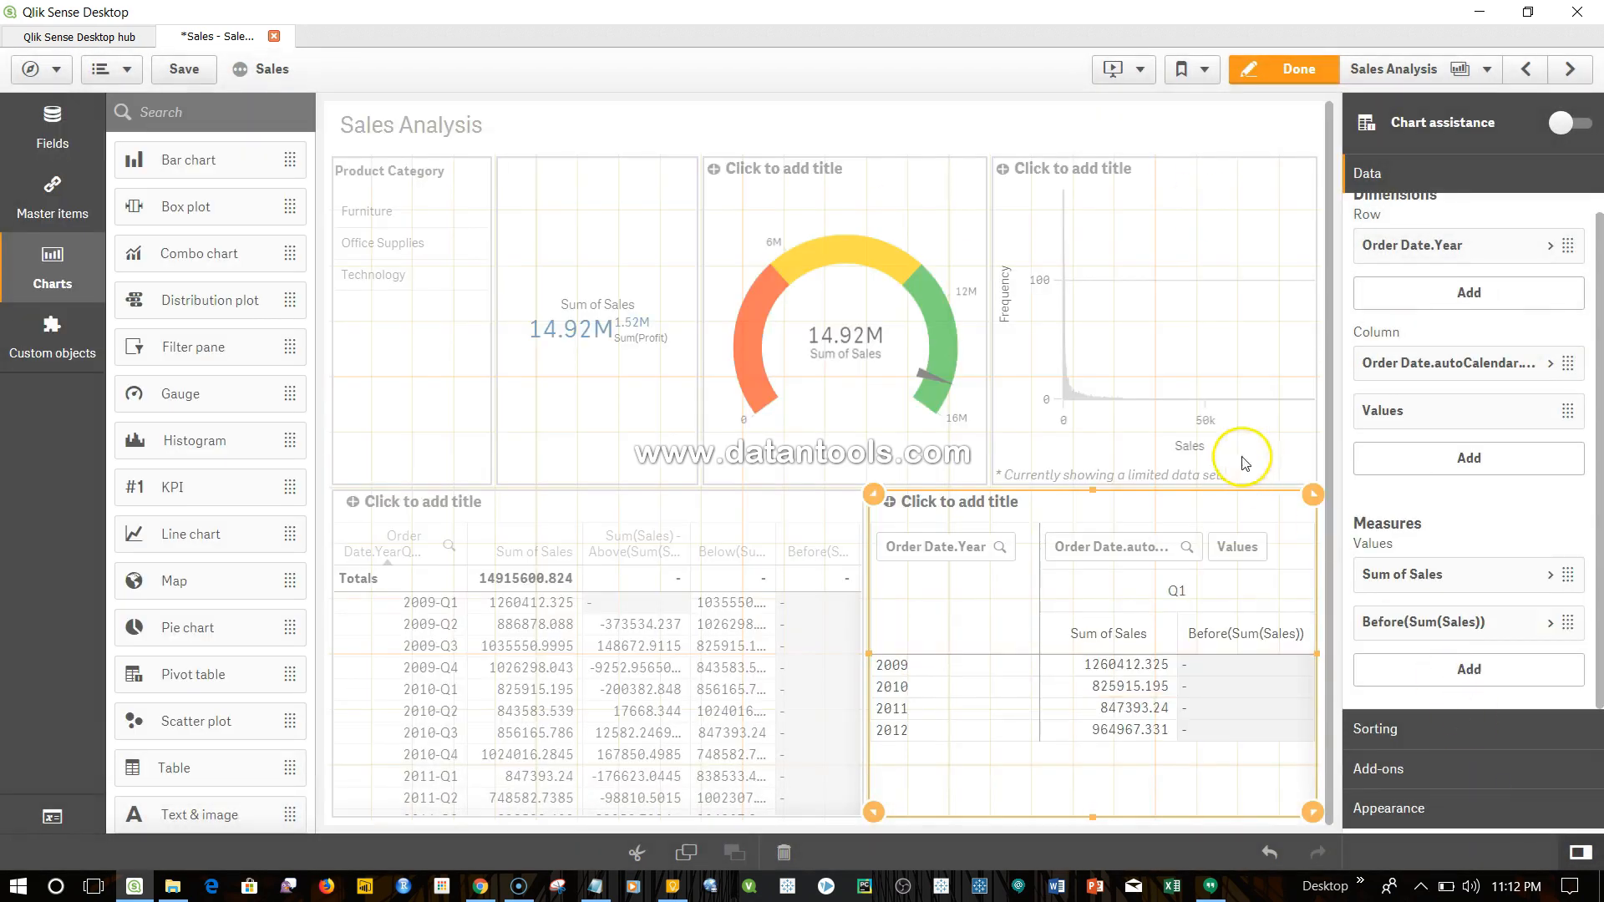
- Finish editing and compare the Before(Sum(Sales)) columns with the previous quarter's Sum of Sales across the pivot table
{"action": "left_click", "coordinate": [1275, 86]}
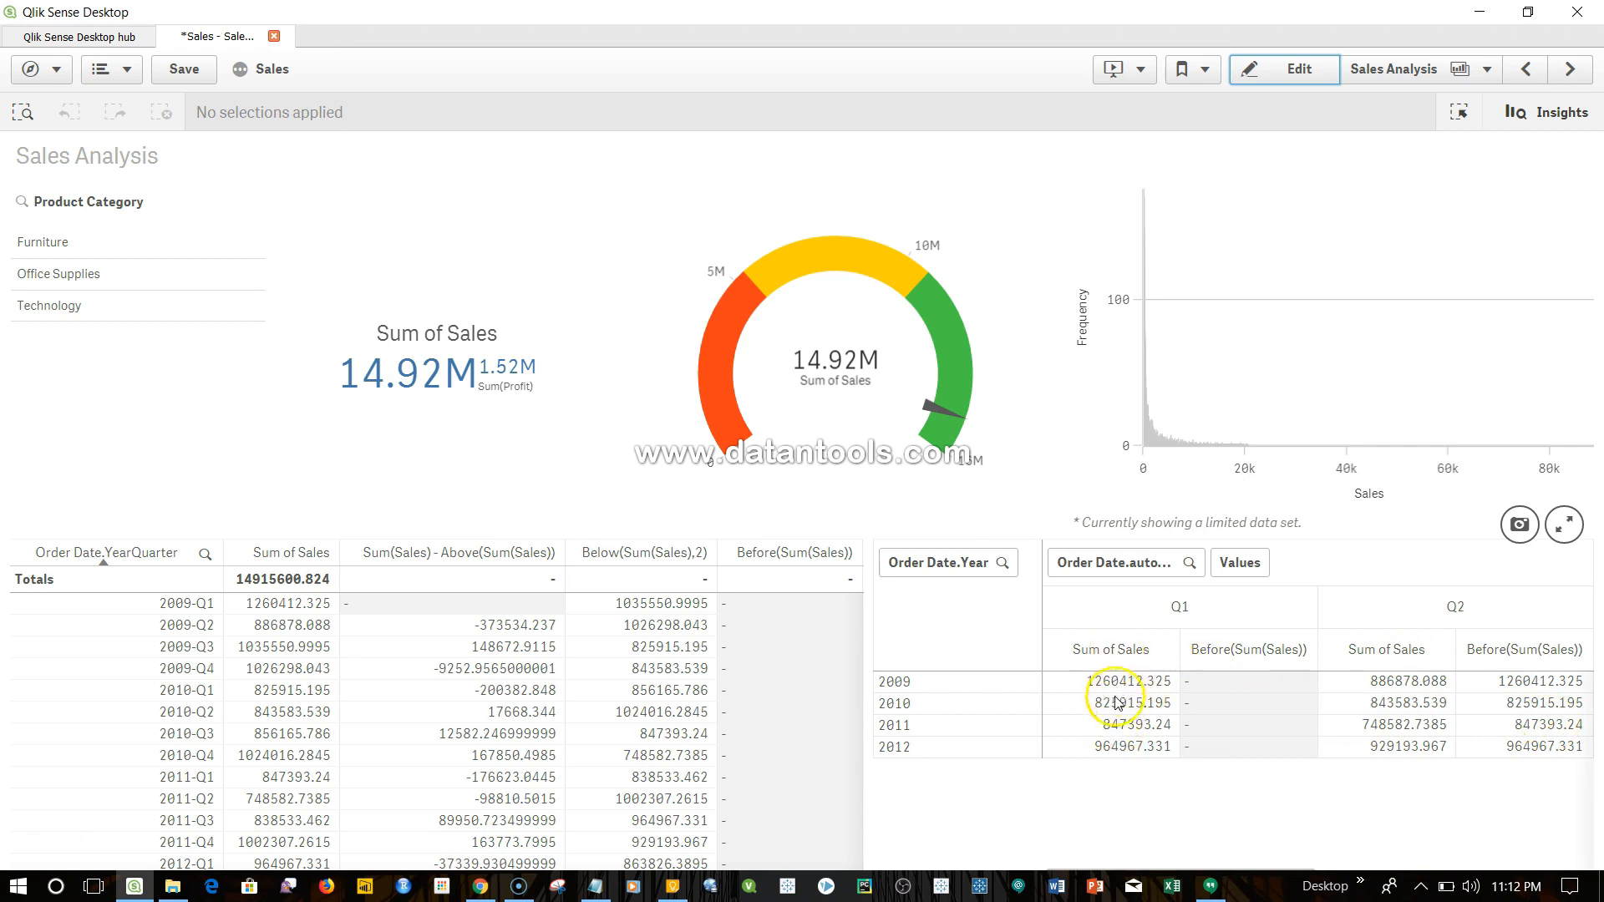
{"action": "scroll", "coordinate": [1452, 756], "scroll_direction": "right", "scroll_amount": 1}
{"action": "scroll", "coordinate": [1452, 756], "scroll_direction": "right", "scroll_amount": 1}
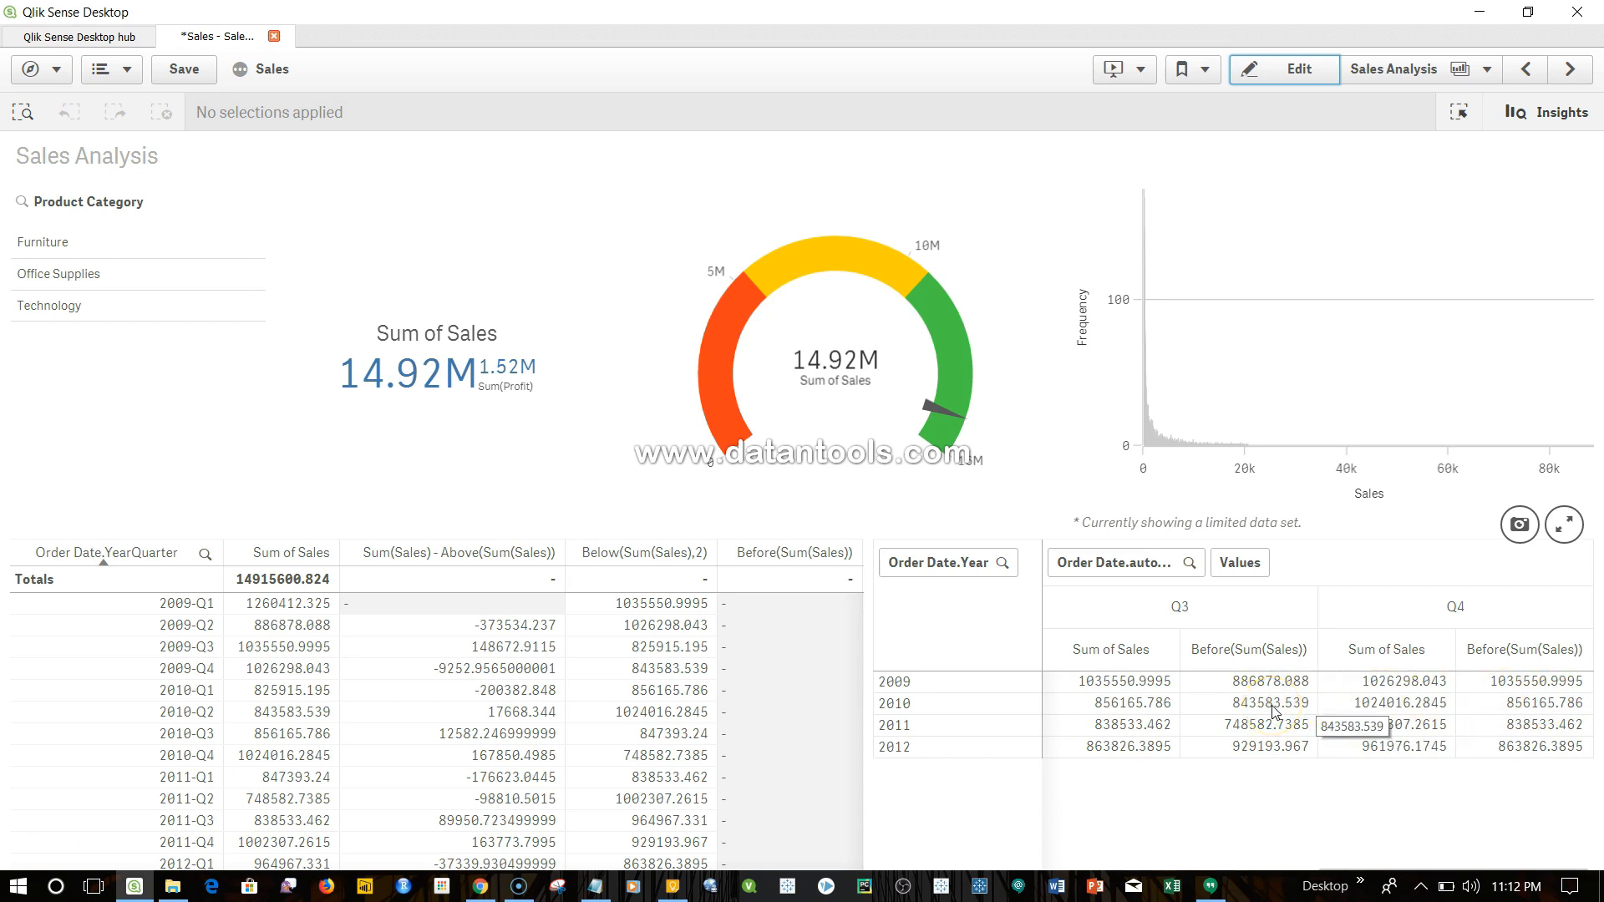
{"action": "scroll", "coordinate": [1274, 712], "scroll_direction": "left", "scroll_amount": 2}
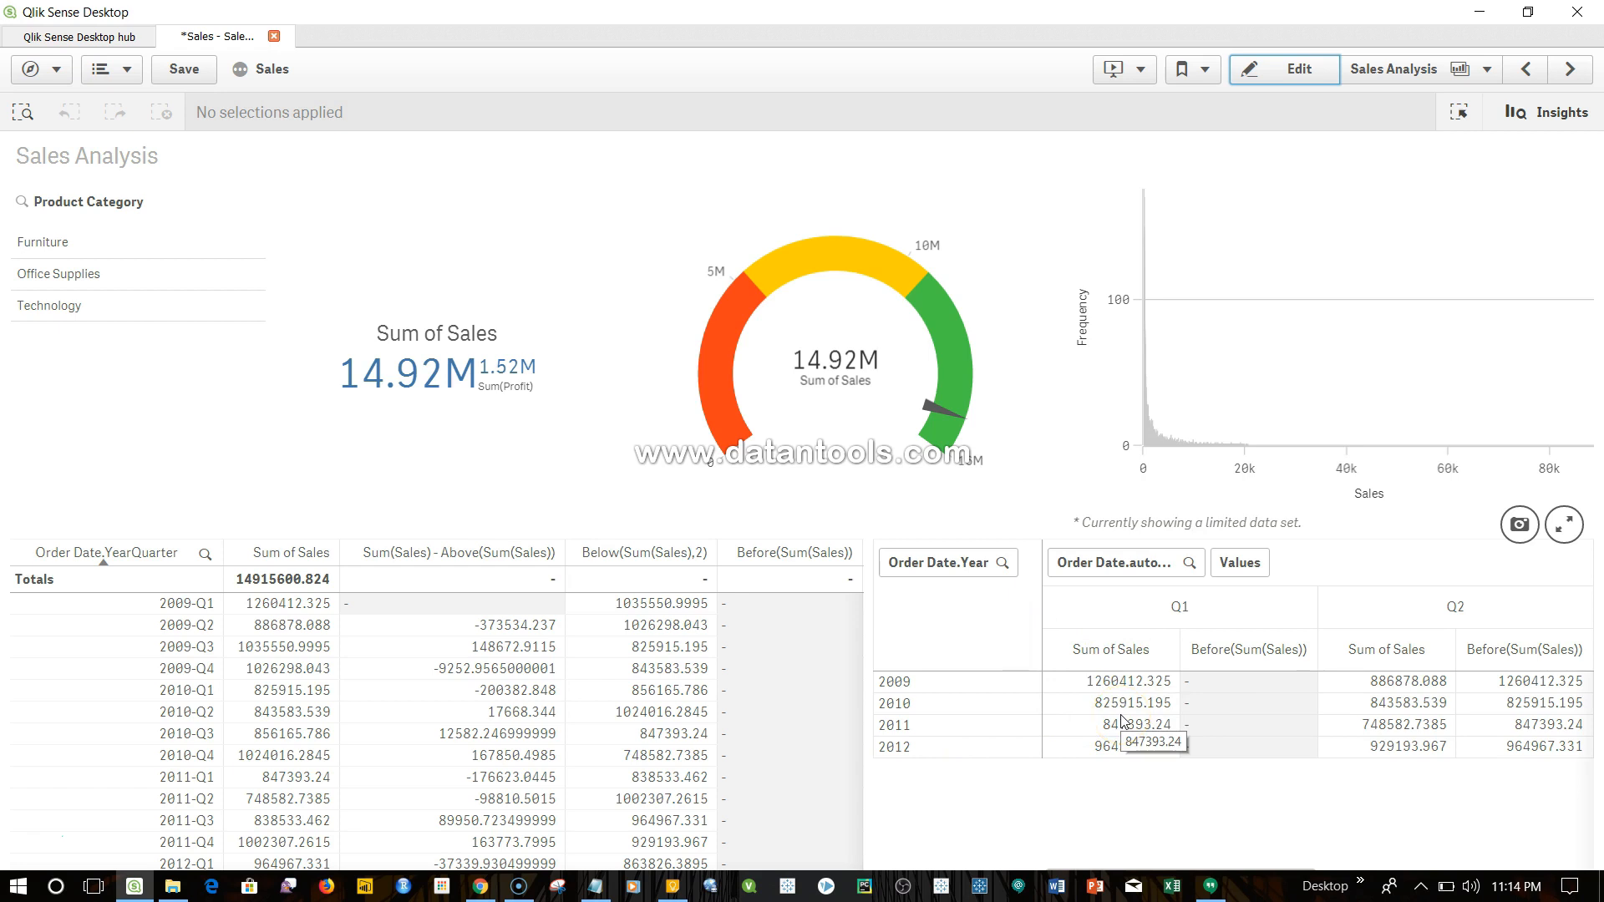
{"action": "left_click", "coordinate": [1260, 774]}
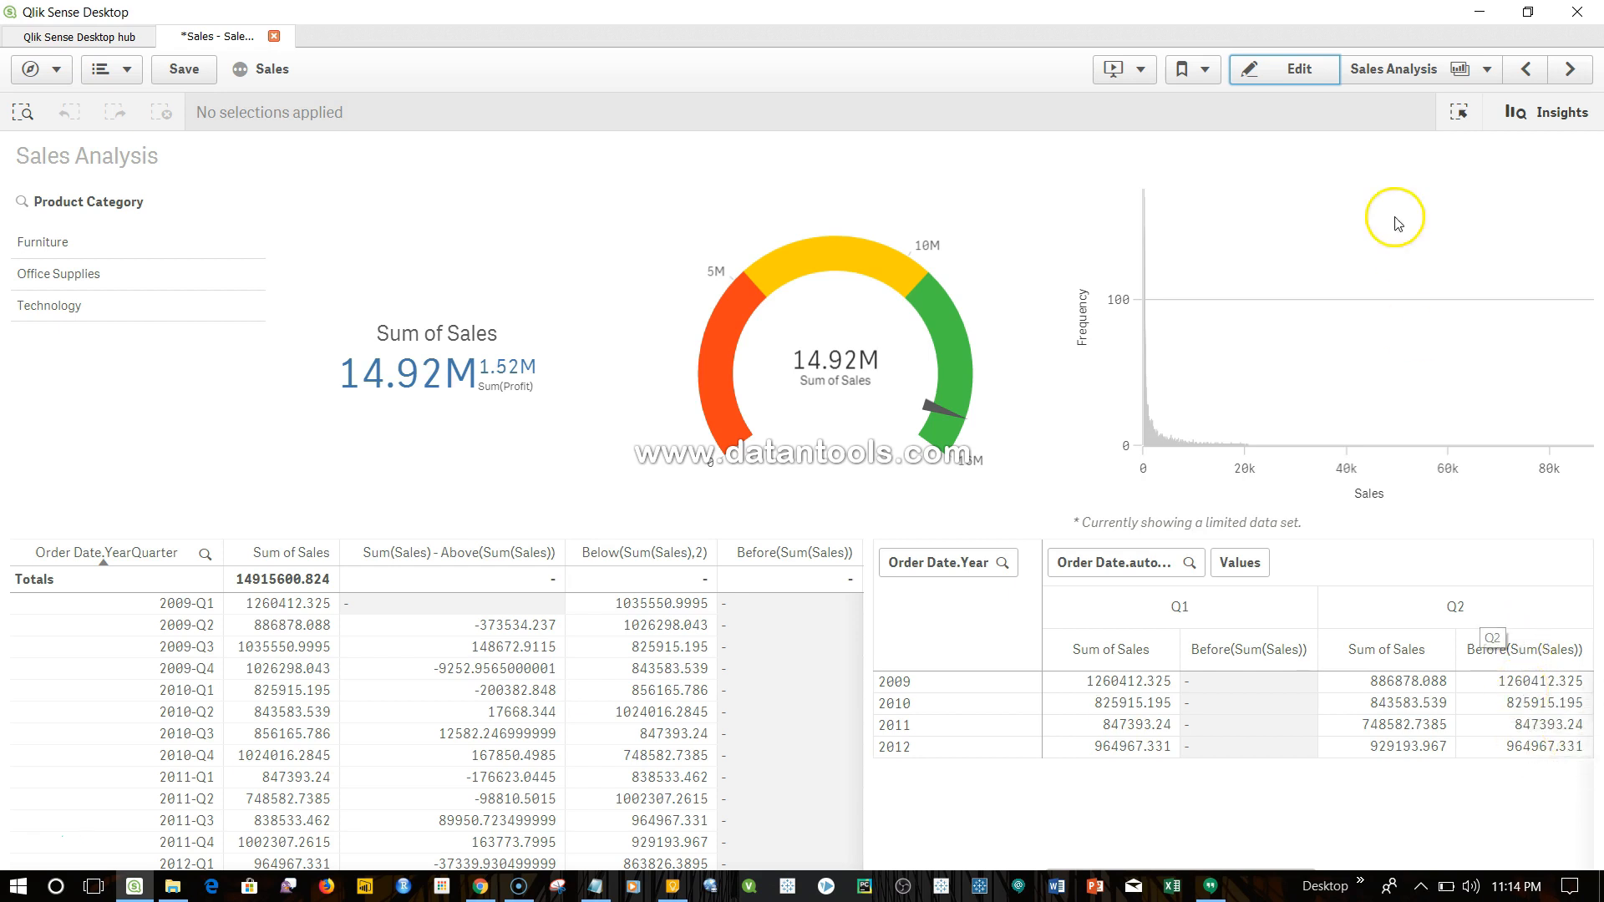
- Reopen the sheet for editing and write the expression After(Sum(Sales)) for a third pivot table measure
{"action": "left_click", "coordinate": [1297, 68]}
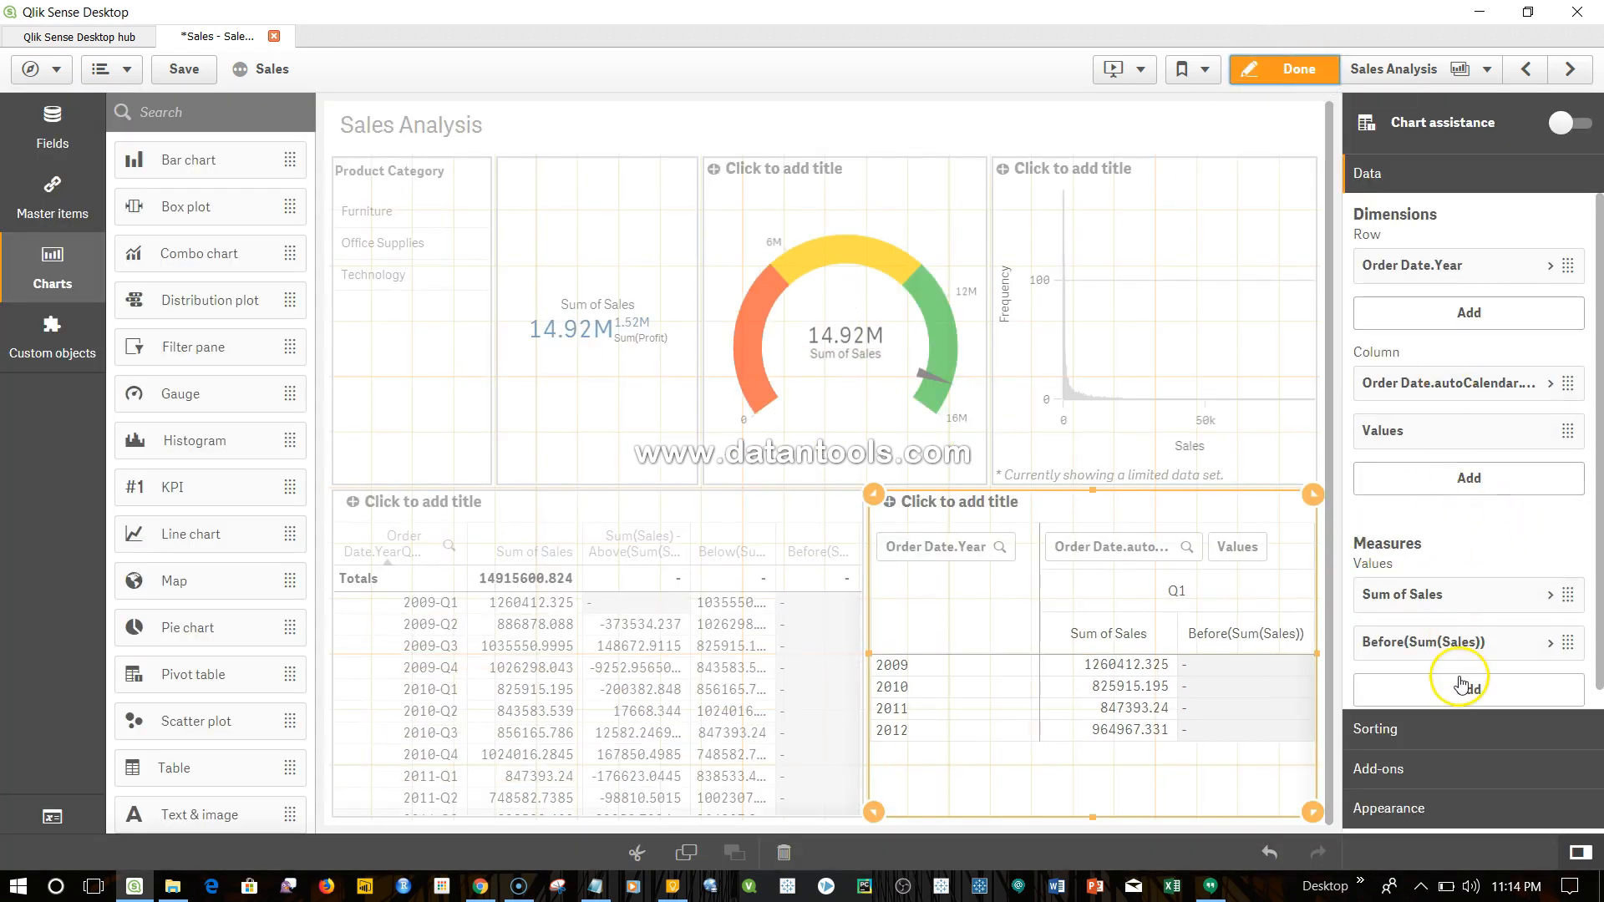
{"action": "scroll", "coordinate": [1464, 643], "scroll_direction": "down", "scroll_amount": 1}
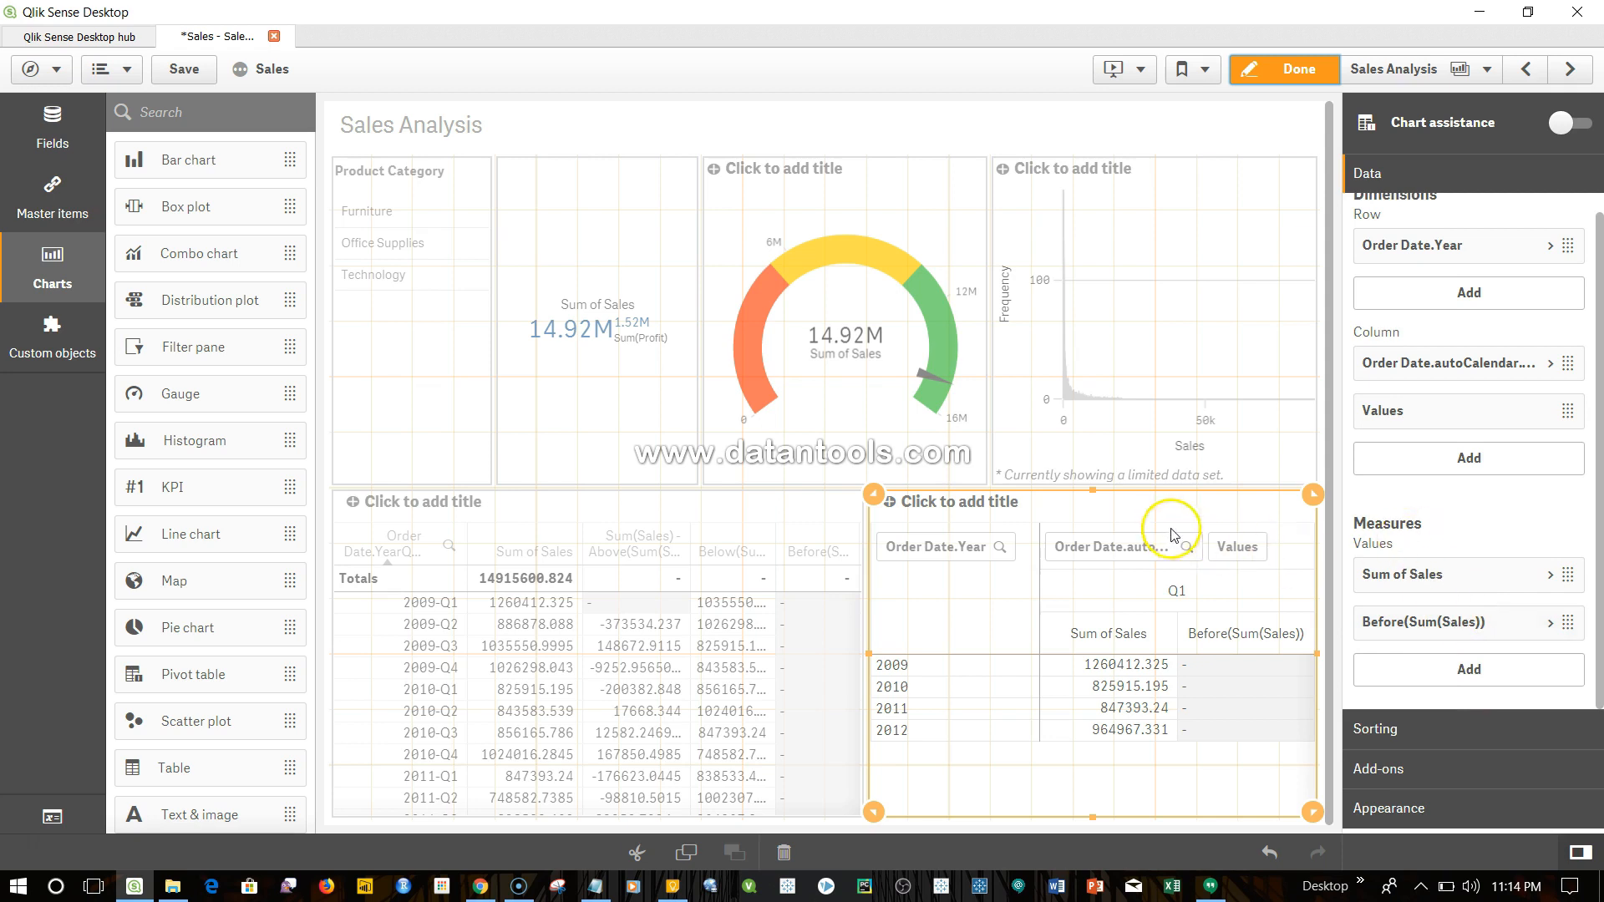
{"action": "left_click", "coordinate": [1464, 668]}
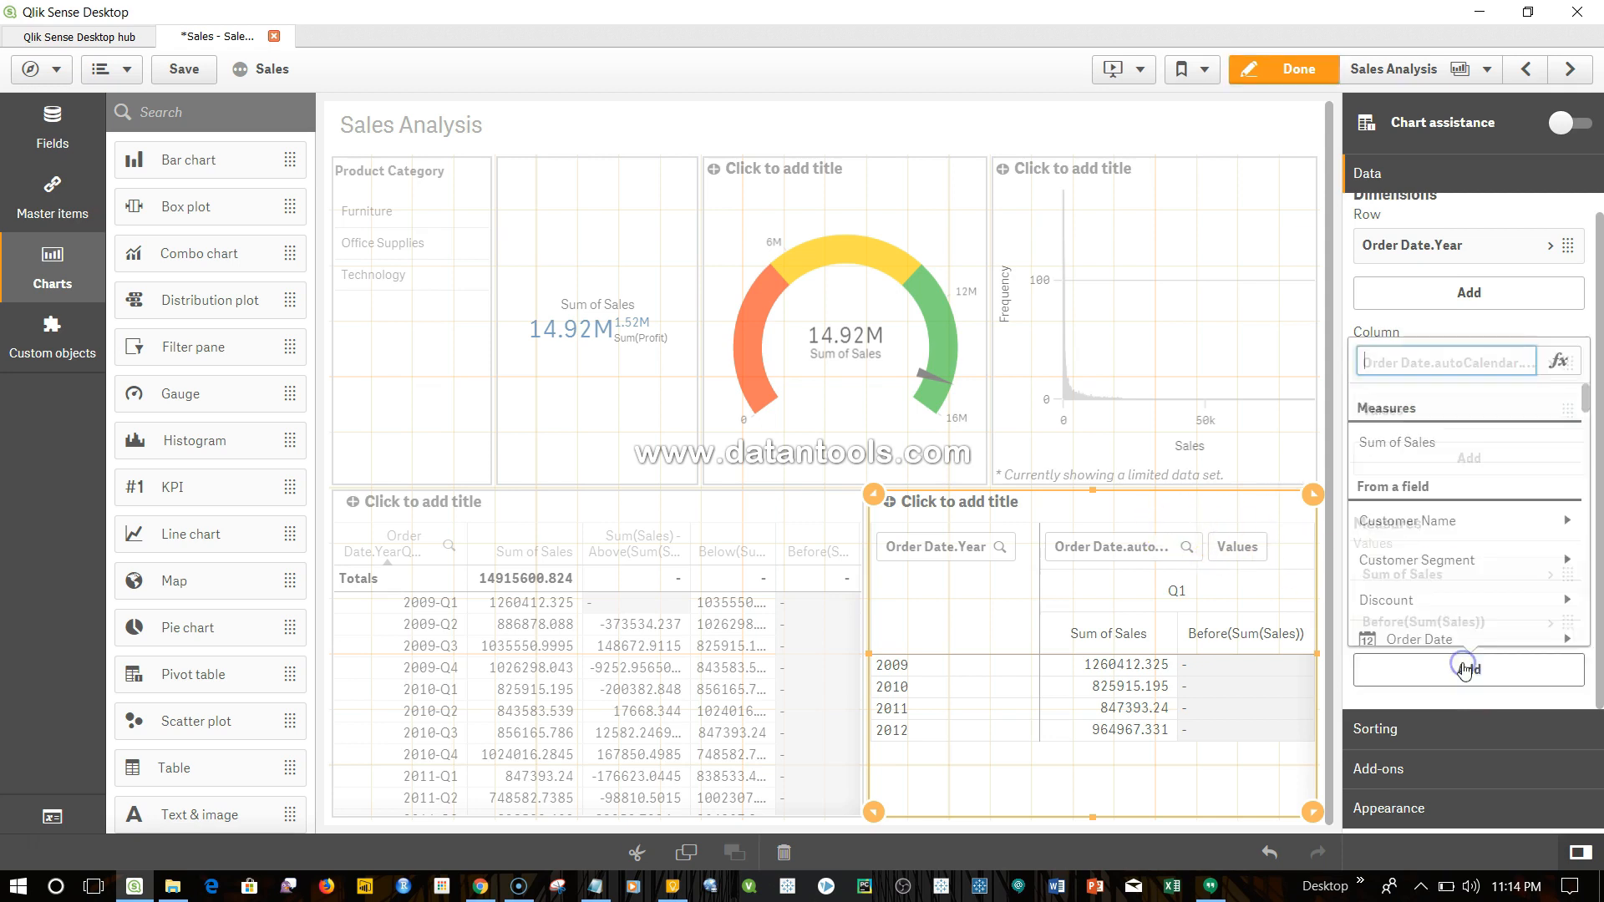
{"action": "left_click", "coordinate": [1564, 361]}
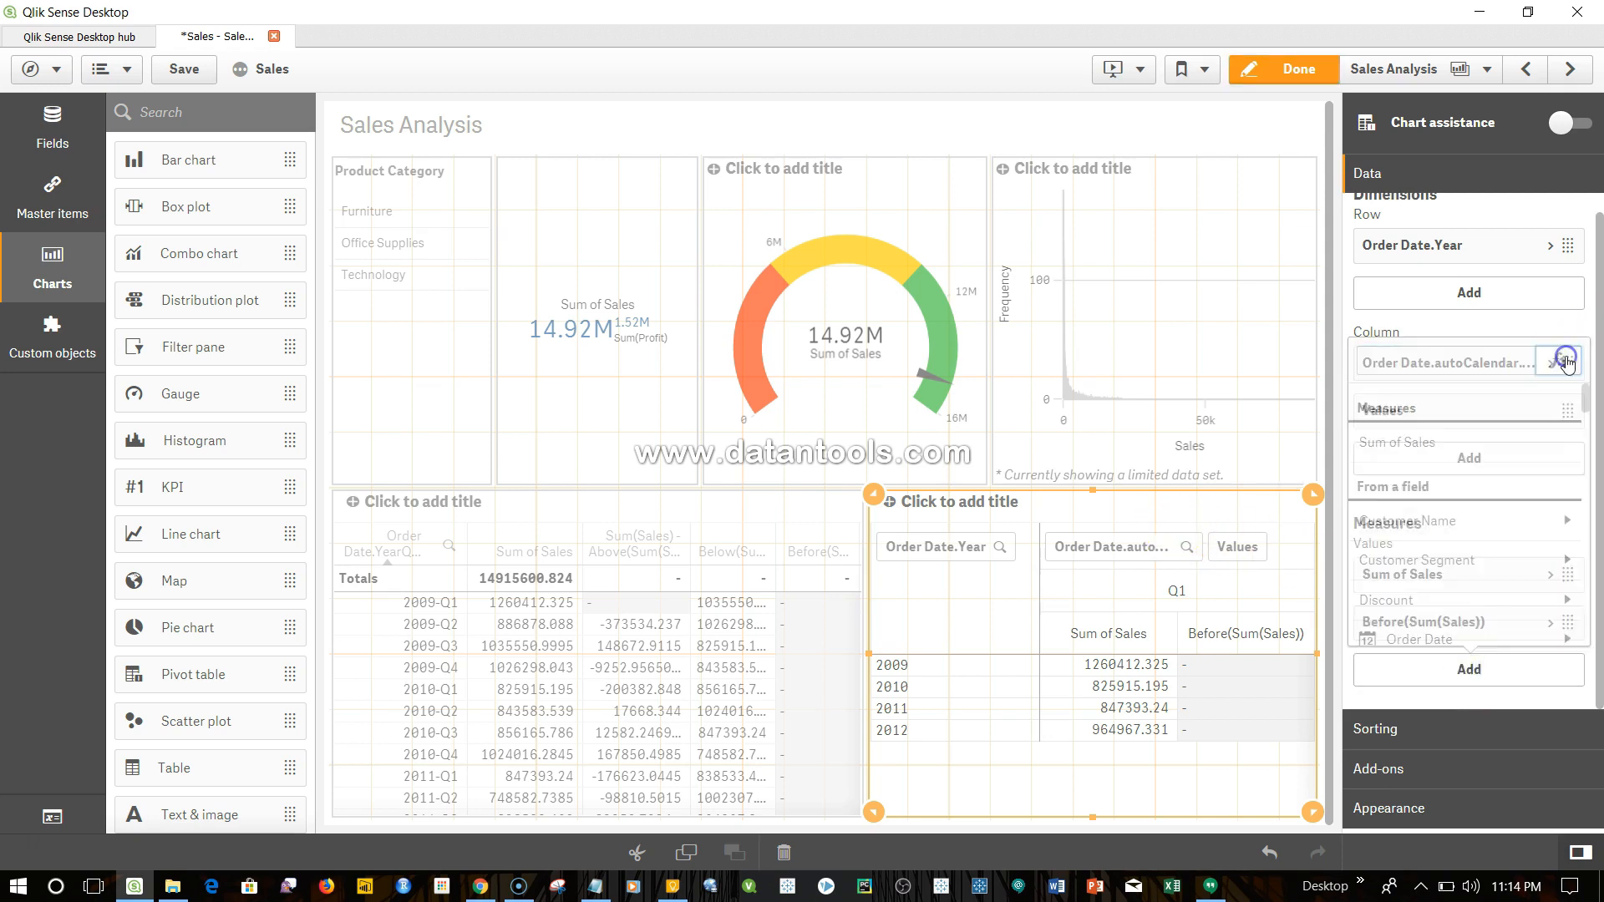
{"action": "left_click", "coordinate": [903, 195]}
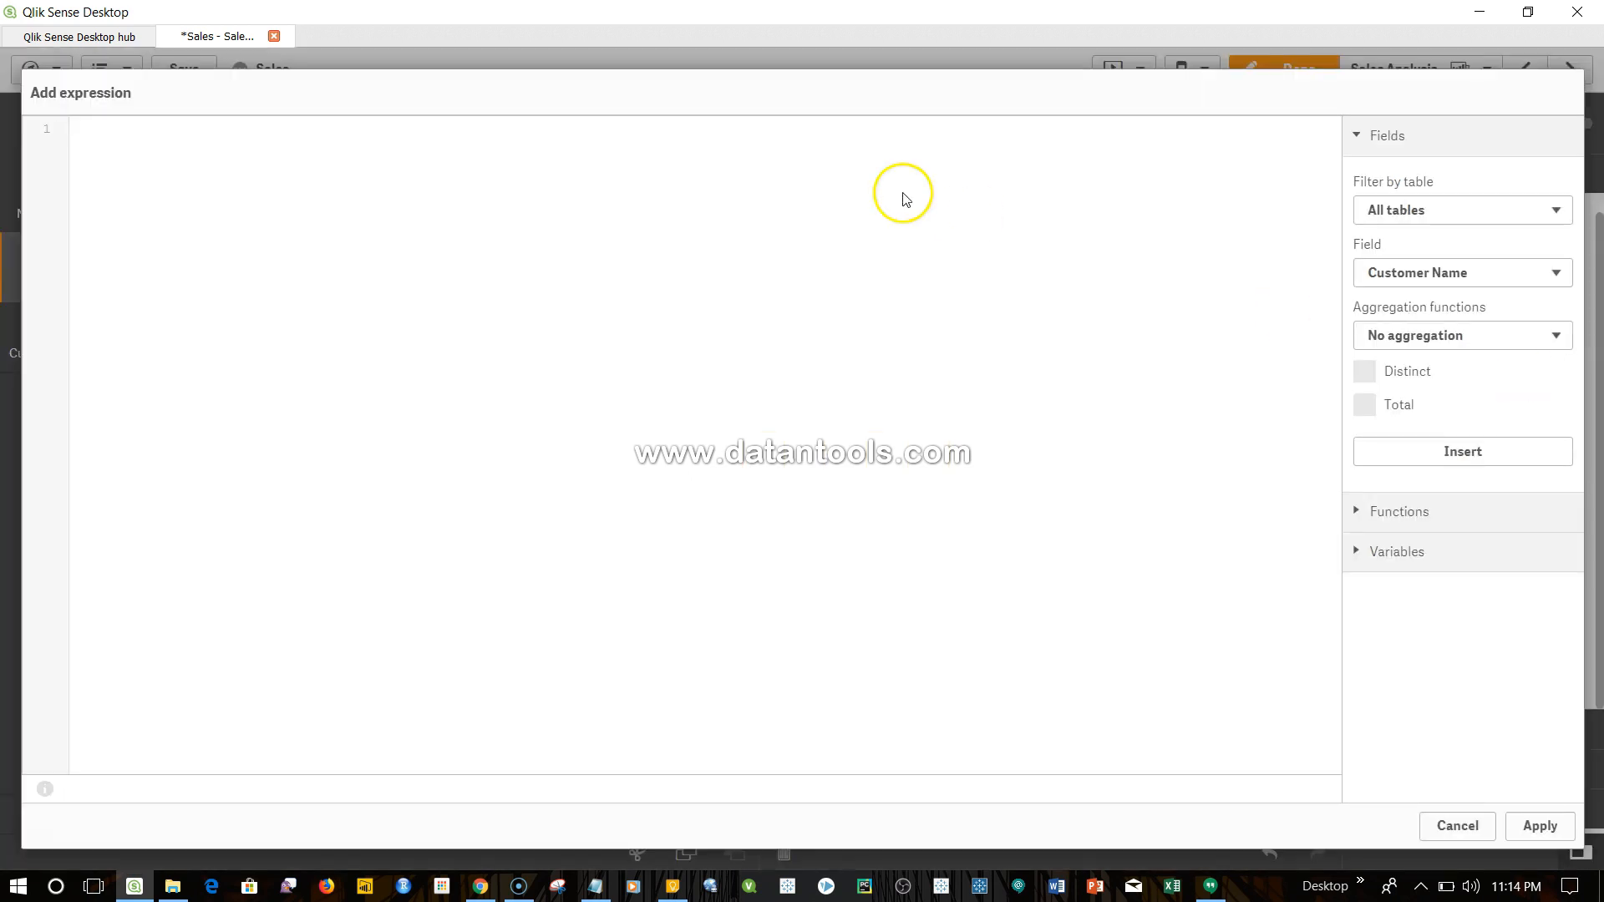
{"action": "type", "text": "After"}
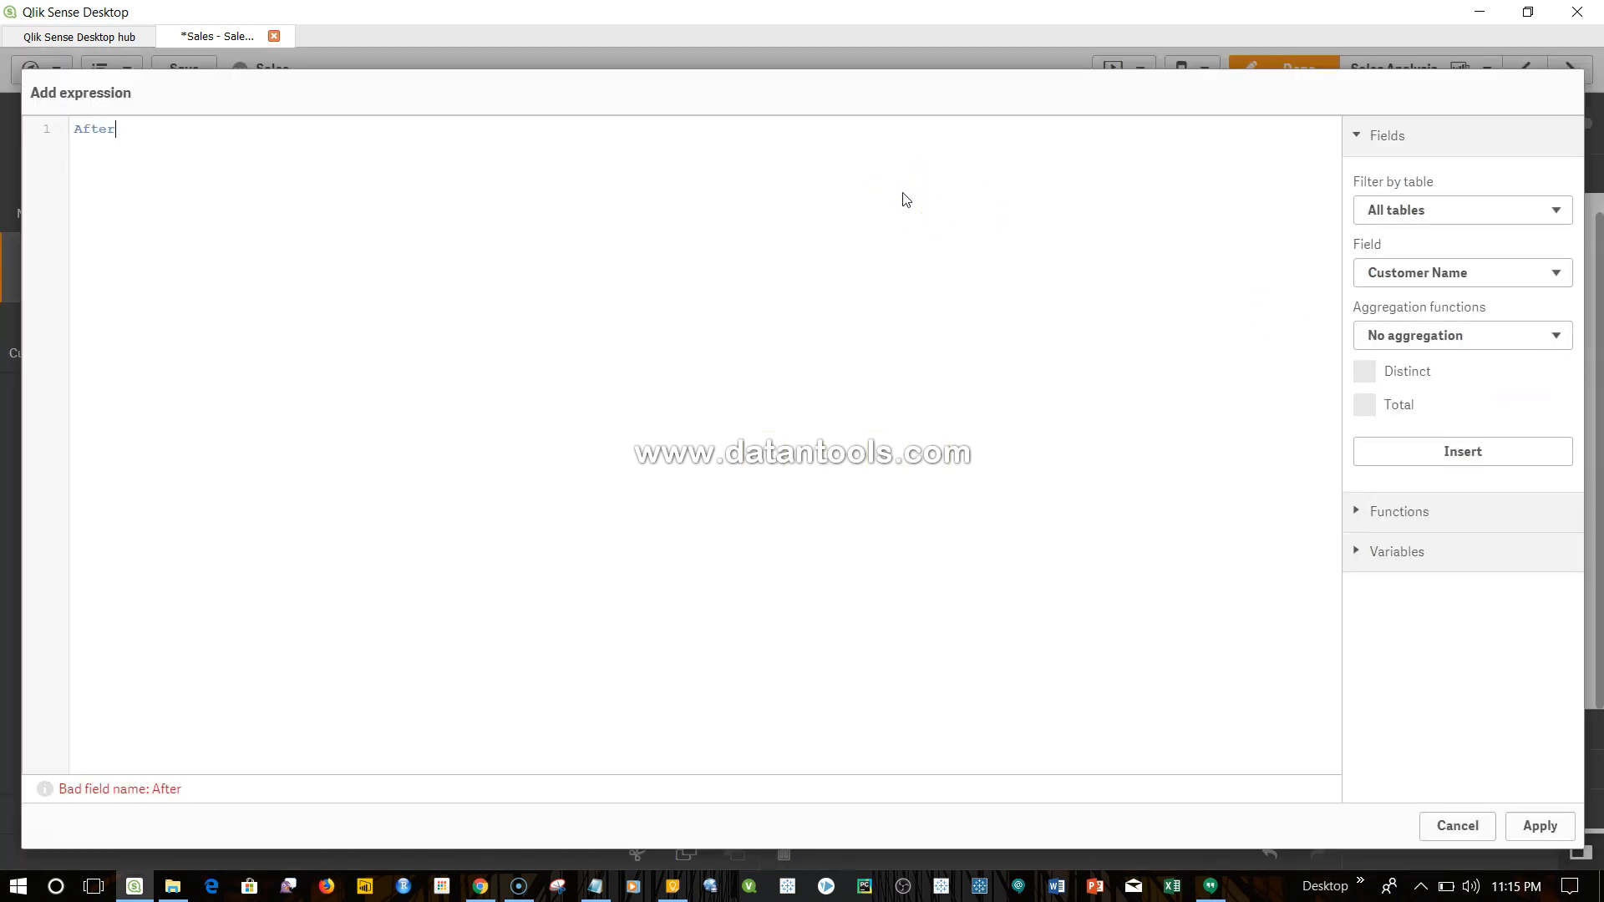
{"action": "type", "text": "(Su"}
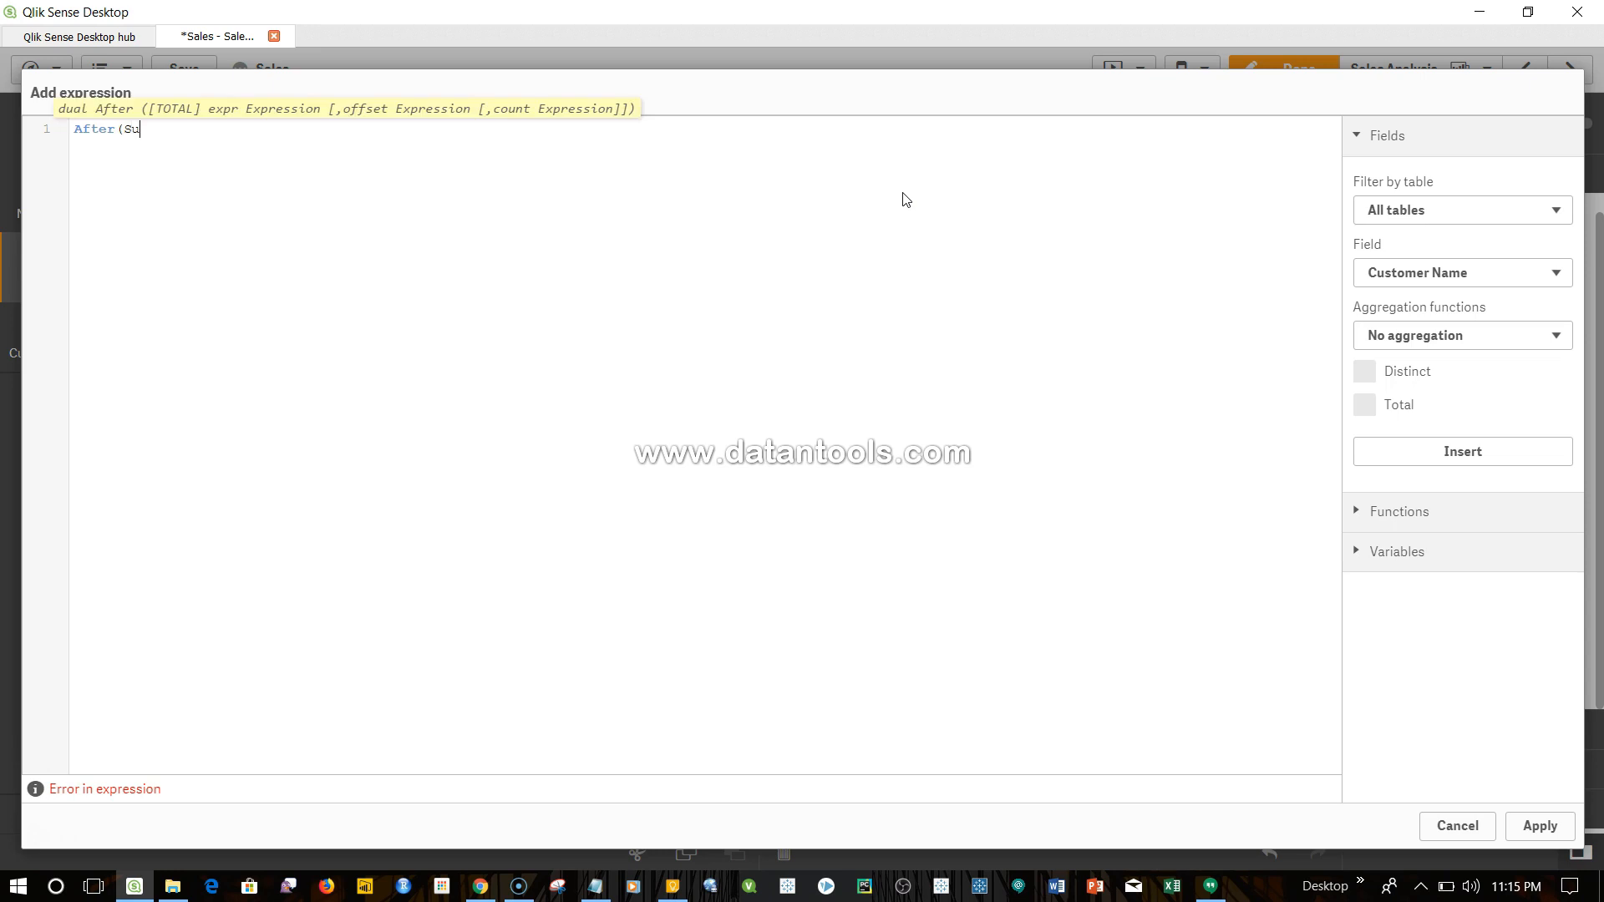
{"action": "key", "text": "Down"}
{"action": "key", "text": "Down"}
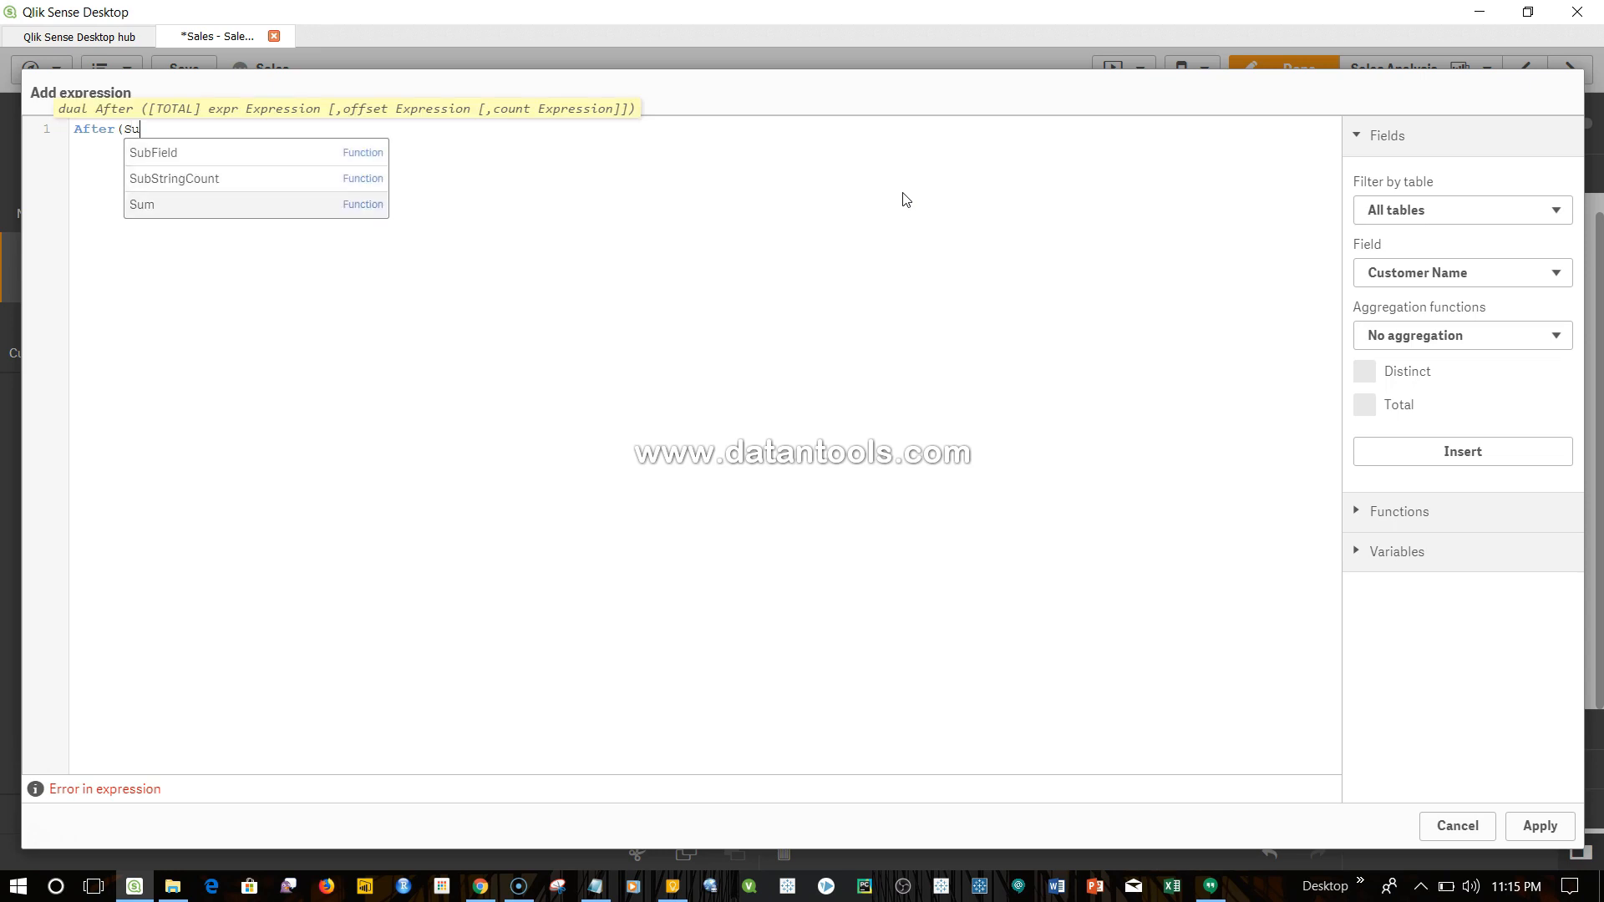
{"action": "key", "text": "Return"}
{"action": "type", "text": "(Sa"}
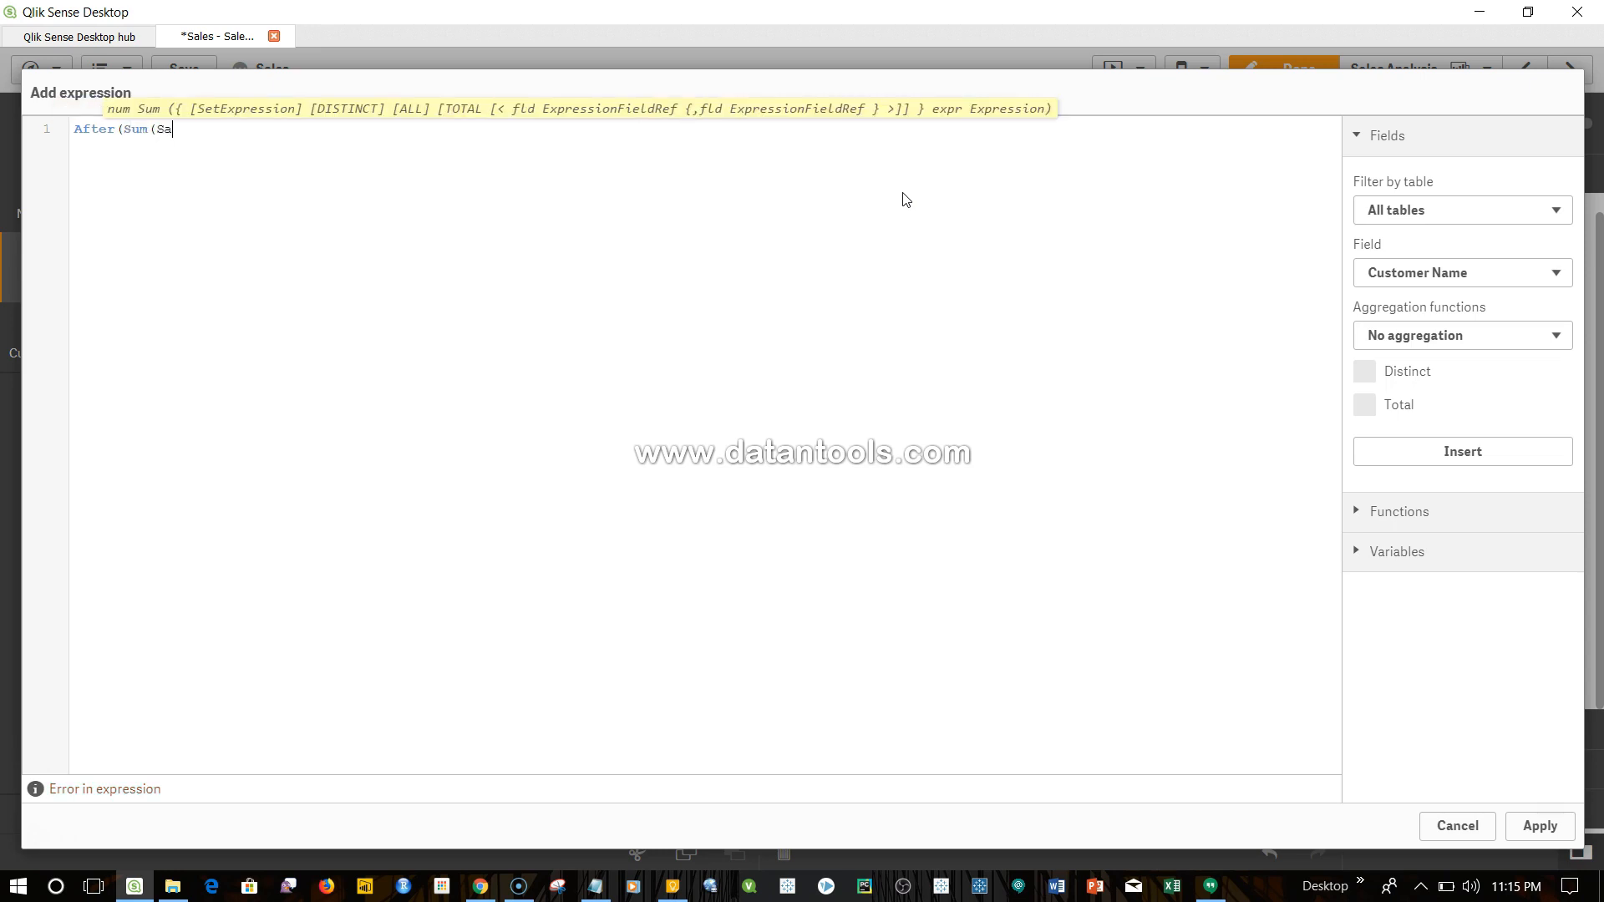
{"action": "key", "text": "Return"}
{"action": "type", "text": "))"}
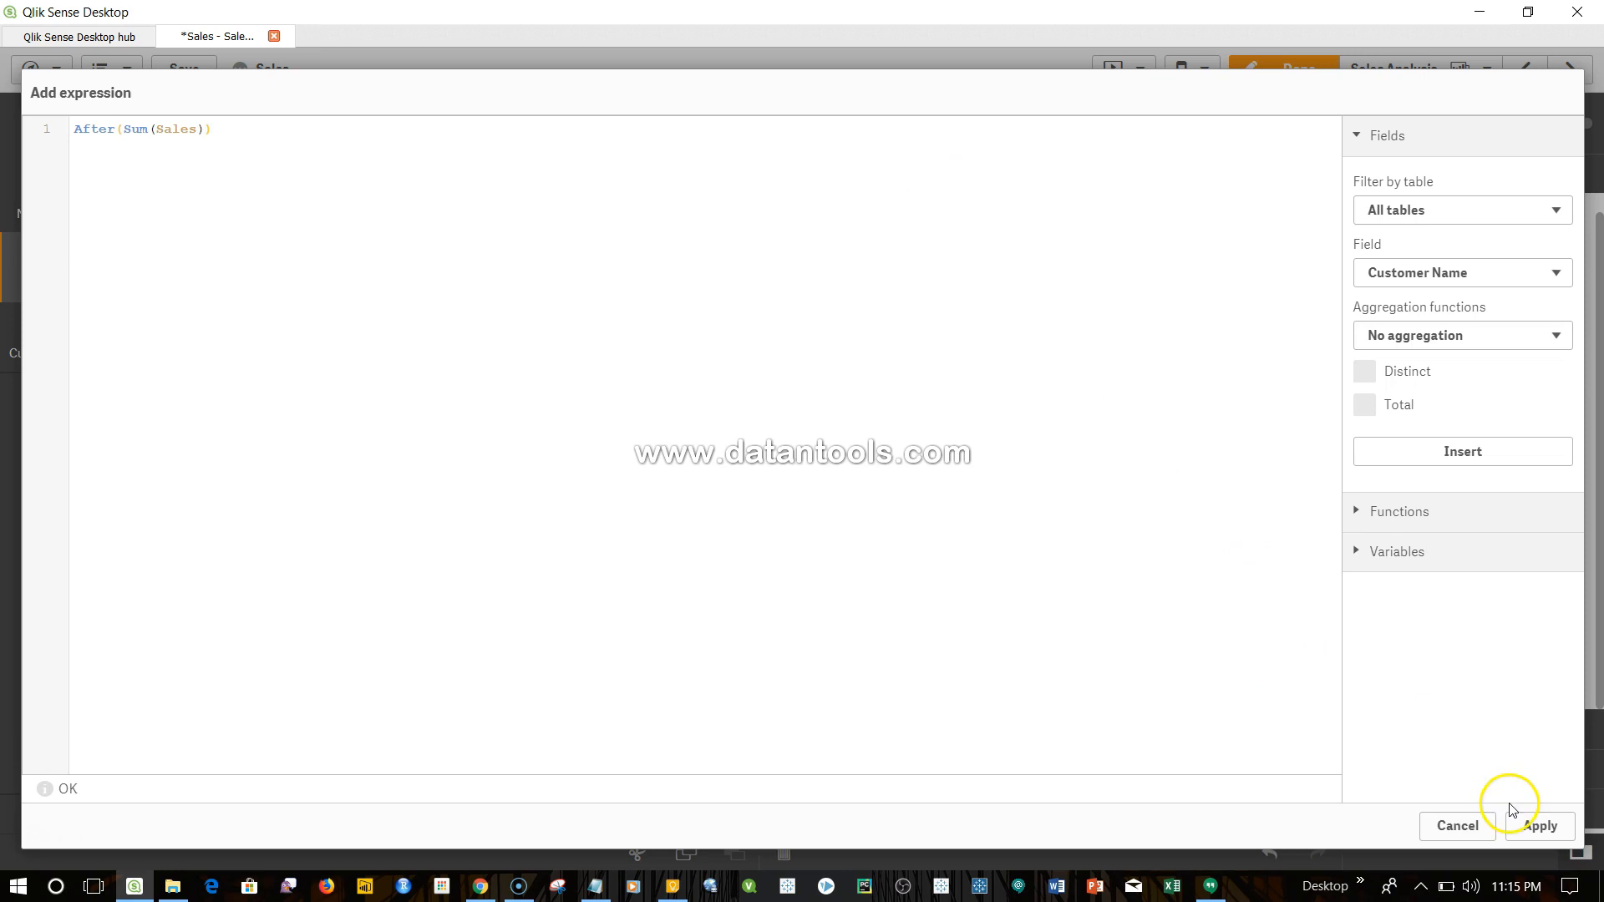
- Try an offset argument of 3 in the After expression and remove it again
{"action": "left_click", "coordinate": [206, 129]}
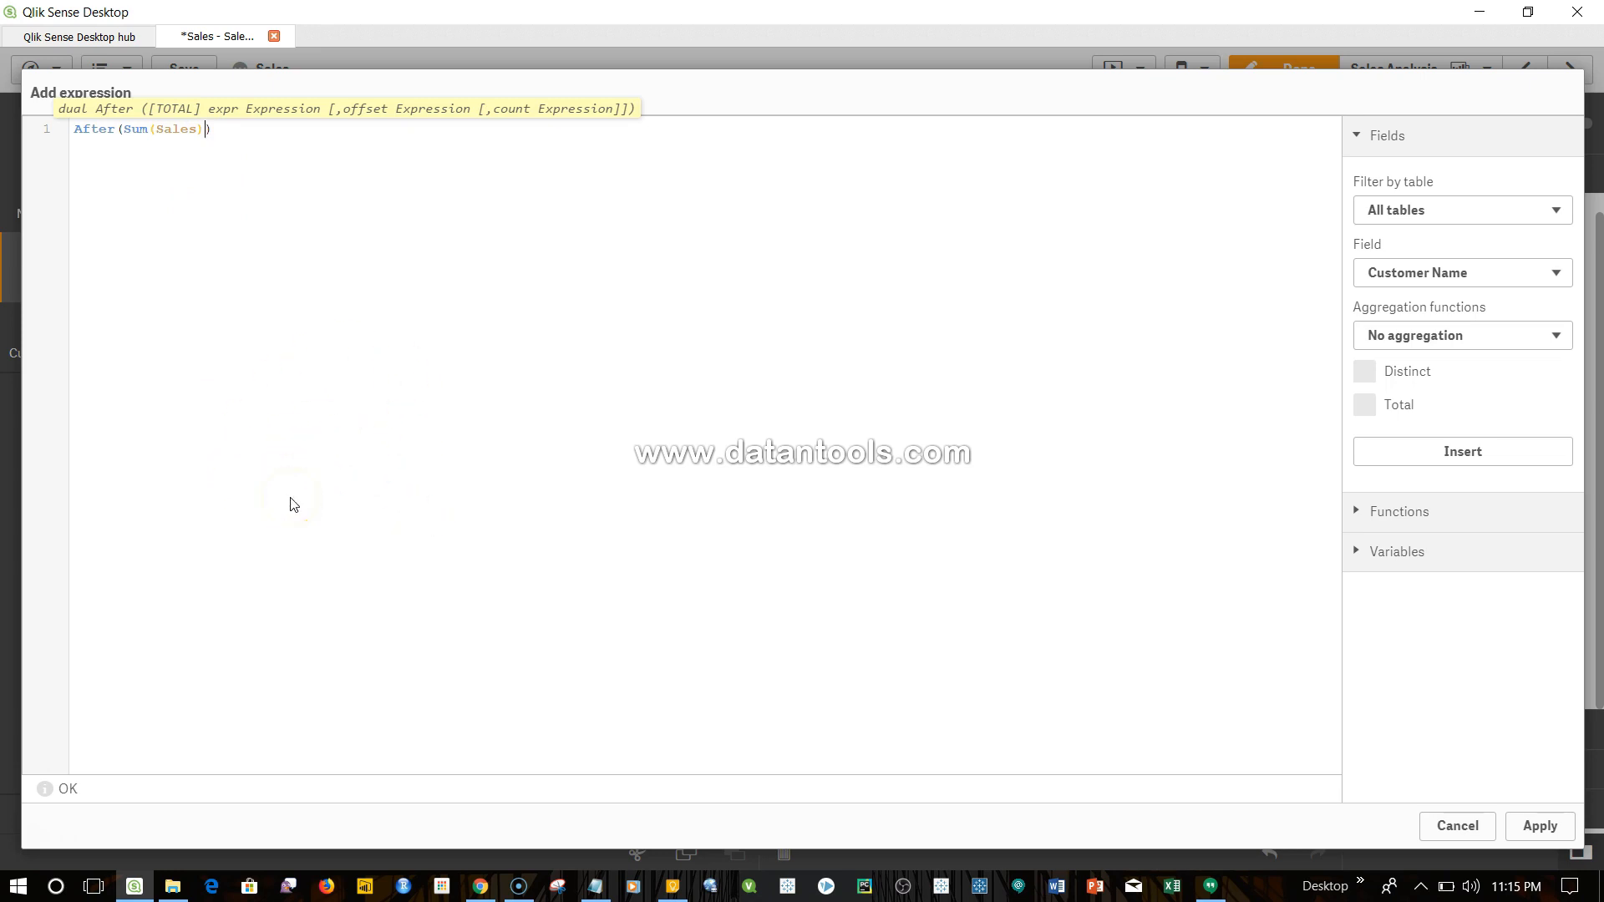
{"action": "type", "text": ",3"}
{"action": "double_click", "coordinate": [219, 132]}
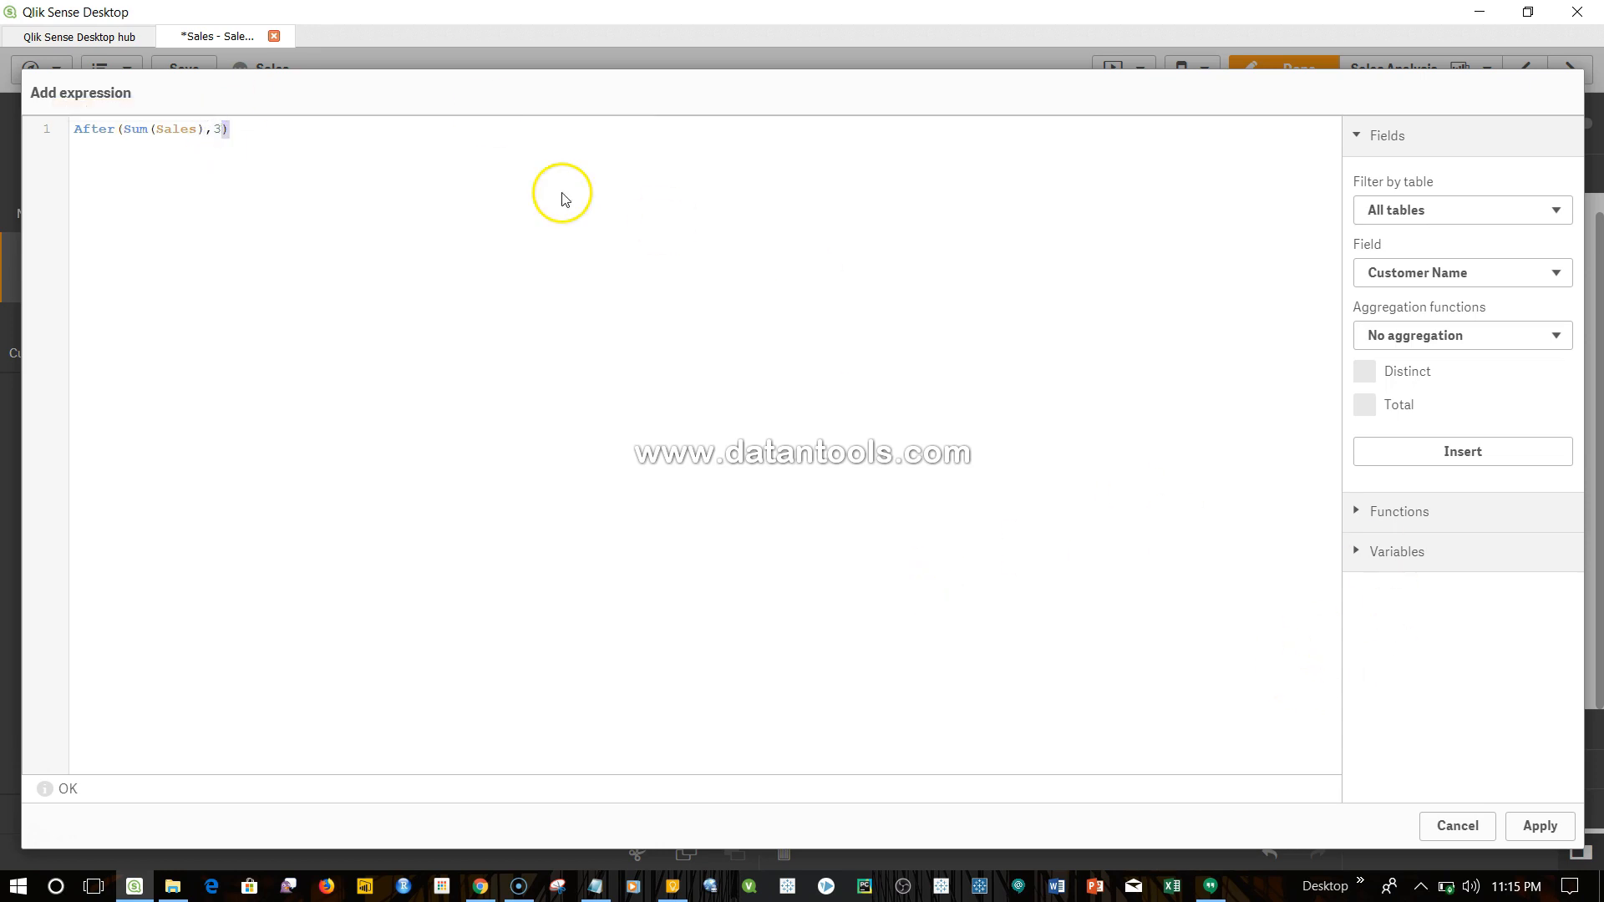
{"action": "left_click", "coordinate": [224, 130]}
{"action": "key", "text": "BackSpace"}
{"action": "key", "text": "BackSpace"}
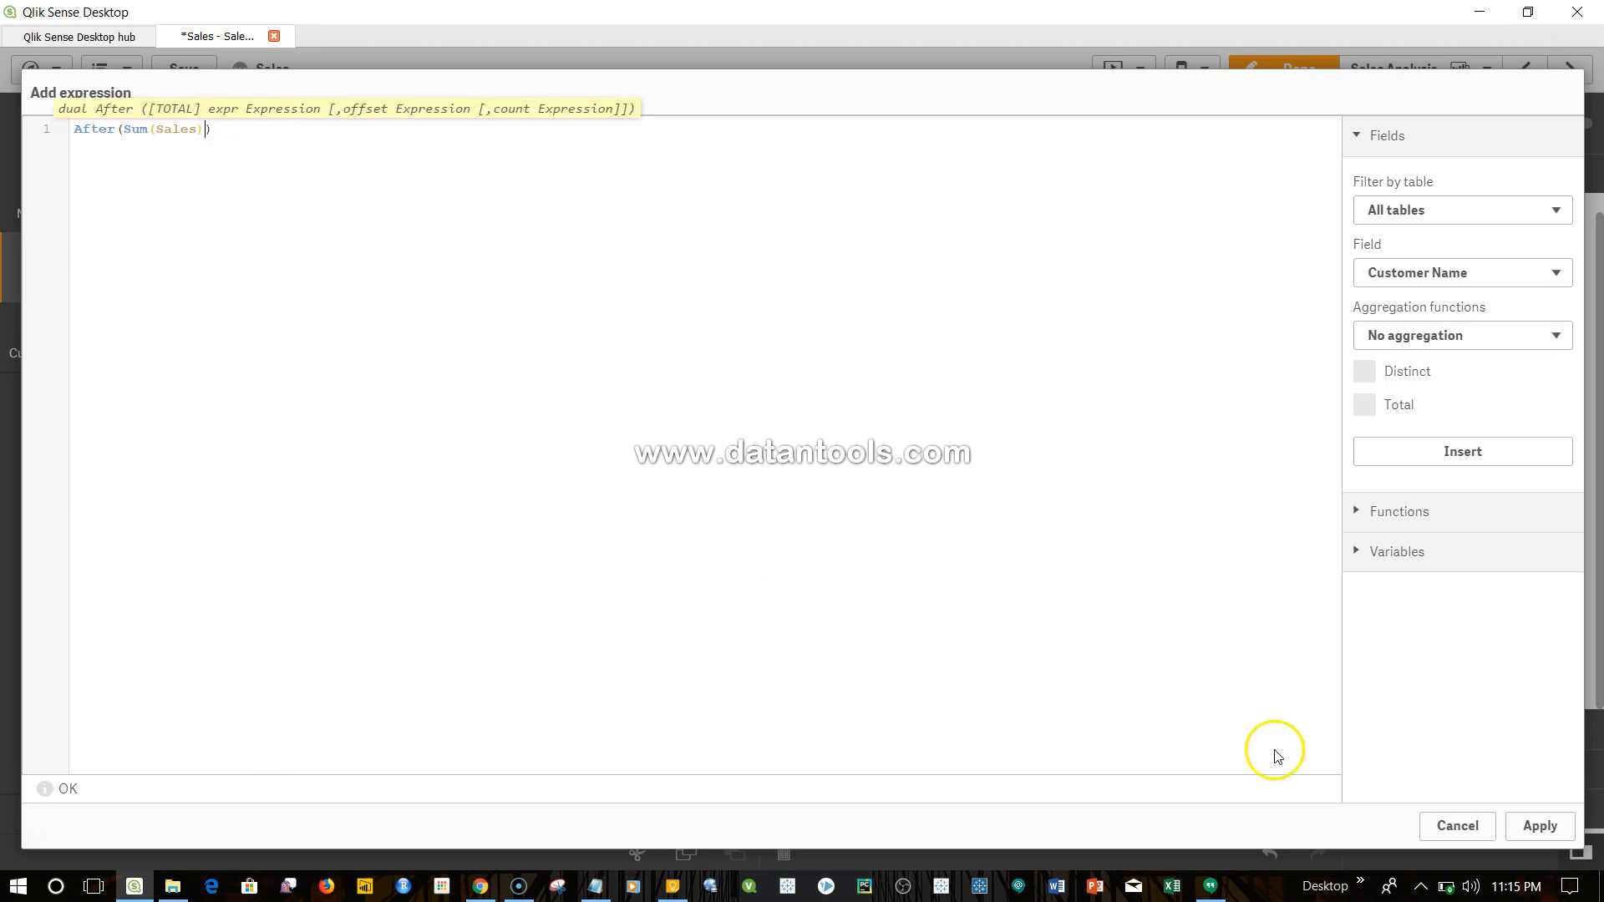
- Apply the After(Sum(Sales)) measure, finish editing the sheet and narrow the pivot table's Order Date.Year column
{"action": "left_click", "coordinate": [1540, 825]}
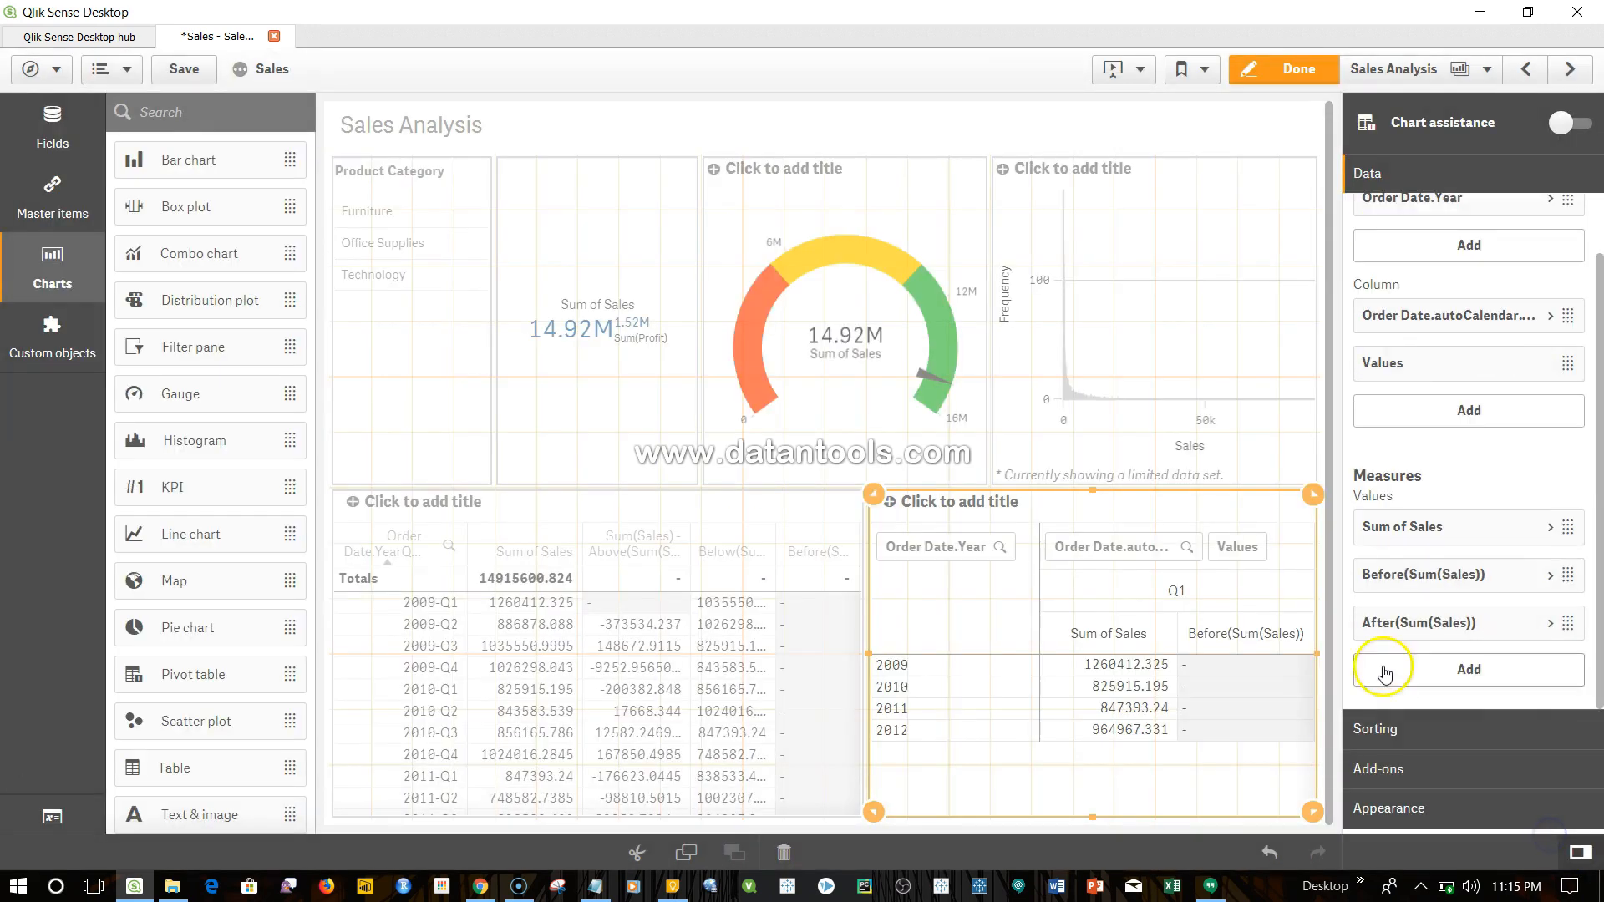
{"action": "left_click", "coordinate": [1306, 72]}
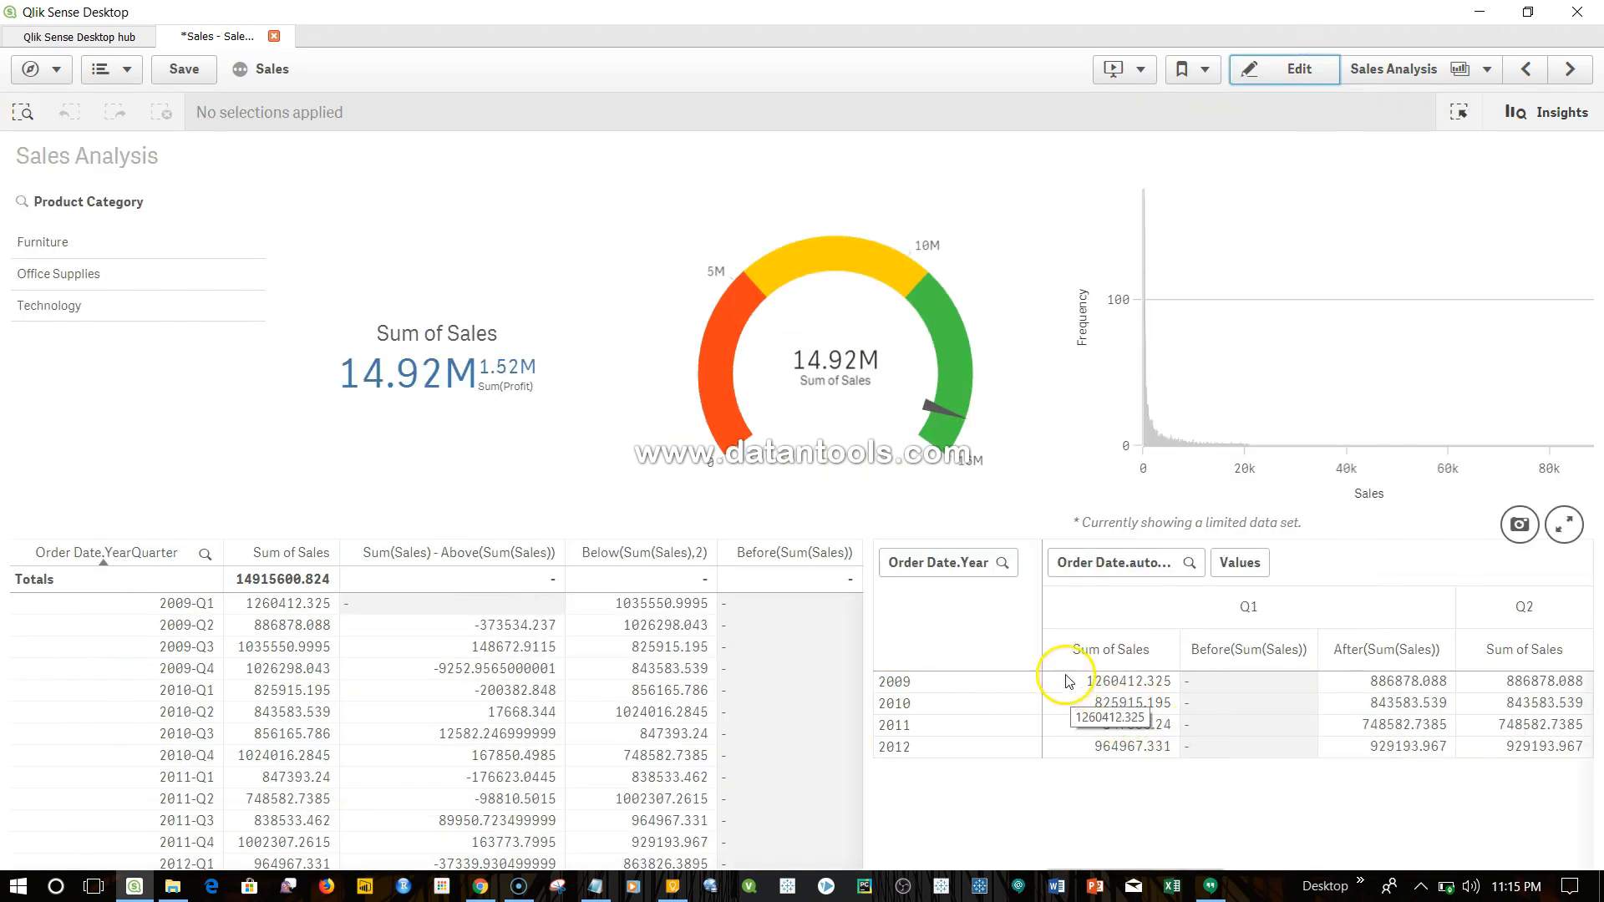
{"action": "left_click_drag", "start_coordinate": [1041, 655], "coordinate": [942, 655]}
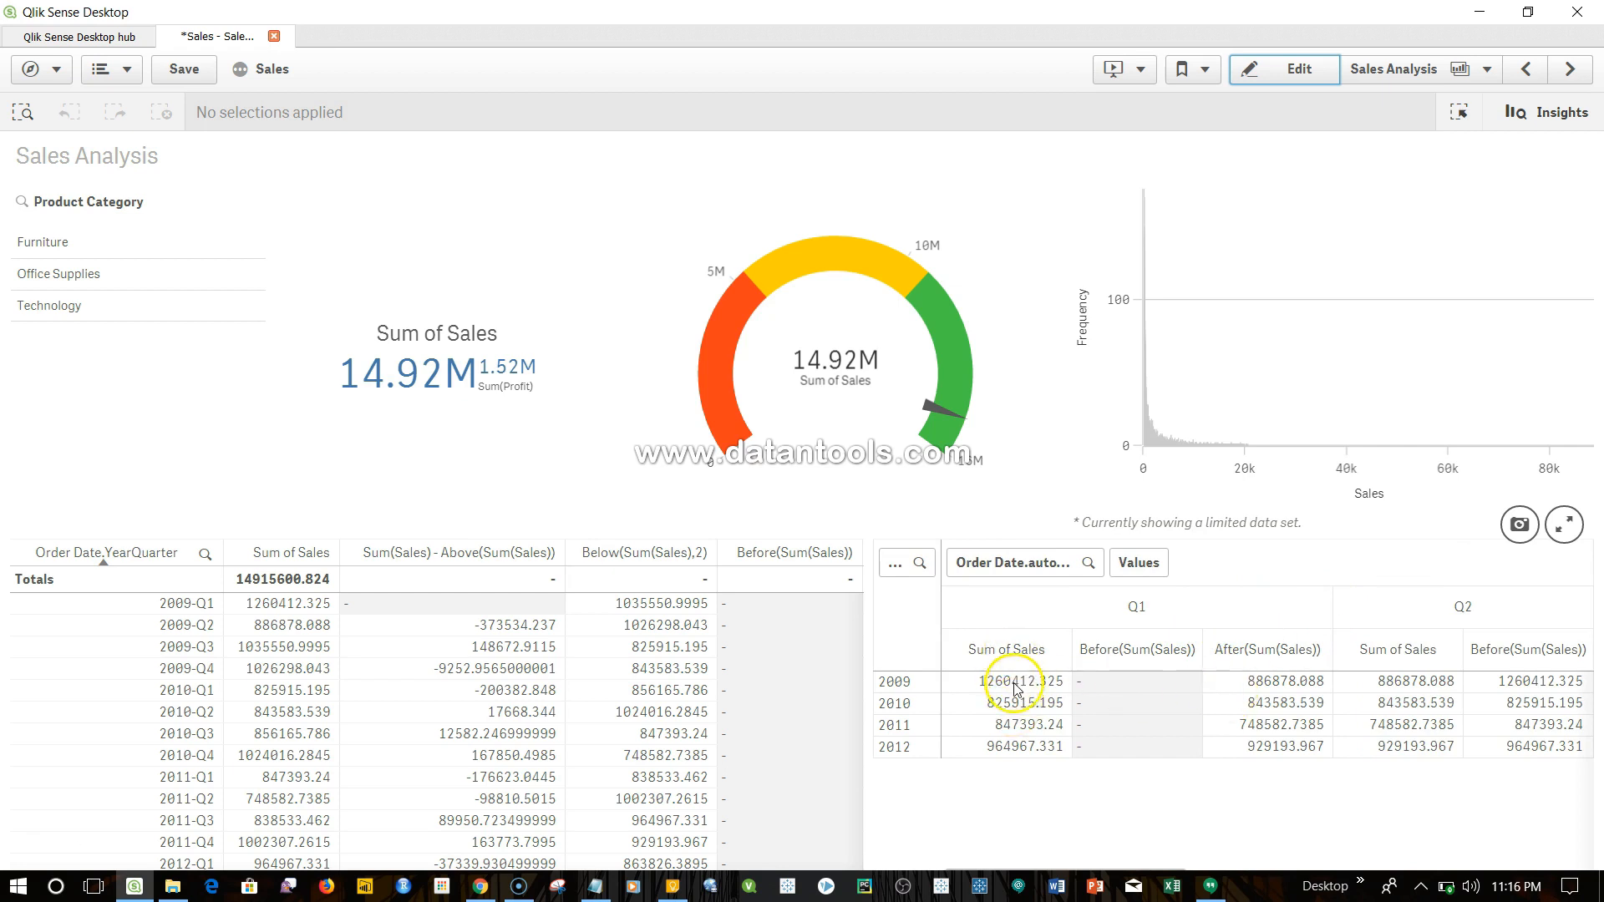
- Compare the After(Sum(Sales)) values with the following quarter's Sum of Sales in the pivot table
{"action": "left_click", "coordinate": [1273, 706]}
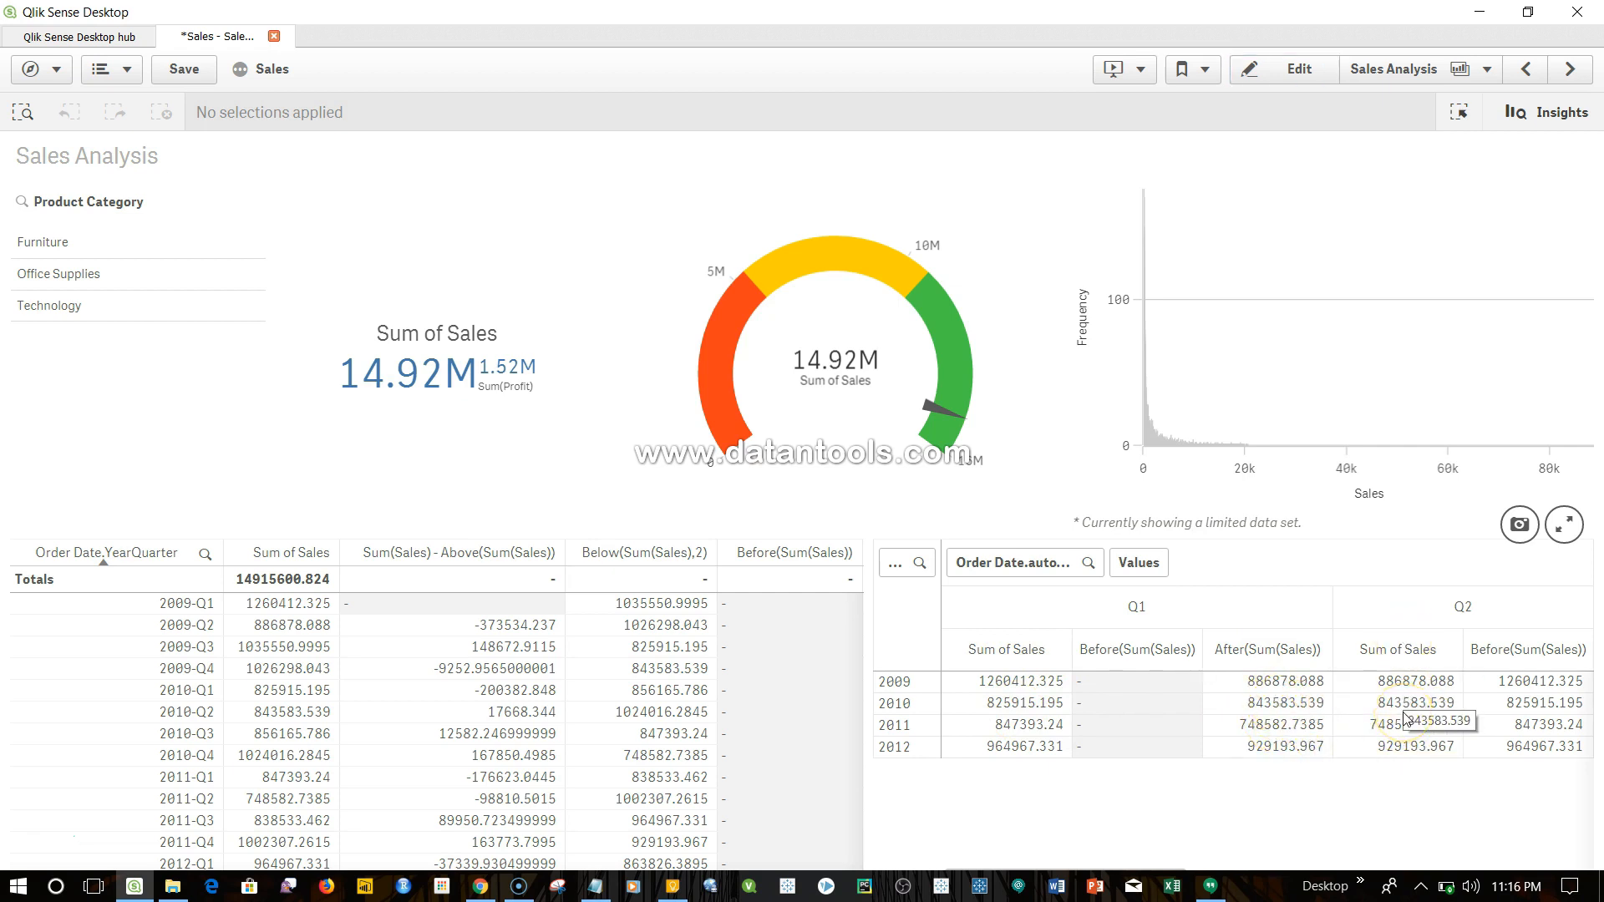
{"action": "left_click", "coordinate": [1310, 725]}
{"action": "left_click", "coordinate": [1352, 717]}
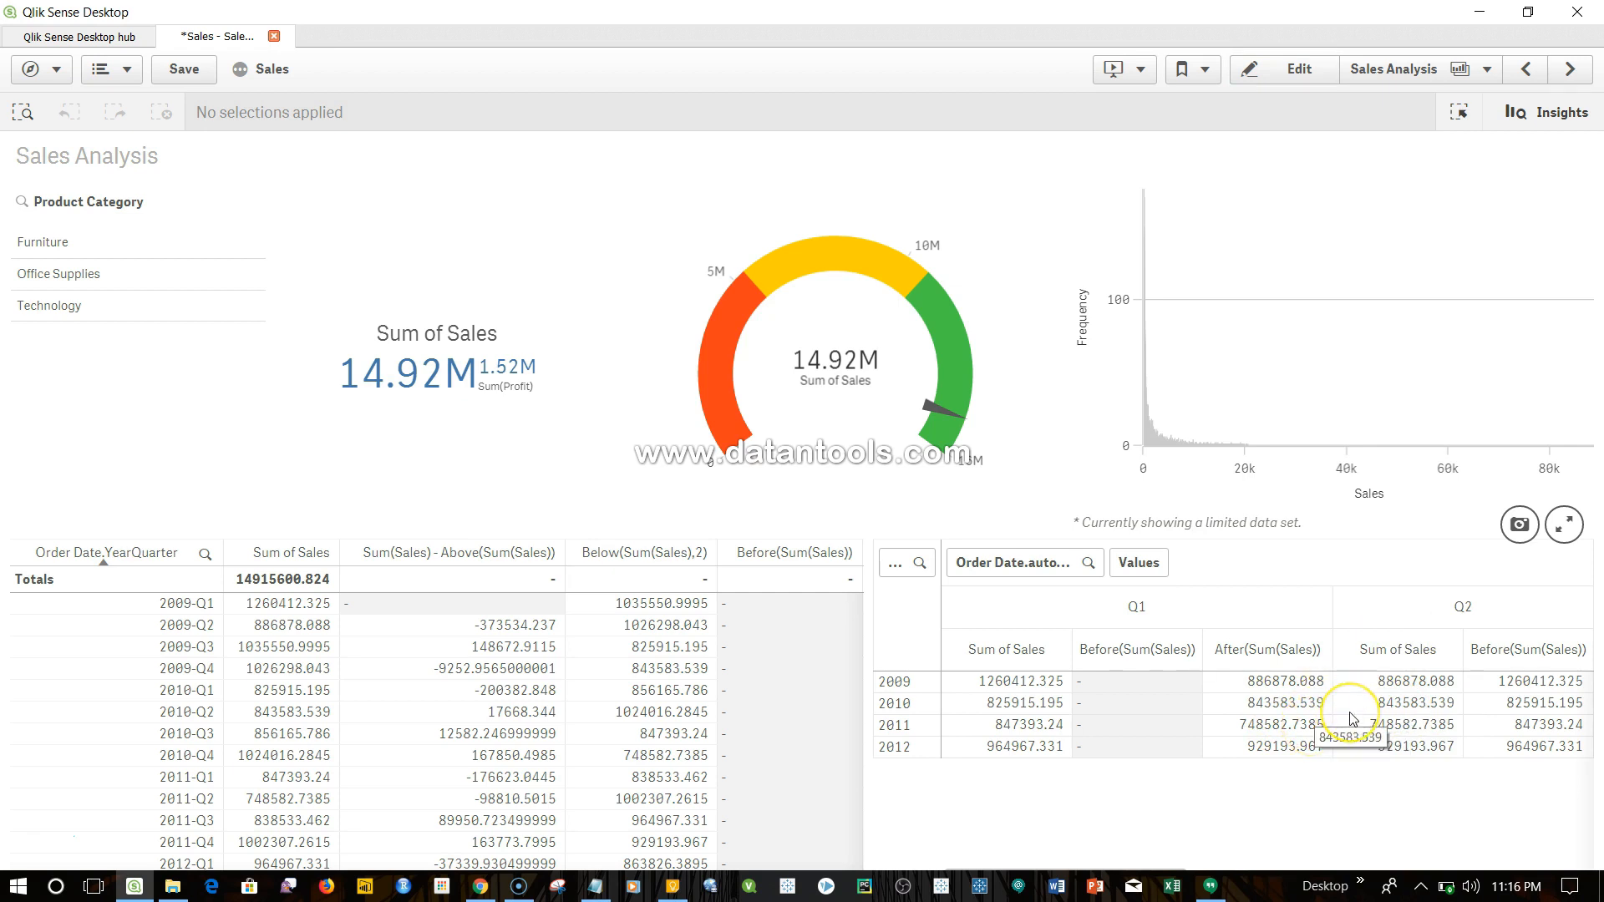
{"action": "scroll", "coordinate": [1352, 717], "scroll_direction": "right", "scroll_amount": 1}
{"action": "left_click", "coordinate": [1444, 697]}
{"action": "scroll", "coordinate": [1445, 706], "scroll_direction": "left", "scroll_amount": 1}
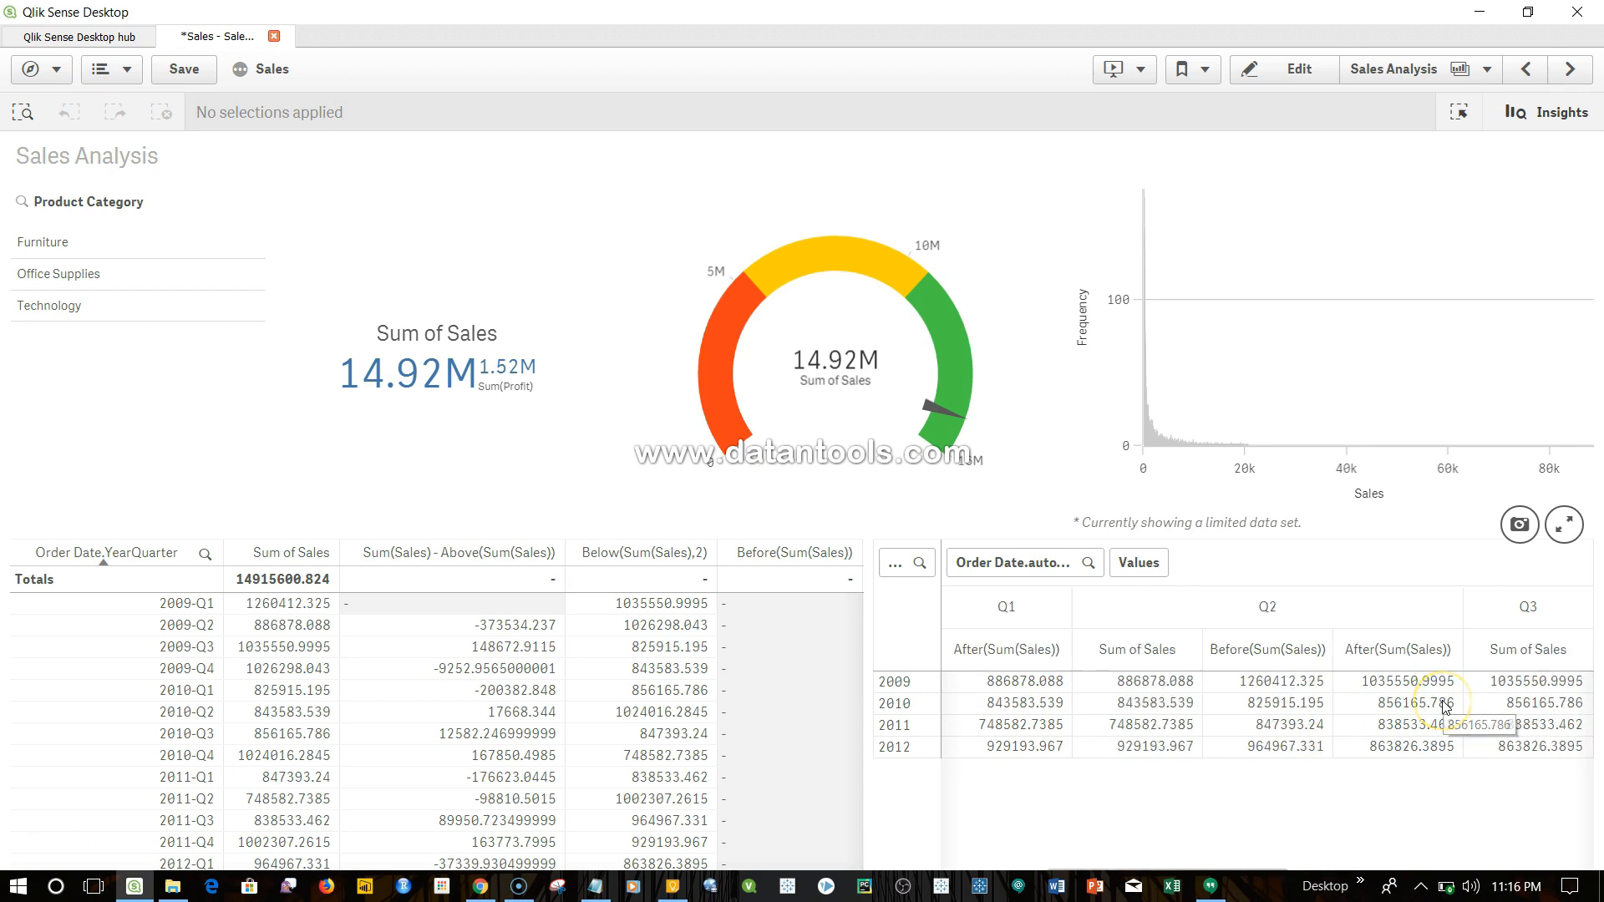
{"action": "left_click", "coordinate": [1445, 706]}
{"action": "left_click", "coordinate": [1444, 743]}
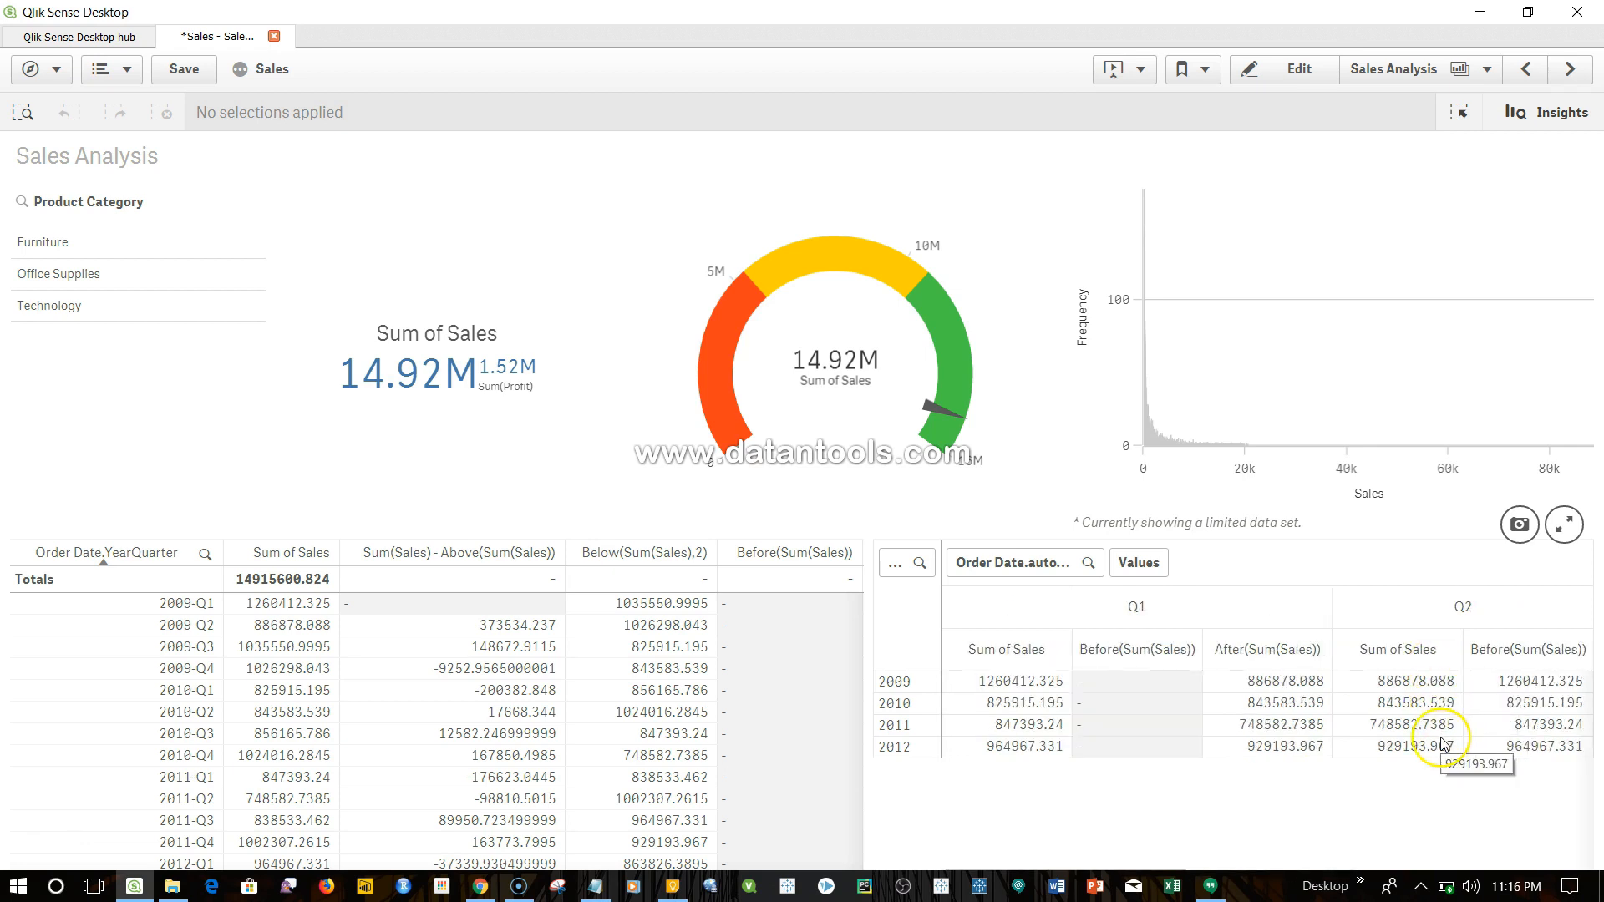
- Compare the Before and After values with the Sum of Sales of the neighbouring quarters across Q1 to Q4 in the pivot table
{"action": "scroll", "coordinate": [1443, 743], "scroll_direction": "right", "scroll_amount": 1}
{"action": "left_click", "coordinate": [1428, 675]}
{"action": "scroll", "coordinate": [1425, 751], "scroll_direction": "right", "scroll_amount": 1}
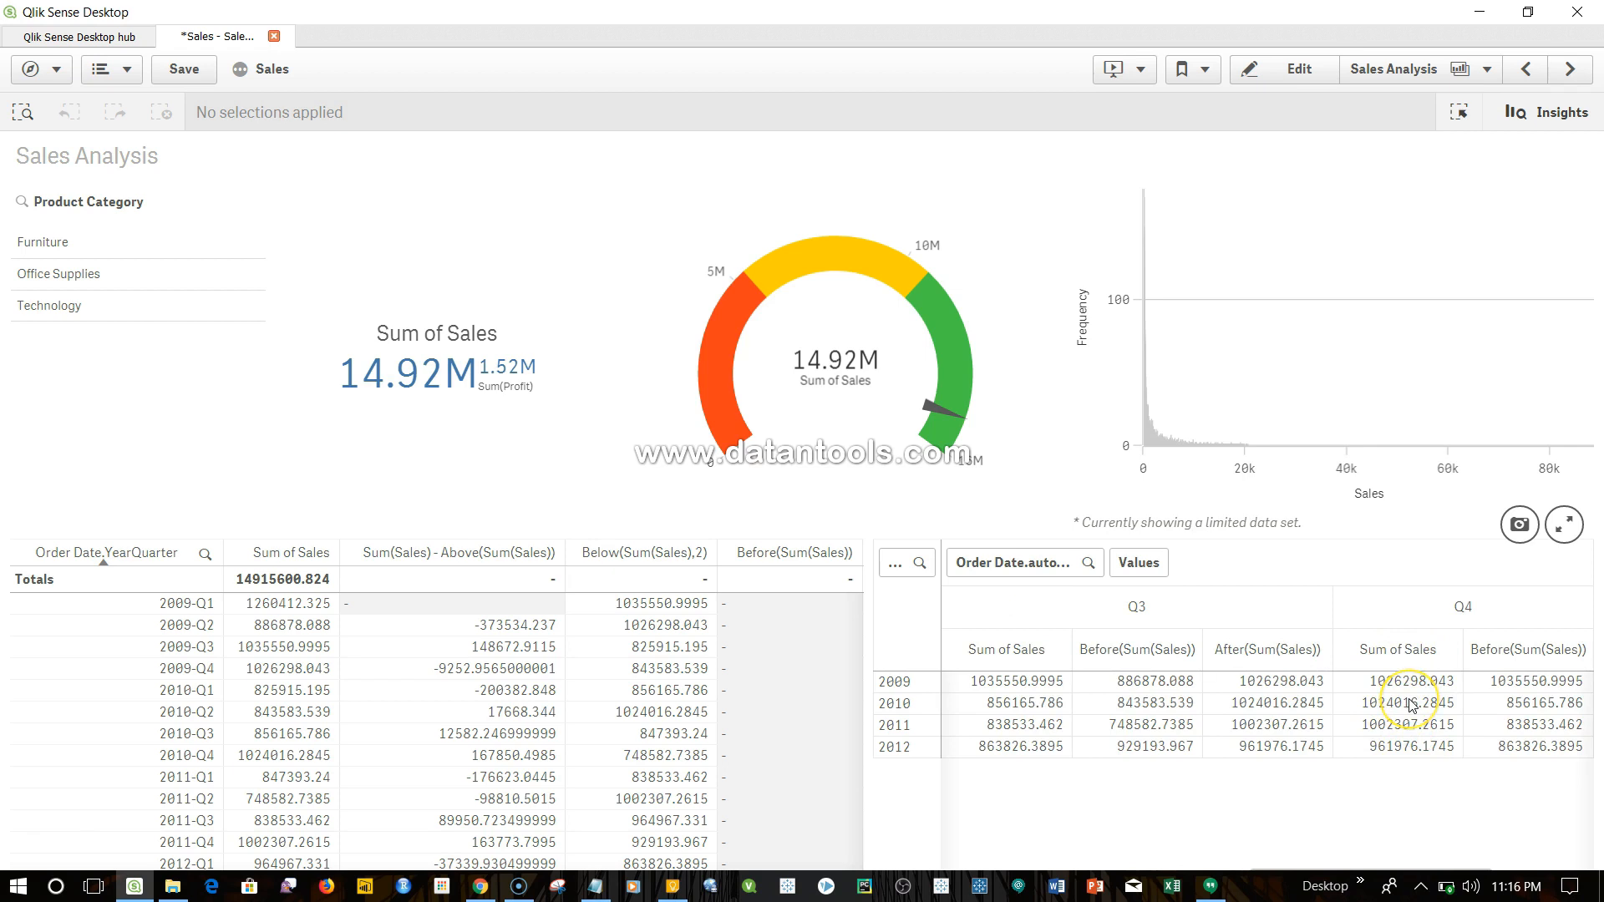
{"action": "scroll", "coordinate": [1411, 704], "scroll_direction": "left", "scroll_amount": 2}
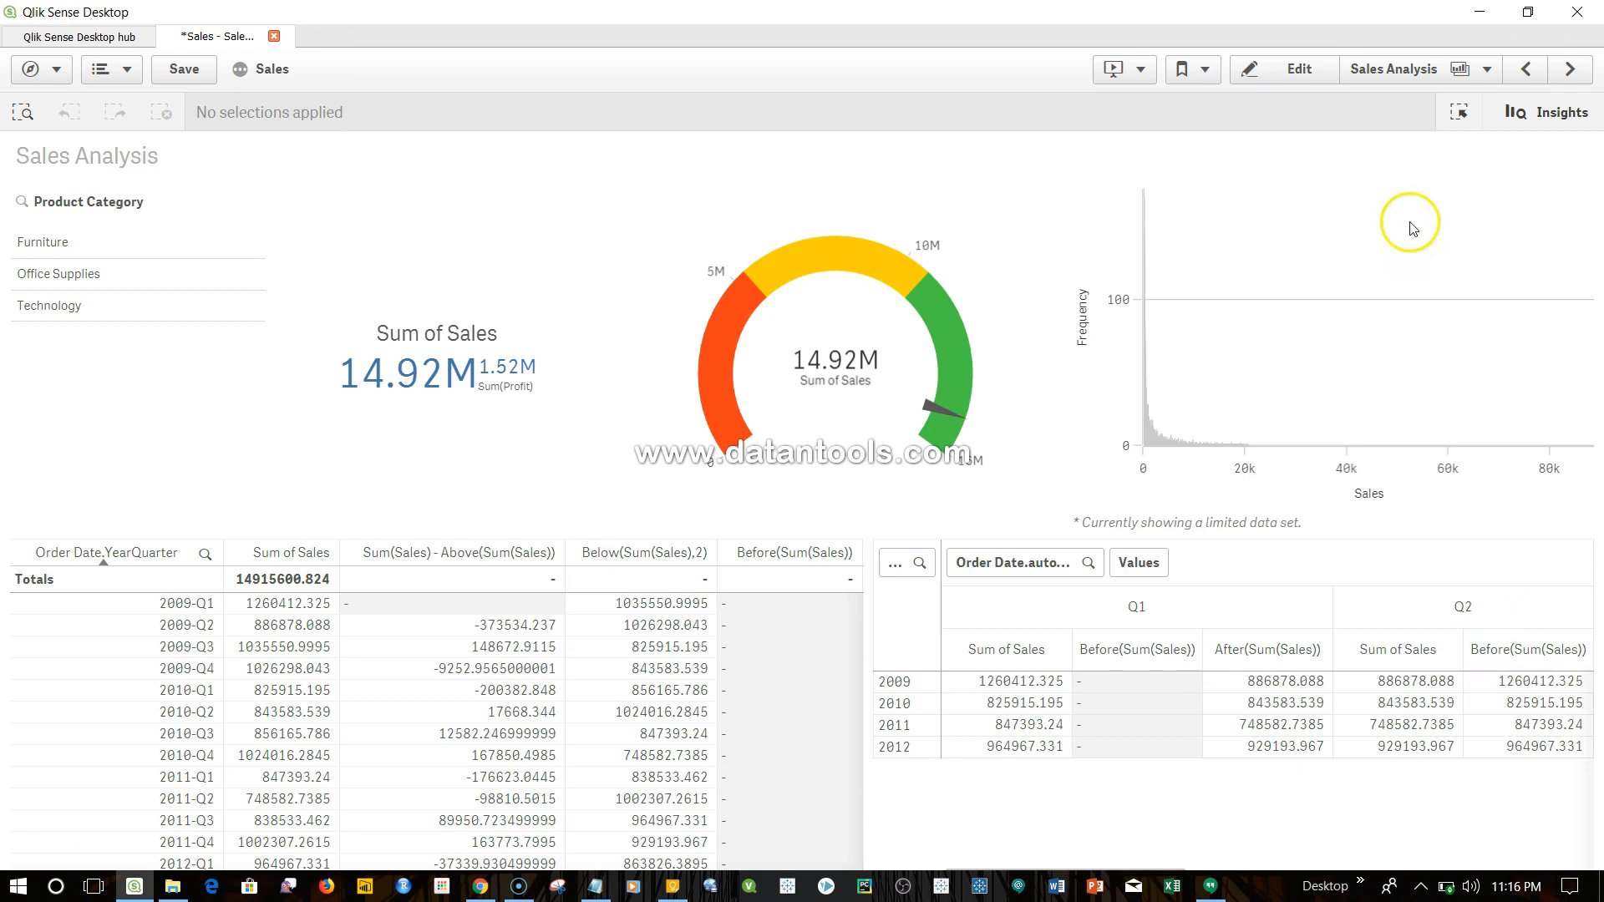
- Reopen the sheet for editing, apply the pivot table's unsaved changes and review its measures
{"action": "left_click", "coordinate": [1298, 70]}
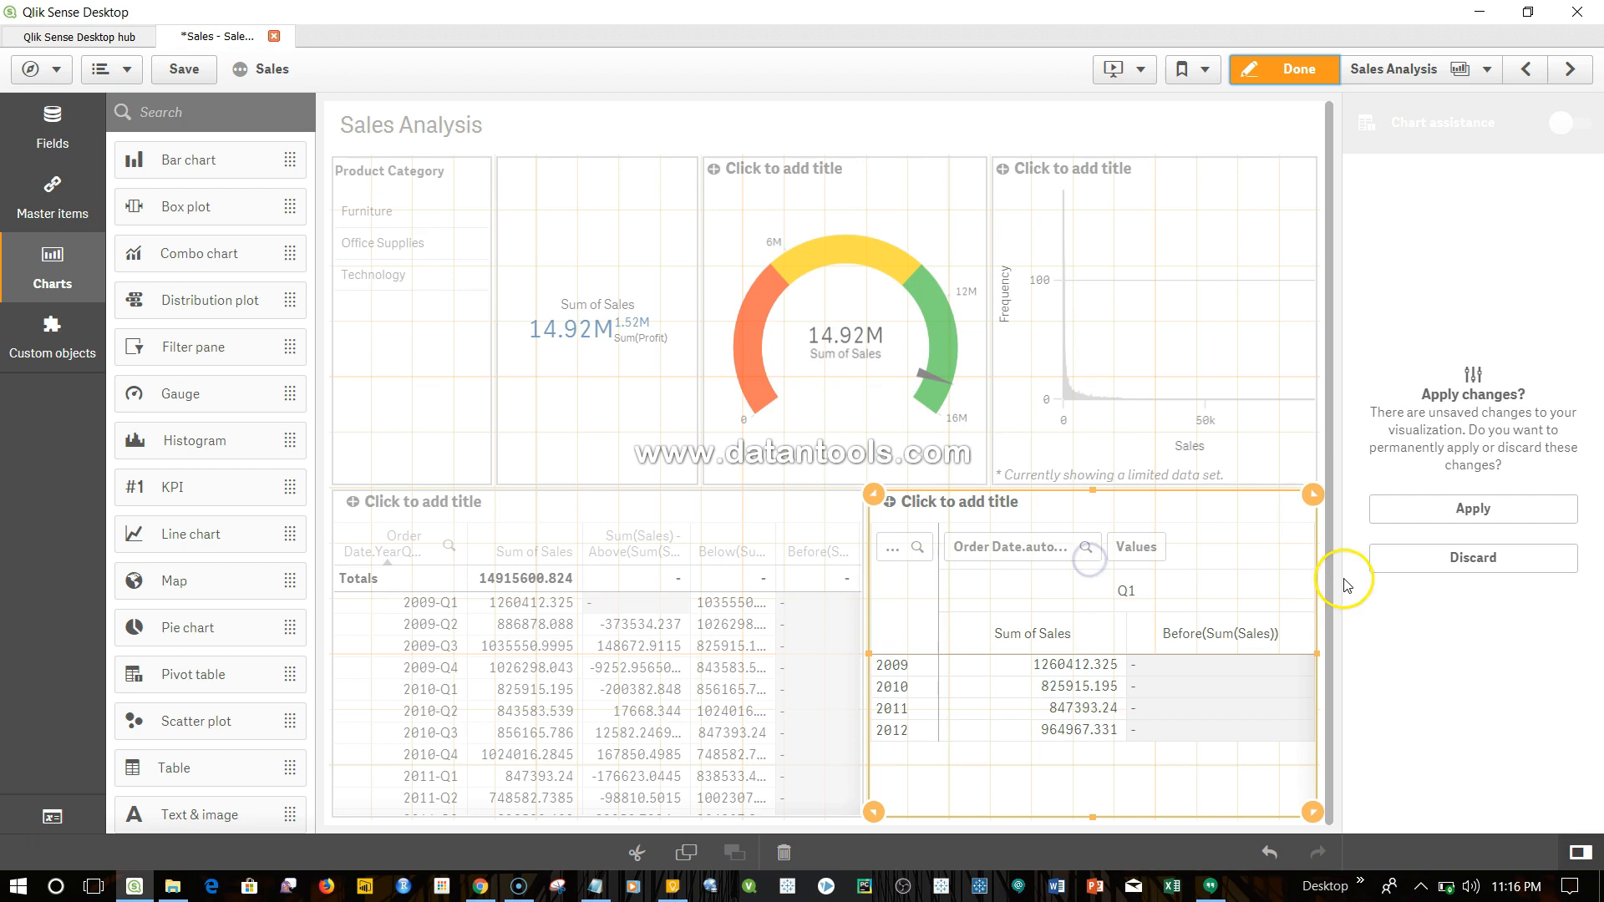
{"action": "left_click", "coordinate": [1428, 516]}
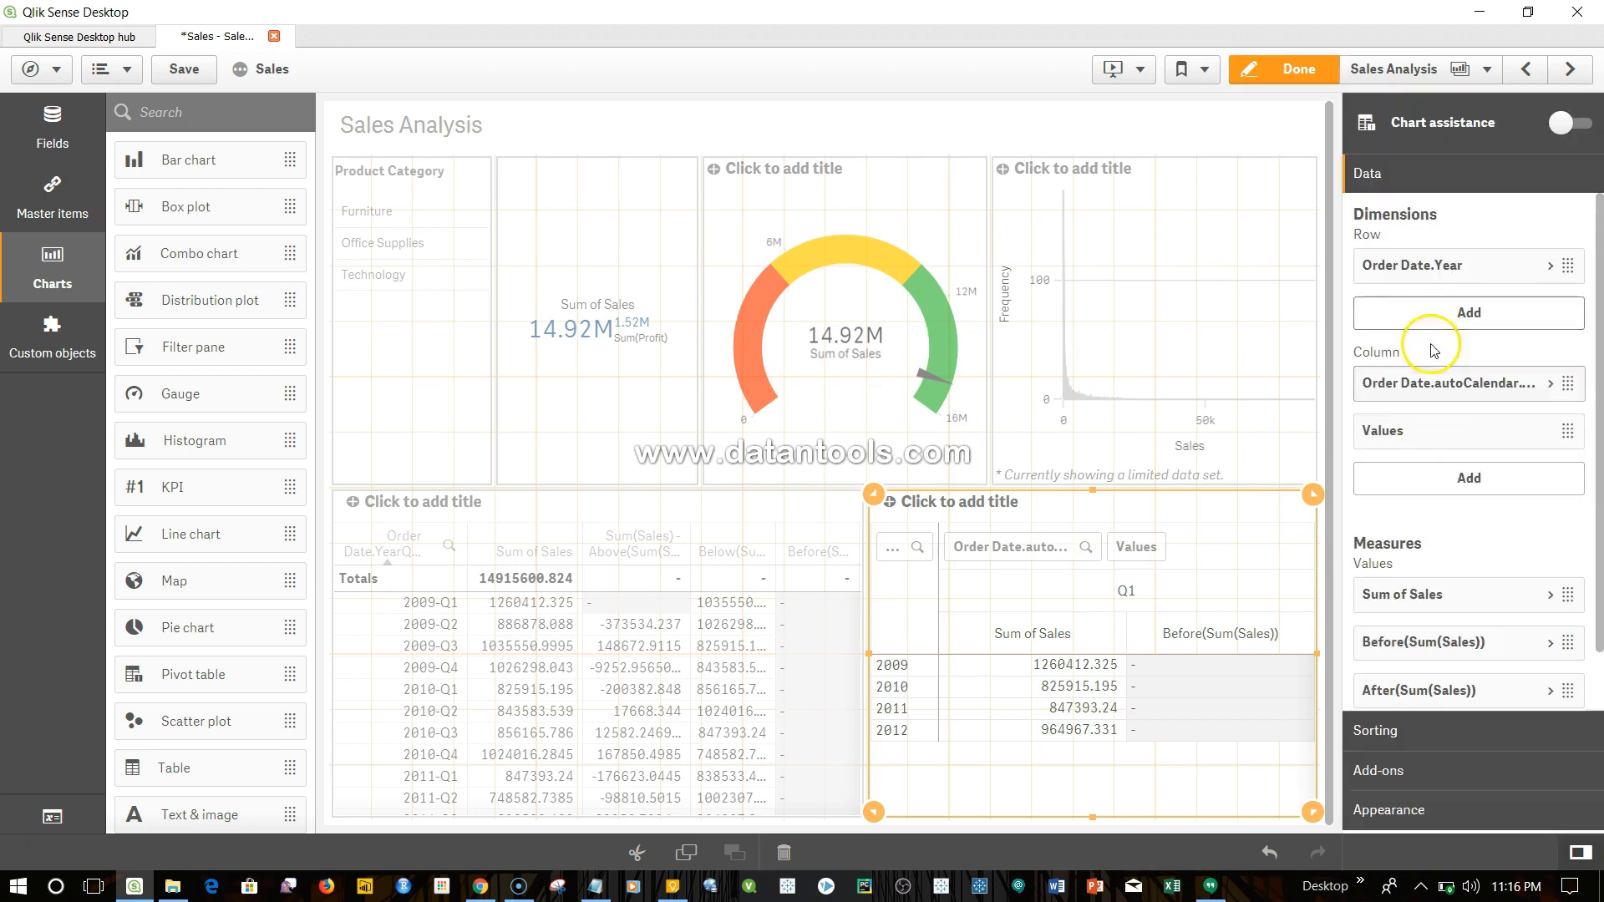
{"action": "scroll", "coordinate": [1455, 551], "scroll_direction": "down", "scroll_amount": 1}
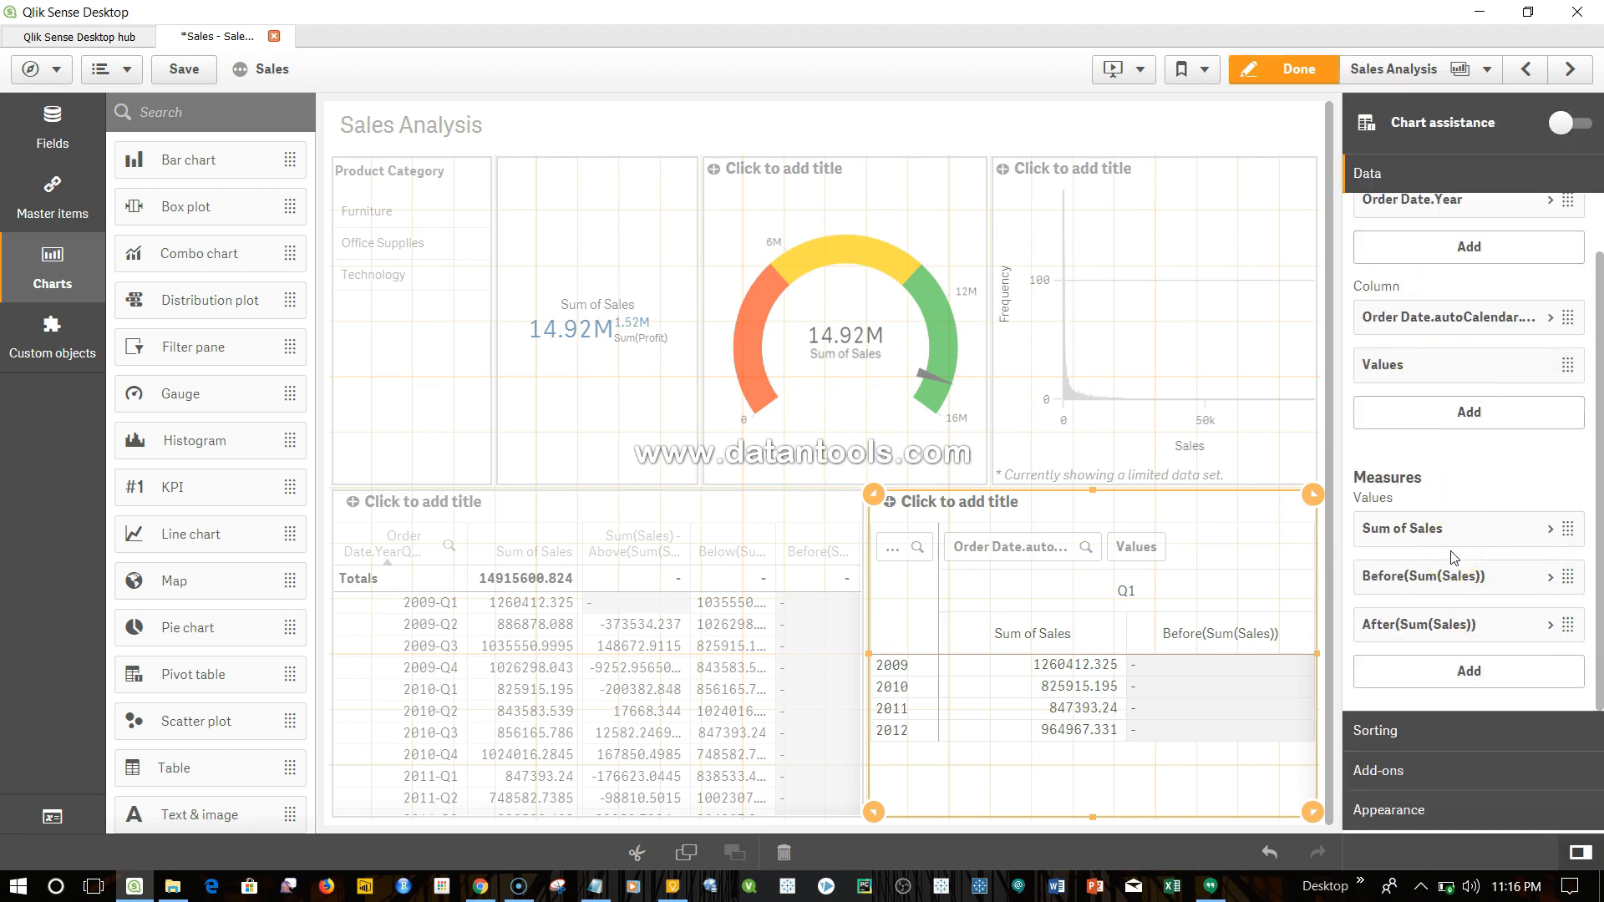
{"action": "left_click", "coordinate": [1437, 597]}
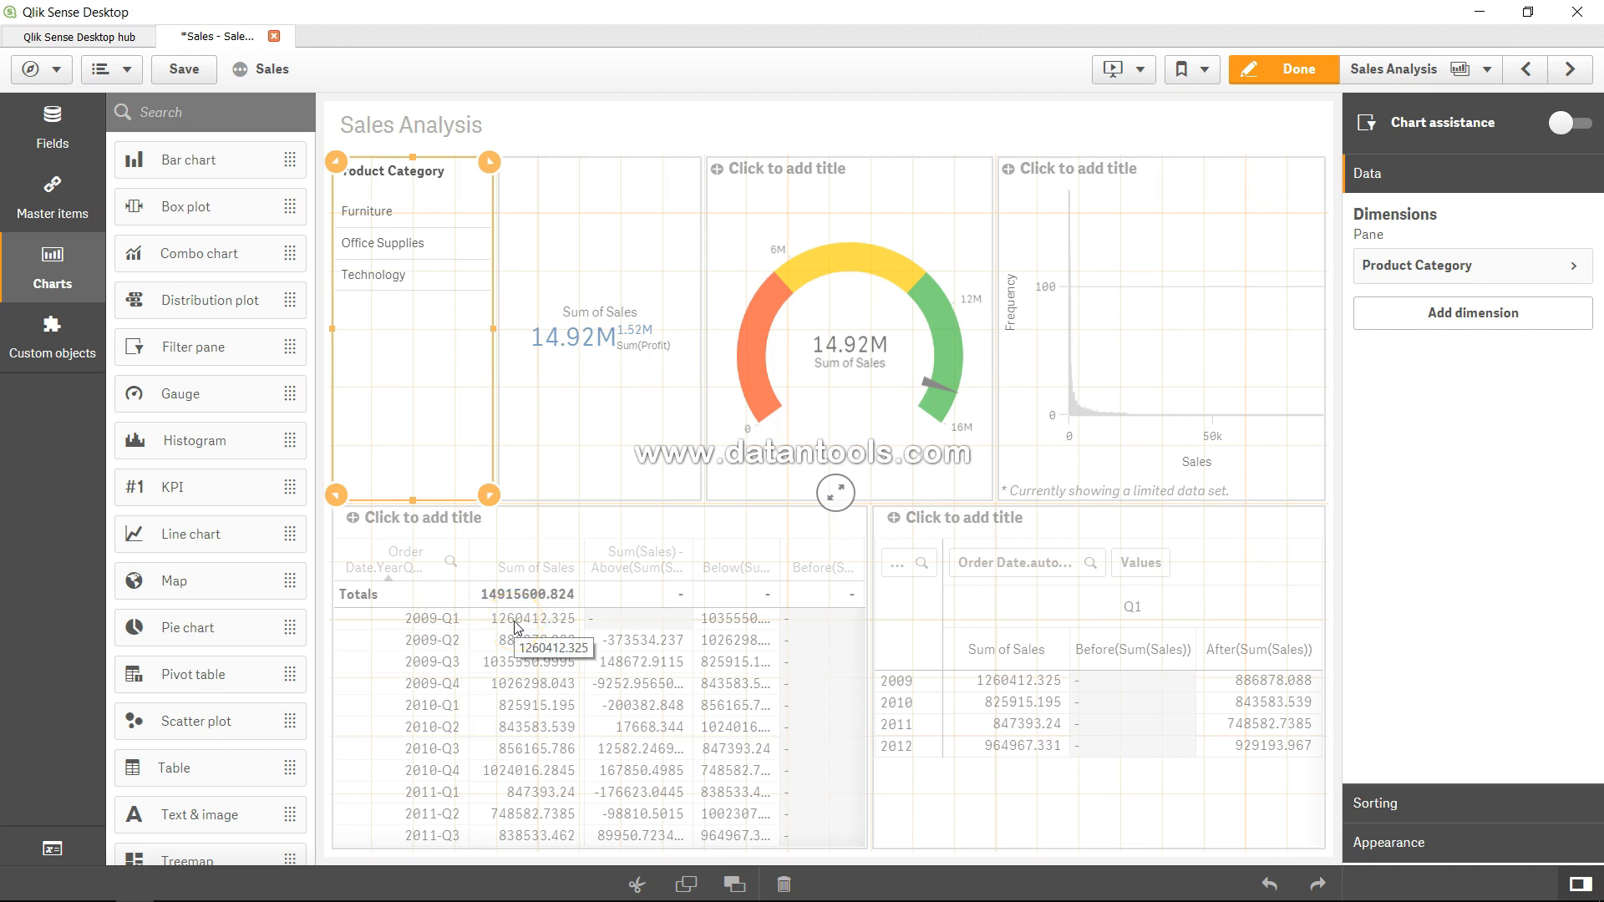
- Open the expression editor for a new measure column in the Order Date.YearQuarter table
{"action": "left_click", "coordinate": [489, 578]}
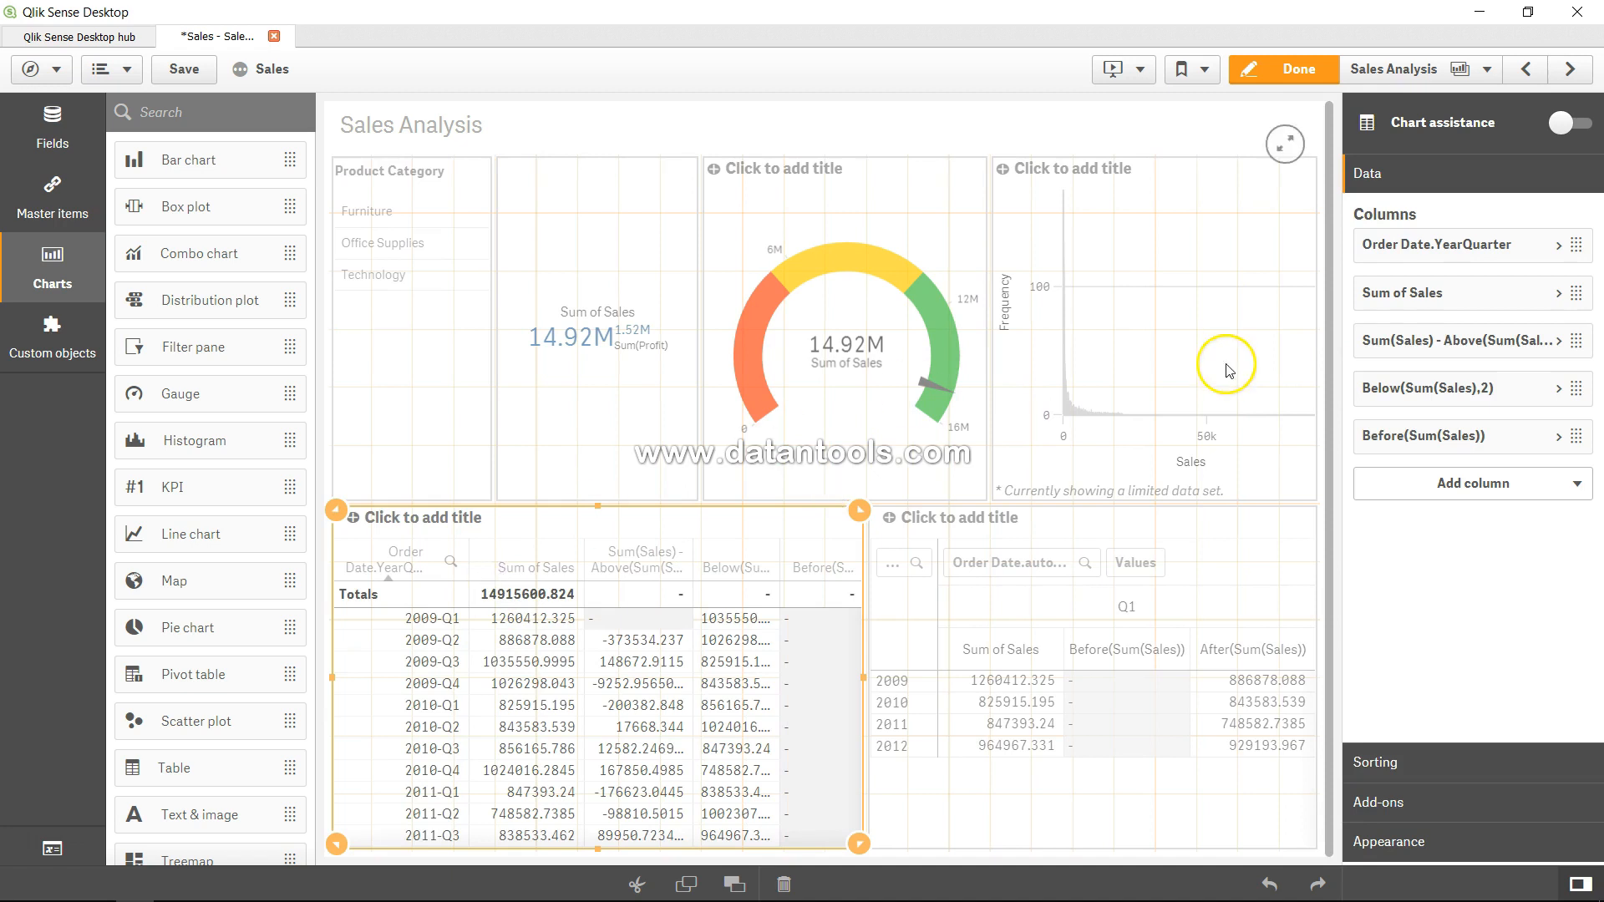
{"action": "left_click", "coordinate": [1475, 484]}
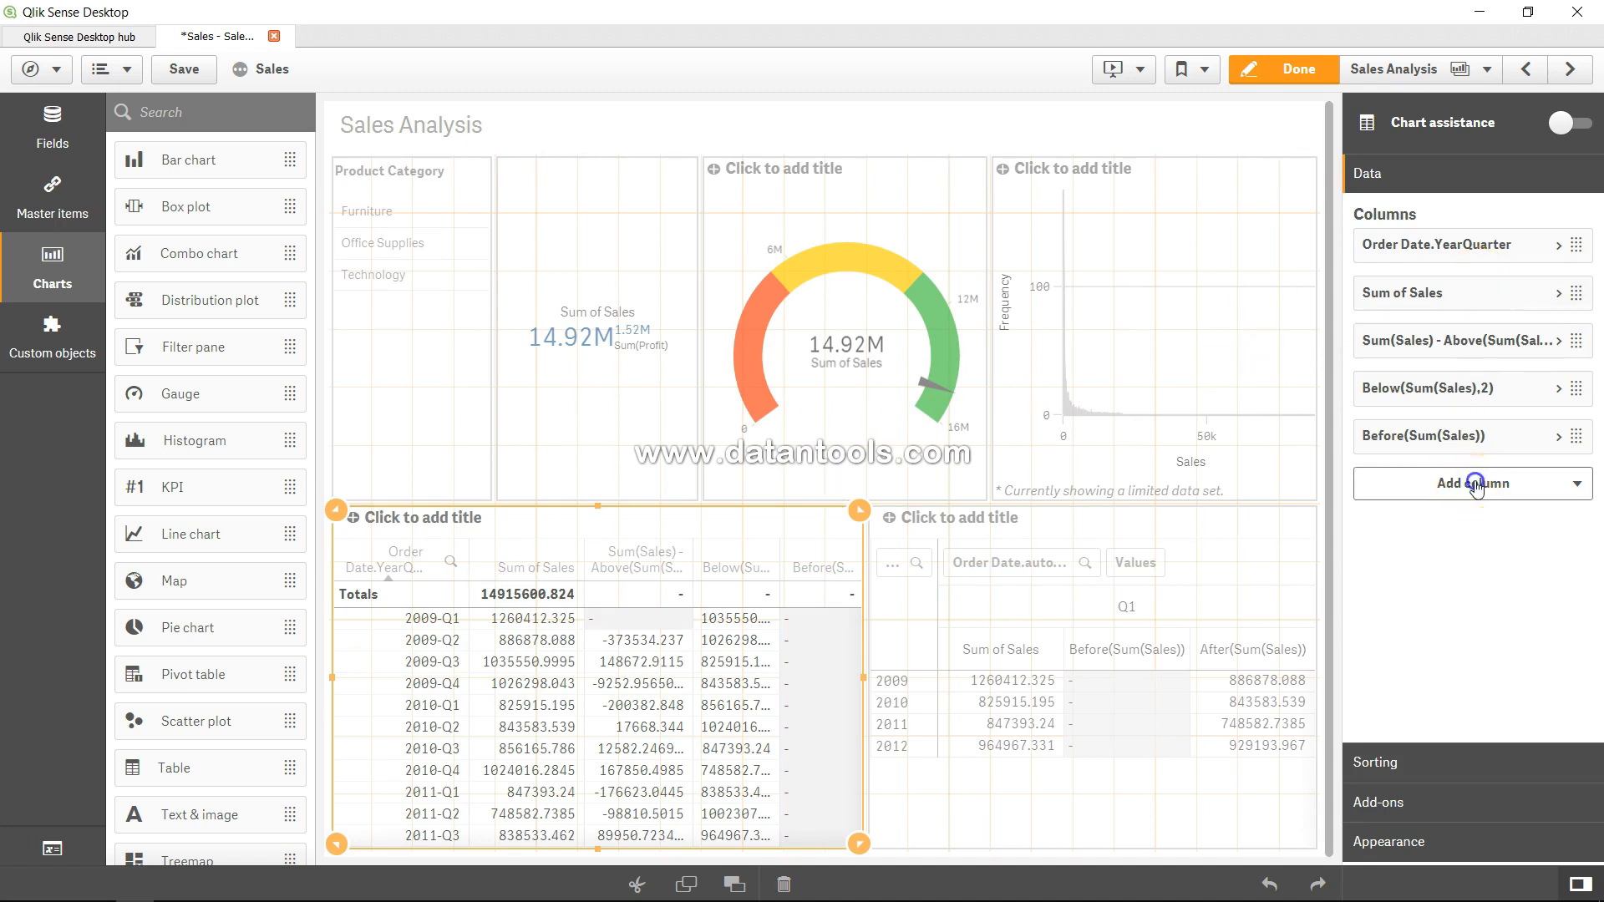
{"action": "left_click", "coordinate": [1470, 575]}
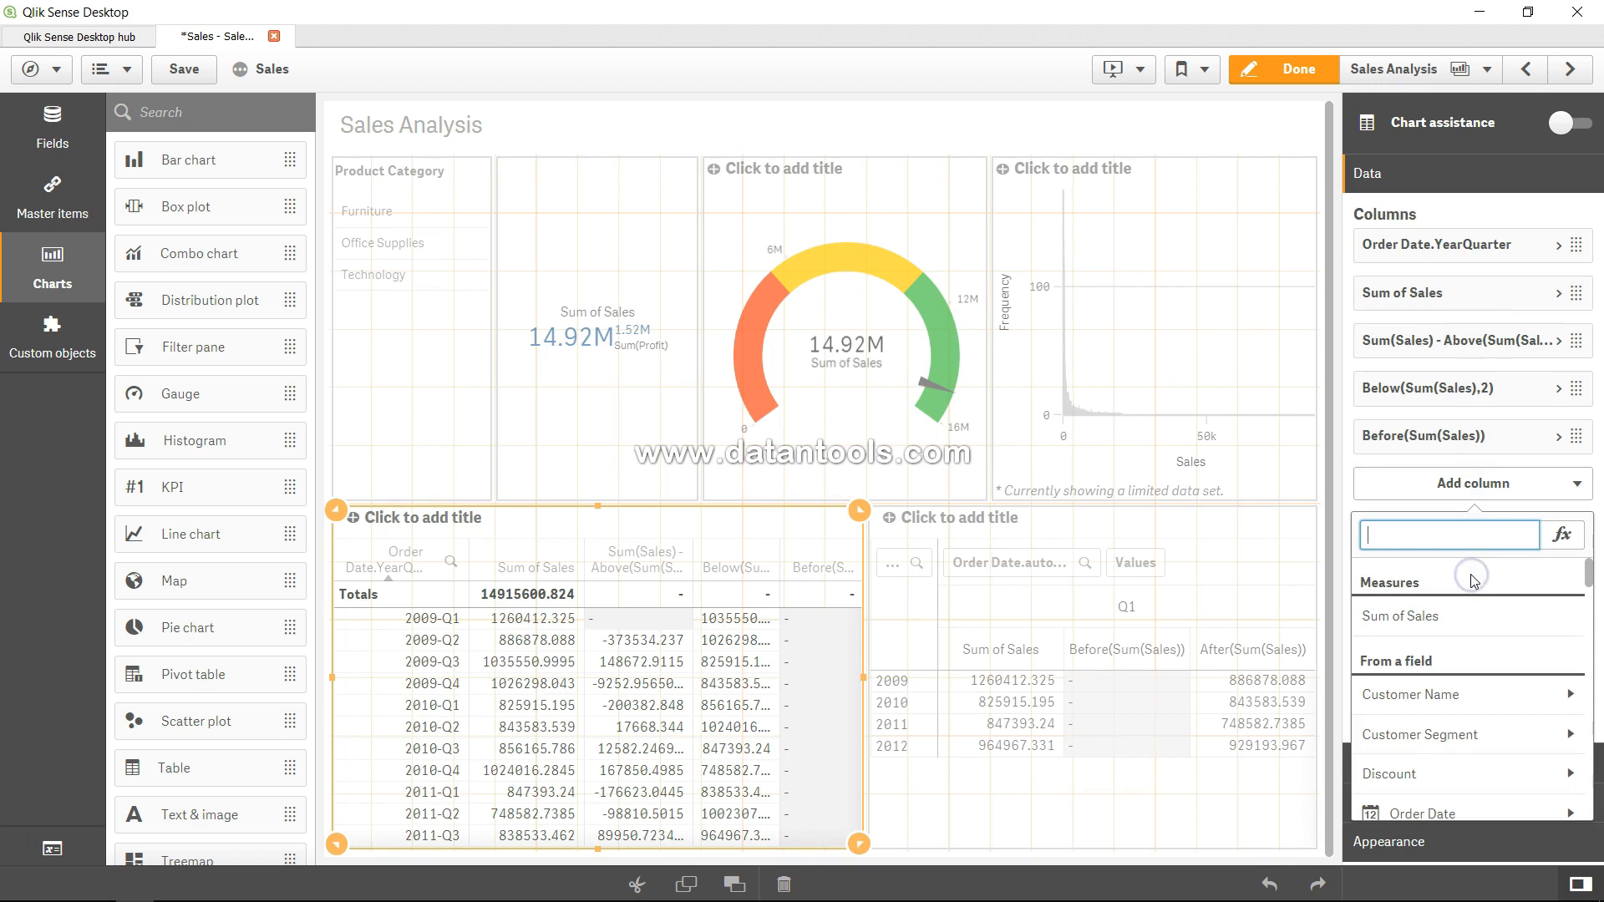
{"action": "left_click", "coordinate": [1561, 535]}
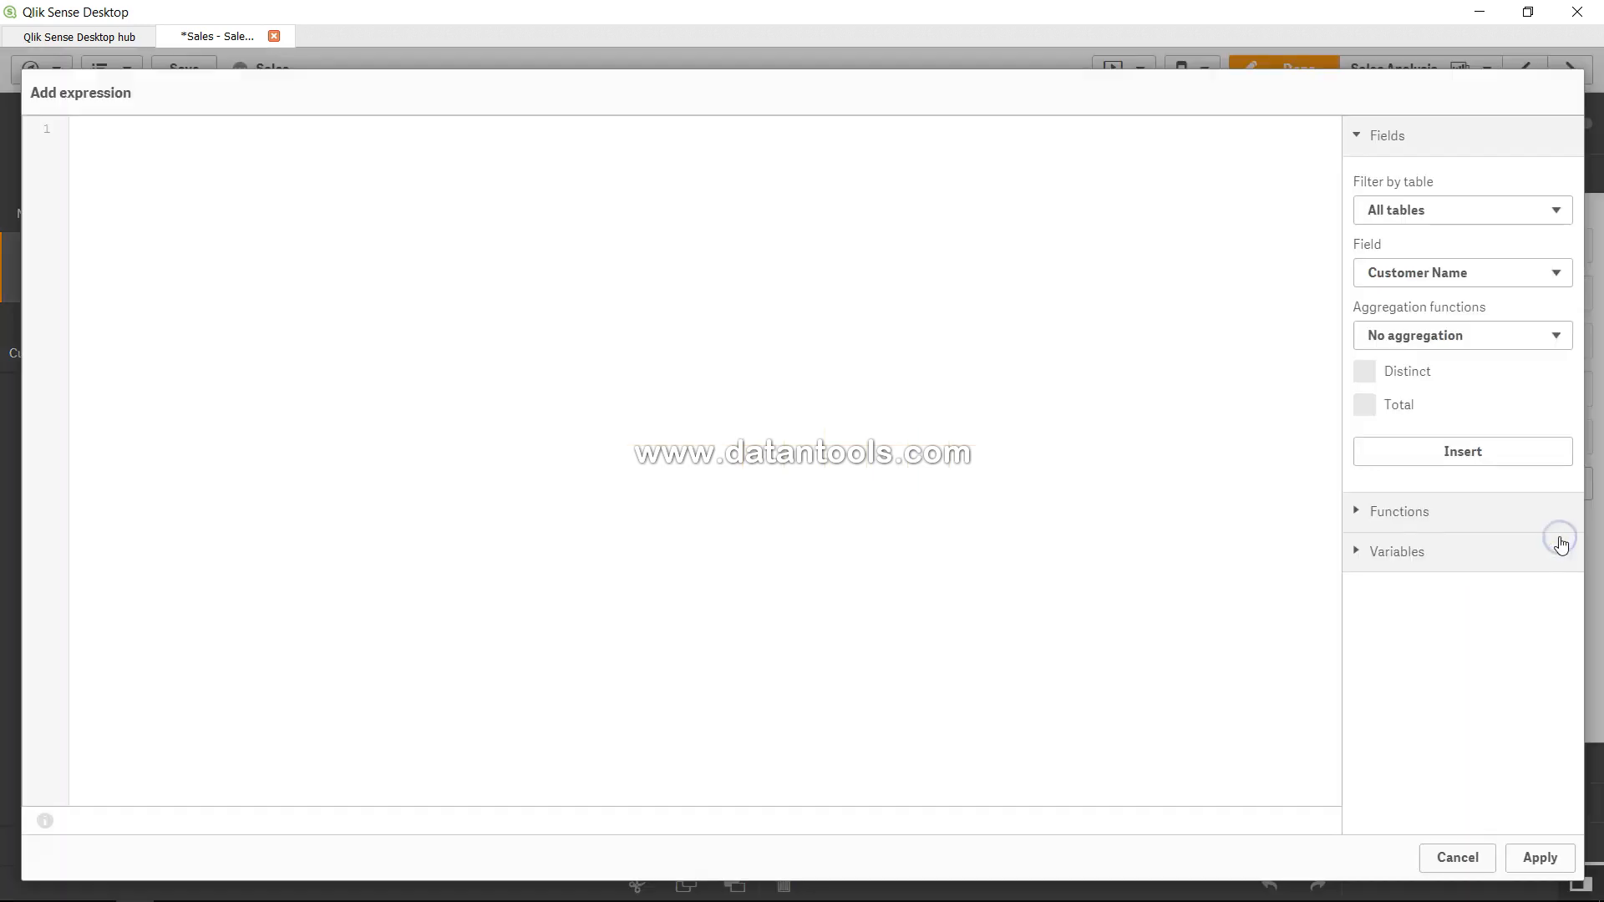
{"action": "left_click", "coordinate": [685, 344]}
{"action": "left_click", "coordinate": [354, 166]}
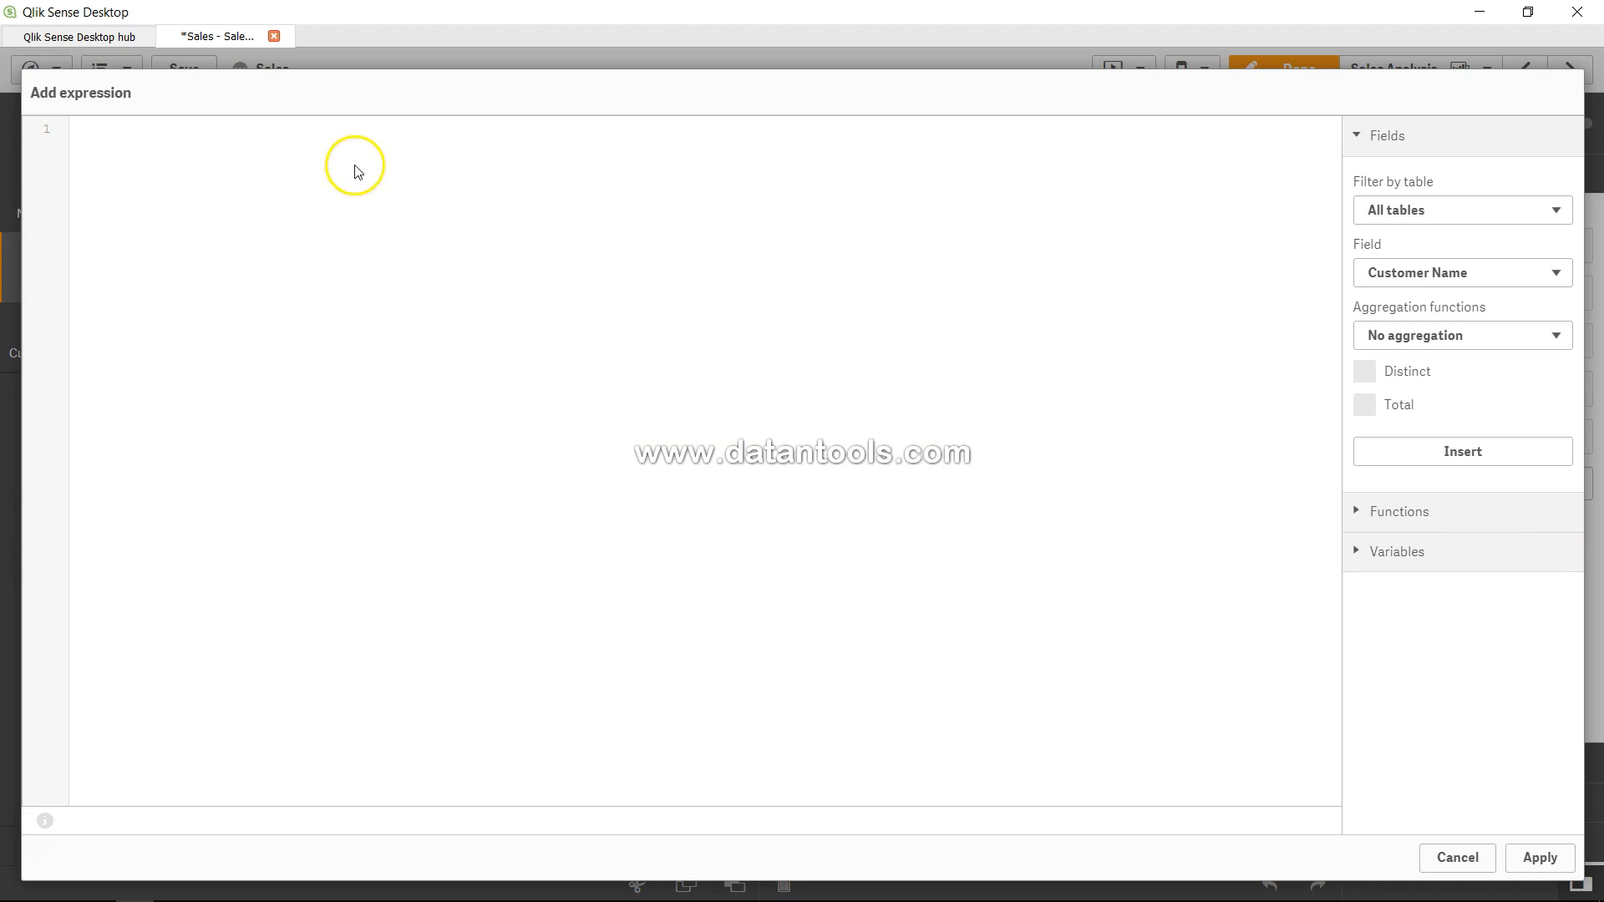
- Add Avg(Sales) as the new measure and place its column directly after Sum of Sales
{"action": "type", "text": "="}
{"action": "type", "text": "vg"}
{"action": "type", "text": "("}
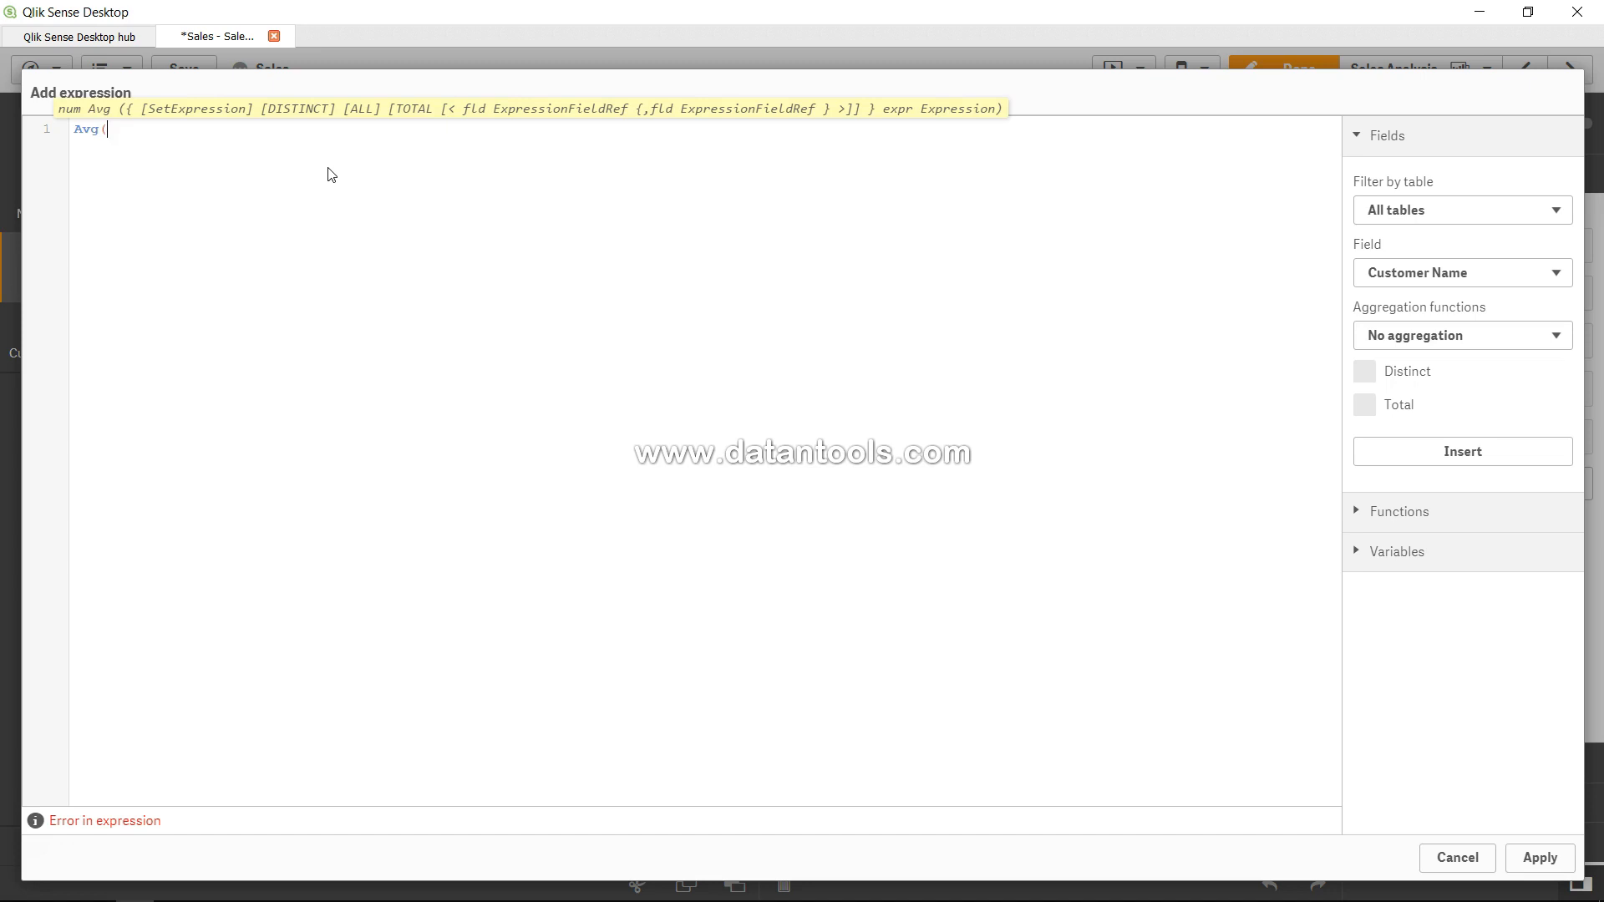
{"action": "type", "text": "S"}
{"action": "key", "text": "Return"}
{"action": "type", "text": ")"}
{"action": "left_click", "coordinate": [1539, 858]}
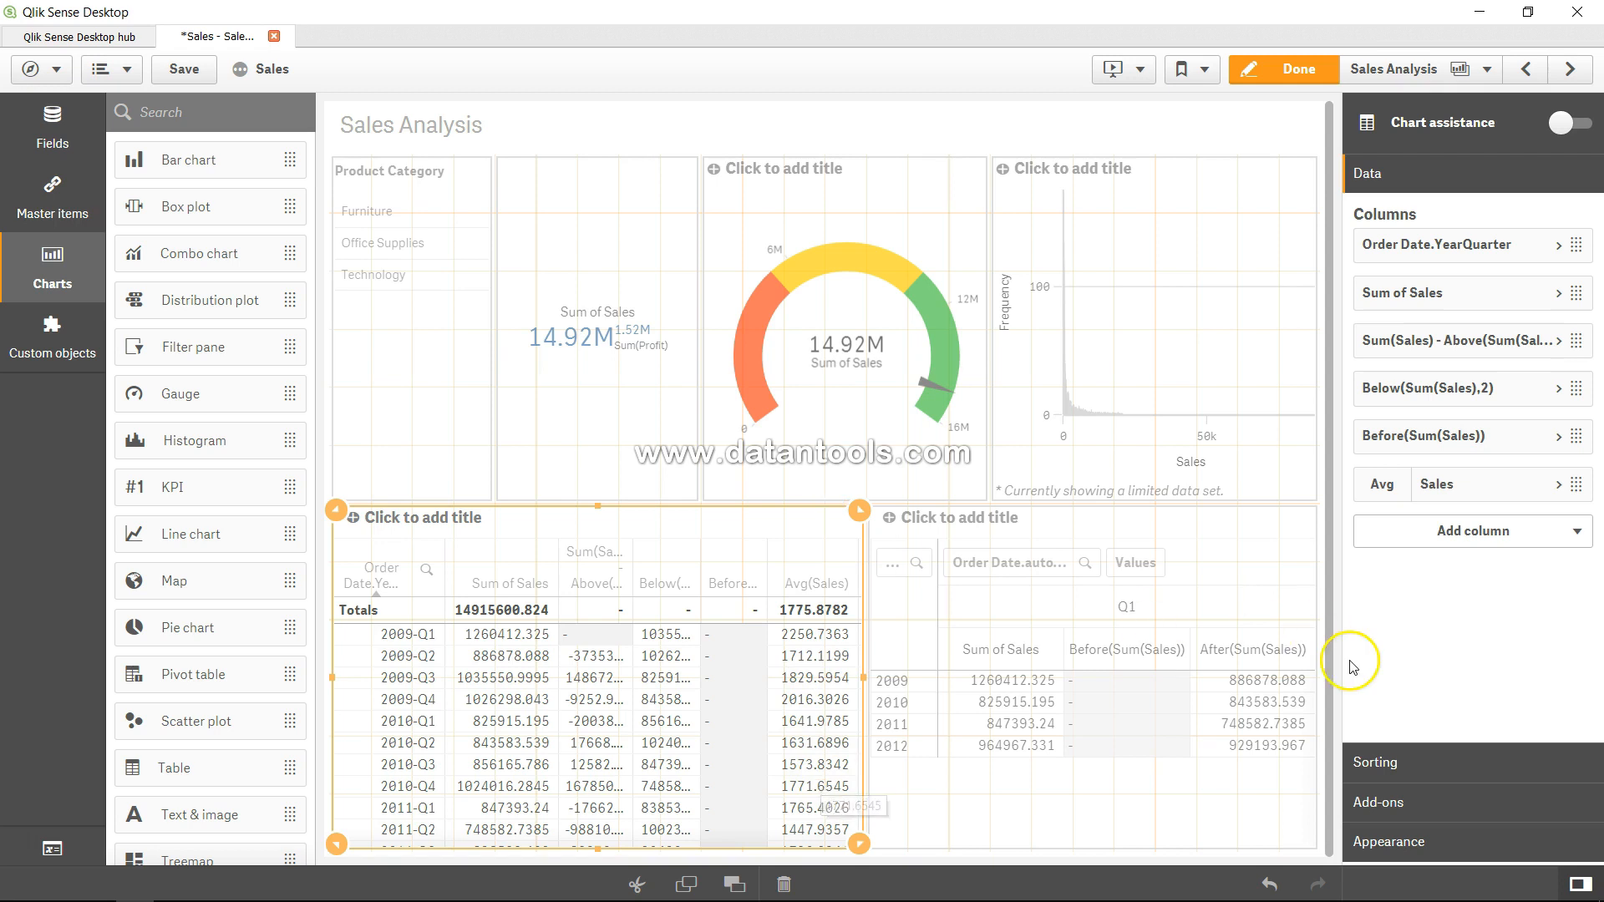
{"action": "left_click_drag", "start_coordinate": [1382, 484], "coordinate": [1401, 328]}
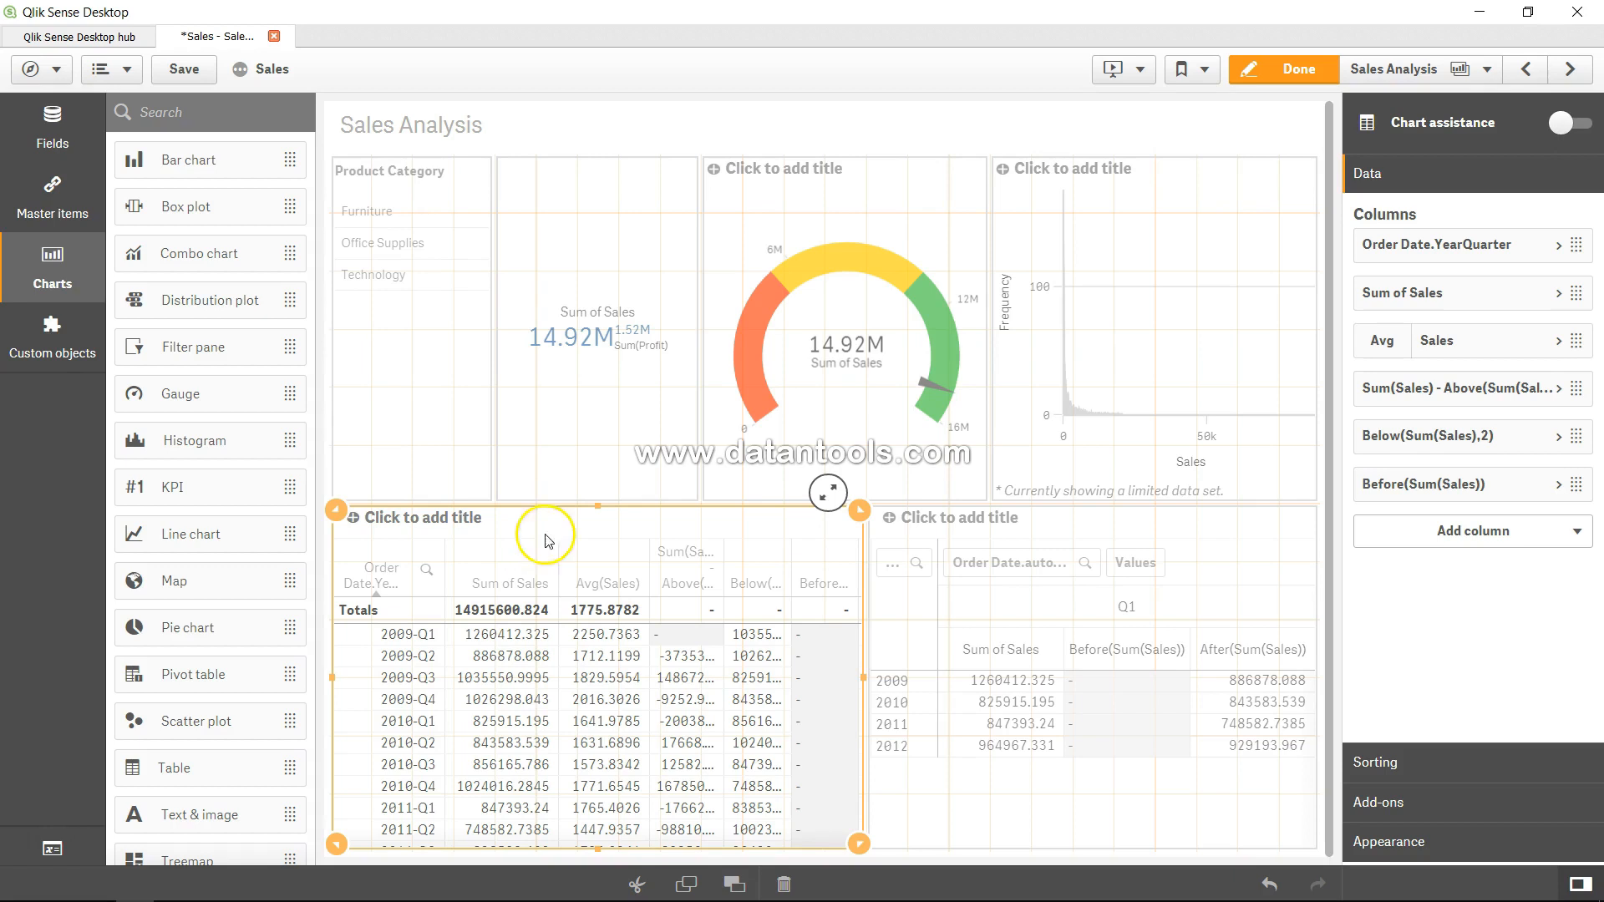
- Examine the Avg(Sales) total and the 2009-Q1 average in the quarterly table
{"action": "left_click", "coordinate": [601, 600]}
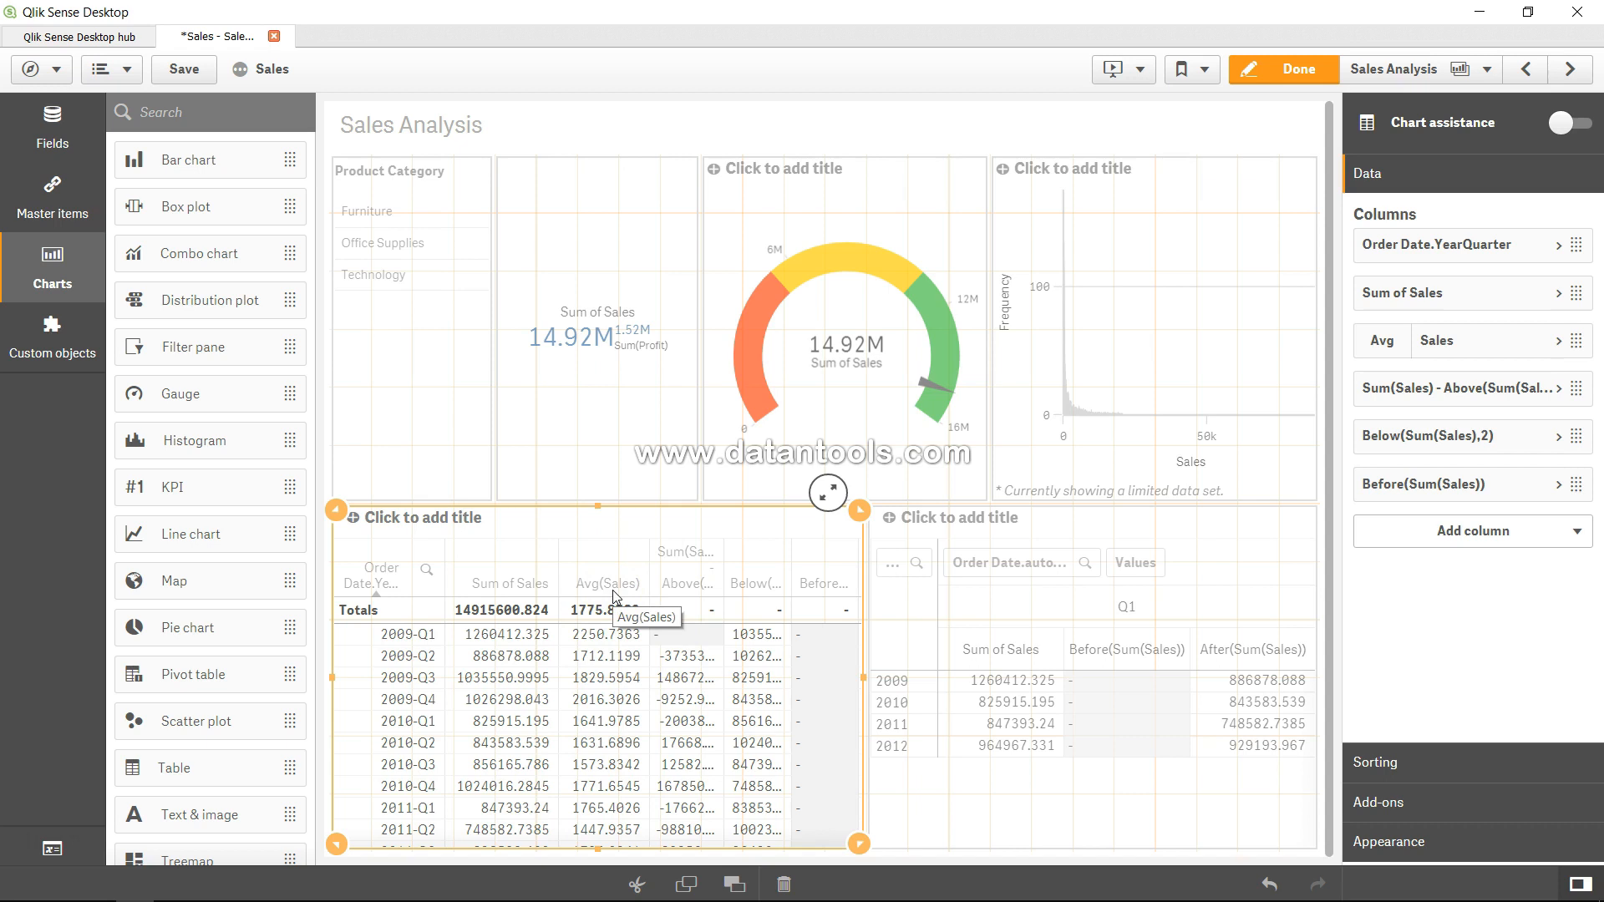
{"action": "left_click", "coordinate": [610, 609]}
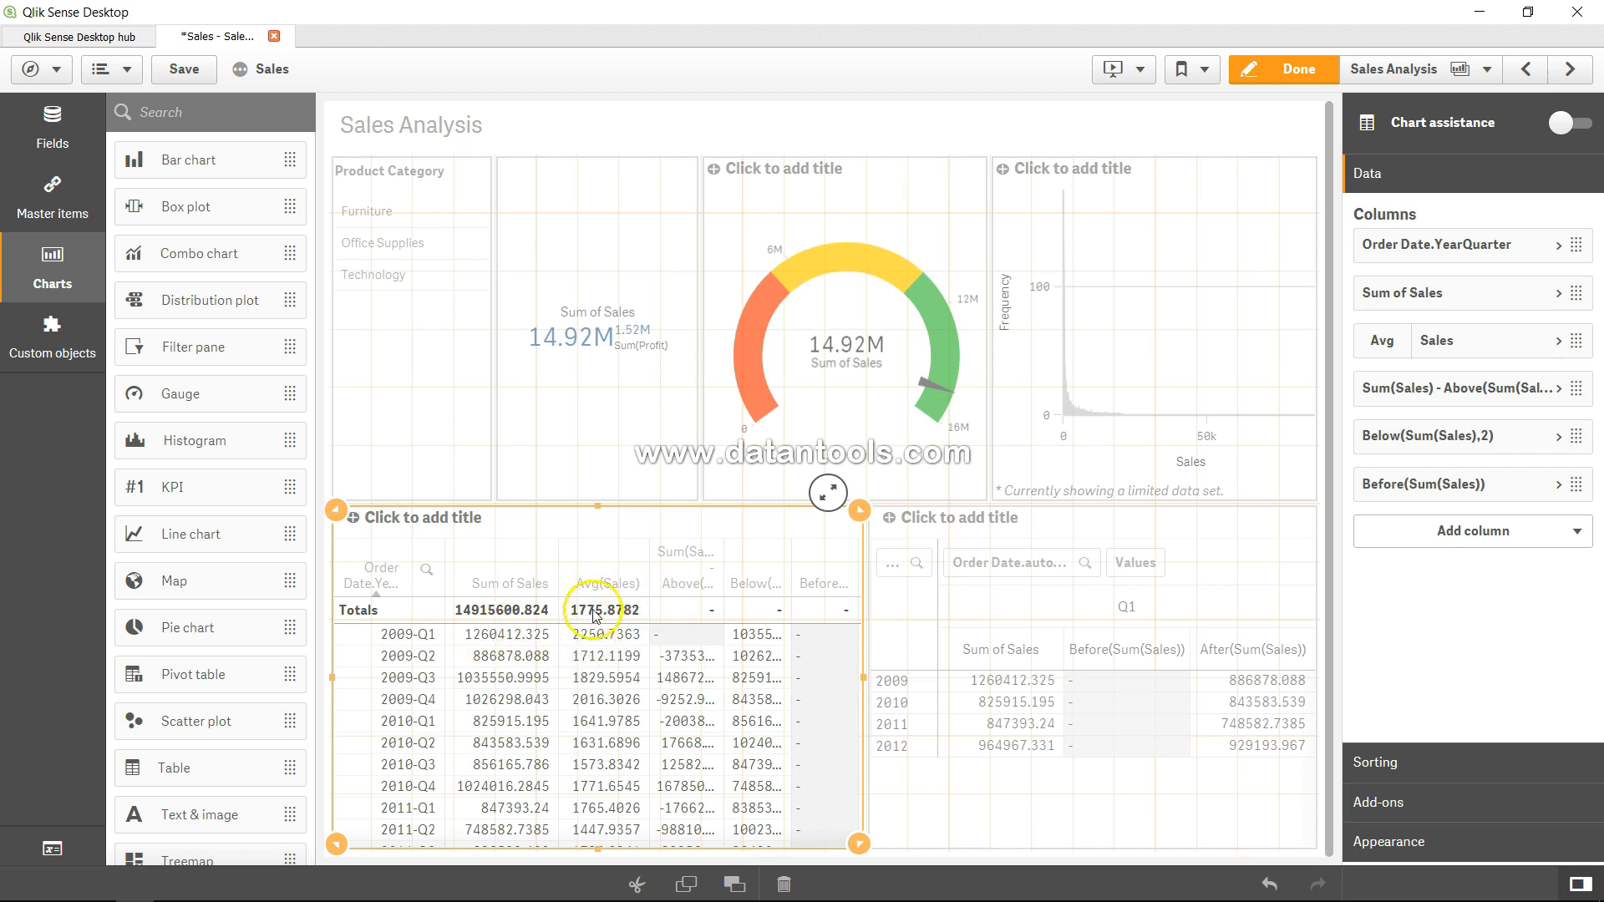
{"action": "left_click", "coordinate": [432, 644]}
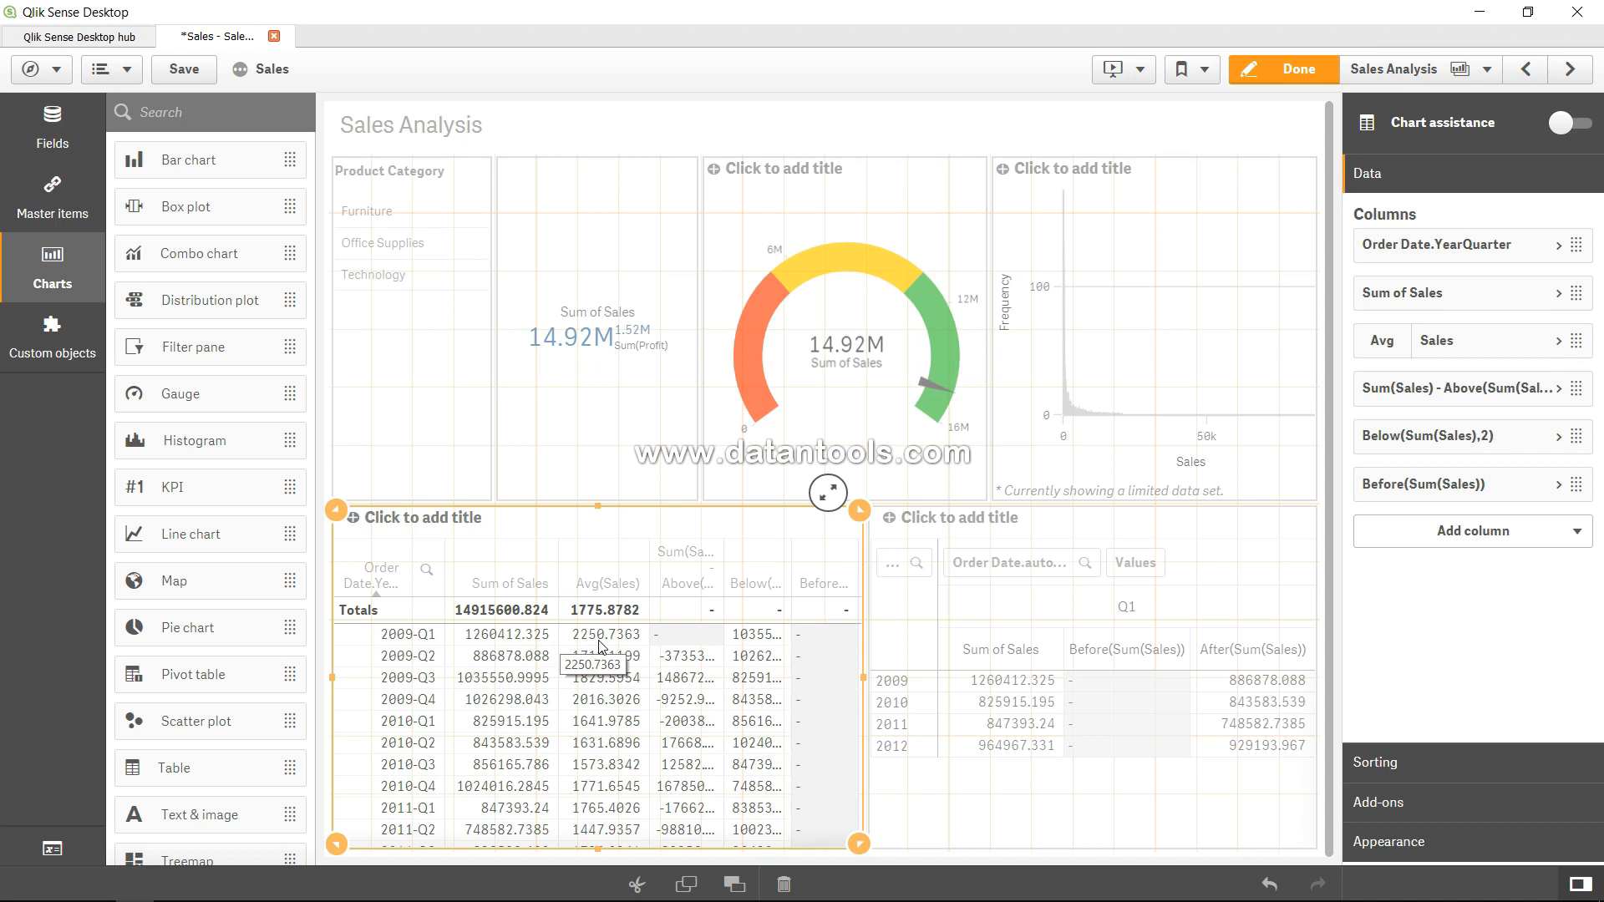
{"action": "left_click", "coordinate": [602, 643]}
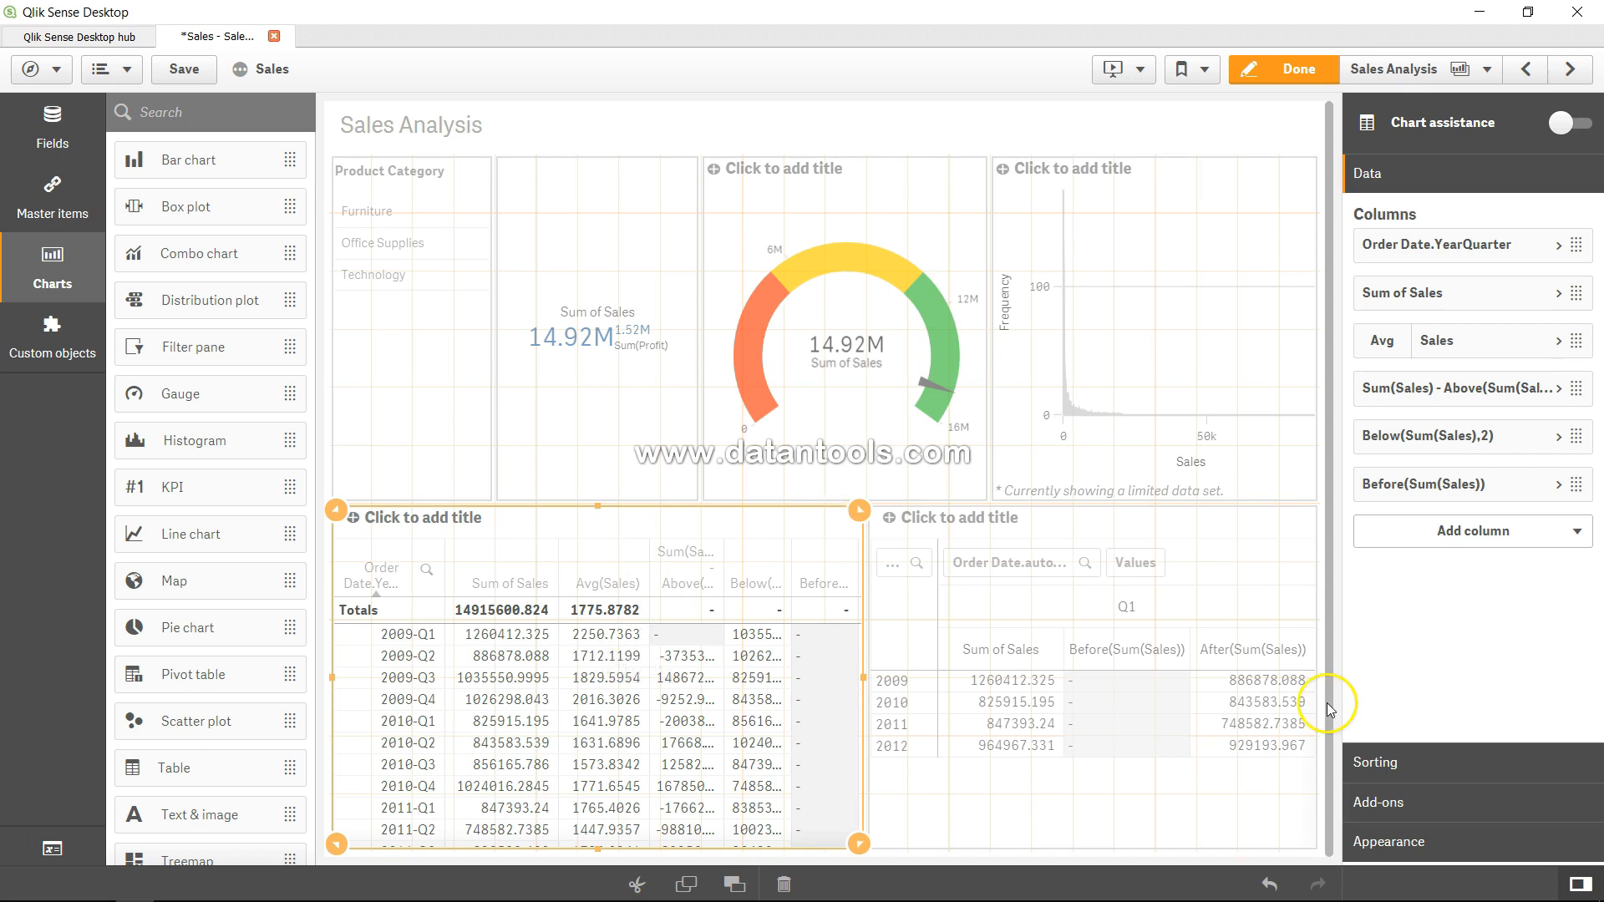
- Add a Median(Sales) measure column to the quarterly table and place it directly after the average sales column
{"action": "left_click", "coordinate": [1529, 547]}
{"action": "left_click", "coordinate": [1473, 618]}
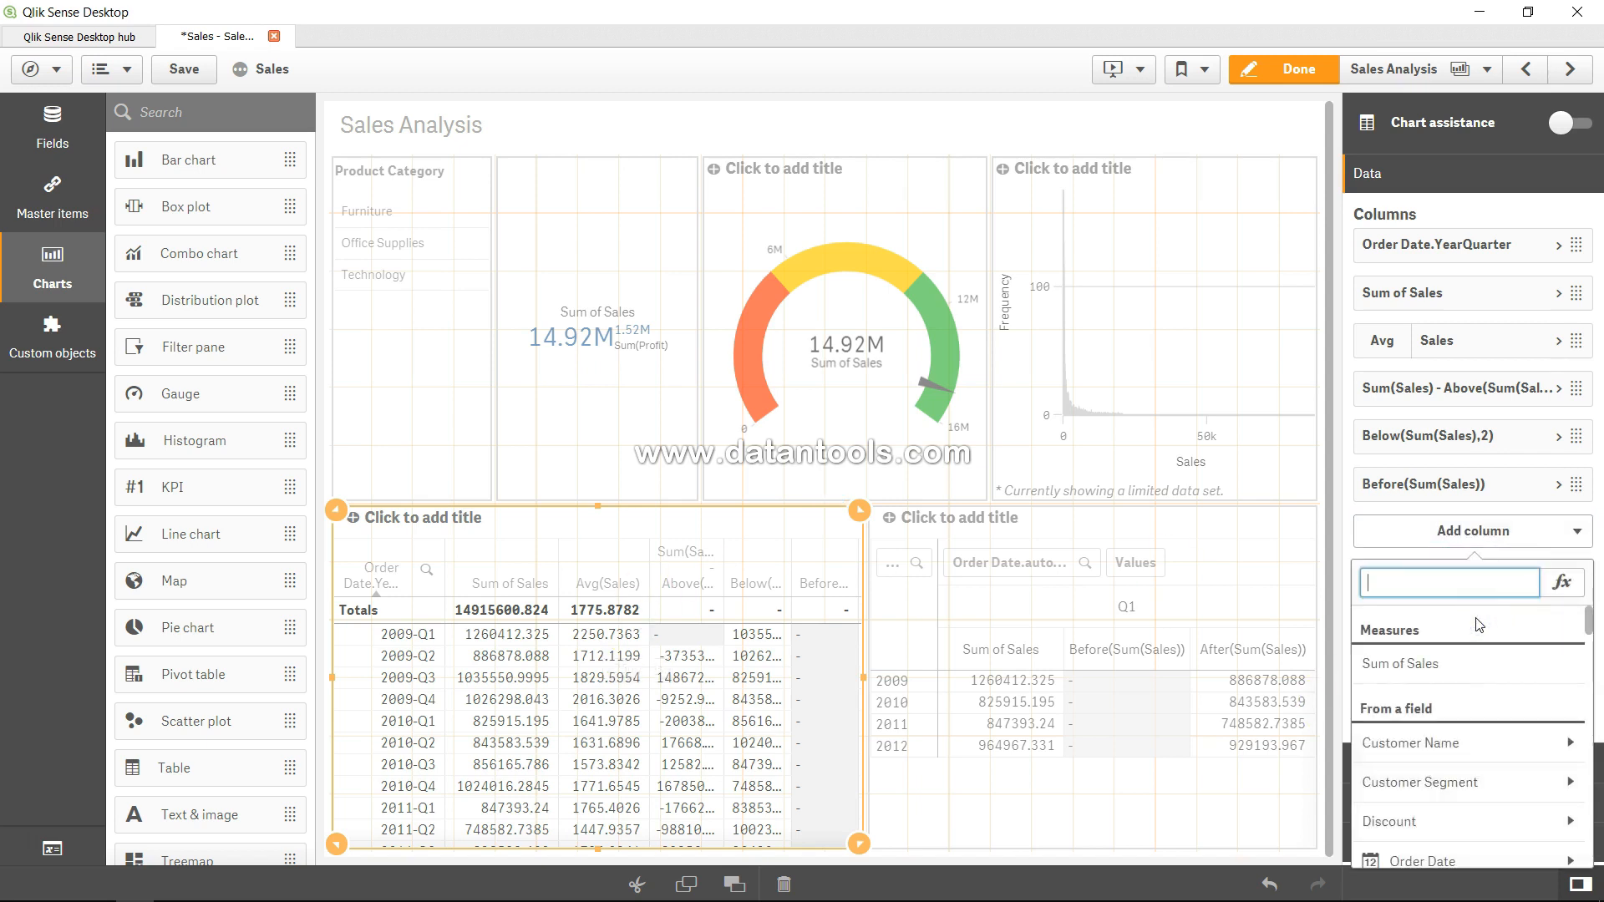
{"action": "type", "text": "Me"}
{"action": "left_click", "coordinate": [1561, 582]}
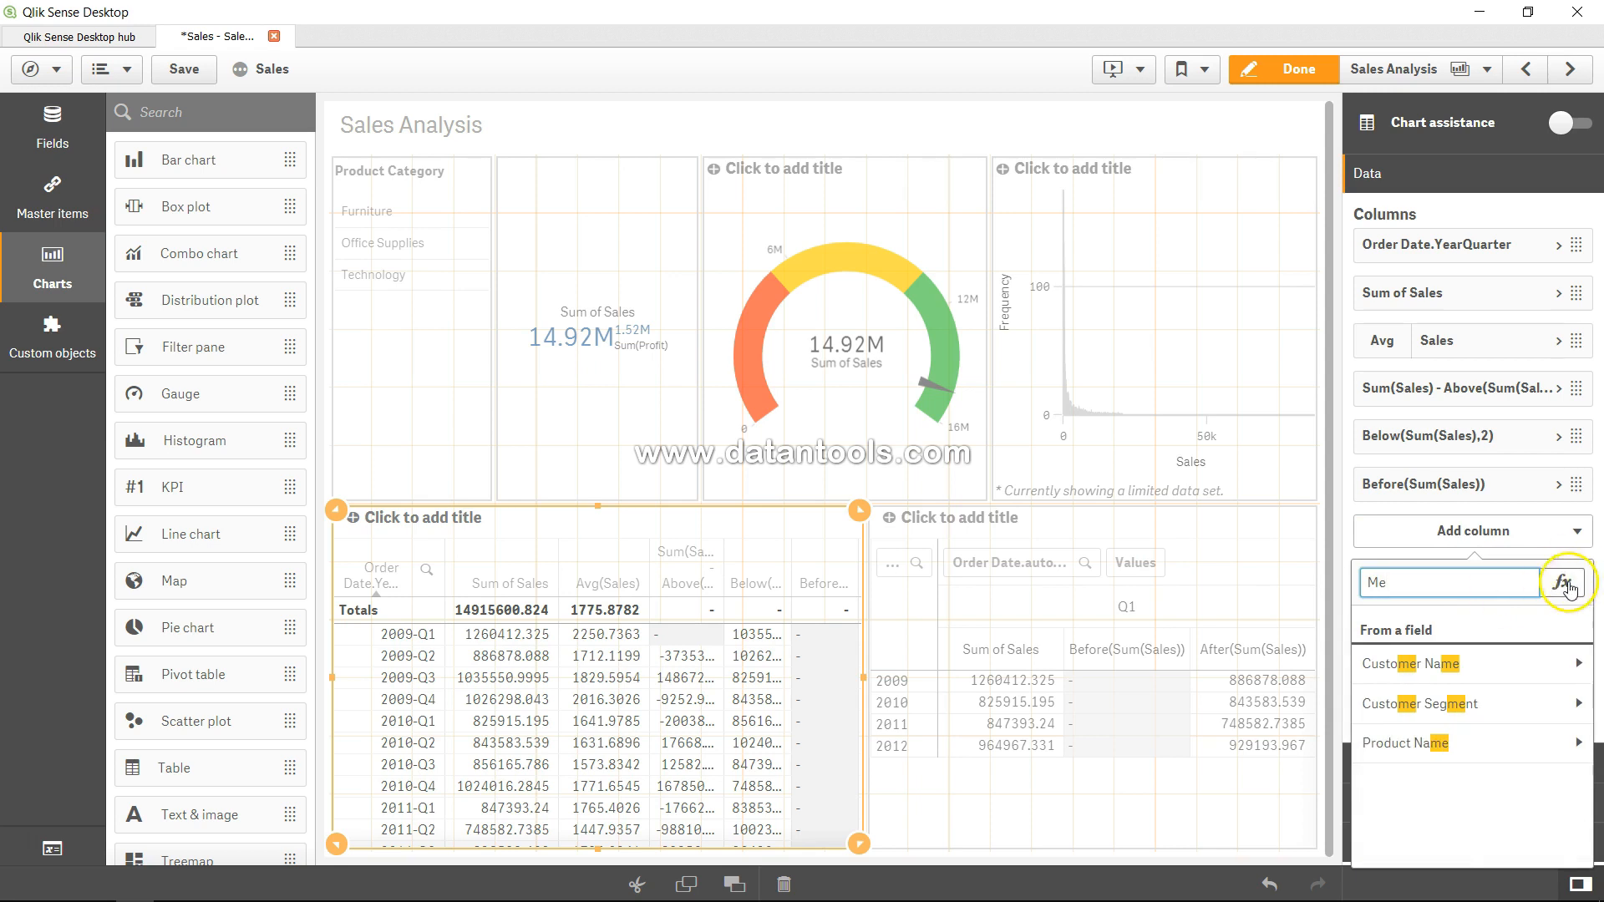
{"action": "left_click", "coordinate": [462, 291]}
{"action": "type", "text": "di"}
{"action": "left_click", "coordinate": [177, 149]}
{"action": "type", "text": "(Sales"}
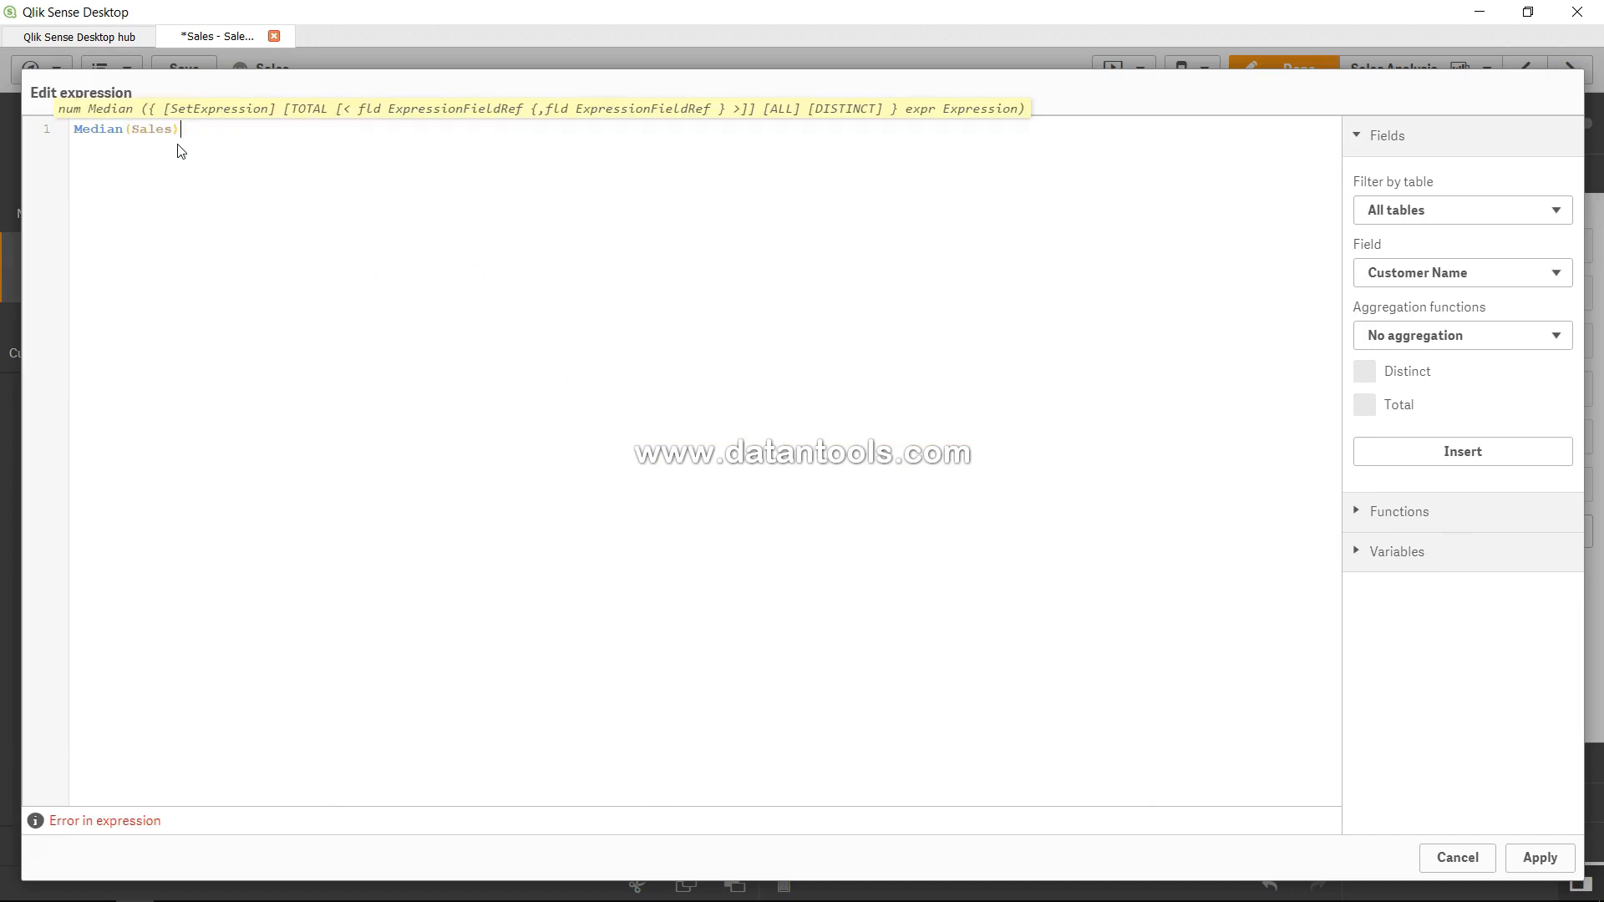
{"action": "type", "text": ")"}
{"action": "left_click", "coordinate": [1529, 859]}
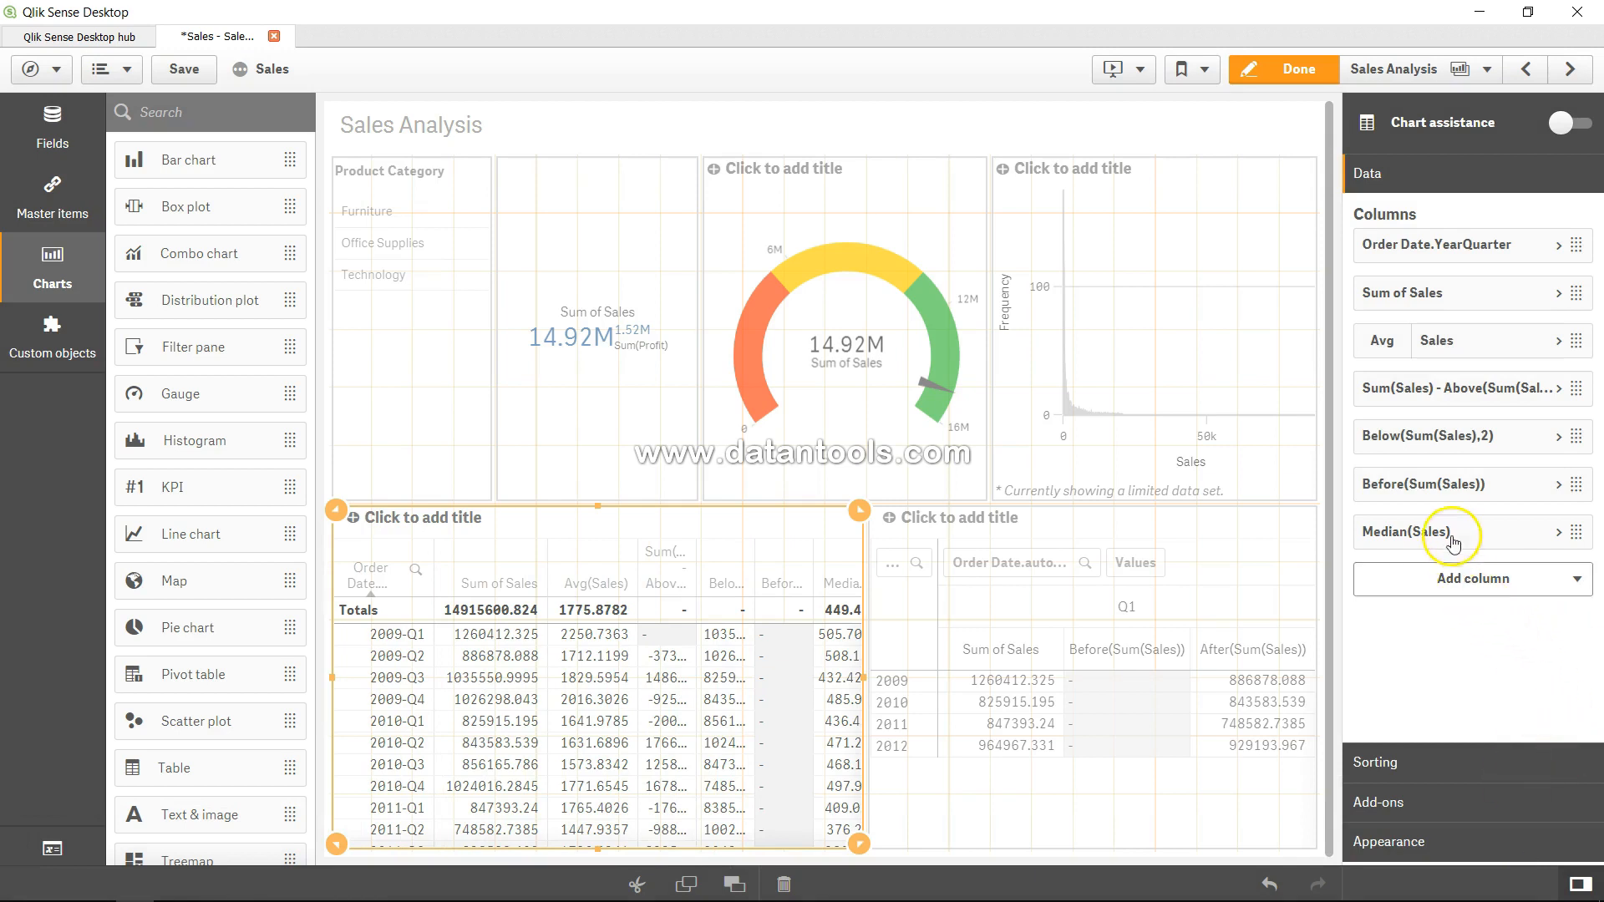
{"action": "left_click_drag", "start_coordinate": [1451, 532], "coordinate": [1452, 366]}
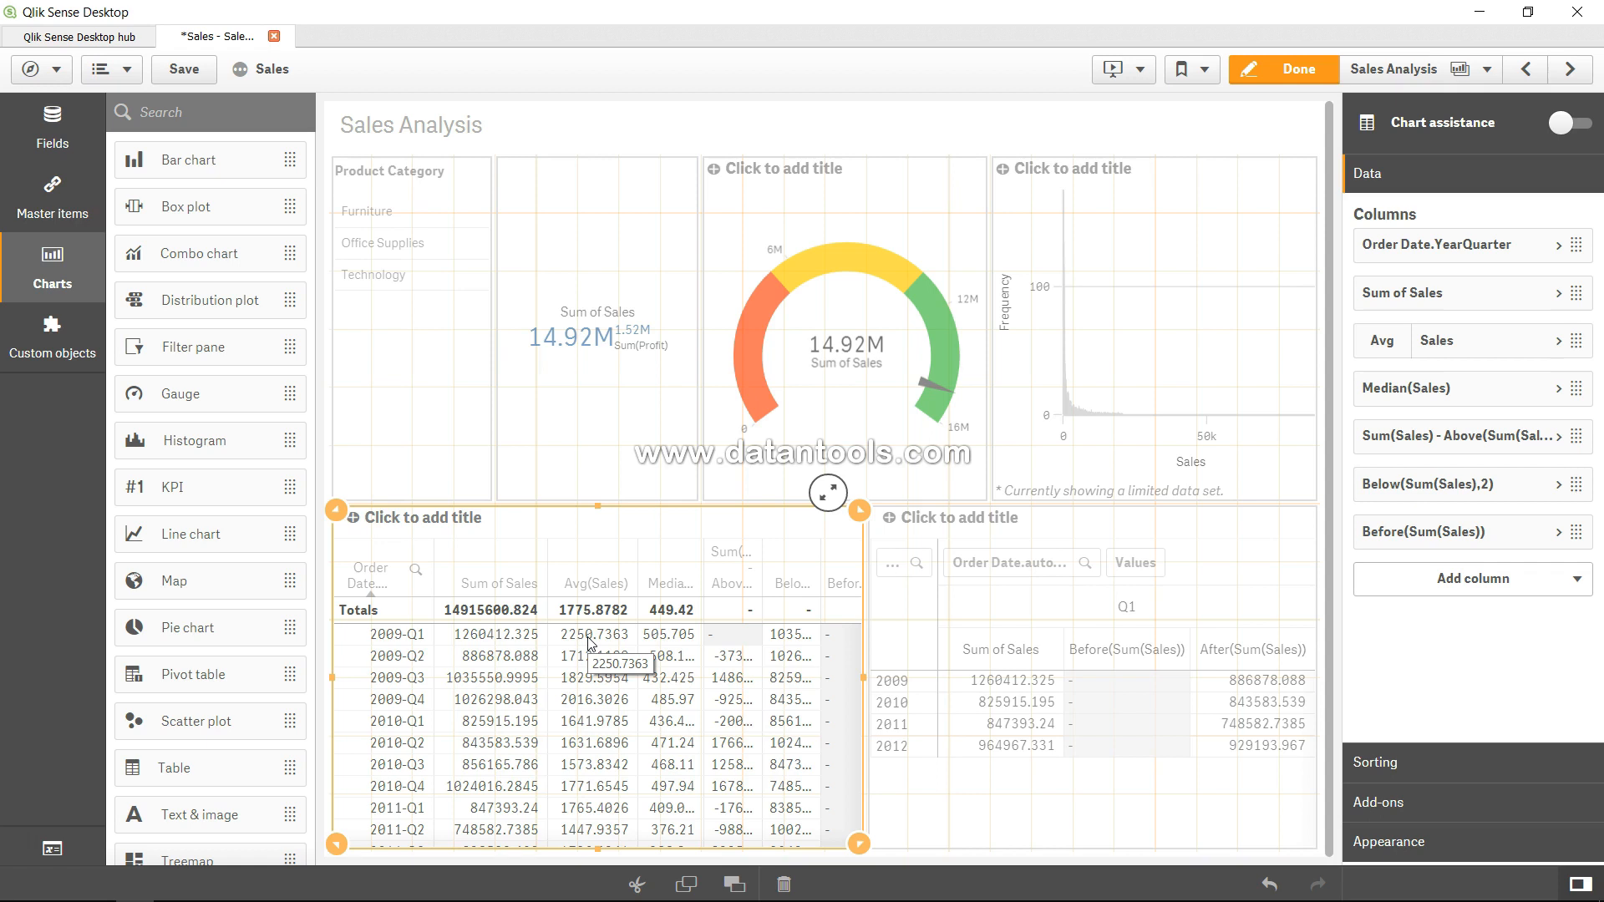
- Compare the Avg(Sales) and Median(Sales) values for 2009-Q1 and the totals in the quarterly table
{"action": "left_click", "coordinate": [660, 661]}
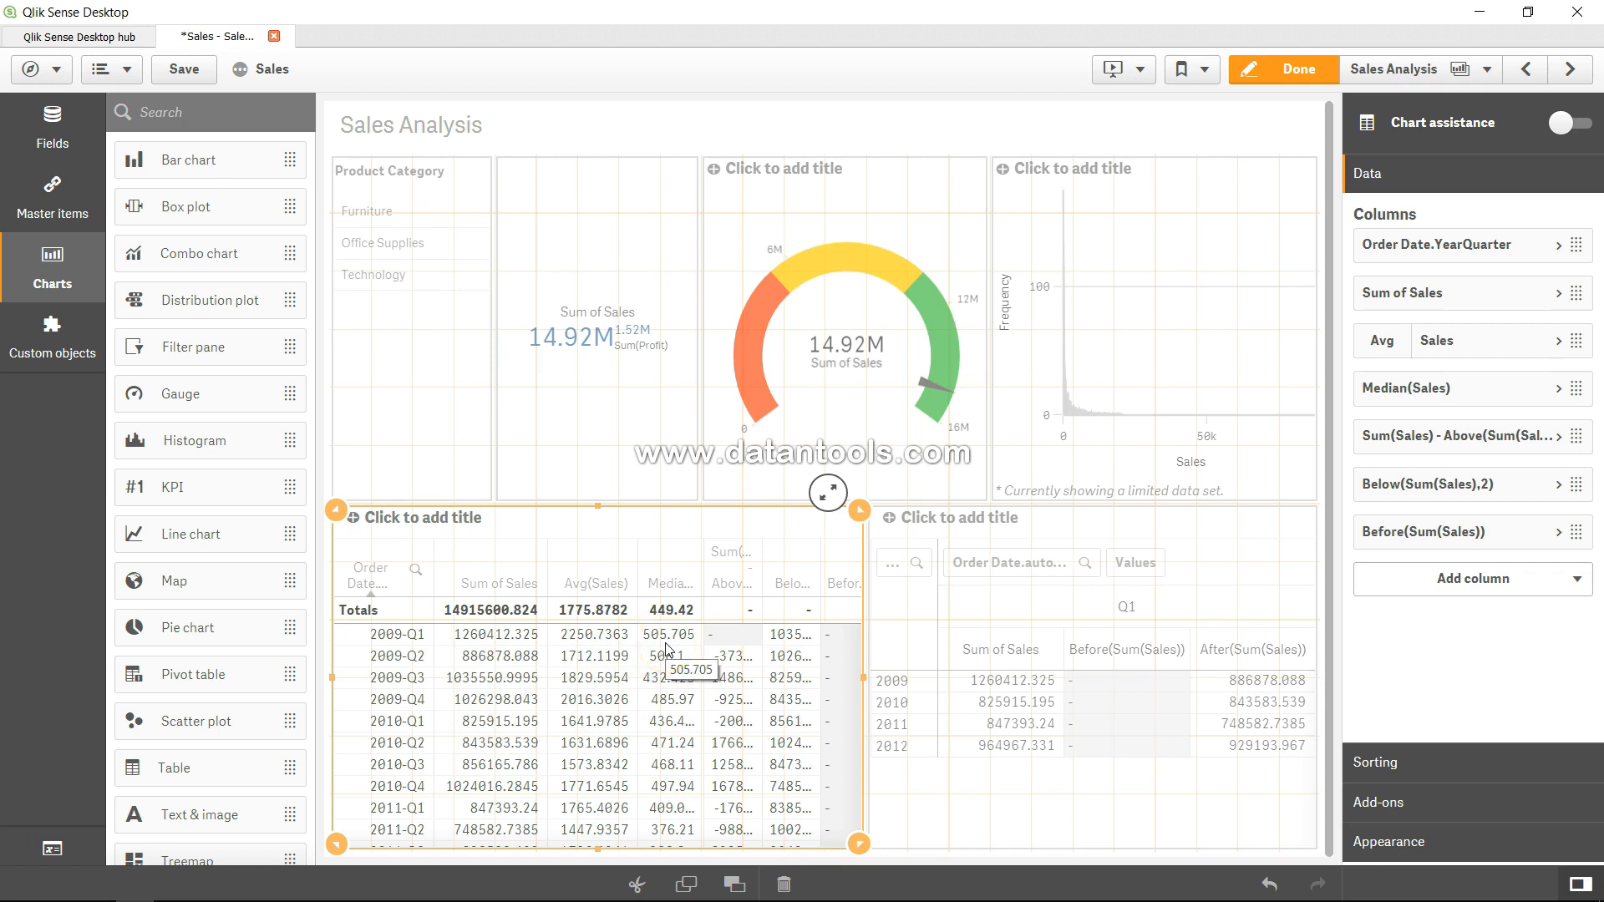
{"action": "left_click", "coordinate": [597, 646]}
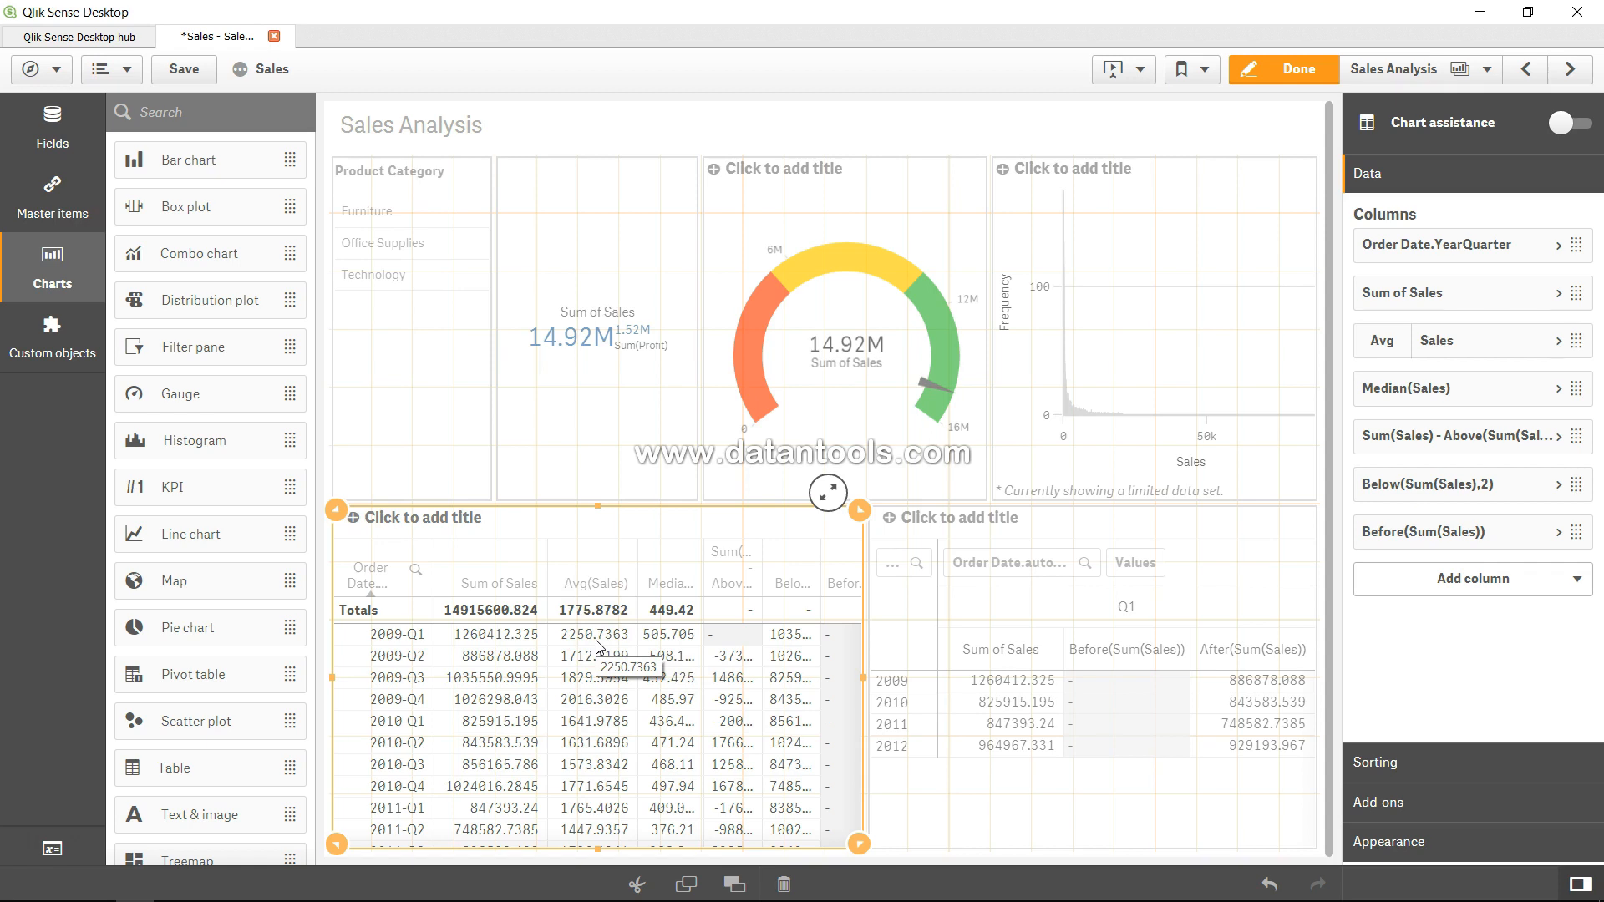
{"action": "left_click", "coordinate": [654, 640]}
{"action": "left_click", "coordinate": [656, 642]}
{"action": "left_click", "coordinate": [670, 583]}
{"action": "left_click", "coordinate": [594, 591]}
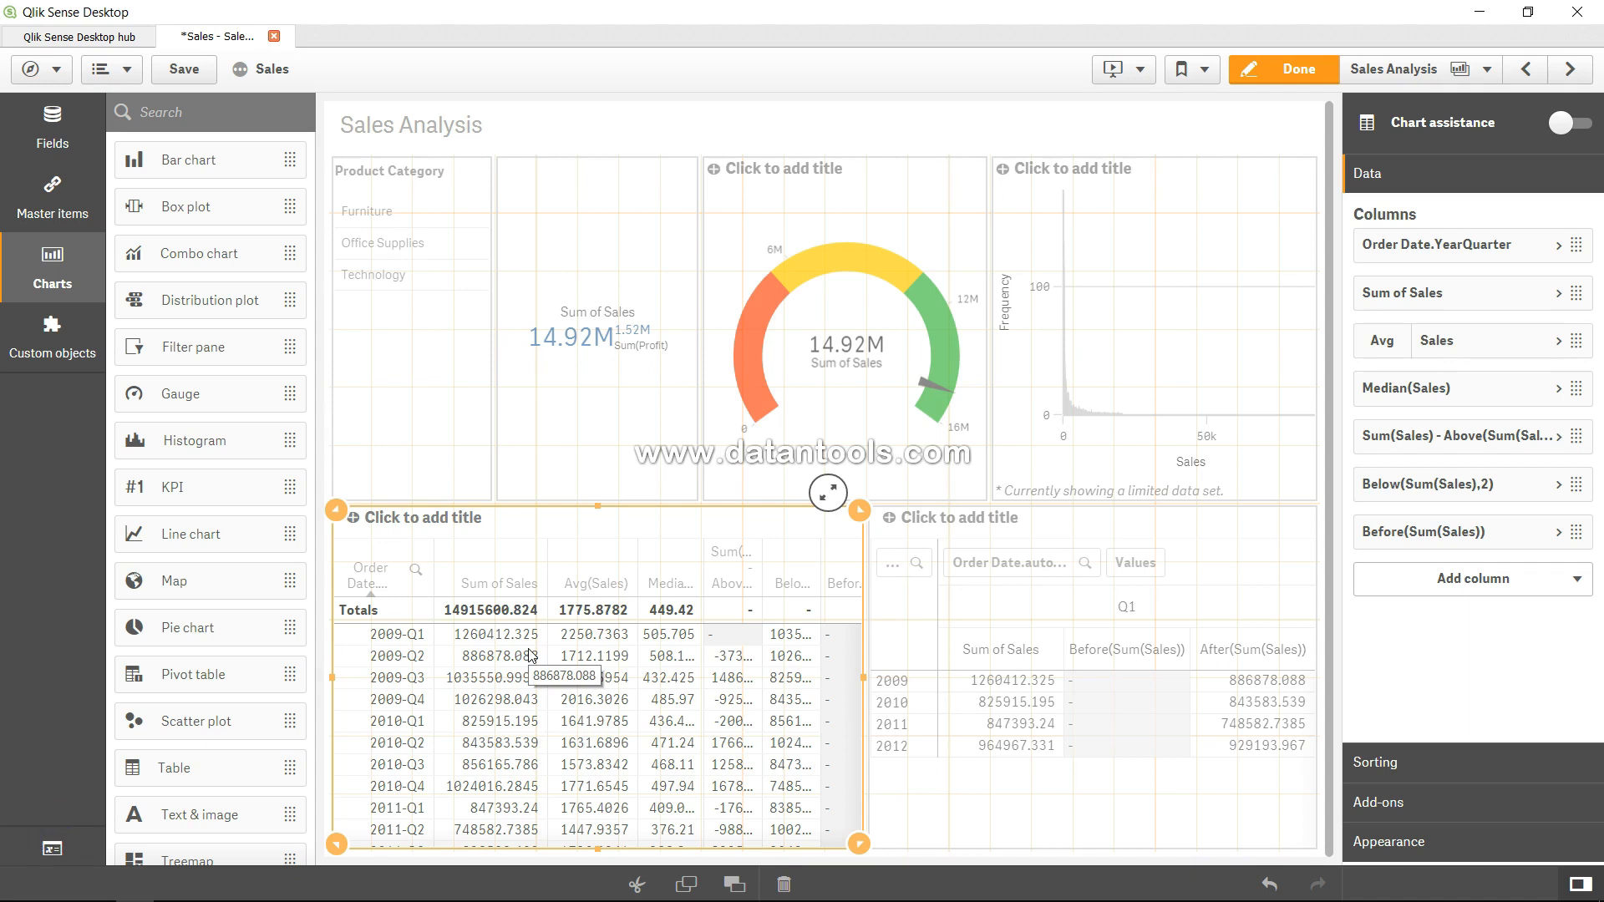
{"action": "left_click", "coordinate": [640, 607]}
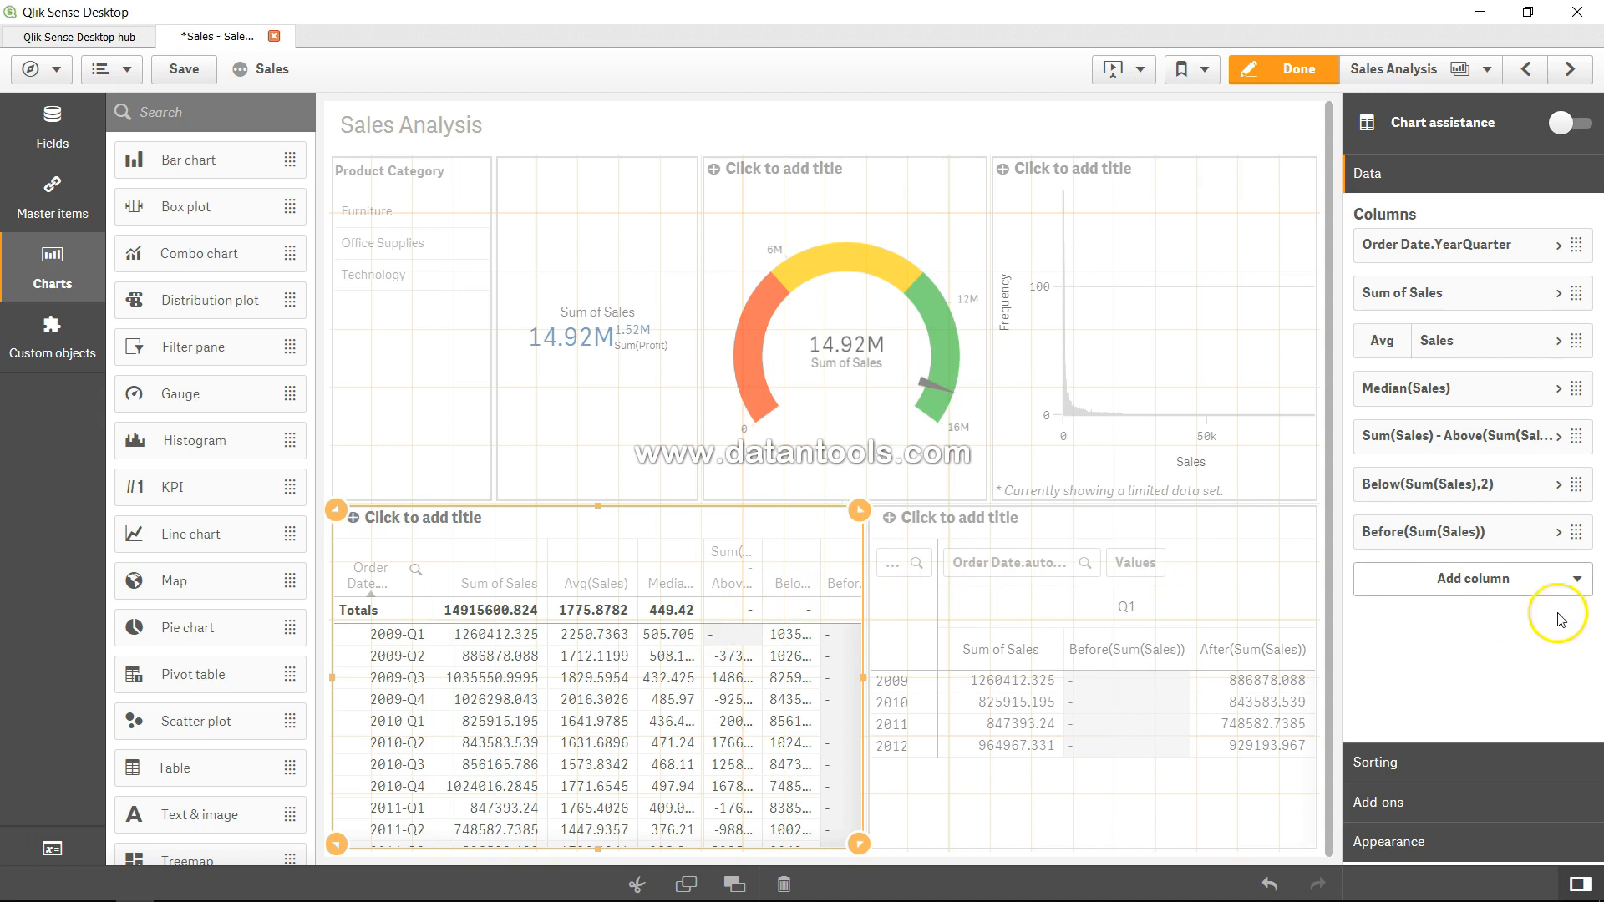
- Write the expression Correl(Sales,Profit) for a new measure column in the quarterly table and review its two arguments
{"action": "left_click", "coordinate": [1573, 585]}
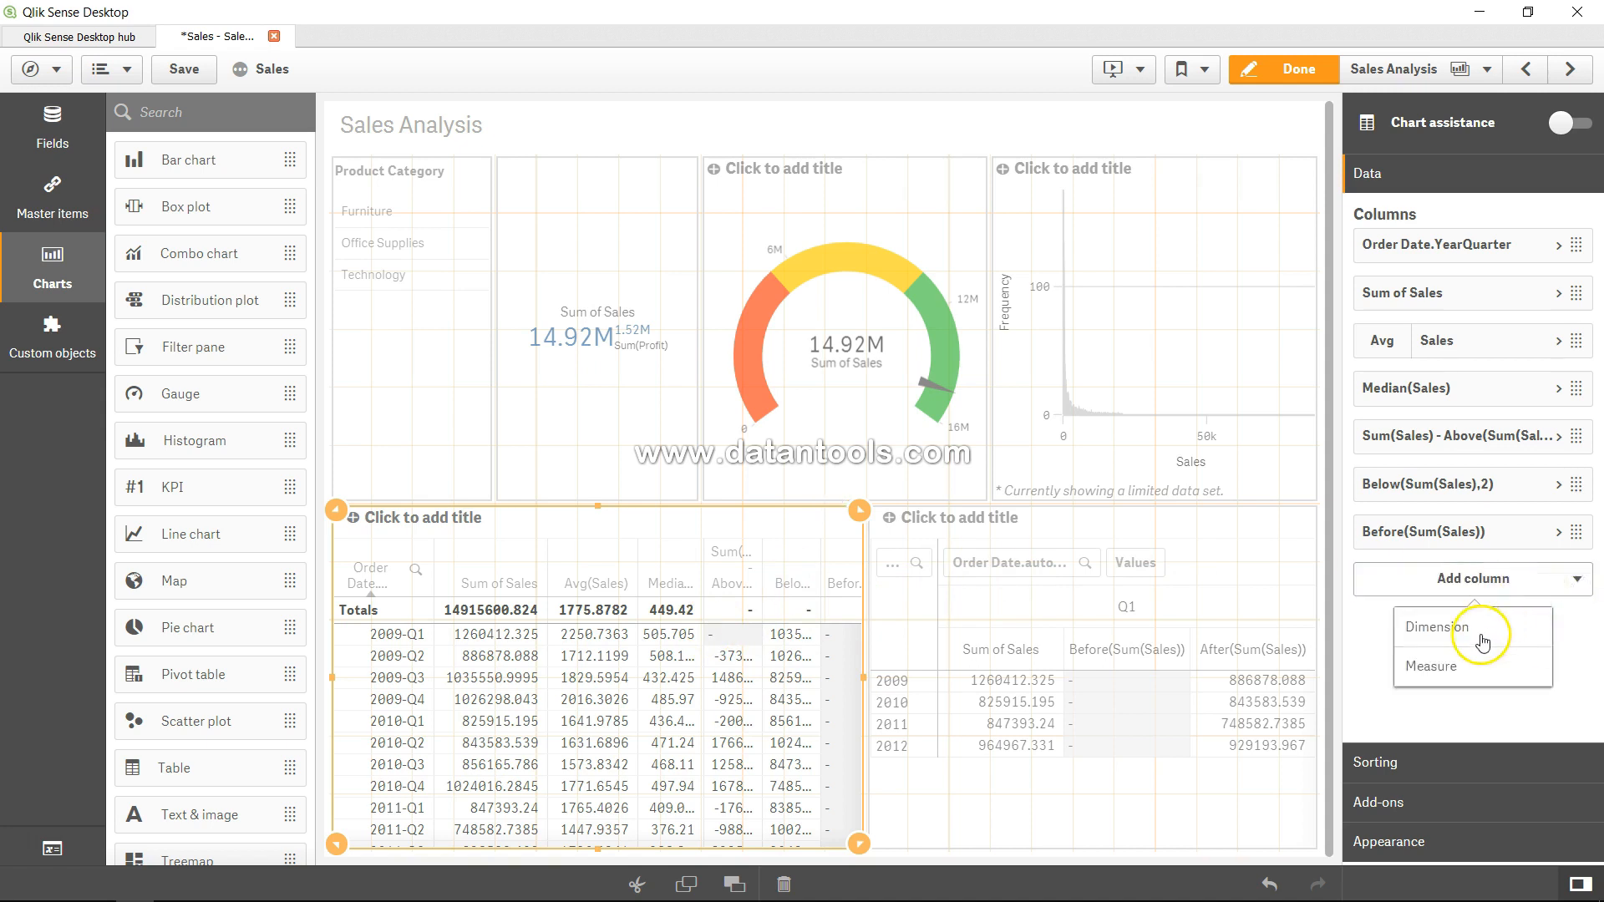
{"action": "left_click", "coordinate": [1460, 668]}
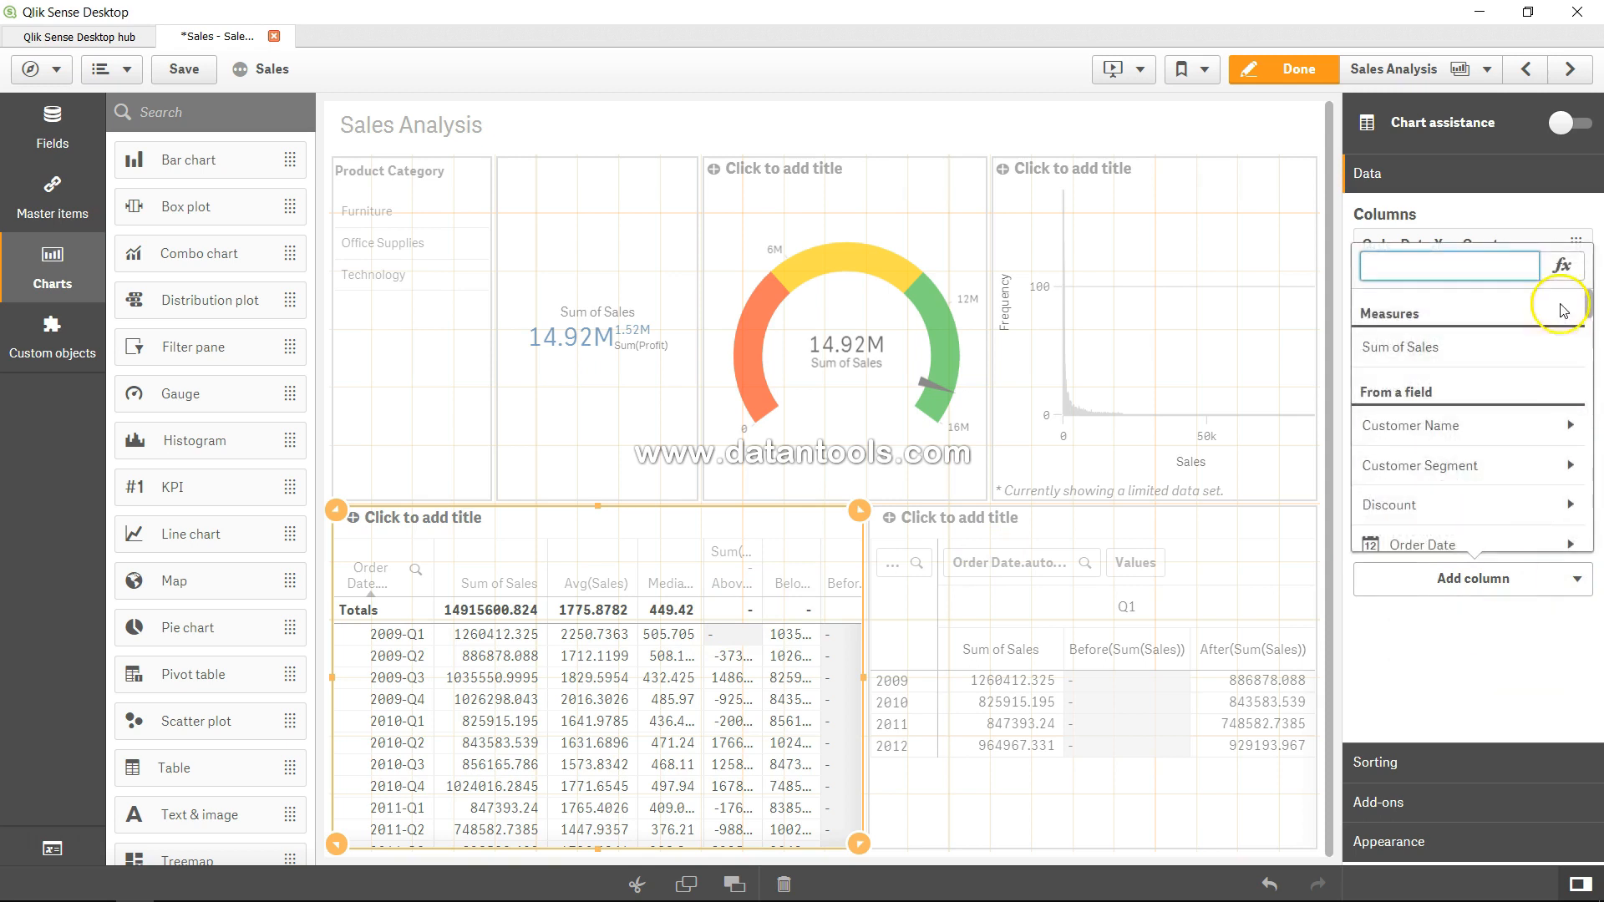
{"action": "left_click", "coordinate": [1558, 269]}
{"action": "left_click", "coordinate": [523, 358]}
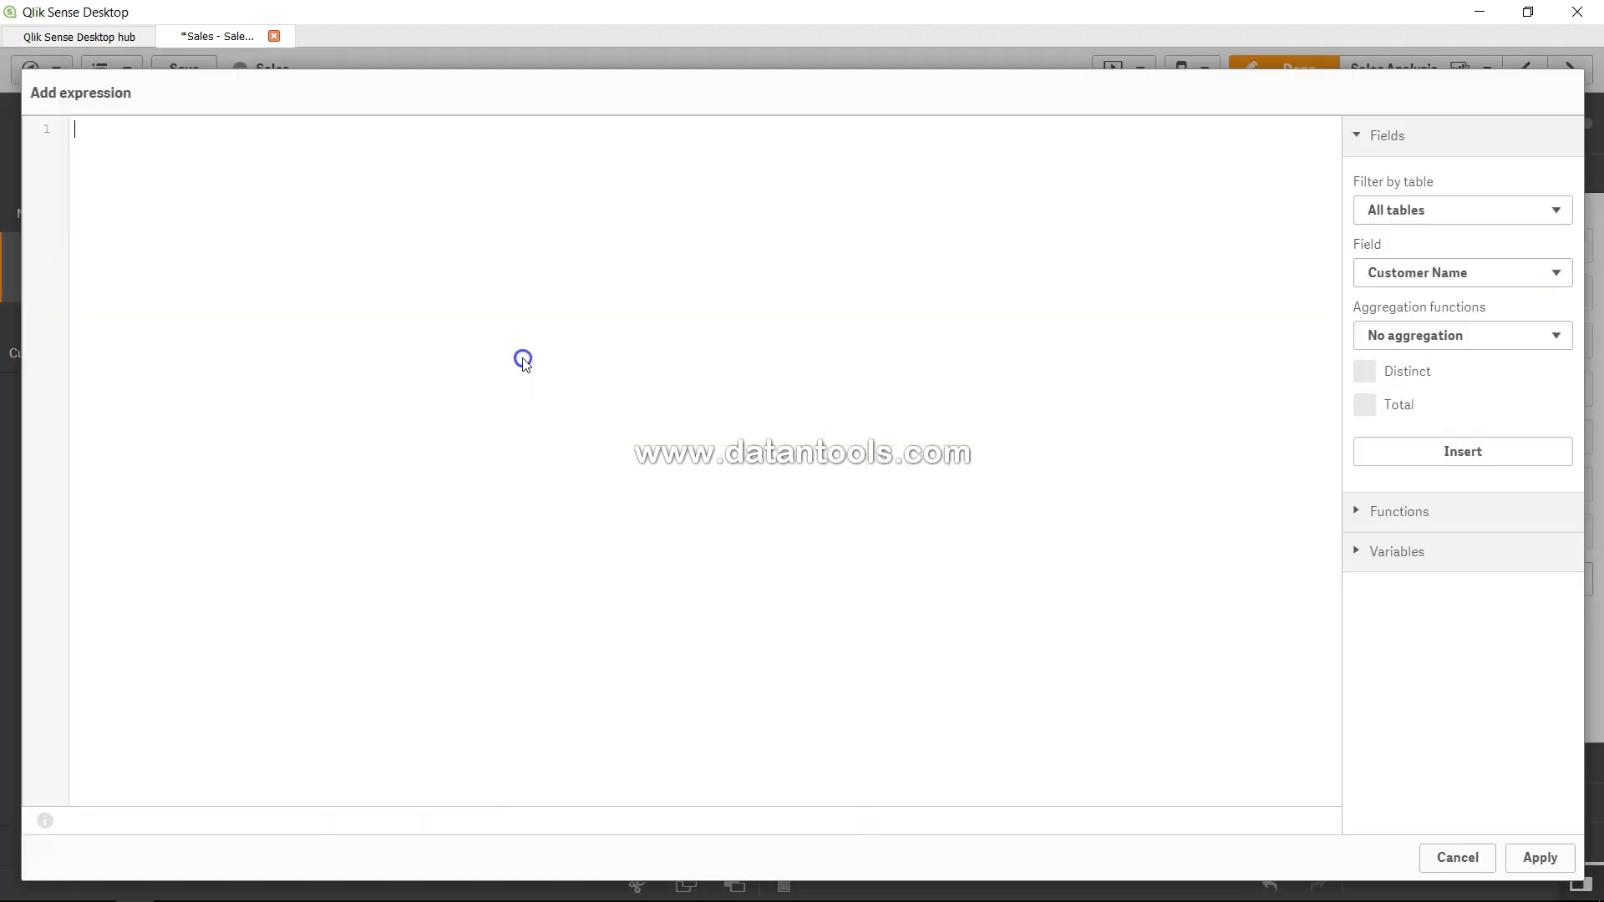
{"action": "type", "text": "correl("}
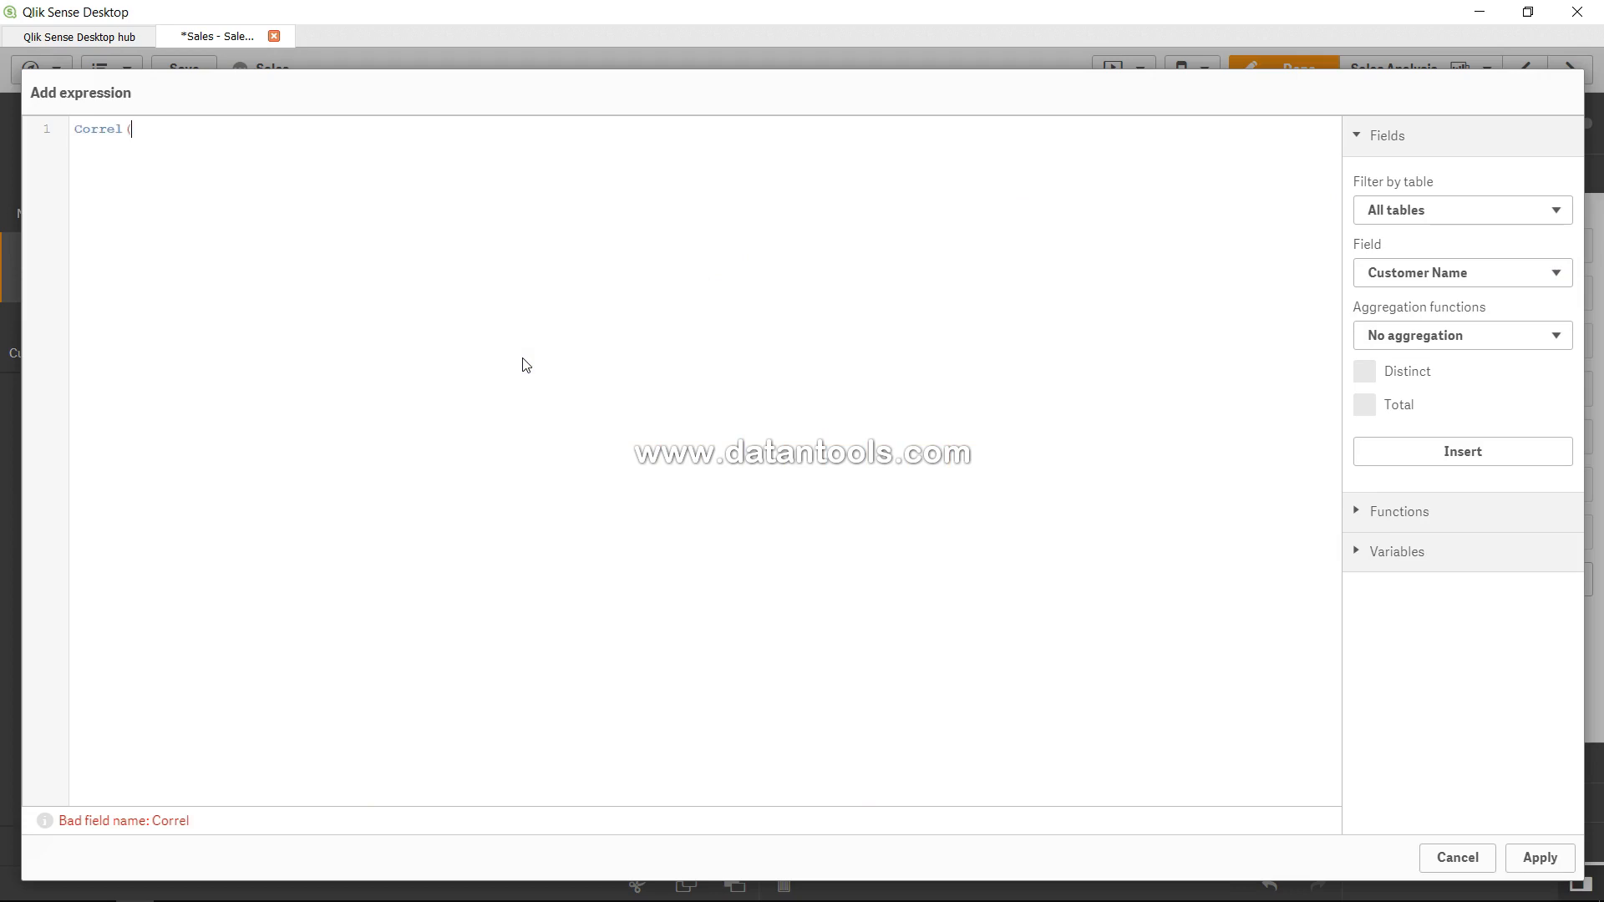
{"action": "type", "text": "S"}
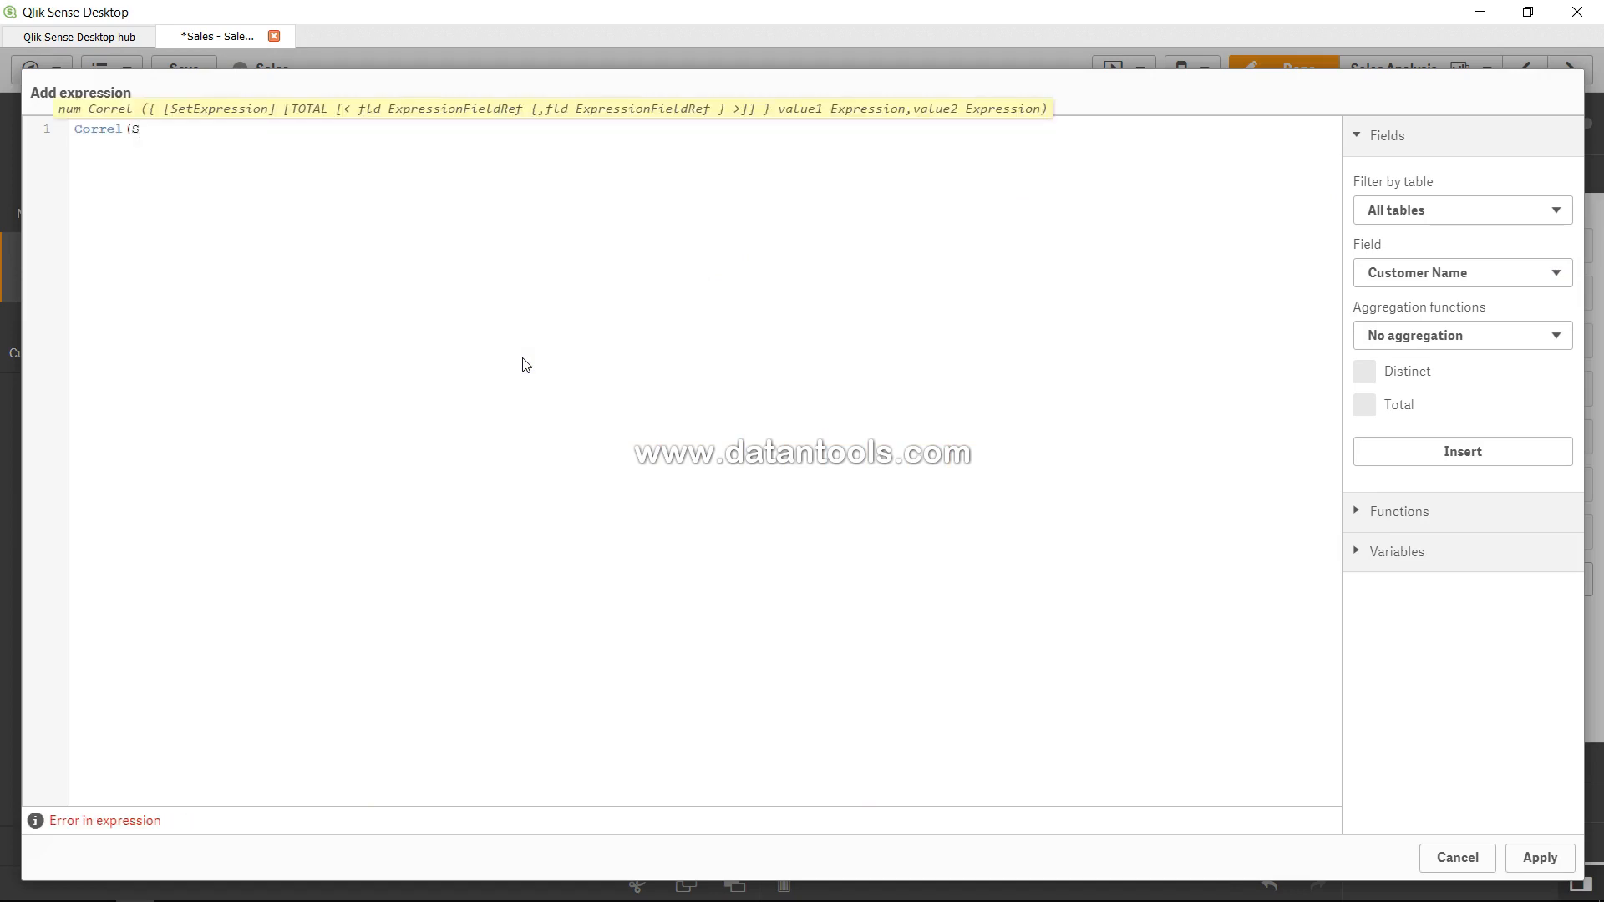
{"action": "type", "text": "ales,Profit)"}
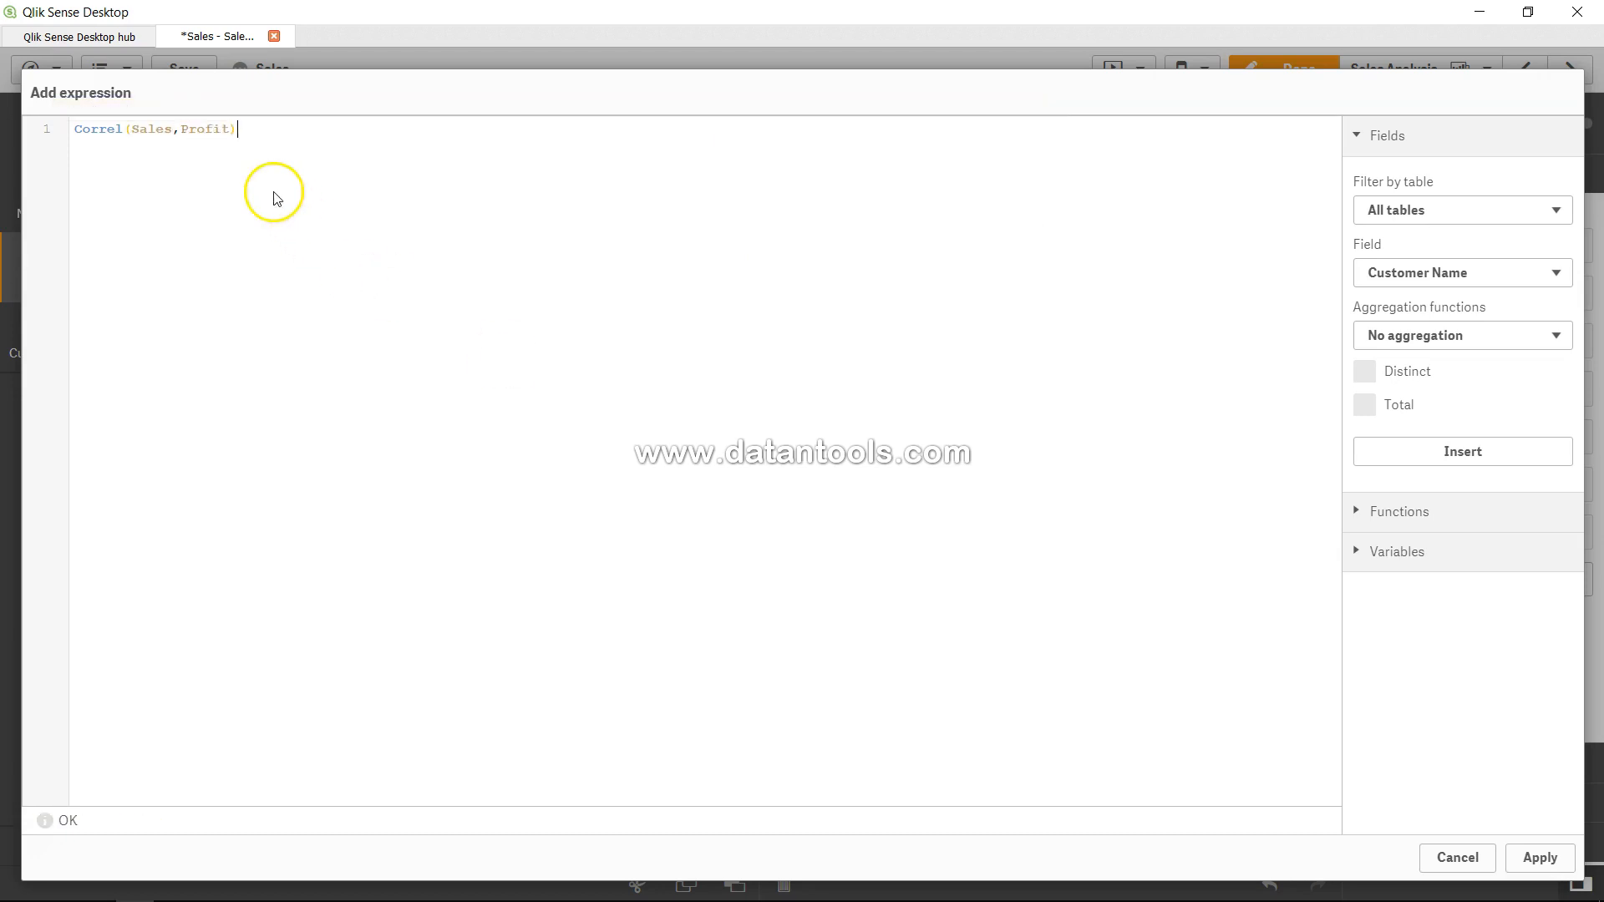
{"action": "left_click_drag", "start_coordinate": [241, 128], "coordinate": [119, 128]}
{"action": "left_click", "coordinate": [120, 128]}
{"action": "left_click", "coordinate": [189, 130]}
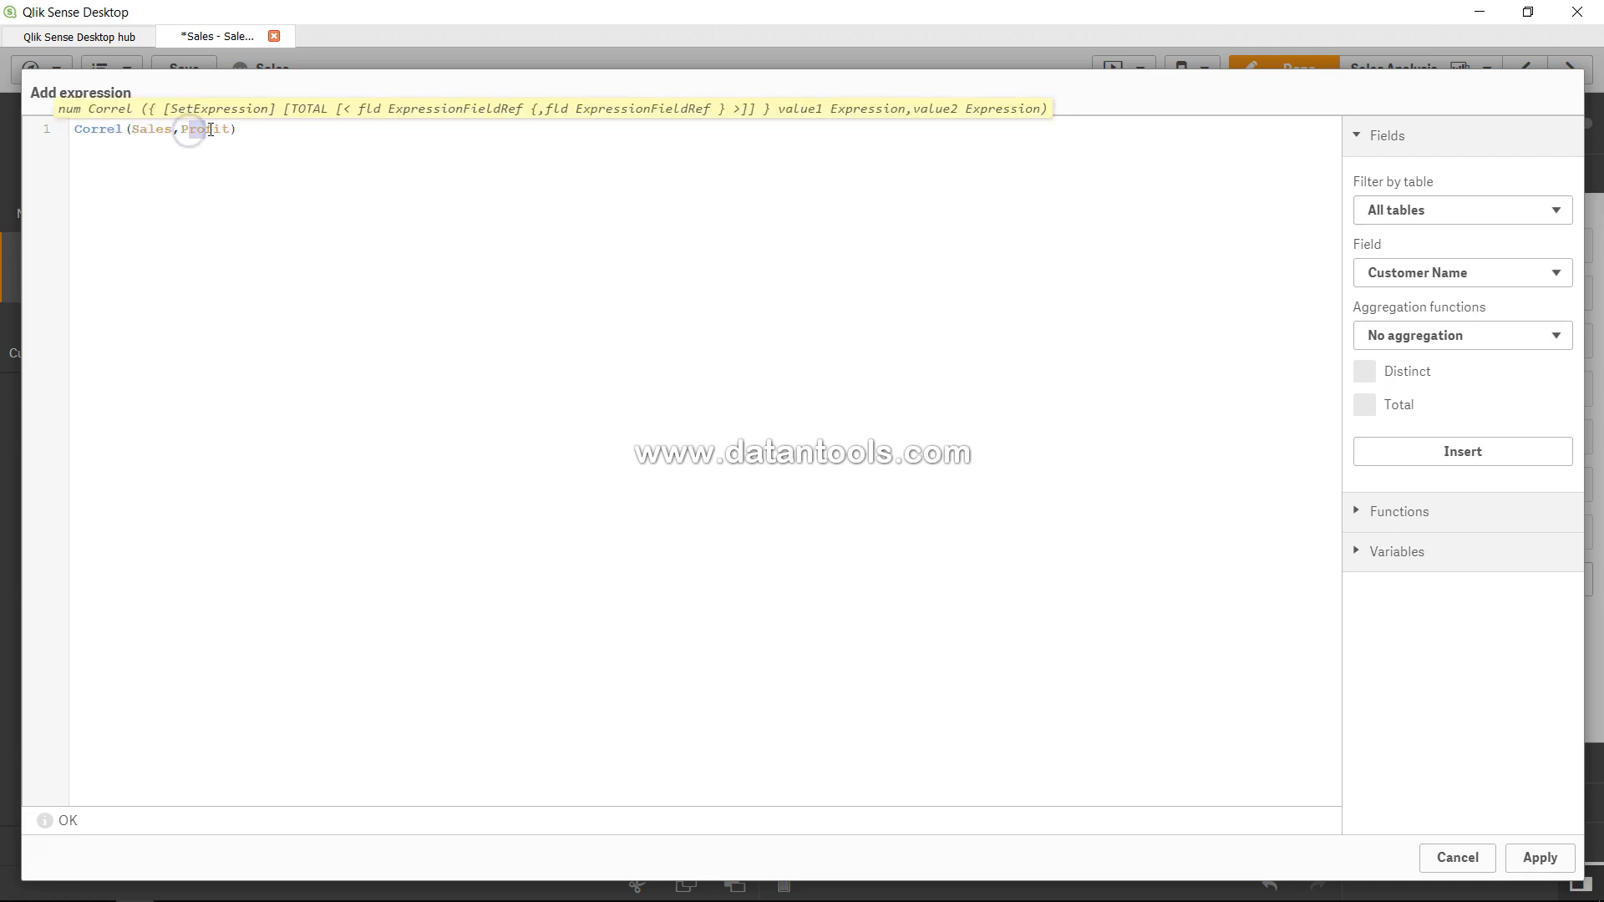
{"action": "left_click", "coordinate": [250, 132]}
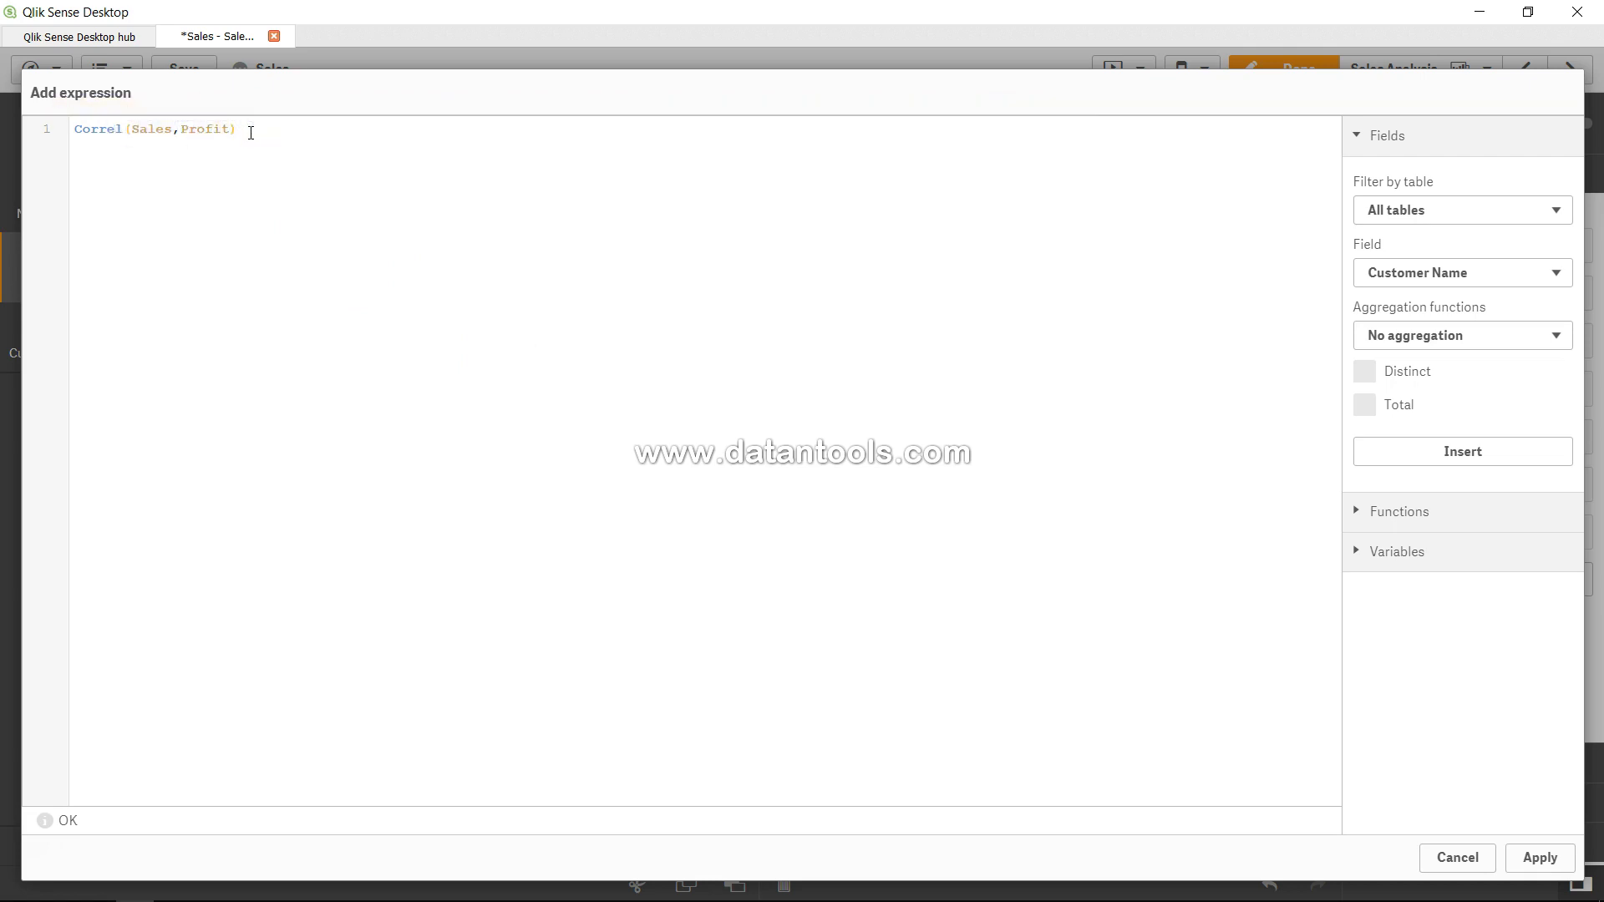
- Apply the Correl(Sales,Profit) measure to the quarterly table, place its column directly after Median(Sales), and finish editing the sheet
{"action": "left_click", "coordinate": [1541, 860]}
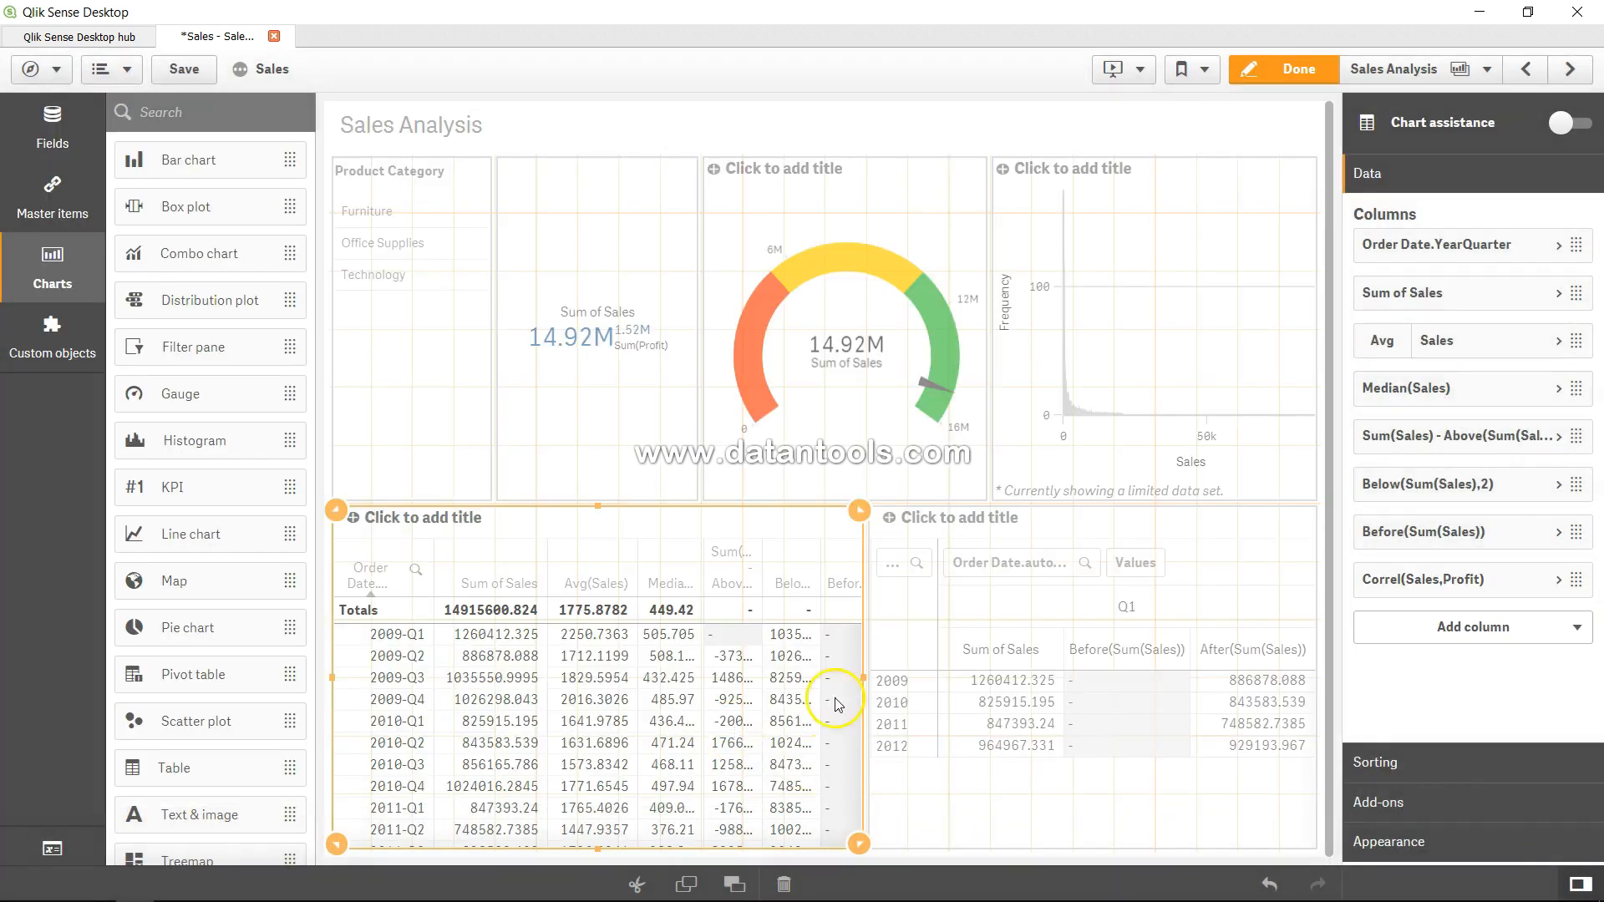
{"action": "left_click_drag", "start_coordinate": [1387, 583], "coordinate": [1387, 422]}
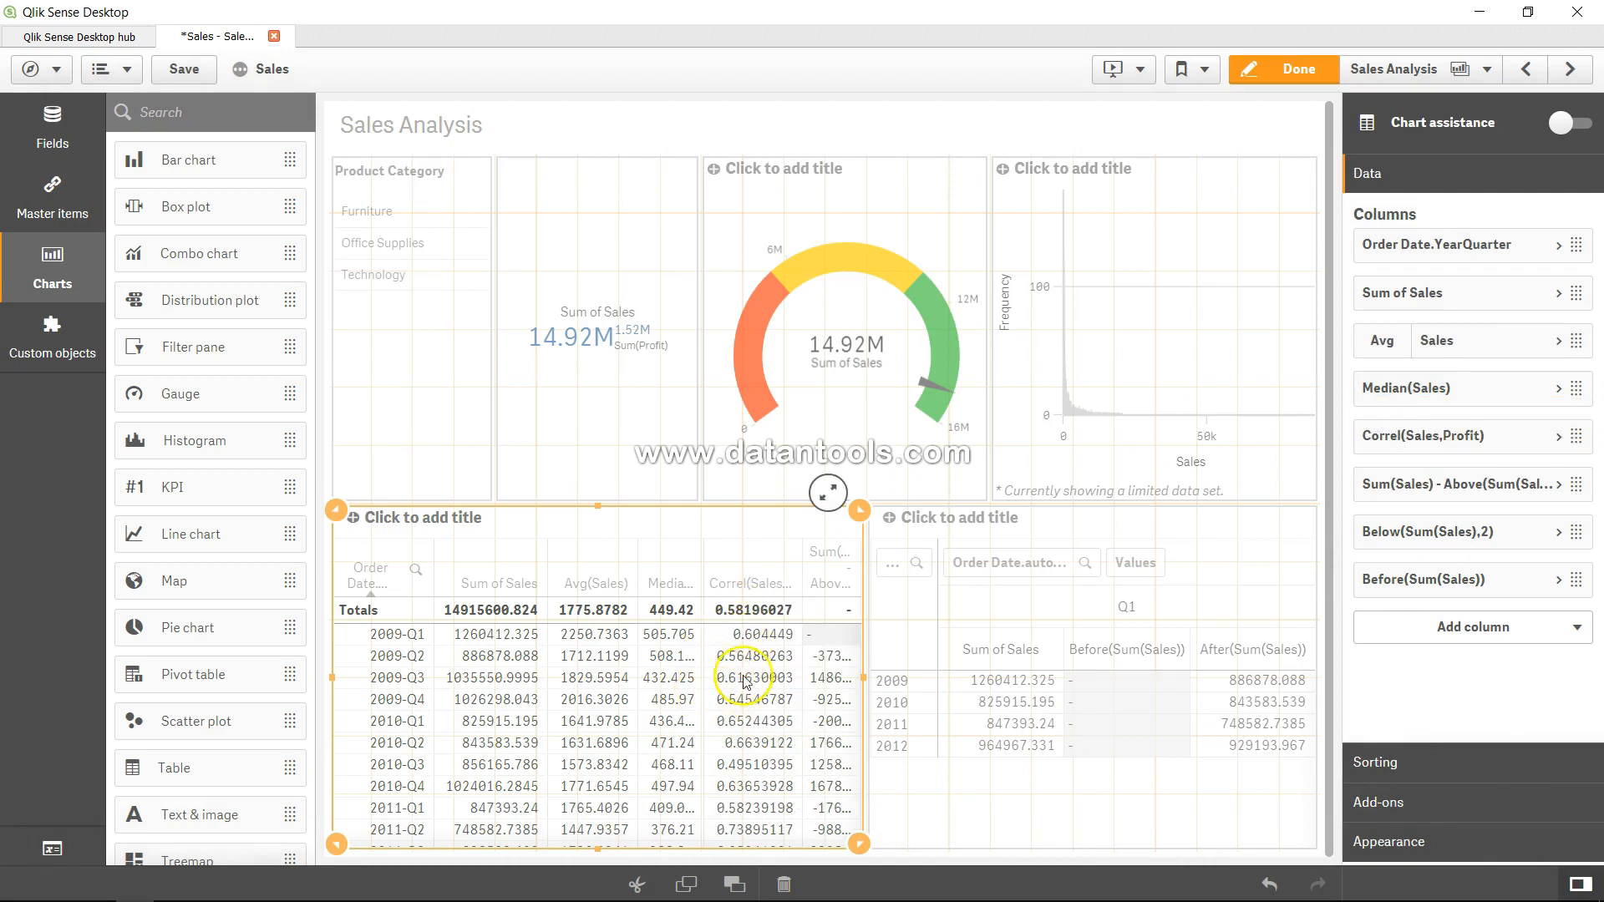
{"action": "left_click", "coordinate": [1294, 74]}
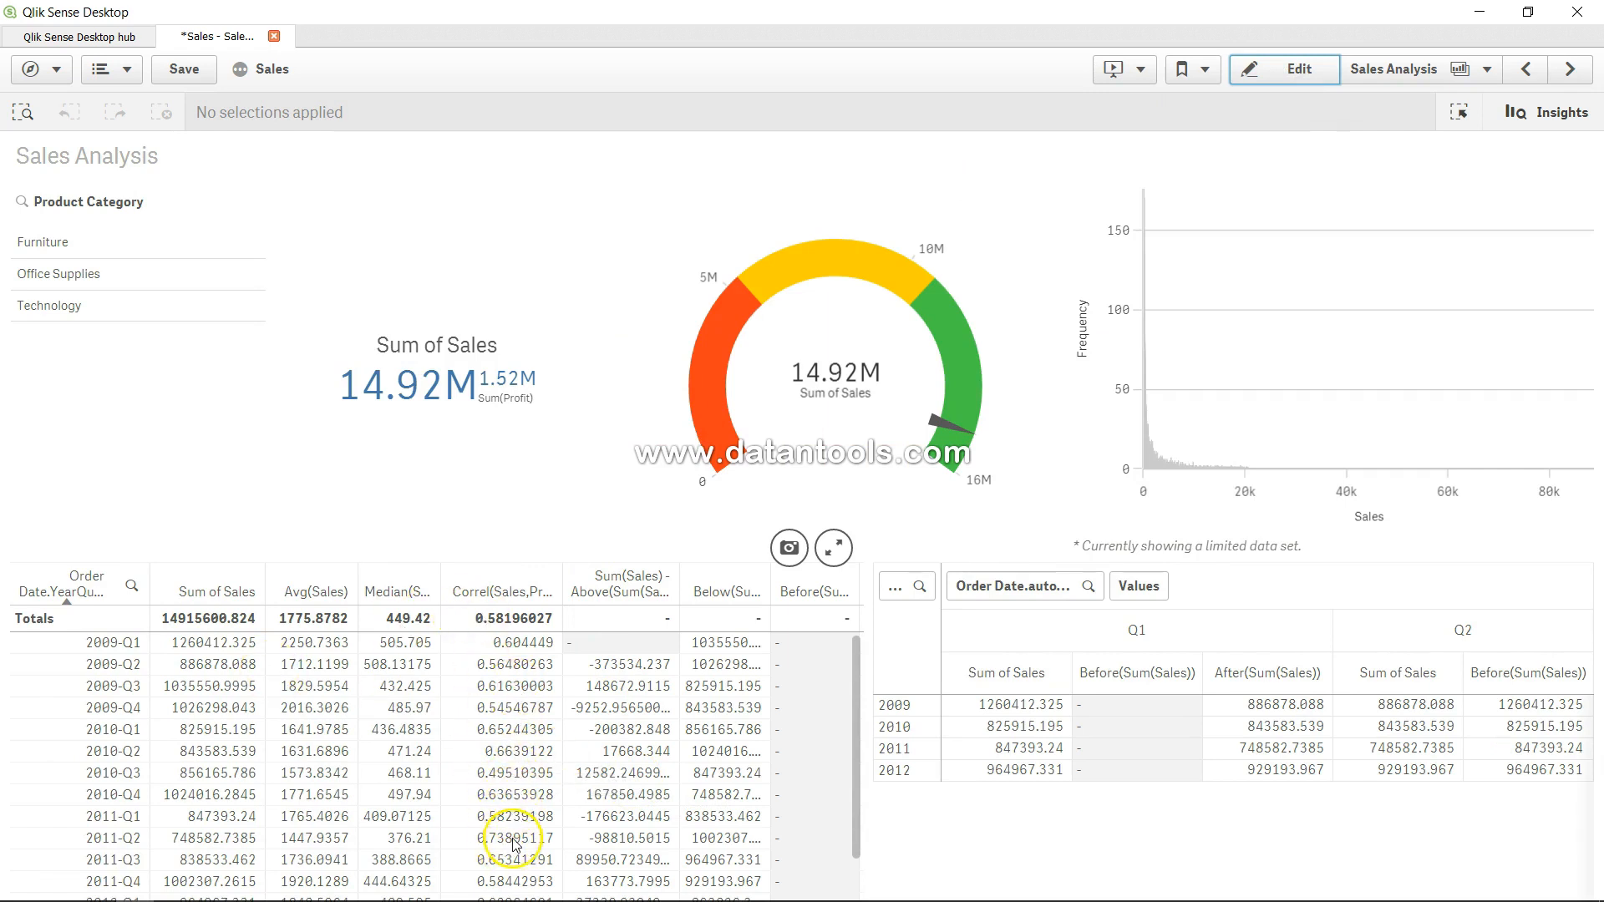
- Examine the Correl(Sales,Profit) values across all quarters of the table
{"action": "scroll", "coordinate": [516, 845], "scroll_direction": "down", "scroll_amount": 3}
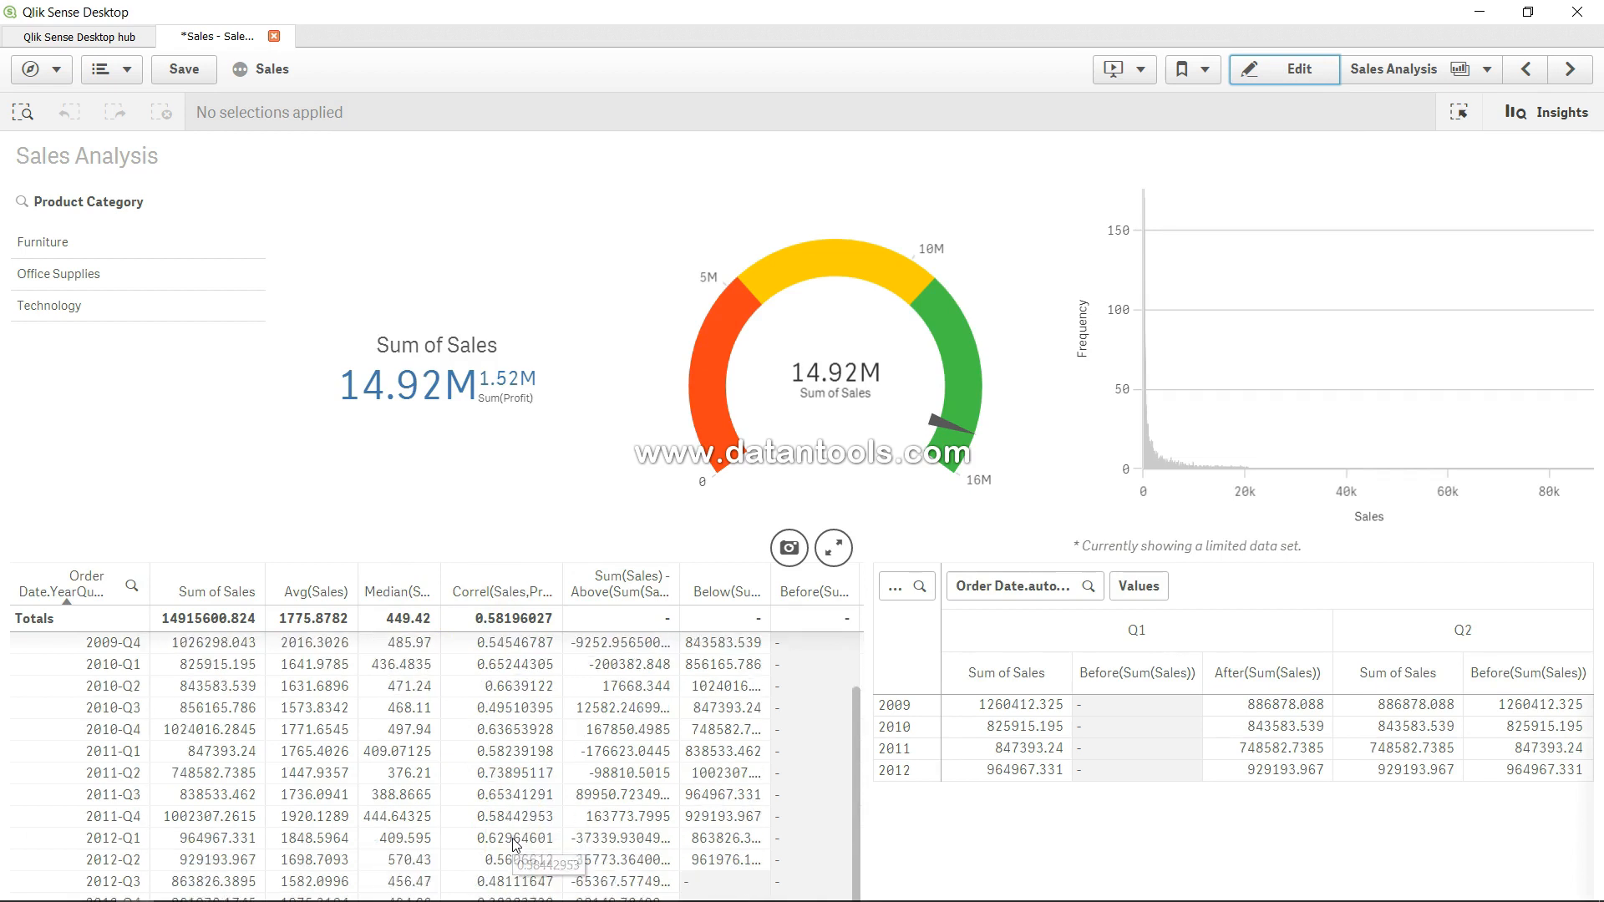
{"action": "scroll", "coordinate": [516, 845], "scroll_direction": "up", "scroll_amount": 3}
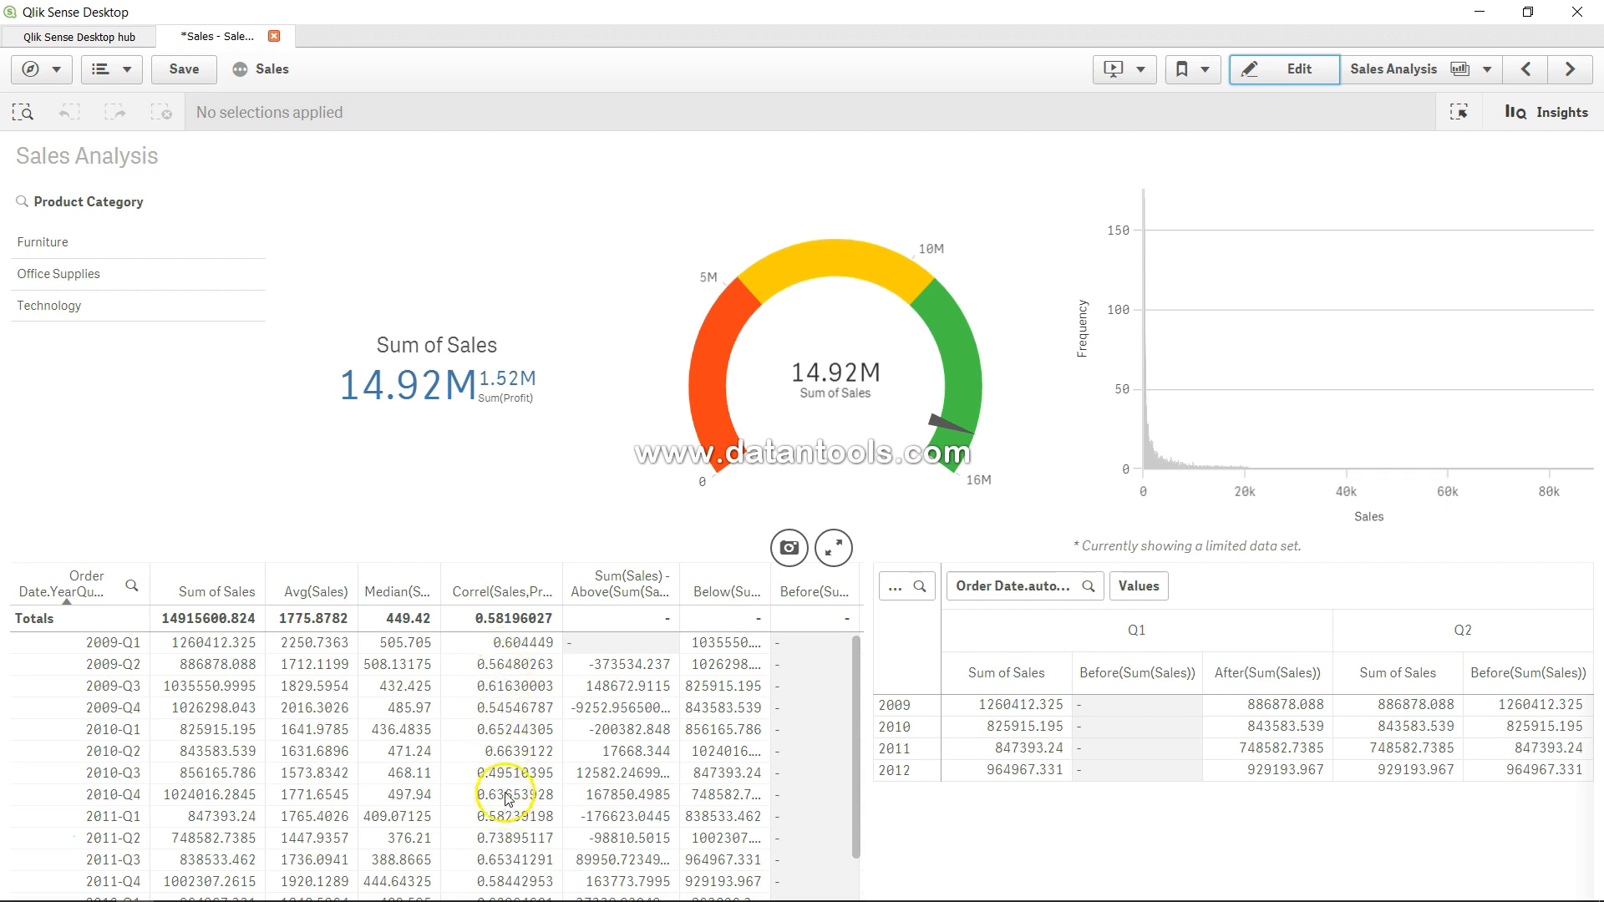
{"action": "scroll", "coordinate": [507, 781], "scroll_direction": "down", "scroll_amount": 1}
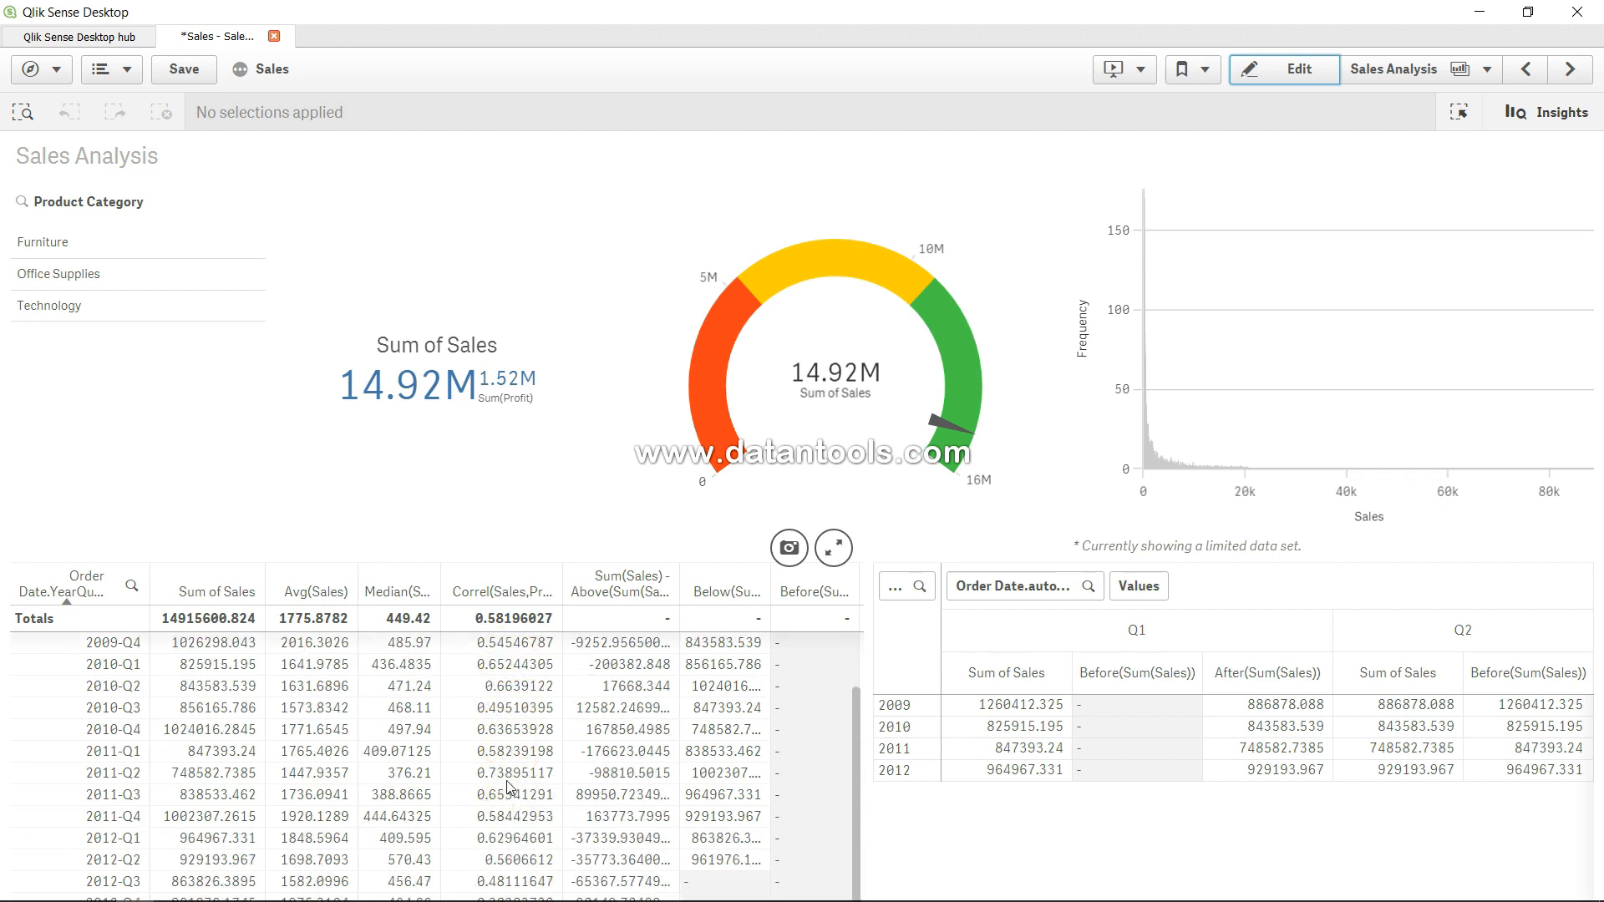
{"action": "scroll", "coordinate": [507, 786], "scroll_direction": "up", "scroll_amount": 1}
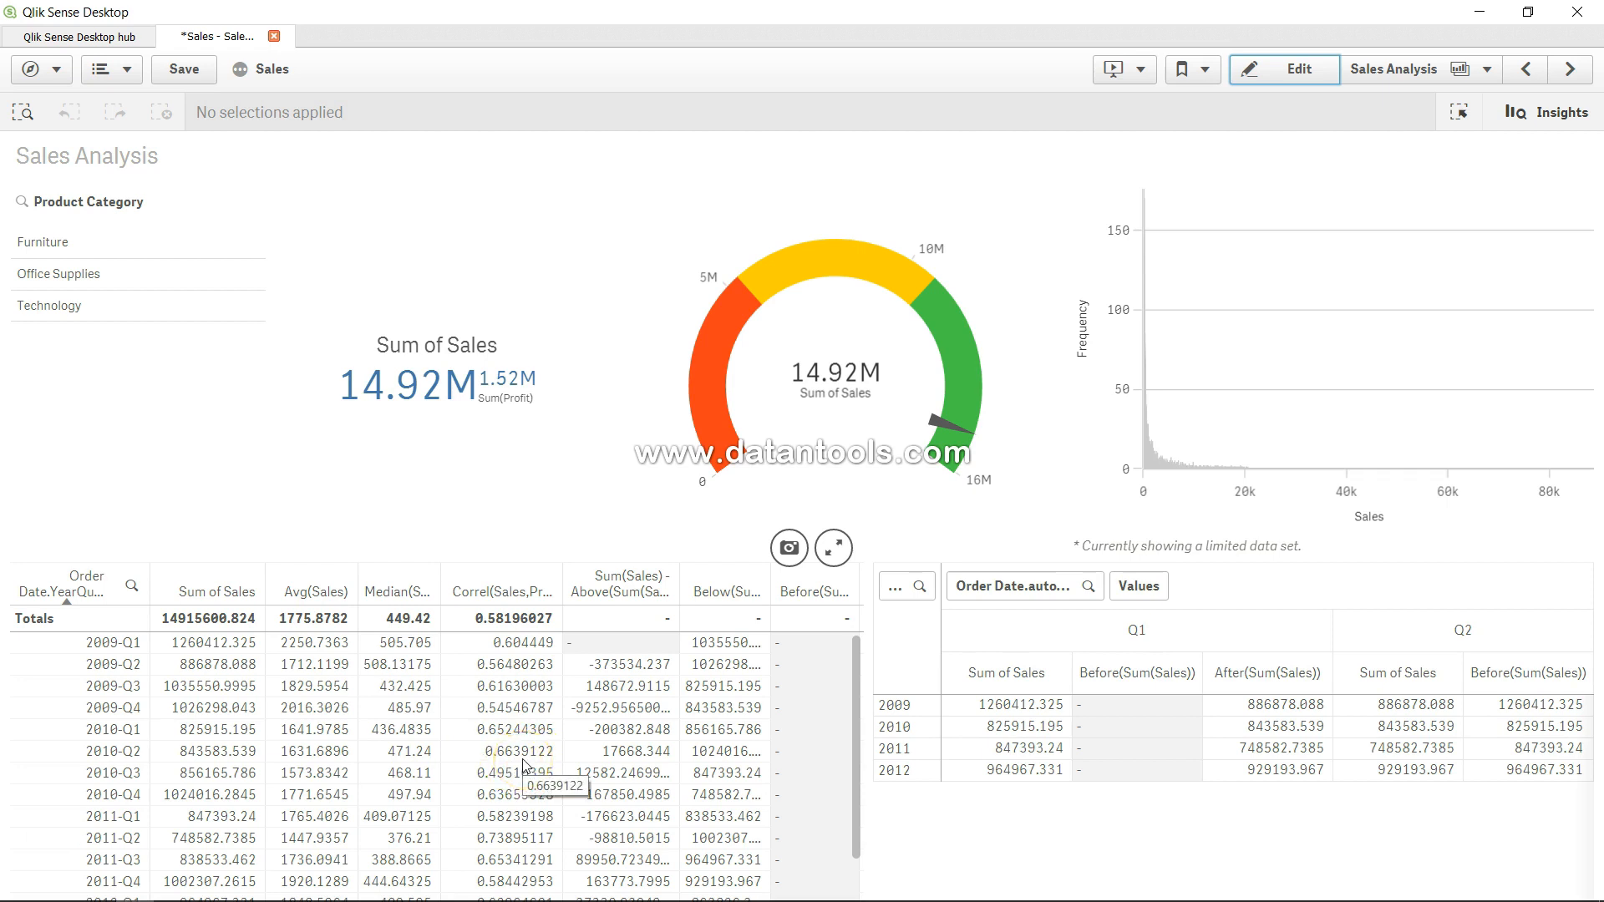
{"action": "scroll", "coordinate": [524, 764], "scroll_direction": "down", "scroll_amount": 1}
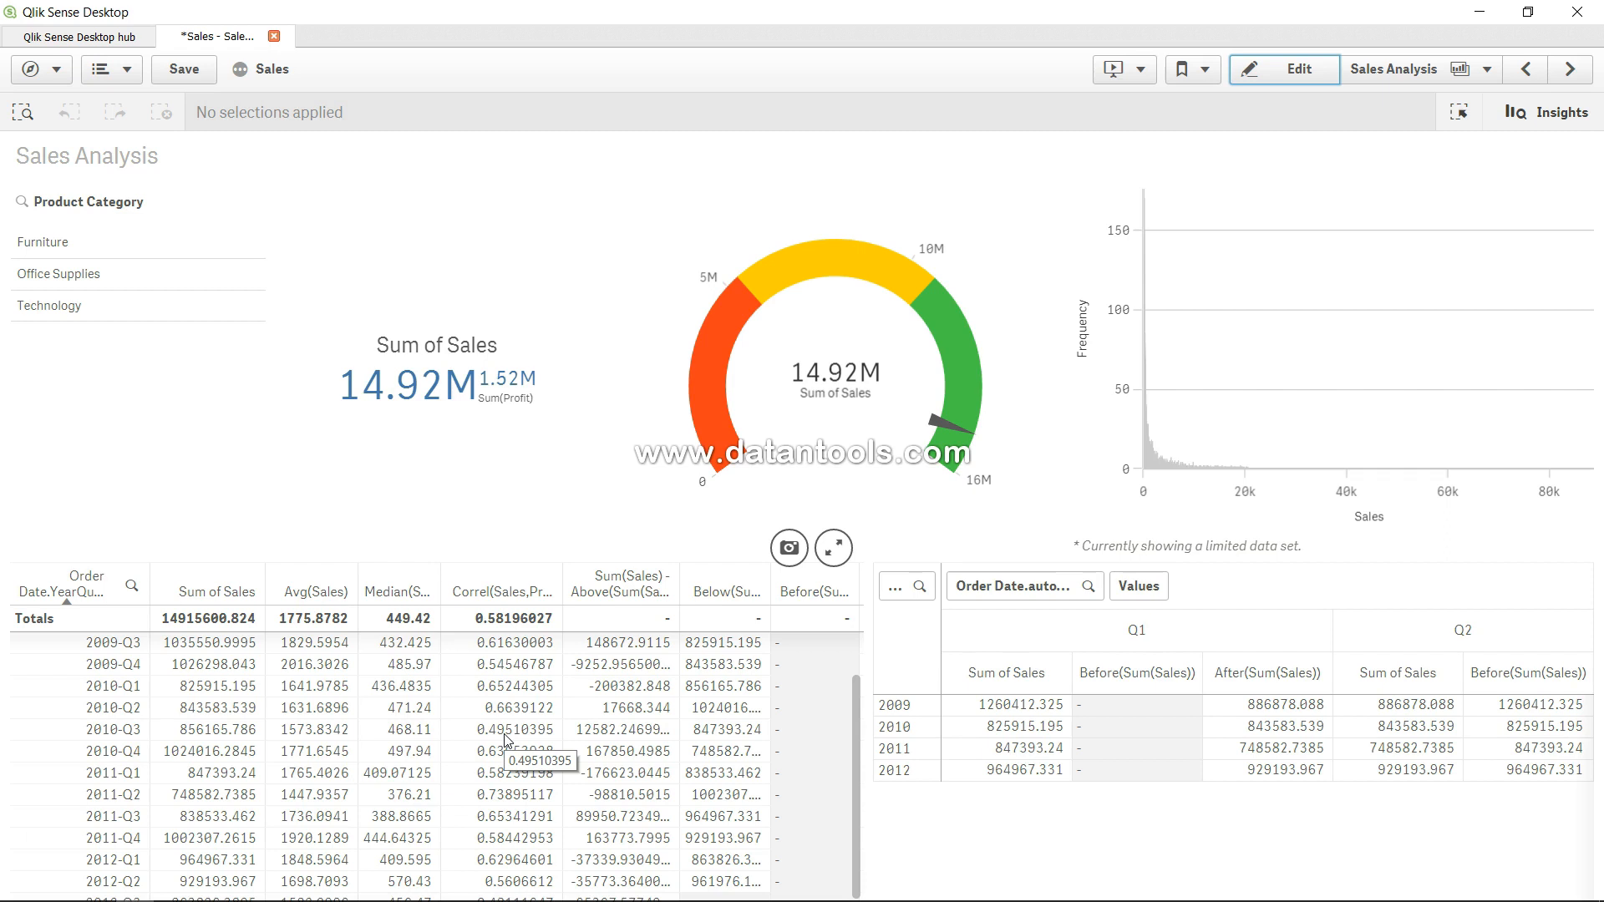
{"action": "scroll", "coordinate": [507, 739], "scroll_direction": "up", "scroll_amount": 1}
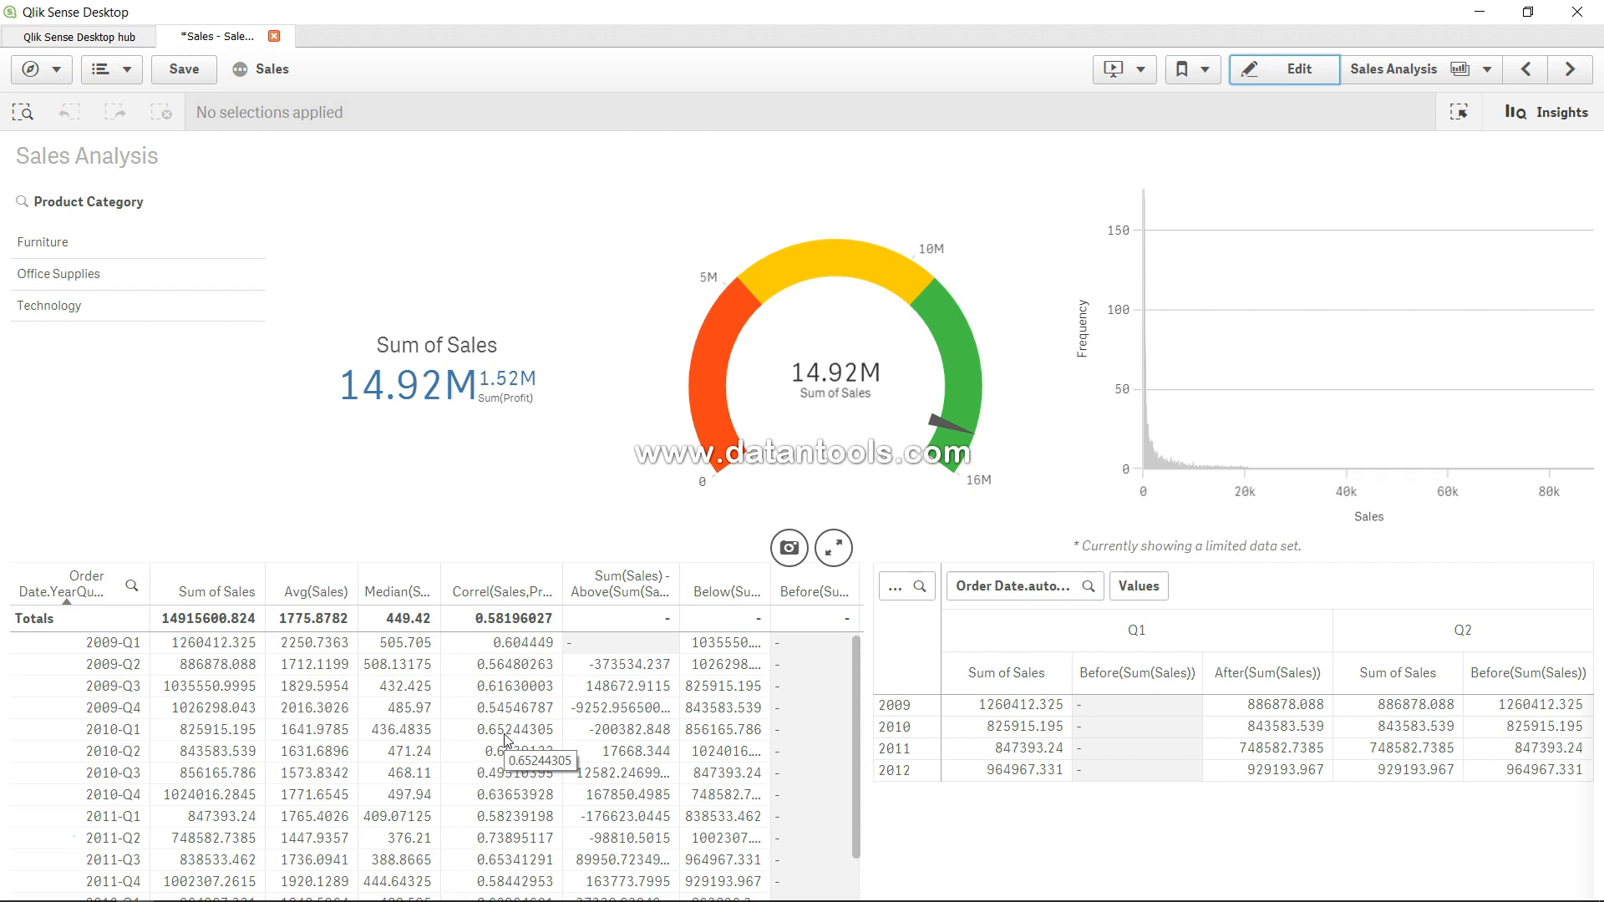
- Filter the sheet to the Technology product category and confirm the selection
{"action": "left_click", "coordinate": [74, 313]}
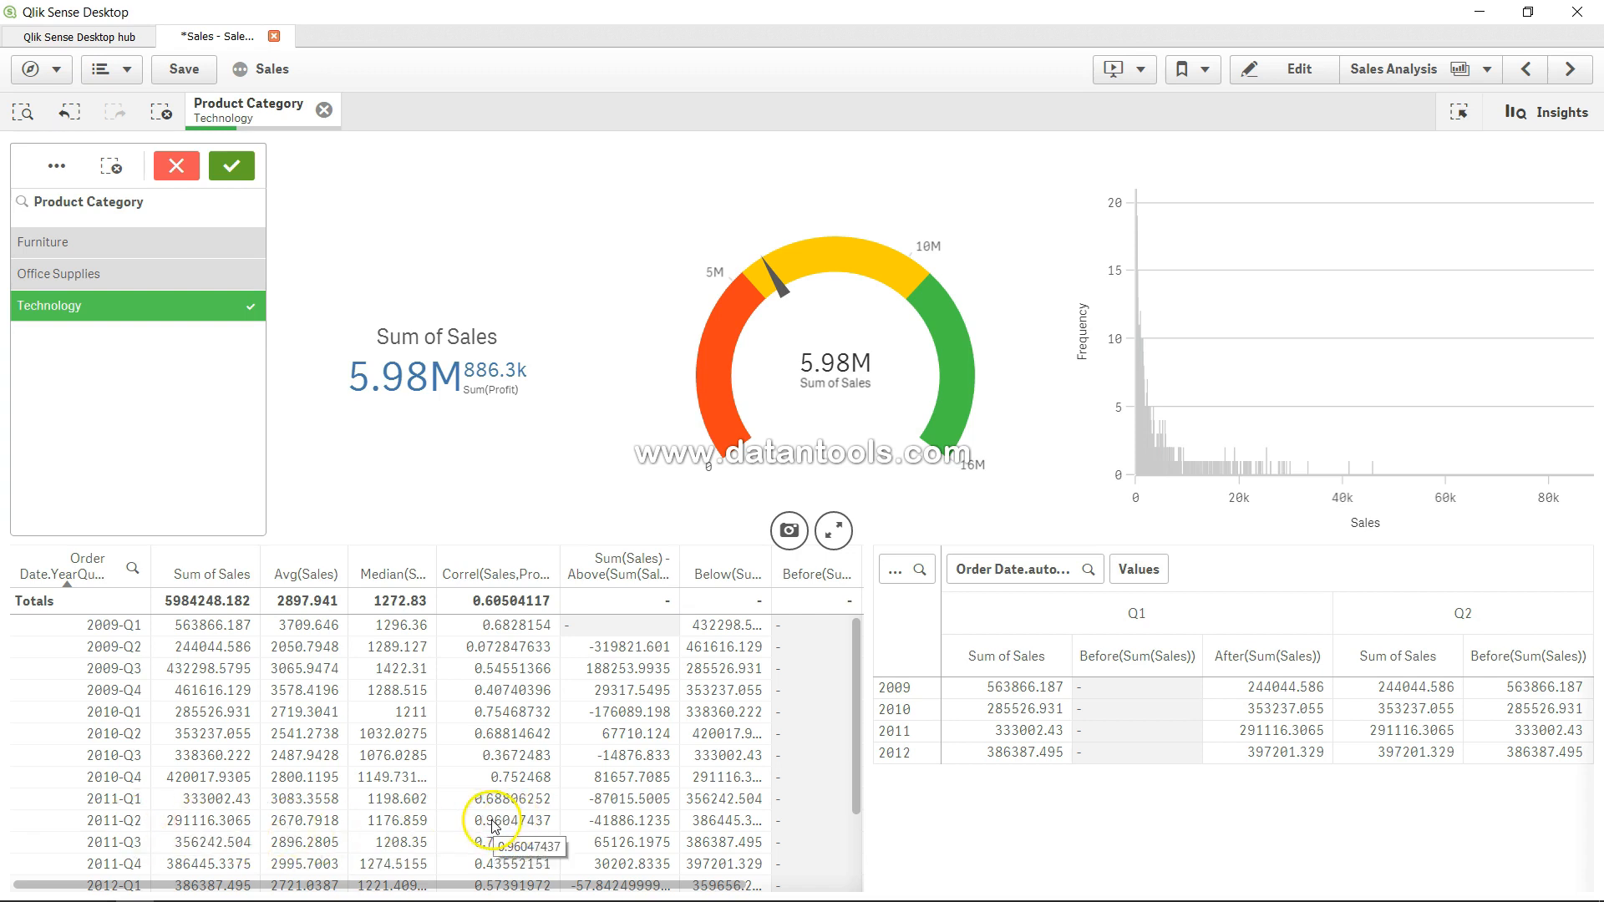
{"action": "left_click", "coordinate": [497, 735]}
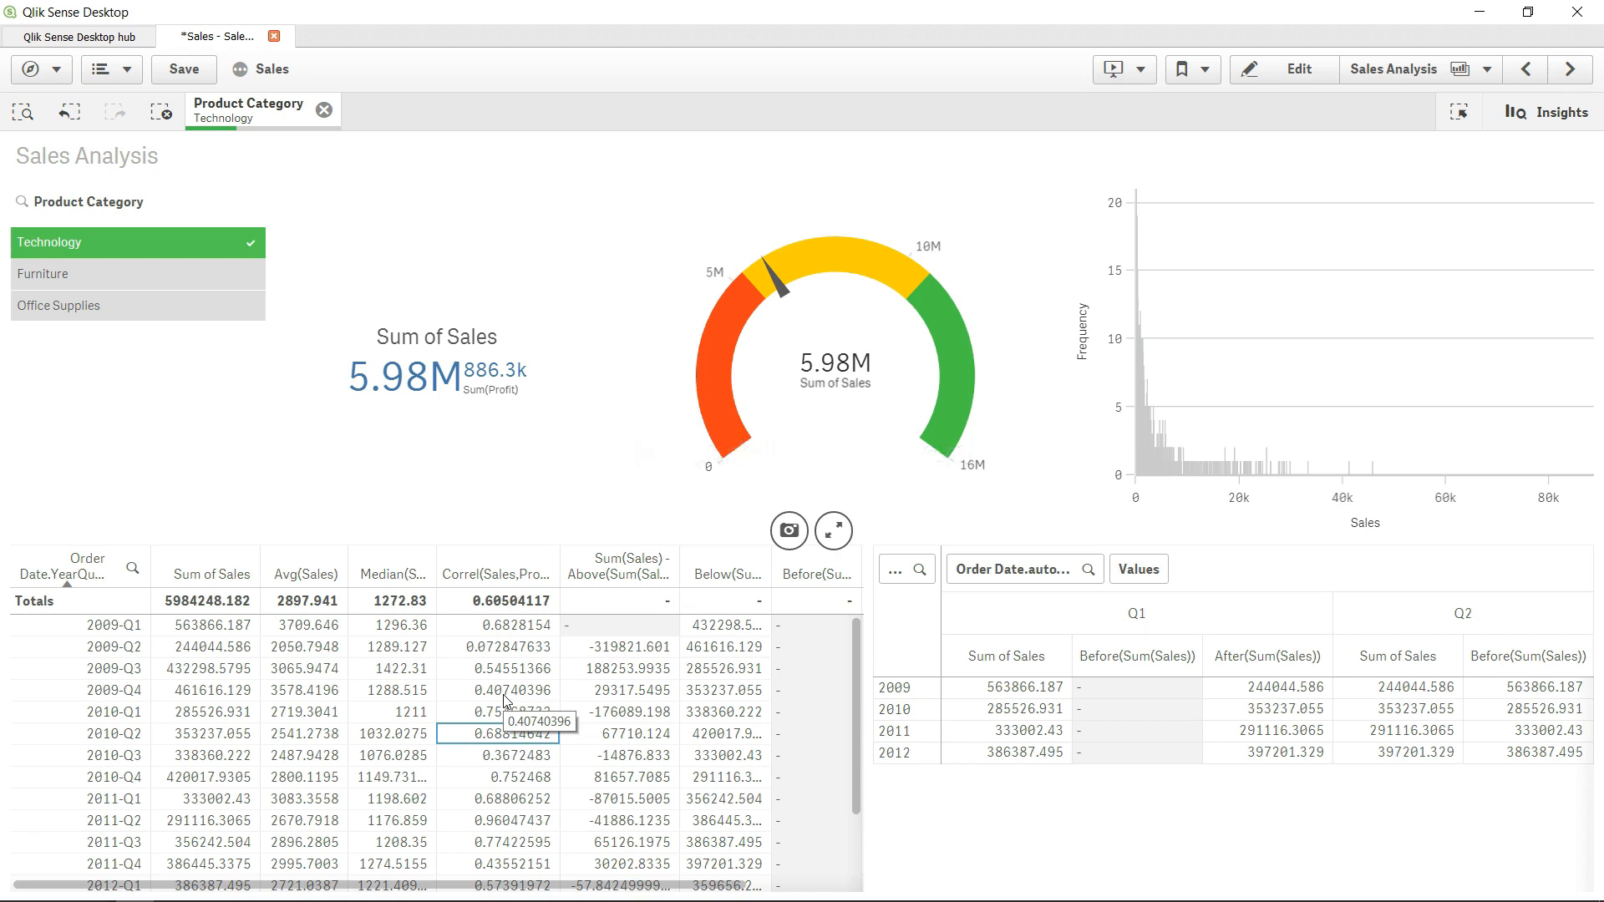
- Put the sheet in edit mode and add a Text & image object in the empty area below the Product Category filter
{"action": "key", "text": "ctrl+e"}
{"action": "left_click", "coordinate": [373, 428]}
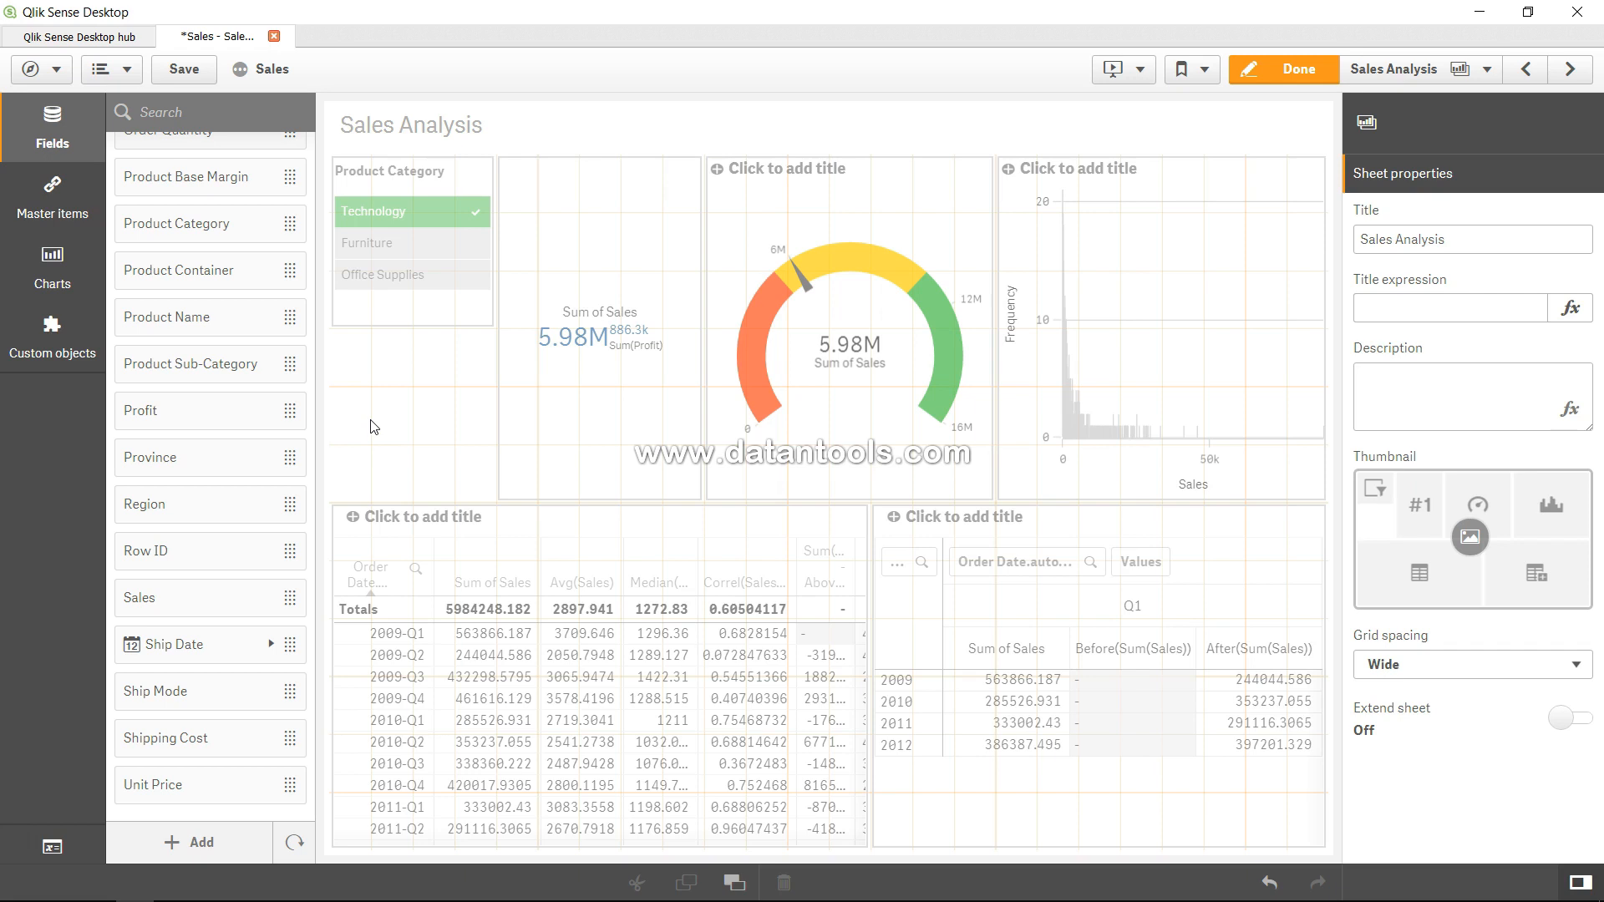
{"action": "left_click", "coordinate": [51, 276]}
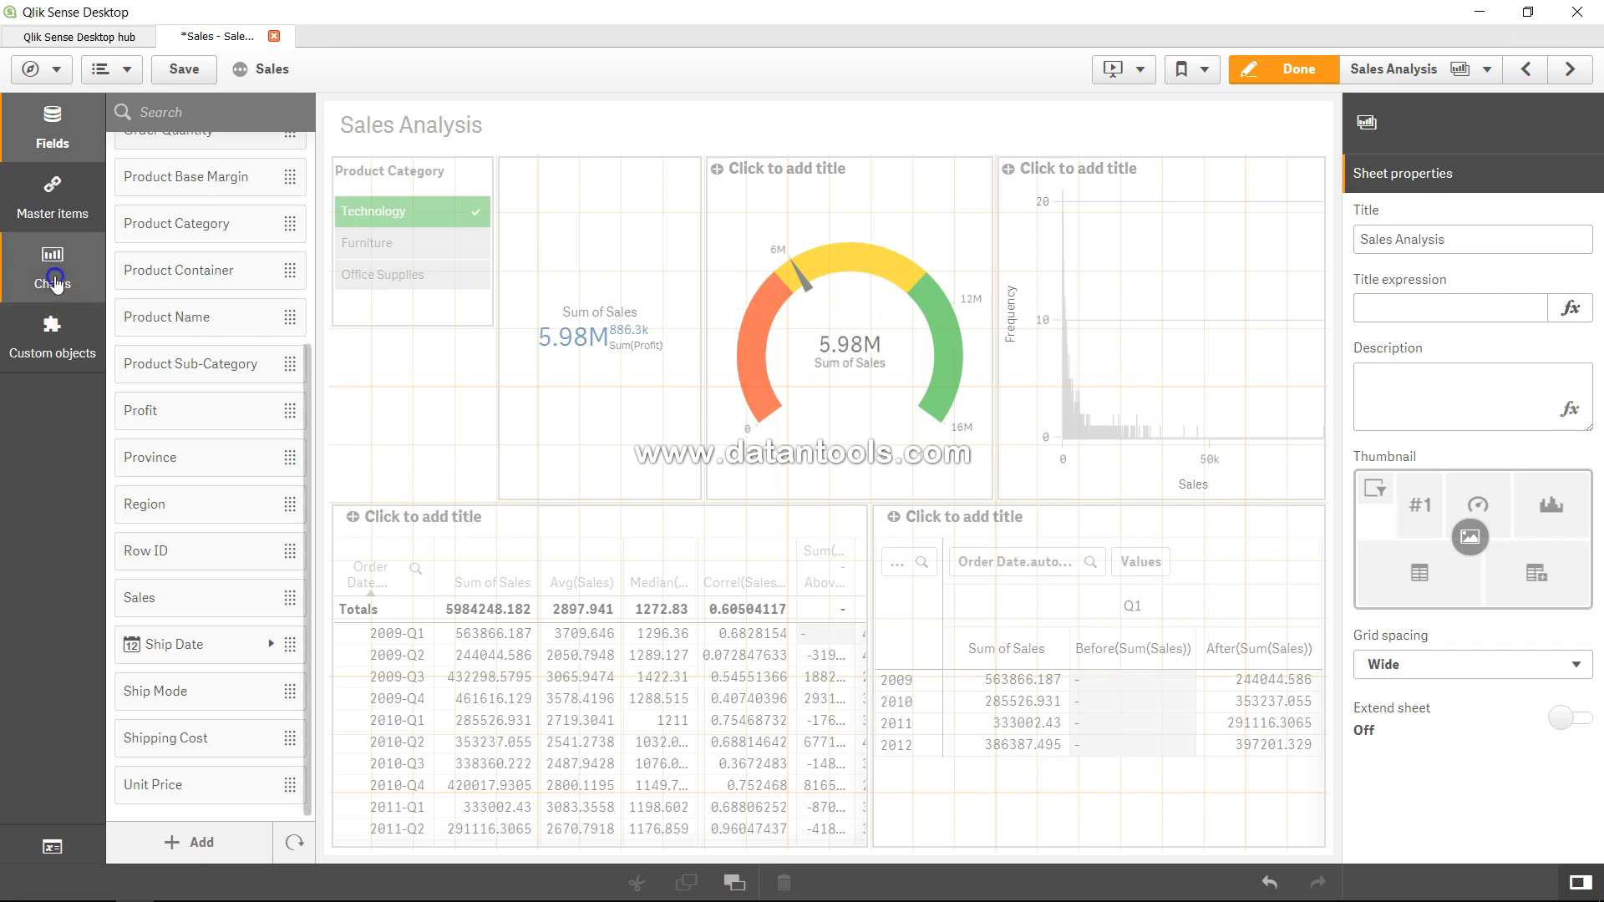
{"action": "left_click_drag", "start_coordinate": [219, 796], "coordinate": [394, 419]}
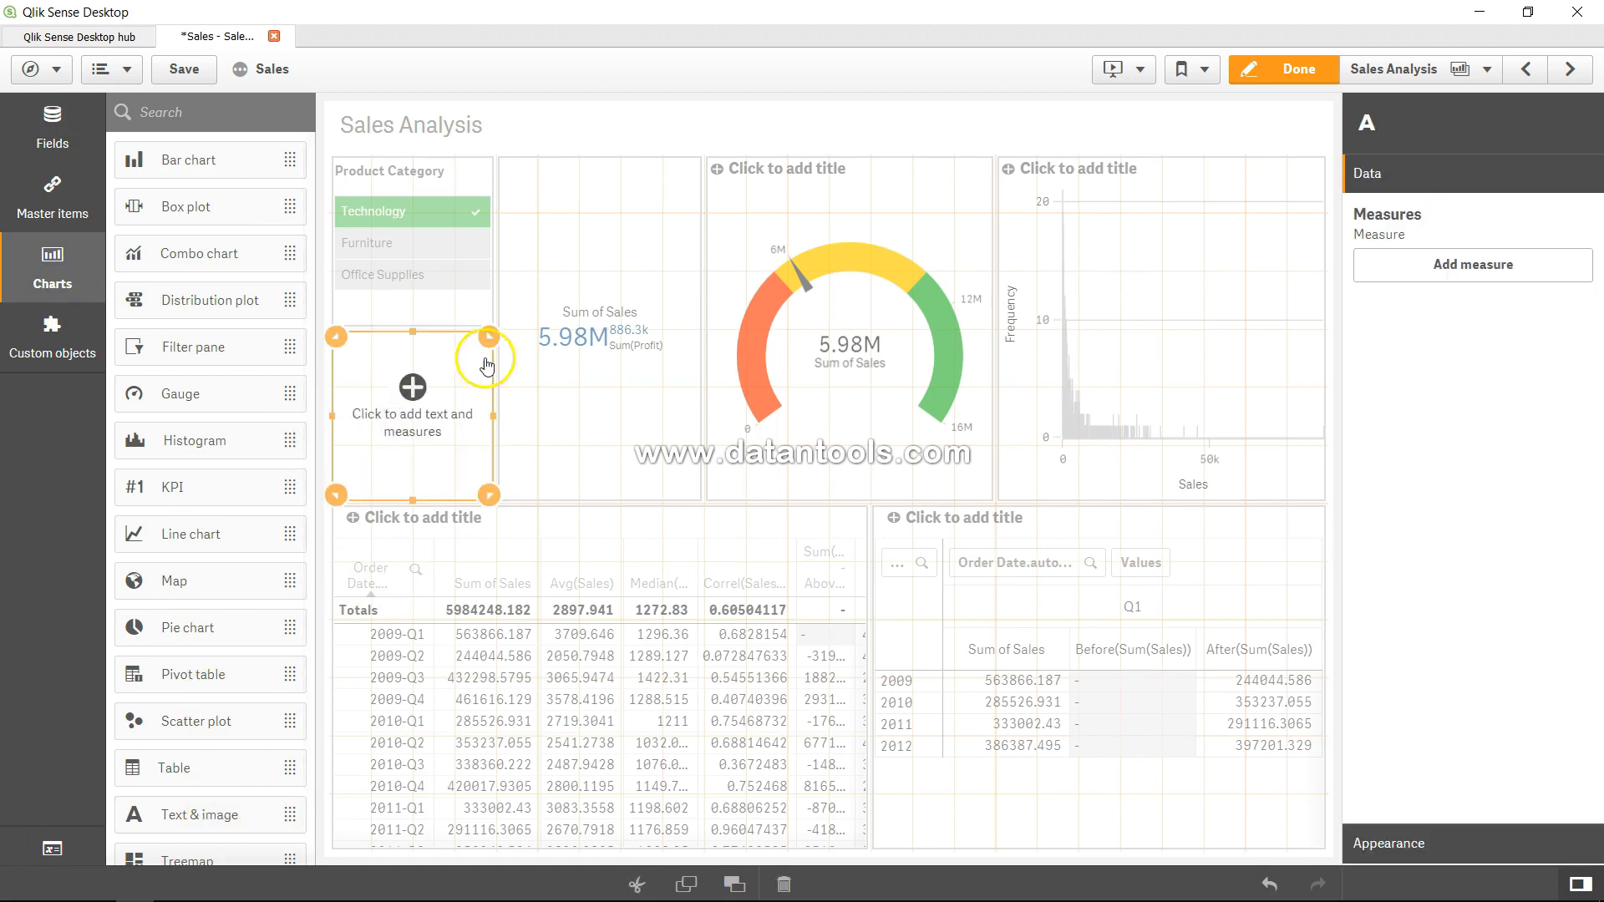
- Add a measure with the expression MissingCount([Order ID]) to the new text object
{"action": "left_click", "coordinate": [1474, 266]}
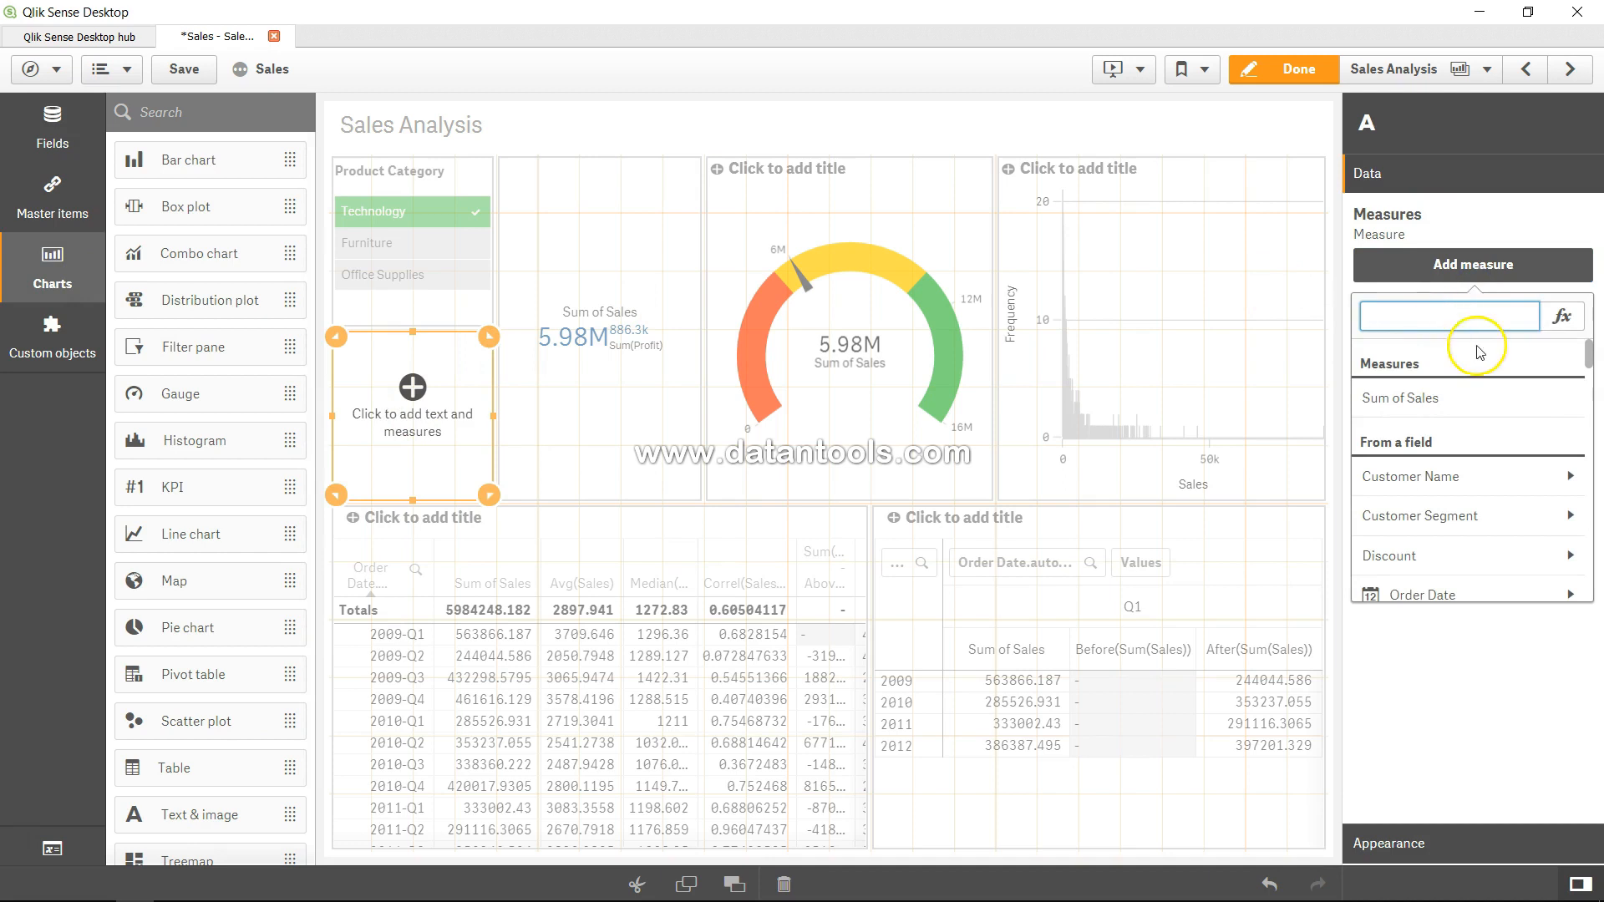
{"action": "left_click", "coordinate": [1560, 314]}
{"action": "left_click", "coordinate": [907, 354]}
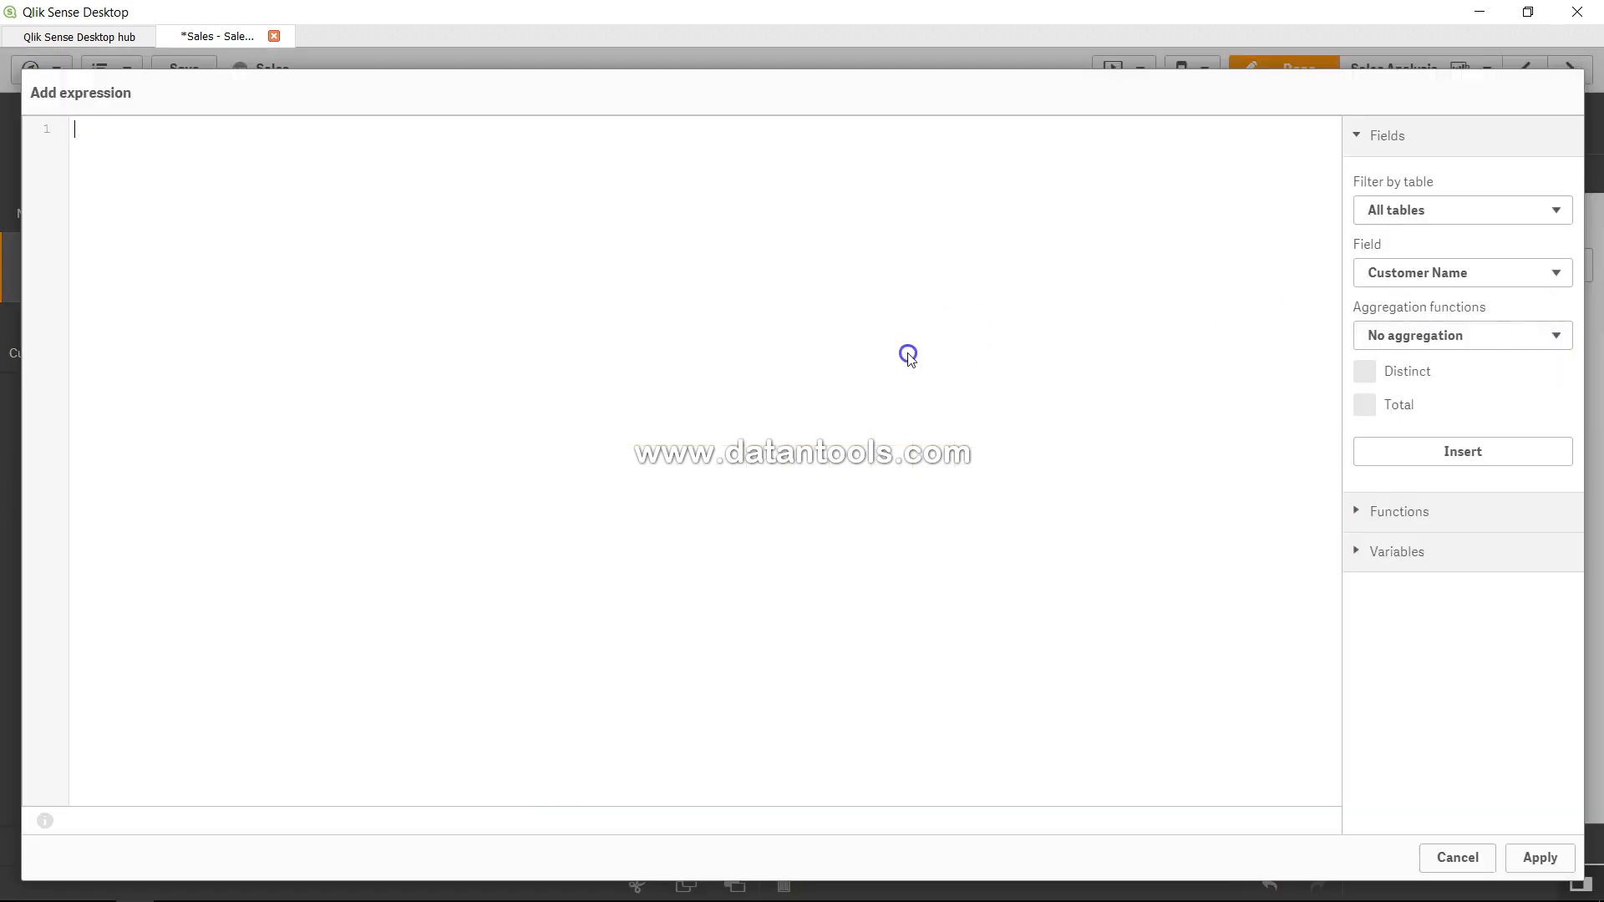
{"action": "type", "text": "missin"}
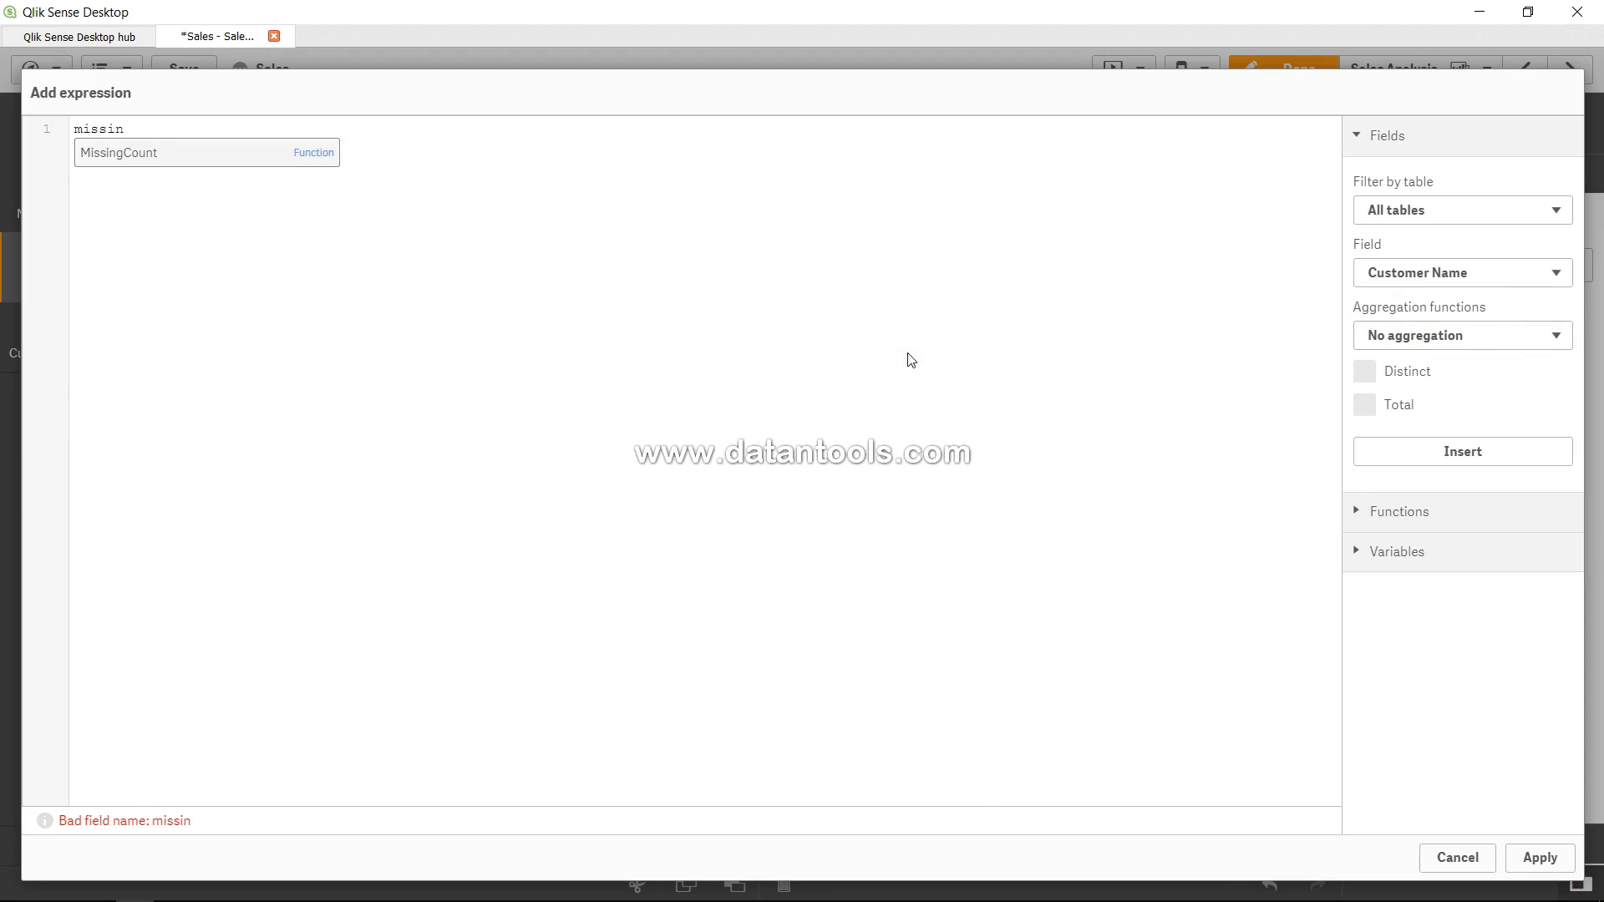
{"action": "key", "text": "Return"}
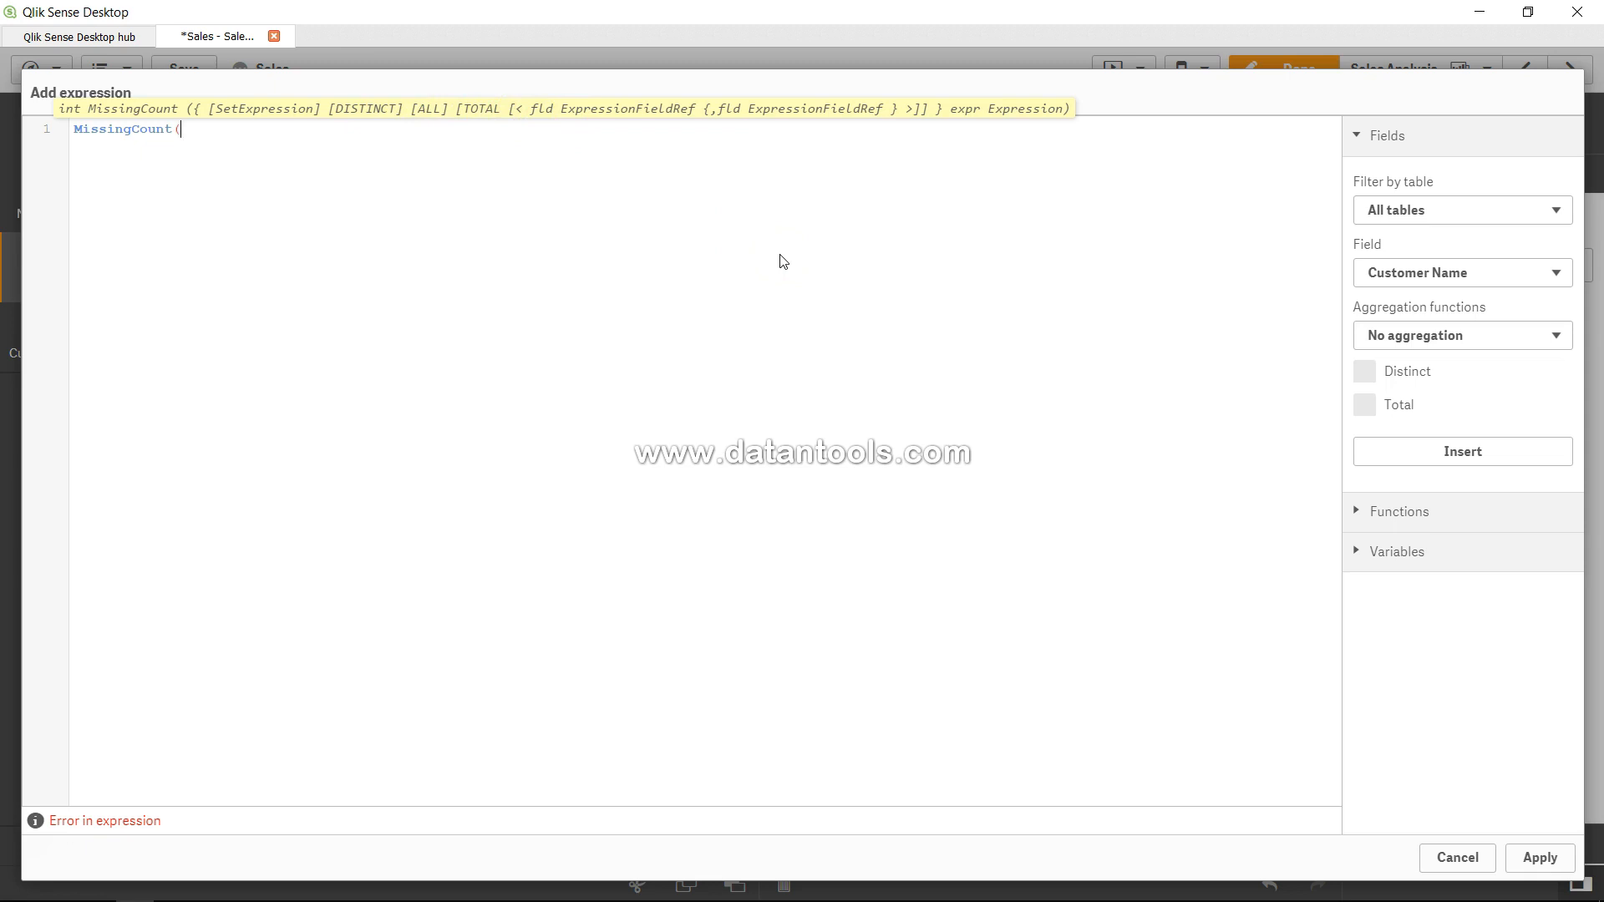
{"action": "type", "text": "Order"}
{"action": "scroll", "coordinate": [247, 309], "scroll_direction": "down", "scroll_amount": 2}
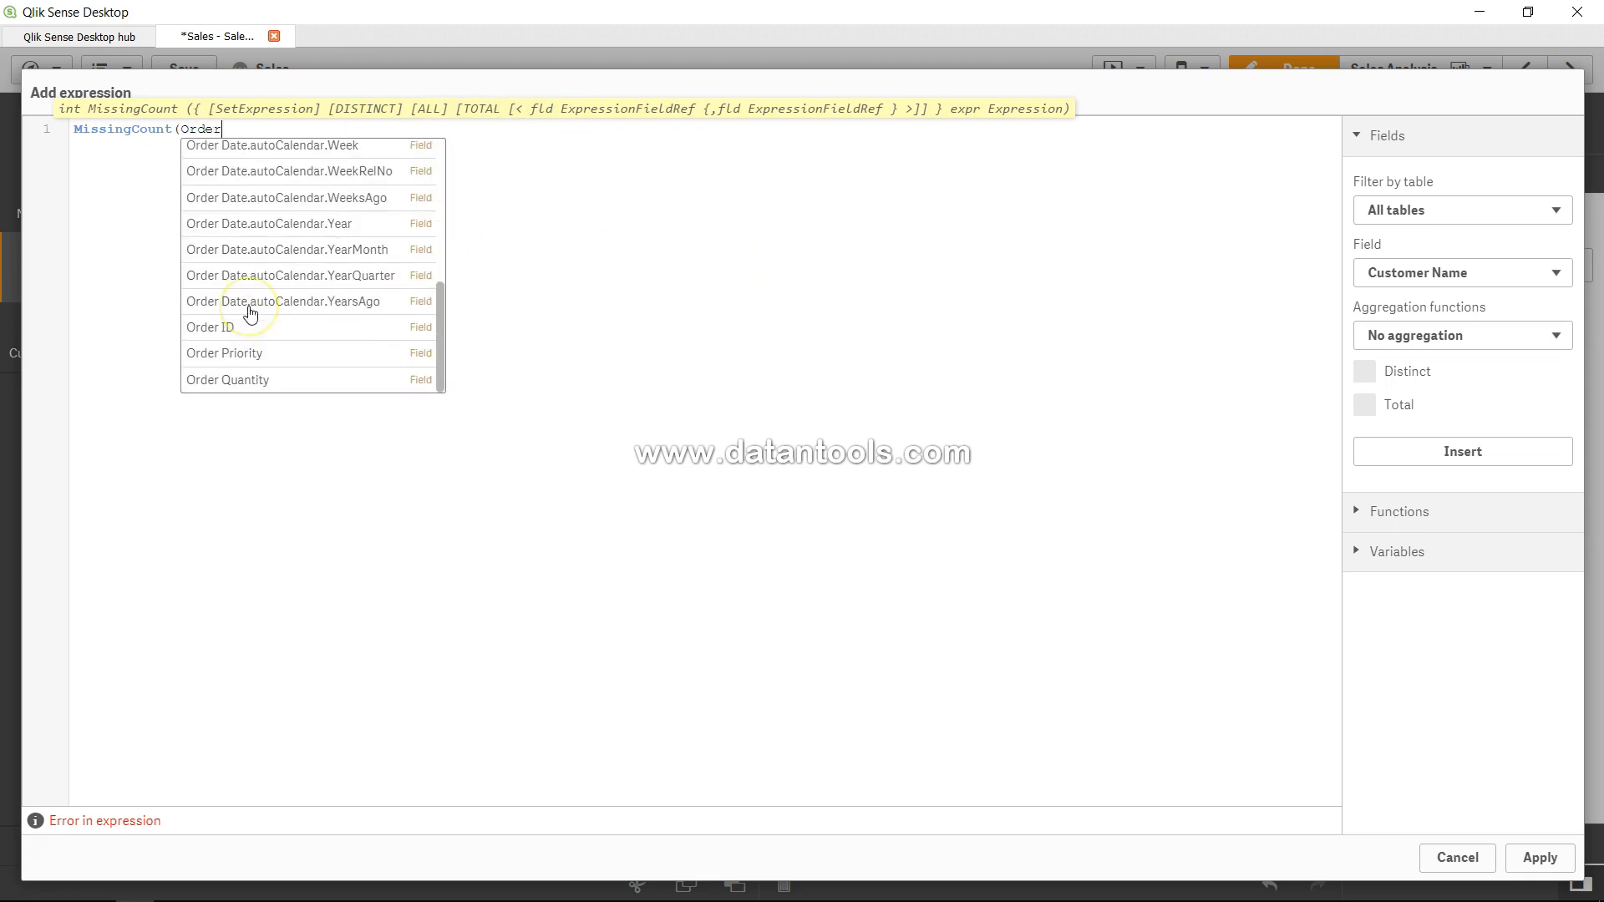
{"action": "left_click", "coordinate": [249, 334]}
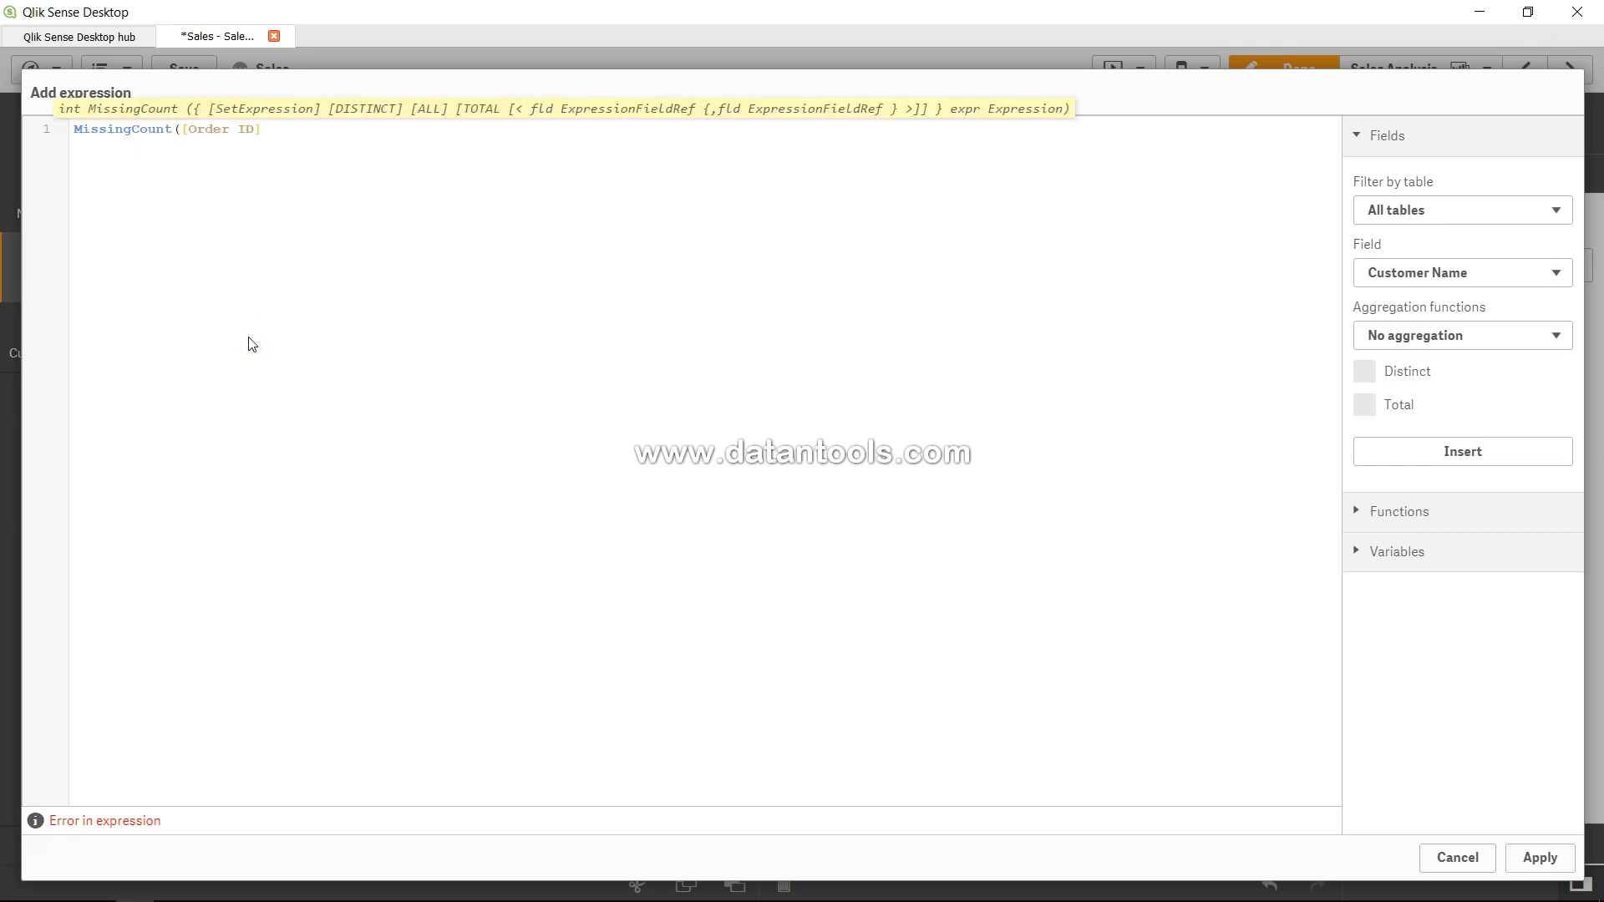
{"action": "type", "text": ")"}
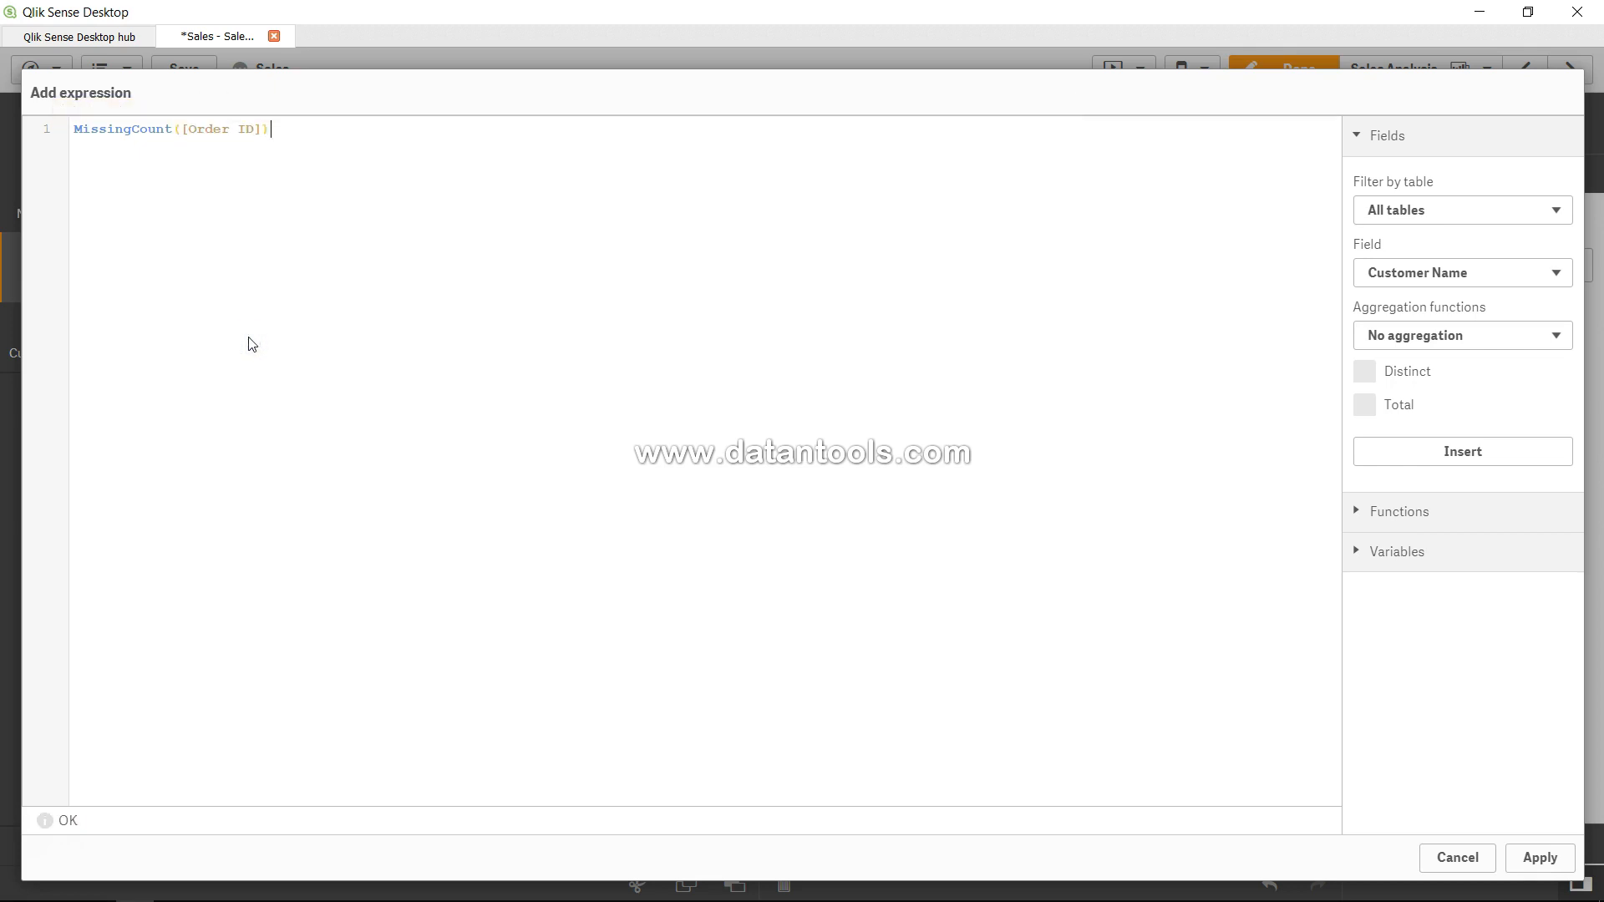
{"action": "left_click", "coordinate": [1541, 858]}
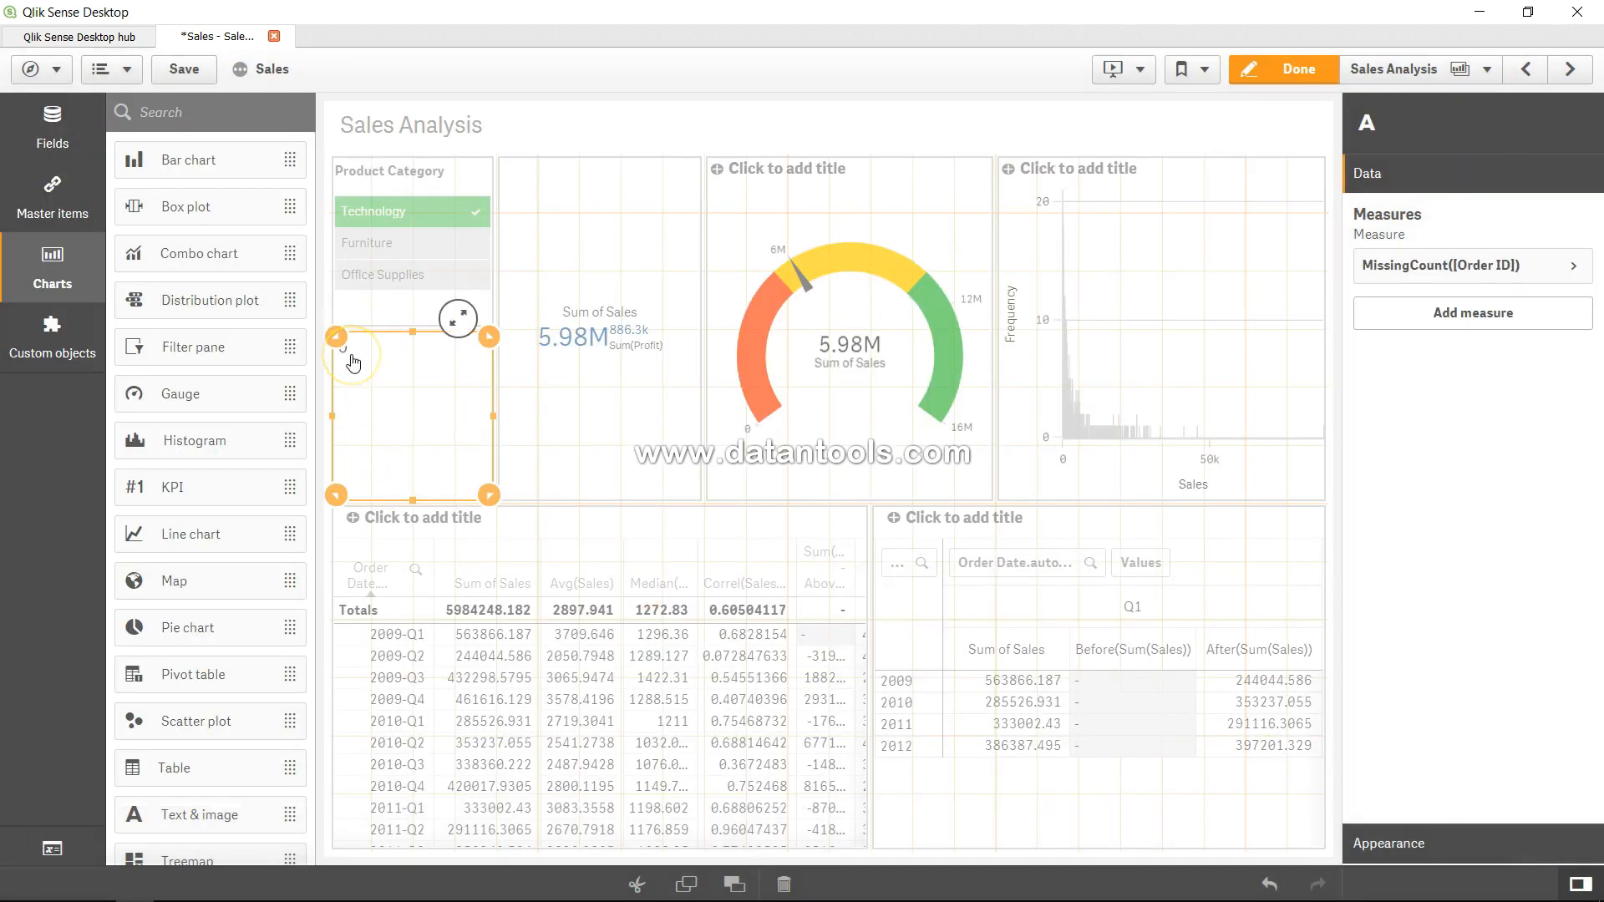
- Leave edit mode and examine the missing-value count shown in the text object
{"action": "left_click", "coordinate": [1238, 67]}
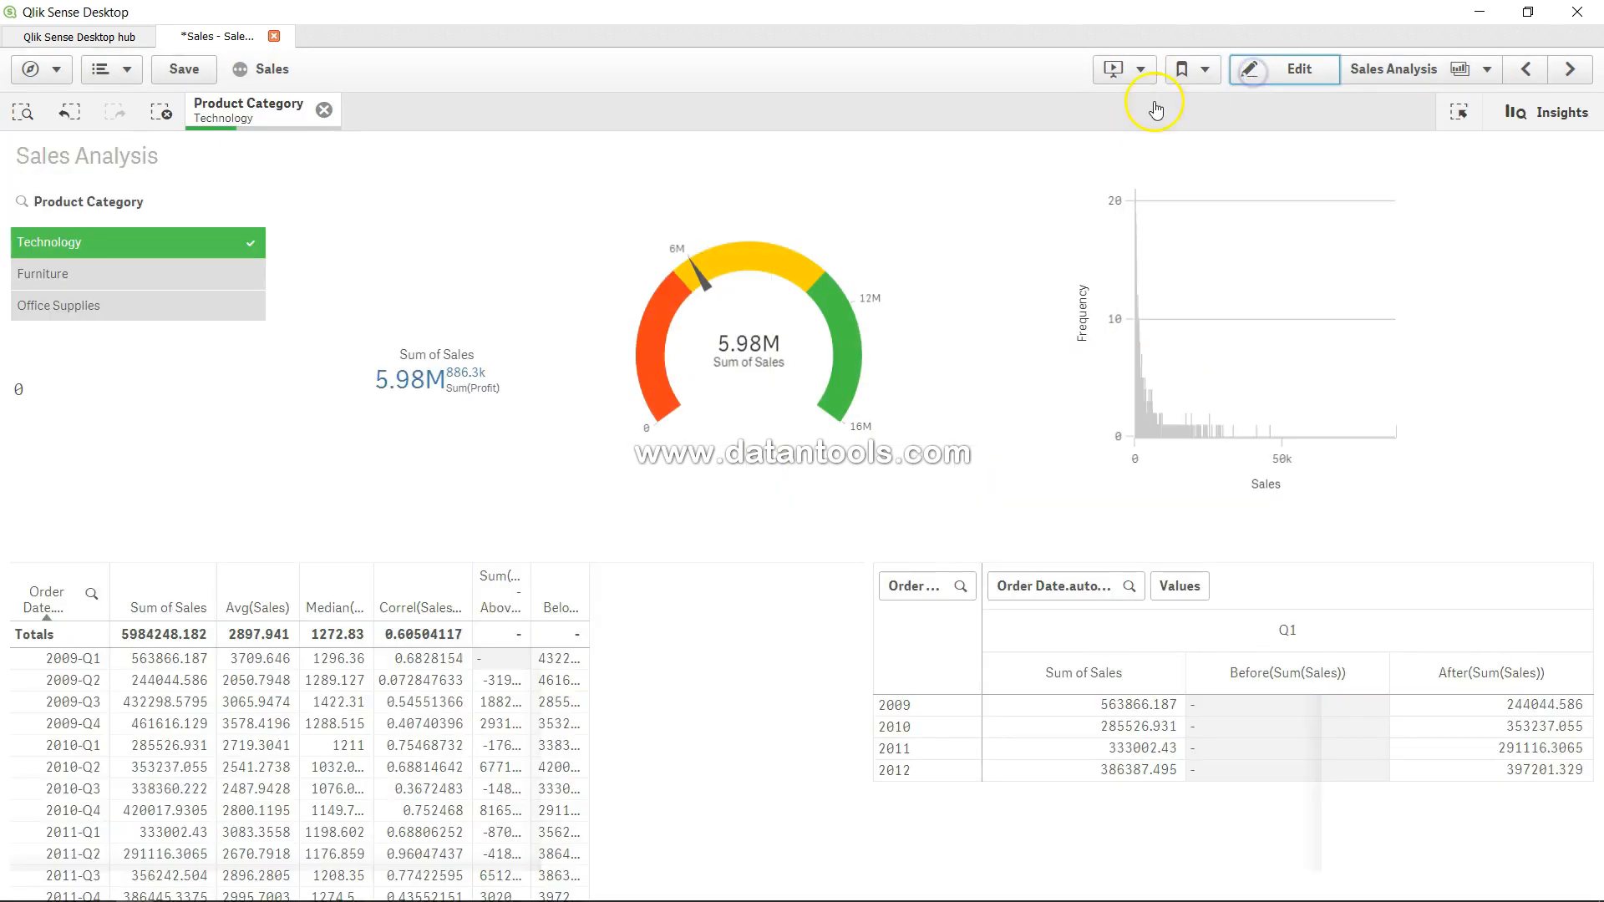
{"action": "left_click", "coordinate": [32, 390]}
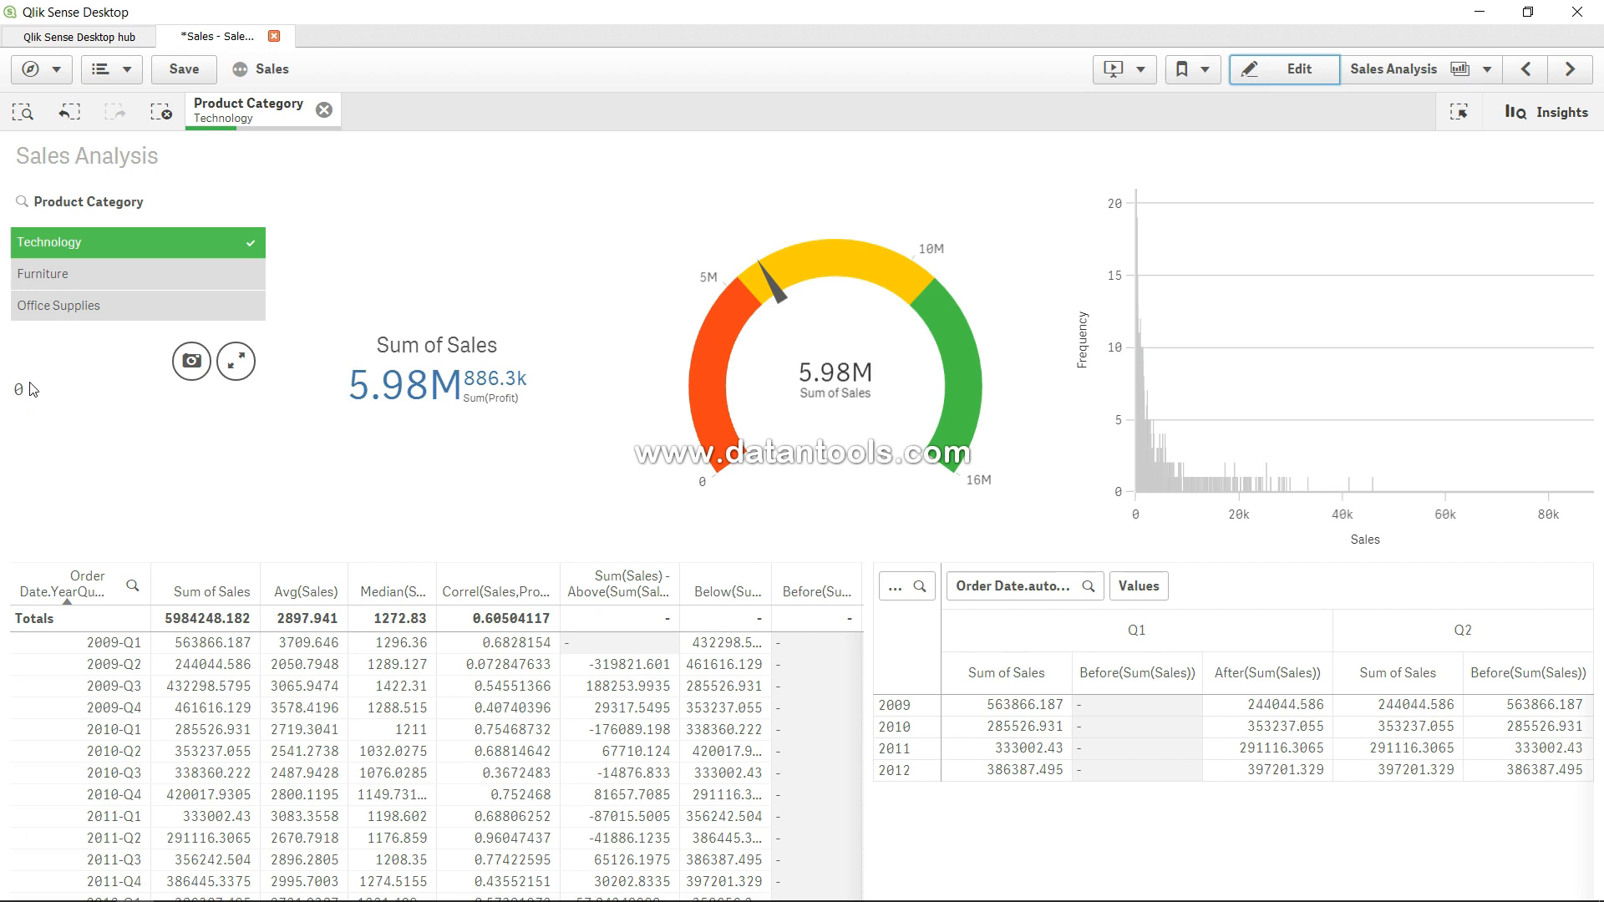
{"action": "left_click", "coordinate": [20, 399]}
{"action": "left_click", "coordinate": [22, 398]}
{"action": "left_click", "coordinate": [144, 384]}
- Prefix the text object's MissingCount expression with the label '# of Missing Values in Order id = ' & and view the finished sheet
{"action": "left_click", "coordinate": [1300, 72]}
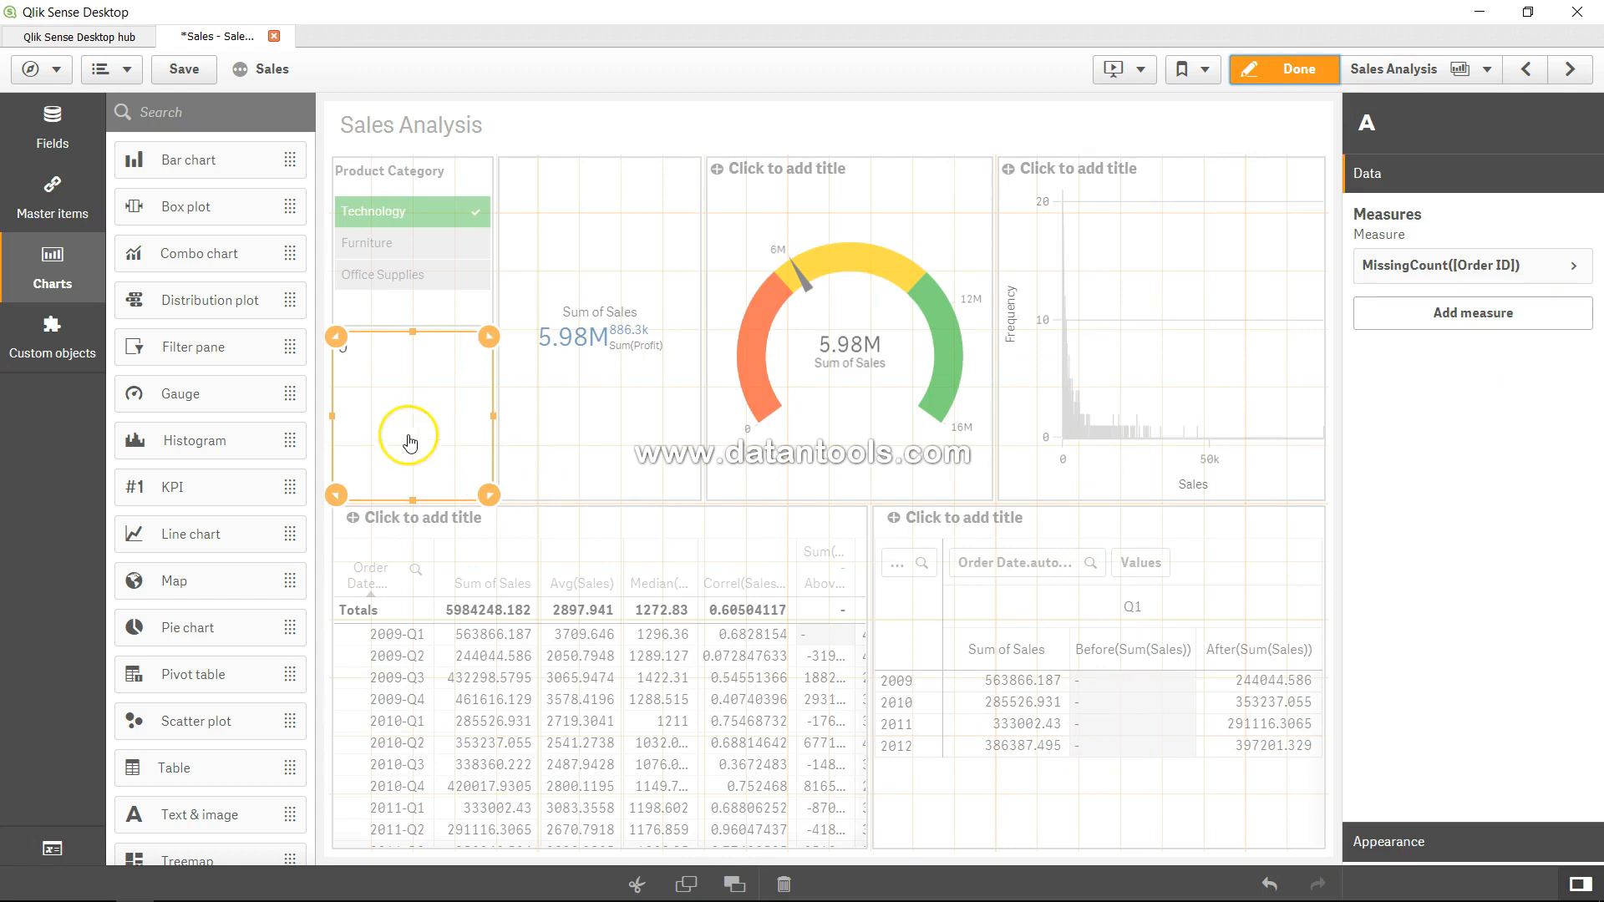
{"action": "left_click", "coordinate": [1574, 267]}
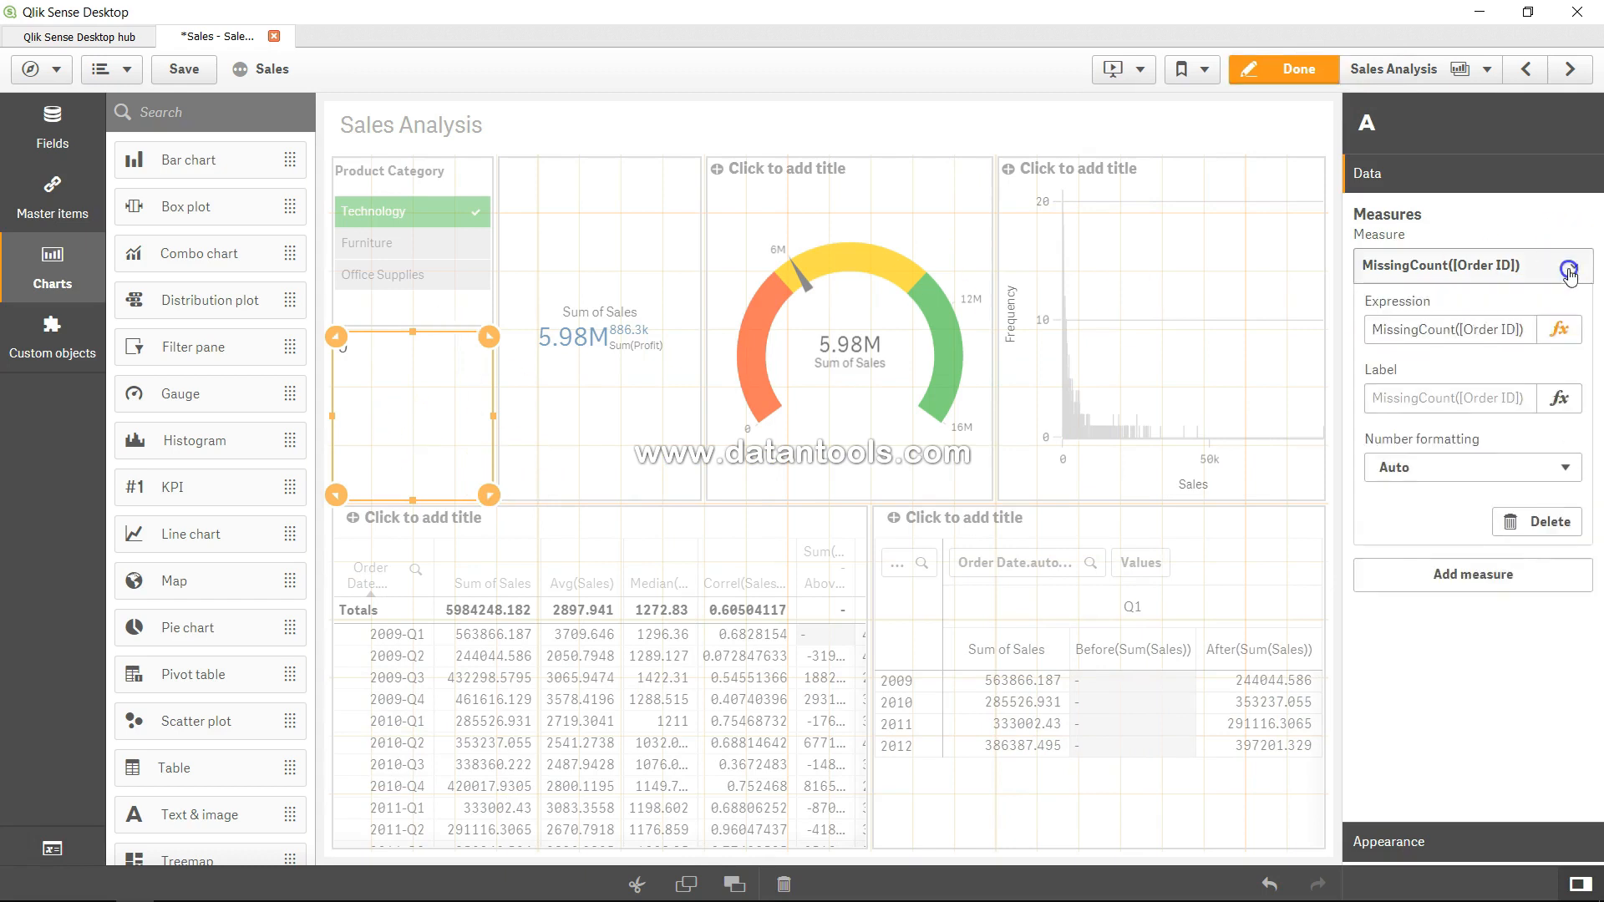
{"action": "left_click", "coordinate": [1558, 330]}
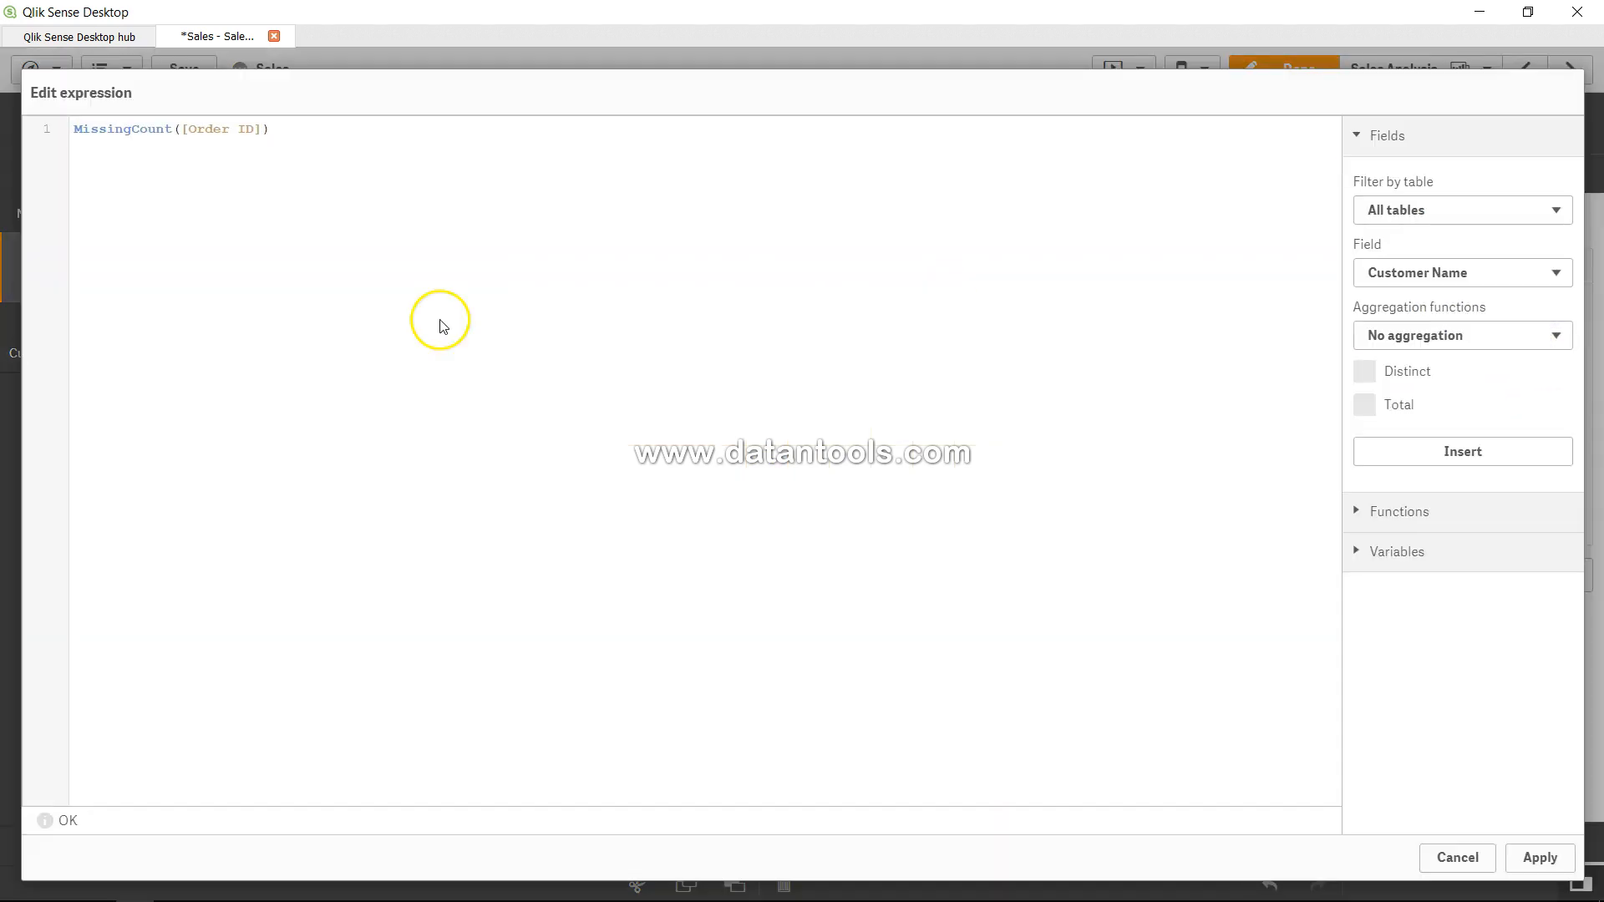
{"action": "left_click", "coordinate": [198, 394]}
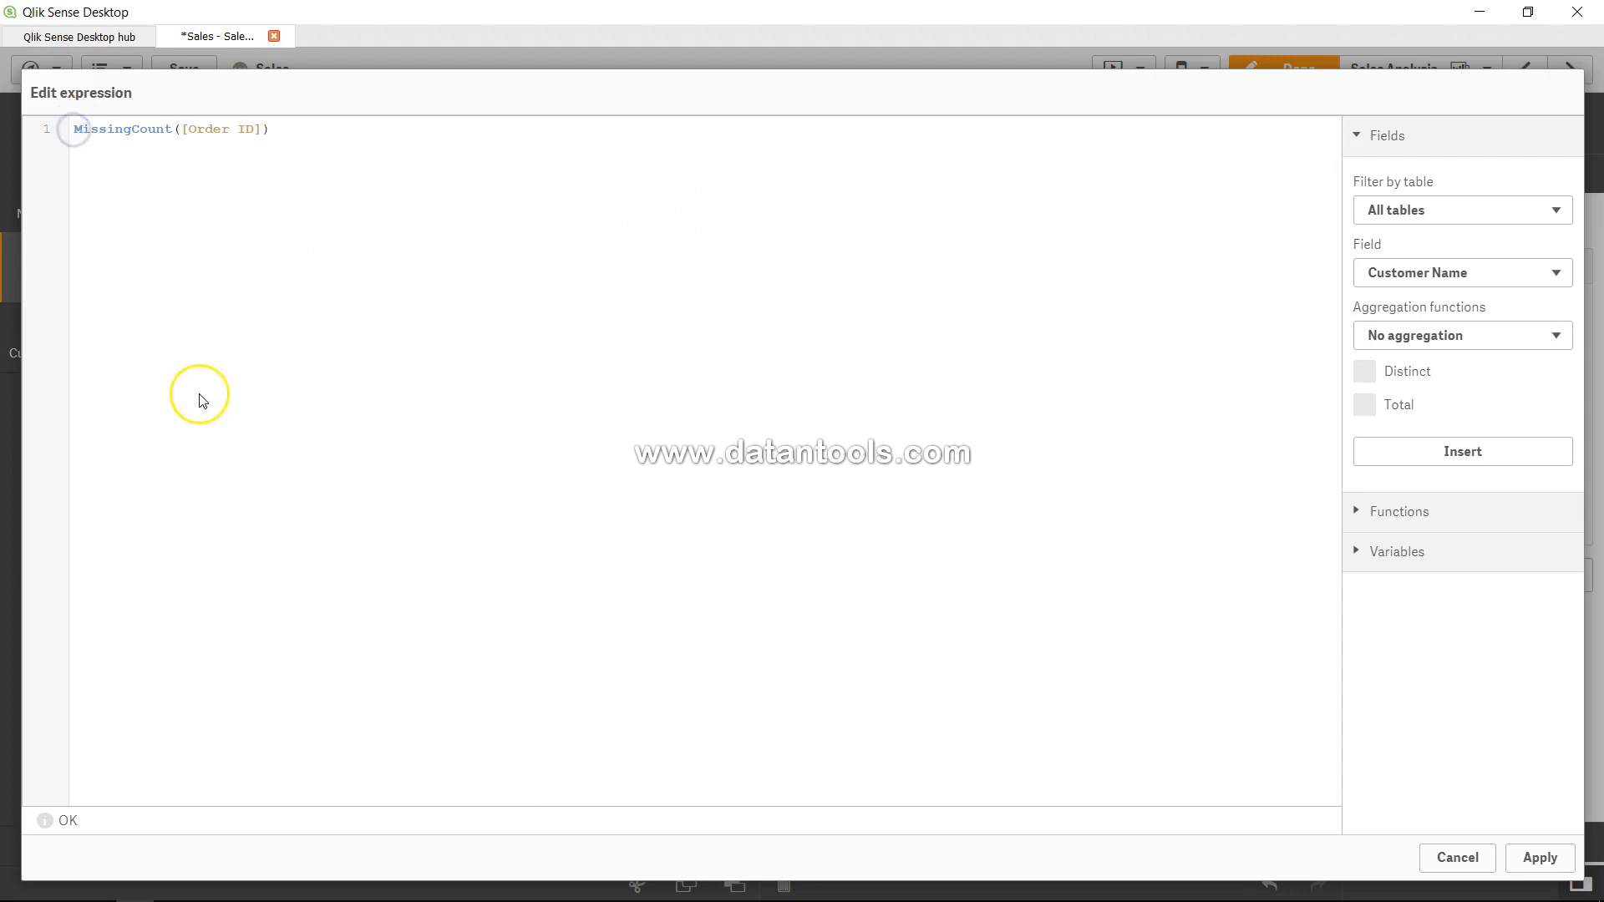
{"action": "key", "text": "Home"}
{"action": "type", "text": "'' &"}
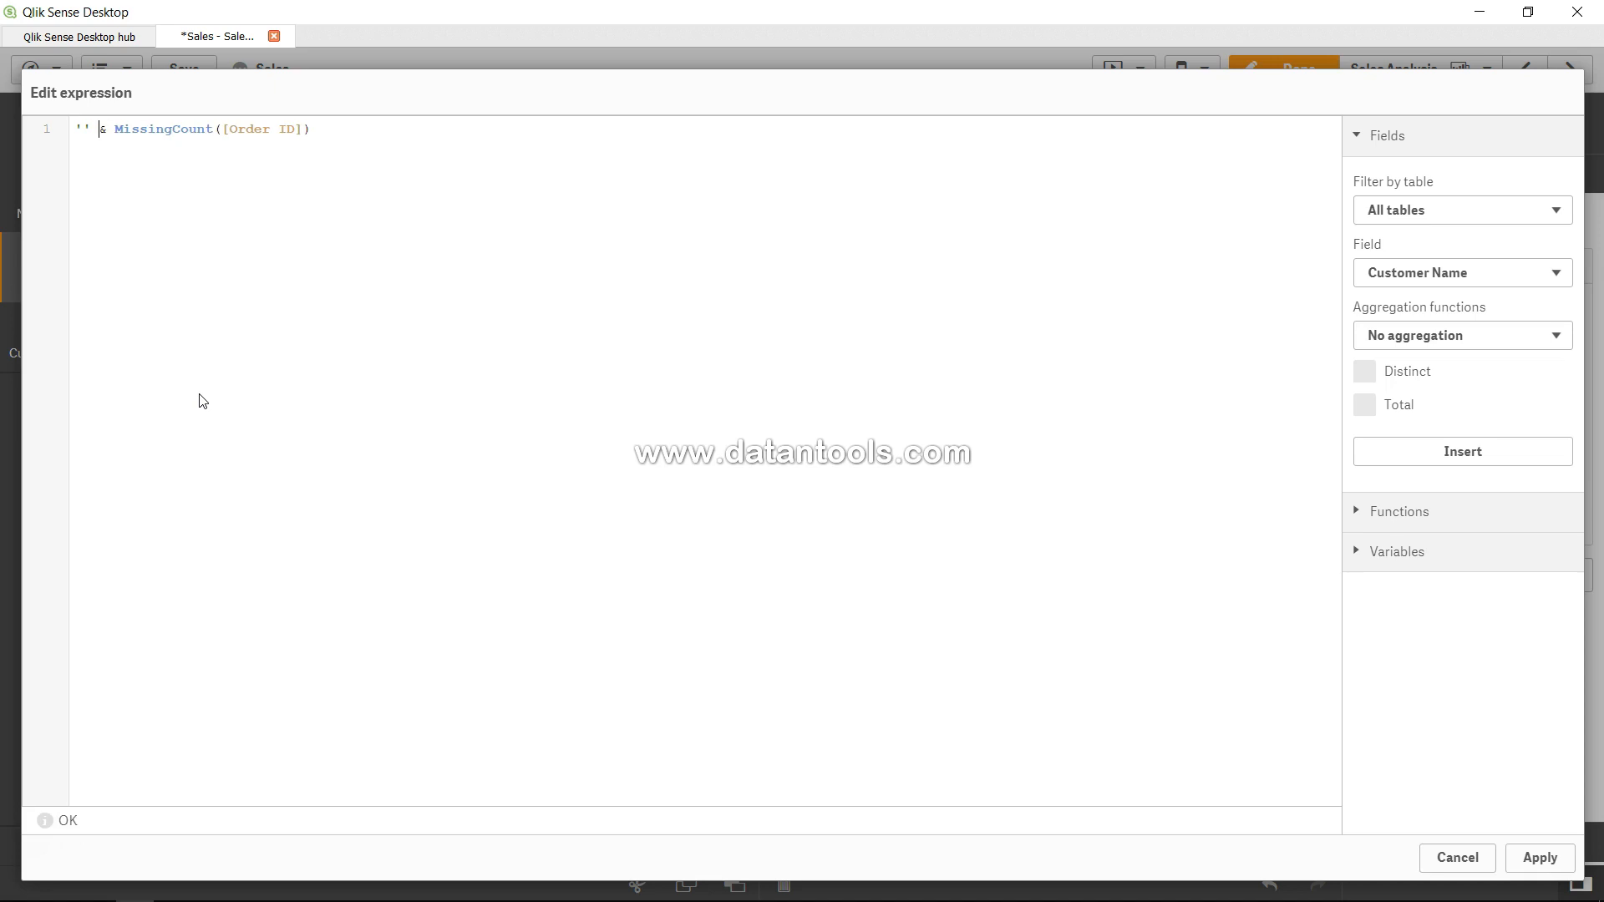
{"action": "type", "text": "# o"}
{"action": "key", "text": "BackSpace"}
{"action": "type", "text": "f Missing Values in Order id ="}
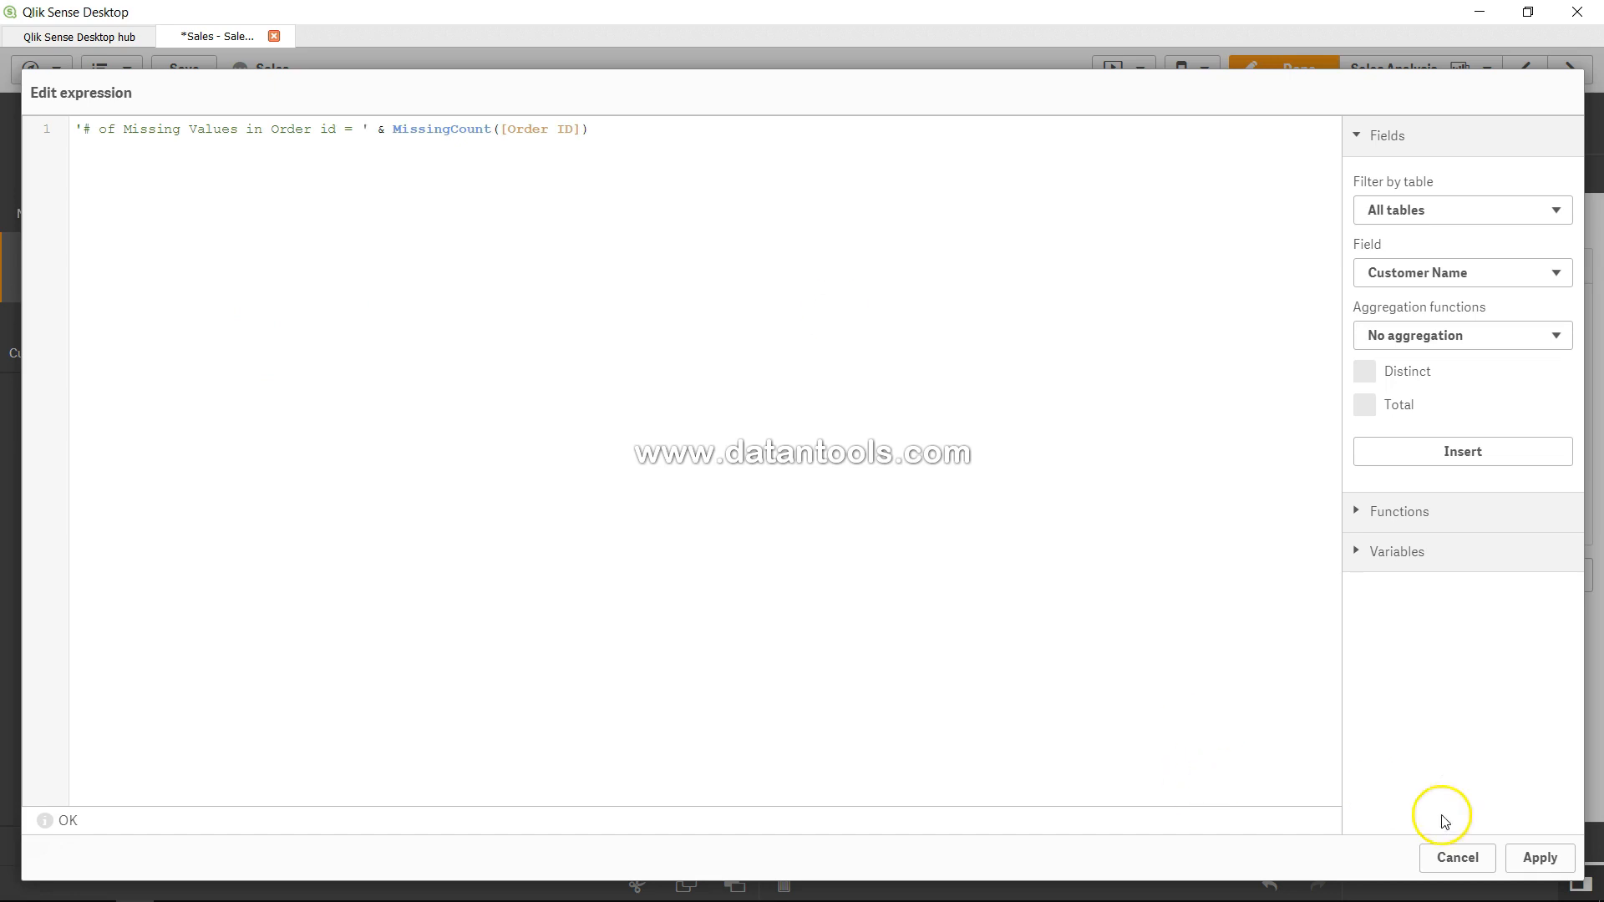
{"action": "left_click", "coordinate": [1530, 859]}
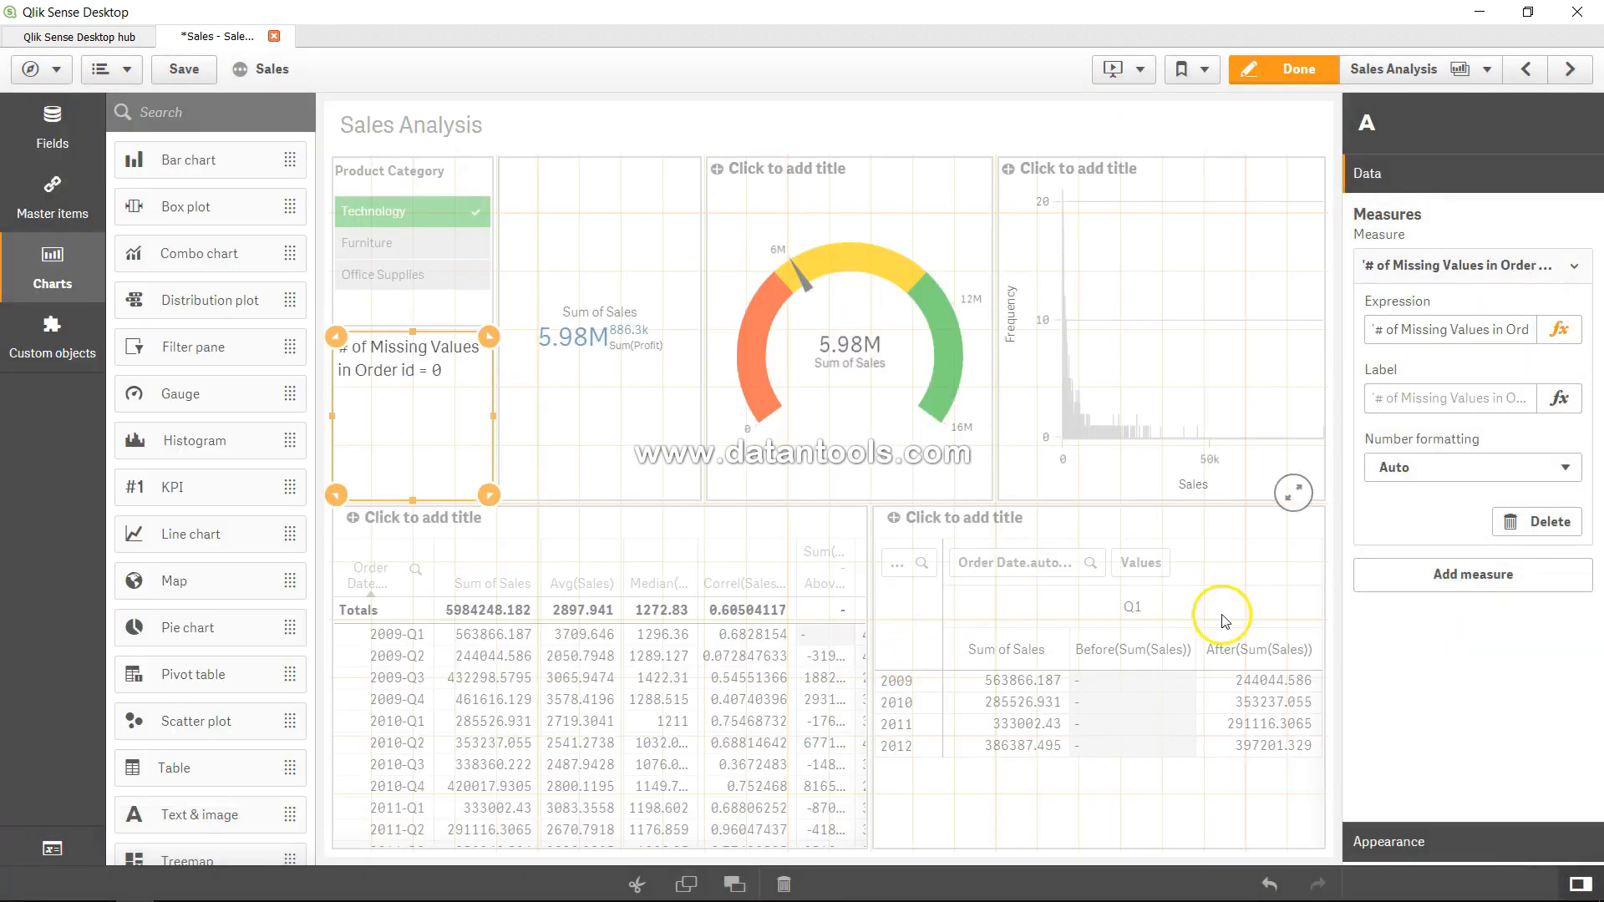
{"action": "left_click", "coordinate": [1287, 69]}
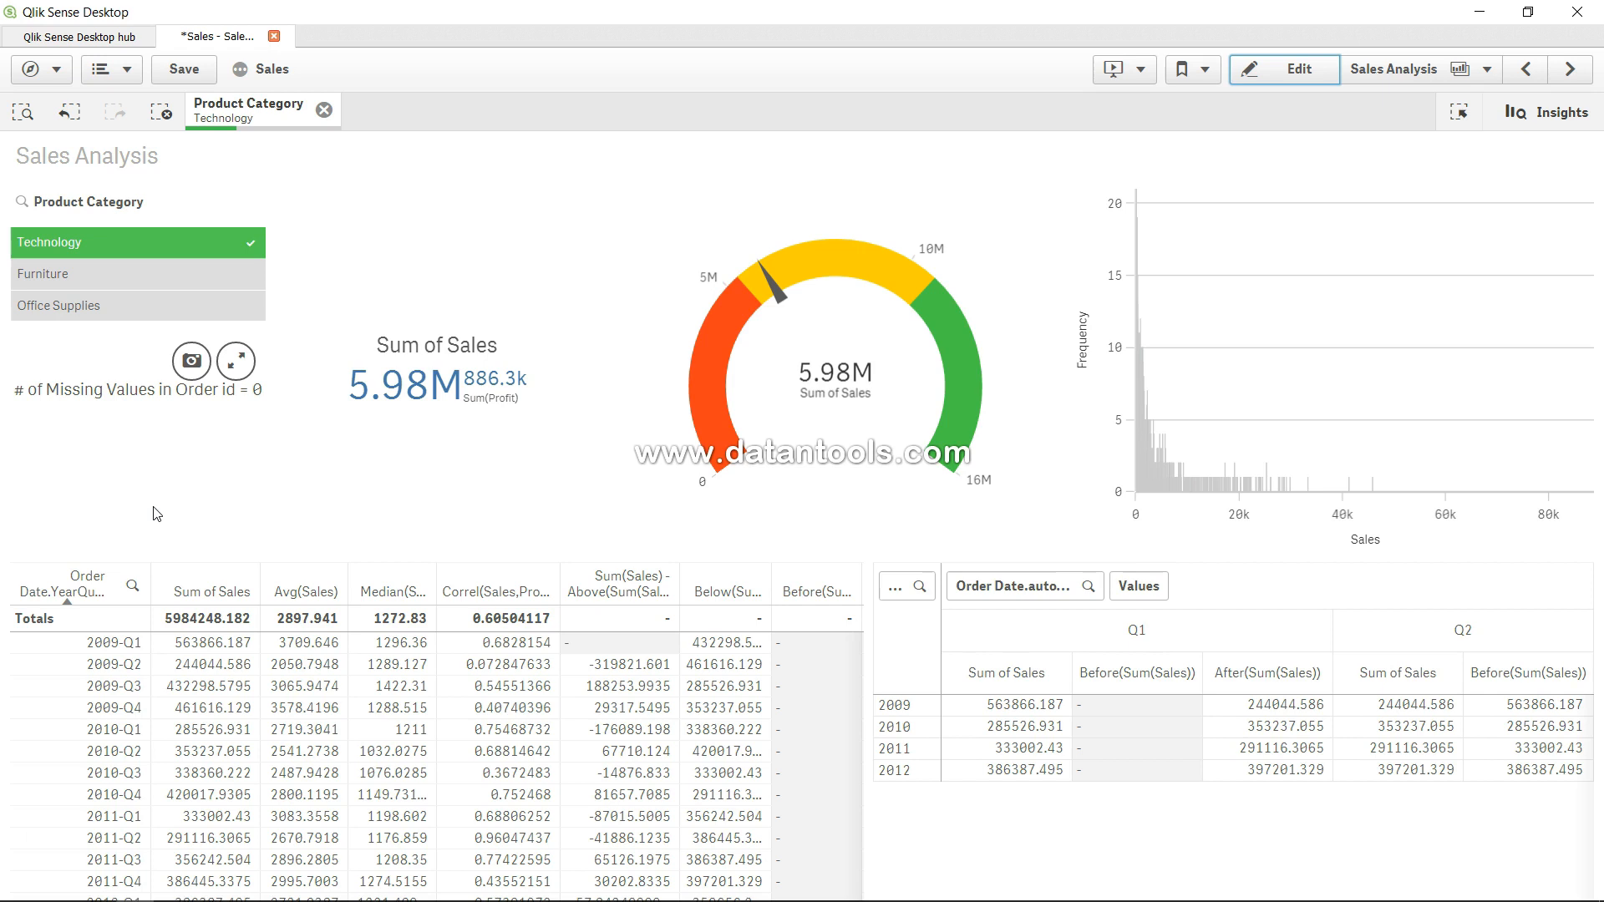
- Open the text object's measure expression for editing and append & Chr(10) after MissingCount([Order ID])
{"action": "left_click", "coordinate": [1294, 76]}
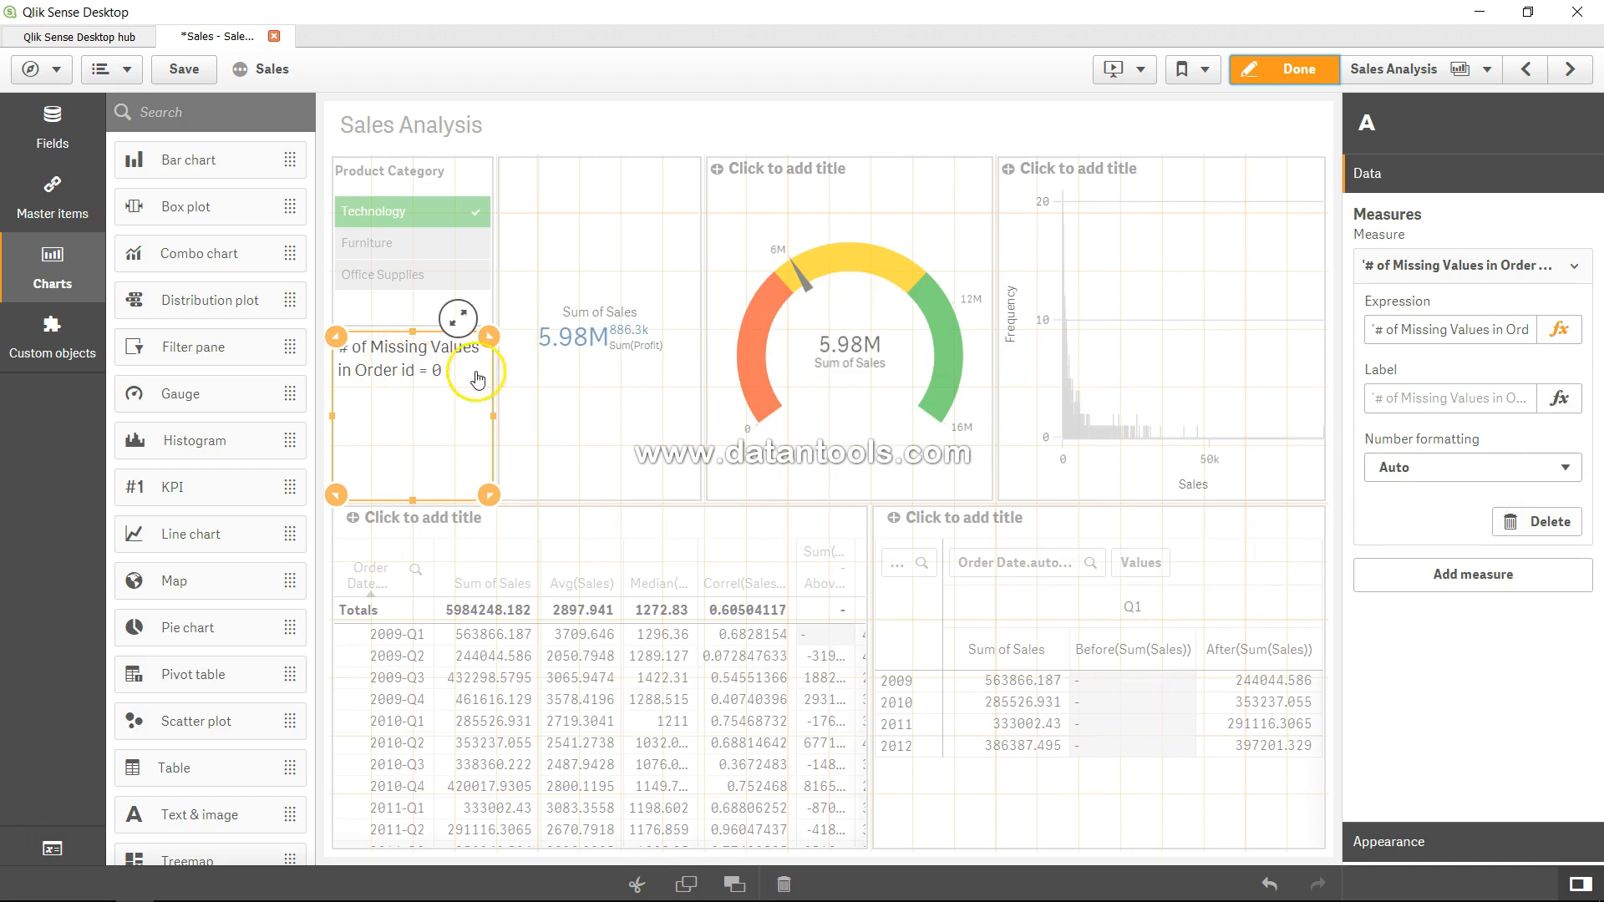
{"action": "left_click", "coordinate": [1559, 329]}
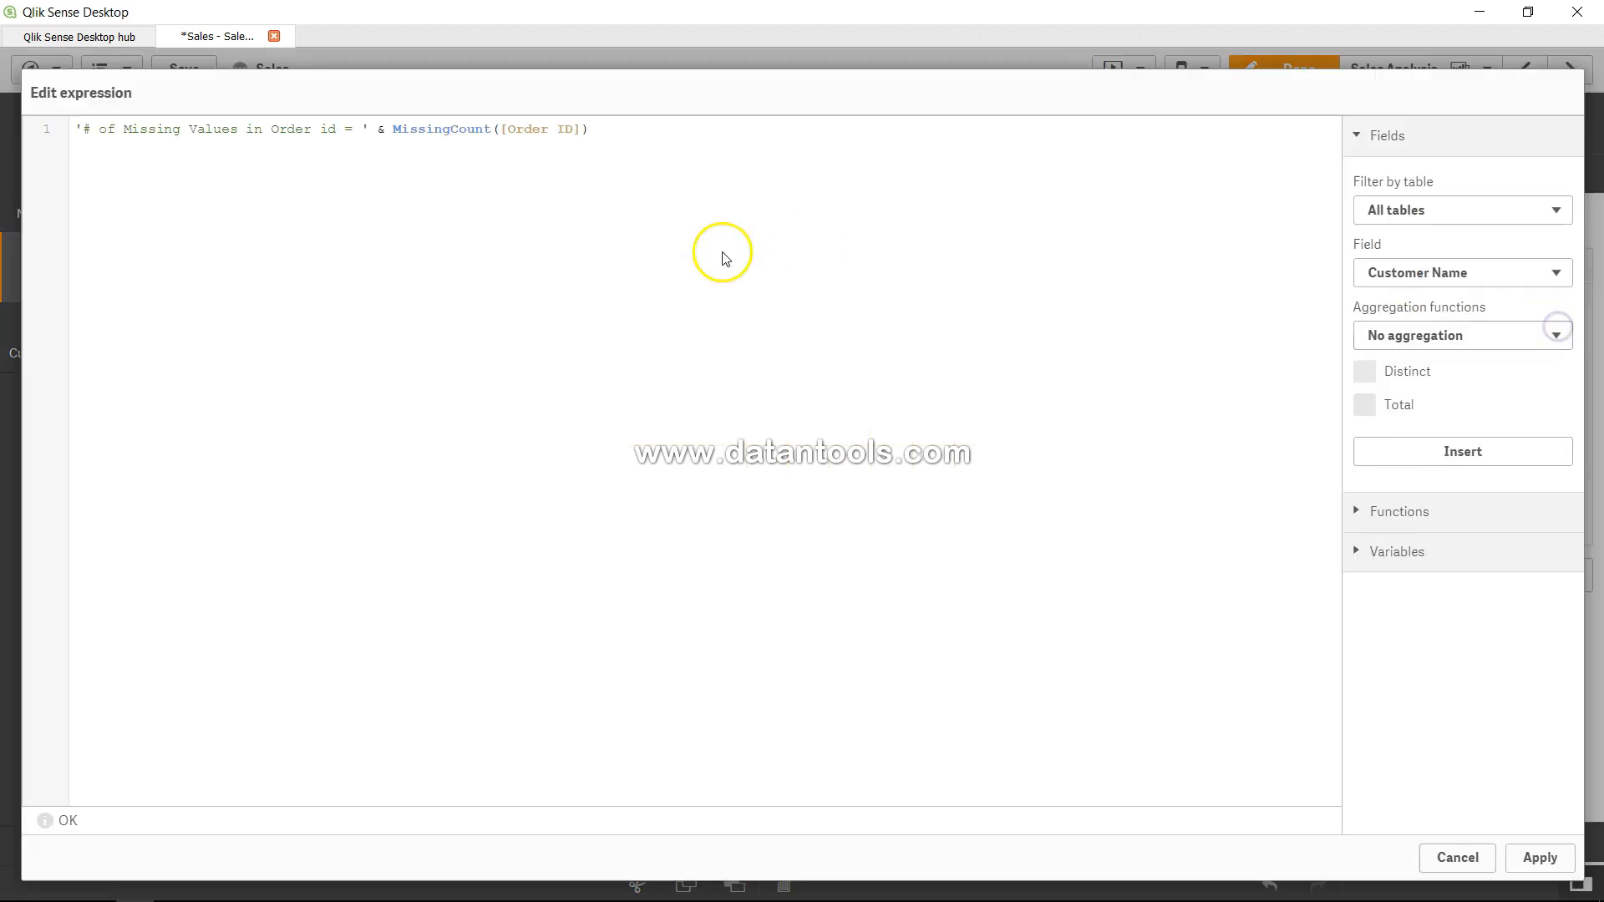
{"action": "left_click", "coordinate": [747, 317]}
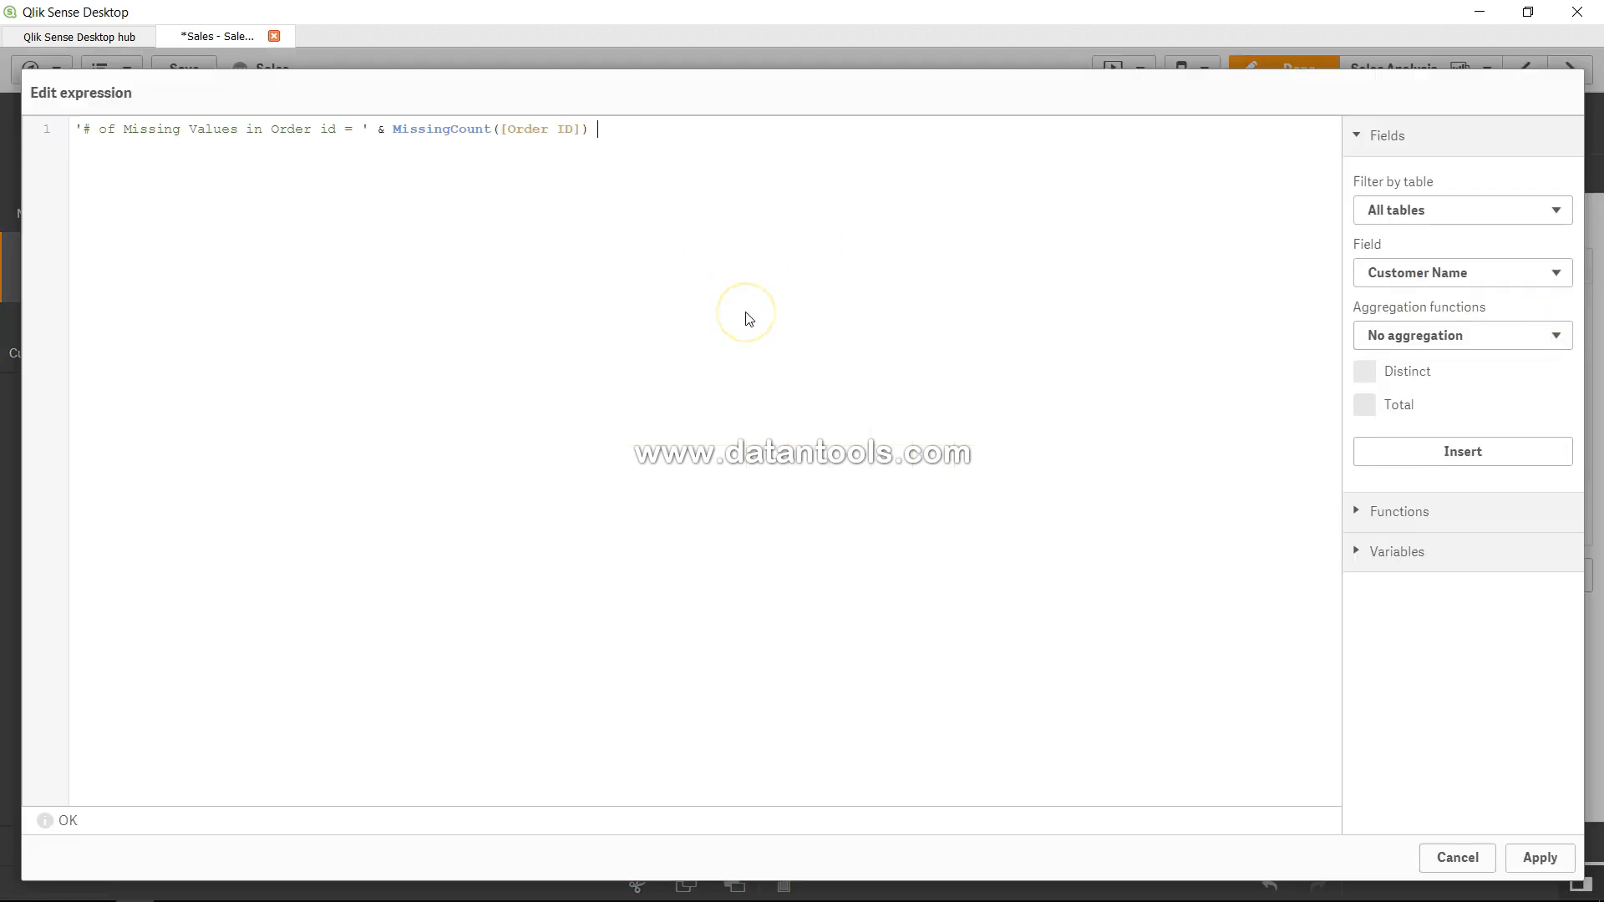
{"action": "type", "text": "chr"}
{"action": "left_click", "coordinate": [749, 311]}
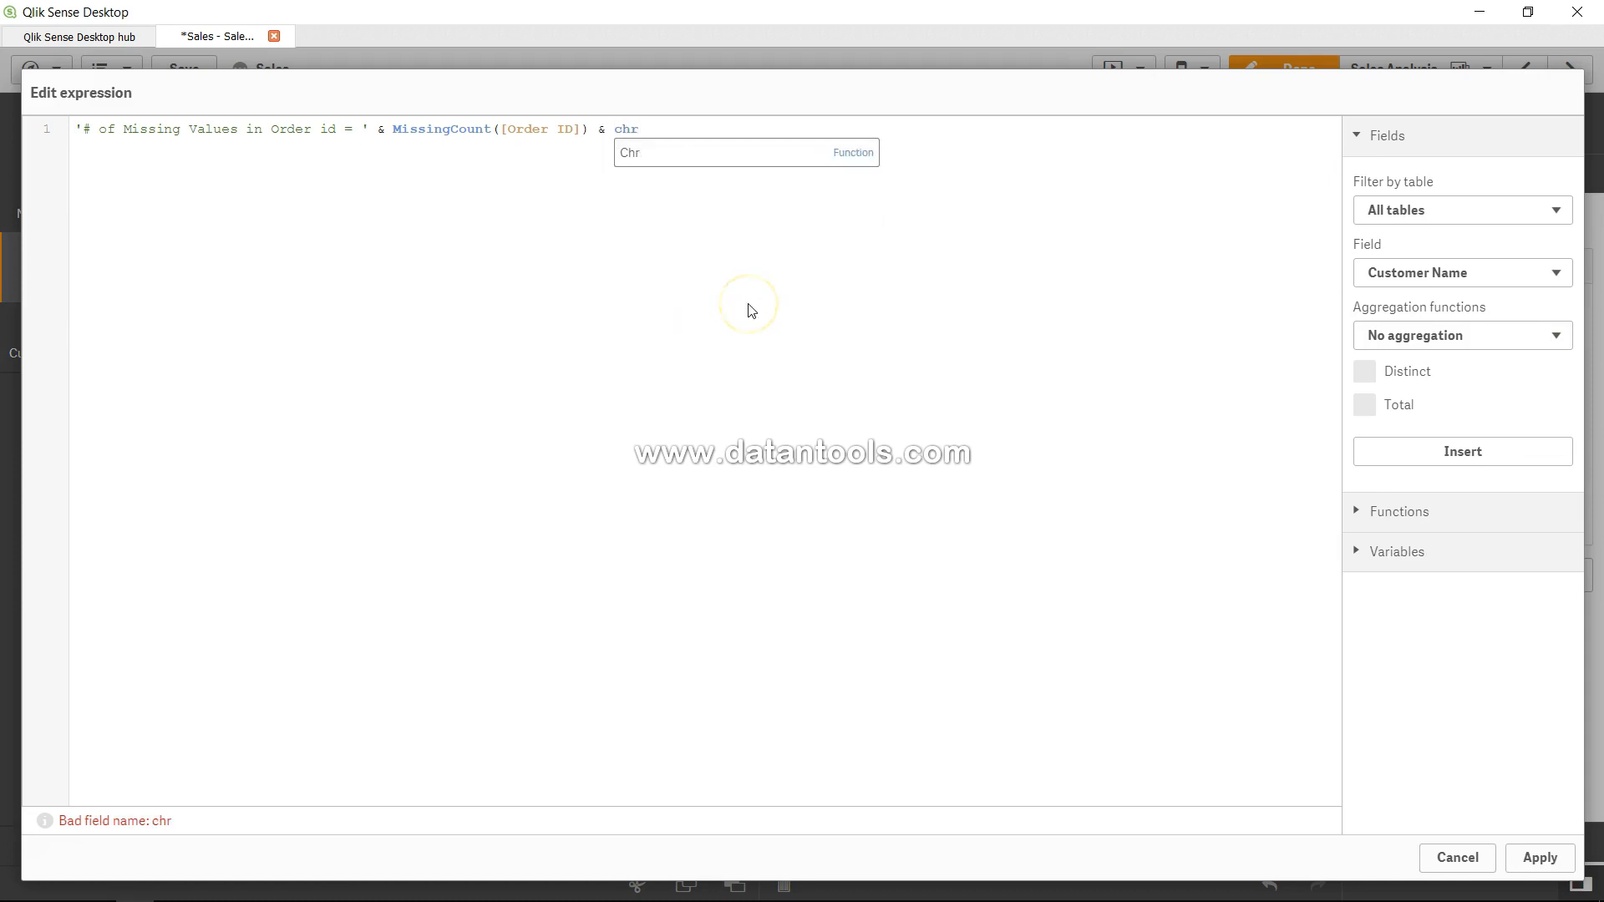
{"action": "left_click", "coordinate": [751, 310]}
{"action": "left_click", "coordinate": [674, 162]}
{"action": "left_click", "coordinate": [681, 133]}
{"action": "key", "text": "BackSpace"}
{"action": "key", "text": "BackSpace"}
{"action": "key", "text": "BackSpace"}
{"action": "type", "text": "Chr(10)"}
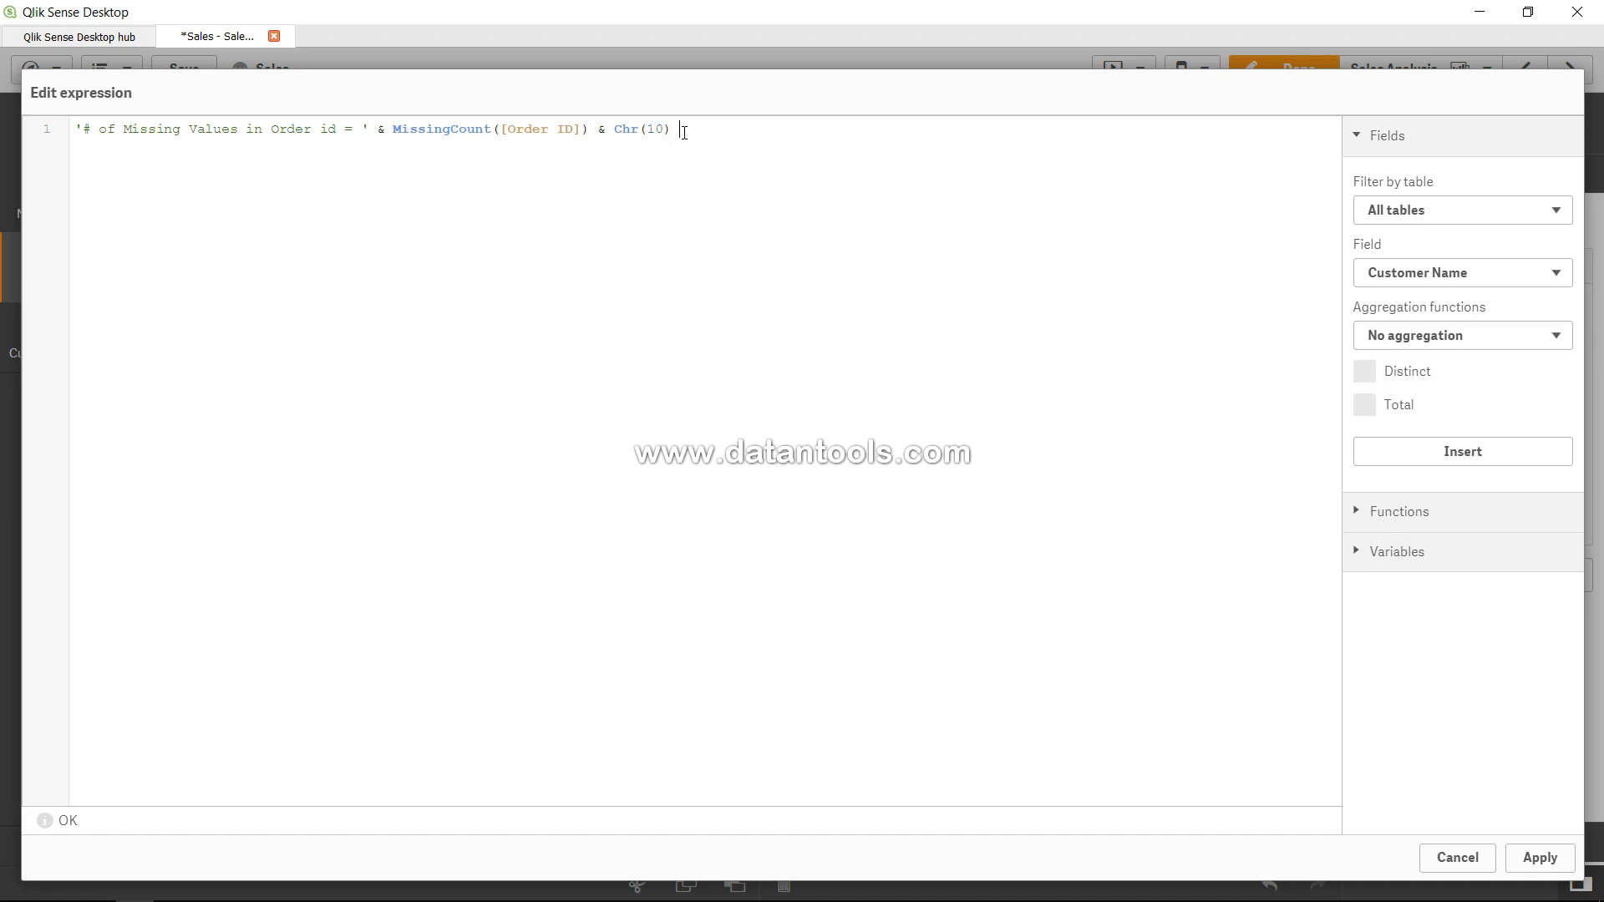
- Append & and a second line '# of Missing values in PBM = ' & MissingCount([Product Base Margin]), and apply the expression
{"action": "type", "text": "&"}
{"action": "type", "text": "' "}
{"action": "type", "text": "# of Miss"}
{"action": "type", "text": "ing values i"}
{"action": "type", "text": "n PBG"}
{"action": "key", "text": "BackSpace"}
{"action": "type", "text": "M = ' & Missing"}
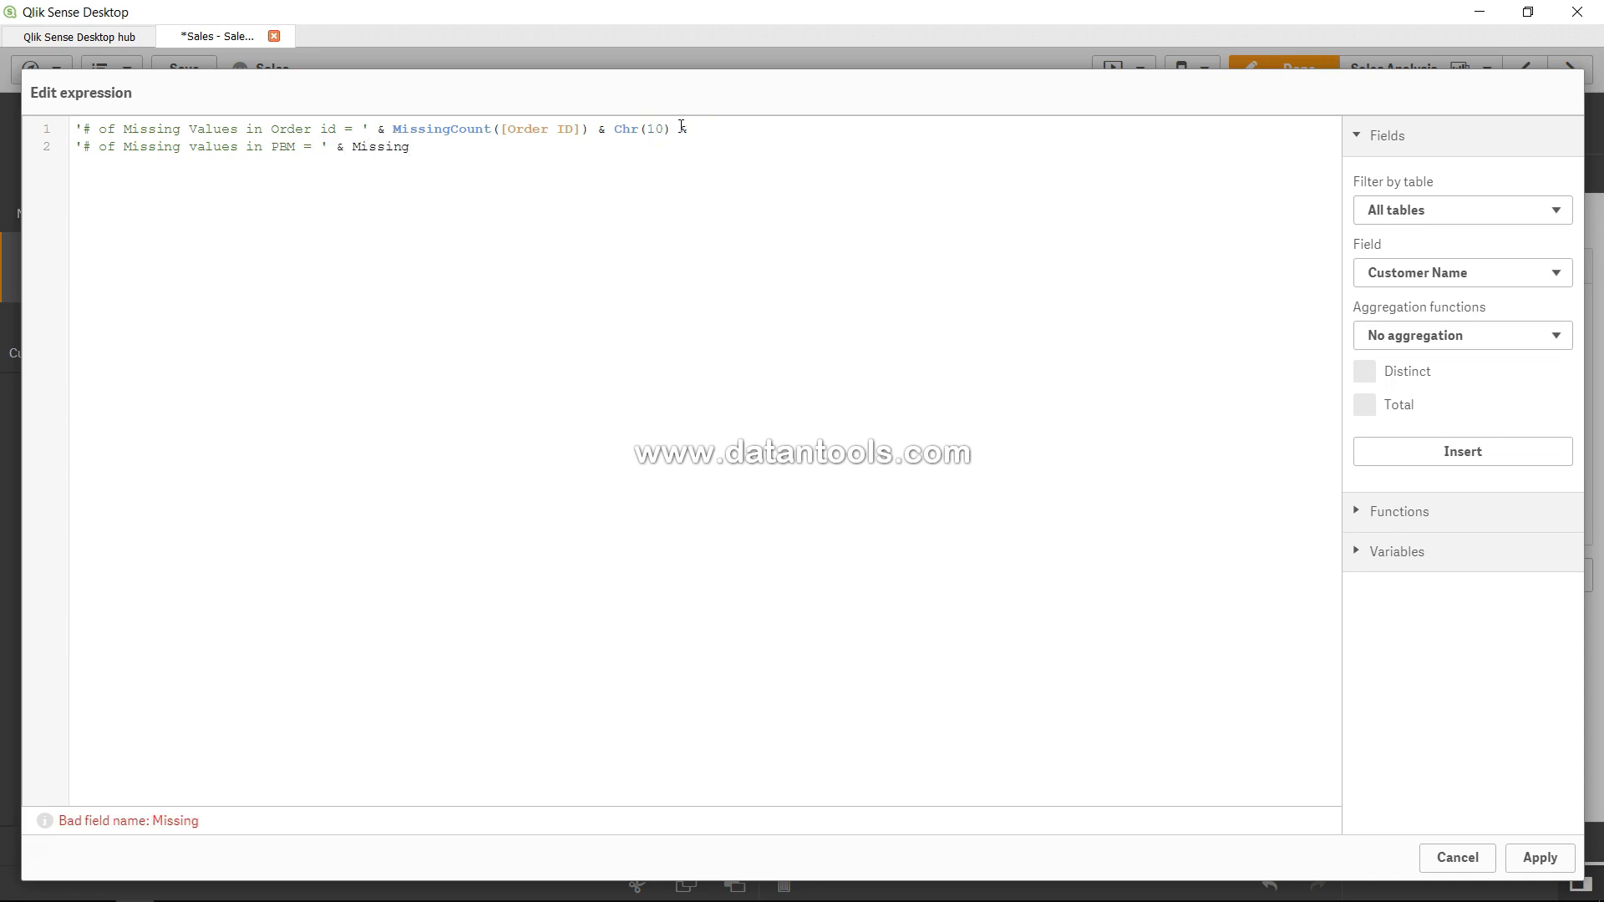
{"action": "key", "text": "Return"}
{"action": "type", "text": "(Produc"}
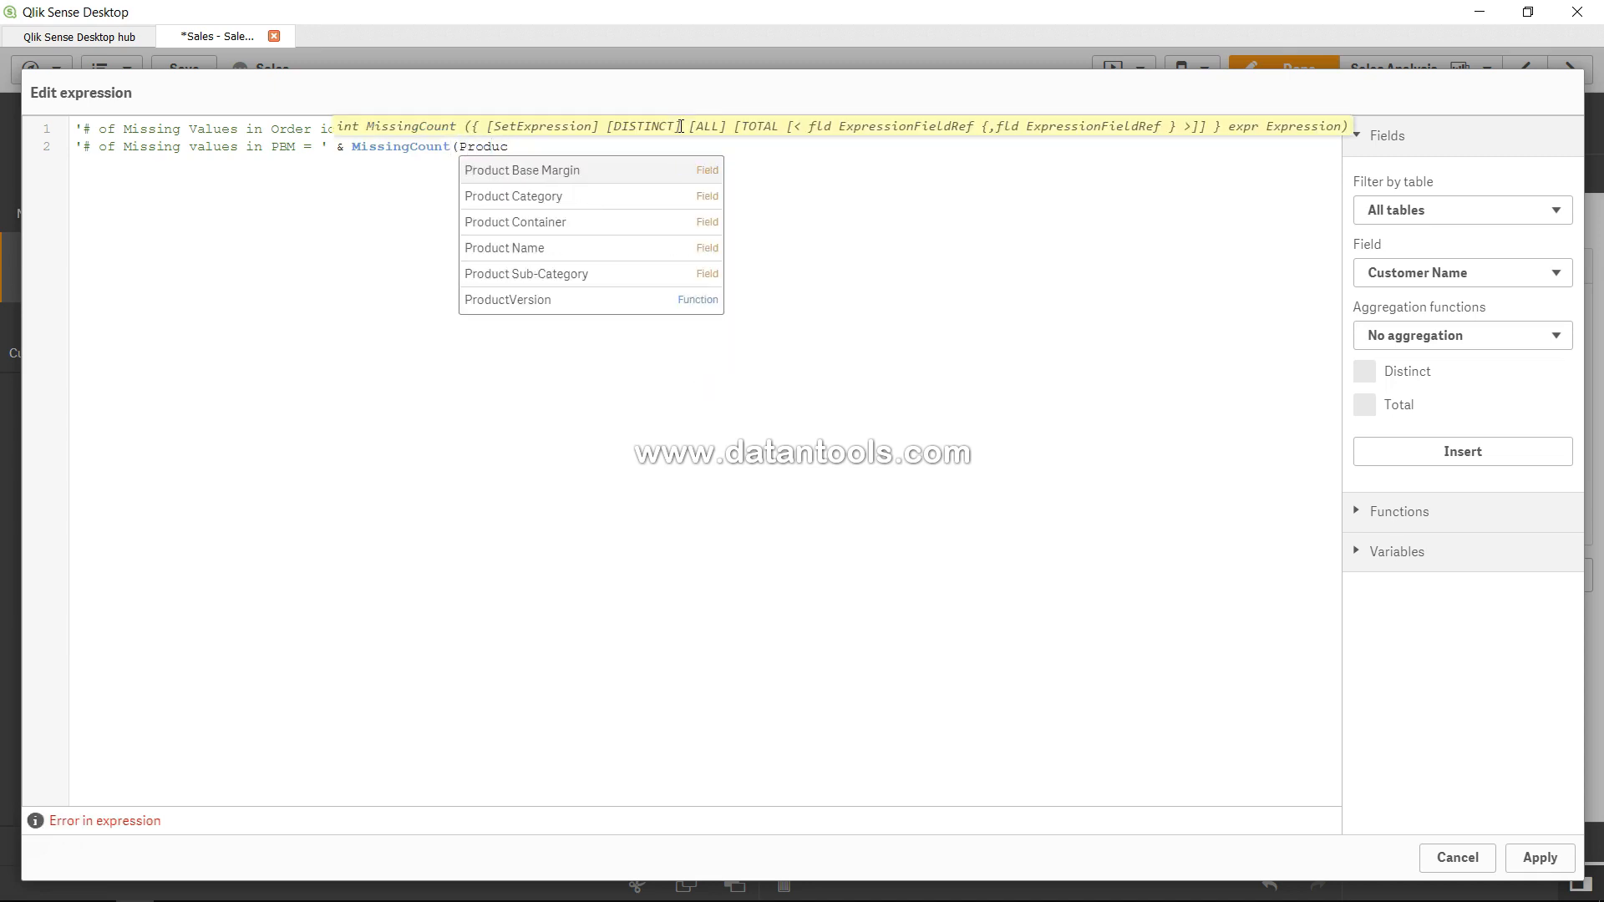
{"action": "key", "text": "Return"}
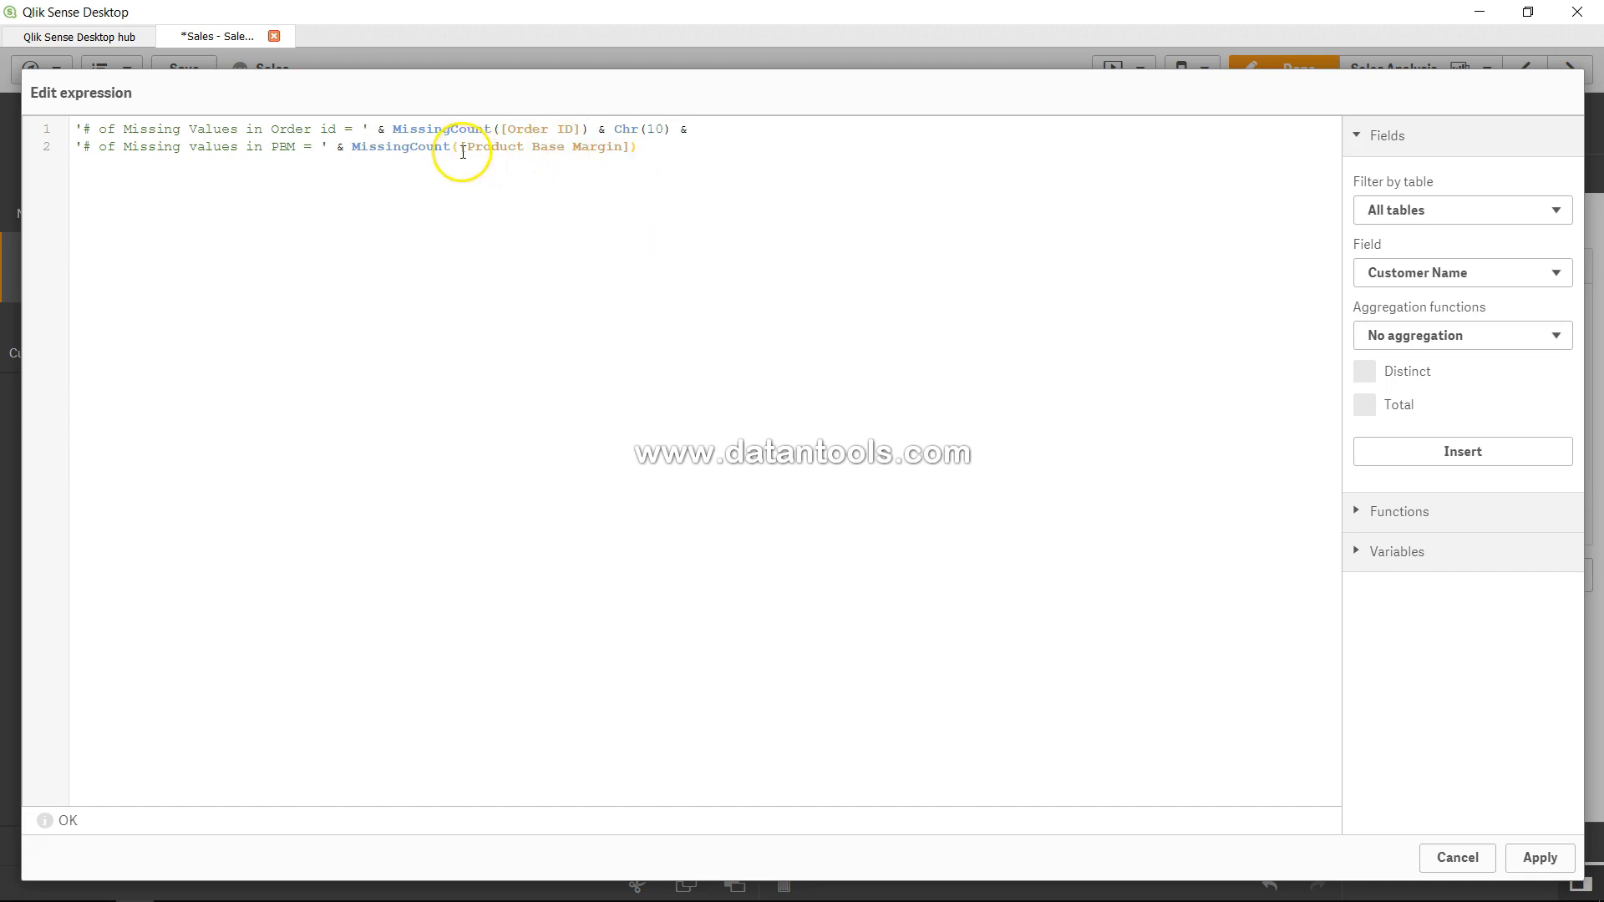
{"action": "left_click", "coordinate": [794, 152]}
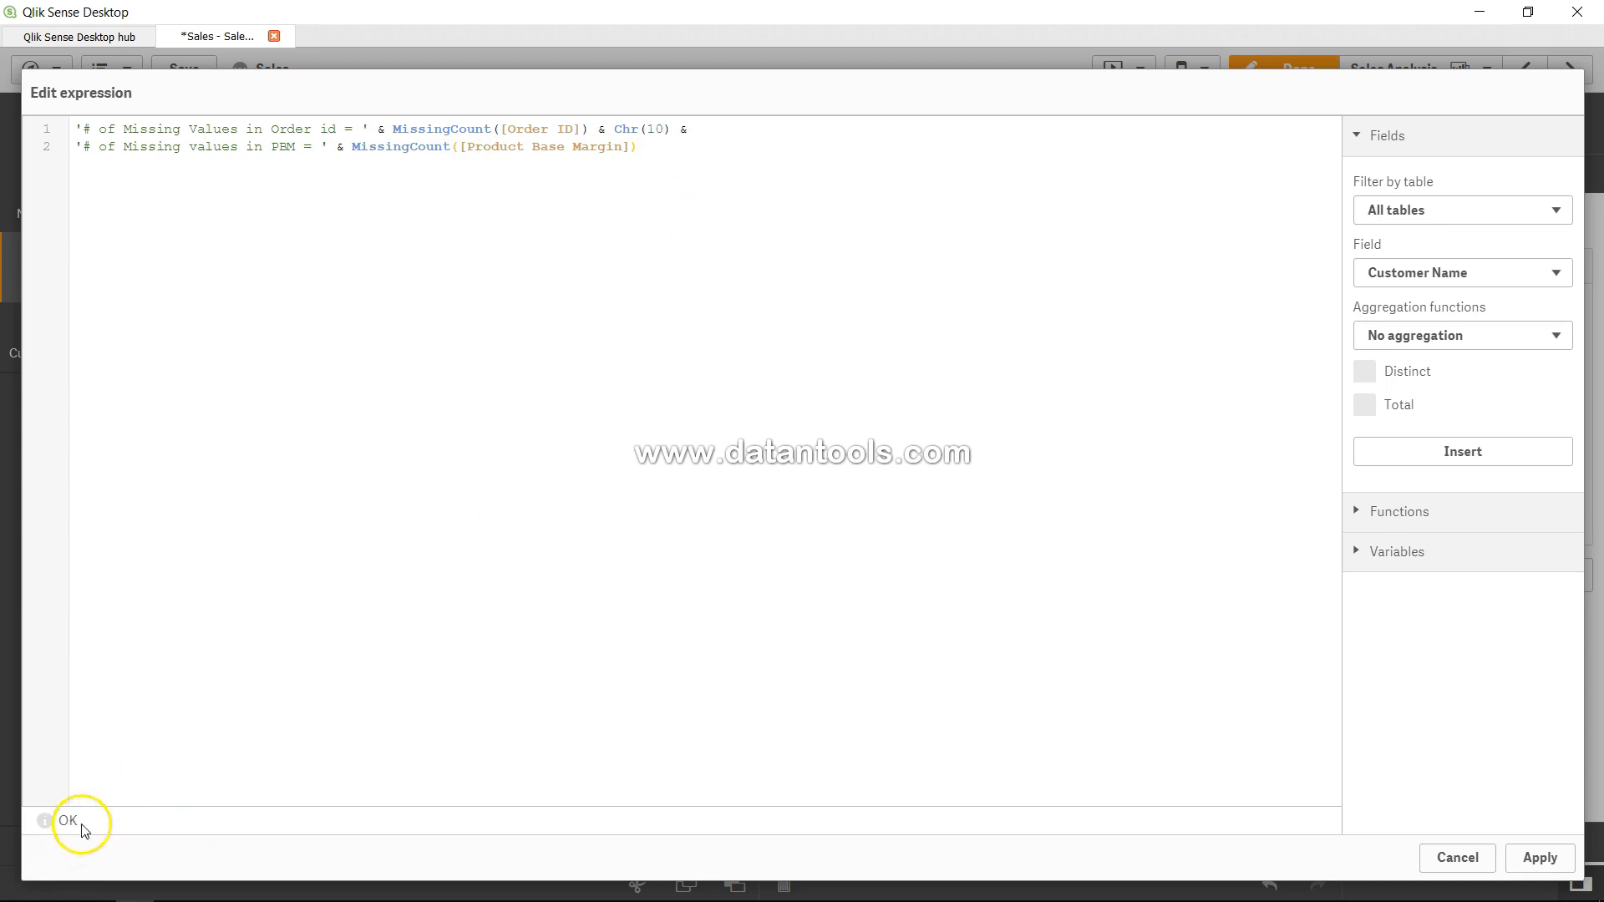
{"action": "left_click", "coordinate": [1540, 858]}
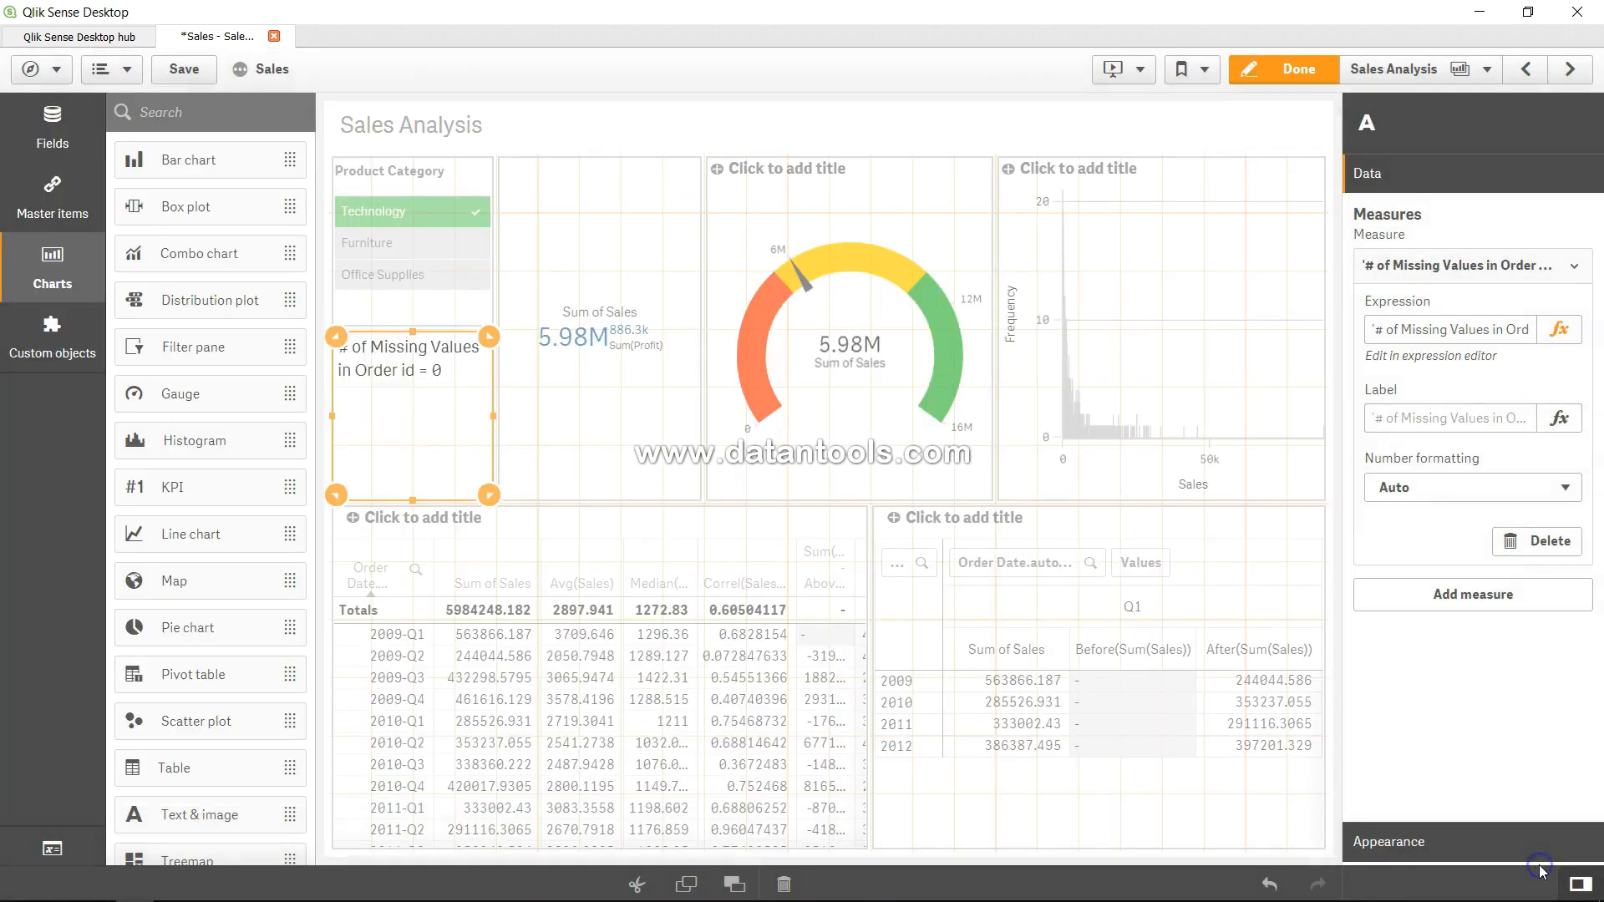
- Leave edit mode and examine the two missing-value counts in the text object
{"action": "left_click", "coordinate": [1293, 70]}
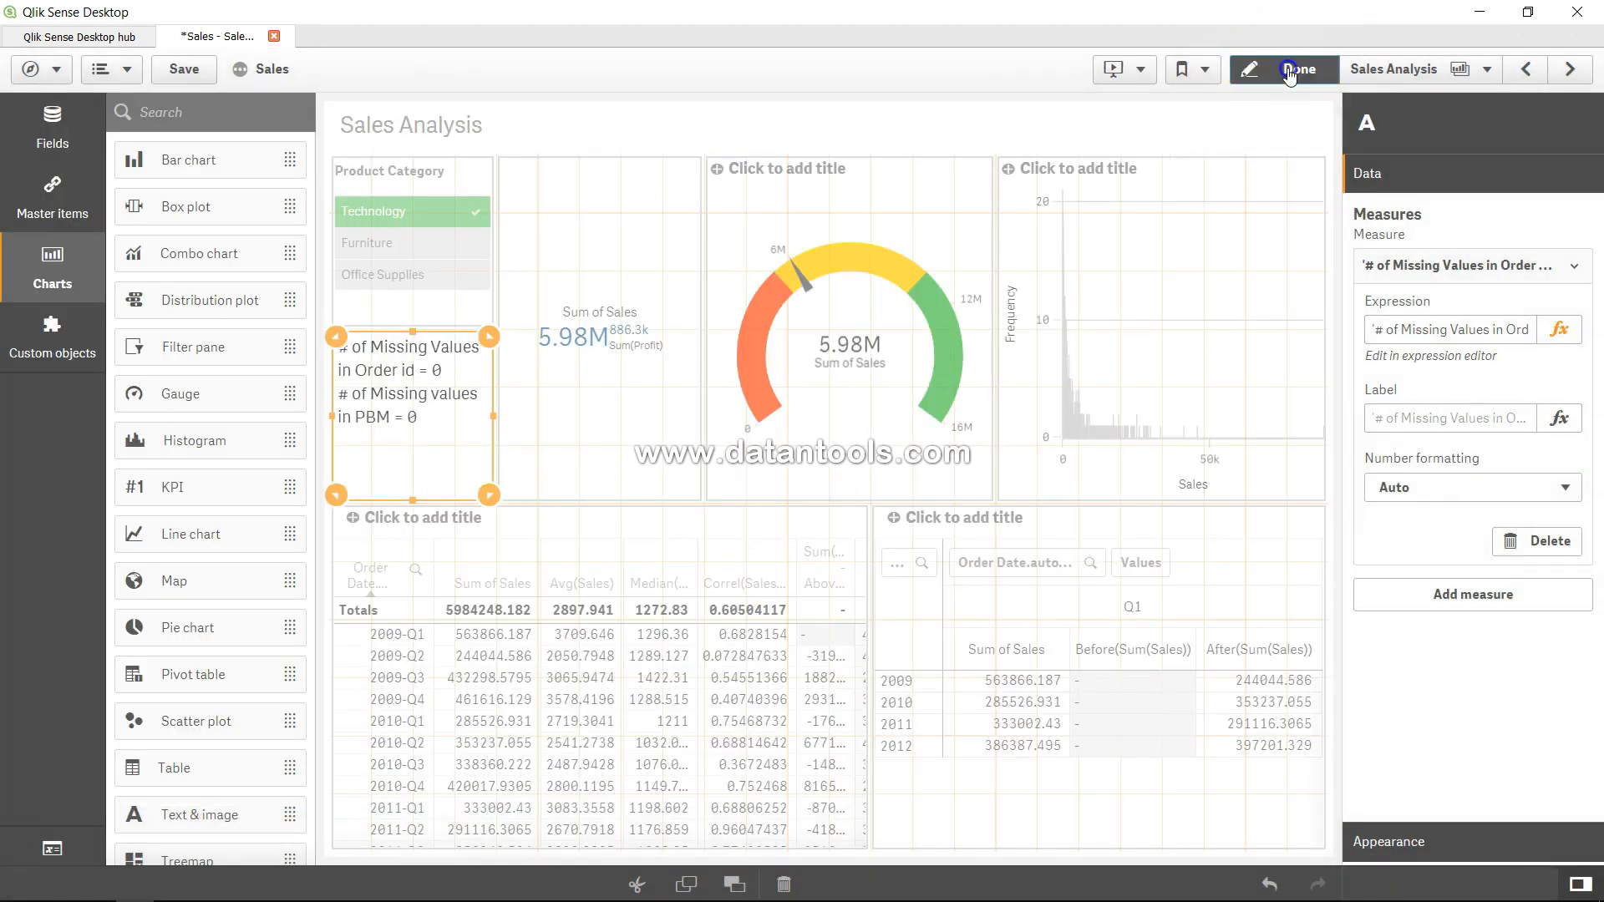
{"action": "mouse_move", "coordinate": [204, 422]}
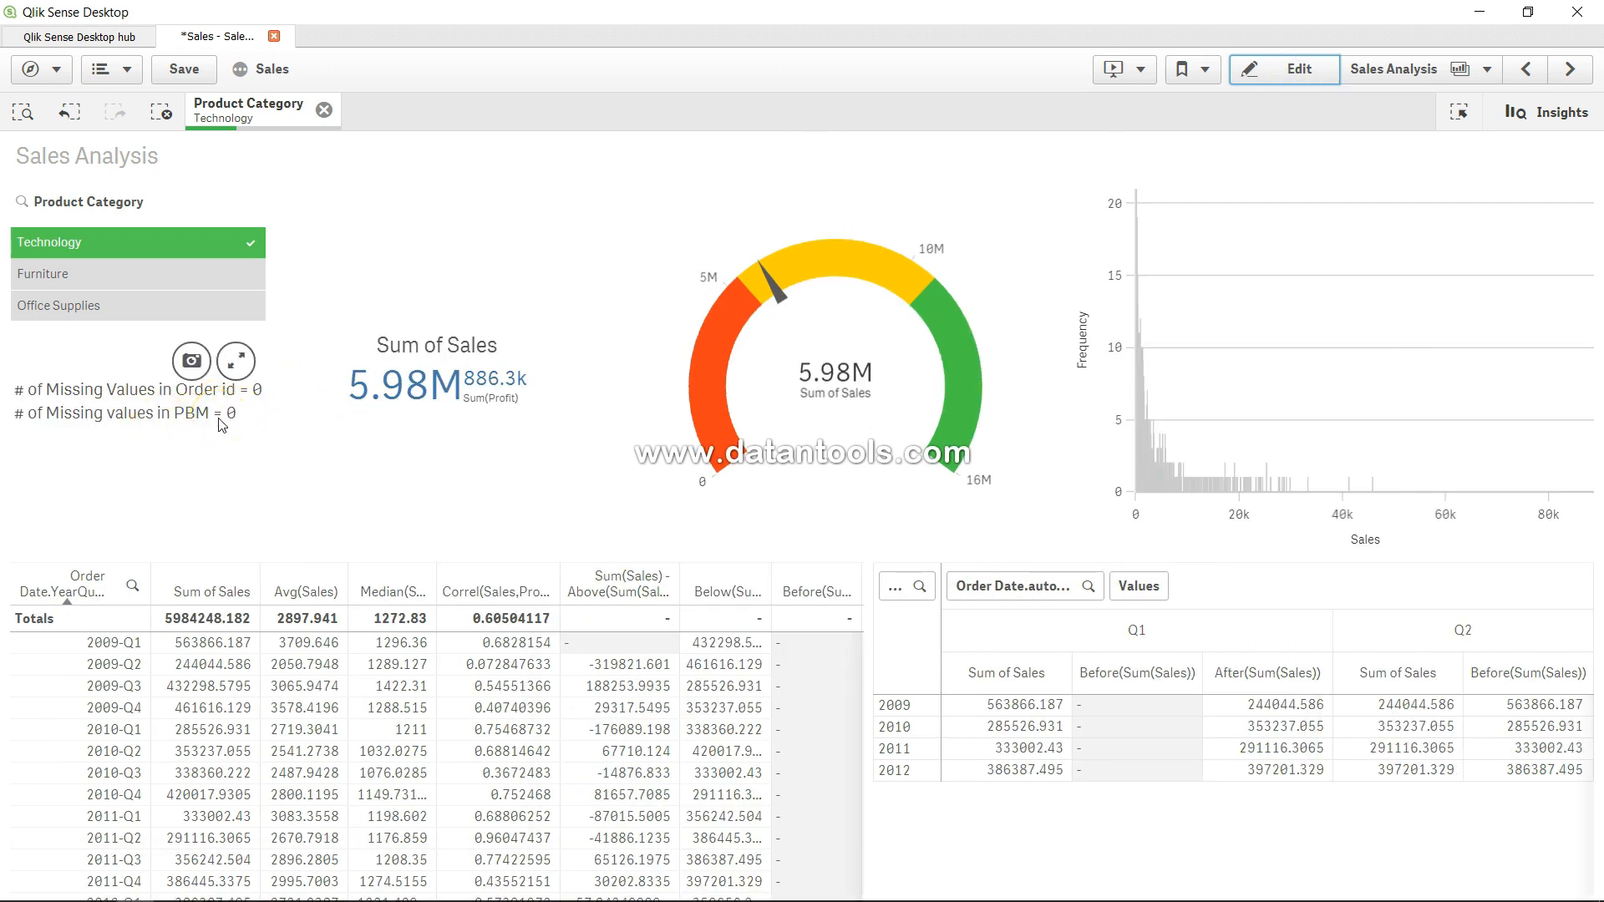
{"action": "left_click", "coordinate": [231, 423]}
{"action": "left_click", "coordinate": [233, 424]}
- Reopen the text object's expression and append & Chr(10) & after MissingCount([Product Base Margin]), followed by a new line
{"action": "left_click", "coordinate": [1297, 74]}
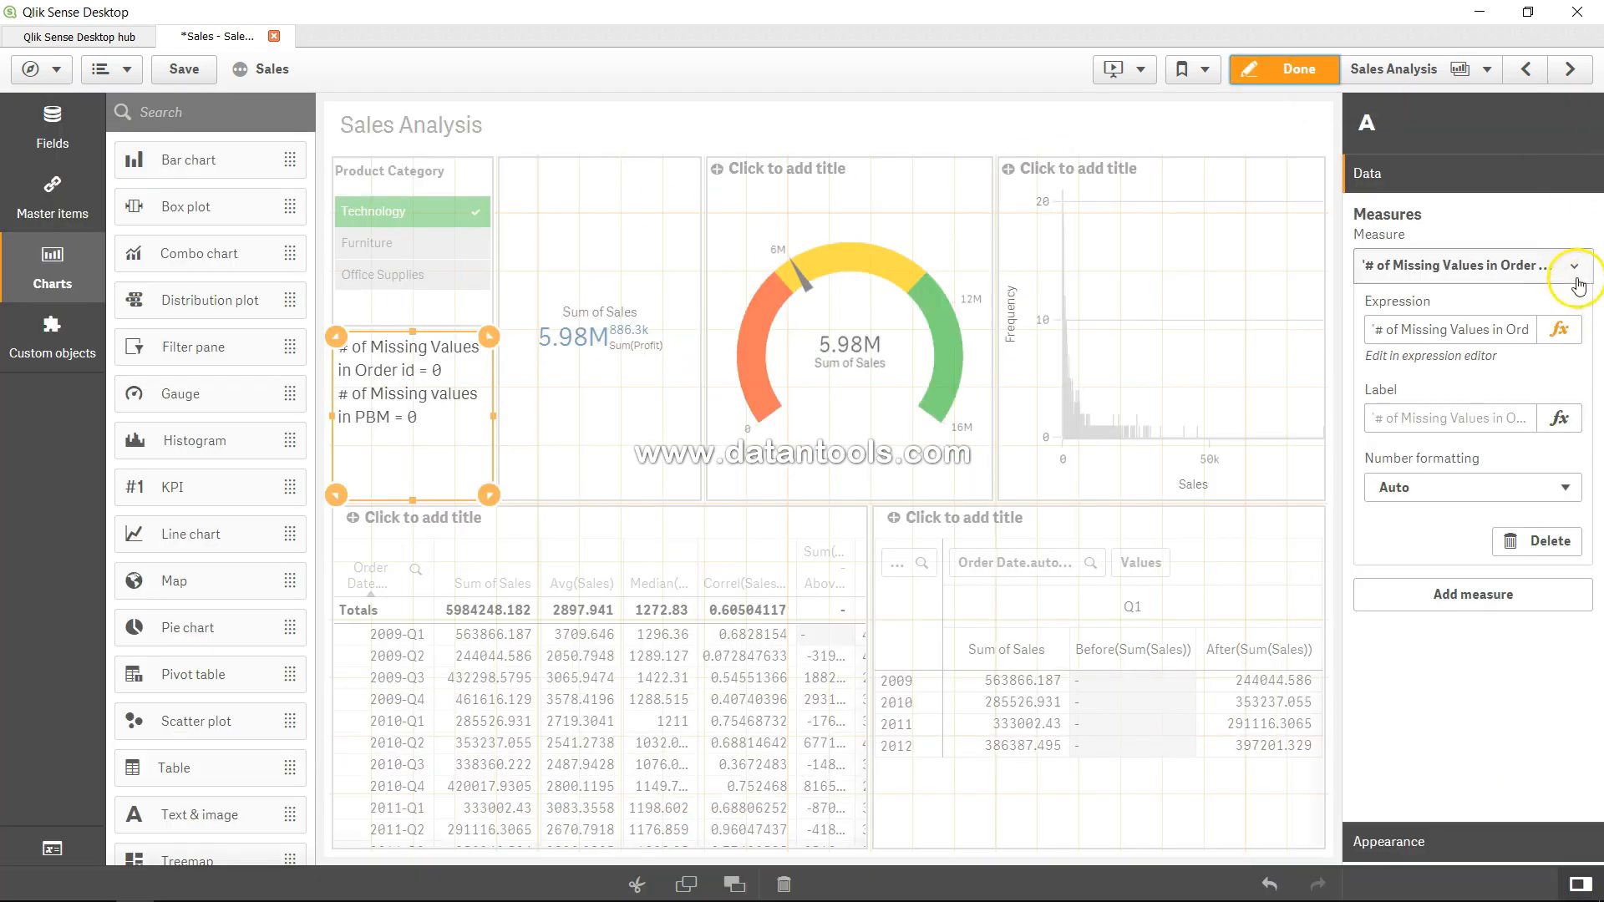
{"action": "left_click", "coordinate": [1560, 332]}
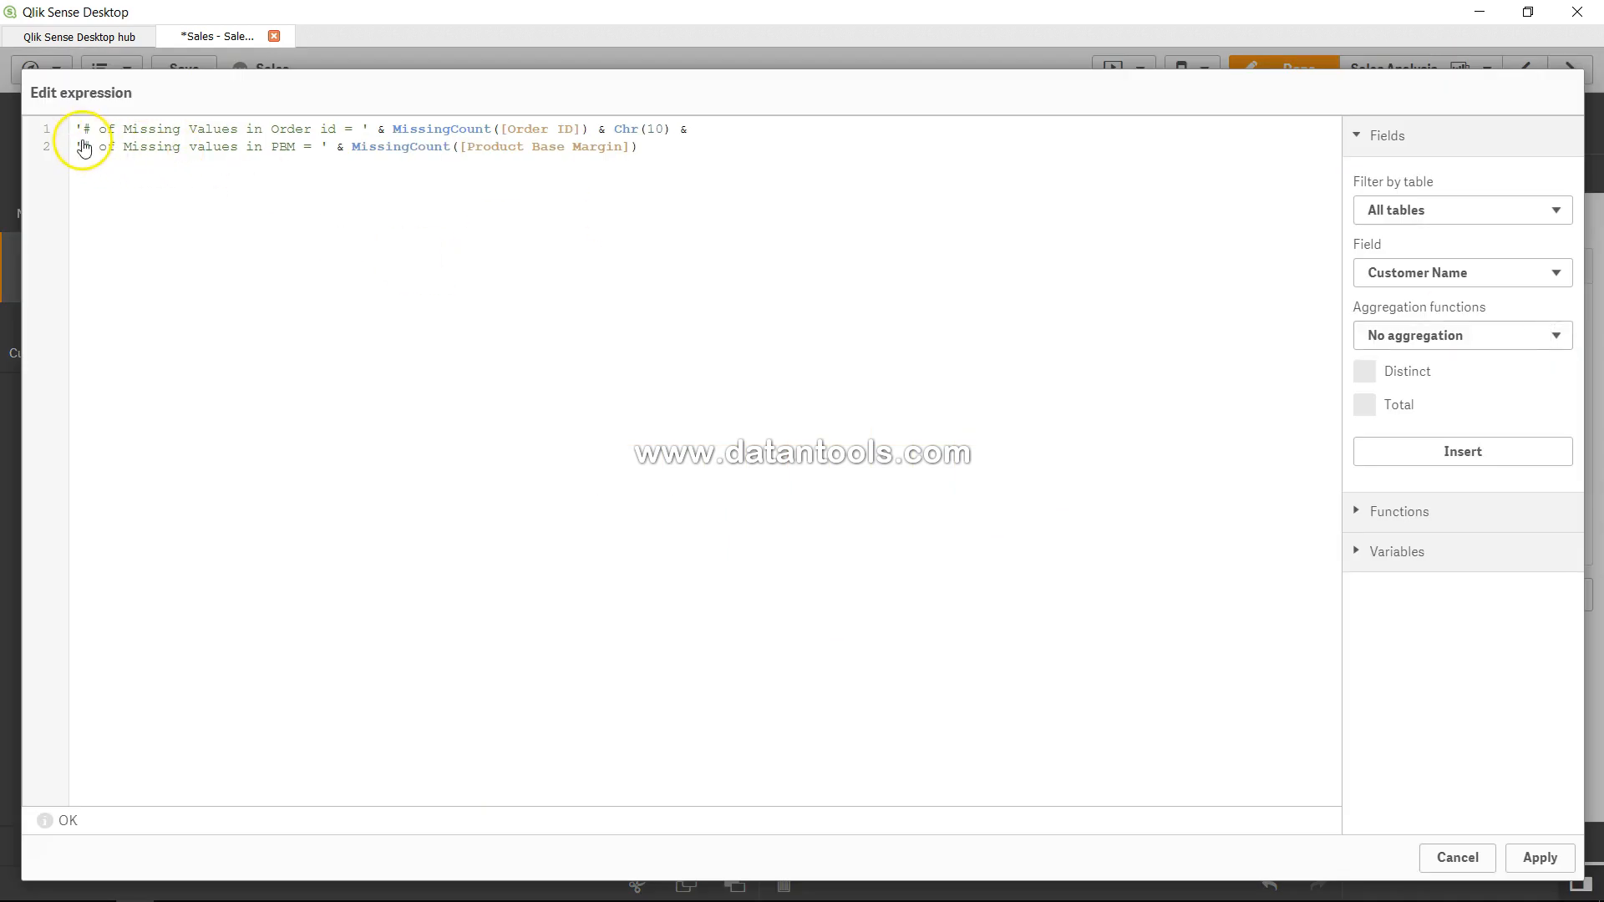
{"action": "left_click_drag", "start_coordinate": [75, 129], "coordinate": [506, 129]}
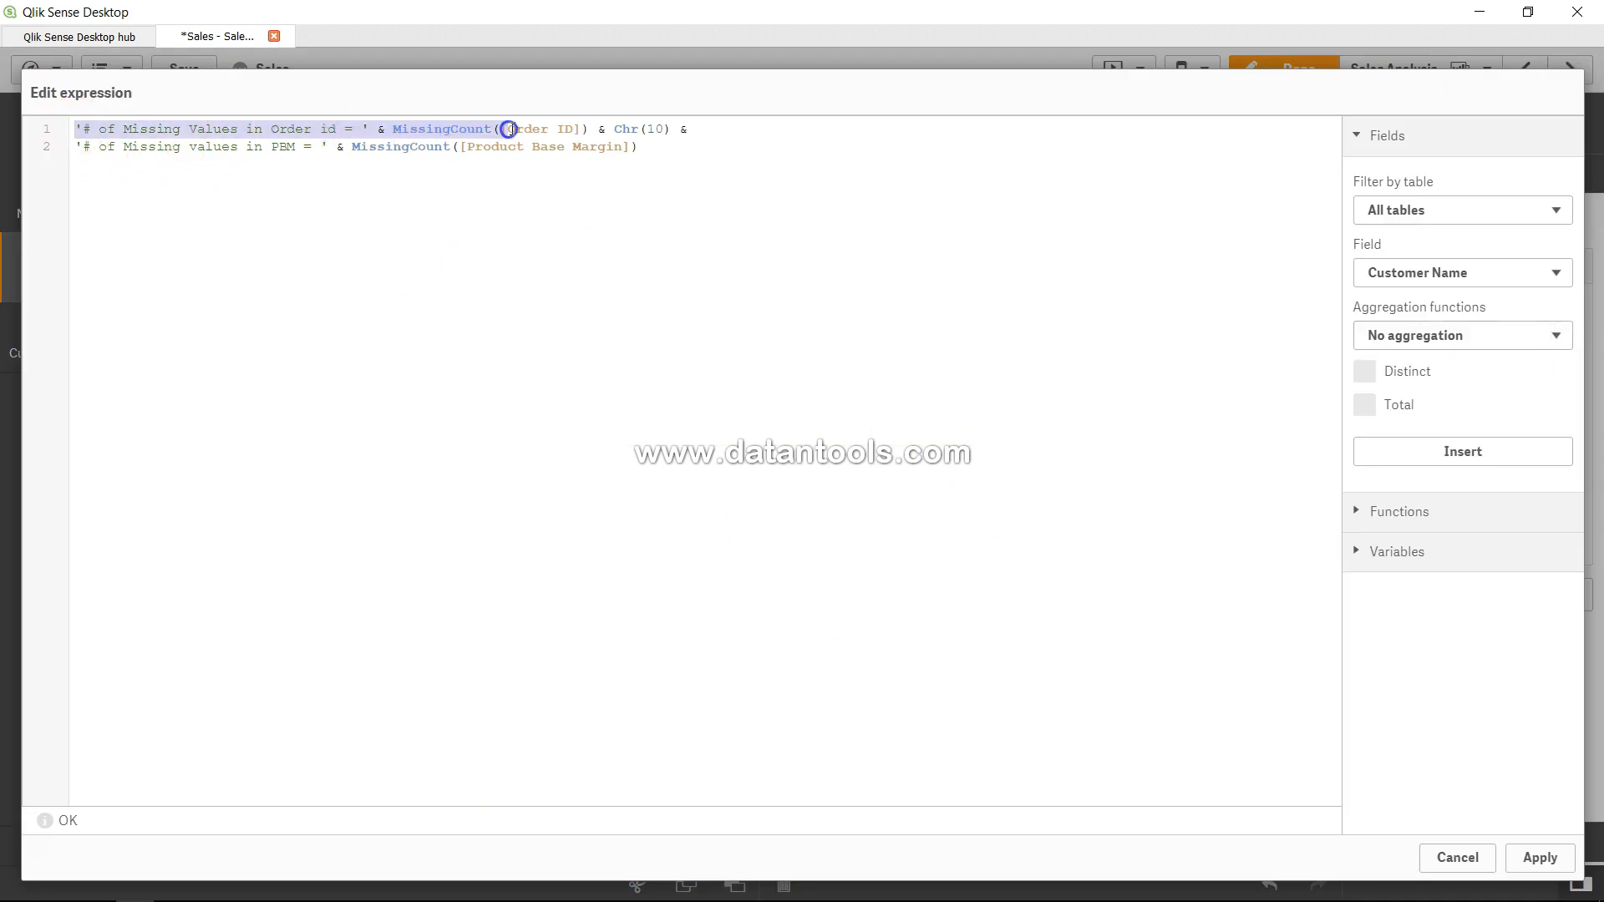
{"action": "left_click_drag", "start_coordinate": [608, 129], "coordinate": [678, 147]}
{"action": "left_click", "coordinate": [676, 147]}
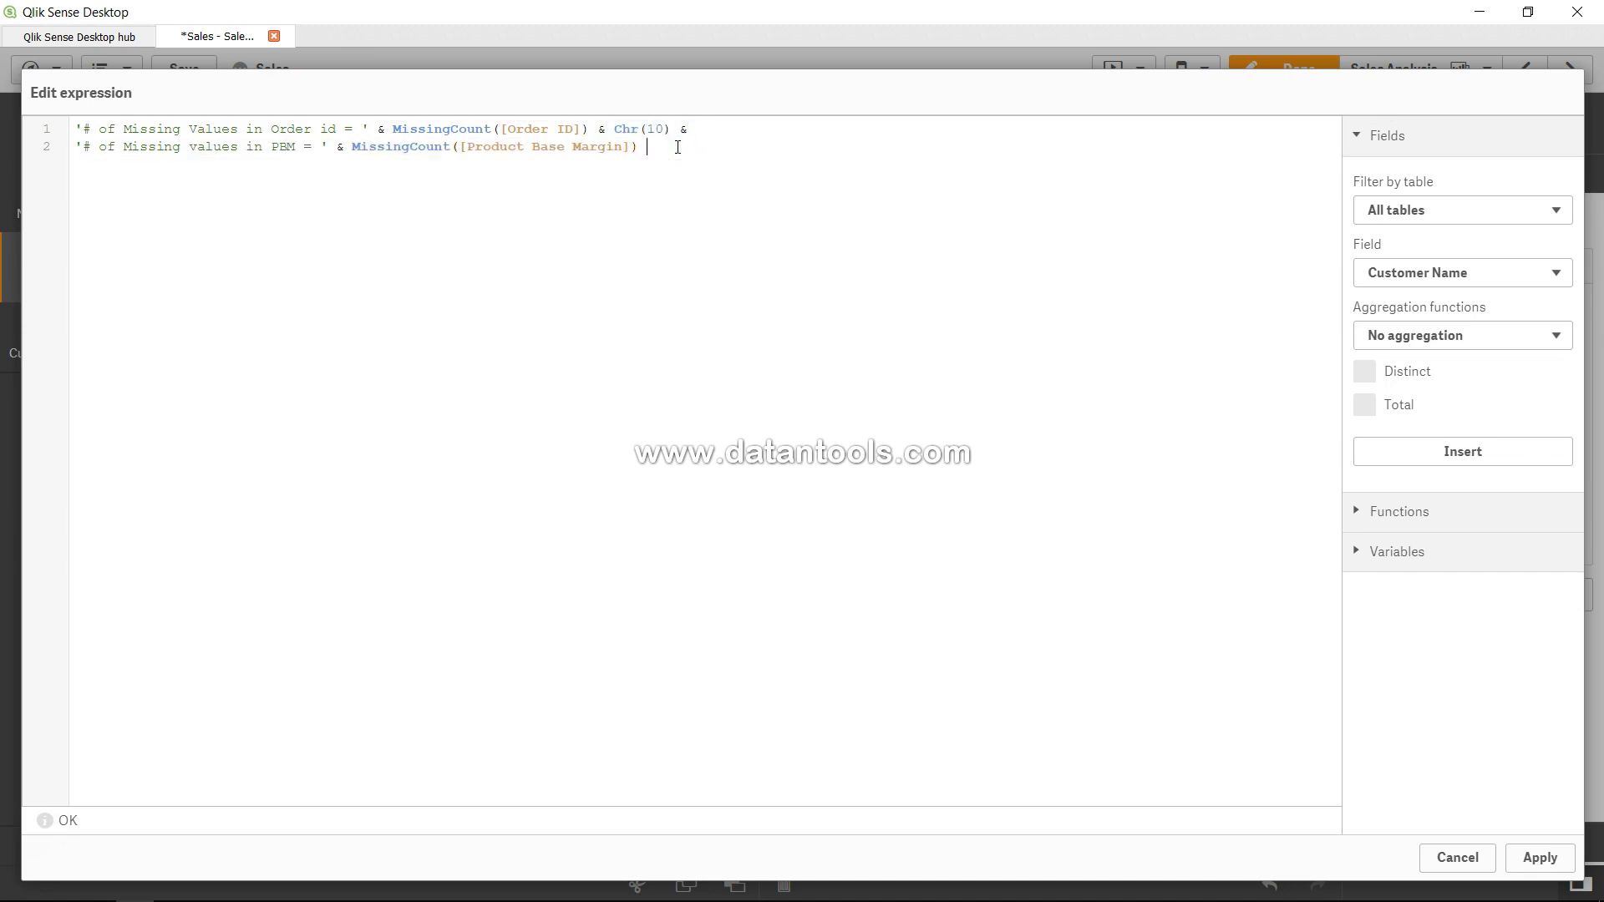
{"action": "type", "text": "& Chr(1"}
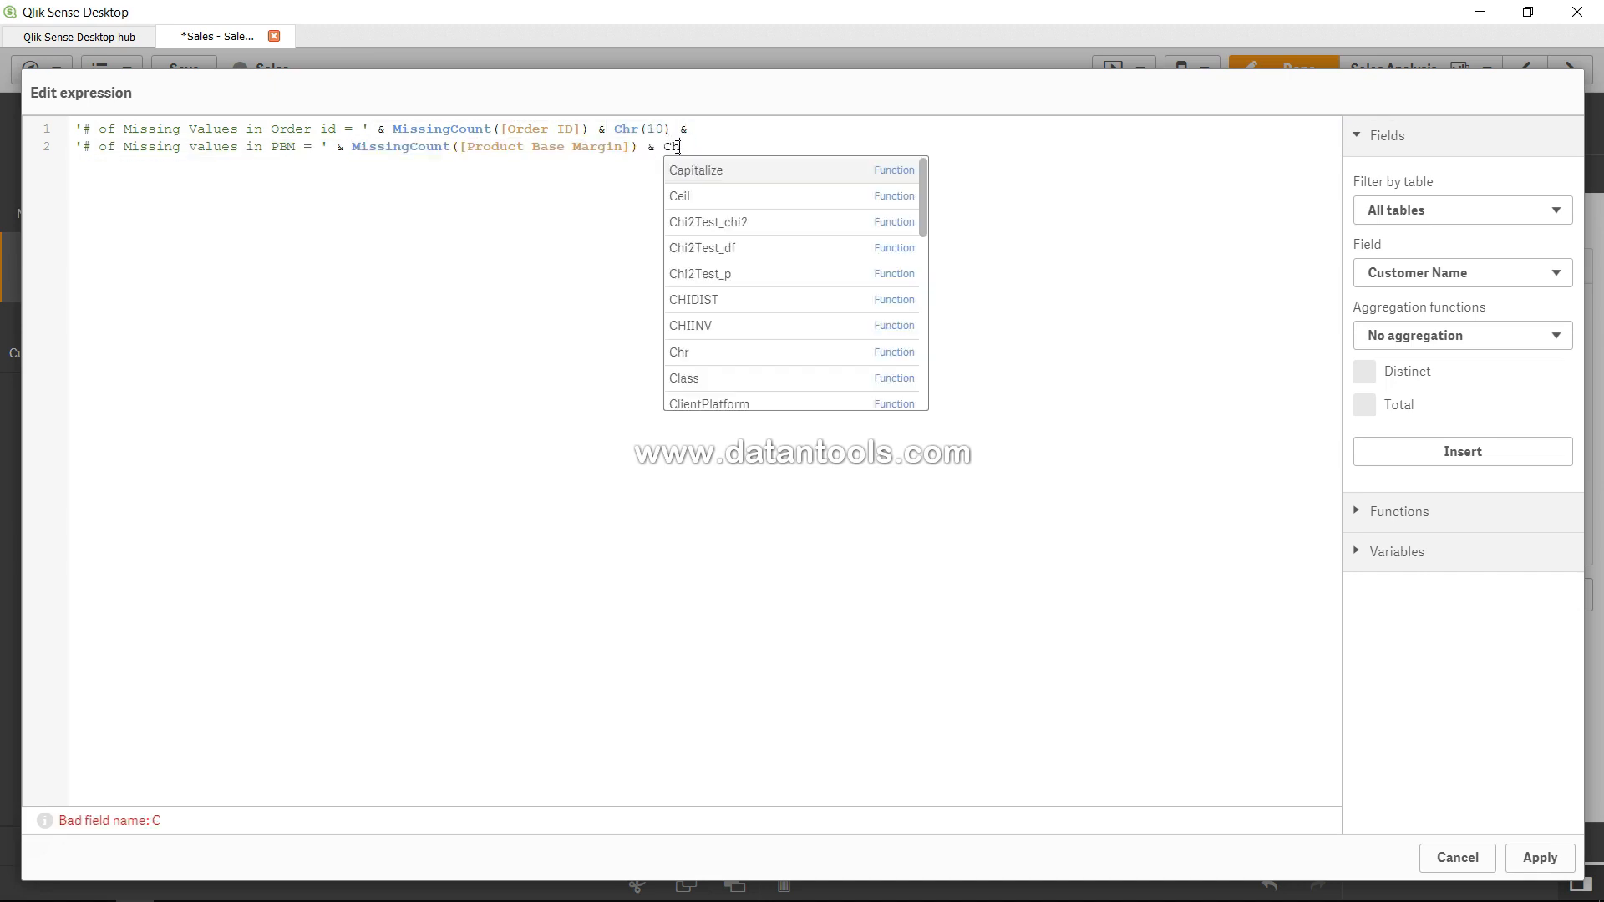
{"action": "type", "text": "0"}
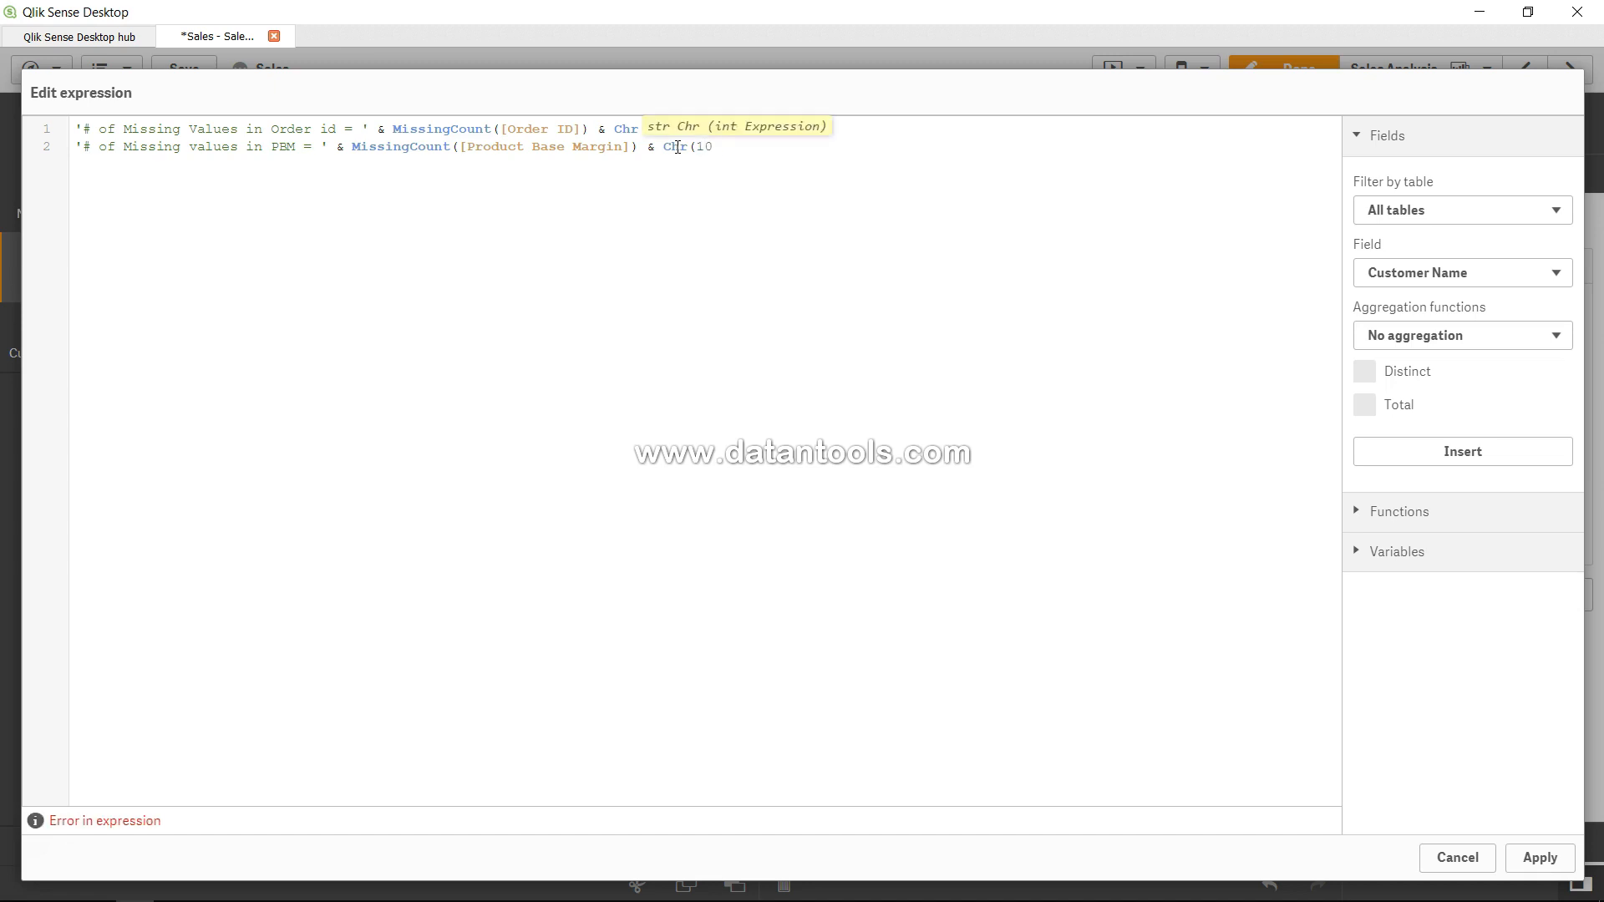
{"action": "type", "text": ") &"}
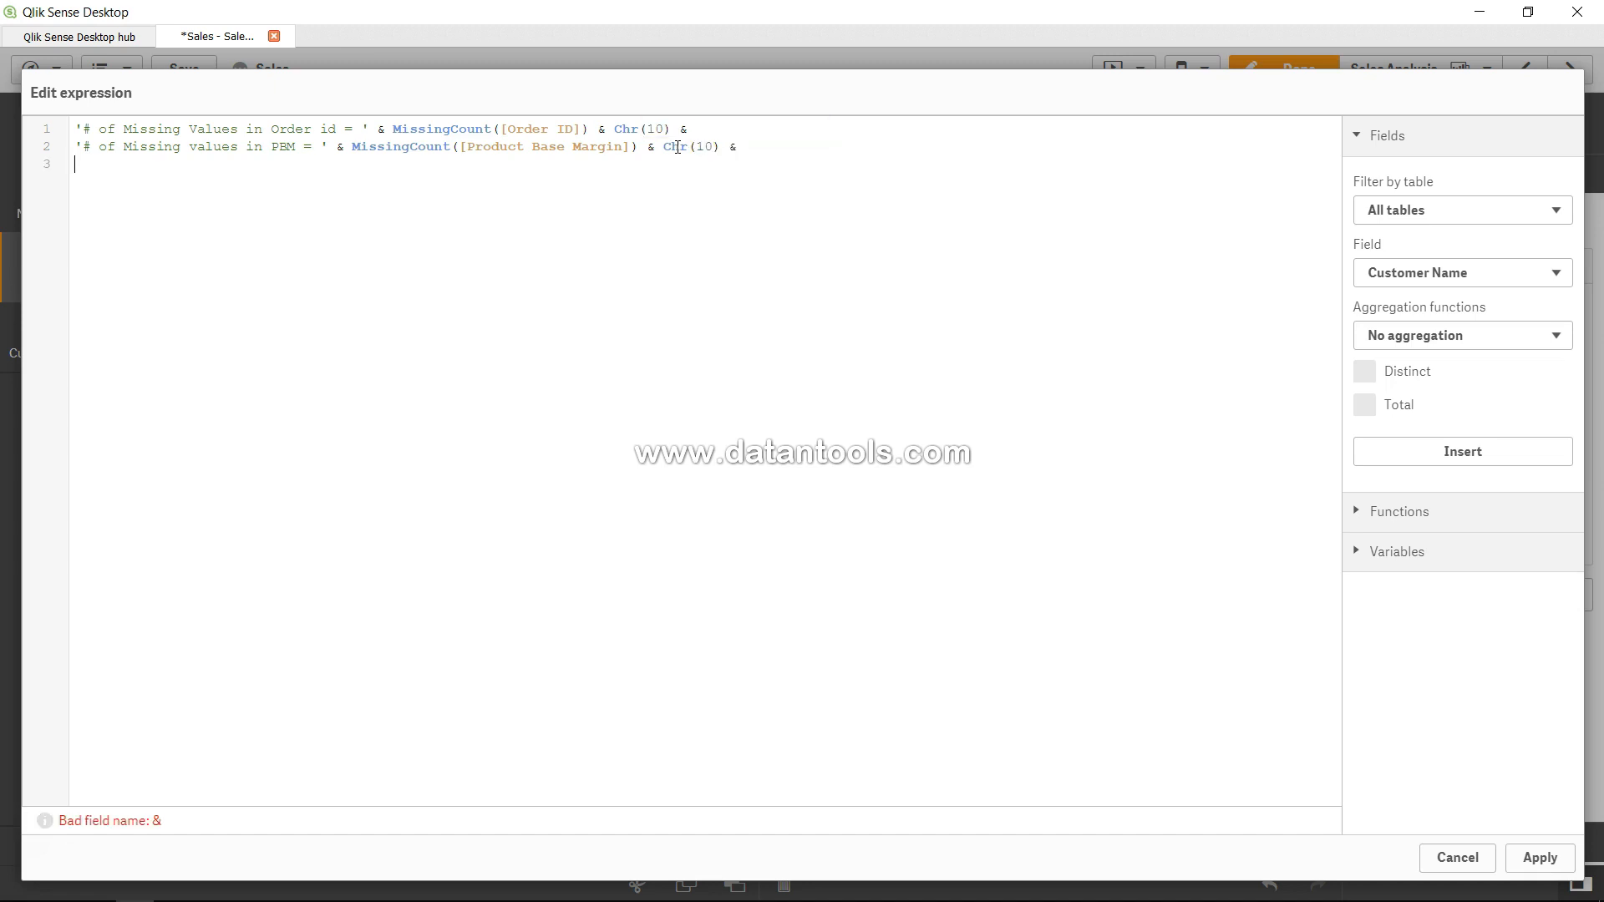
- Remove the trailing & Chr(10) & from the expression's second line, apply it and leave edit mode
{"action": "left_click", "coordinate": [650, 148]}
{"action": "left_click_drag", "start_coordinate": [651, 149], "coordinate": [791, 129]}
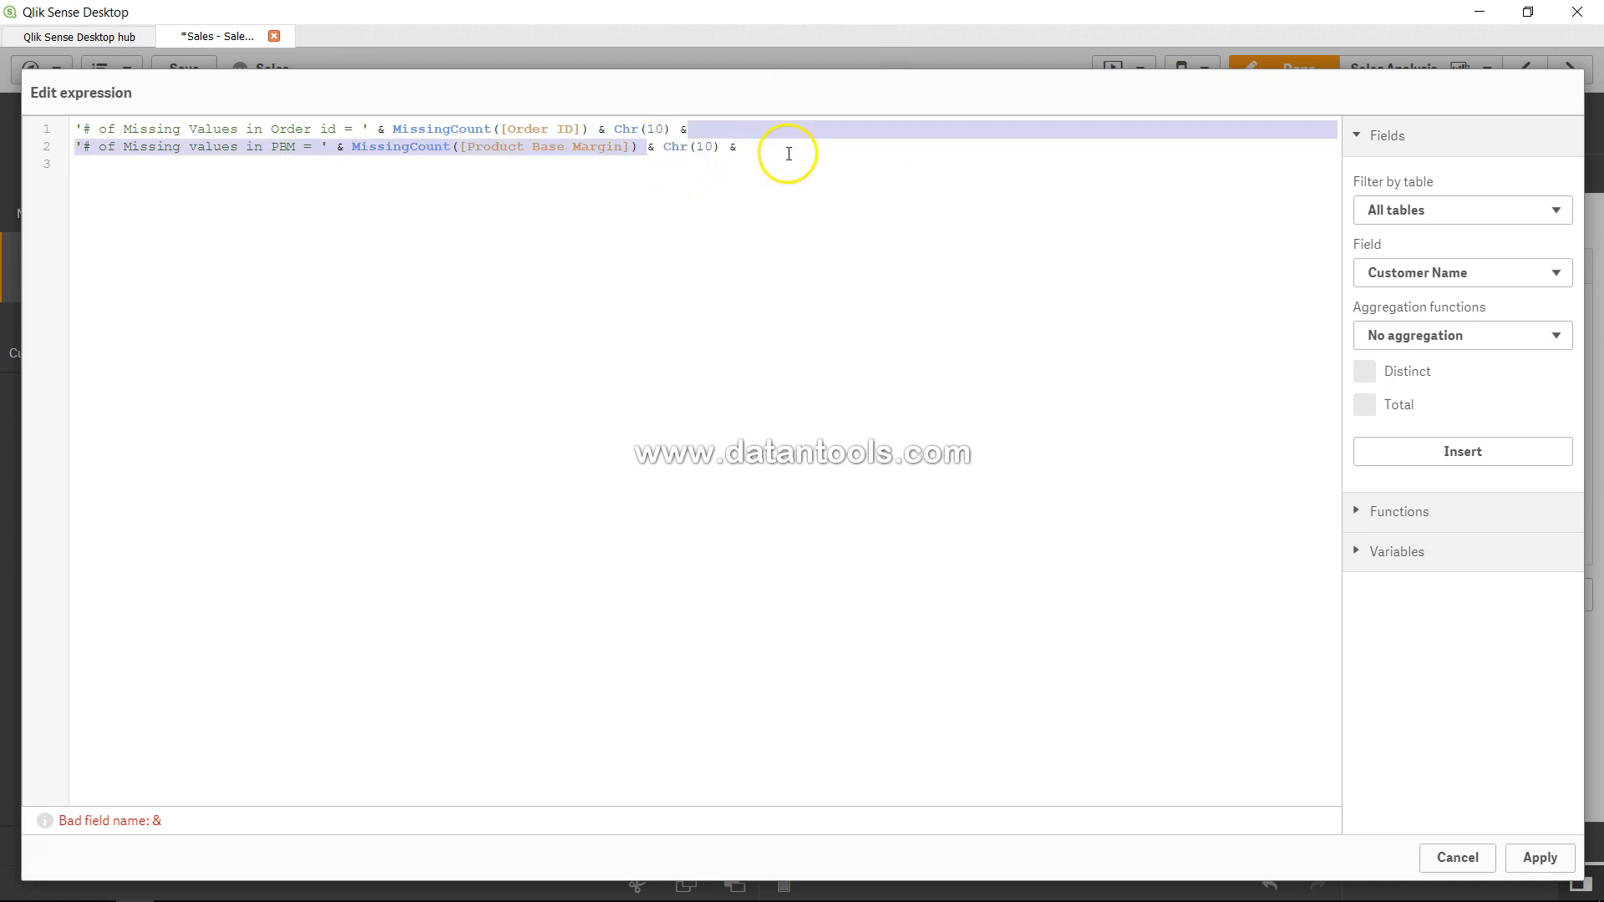
{"action": "left_click", "coordinate": [788, 153]}
{"action": "key", "text": "shift+Left"}
{"action": "key", "text": "shift+Left"}
{"action": "key", "text": "shift+Left"}
{"action": "key", "text": "shift+Left"}
{"action": "key", "text": "shift+Left"}
{"action": "key", "text": "shift+Left"}
{"action": "key", "text": "shift+Left"}
{"action": "key", "text": "shift+Left"}
{"action": "key", "text": "shift+Left"}
{"action": "key", "text": "shift+Left"}
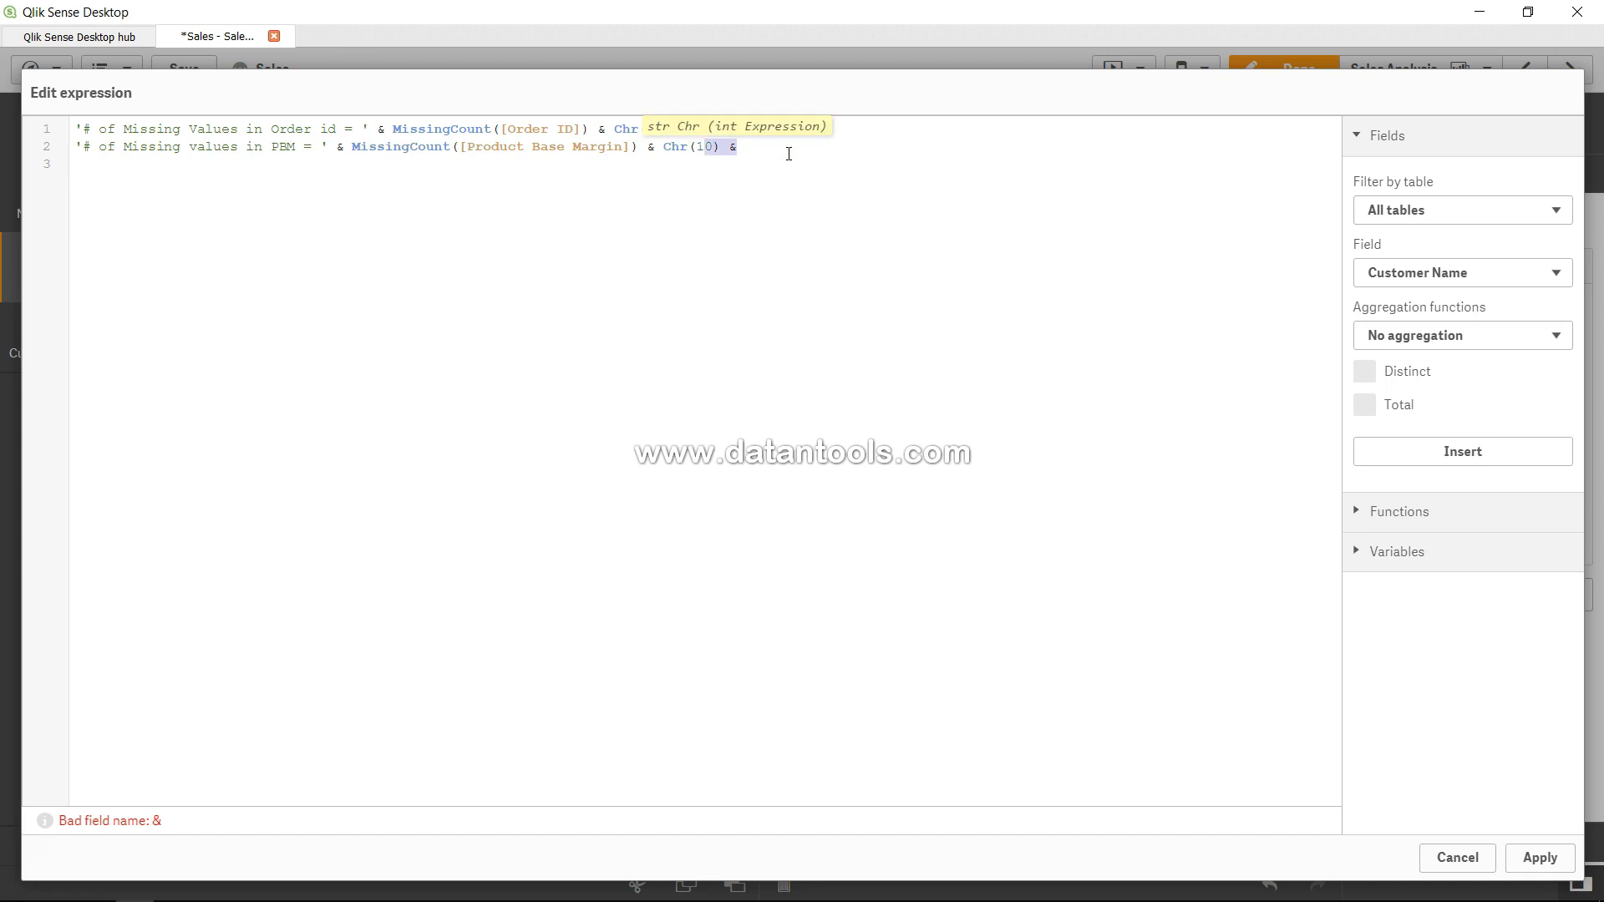
{"action": "key", "text": "shift+Left"}
{"action": "key", "text": "shift+Left"}
{"action": "key", "text": "BackSpace"}
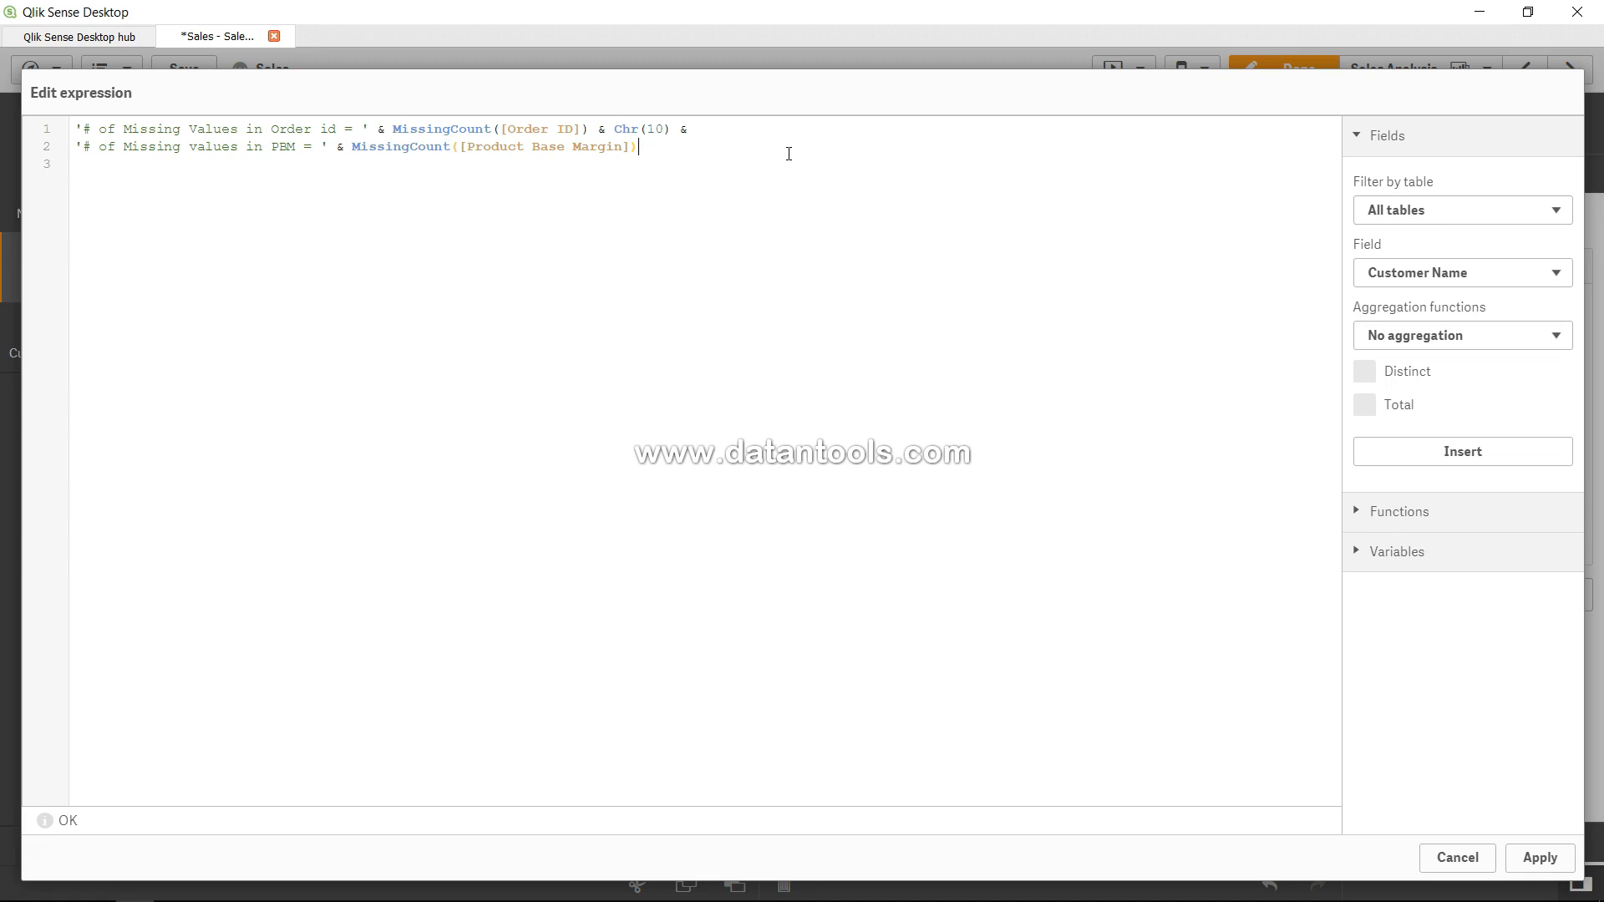
{"action": "left_click", "coordinate": [1539, 858]}
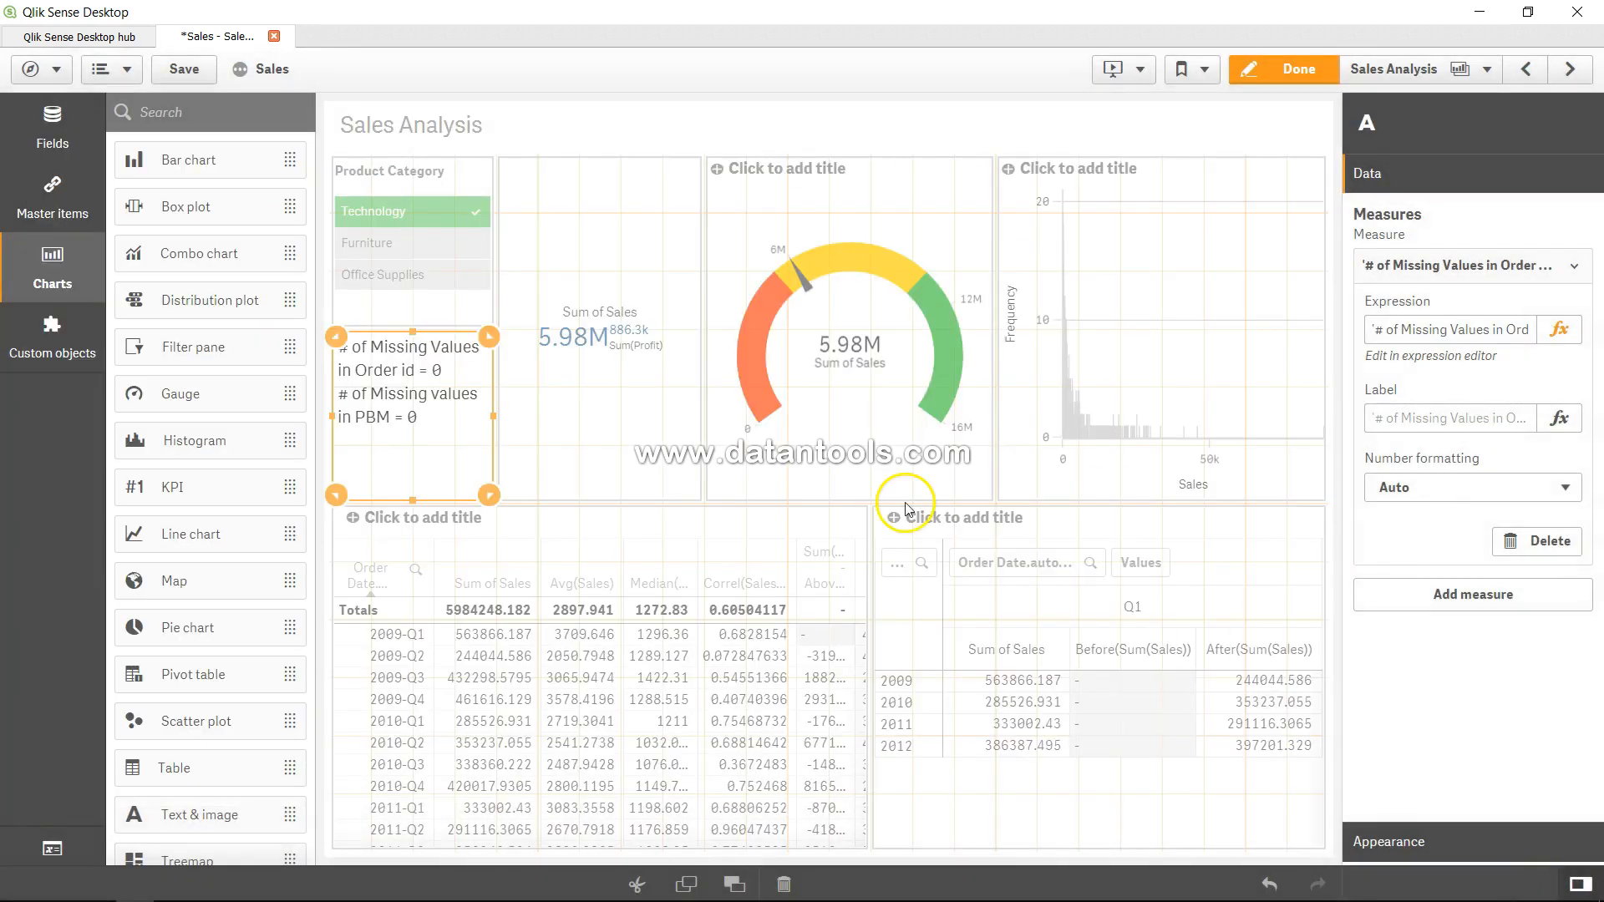
{"action": "left_click", "coordinate": [1291, 76]}
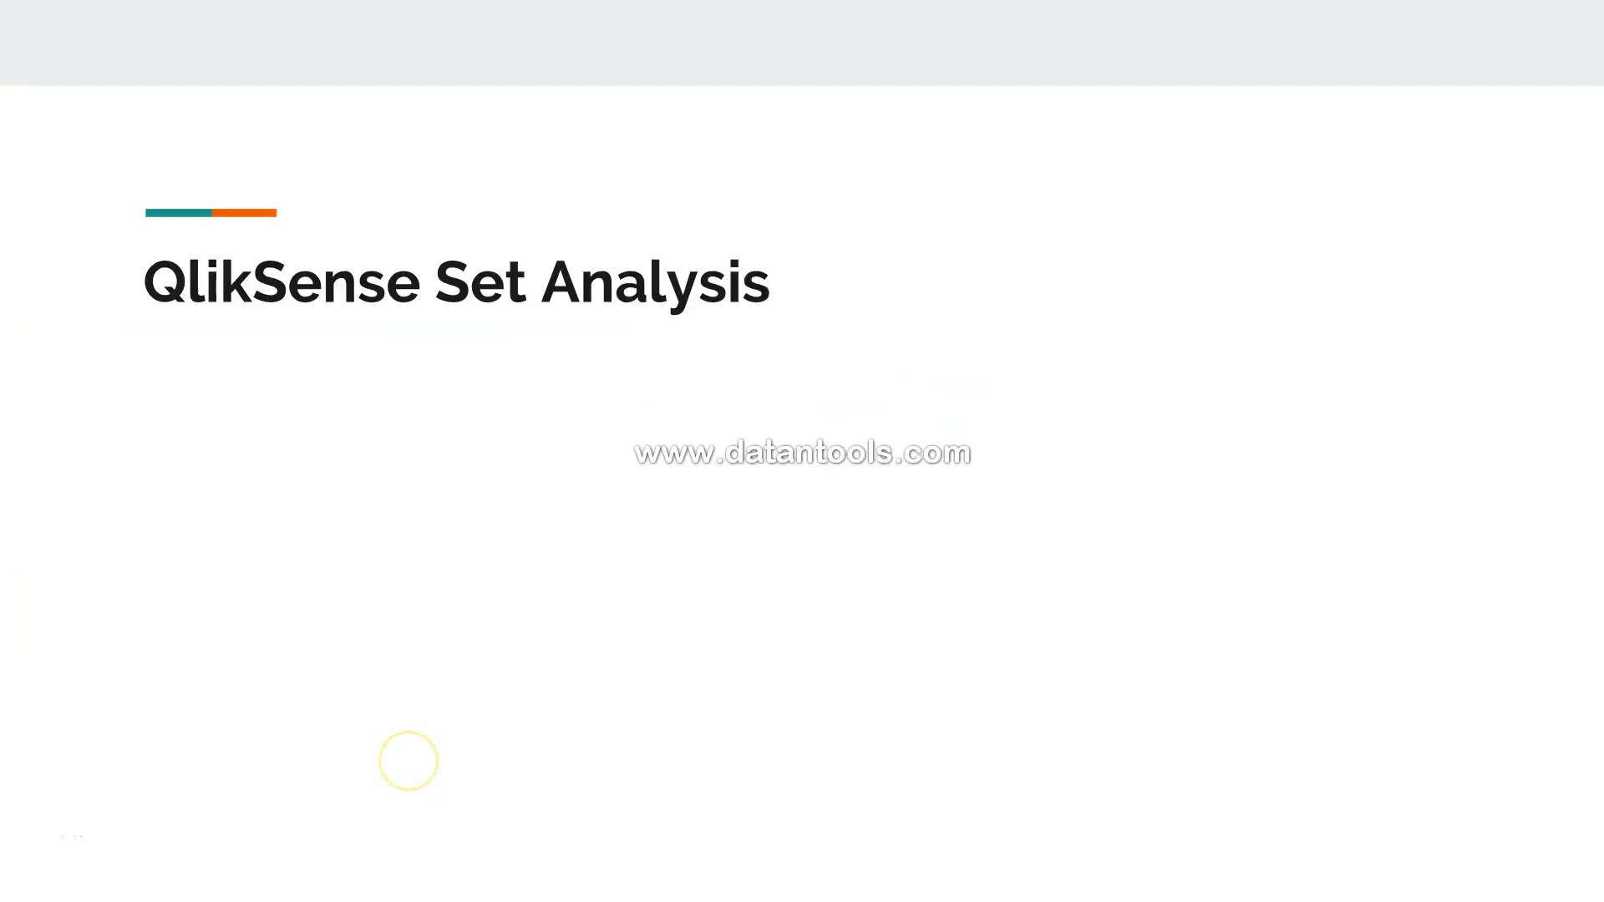
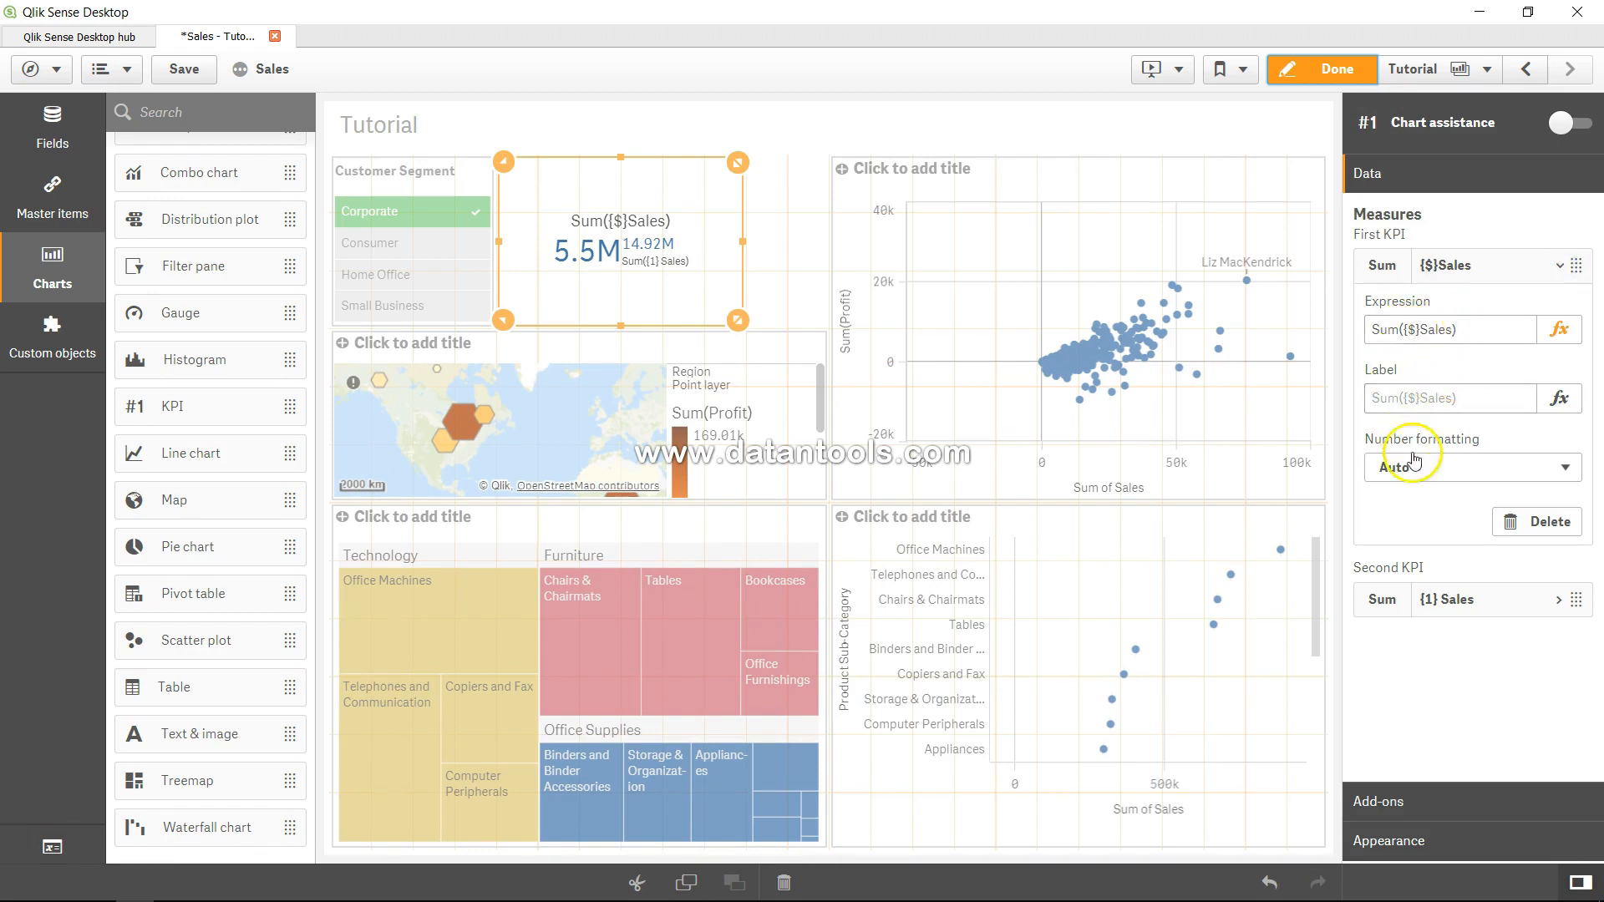
- Change the second KPI measure's expression to Sum({$1} Sales)
{"action": "left_click", "coordinate": [1559, 603]}
{"action": "left_click", "coordinate": [1441, 662]}
{"action": "key", "text": "BackSpace"}
{"action": "type", "text": "$1"}
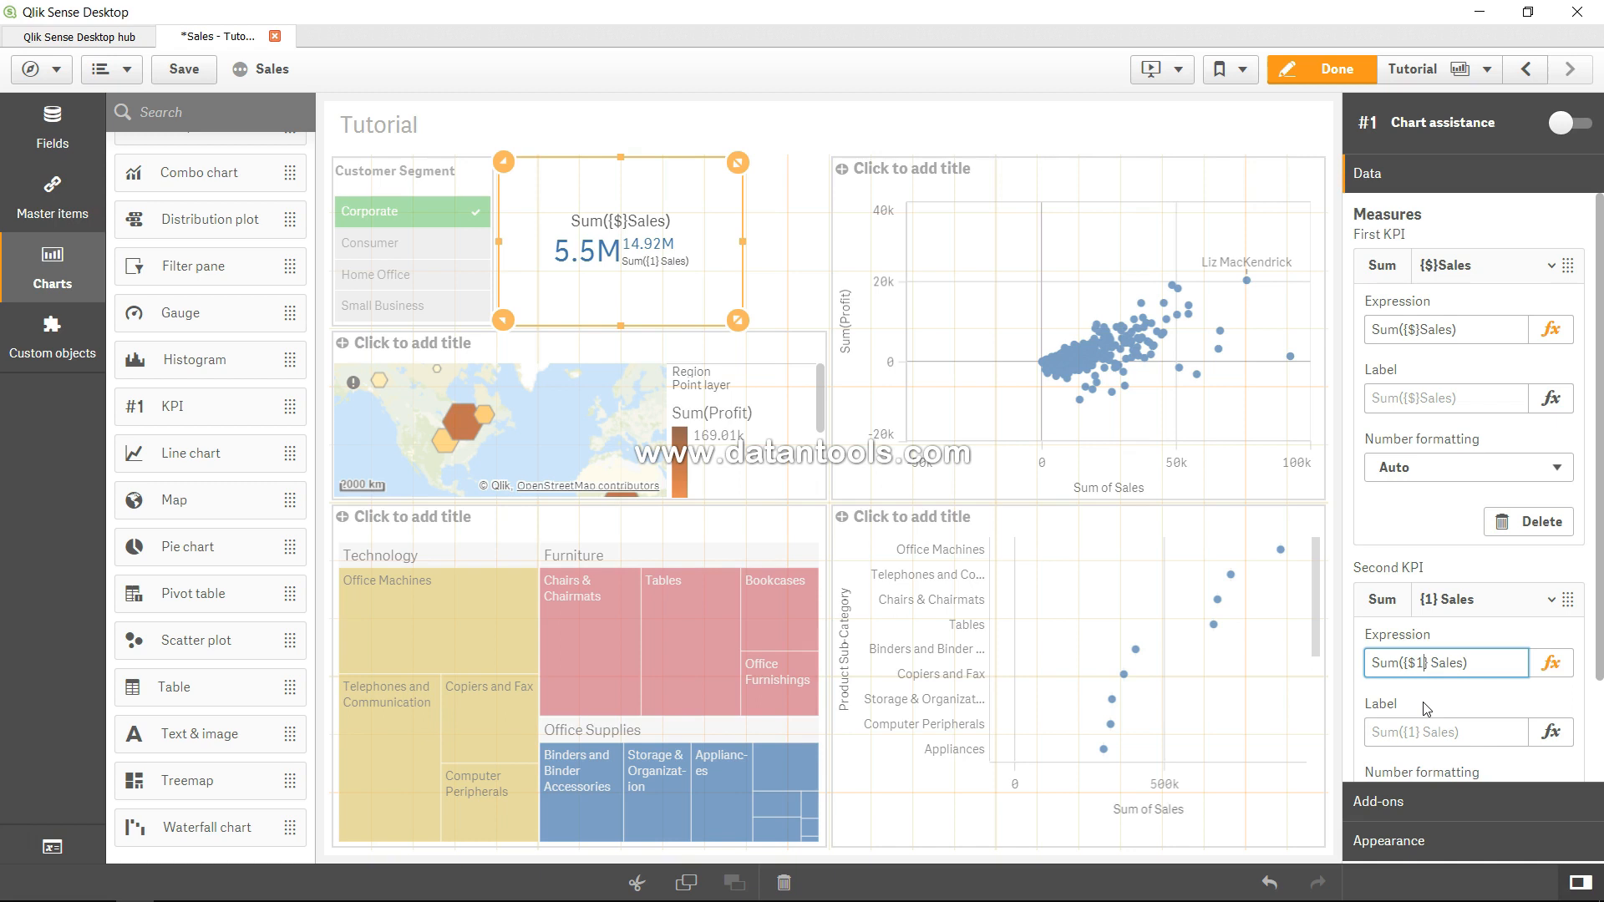
{"action": "key", "text": "Tab"}
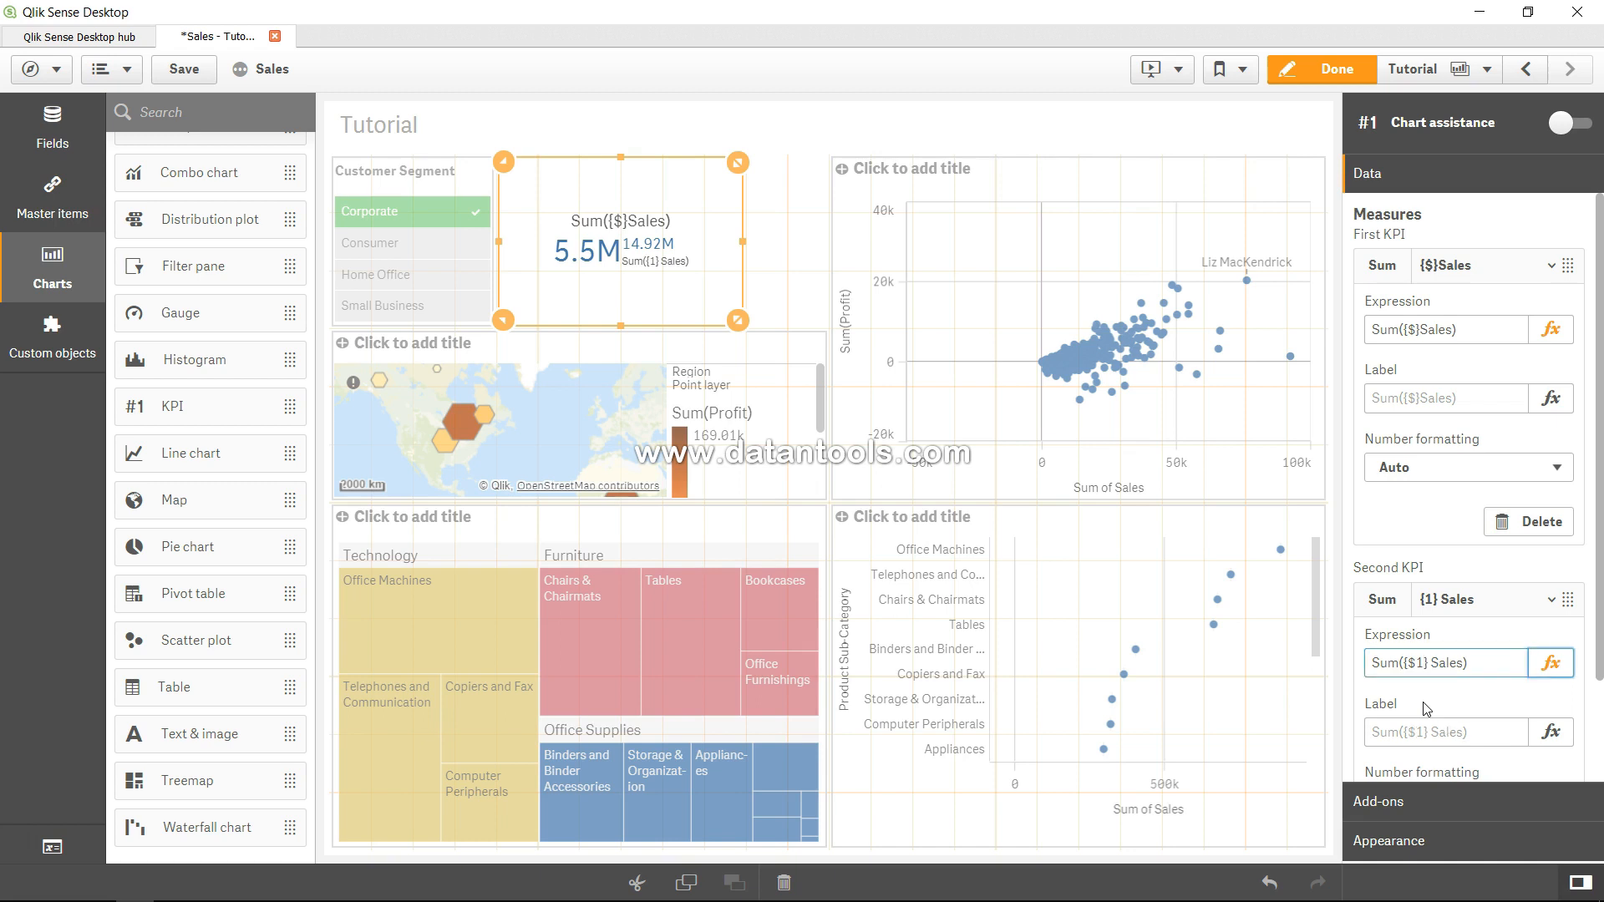
{"action": "left_click", "coordinate": [627, 263]}
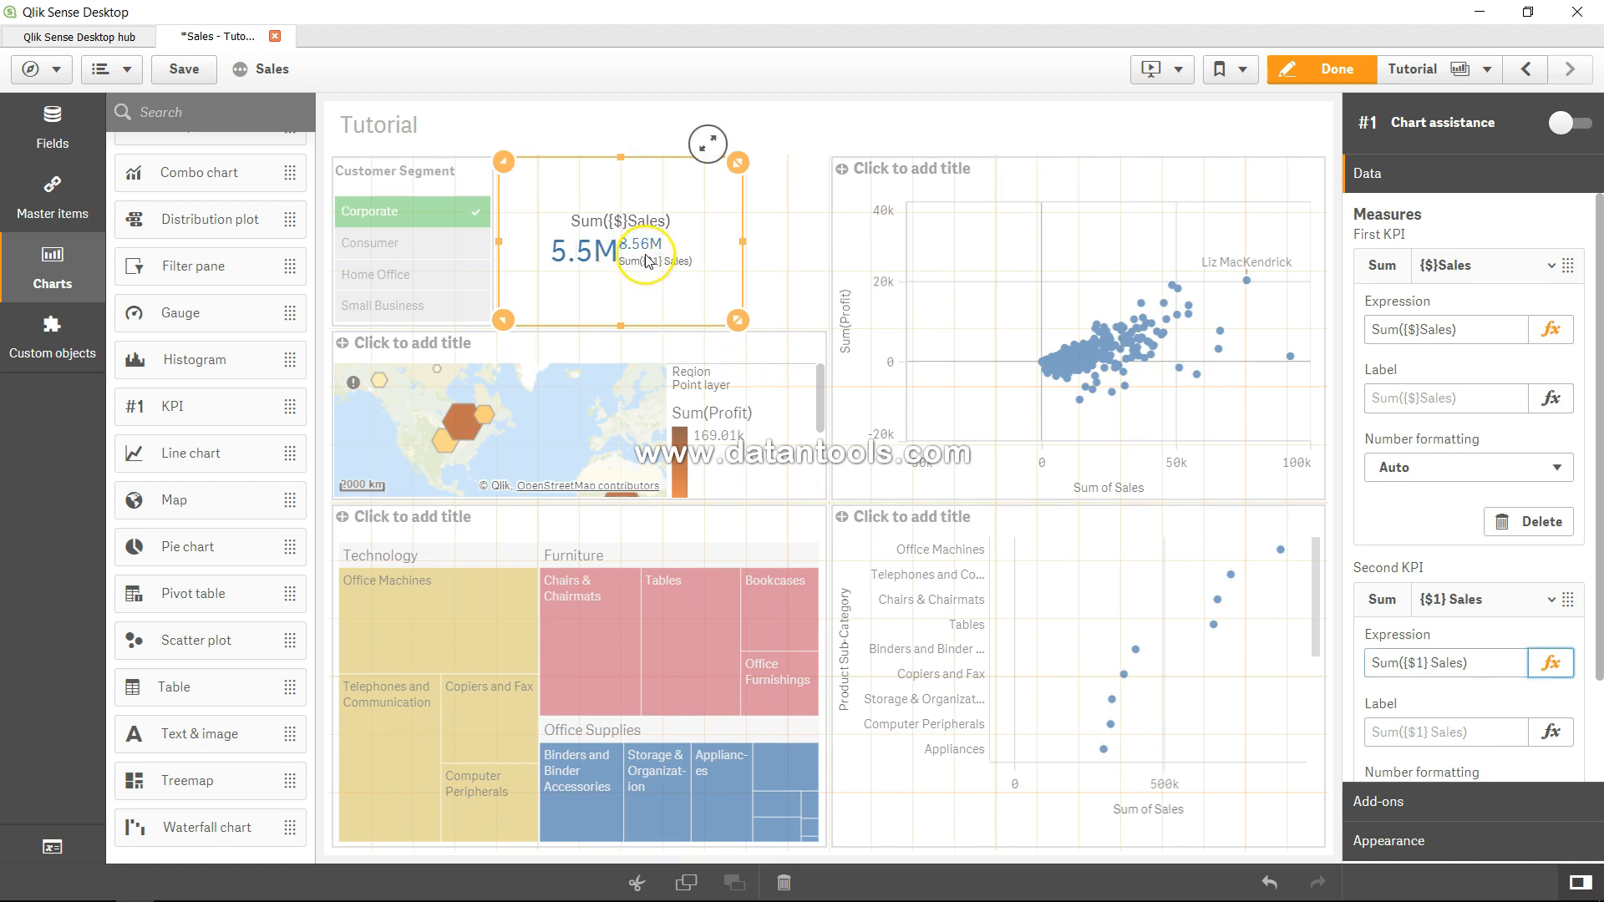
- Leave edit mode, clear the Customer Segment selection and compare the two KPI values
{"action": "left_click", "coordinate": [1330, 66]}
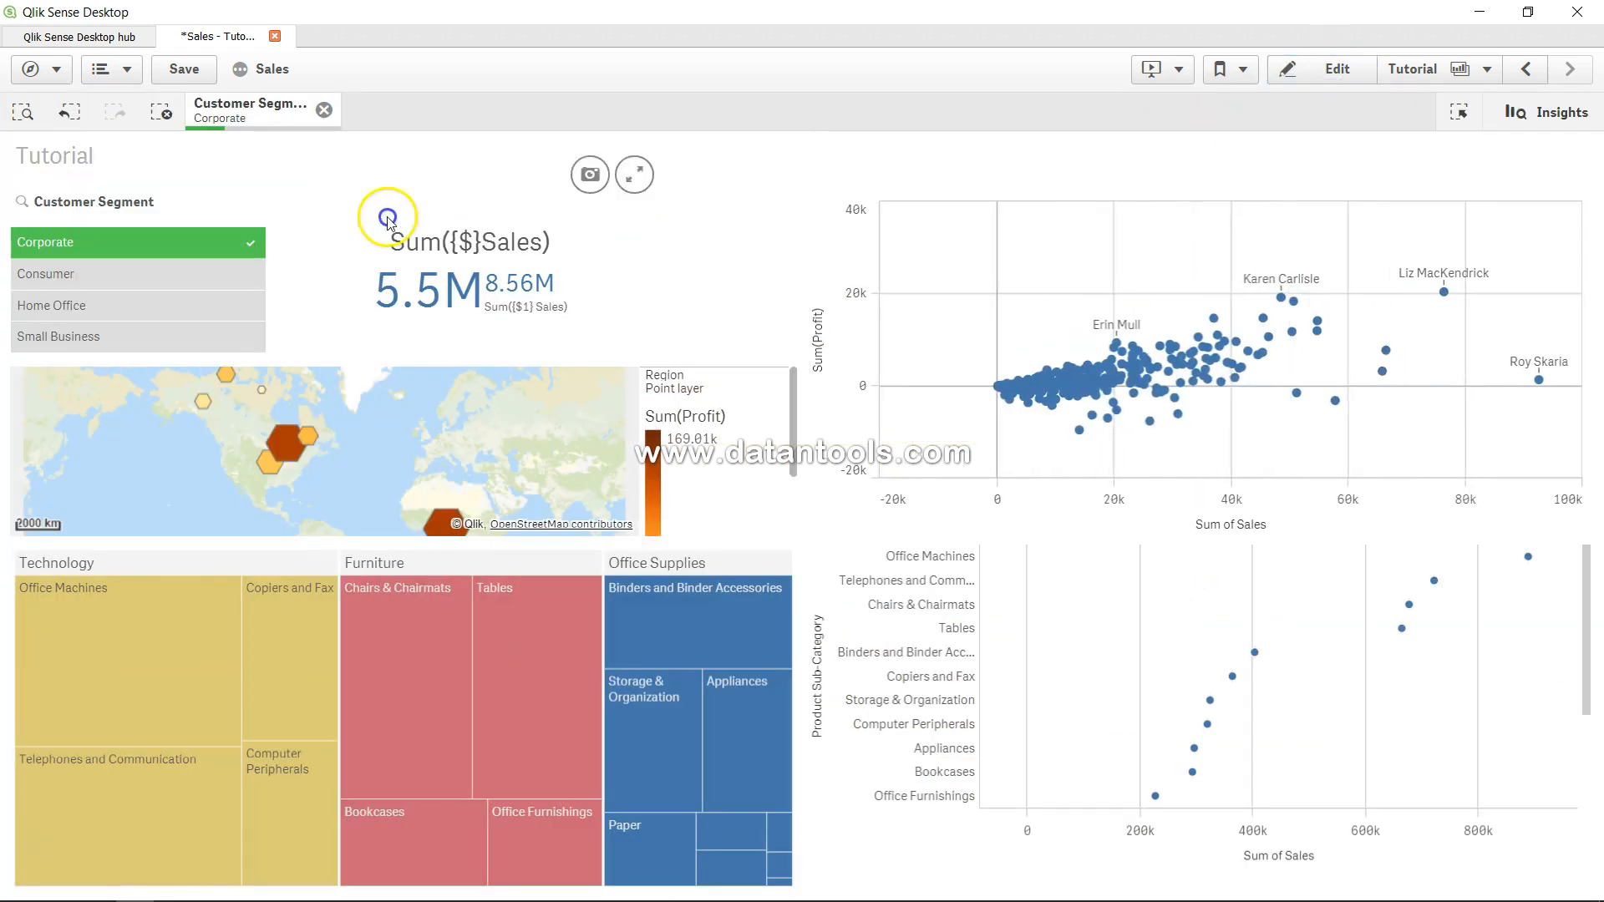
{"action": "left_click", "coordinate": [323, 111]}
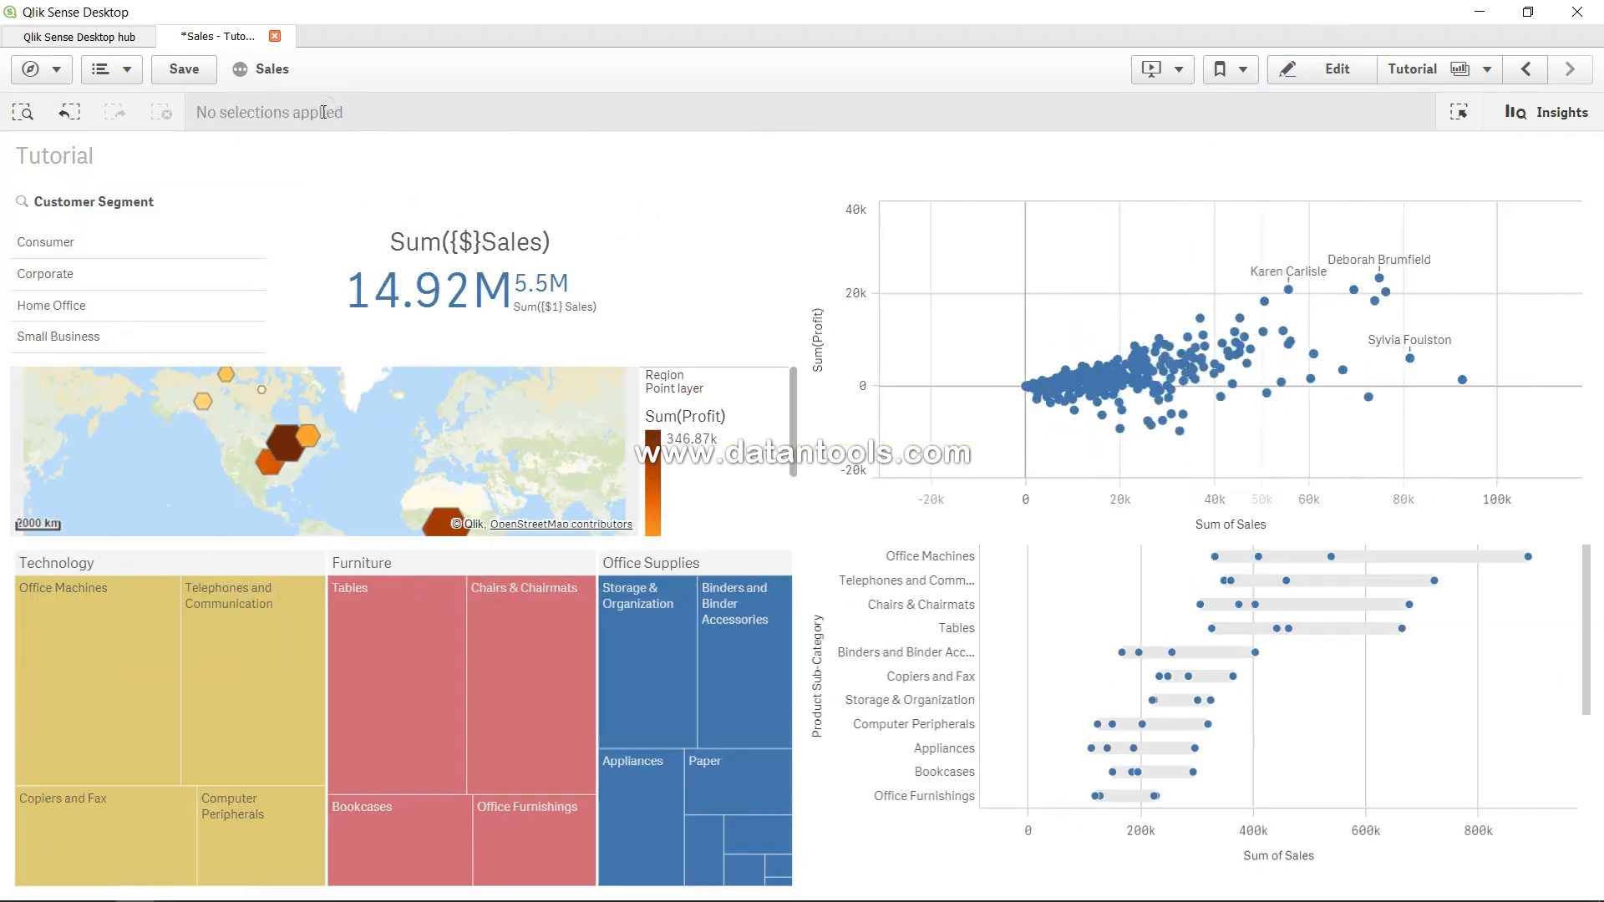
{"action": "mouse_move", "coordinate": [545, 292]}
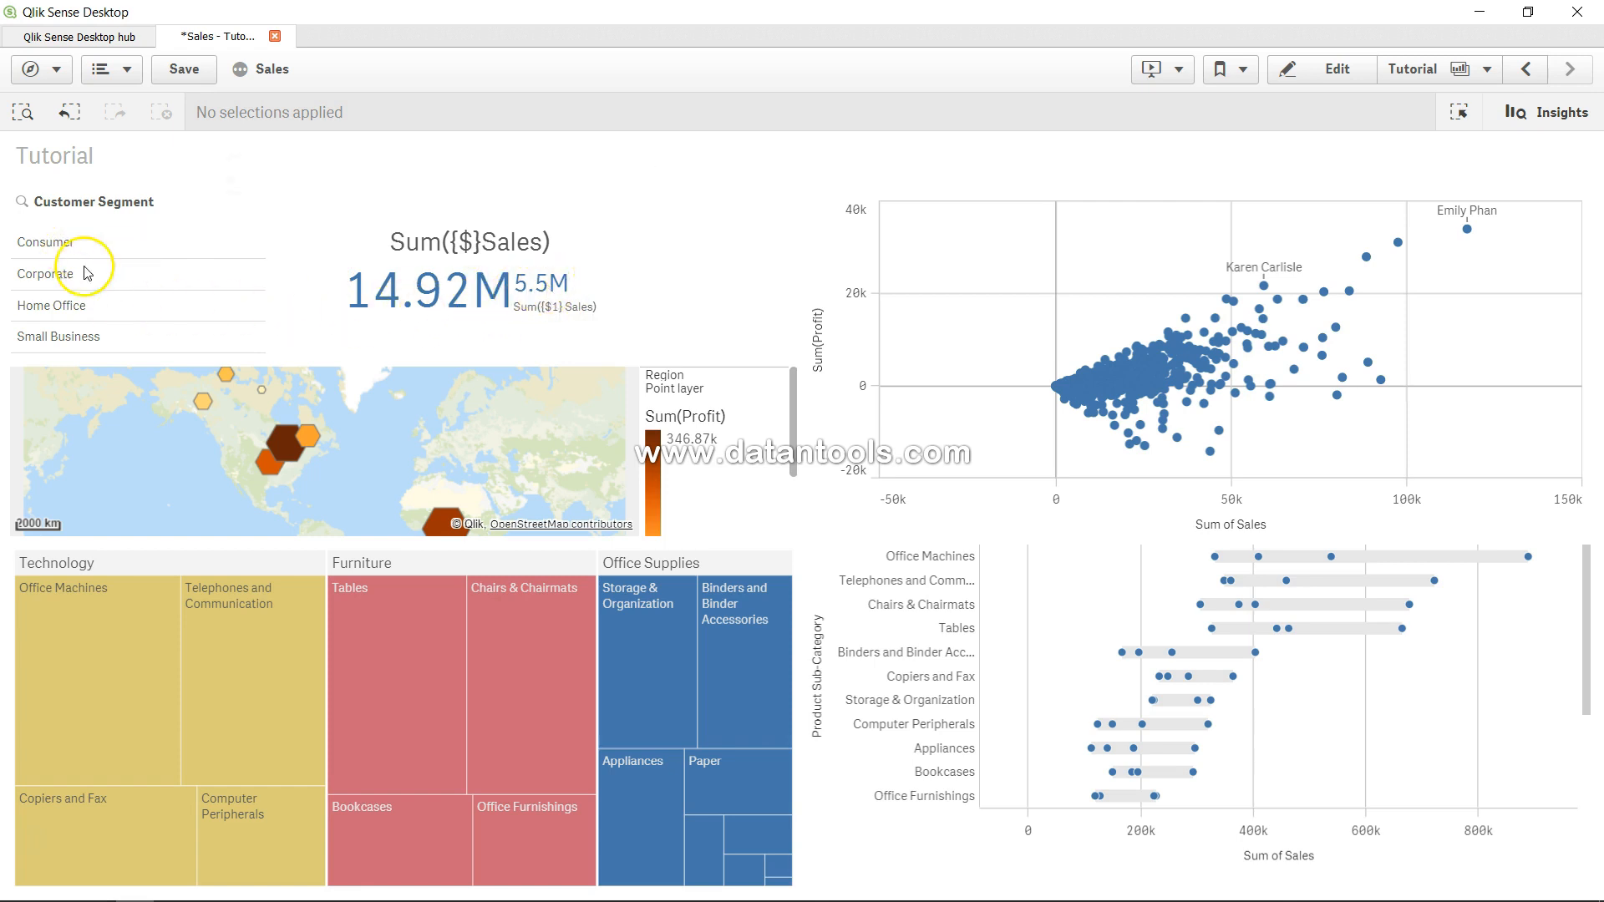
- Select Consumer in Customer Segment, add Corporate and deselect Consumer, comparing the {$} and {$1} KPI values after each change
{"action": "left_click", "coordinate": [58, 247]}
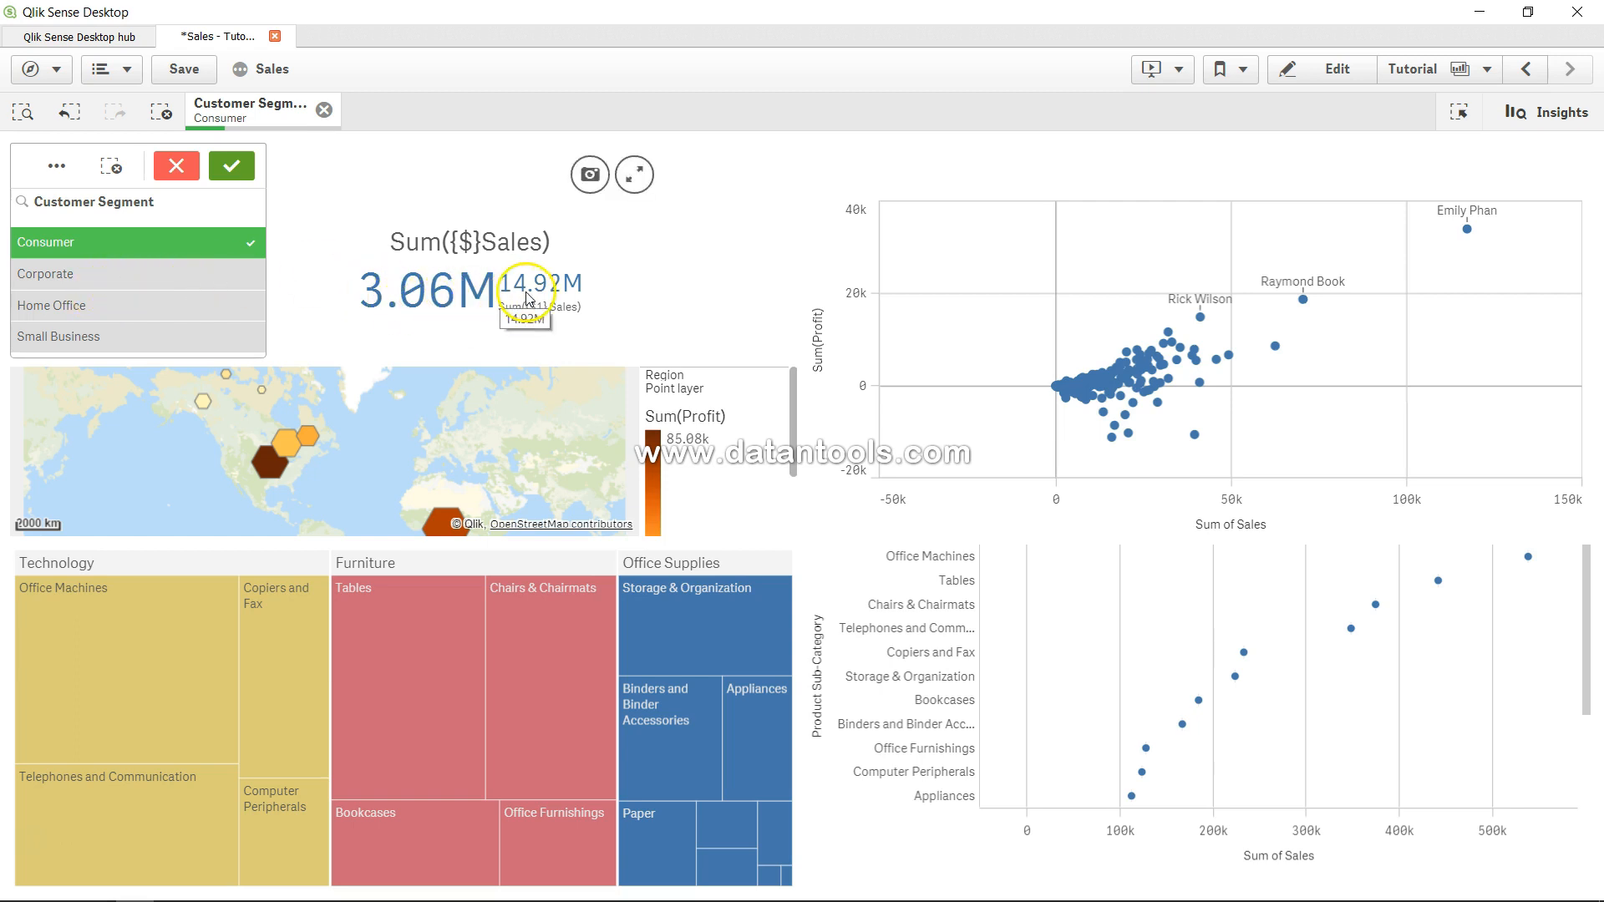
{"action": "left_click", "coordinate": [142, 276]}
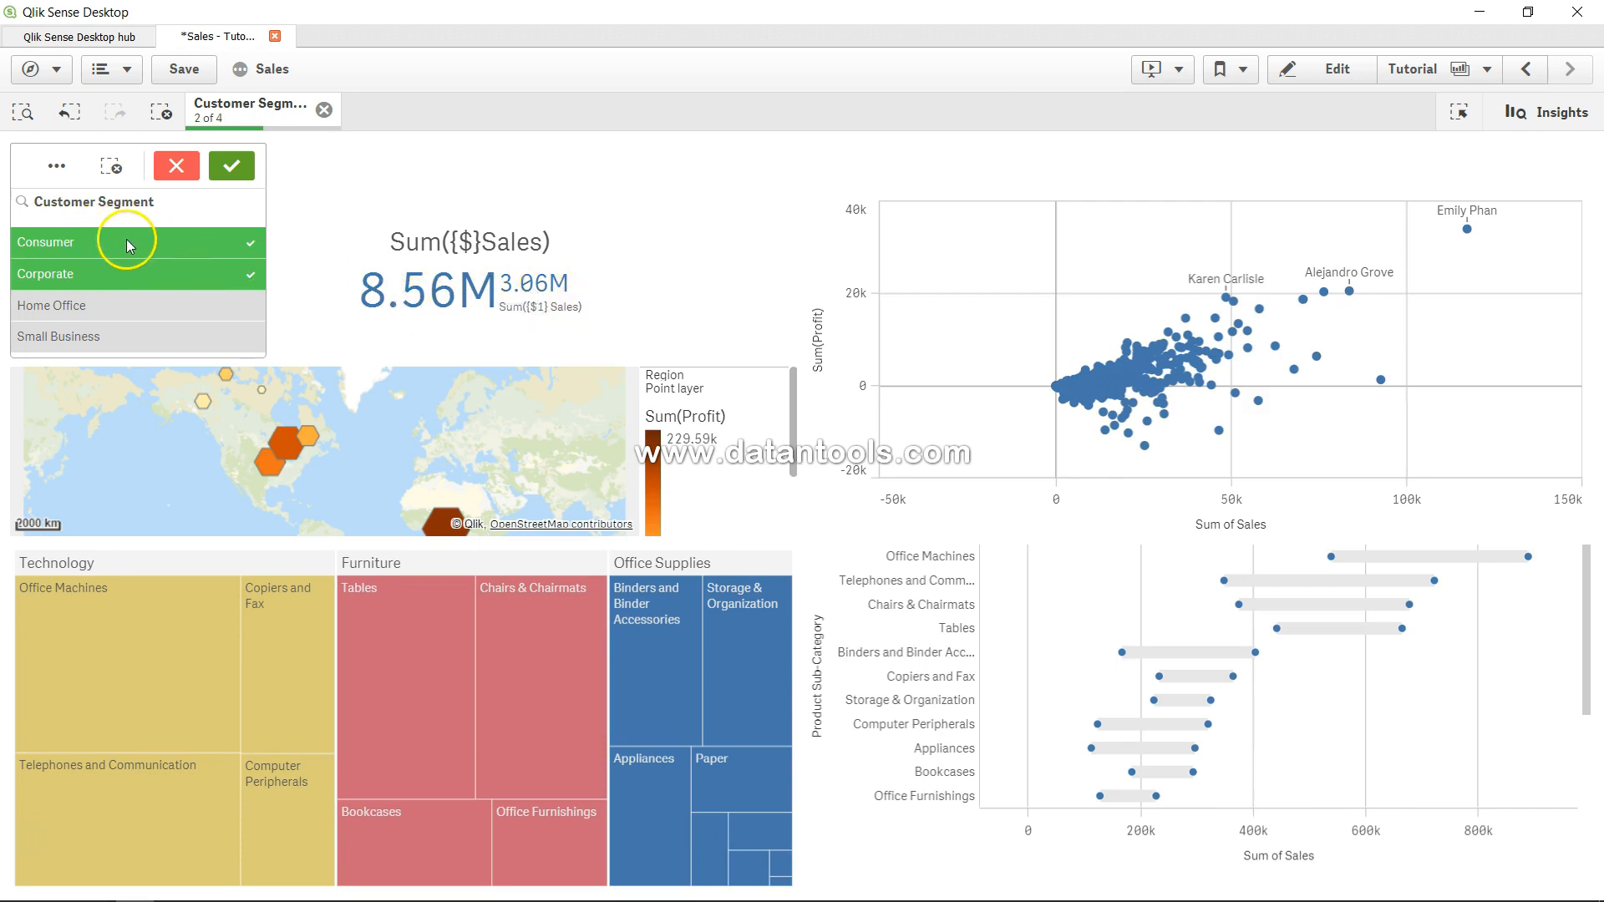
{"action": "left_click", "coordinate": [233, 237]}
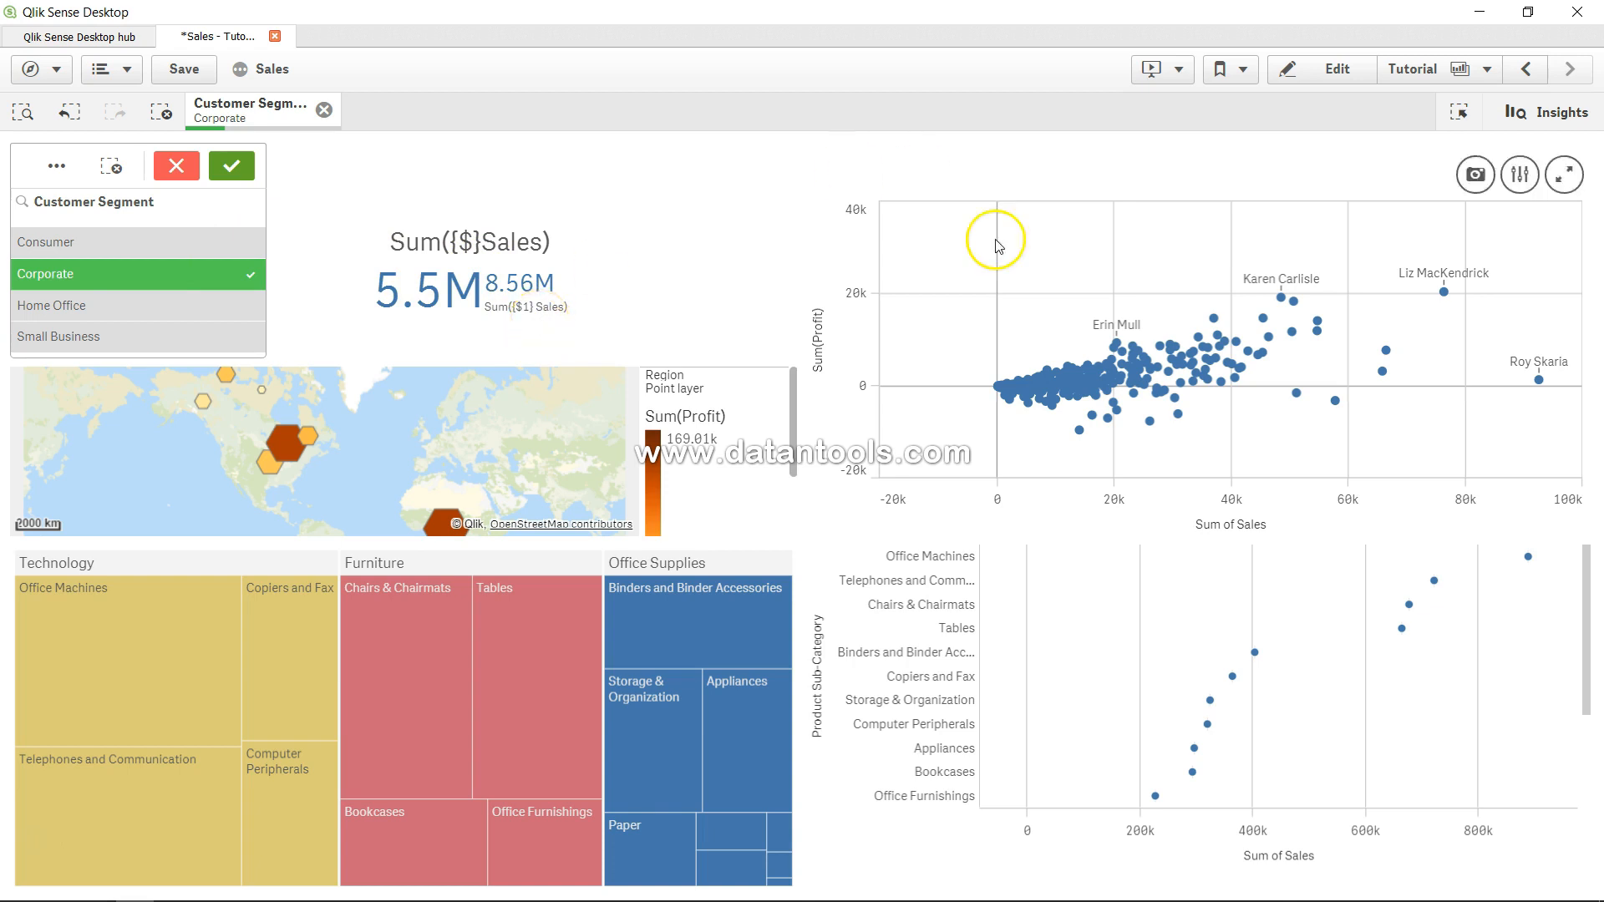
- Change the KPI's expressions to Sum({$1}Sales) for the first measure and Sum({$2} Sales) for the second
{"action": "left_click", "coordinate": [1334, 66]}
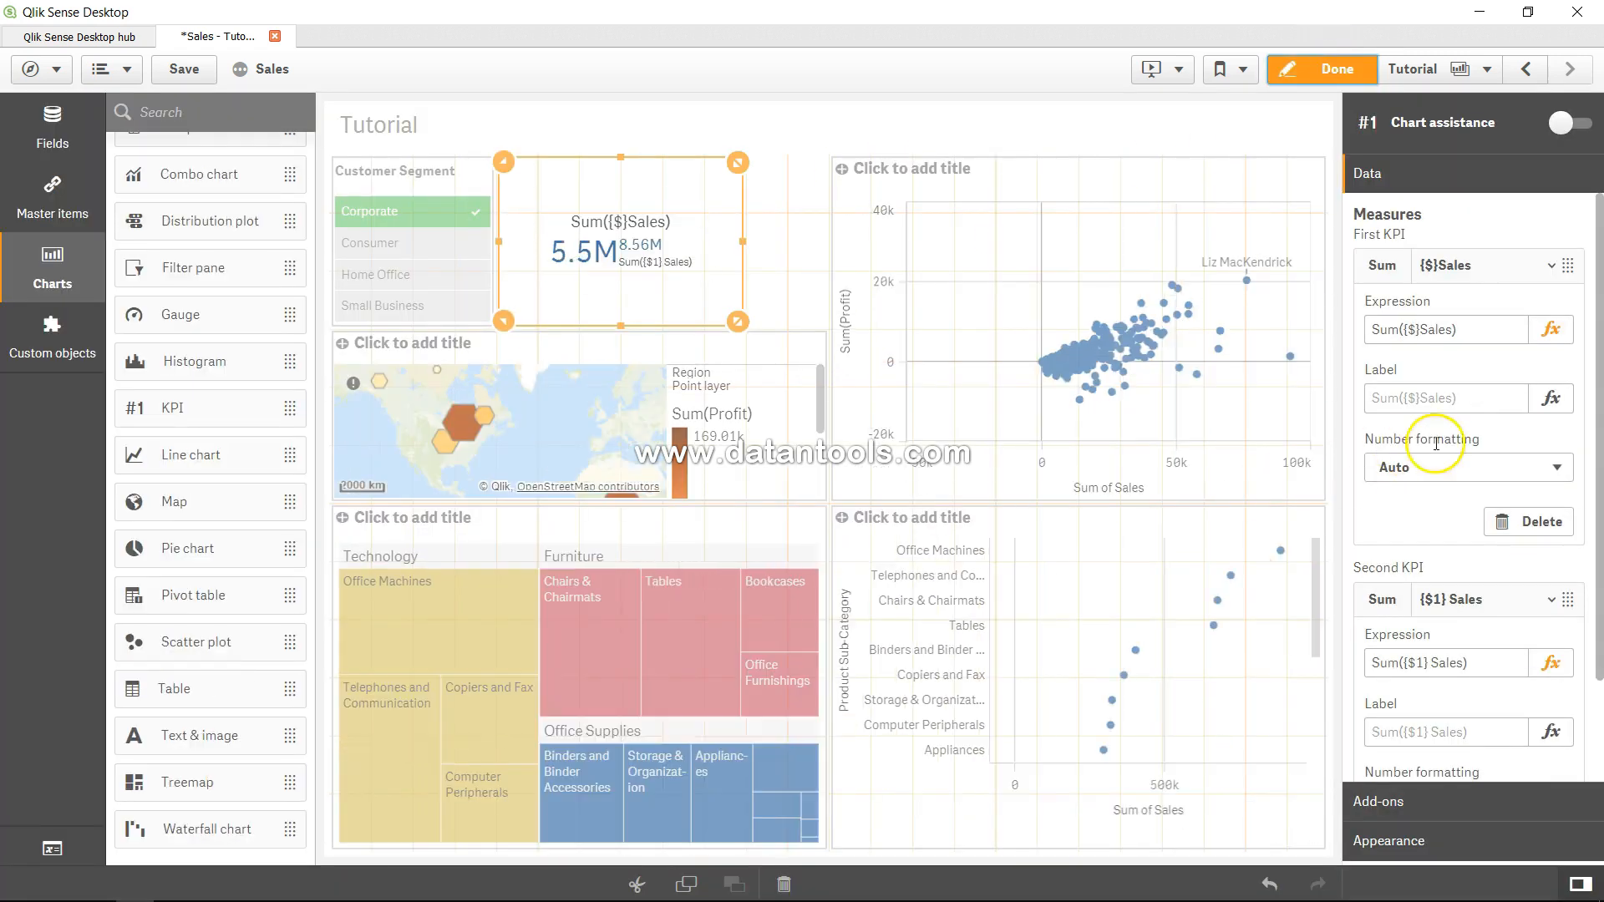
{"action": "left_click", "coordinate": [1432, 668]}
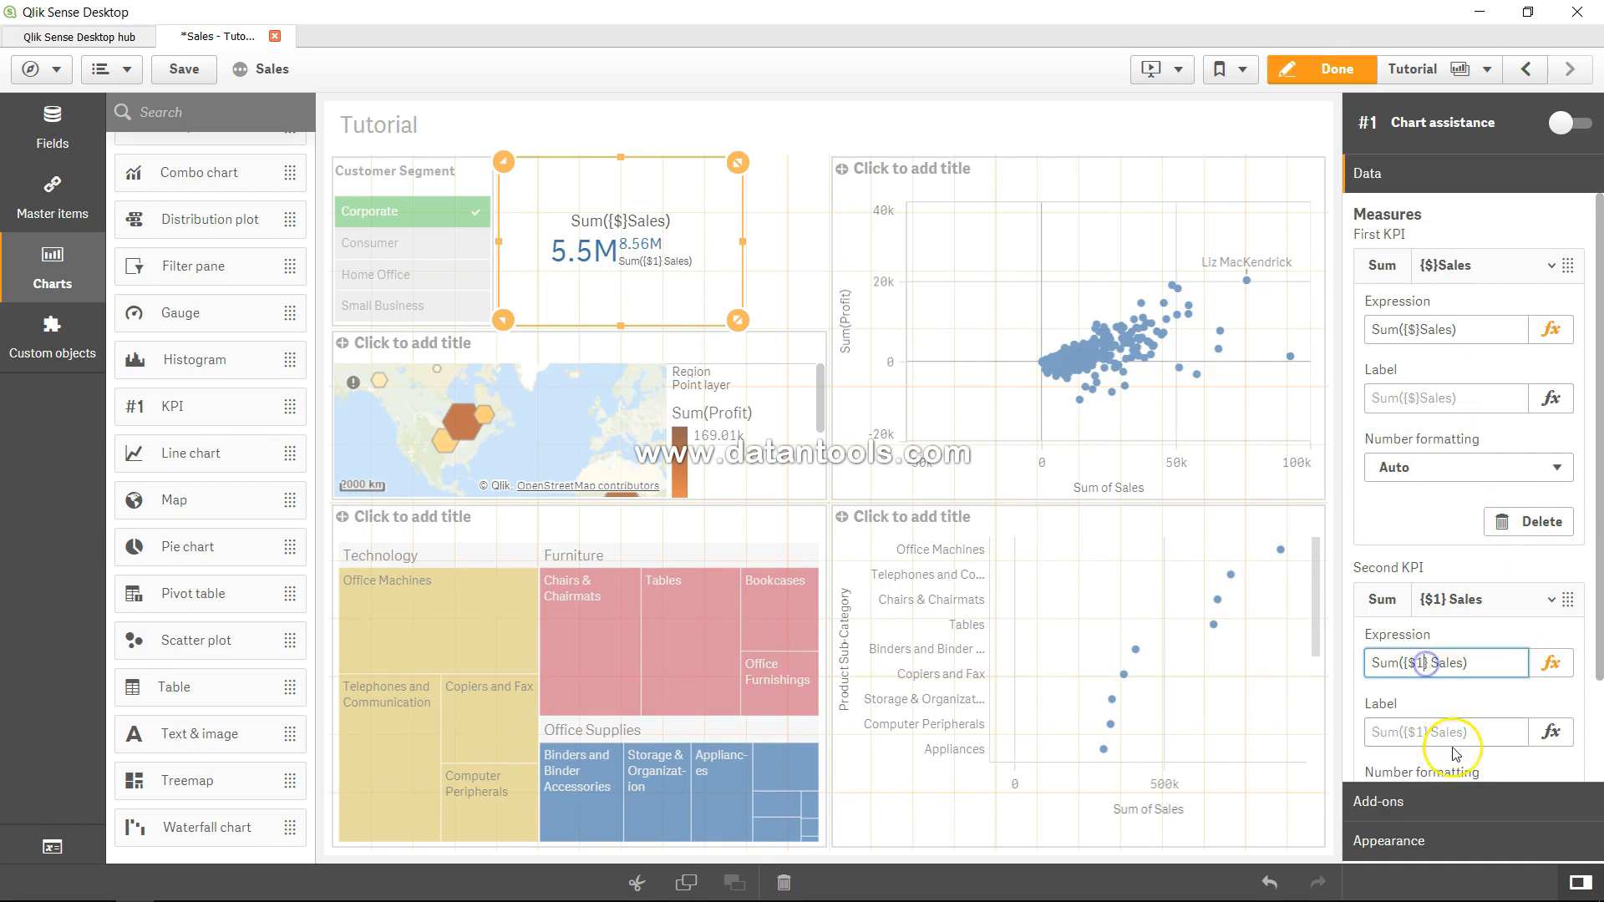
{"action": "key", "text": "BackSpace"}
{"action": "type", "text": "2"}
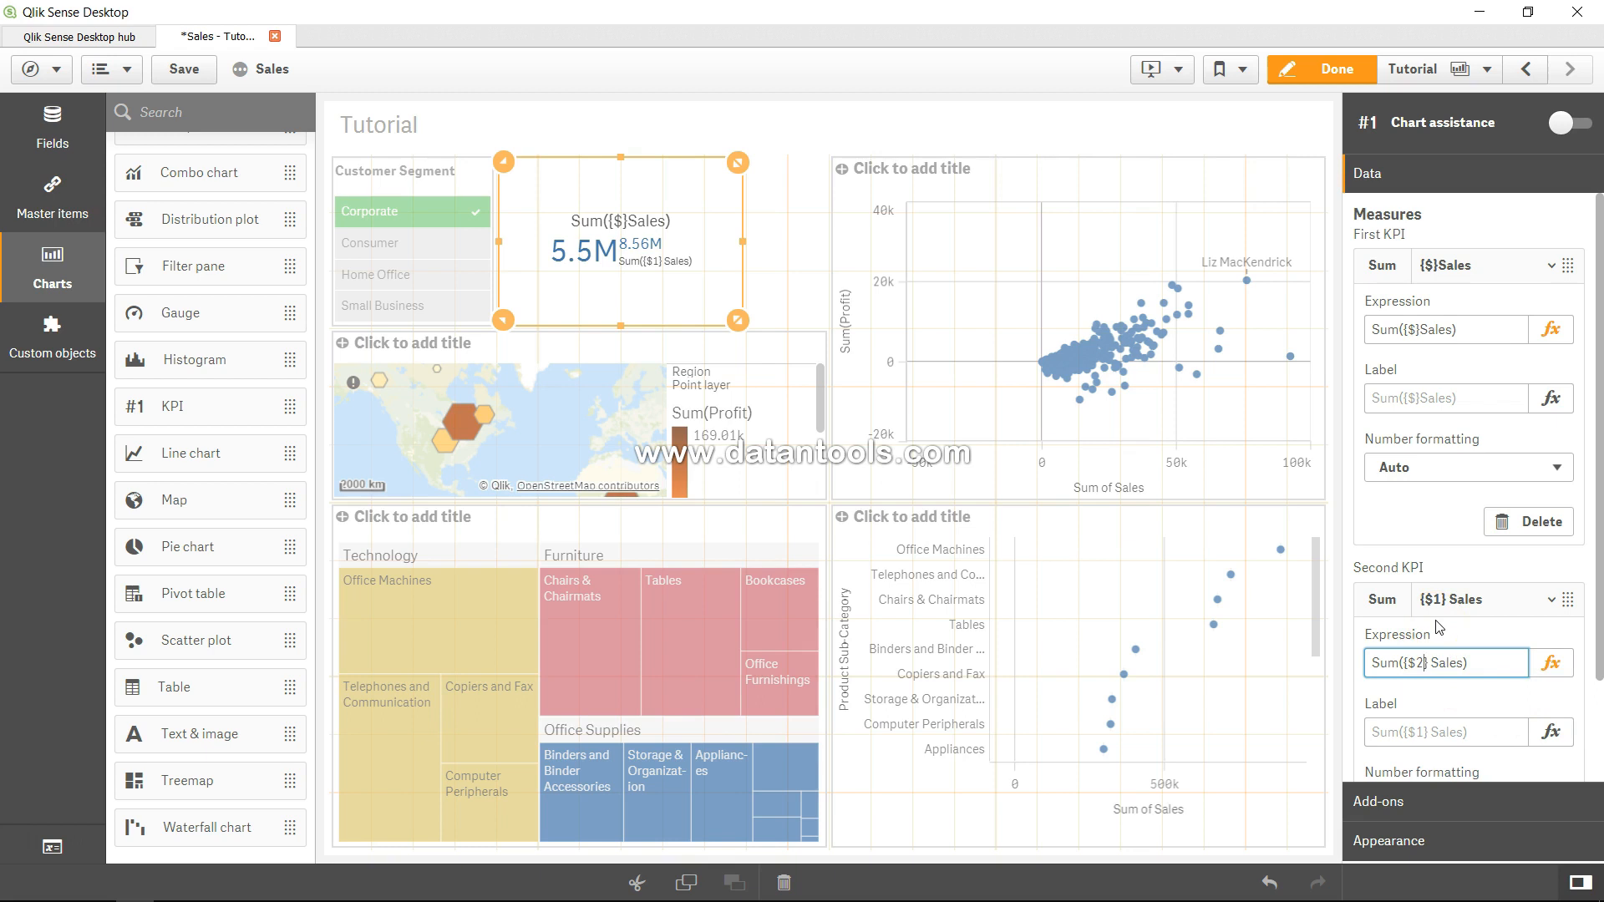
{"action": "left_click", "coordinate": [1415, 331]}
{"action": "type", "text": "1"}
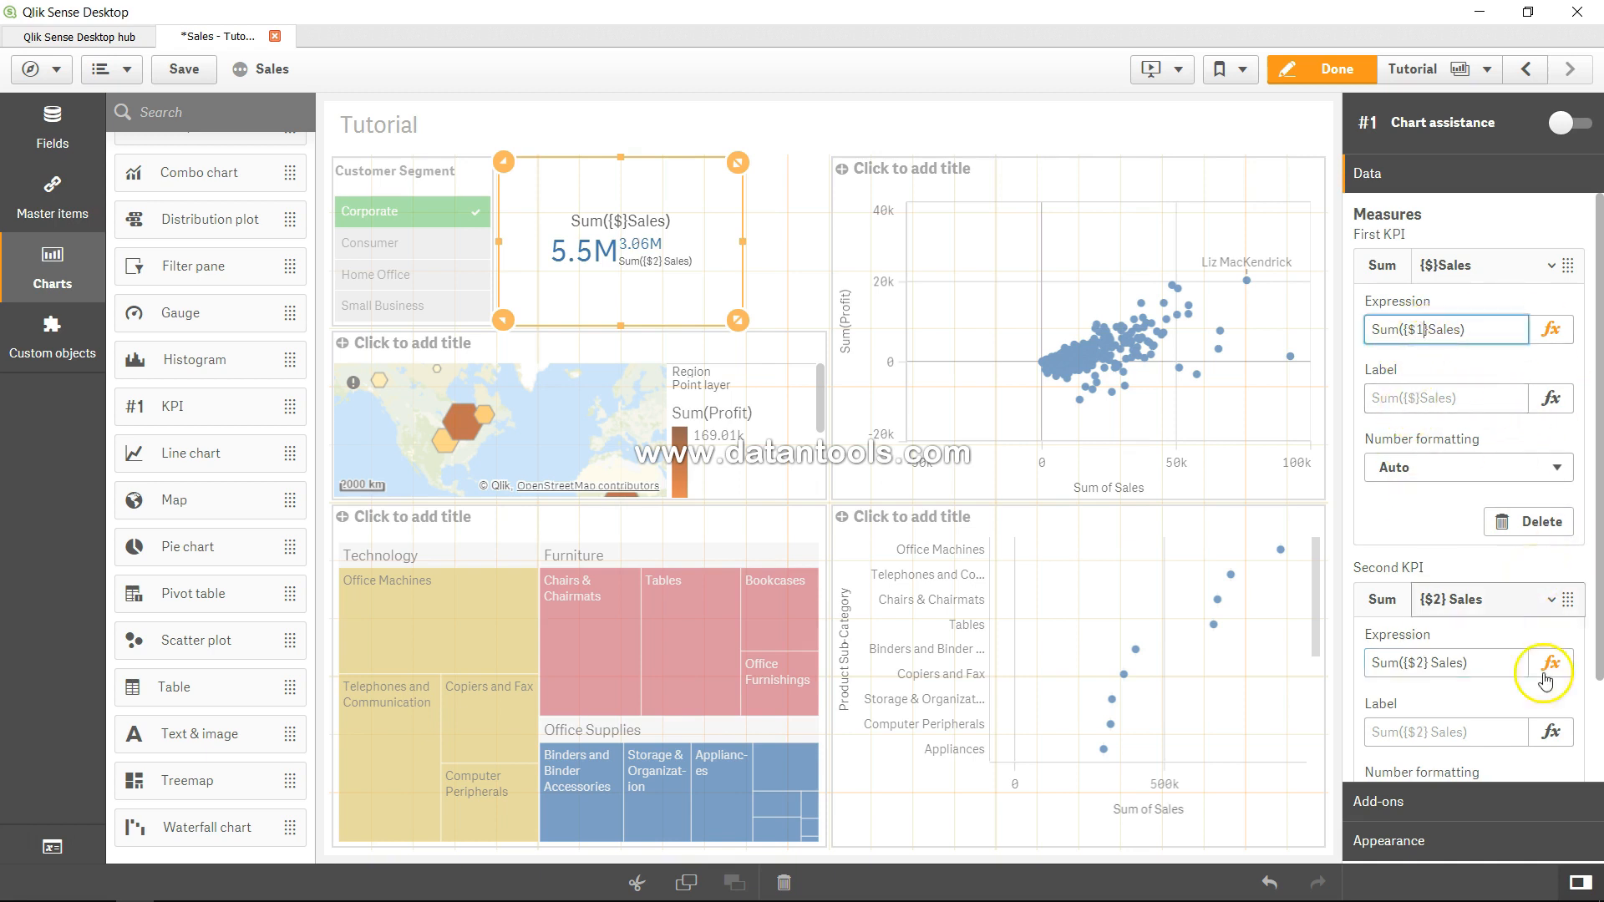
{"action": "key", "text": "Tab"}
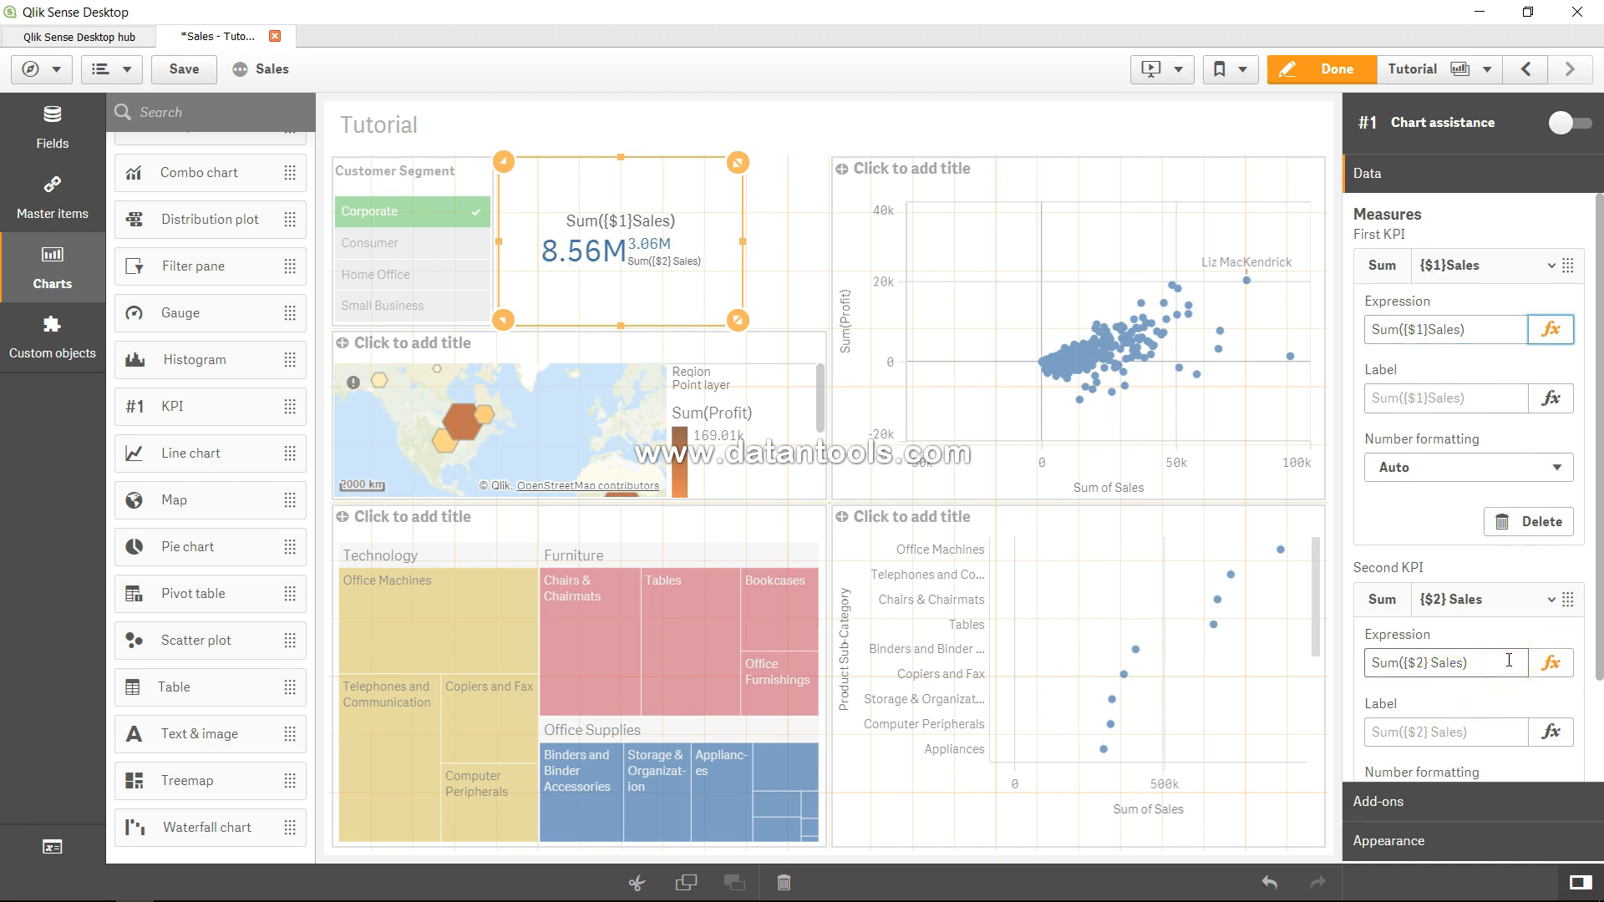
- Leave edit mode, add Consumer, Home Office and Small Business to the Customer Segment selection and compare the {$1} and {$2} KPI values
{"action": "left_click", "coordinate": [1322, 76]}
{"action": "left_click", "coordinate": [197, 273]}
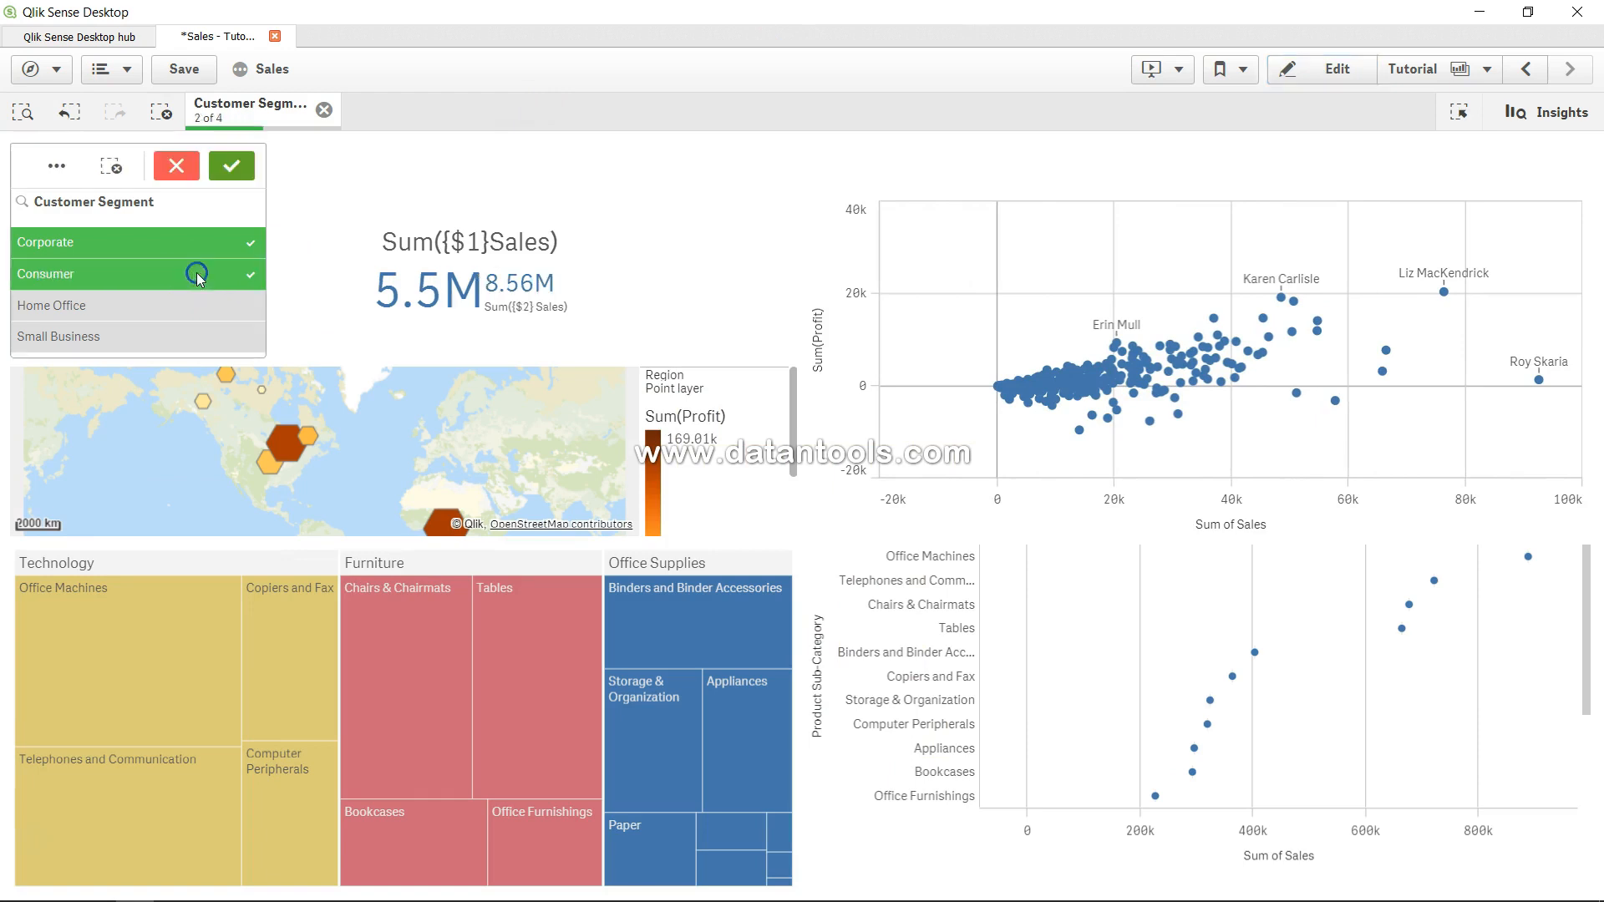
{"action": "left_click", "coordinate": [193, 299]}
{"action": "left_click", "coordinate": [192, 335]}
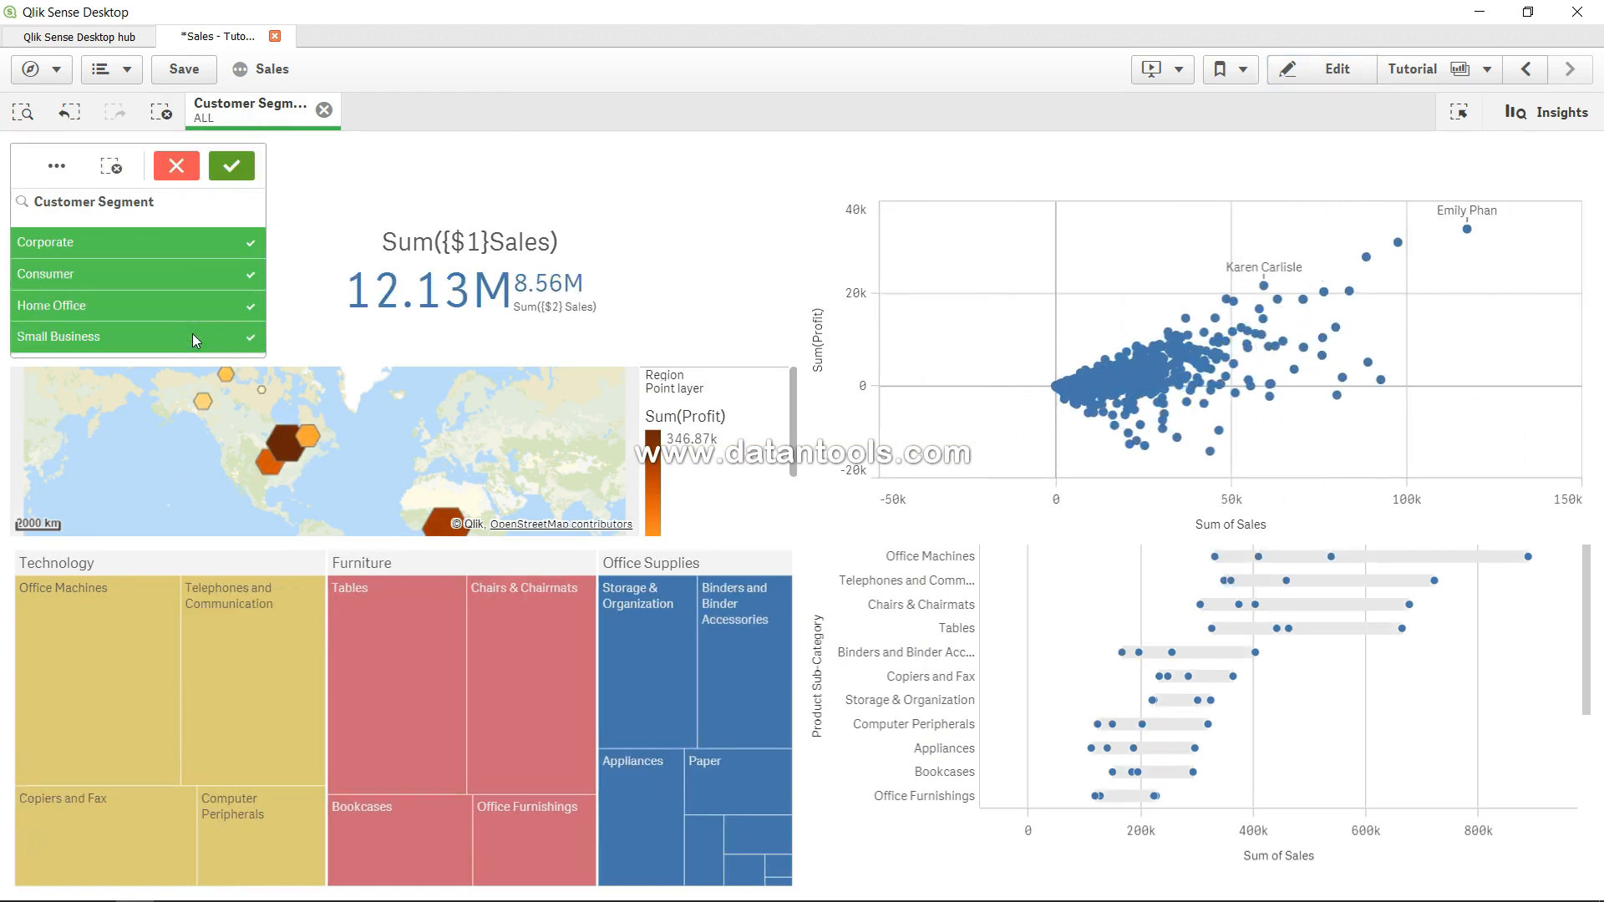
{"action": "mouse_move", "coordinate": [551, 294]}
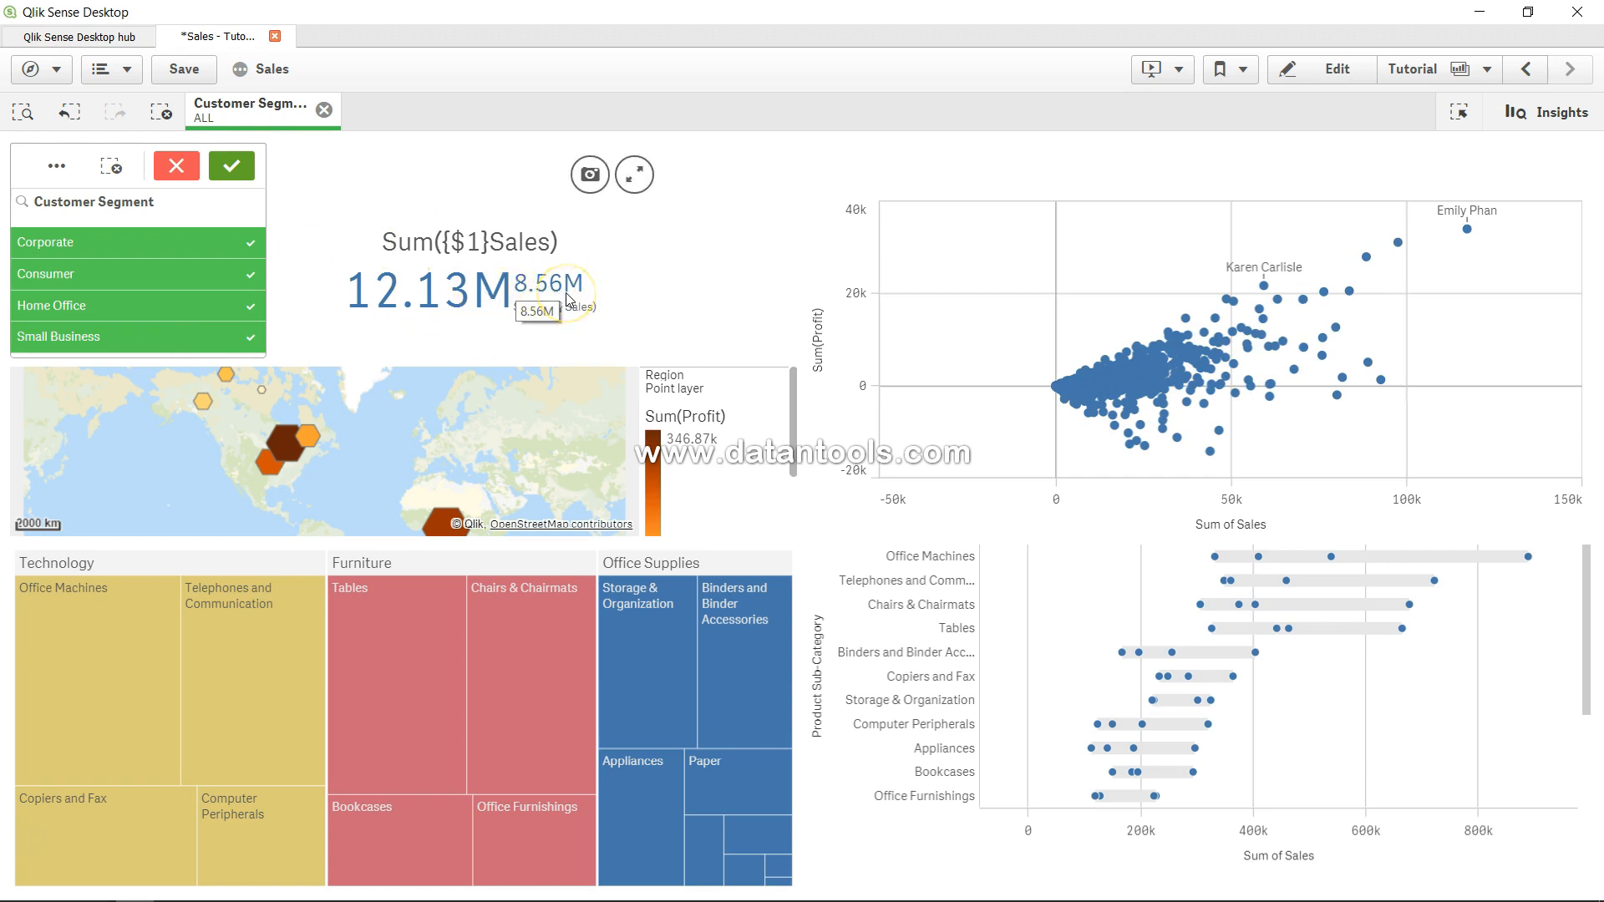
{"action": "mouse_move", "coordinate": [436, 308]}
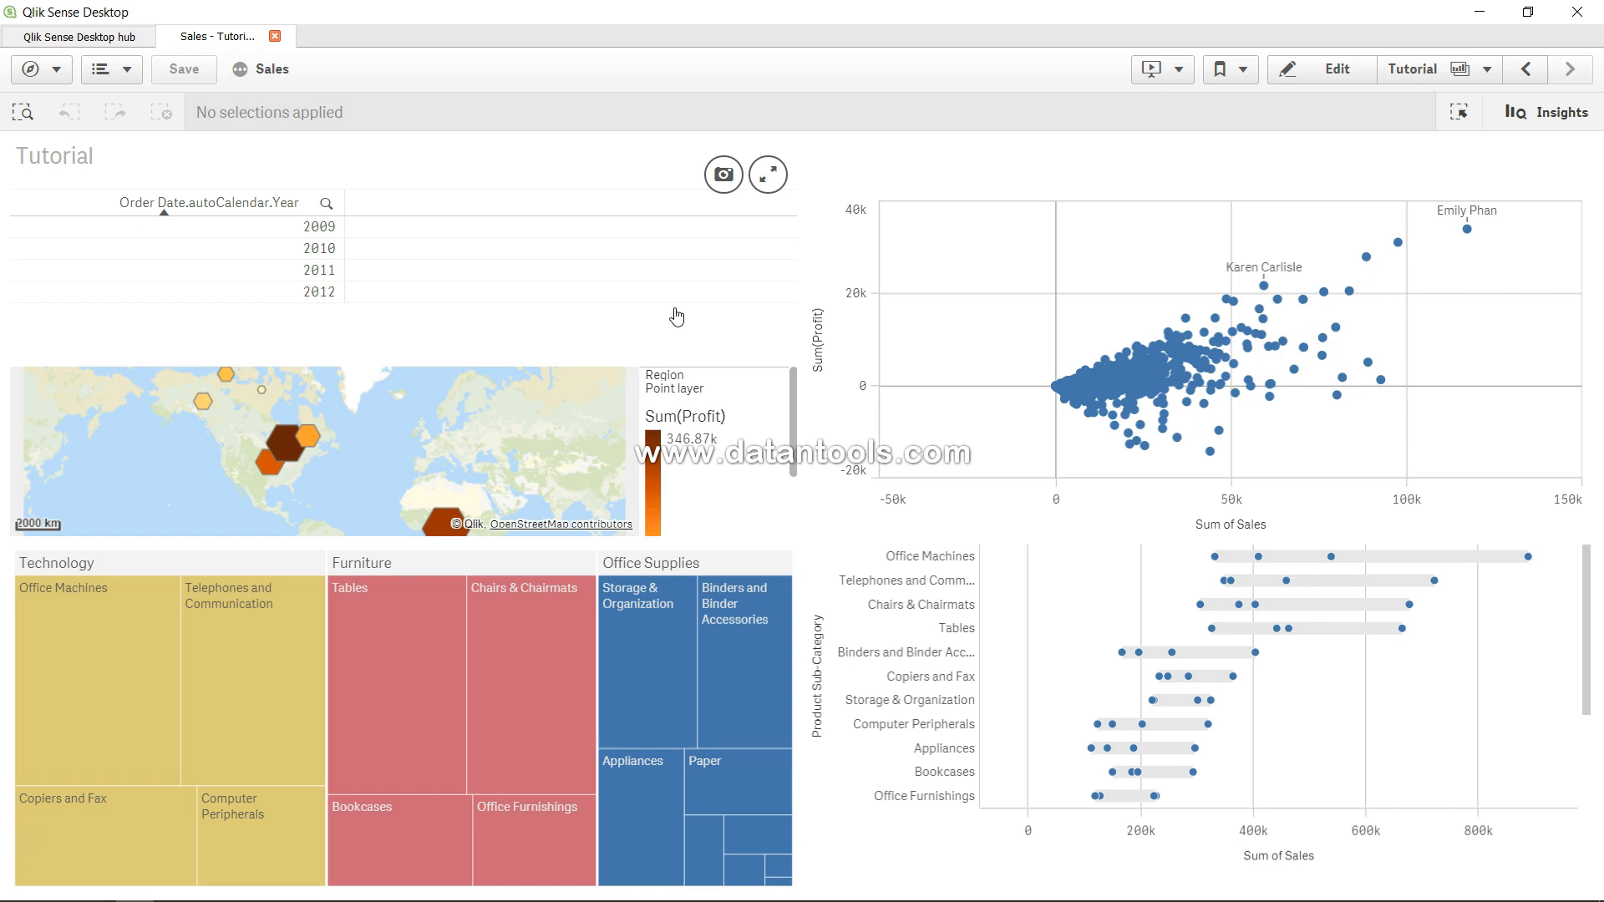
{"action": "left_click", "coordinate": [926, 142]}
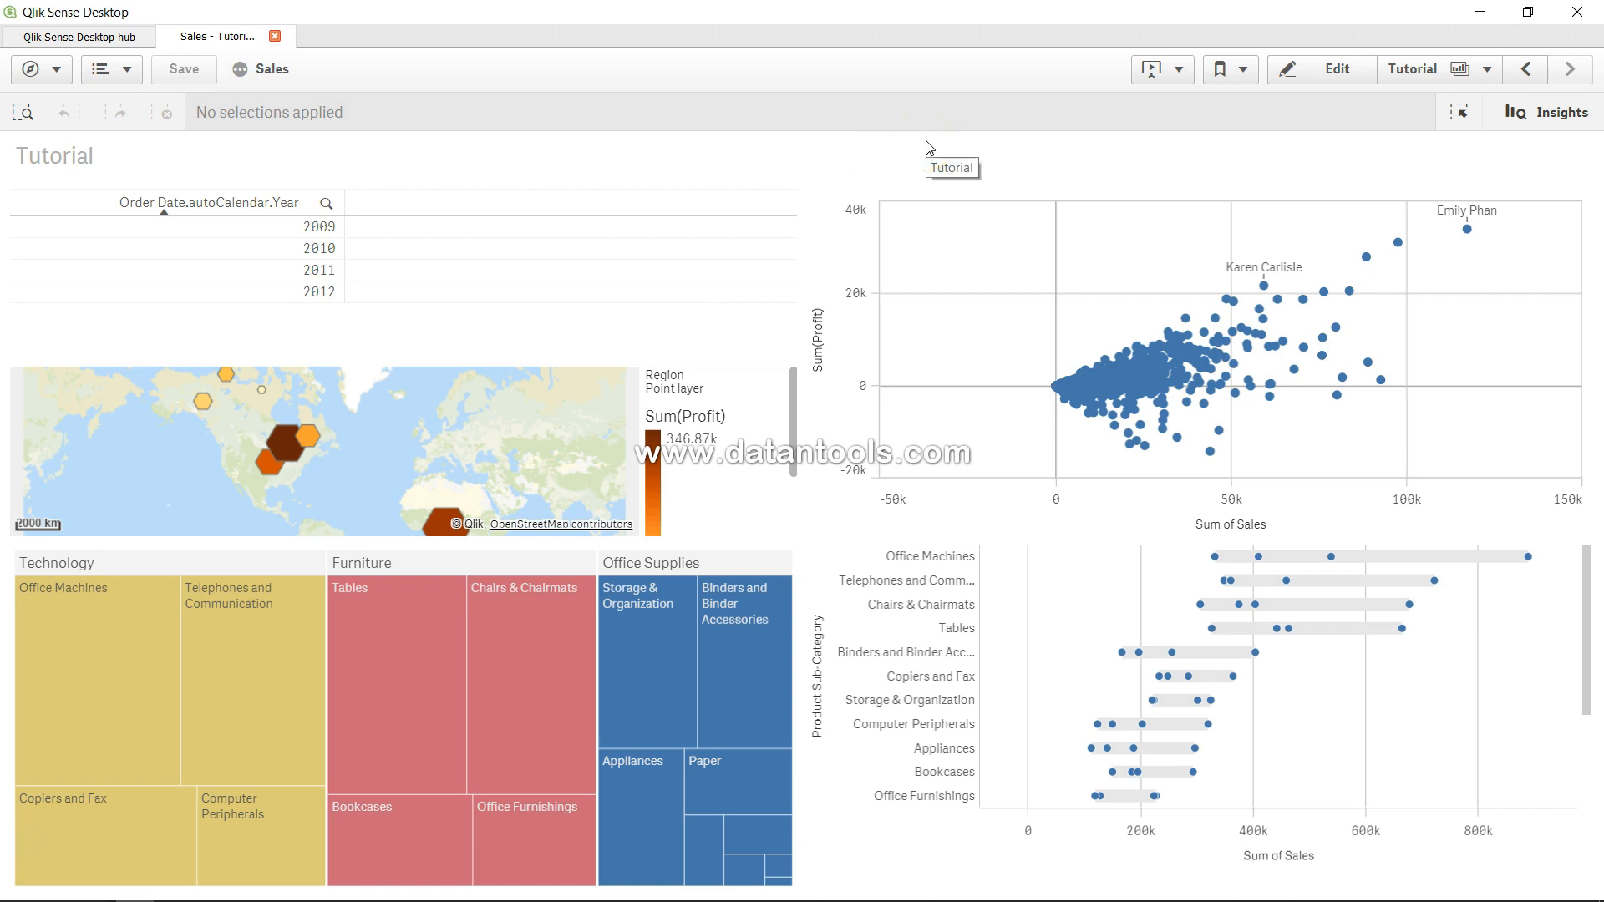
{"action": "left_click", "coordinate": [1139, 137]}
{"action": "left_click", "coordinate": [1336, 72]}
{"action": "left_click", "coordinate": [892, 182]}
{"action": "left_click", "coordinate": [827, 199]}
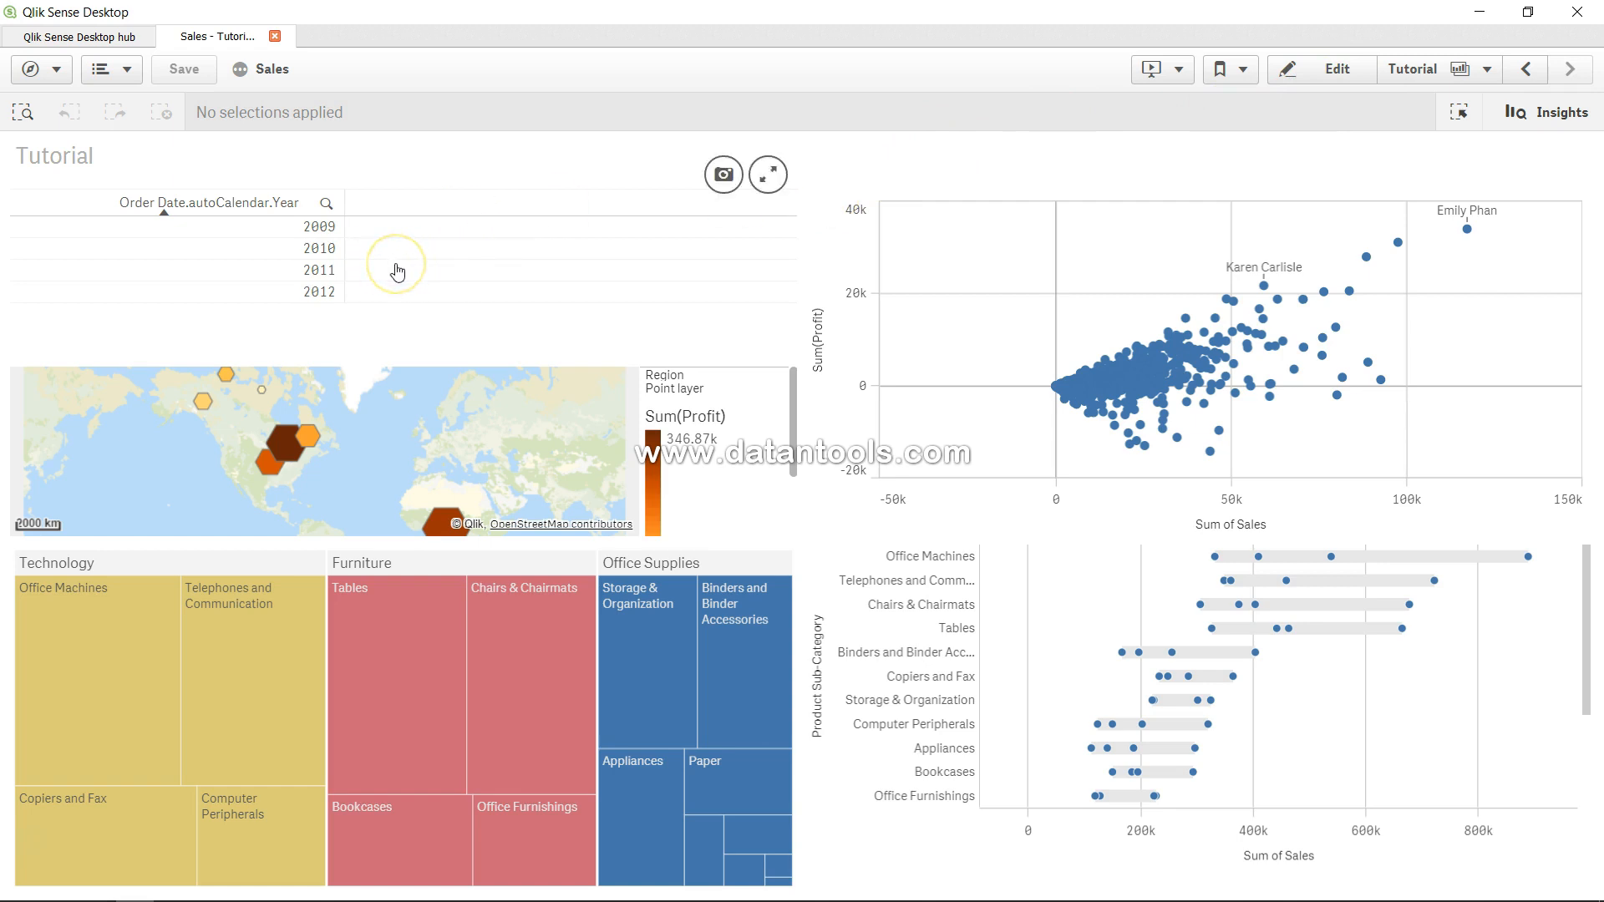
- Enter edit mode and delete the table listing the Order Date years from the sheet
{"action": "left_click", "coordinate": [1320, 75]}
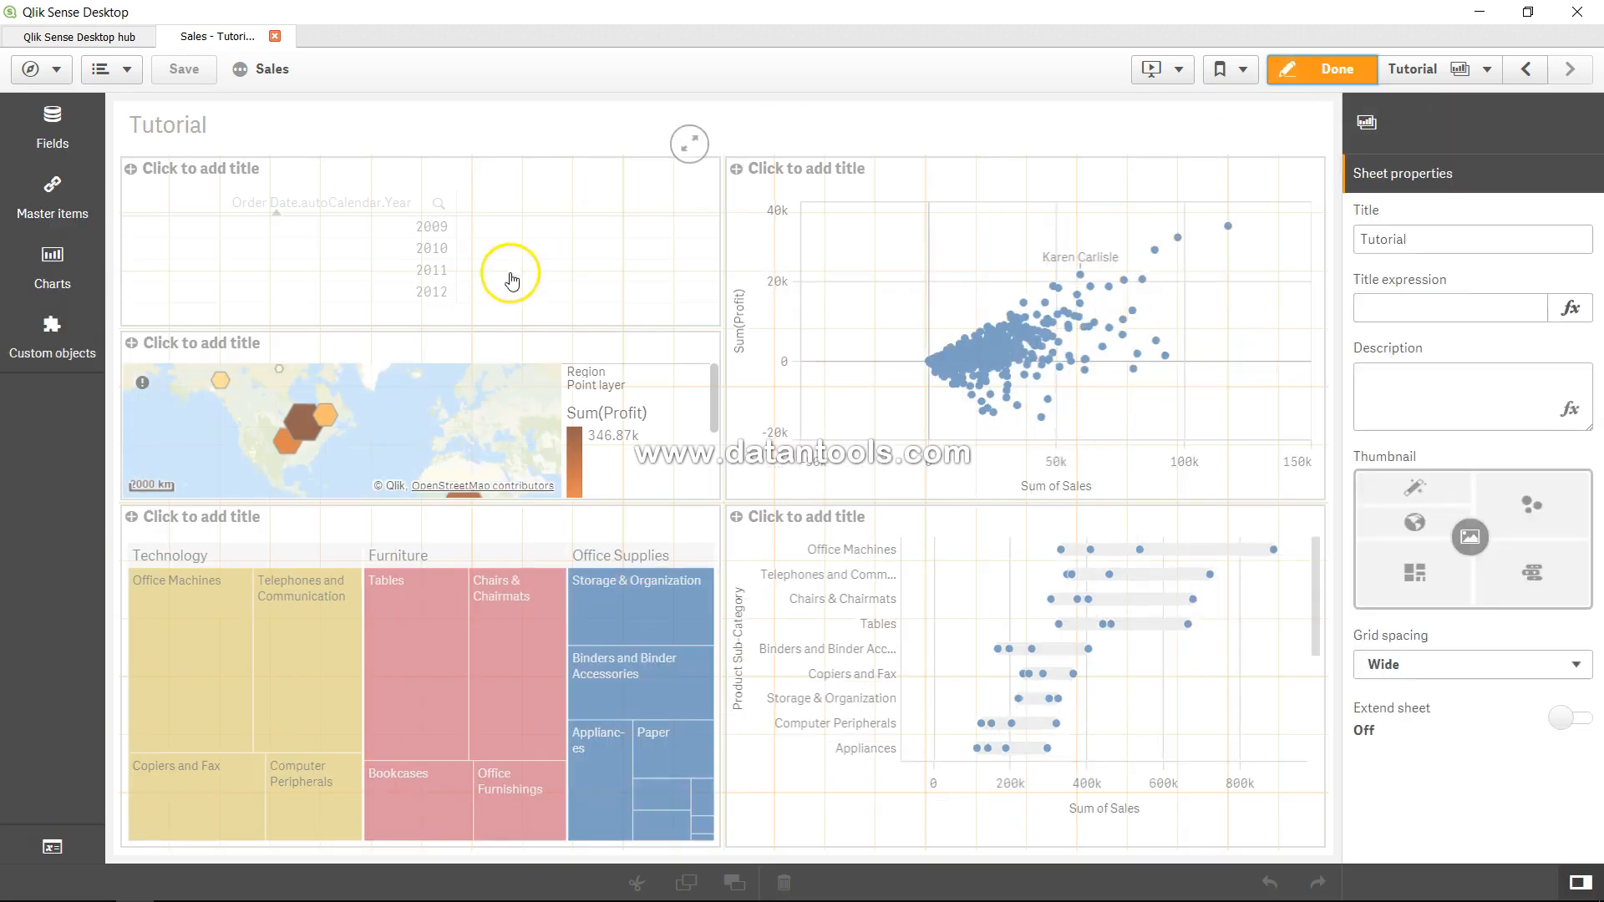
{"action": "left_click", "coordinate": [518, 265]}
{"action": "key", "text": "Delete"}
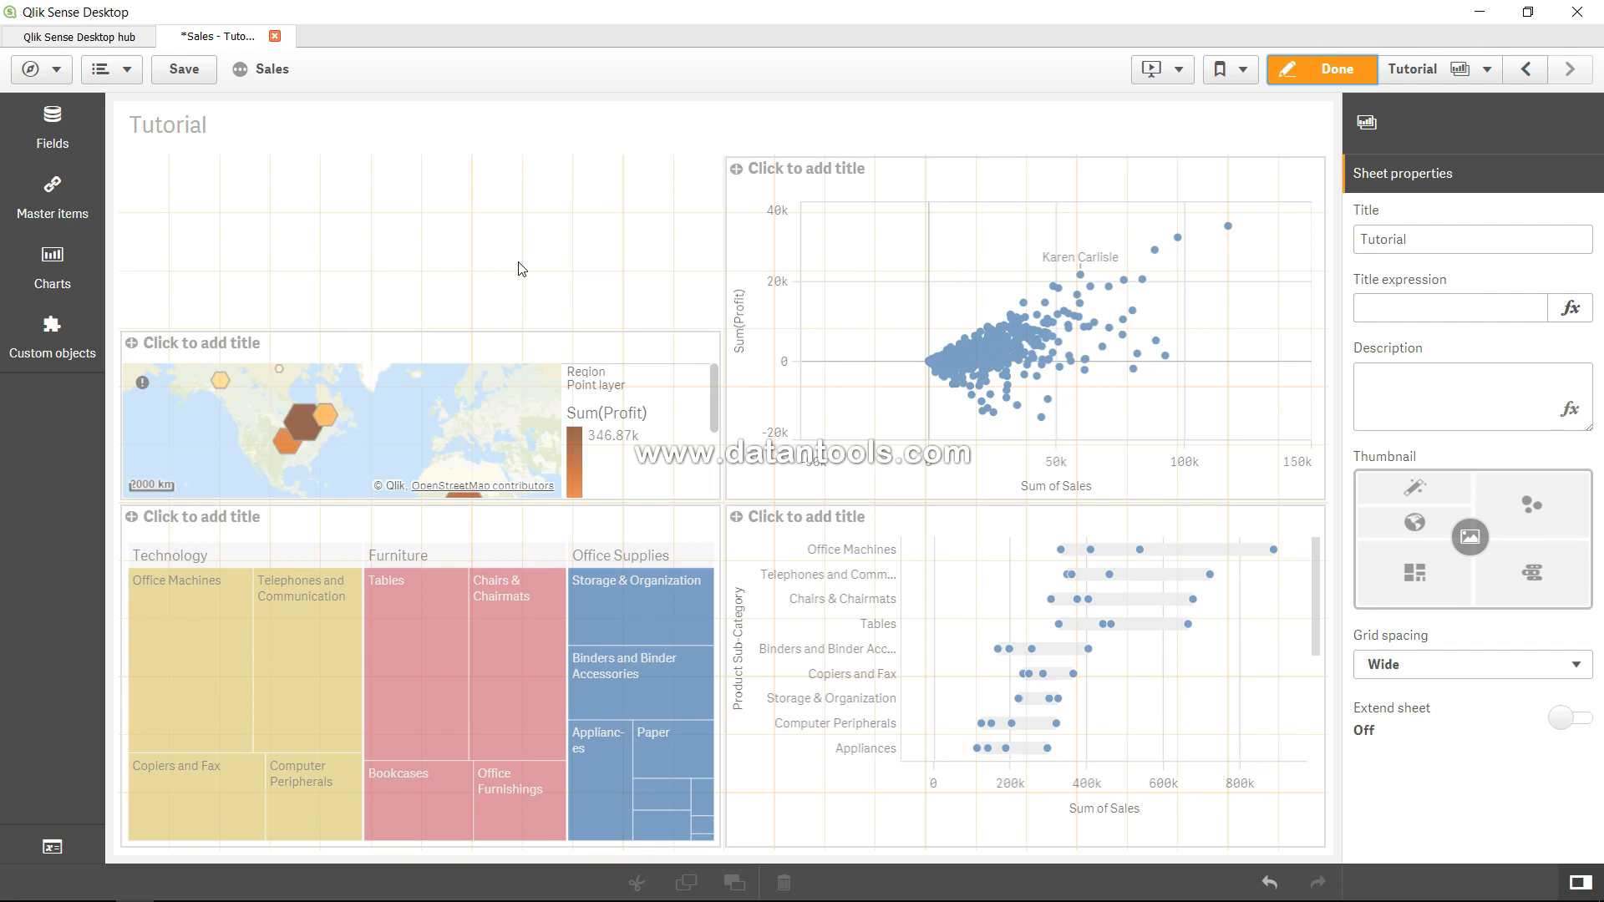
- Place a KPI chart in the empty area above the map and widen it
{"action": "left_click", "coordinate": [55, 278]}
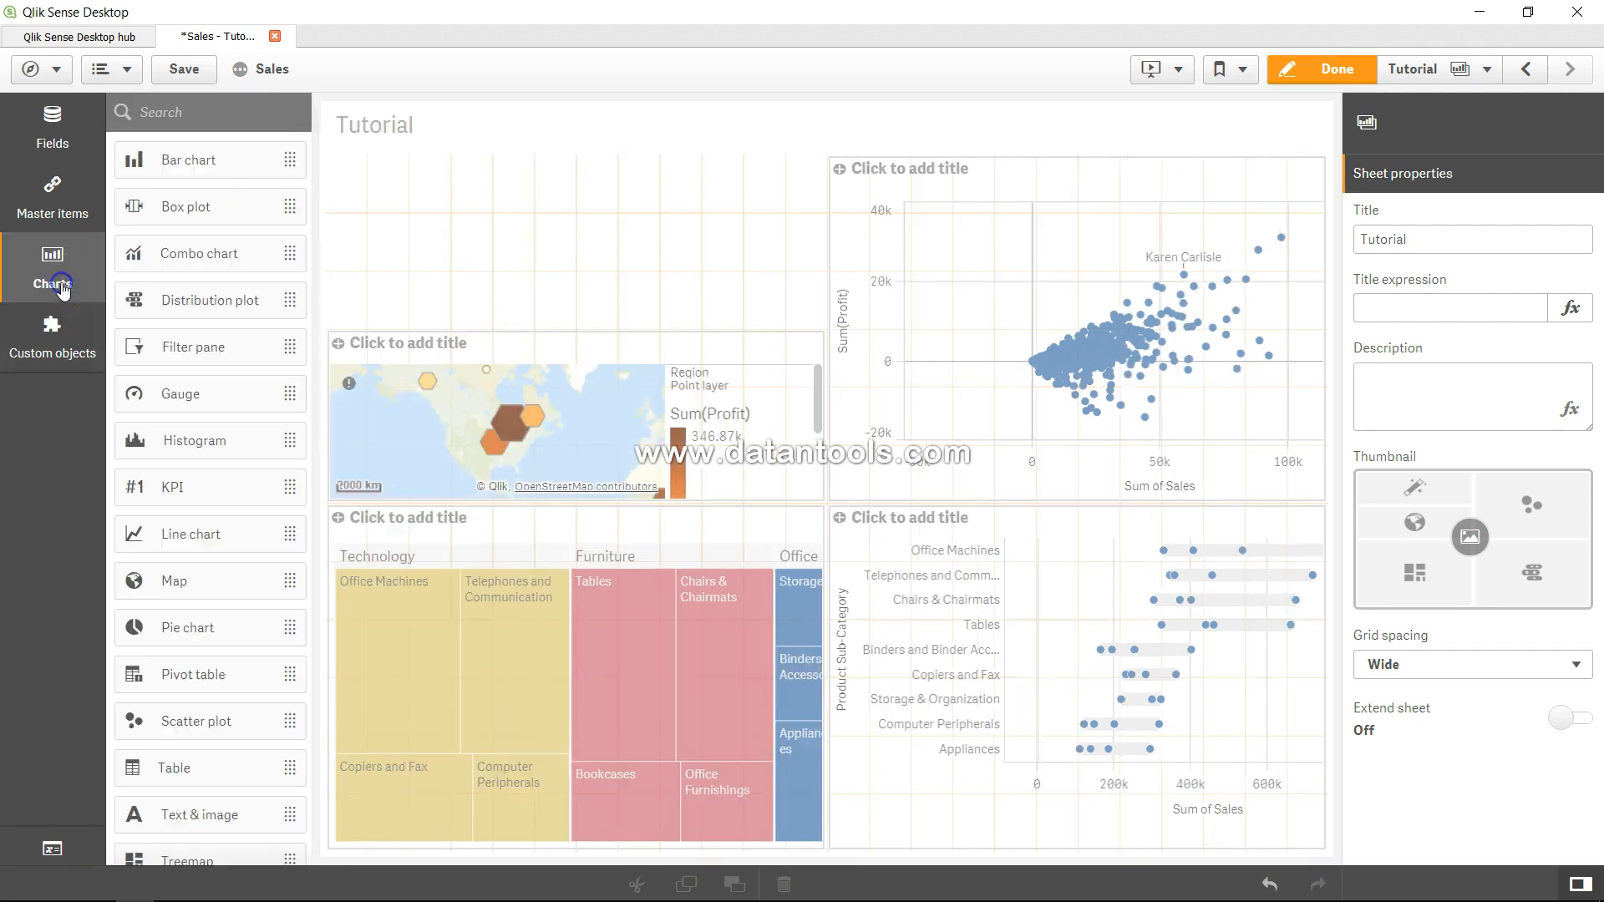
{"action": "left_click_drag", "start_coordinate": [202, 491], "coordinate": [405, 288]}
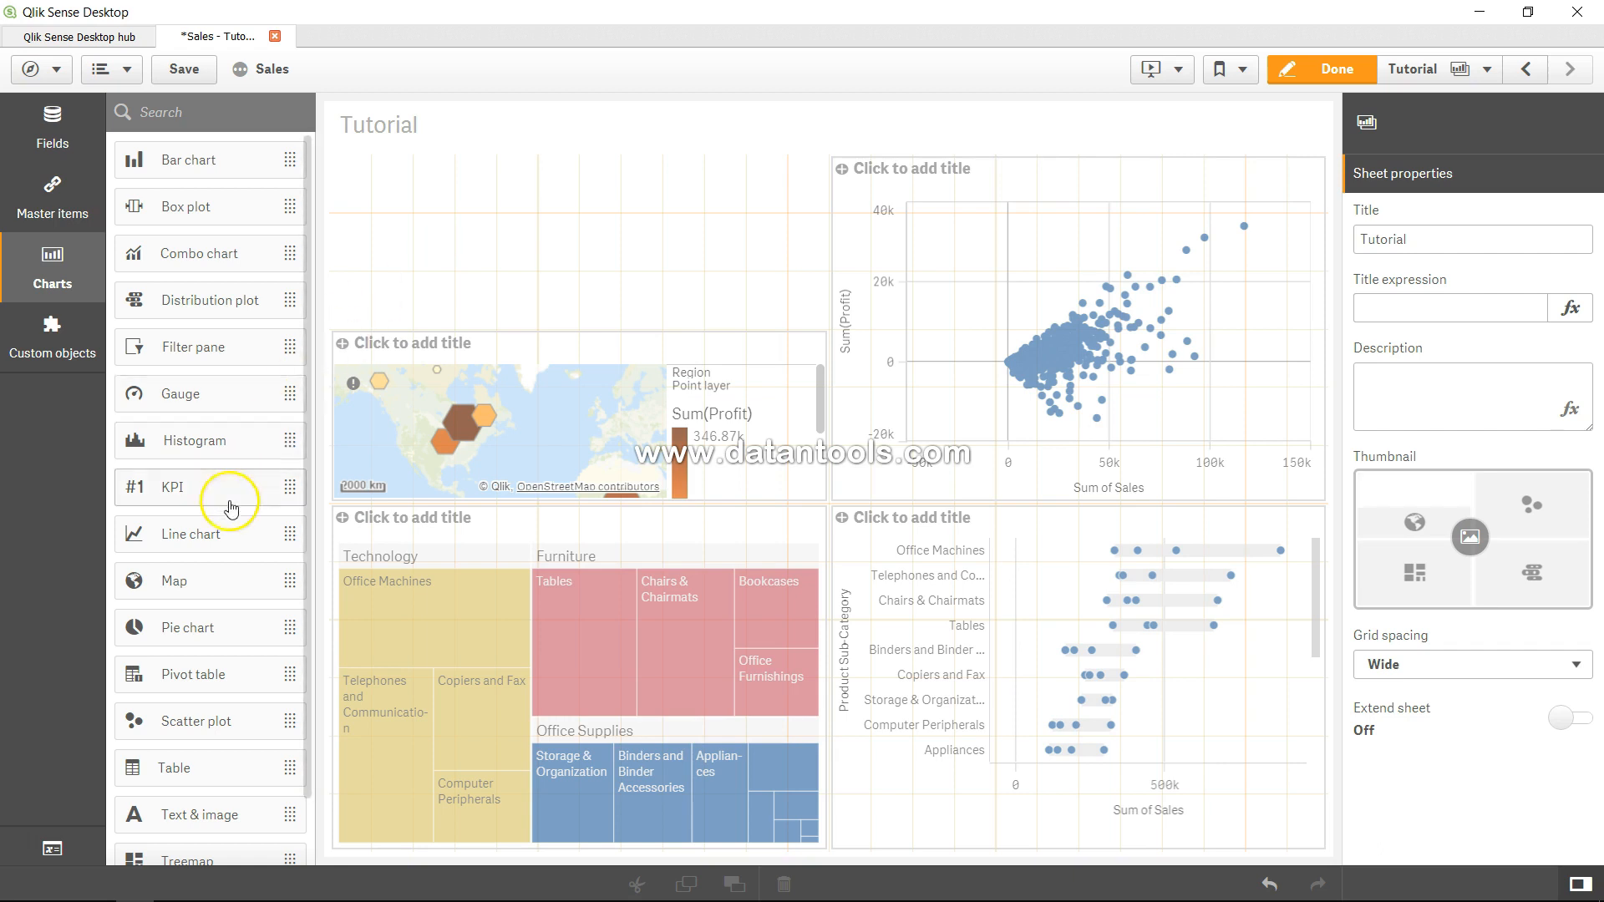
{"action": "left_click_drag", "start_coordinate": [226, 493], "coordinate": [437, 208]}
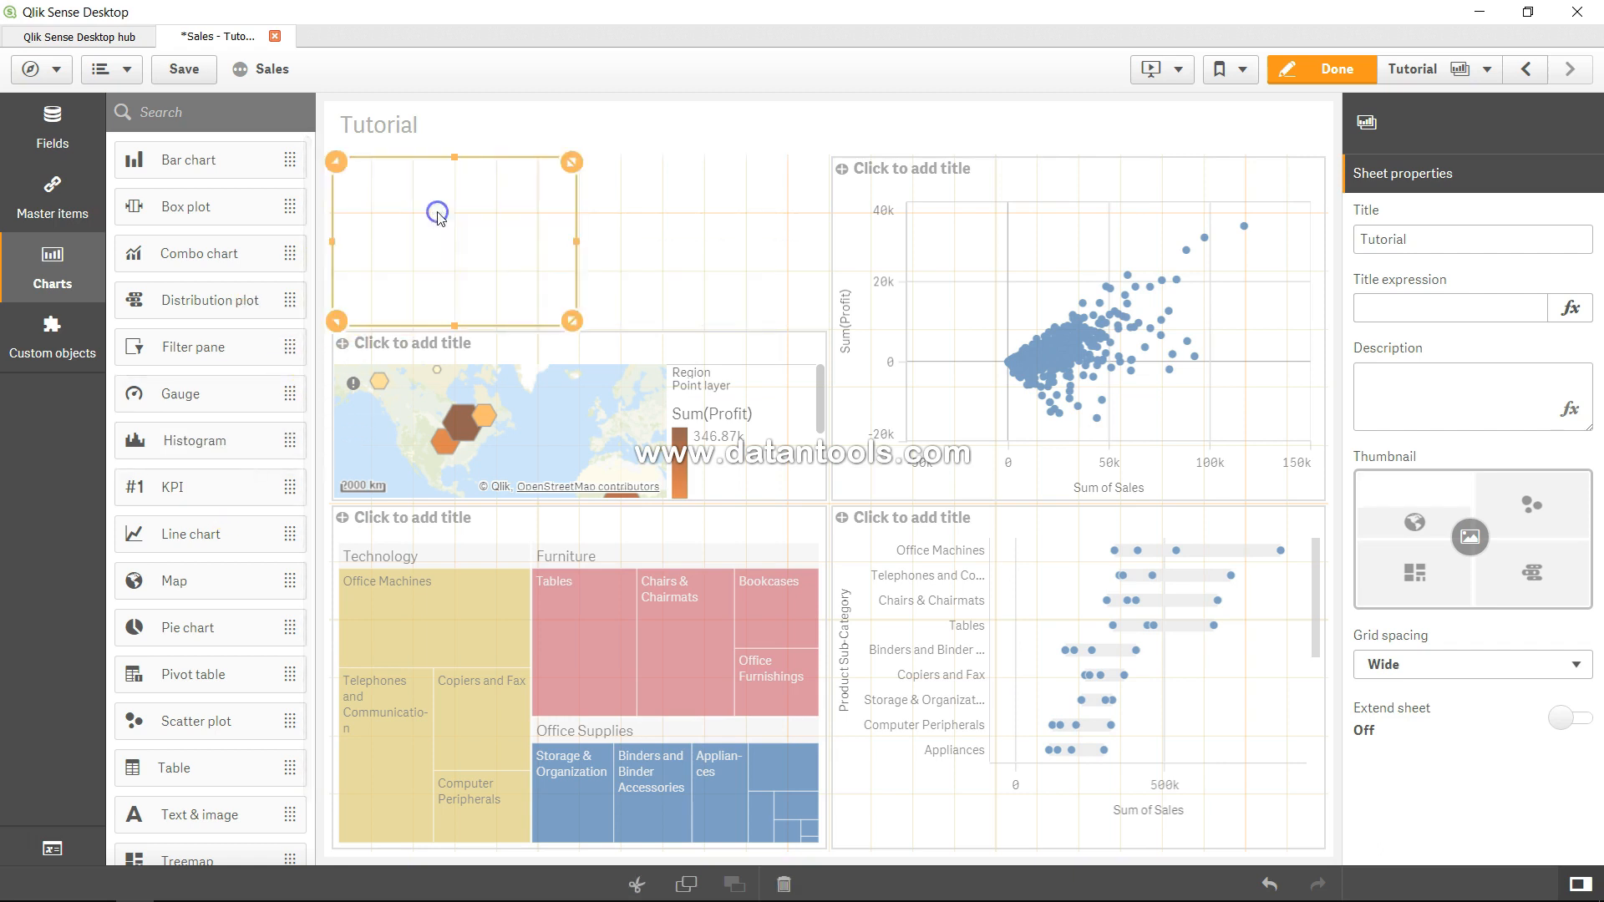
{"action": "left_click_drag", "start_coordinate": [575, 240], "coordinate": [693, 236]}
- Add the measure Sum(Sales) to the new KPI
{"action": "left_click", "coordinate": [571, 257]}
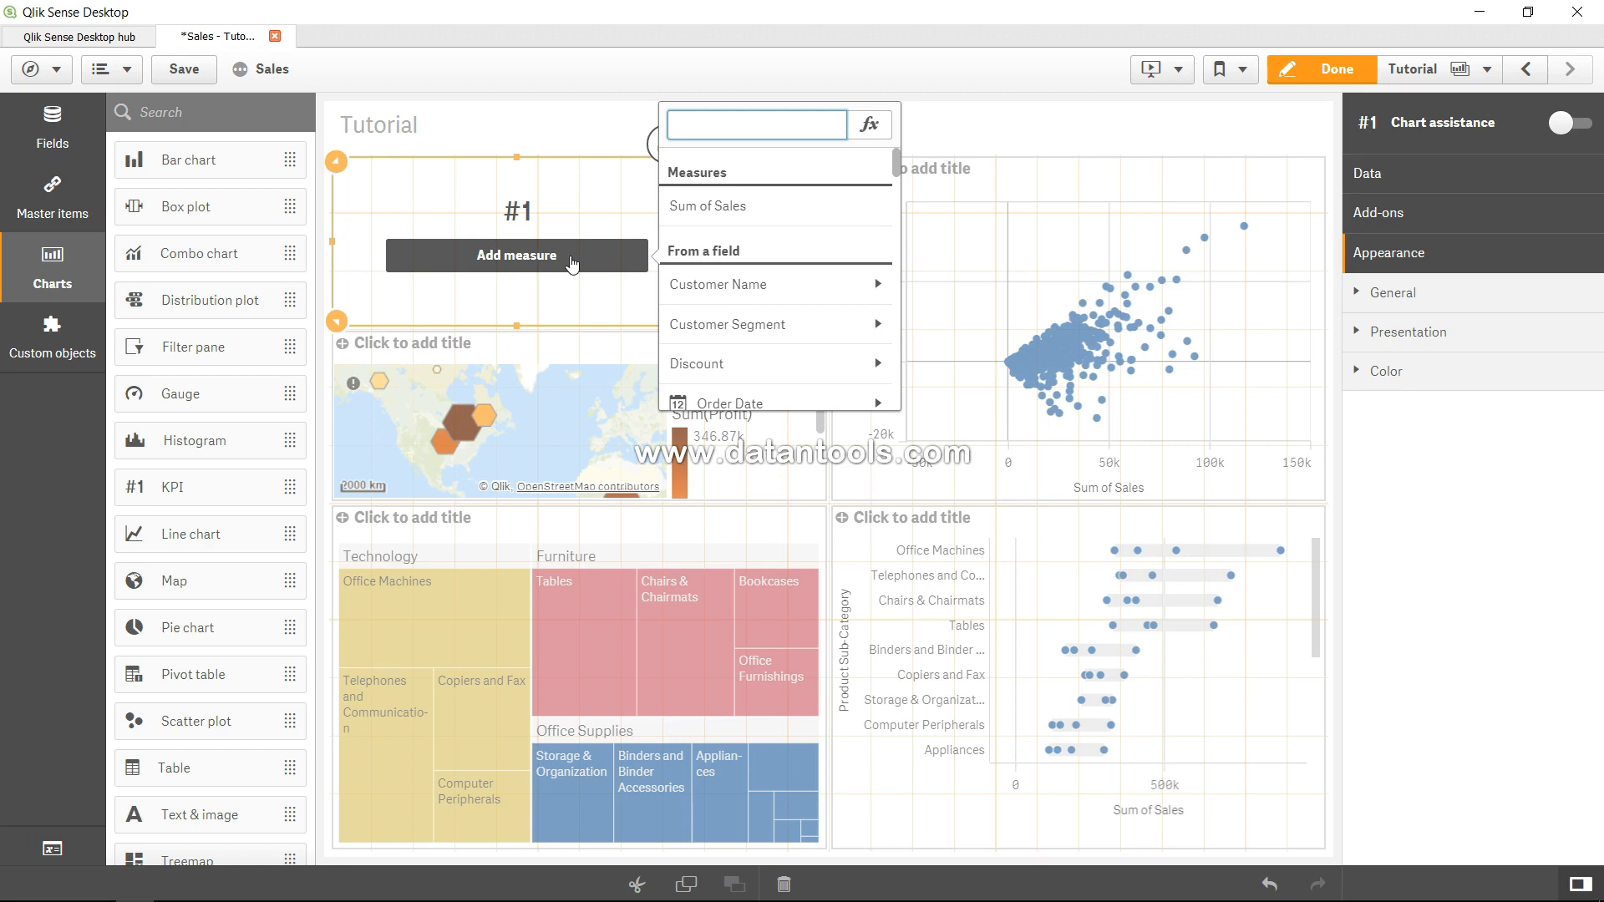
{"action": "type", "text": "Sum(Sales"}
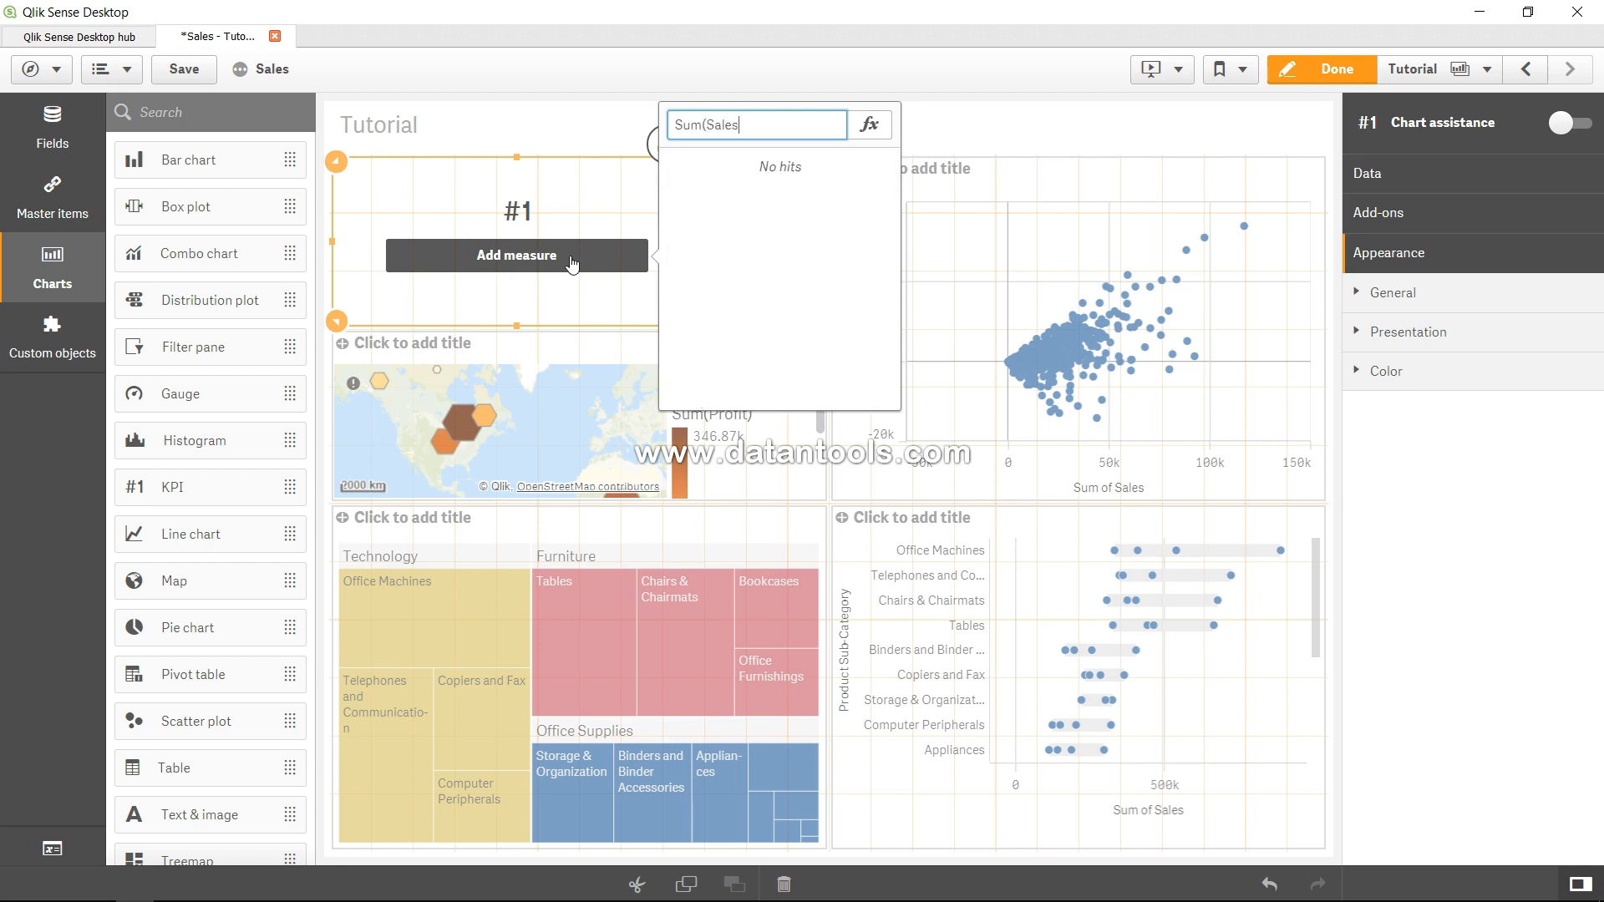
{"action": "type", "text": ")"}
{"action": "key", "text": "Return"}
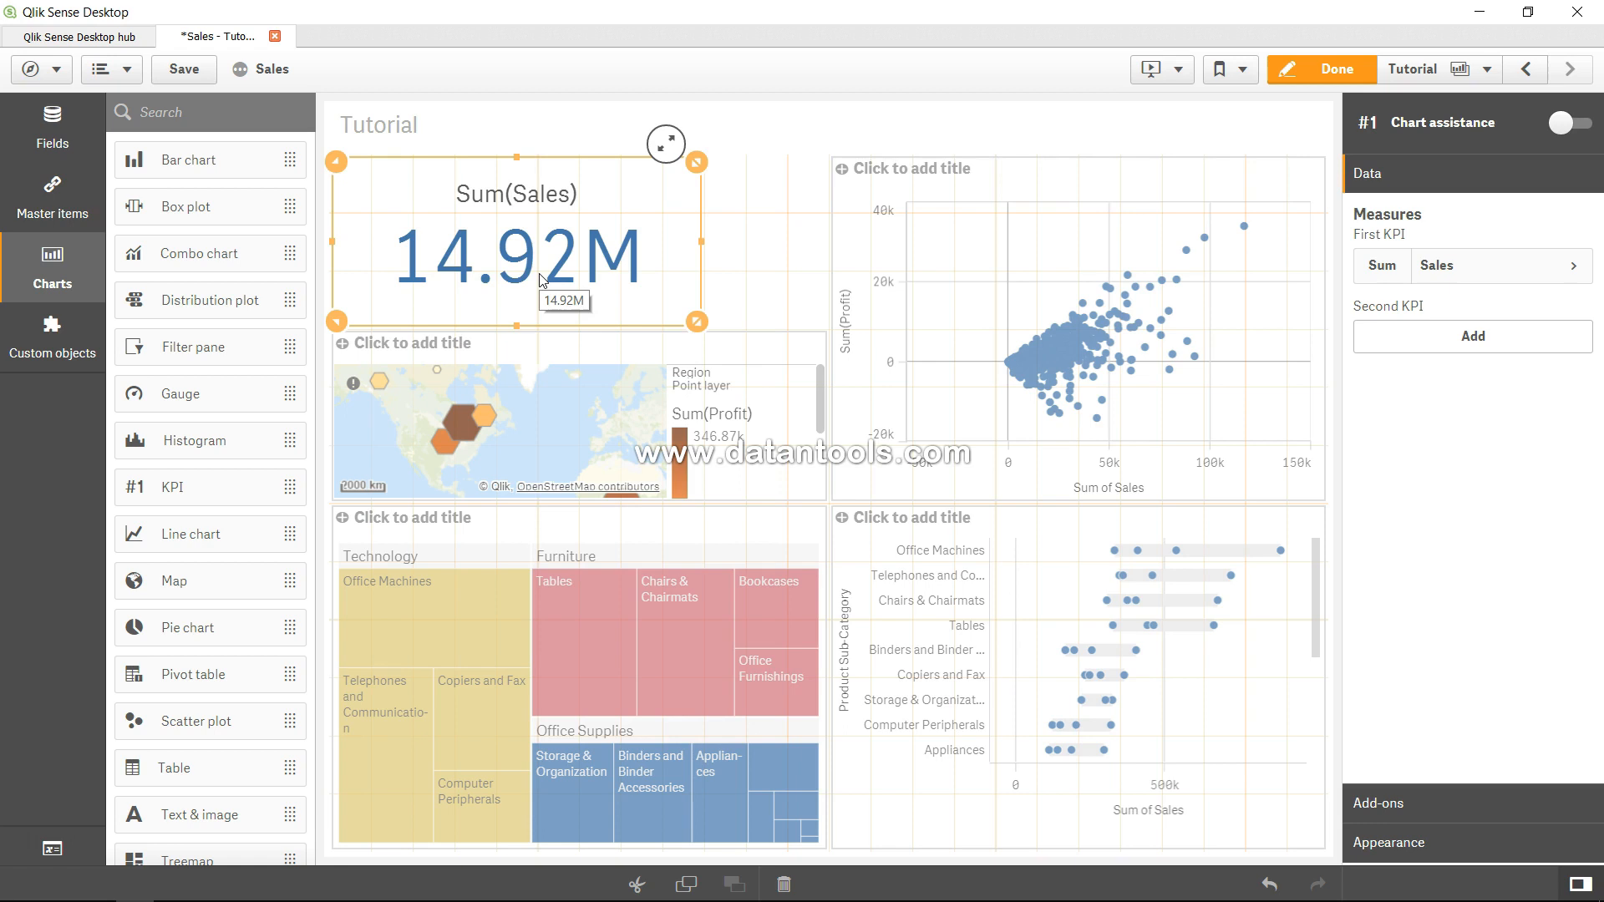
{"action": "left_click", "coordinate": [431, 209]}
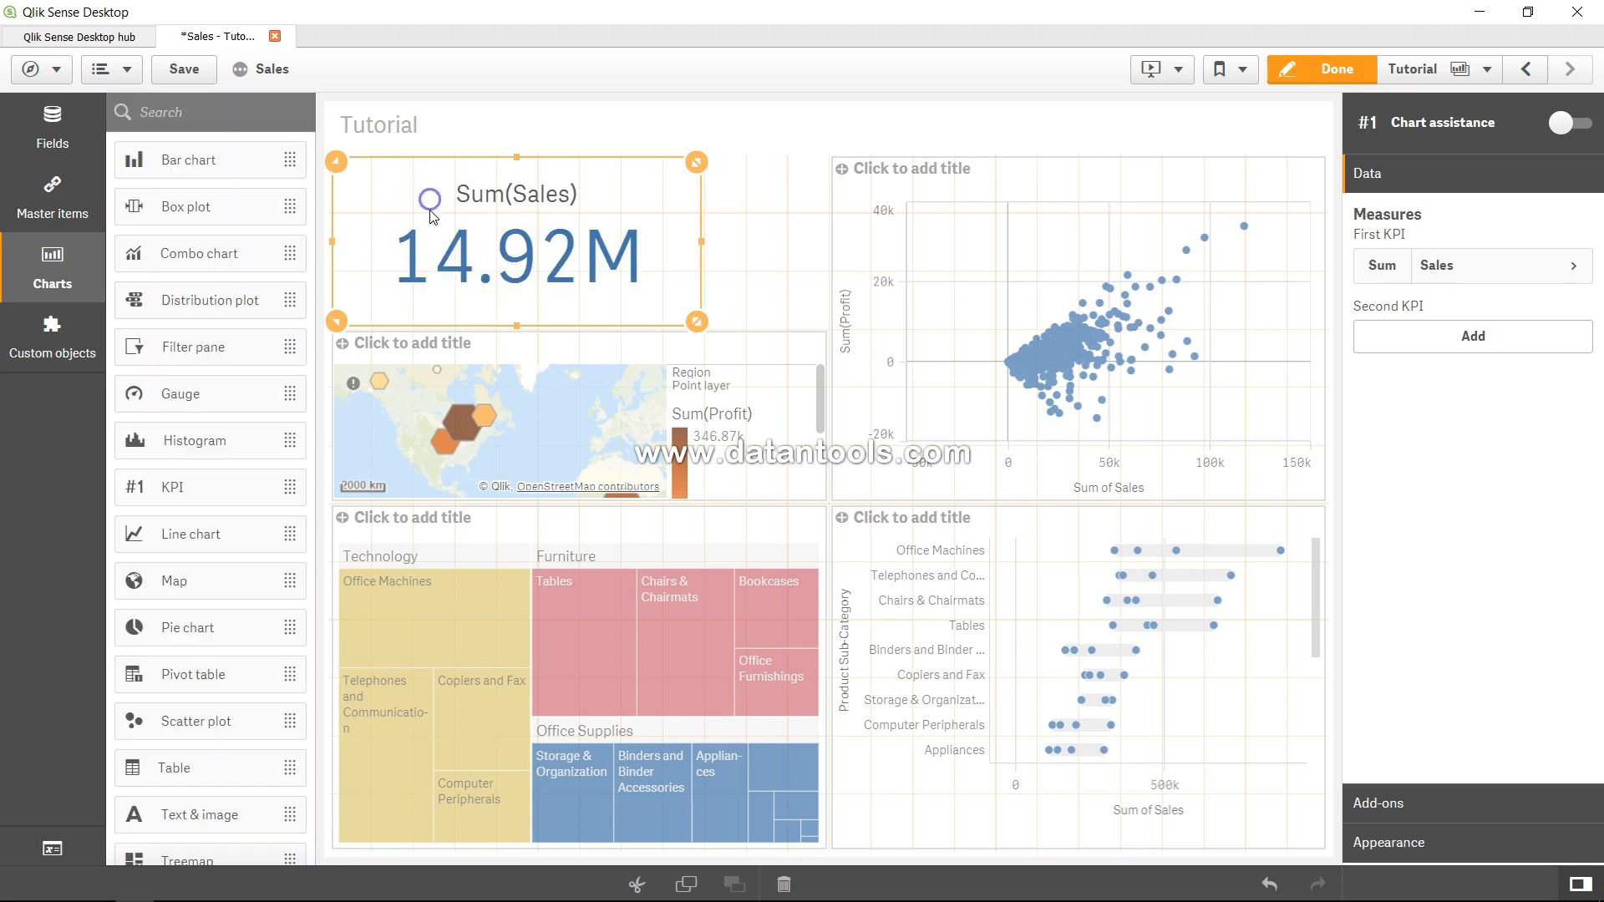
- Add a filter pane with the Customer Segment dimension to the left of the Sum(Sales) KPI and widen the KPI
{"action": "scroll", "coordinate": [193, 603], "scroll_direction": "down", "scroll_amount": 1}
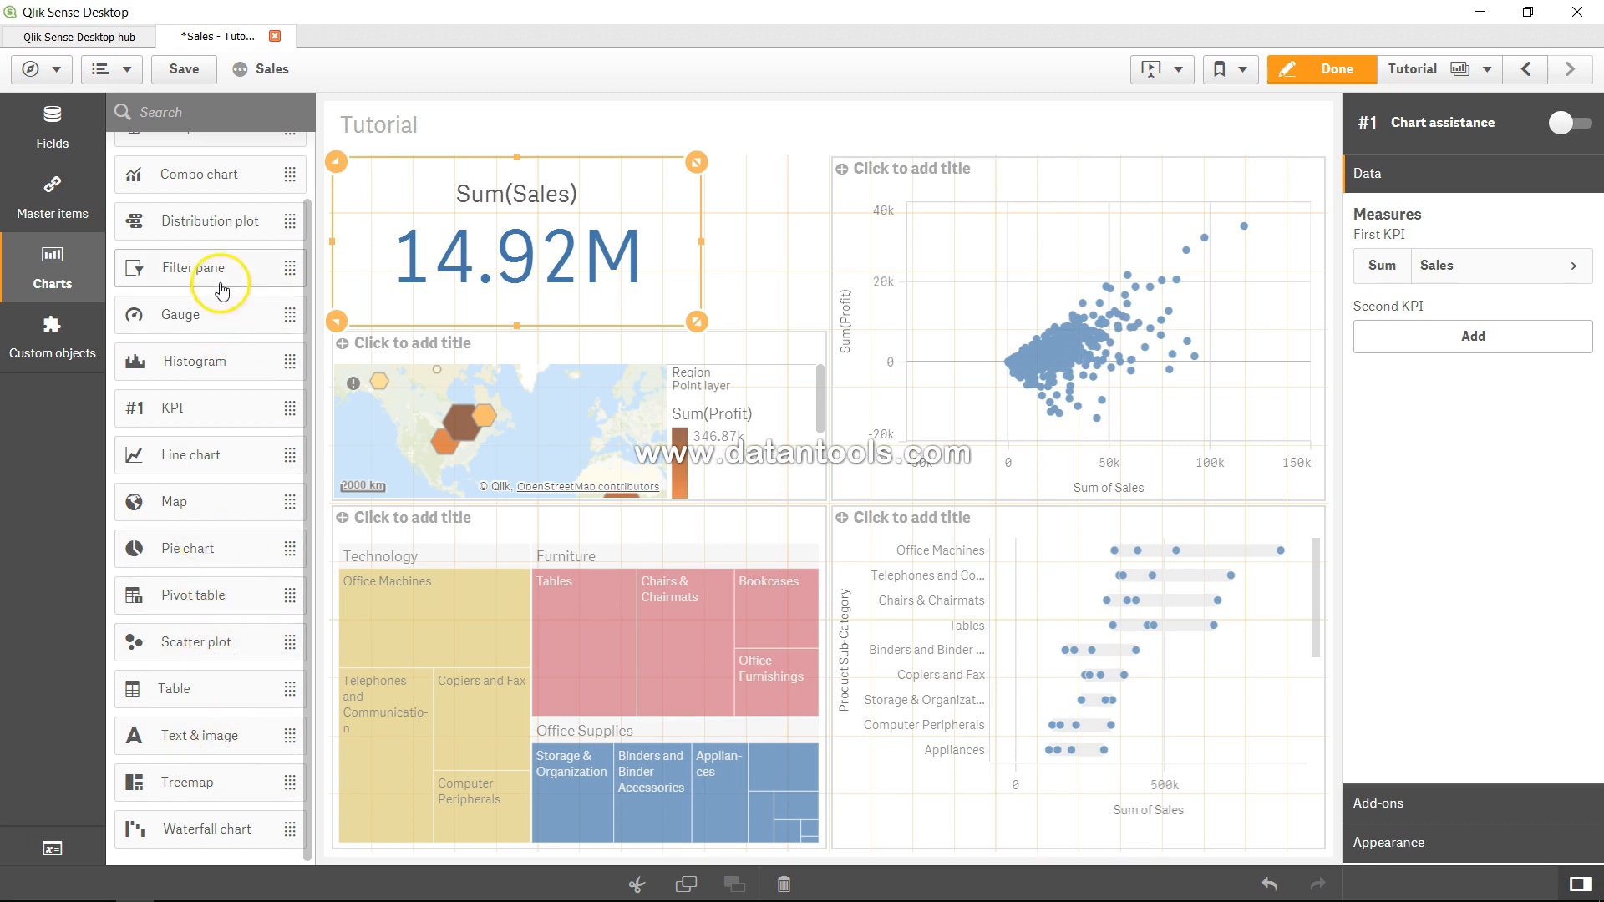
{"action": "left_click_drag", "start_coordinate": [215, 262], "coordinate": [359, 240]}
{"action": "left_click", "coordinate": [655, 199]}
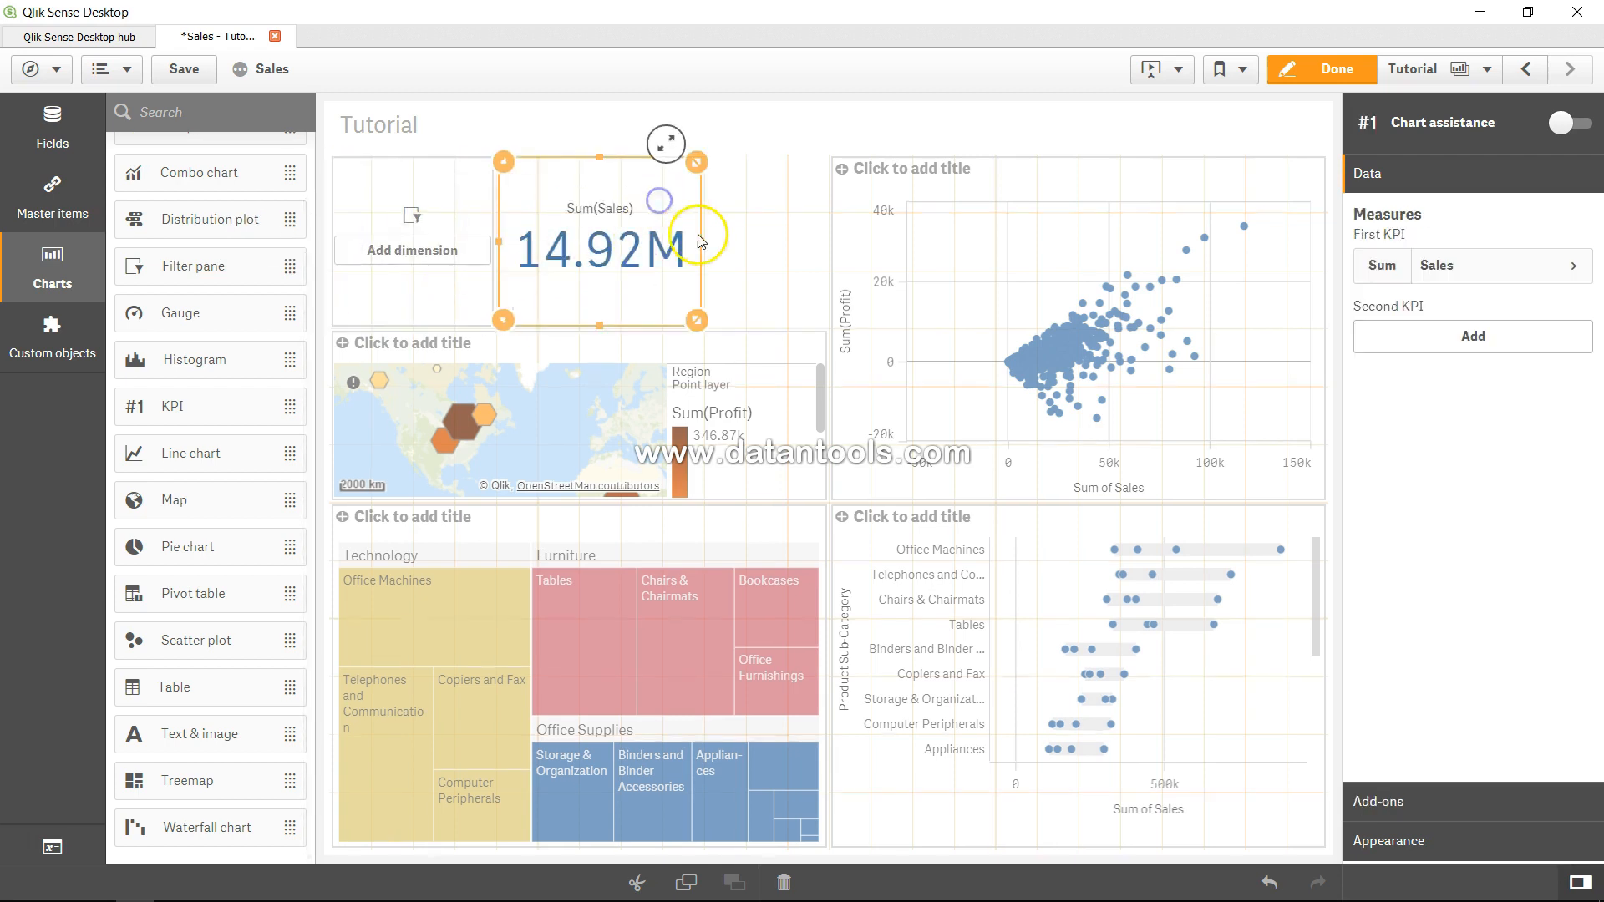
{"action": "left_click", "coordinate": [451, 253]}
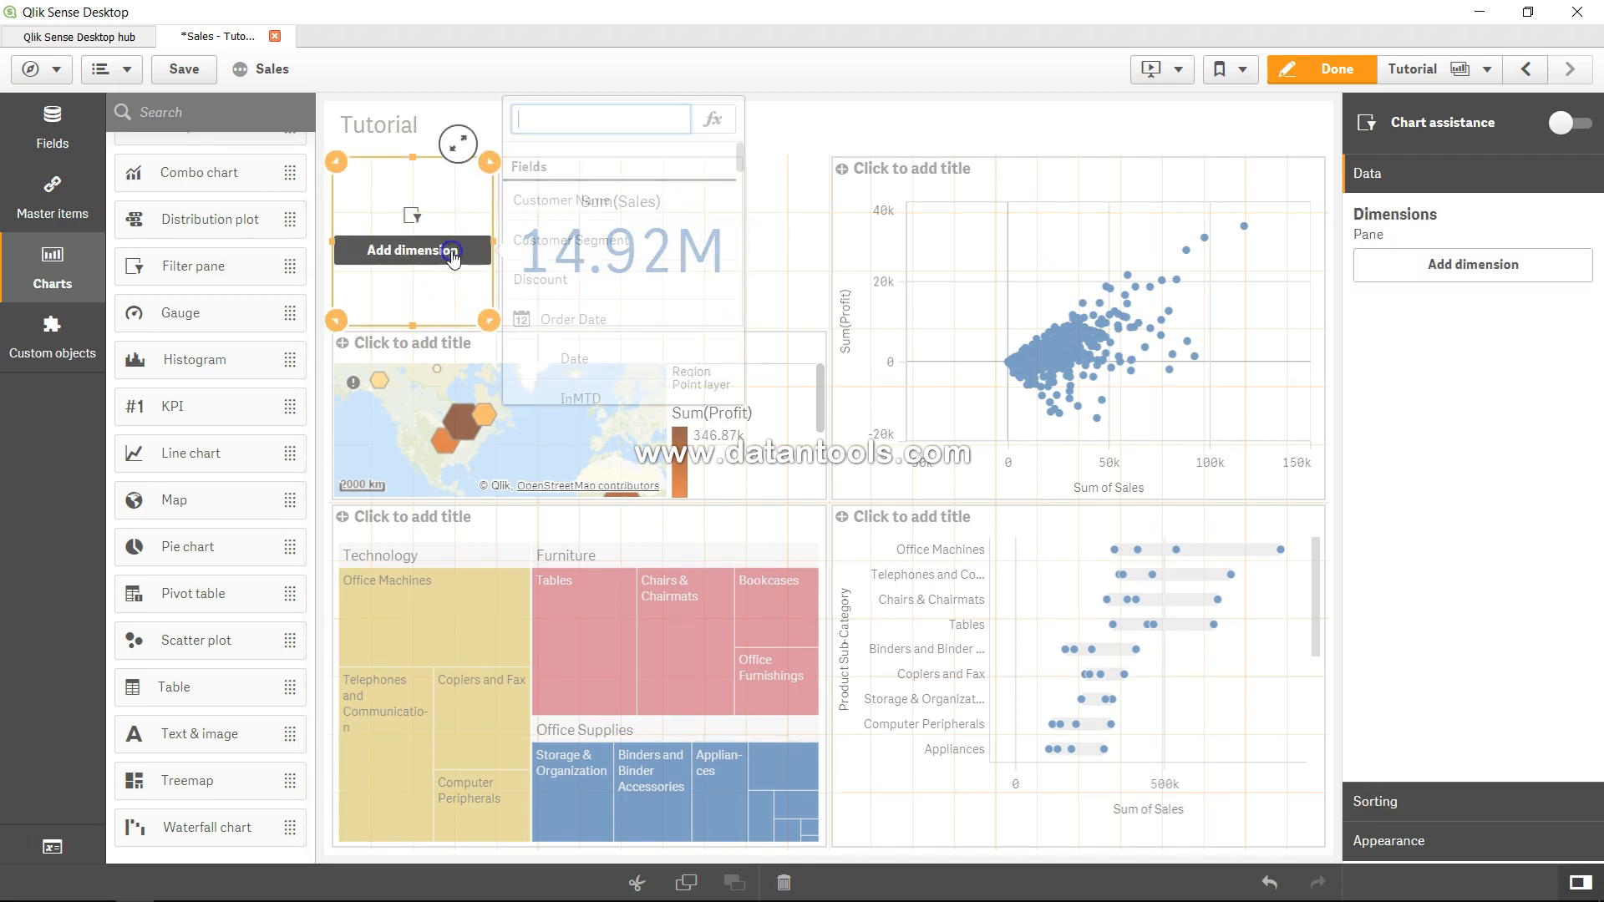
{"action": "left_click", "coordinate": [579, 247]}
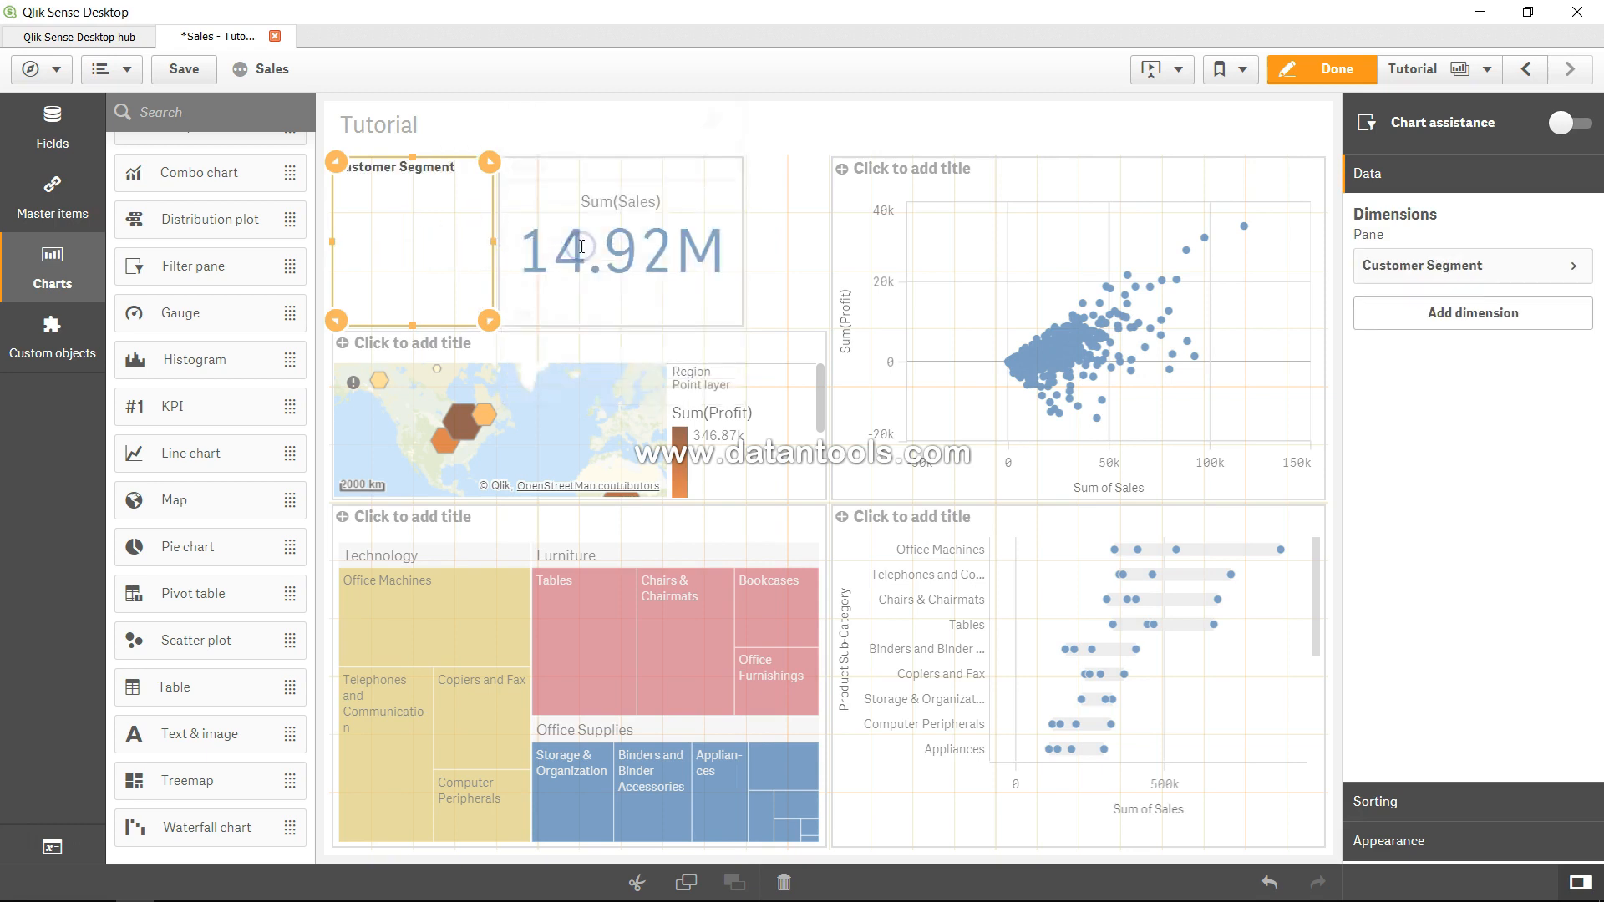
- Change the first KPI measure's expression from a plain sum to Sum({$}Sales)
{"action": "left_click", "coordinate": [645, 196]}
{"action": "left_click", "coordinate": [659, 236]}
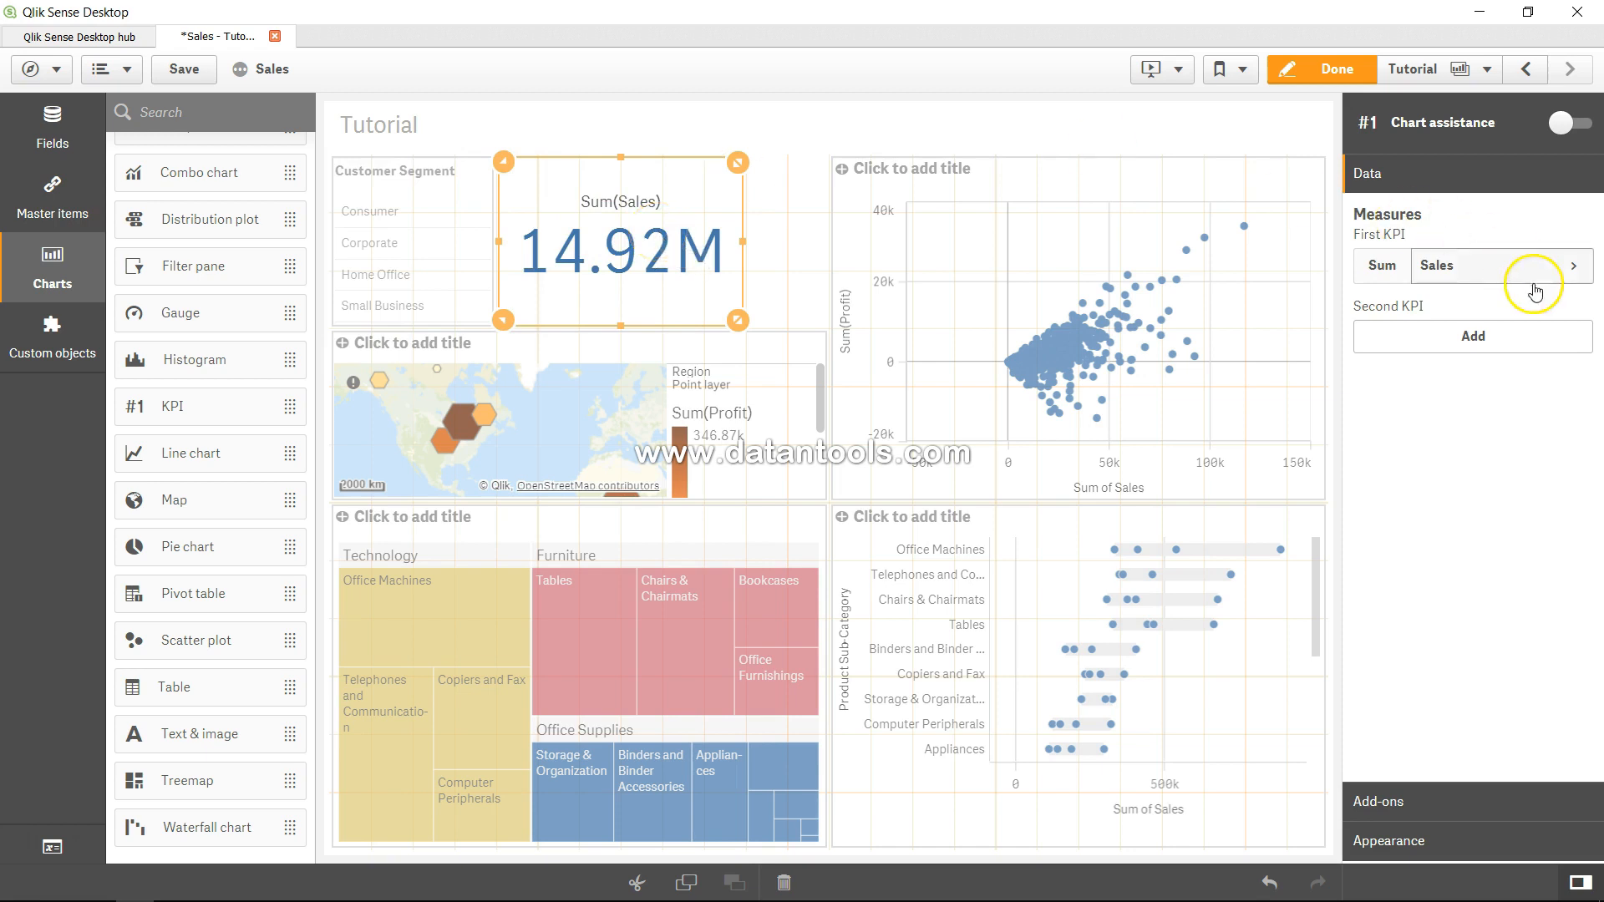
{"action": "left_click", "coordinate": [1576, 269]}
{"action": "left_click", "coordinate": [1405, 330]}
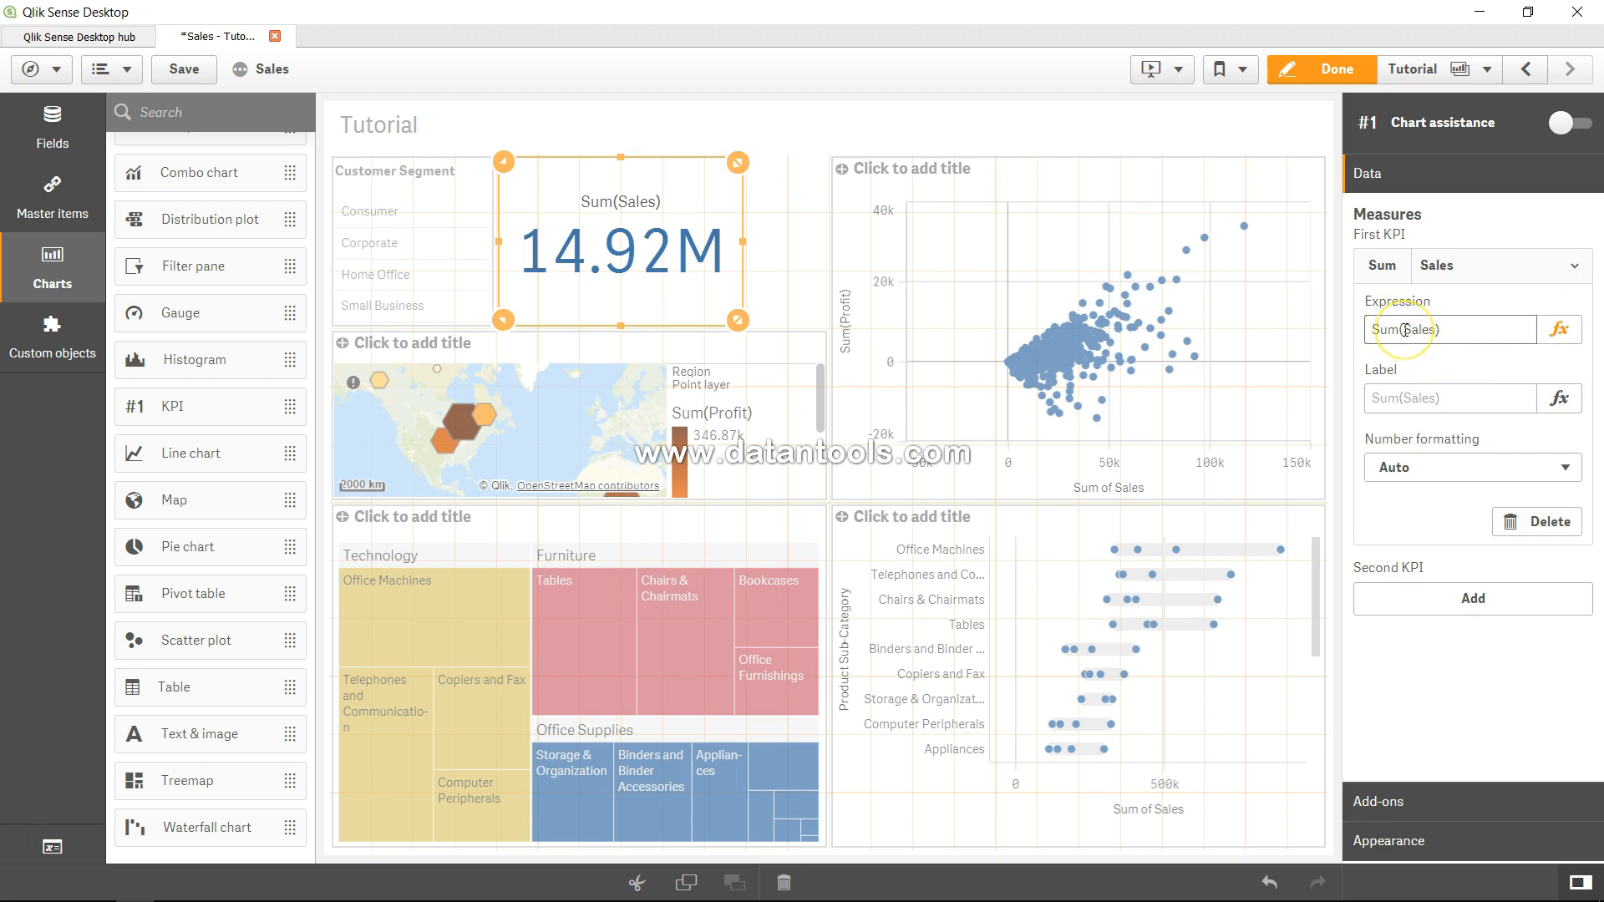
{"action": "left_click", "coordinate": [1412, 374]}
{"action": "type", "text": "{#"}
{"action": "key", "text": "BackSpace"}
{"action": "type", "text": "$}"}
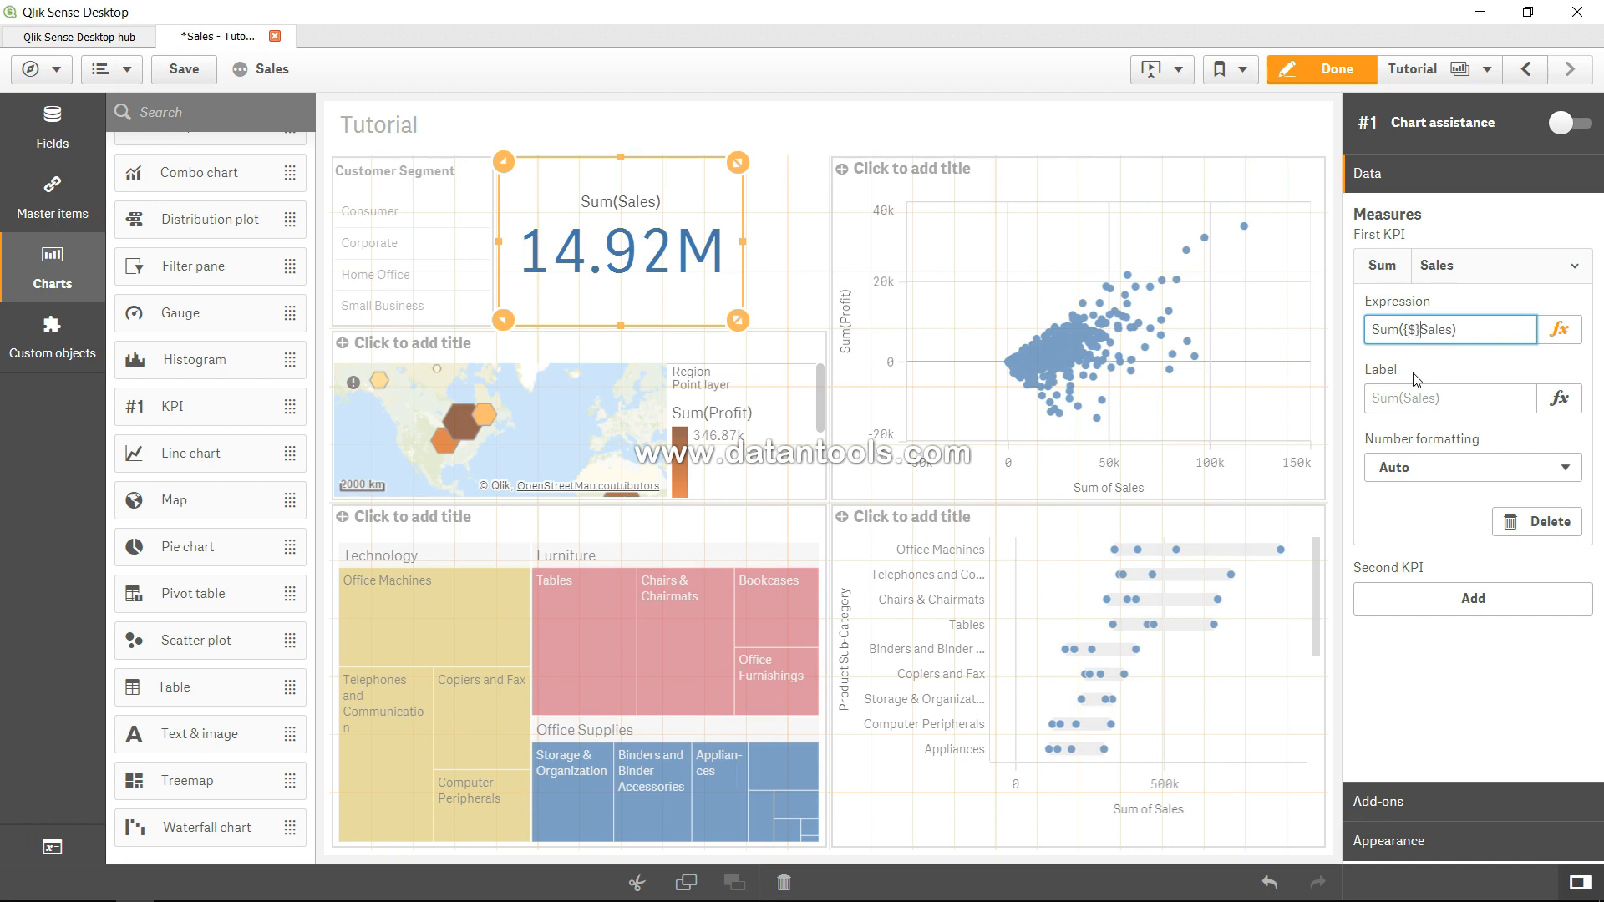
{"action": "key", "text": "Tab"}
{"action": "left_click", "coordinate": [664, 276]}
{"action": "left_click", "coordinate": [1413, 330]}
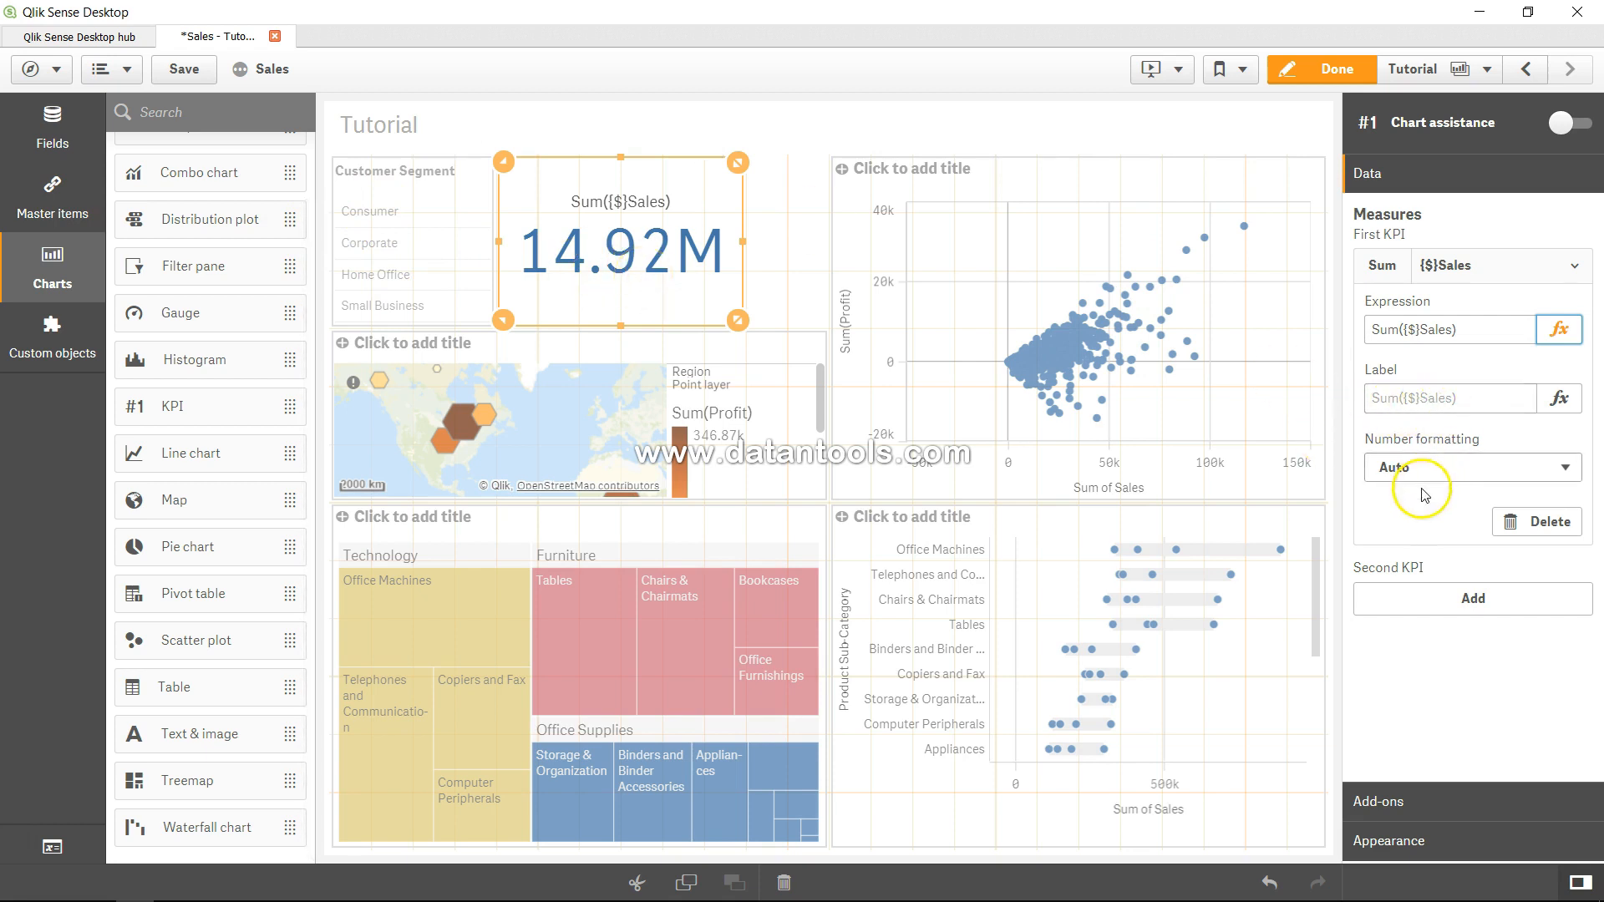
- Add a second KPI measure with the expression Sum({1} Sales)
{"action": "left_click", "coordinate": [1432, 600]}
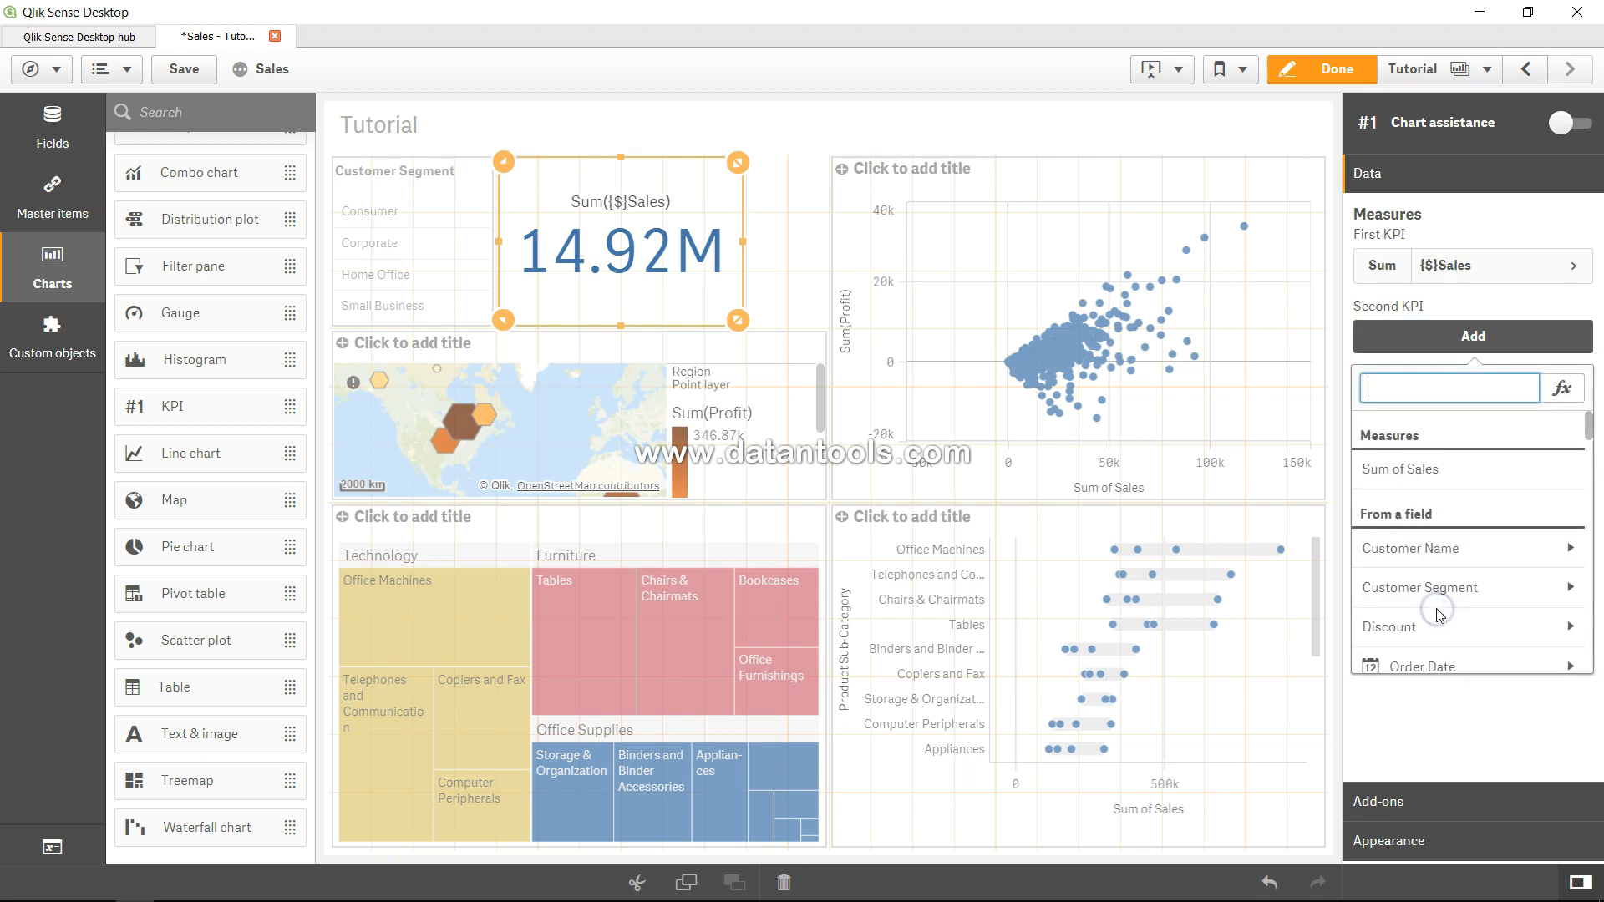
{"action": "left_click", "coordinate": [1560, 388]}
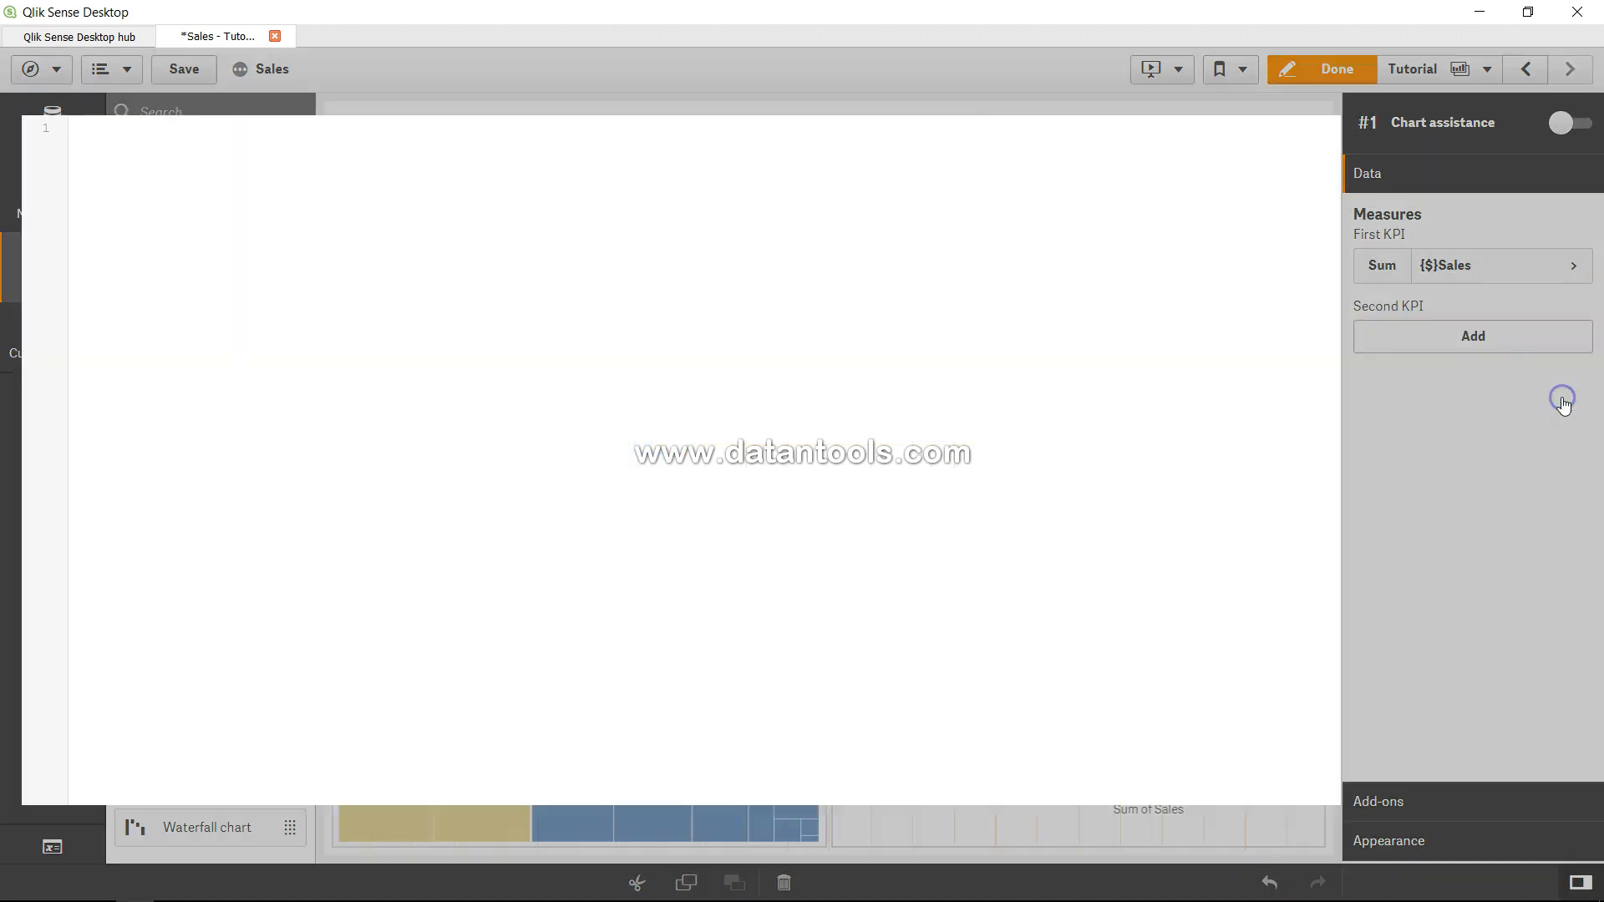
{"action": "type", "text": "Sum({1"}
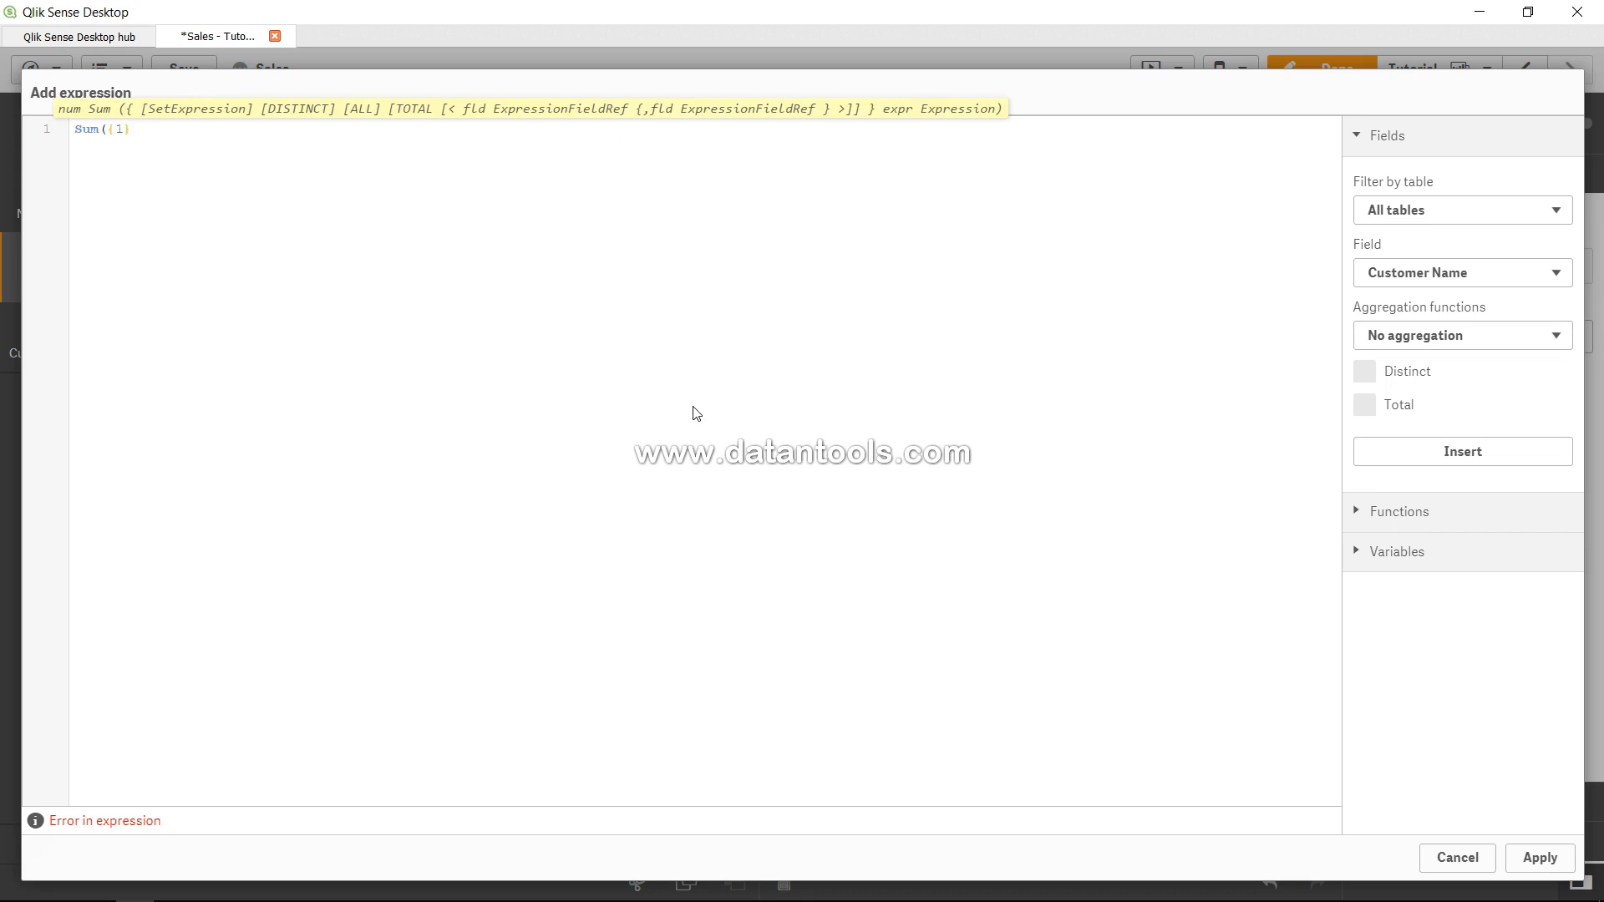
{"action": "type", "text": "} Sales)"}
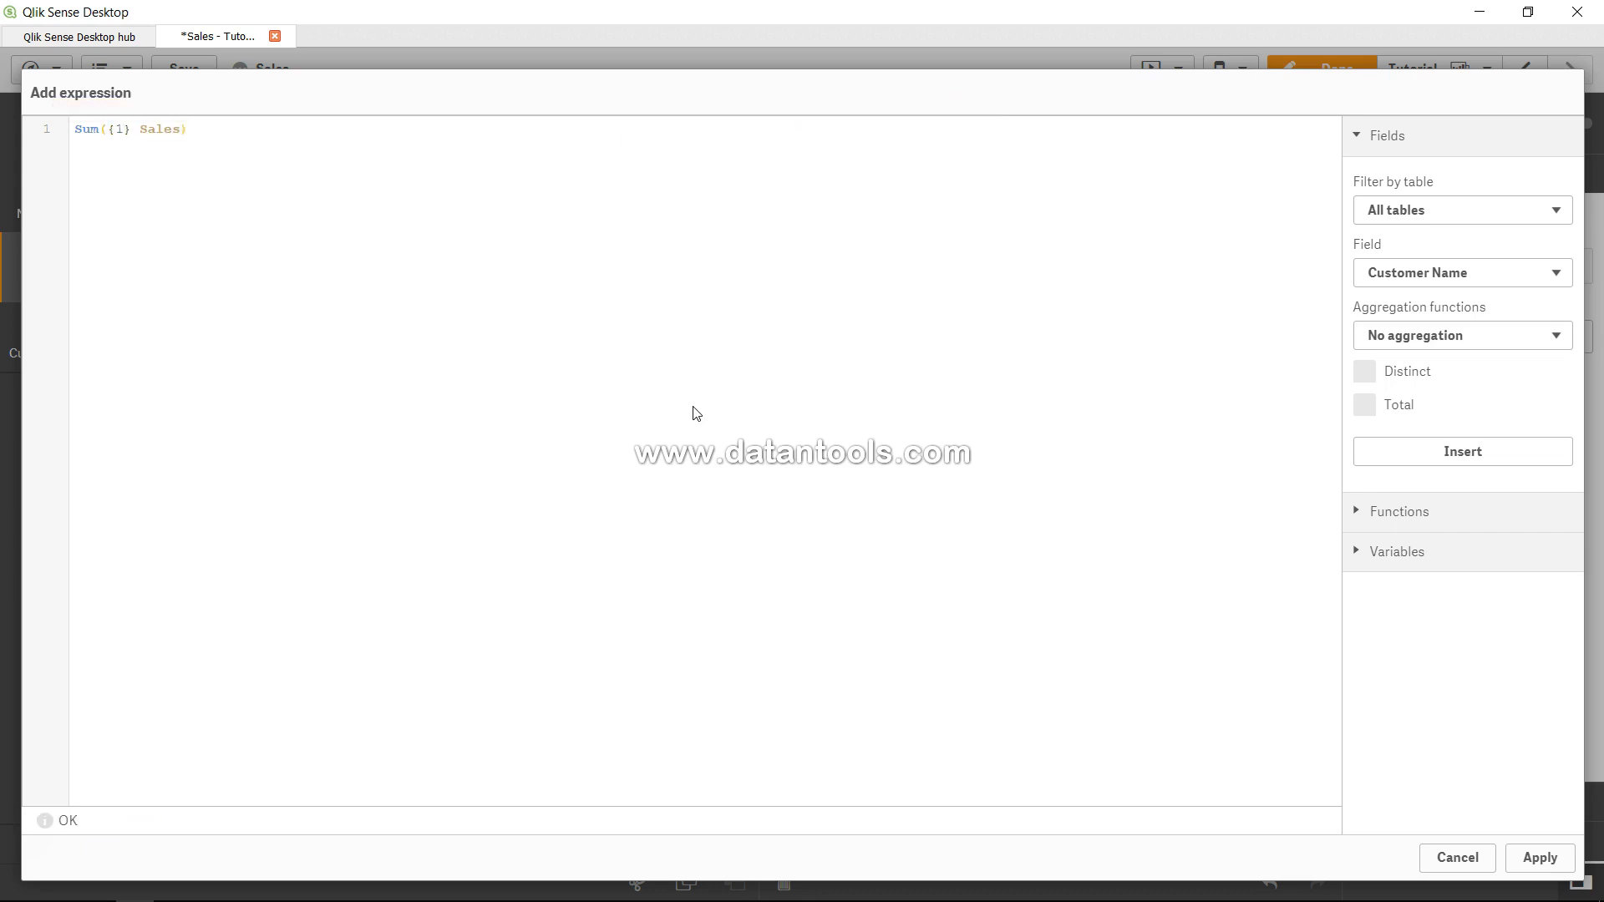
{"action": "left_click", "coordinate": [1541, 857]}
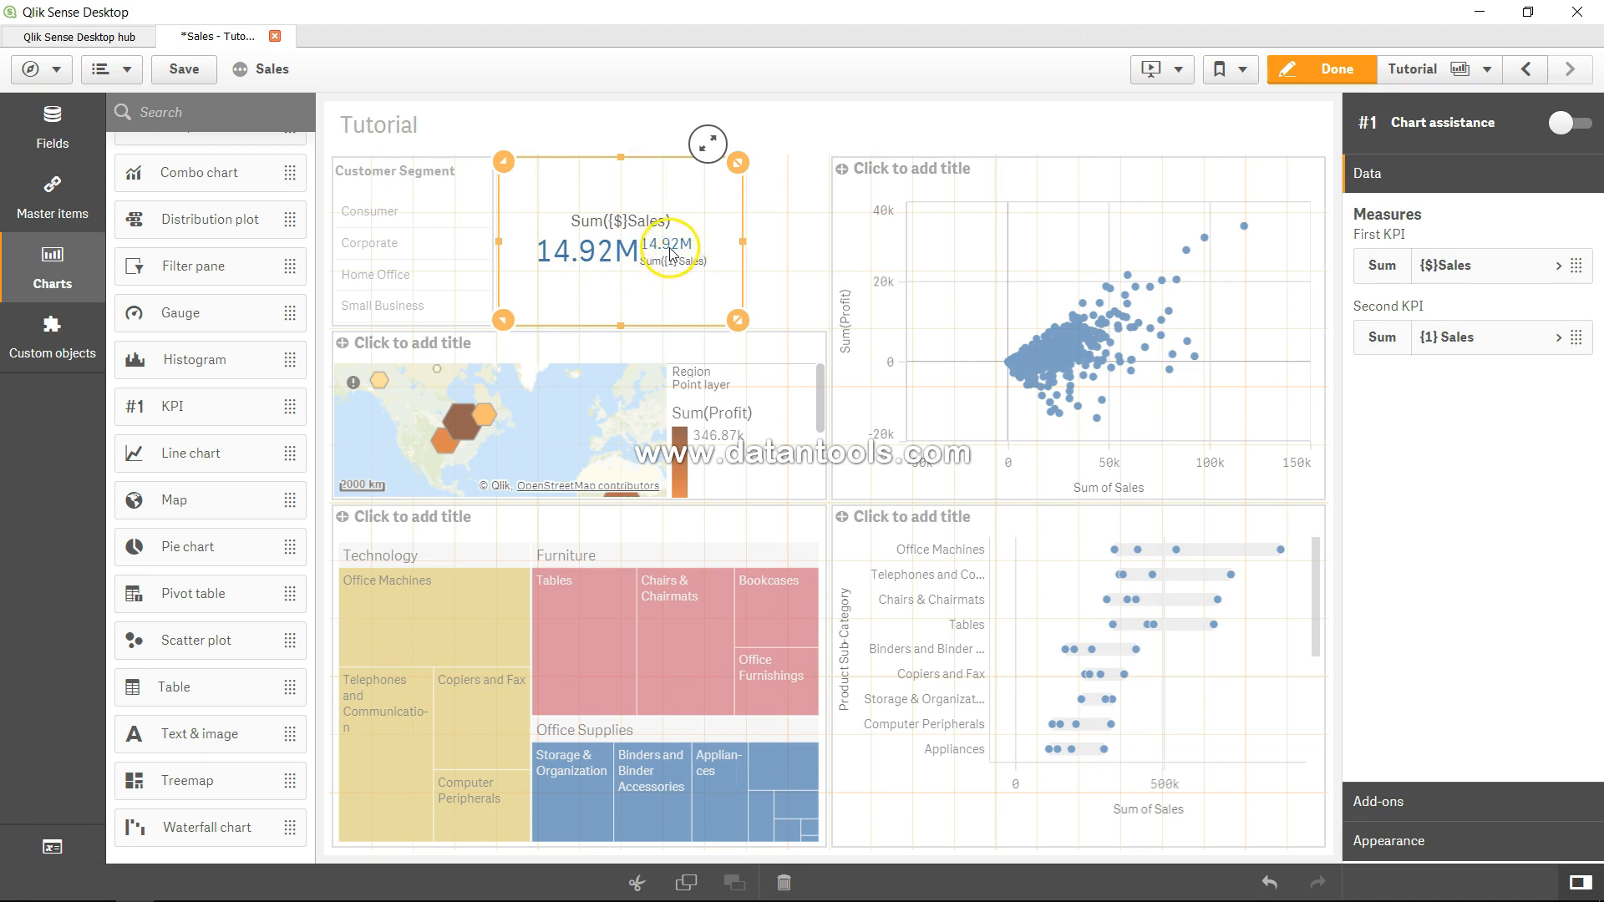
- Leave edit mode and select Consumer in Customer Segment to compare the {$} and {1} KPI values
{"action": "left_click", "coordinate": [1336, 69]}
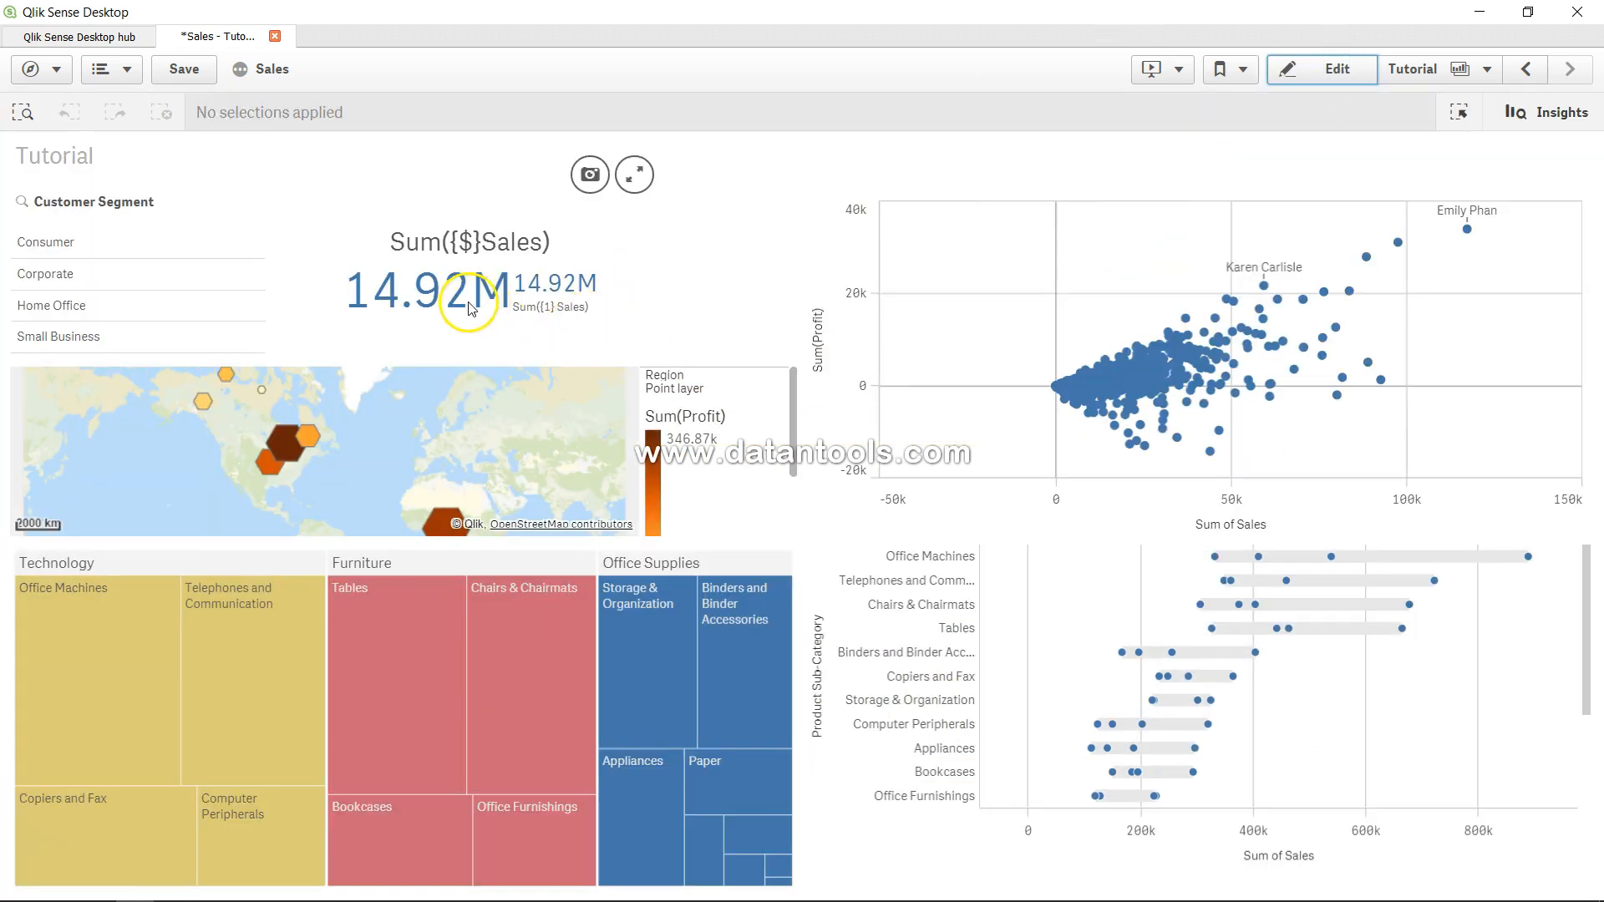
{"action": "left_click", "coordinate": [65, 244]}
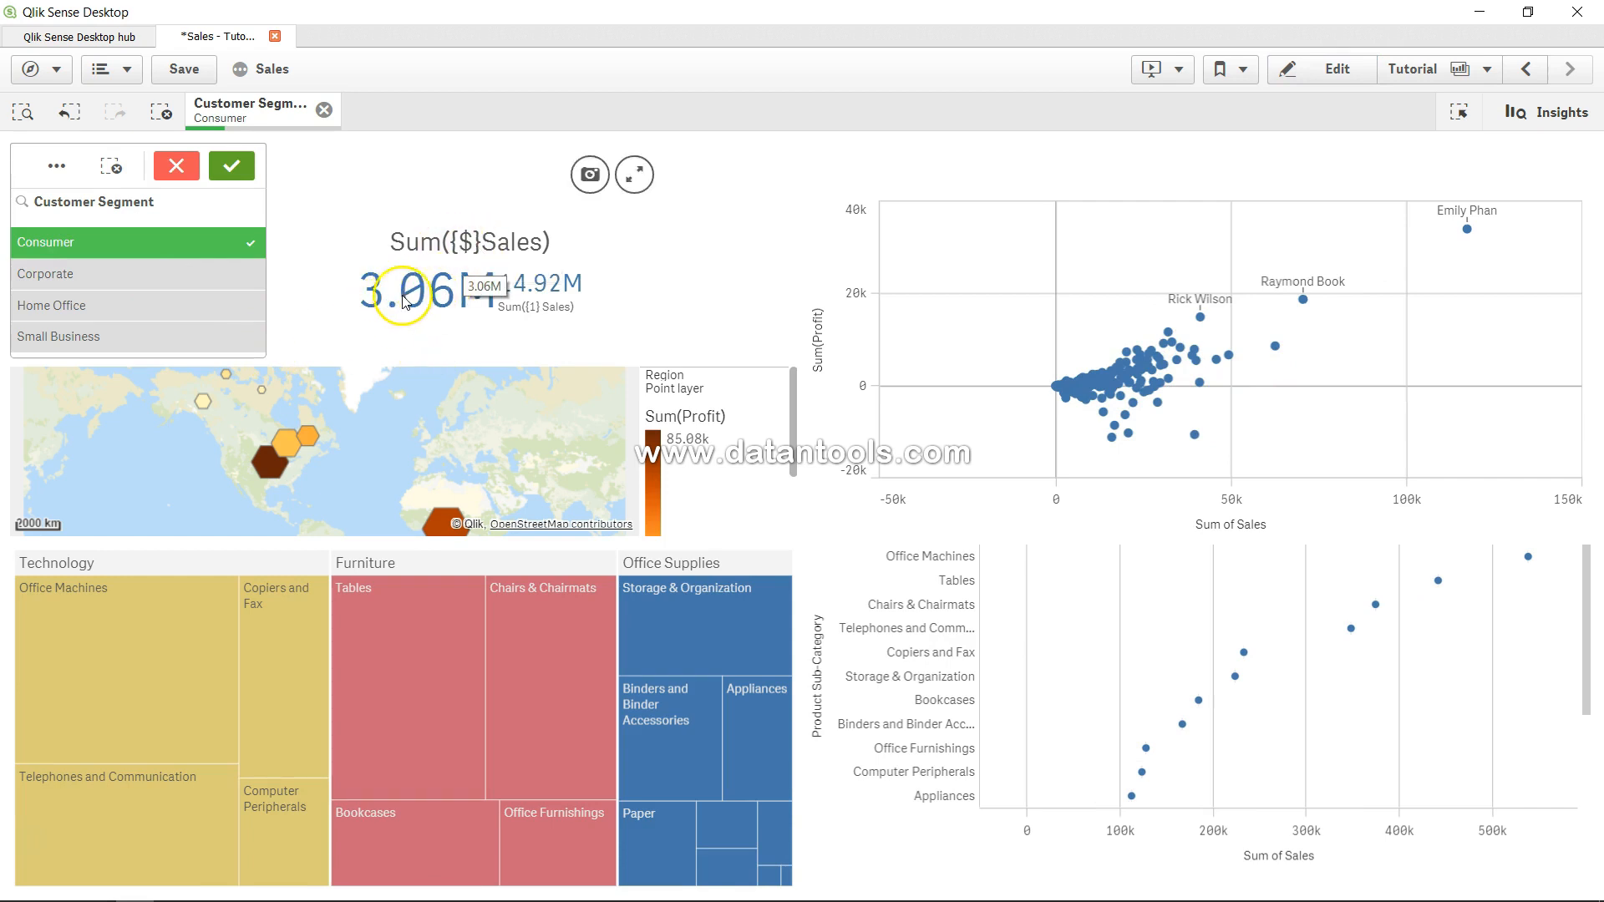
{"action": "left_click", "coordinate": [541, 293]}
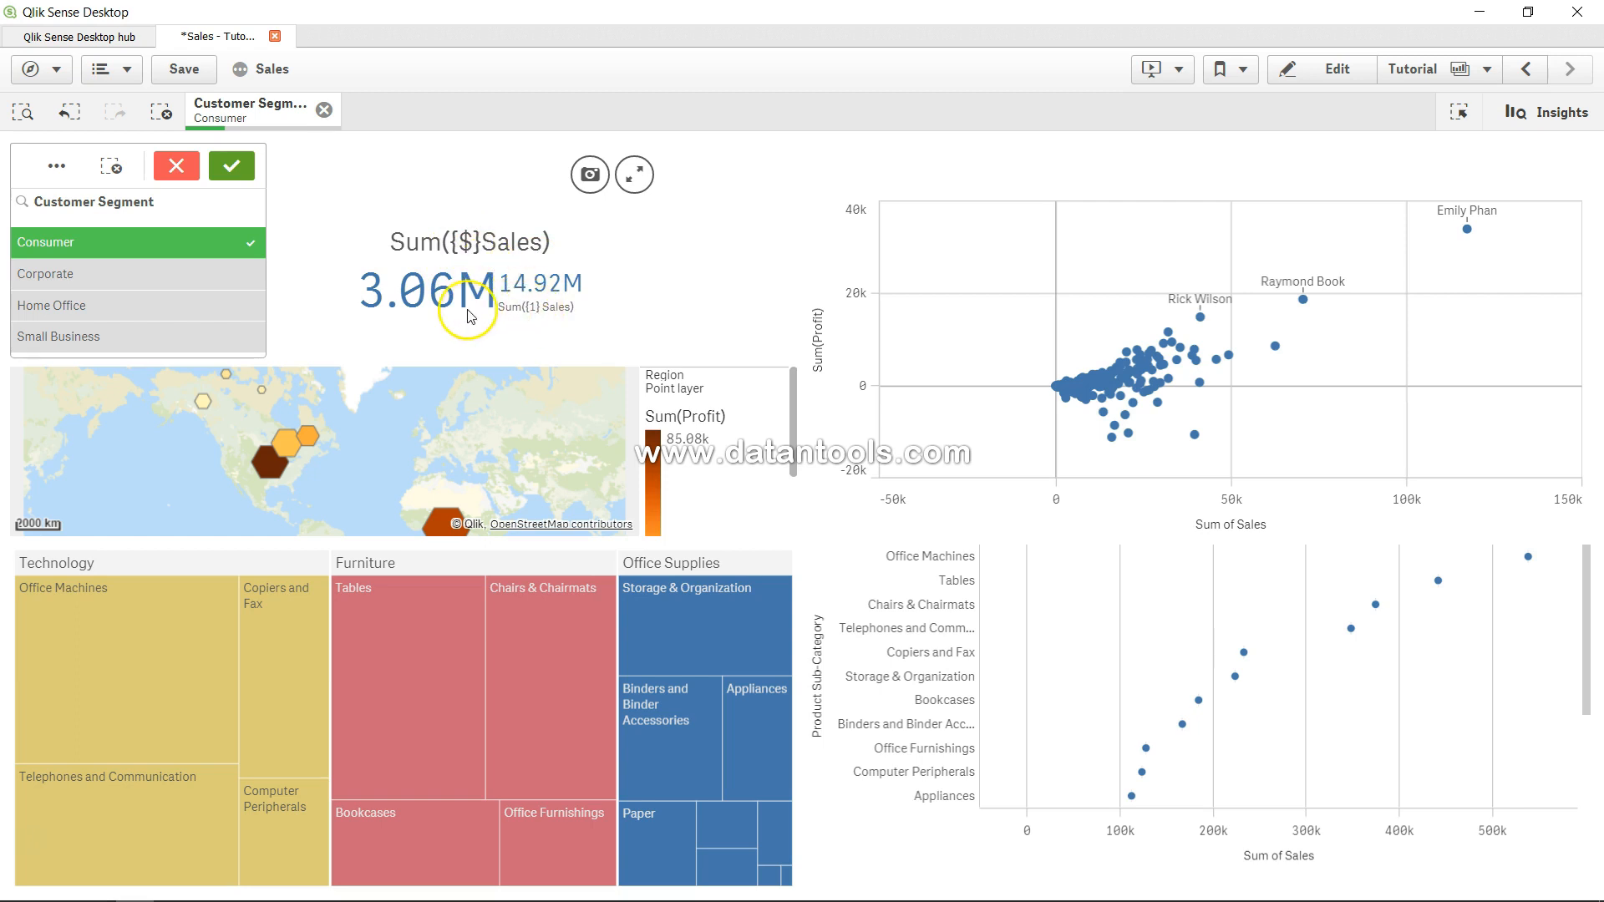
- Add Corporate to the Customer Segment selection, deselect Consumer and compare the {$} and {1} KPI values again
{"action": "left_click", "coordinate": [144, 281]}
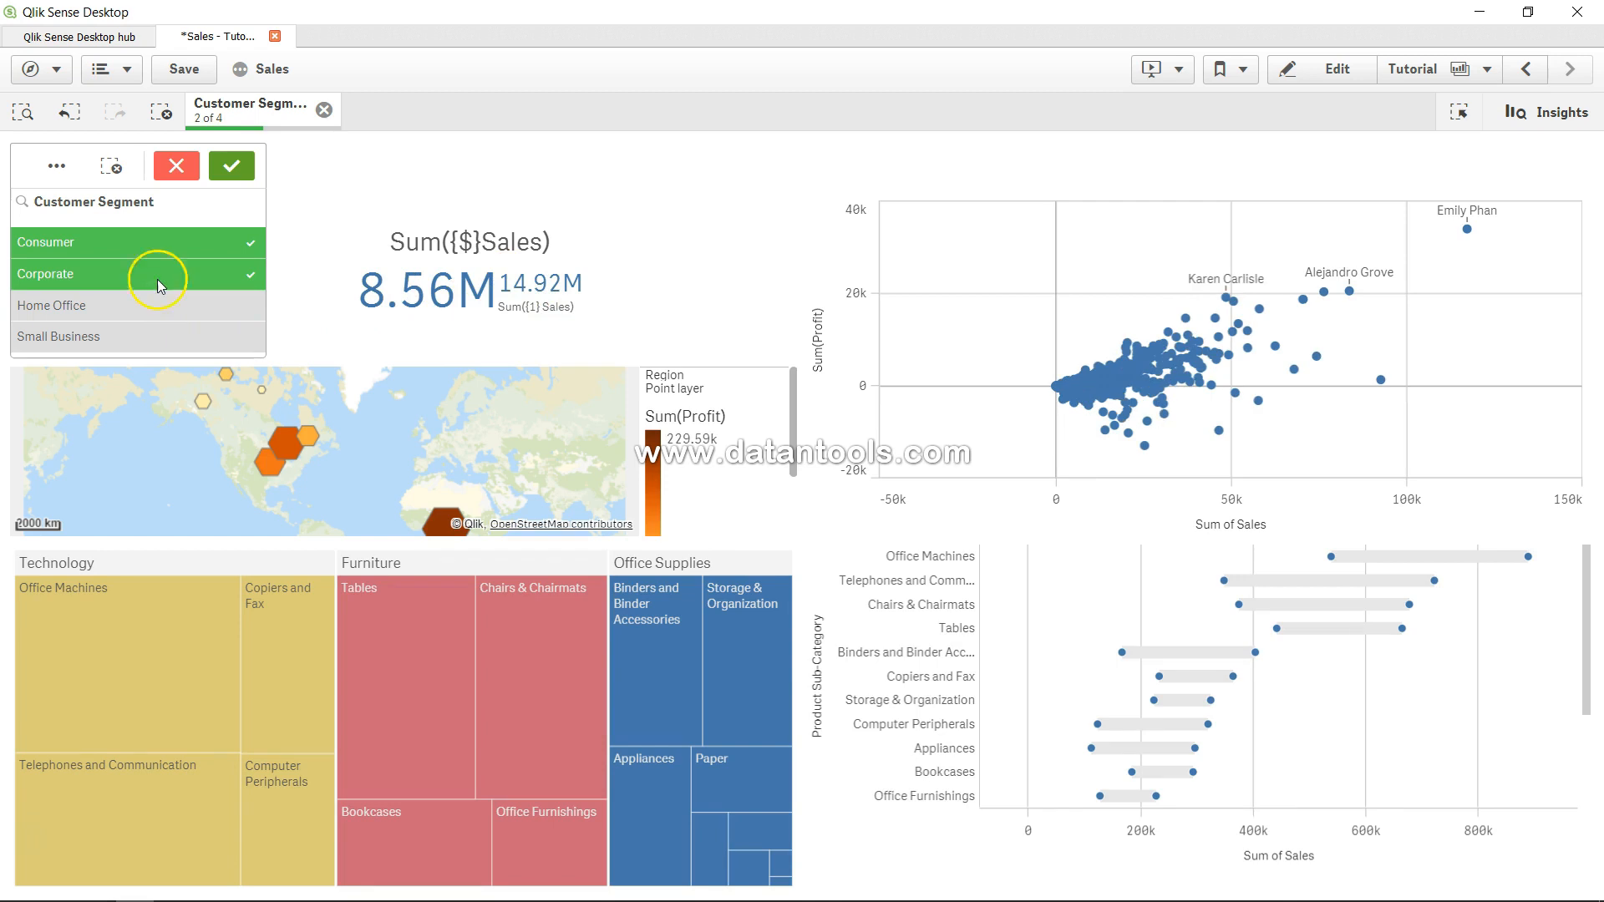
{"action": "left_click", "coordinate": [221, 244]}
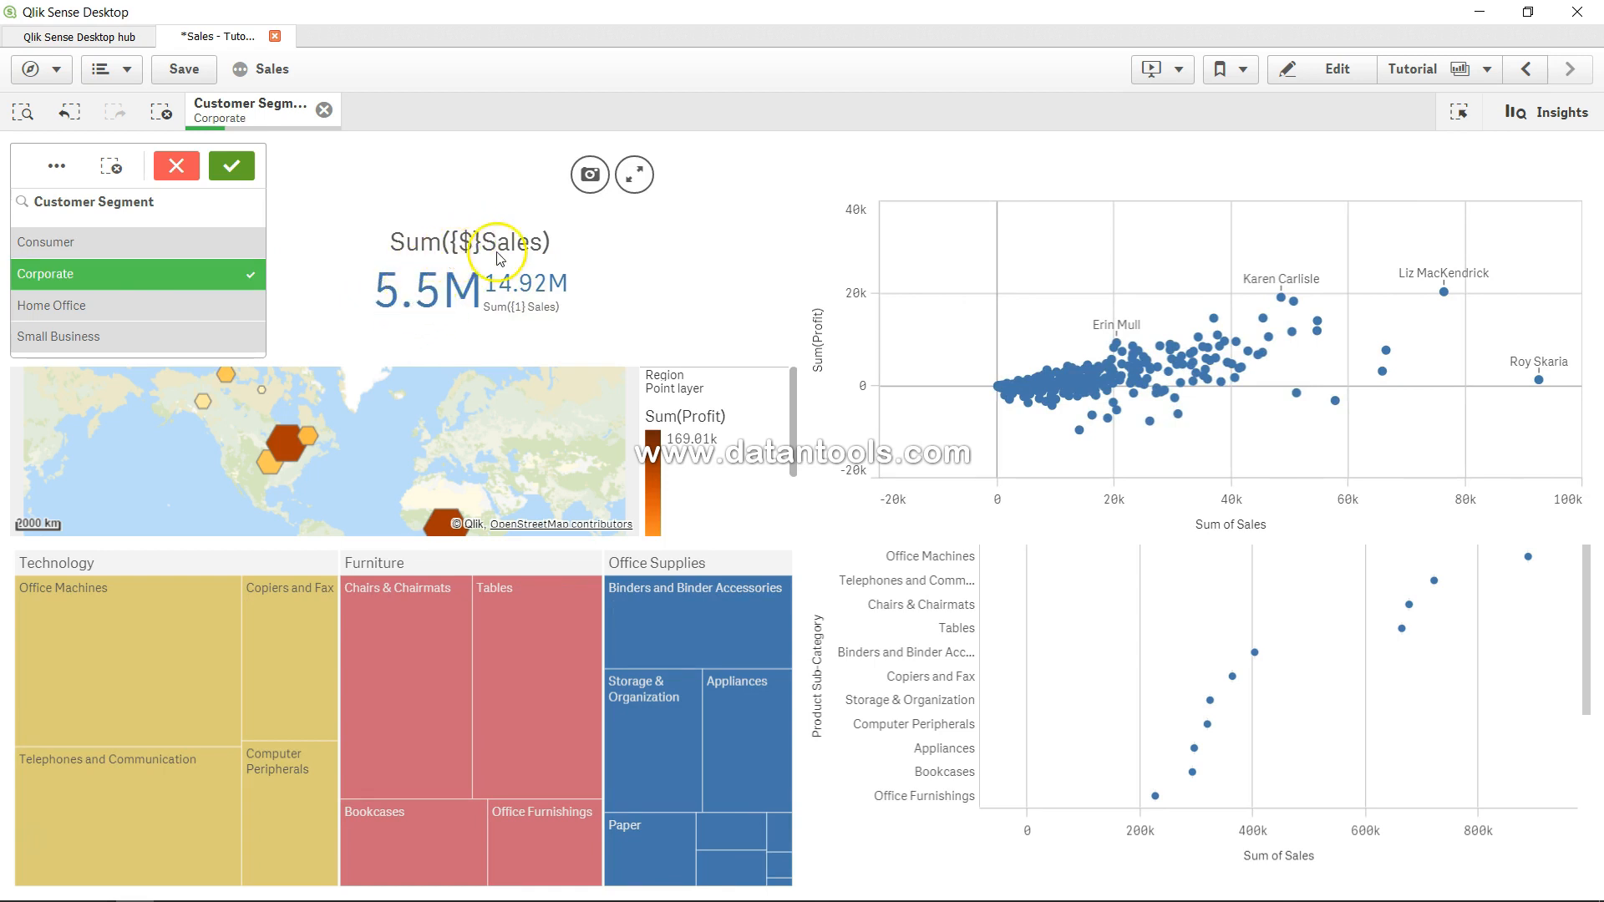
{"action": "left_click", "coordinate": [516, 313]}
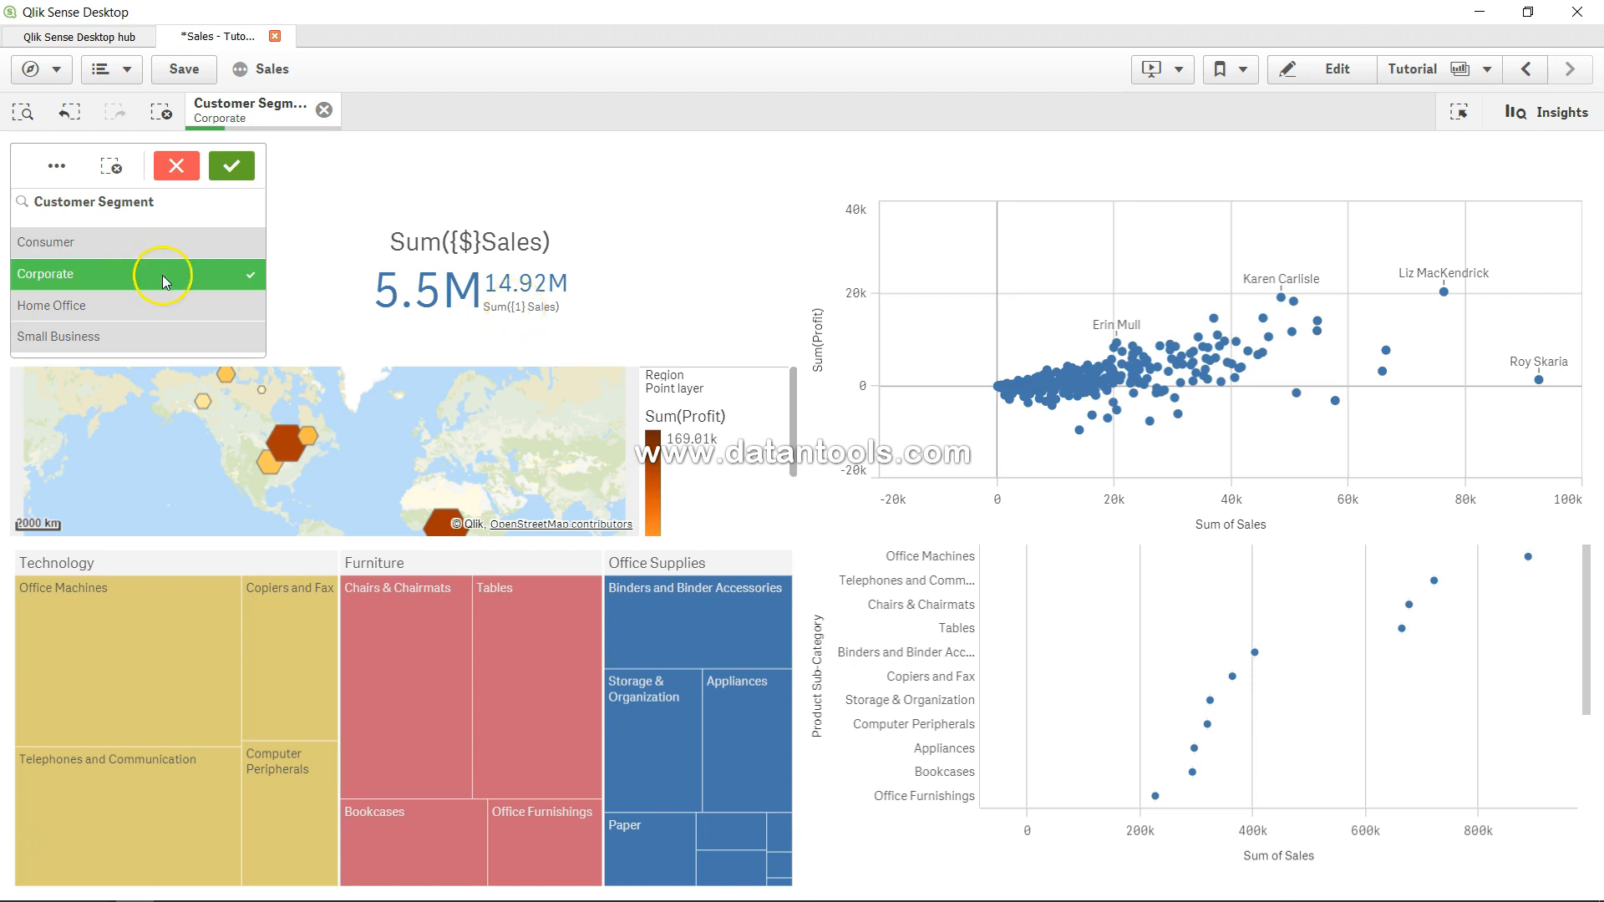
{"action": "mouse_move", "coordinate": [514, 316]}
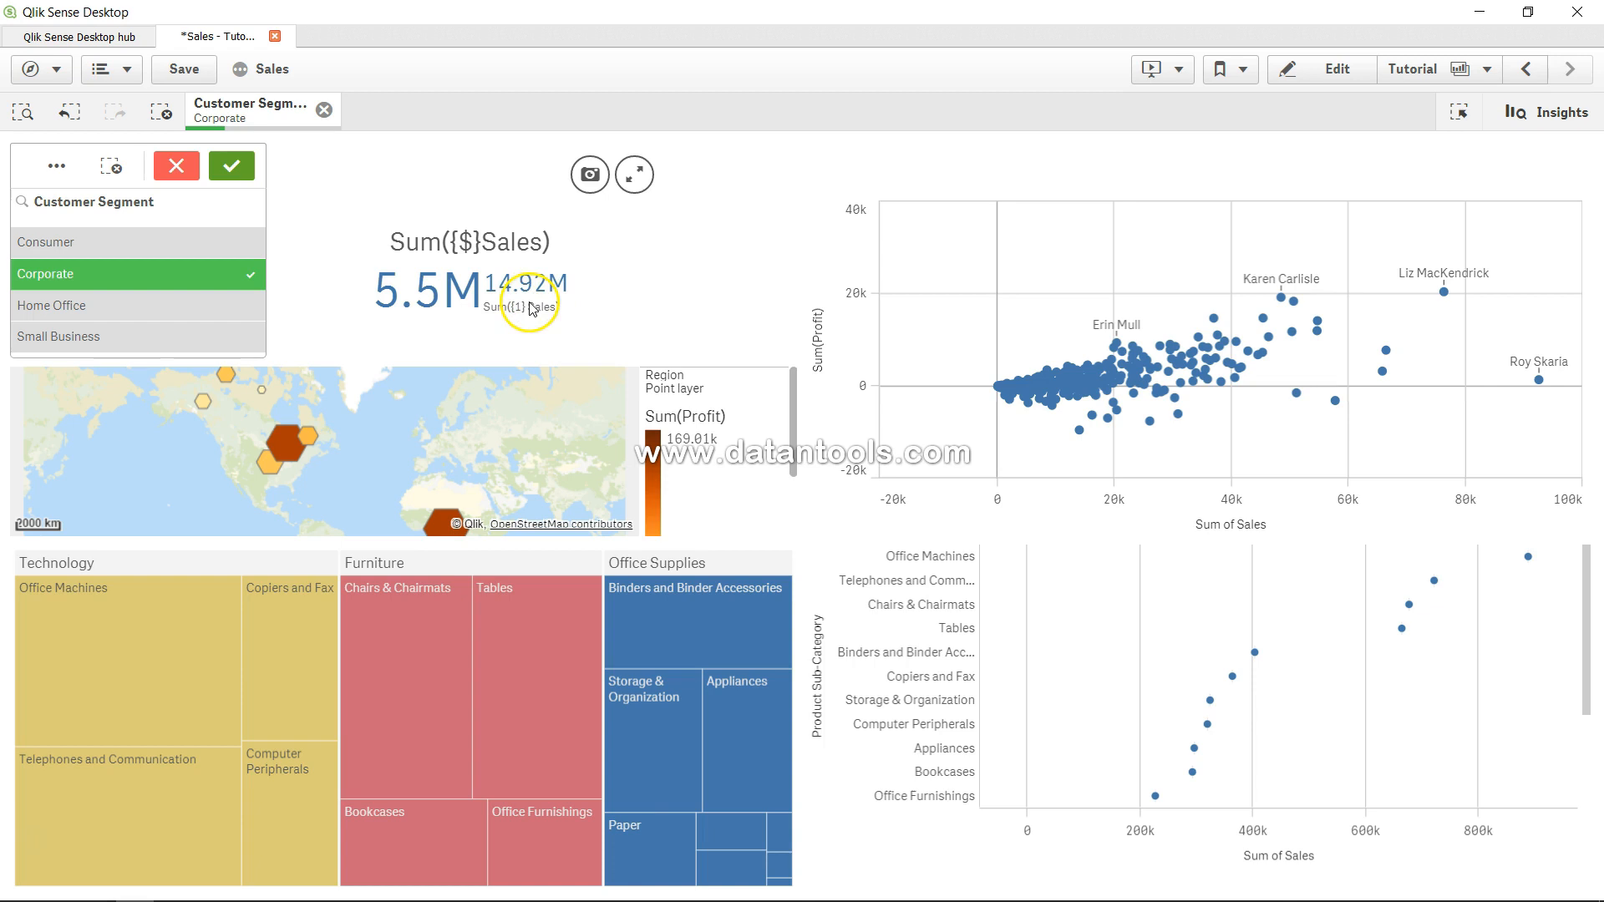